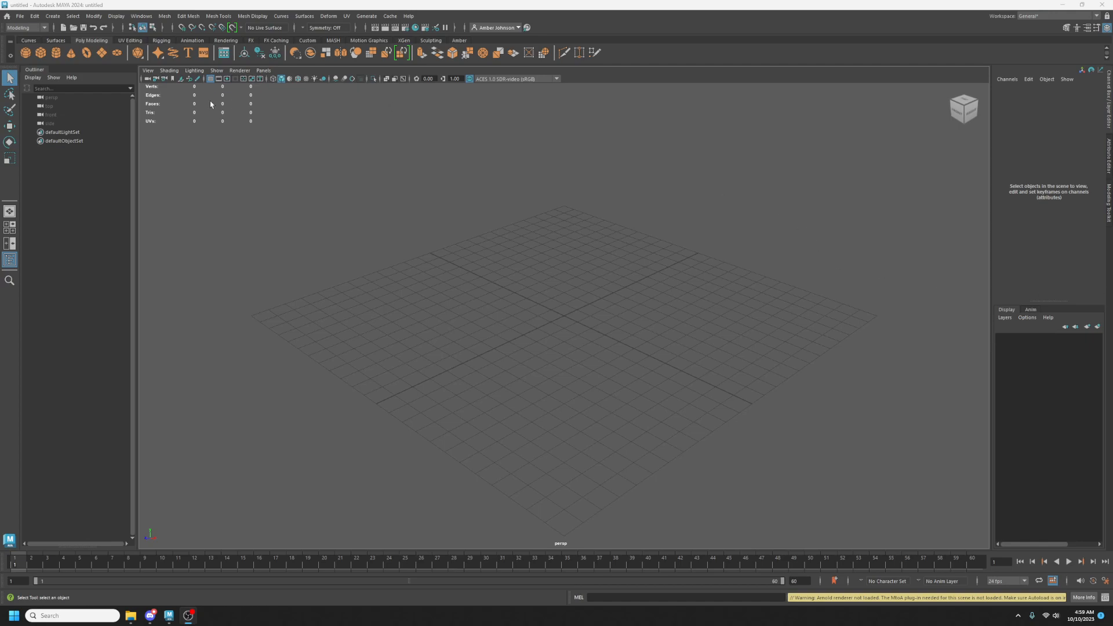
# Create a polygon cube at the origin and set its Height Baseline to -1.
pyautogui.click(41, 54)
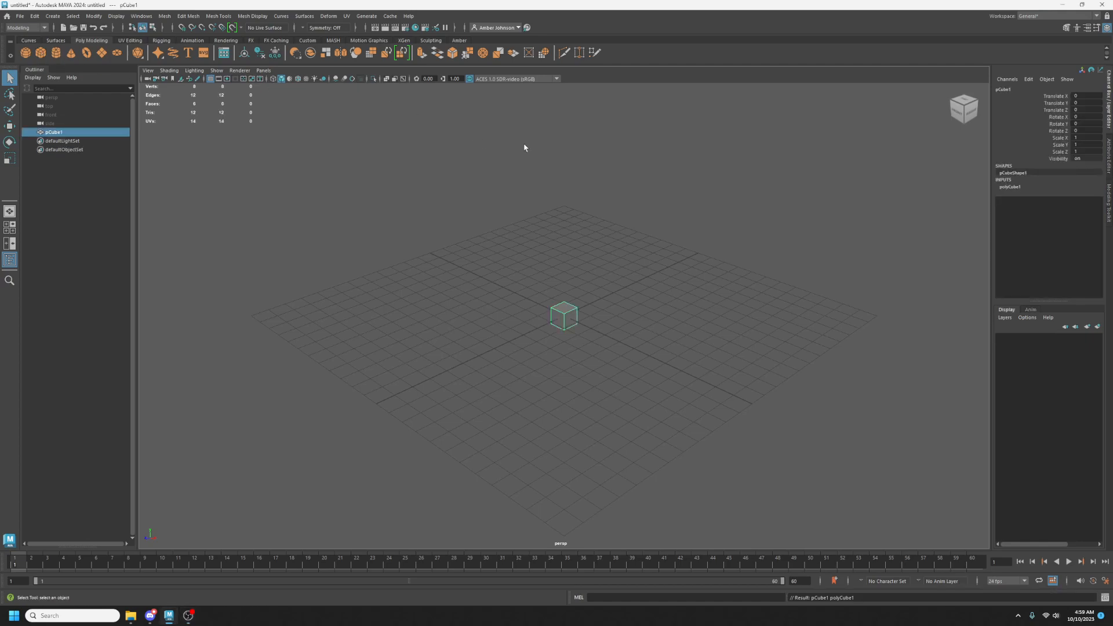
pyautogui.click(1017, 189)
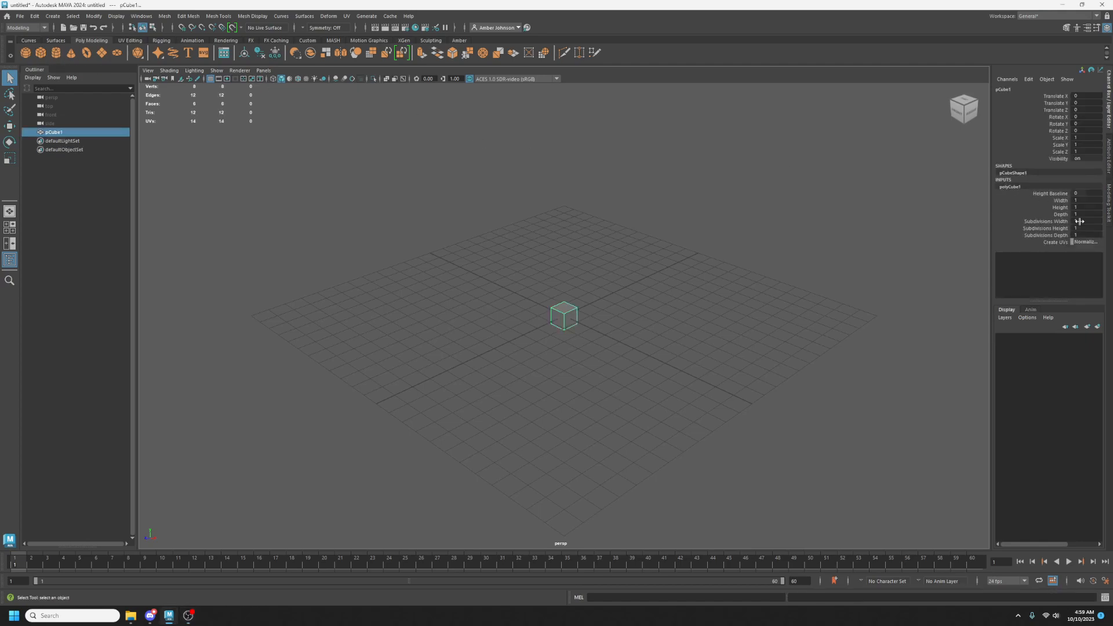
pyautogui.keyDown('ctrl'); pyautogui.moveTo(1079, 193); pyautogui.dragTo(1068, 193); pyautogui.keyUp('ctrl')
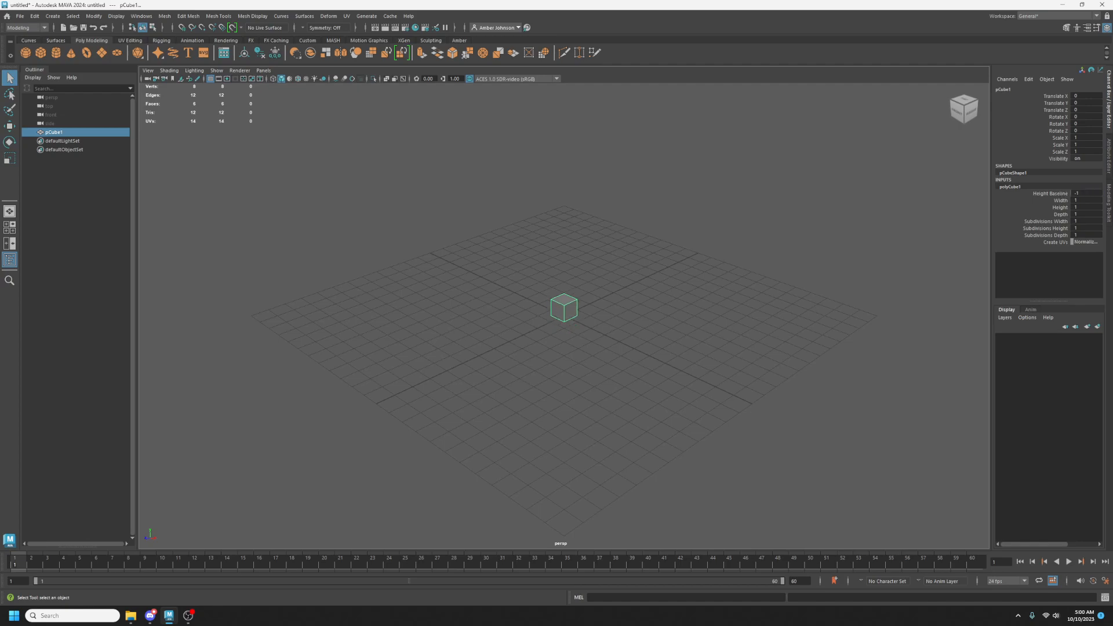
# Set the cube's width to 100, height to 50 and depth to 50.
pyautogui.doubleClick(1082, 200)
pyautogui.write('100')
pyautogui.press('Tab')
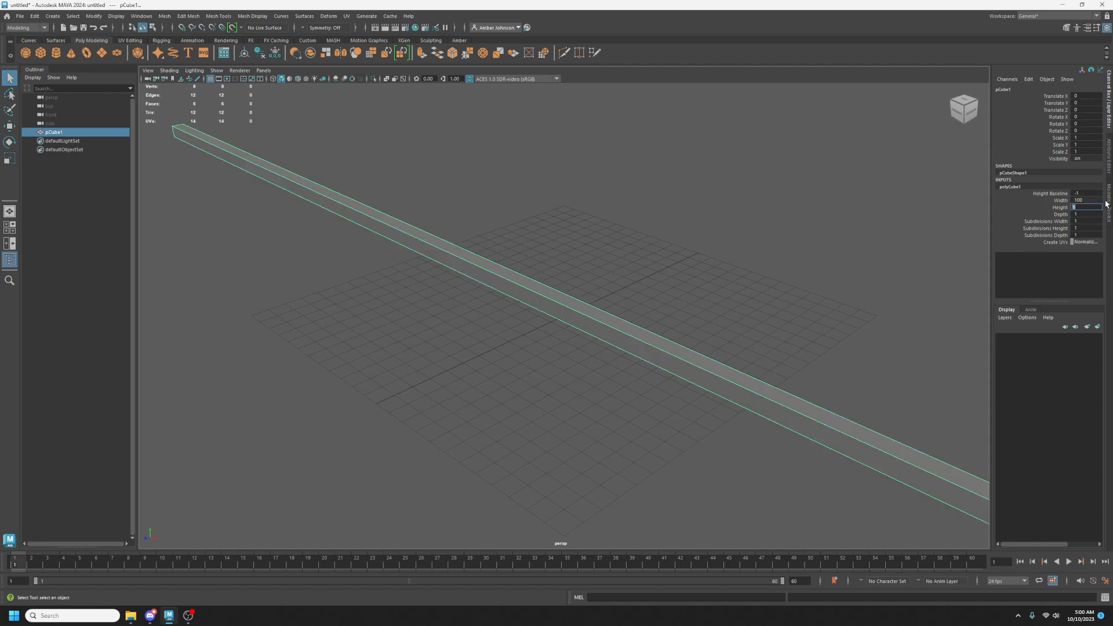
pyautogui.write('50')
pyautogui.press('Tab')
pyautogui.write('50')
pyautogui.press('Return')
pyautogui.scroll(-5, 713, 218)
pyautogui.keyDown('alt'); pyautogui.moveTo(493, 312); pyautogui.dragTo(654, 197); pyautogui.keyUp('alt')
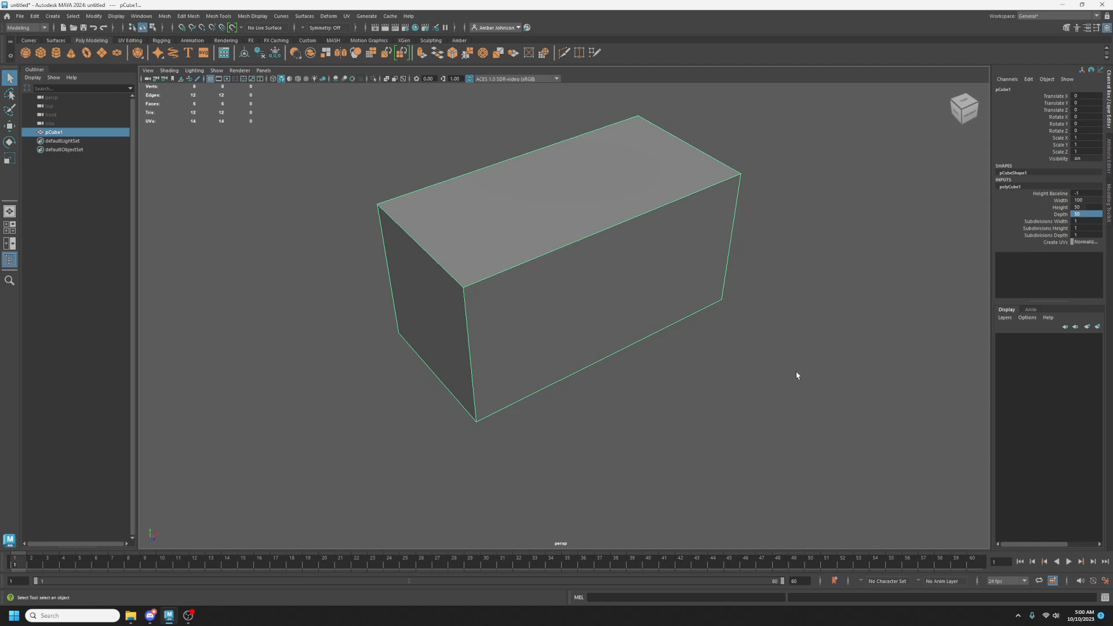
pyautogui.keyDown('alt'); pyautogui.moveTo(734, 344); pyautogui.dragTo(655, 333); pyautogui.keyUp('alt')
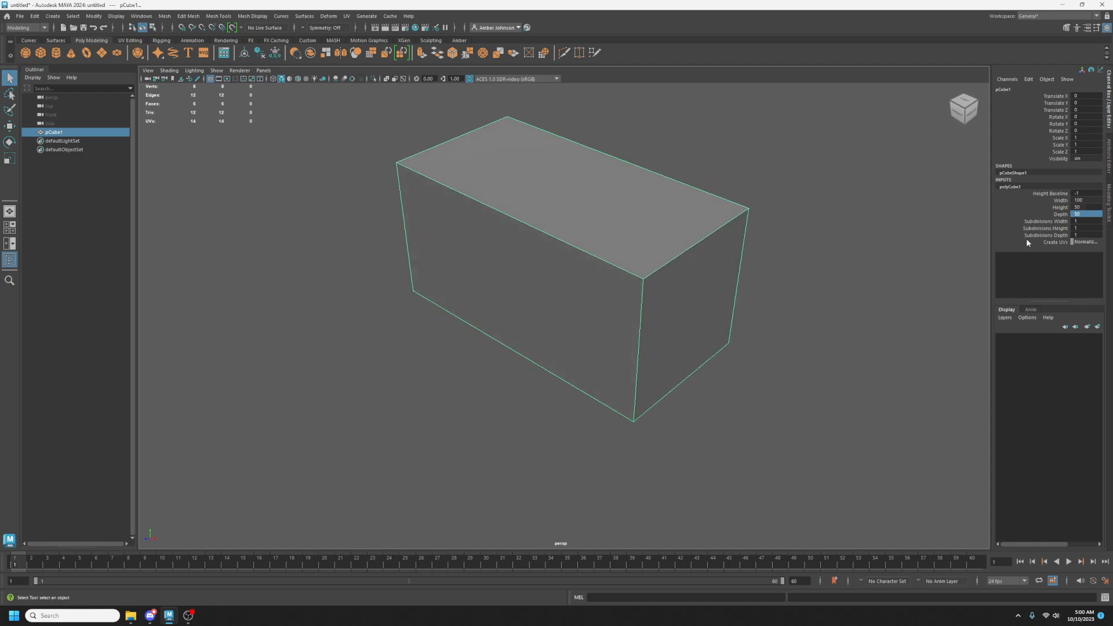
# Move the box's positive X end face to X 0 in face mode and delete it.
pyautogui.click(1110, 207)
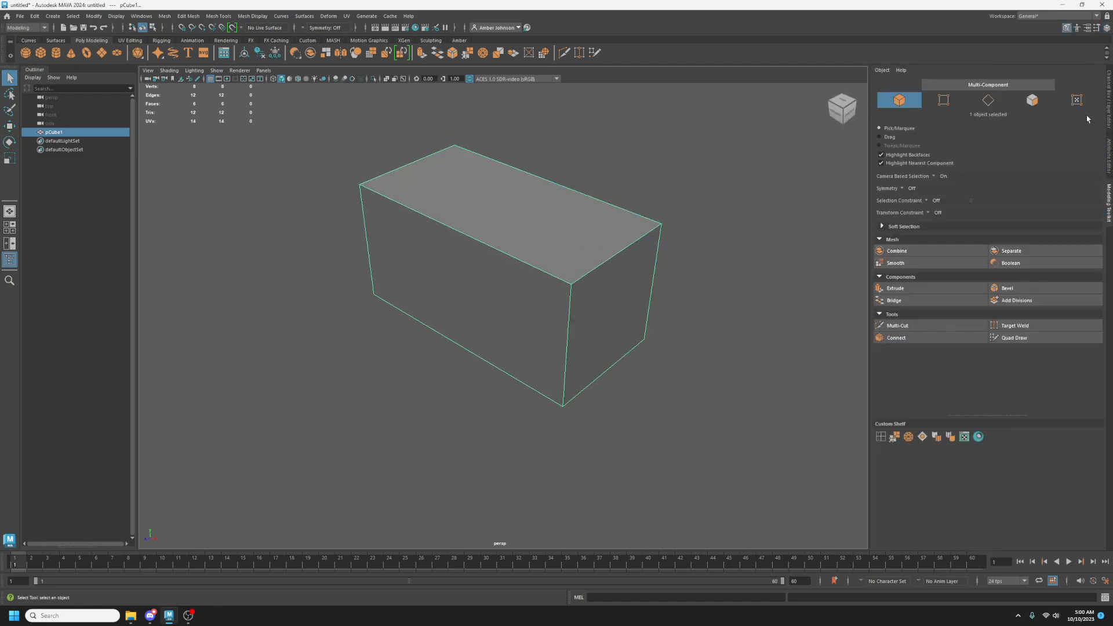
pyautogui.click(1032, 99)
pyautogui.click(614, 326)
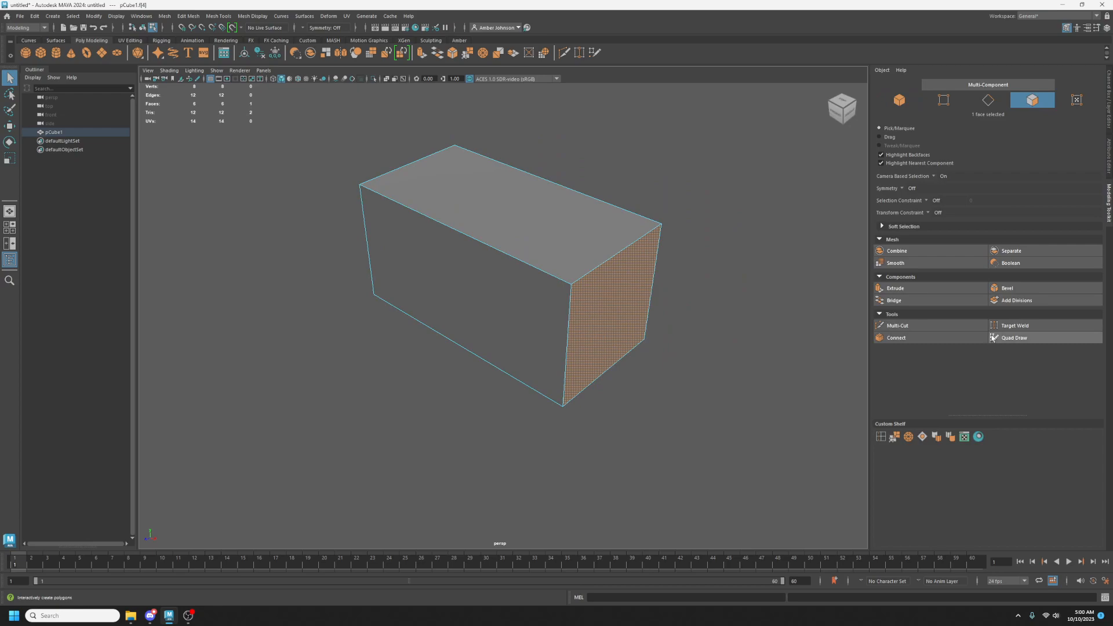
pyautogui.press('w')
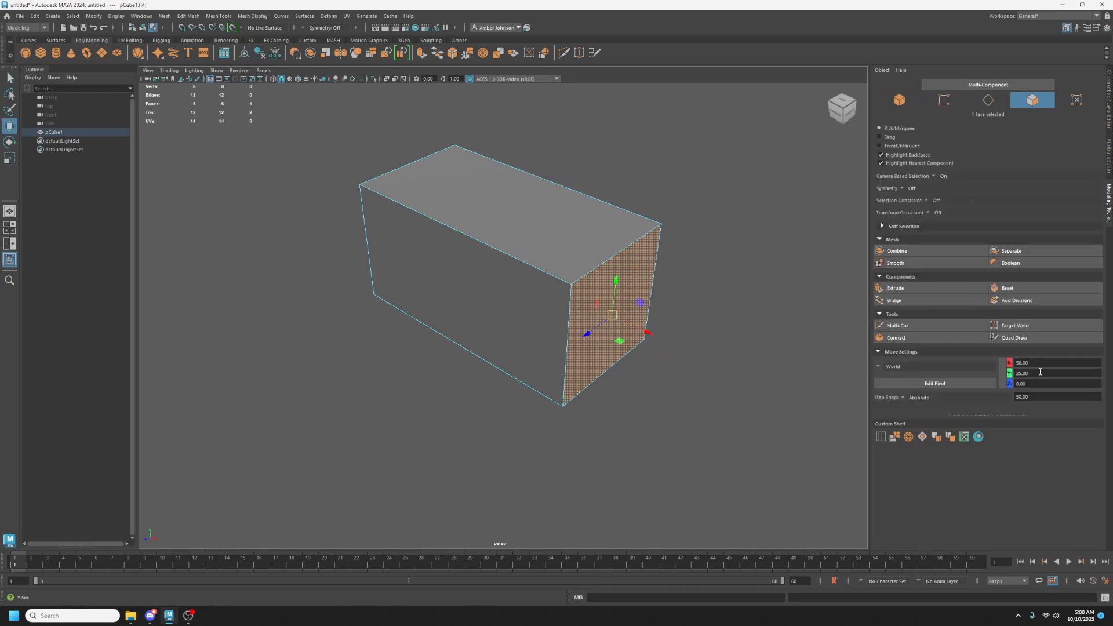
pyautogui.doubleClick(1045, 366)
pyautogui.write('0')
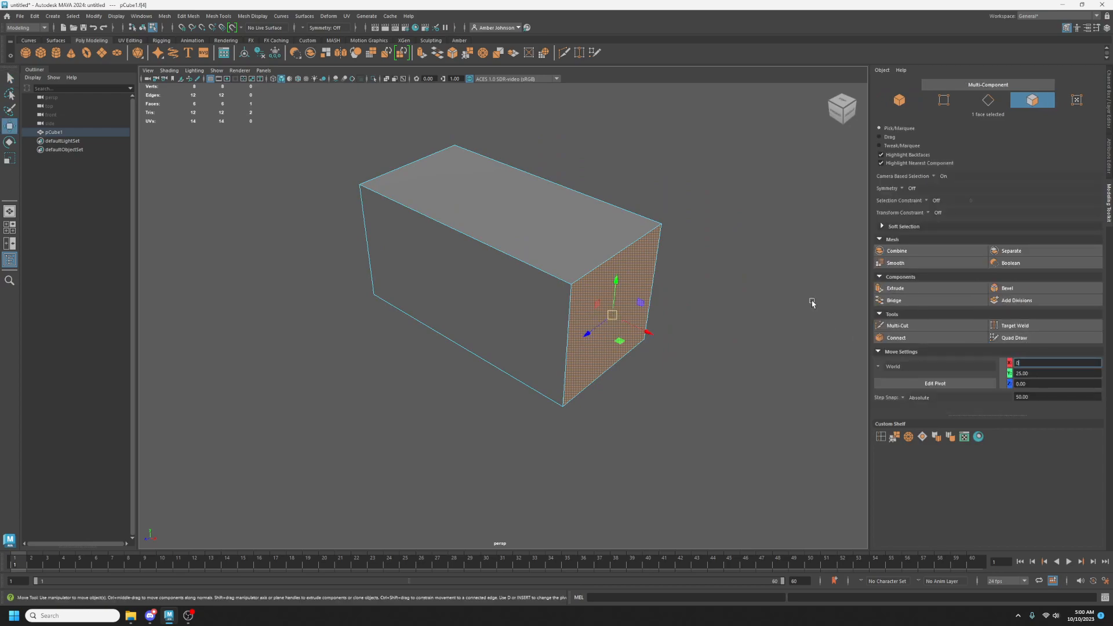
pyautogui.press('Return')
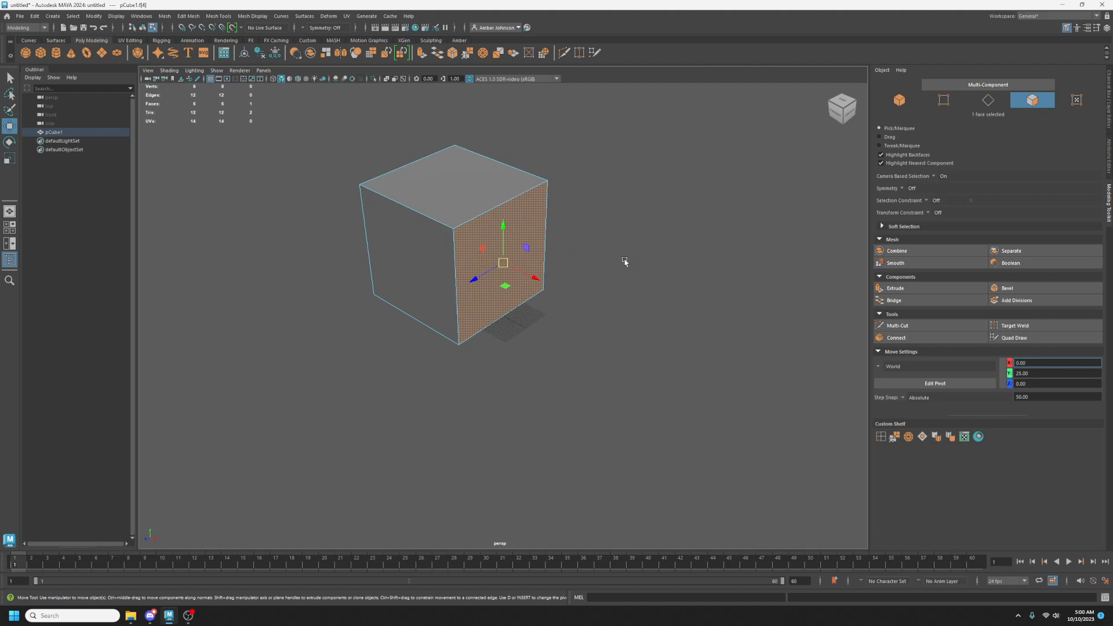
pyautogui.keyDown('alt'); pyautogui.moveTo(626, 256); pyautogui.dragTo(643, 251, button='middle'); pyautogui.keyUp('alt')
pyautogui.press('Delete')
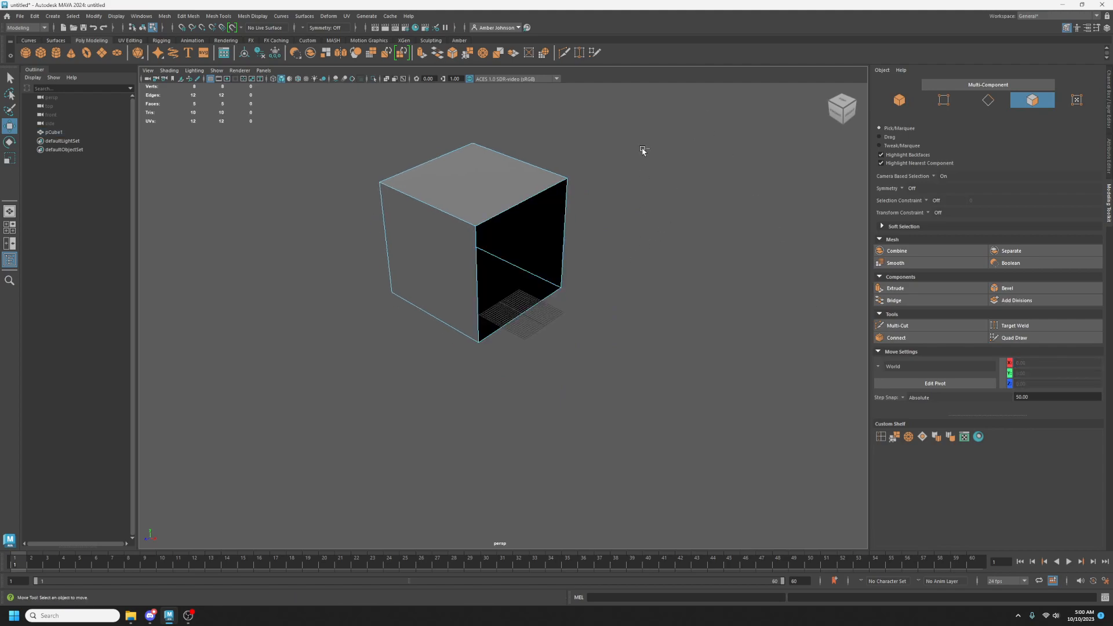
# Undo the end face's deletion and its move, and return to object selection mode.
pyautogui.hotkey('ctrl', 'z')
pyautogui.hotkey('ctrl', 'z')
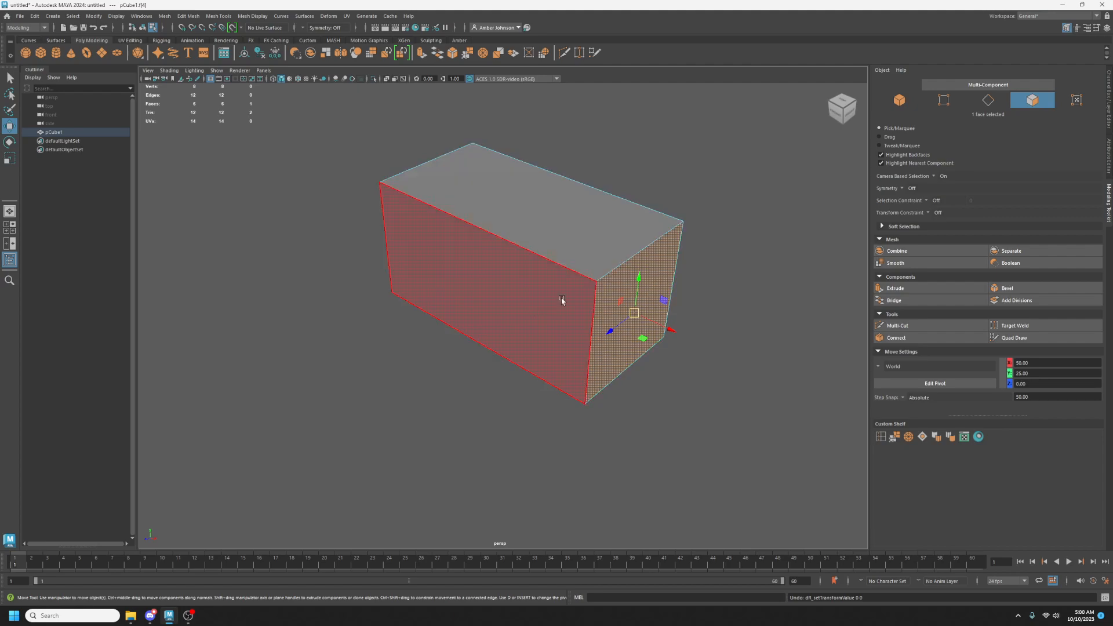
pyautogui.keyDown('alt'); pyautogui.moveTo(559, 311); pyautogui.dragTo(633, 280); pyautogui.keyUp('alt')
pyautogui.press('[')
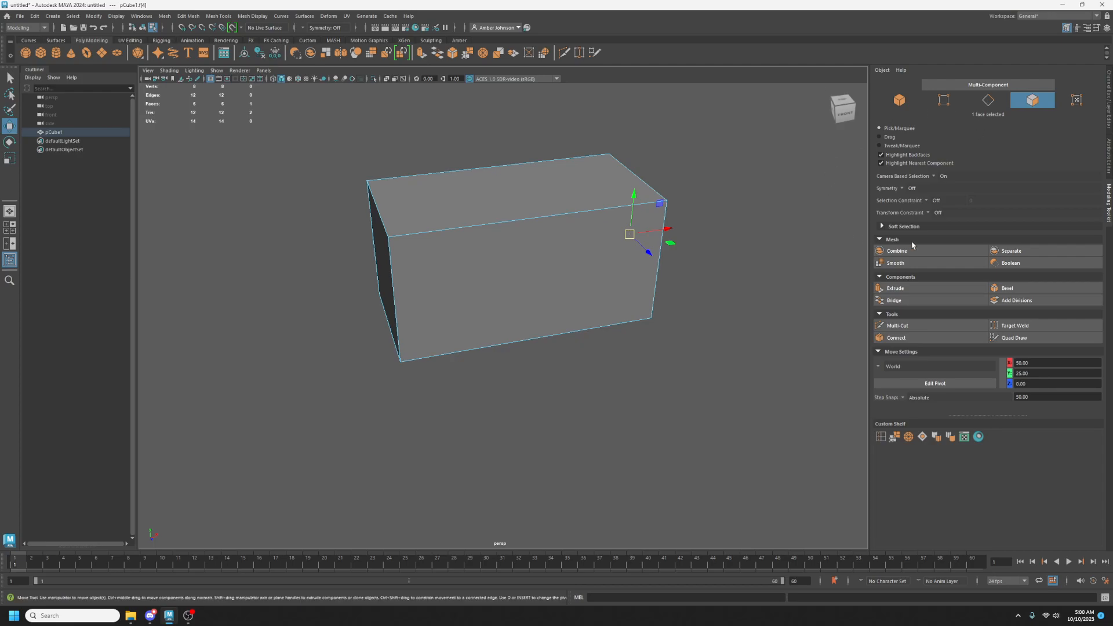
pyautogui.click(899, 100)
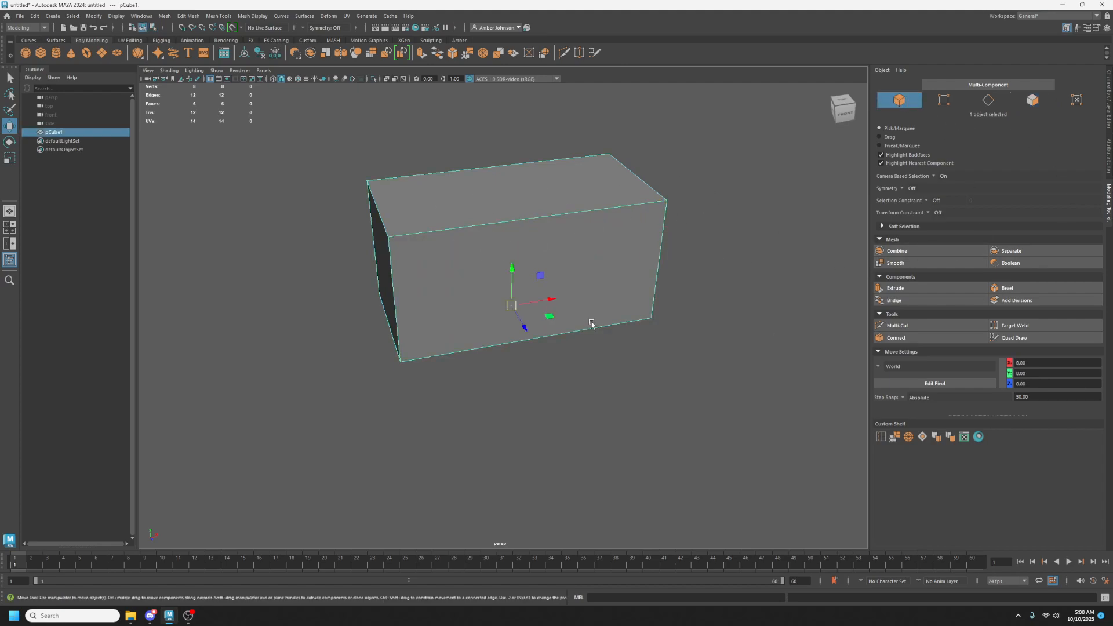
# Marquee-select the box's lengthwise edges from the front and connect them with one segment.
pyautogui.keyDown('alt'); pyautogui.moveTo(642, 319); pyautogui.dragTo(528, 323); pyautogui.keyUp('alt')
pyautogui.keyDown('alt'); pyautogui.moveTo(601, 238); pyautogui.dragTo(616, 318); pyautogui.keyUp('alt')
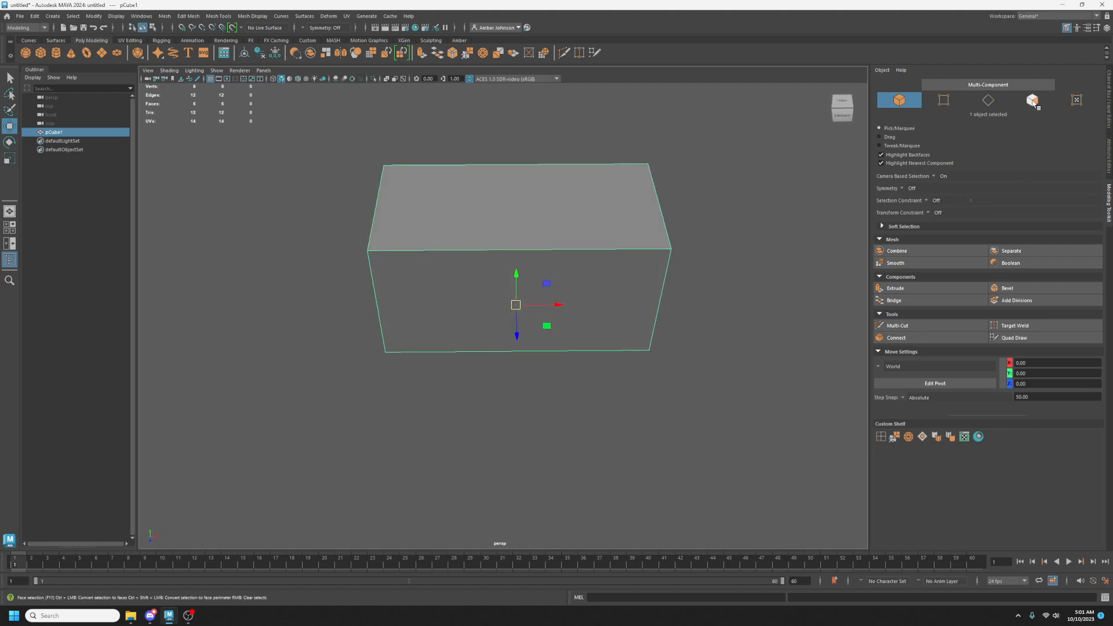
pyautogui.click(996, 101)
pyautogui.moveTo(481, 113); pyautogui.dragTo(559, 450)
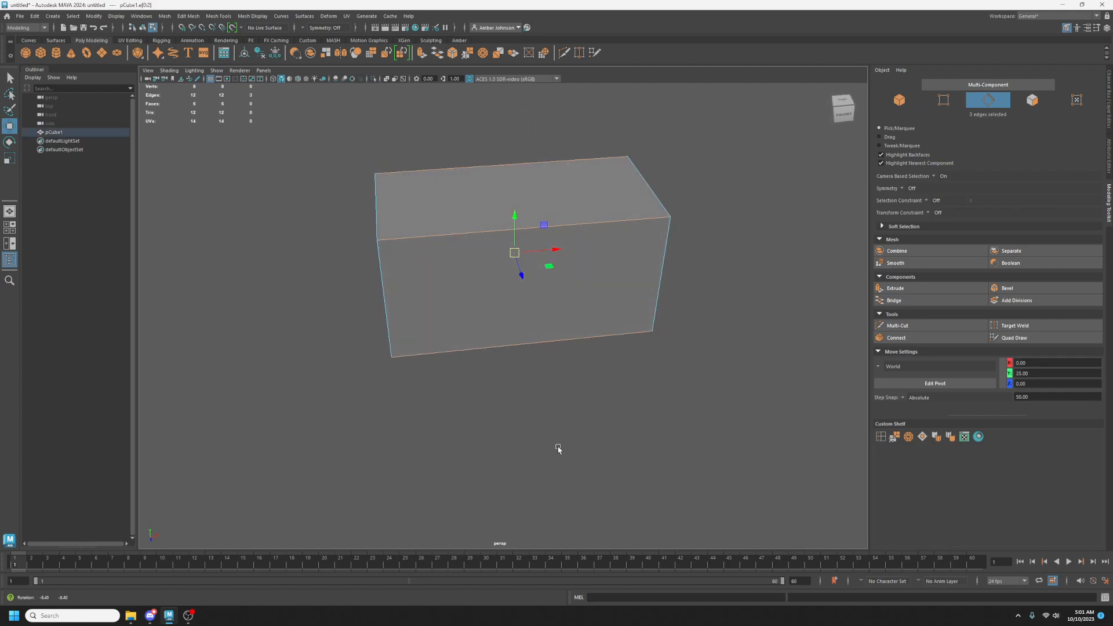
pyautogui.click(915, 338)
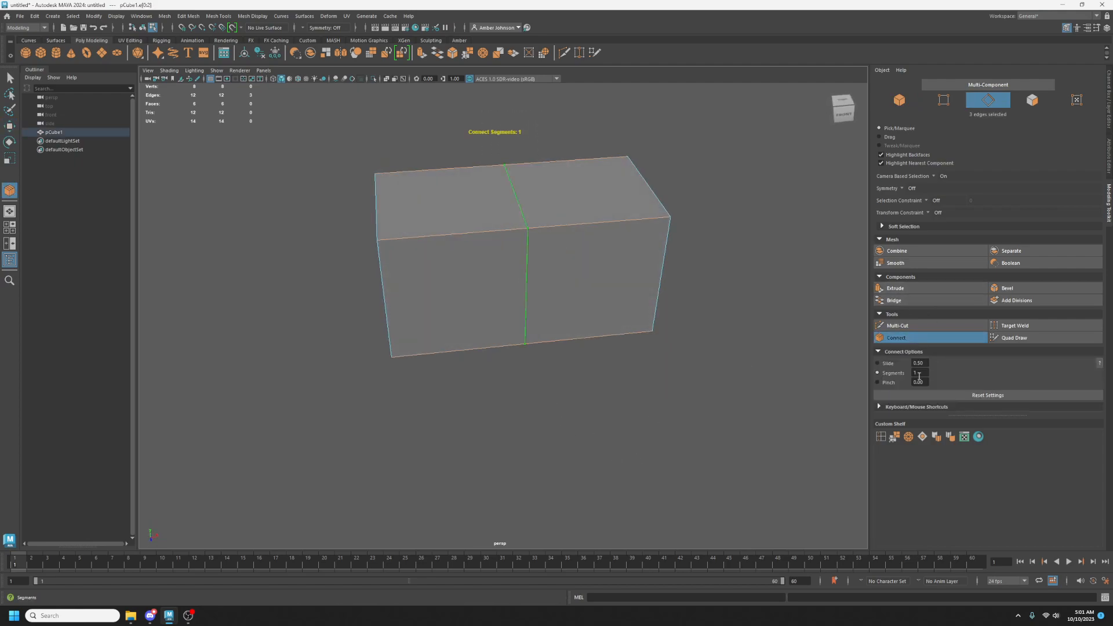
pyautogui.press('w')
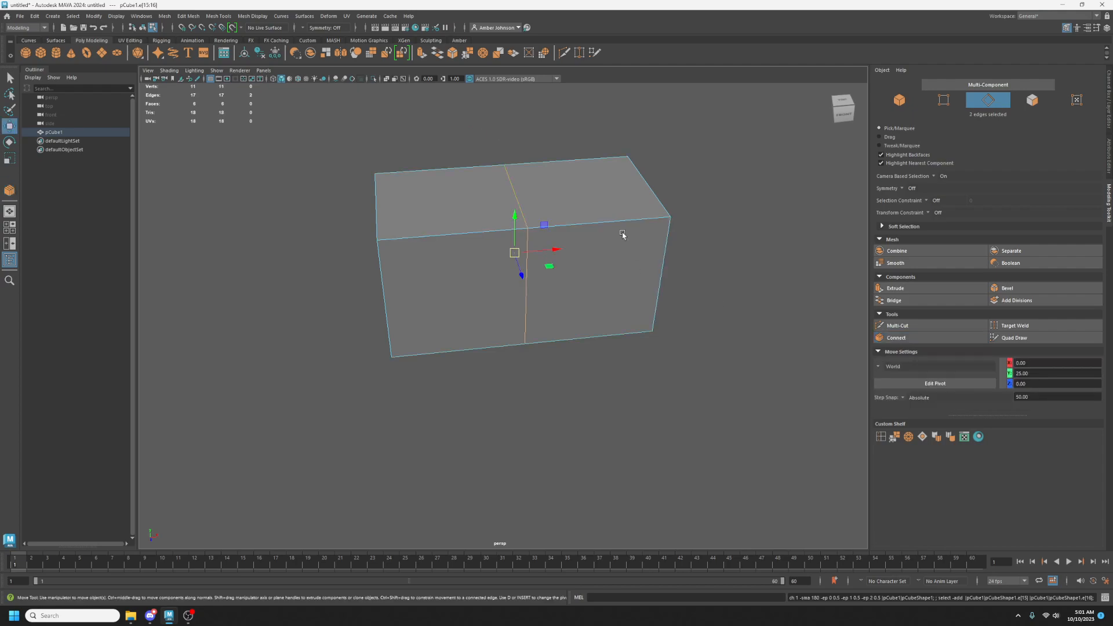
# Marquee-select the faces of the positive X half, and undo back through the edge connection.
pyautogui.click(1032, 100)
pyautogui.moveTo(805, 182)
pyautogui.keyDown('alt'); pyautogui.mouseDown()
pyautogui.moveTo(770, 189)
pyautogui.moveTo(790, 187)
pyautogui.mouseUp(); pyautogui.keyUp('alt')
pyautogui.moveTo(750, 123); pyautogui.dragTo(515, 394)
pyautogui.moveTo(763, 331)
pyautogui.keyDown('alt'); pyautogui.mouseDown()
pyautogui.moveTo(634, 289)
pyautogui.moveTo(678, 288)
pyautogui.moveTo(760, 323)
pyautogui.mouseUp(); pyautogui.keyUp('alt')
pyautogui.hotkey('ctrl', 'z')
pyautogui.hotkey('ctrl', 'z')
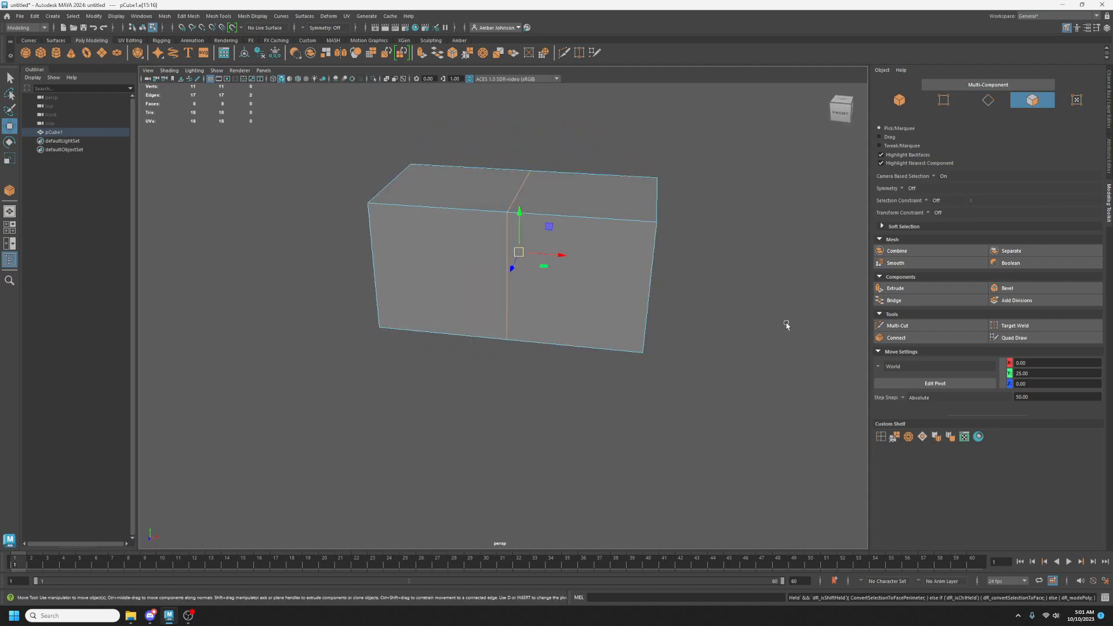
pyautogui.hotkey('ctrl', 'z')
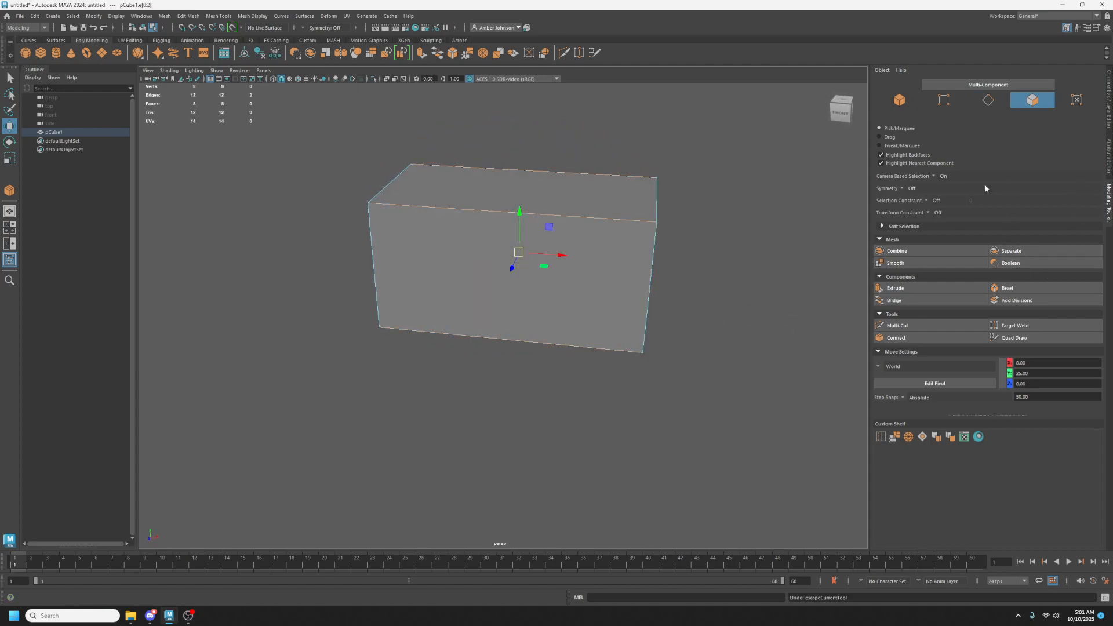
# Turn off Camera Based Selection and connect all four lengthwise edges of the box with one segment.
pyautogui.click(943, 176)
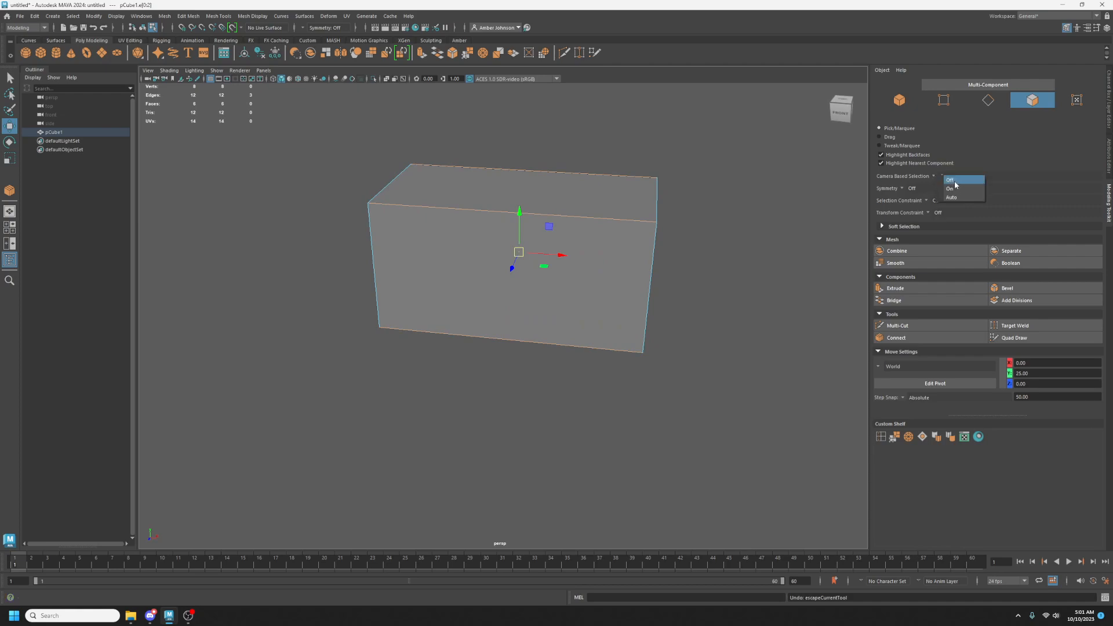
pyautogui.click(960, 182)
pyautogui.click(992, 100)
pyautogui.moveTo(527, 130); pyautogui.dragTo(534, 432)
pyautogui.moveTo(693, 390)
pyautogui.keyDown('alt'); pyautogui.mouseDown()
pyautogui.moveTo(567, 365)
pyautogui.moveTo(687, 383)
pyautogui.mouseUp(); pyautogui.keyUp('alt')
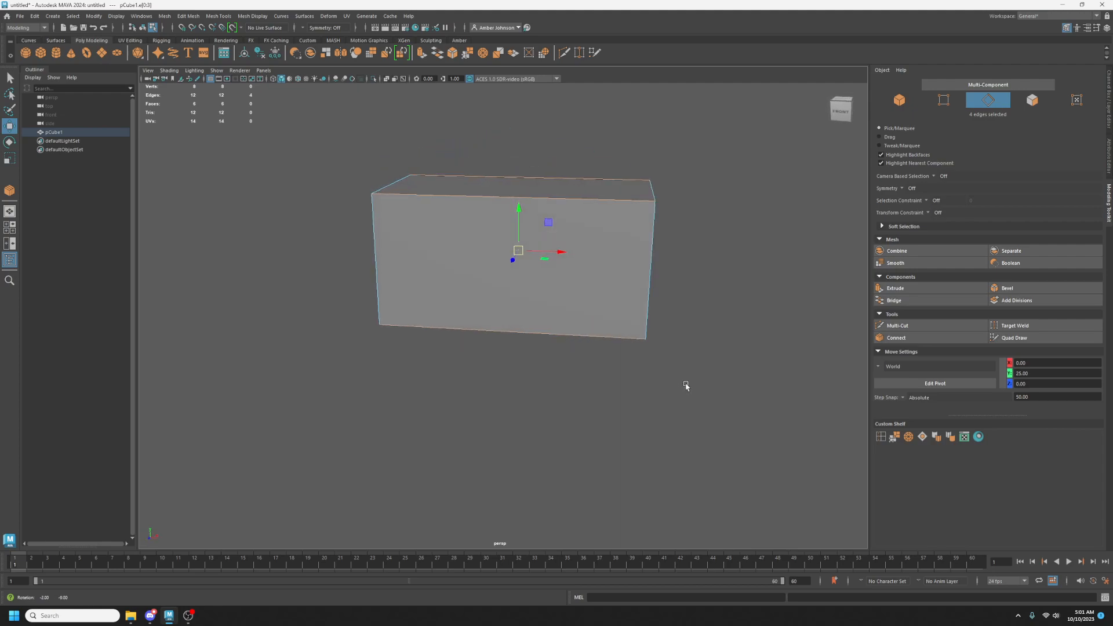
pyautogui.click(932, 339)
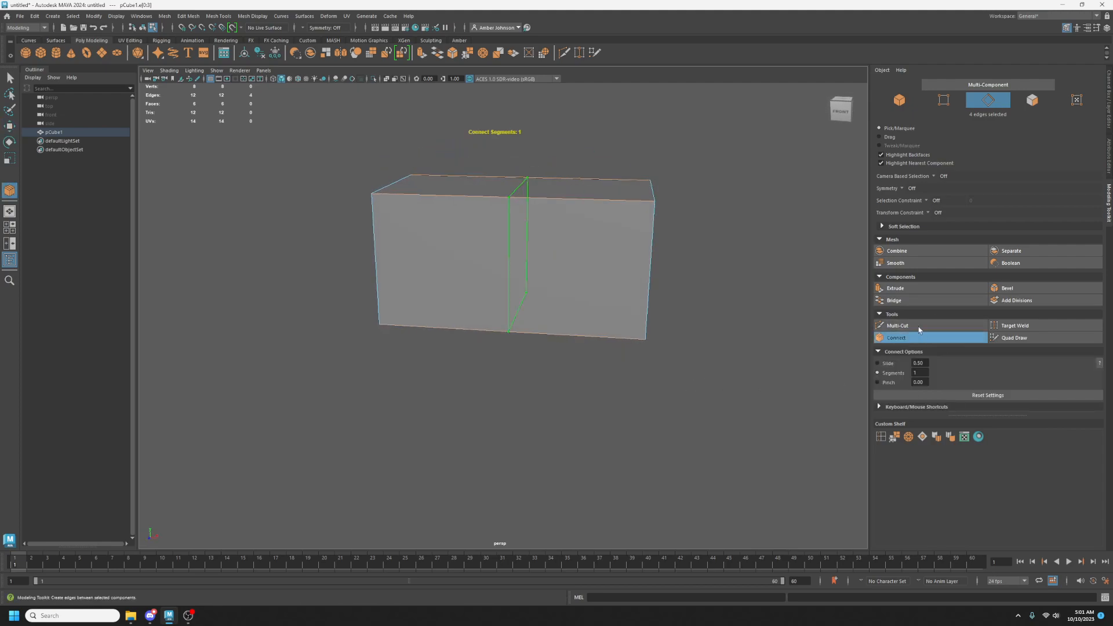
pyautogui.press('w')
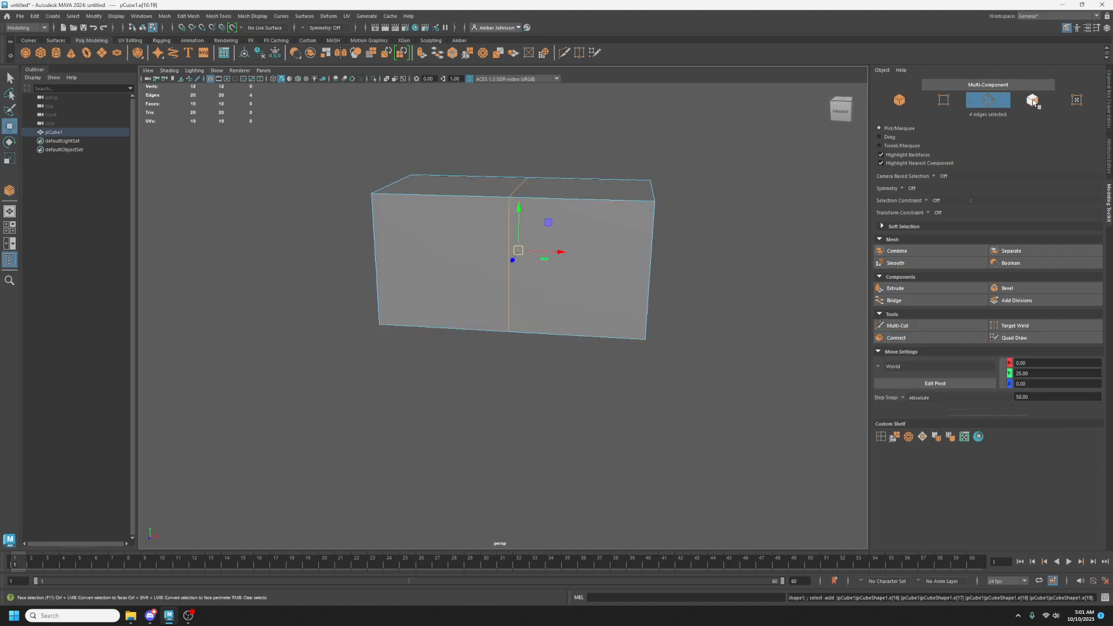
# Select all faces of the box's positive X half and delete them.
pyautogui.moveTo(764, 138); pyautogui.dragTo(565, 400)
pyautogui.keyDown('alt'); pyautogui.moveTo(659, 373); pyautogui.dragTo(770, 375); pyautogui.keyUp('alt')
pyautogui.press('Delete')
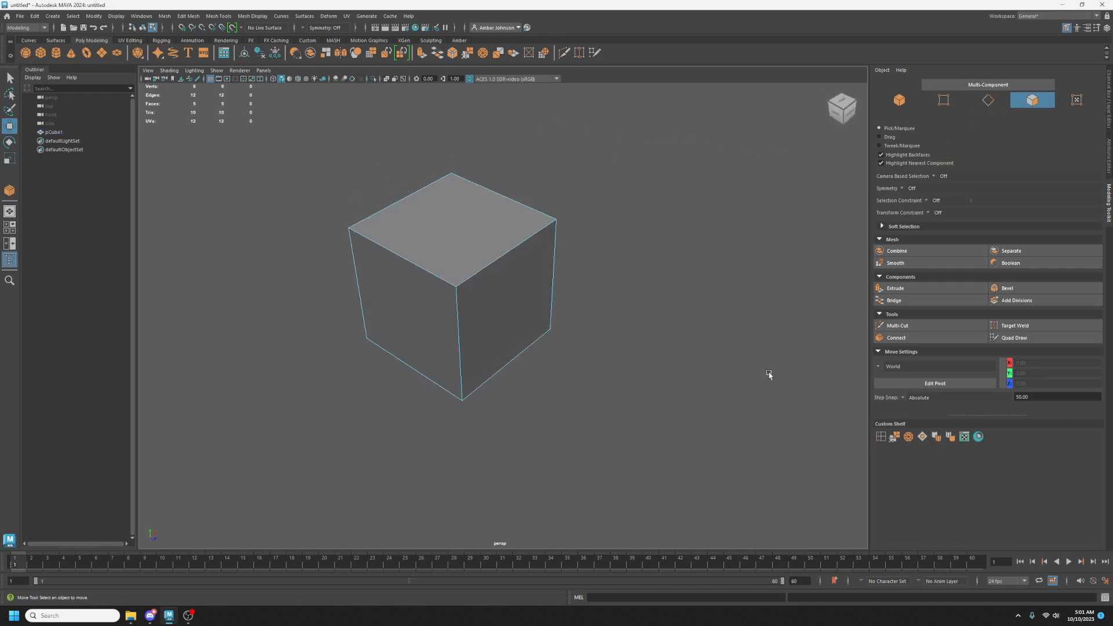
pyautogui.keyDown('alt'); pyautogui.moveTo(674, 322); pyautogui.dragTo(571, 373); pyautogui.keyUp('alt')
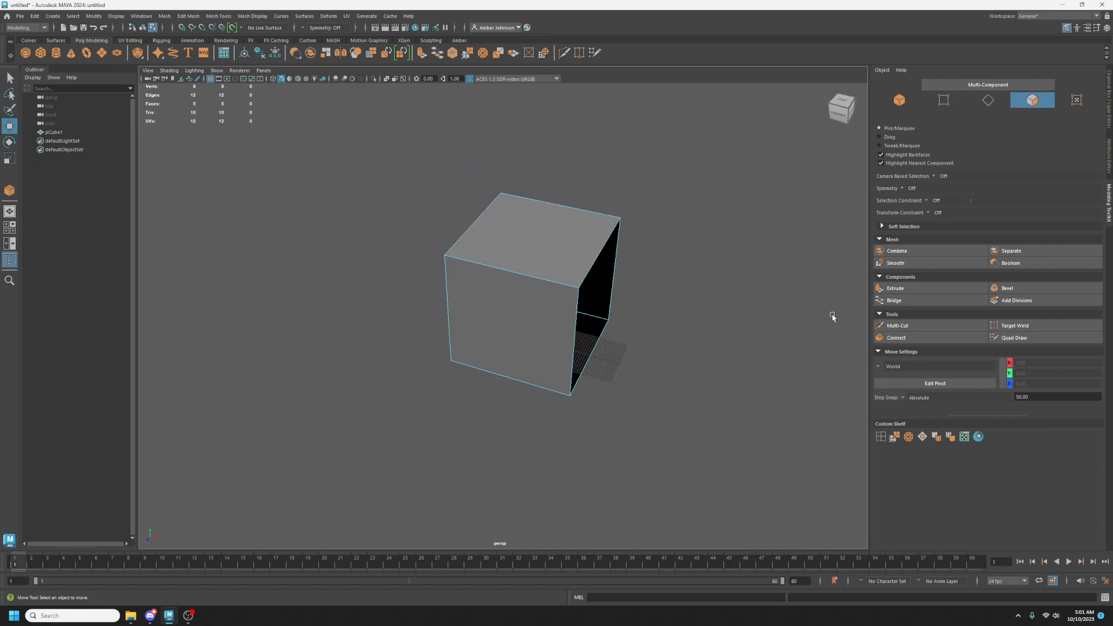
pyautogui.keyDown('alt'); pyautogui.moveTo(643, 334); pyautogui.dragTo(718, 330); pyautogui.keyUp('alt')
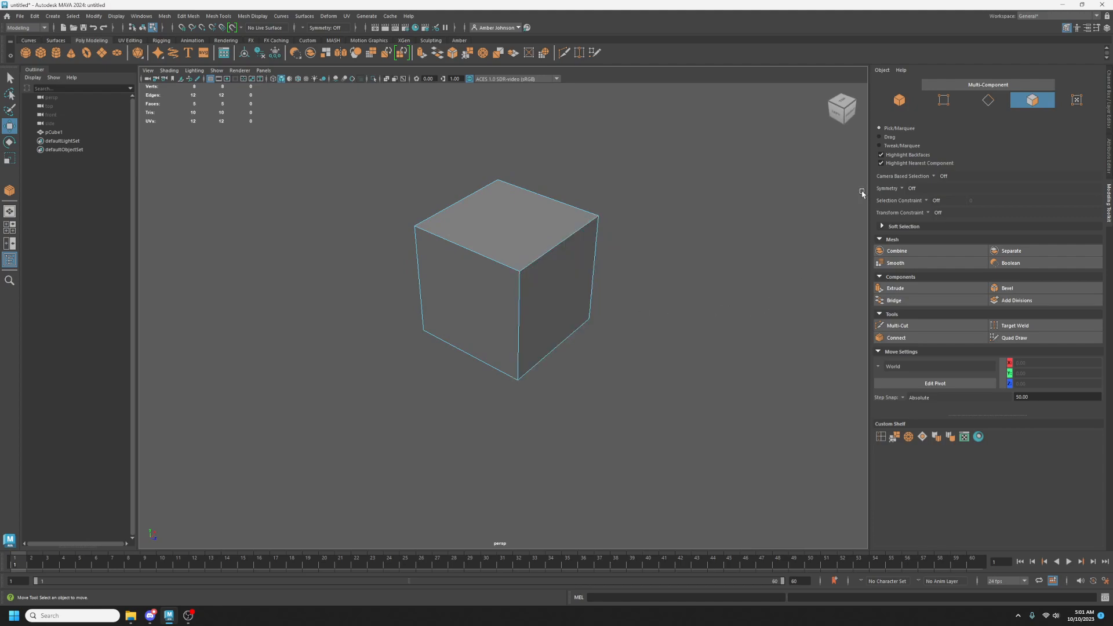
# Apply an Automatic UV projection to the whole remaining half box.
pyautogui.click(900, 100)
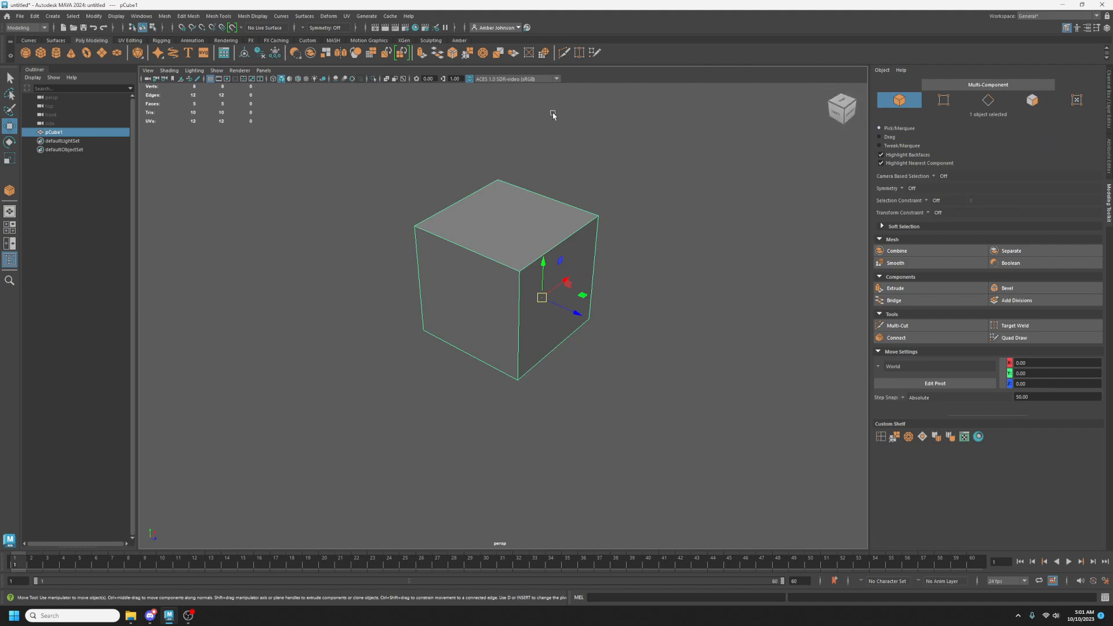
pyautogui.click(346, 16)
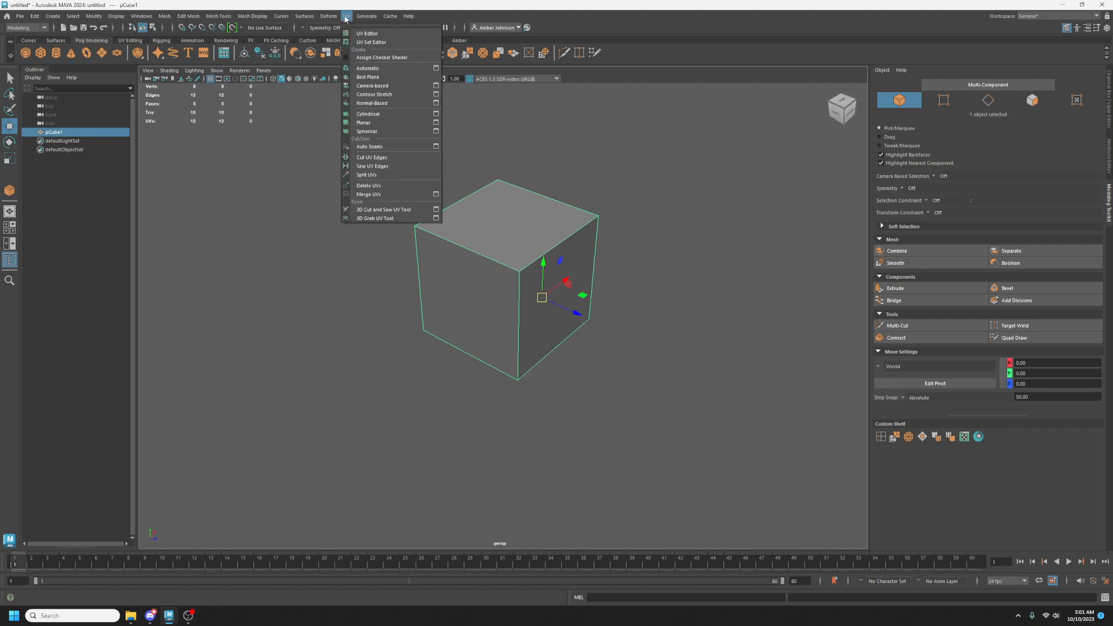
pyautogui.click(391, 68)
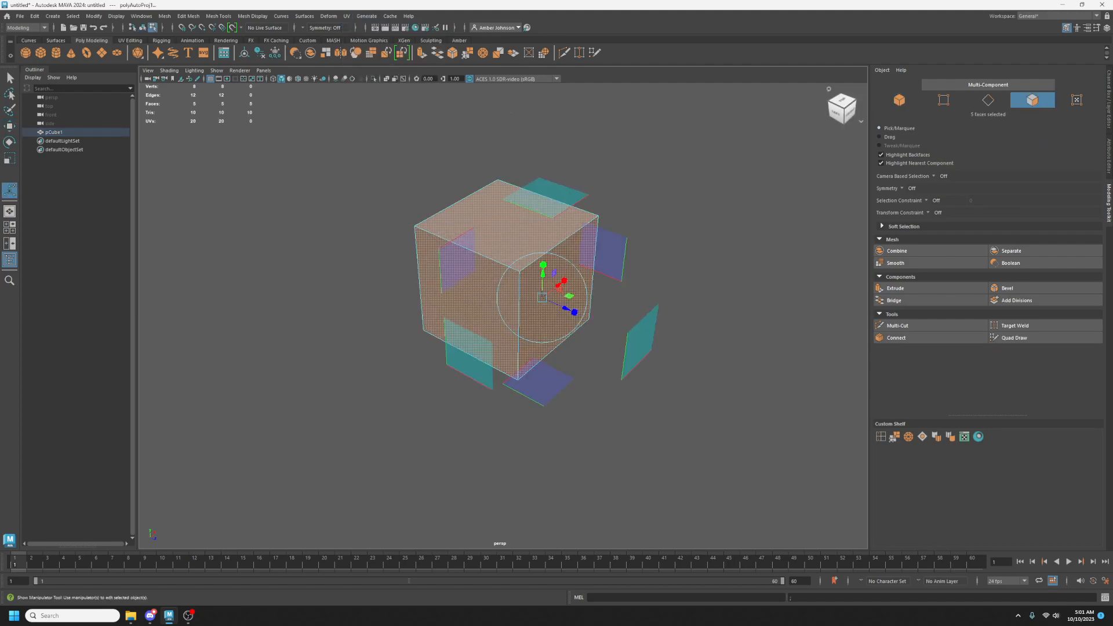
# Open the UV Editor and move its window out of the modeling view onto the other monitor.
pyautogui.click(346, 16)
pyautogui.click(361, 32)
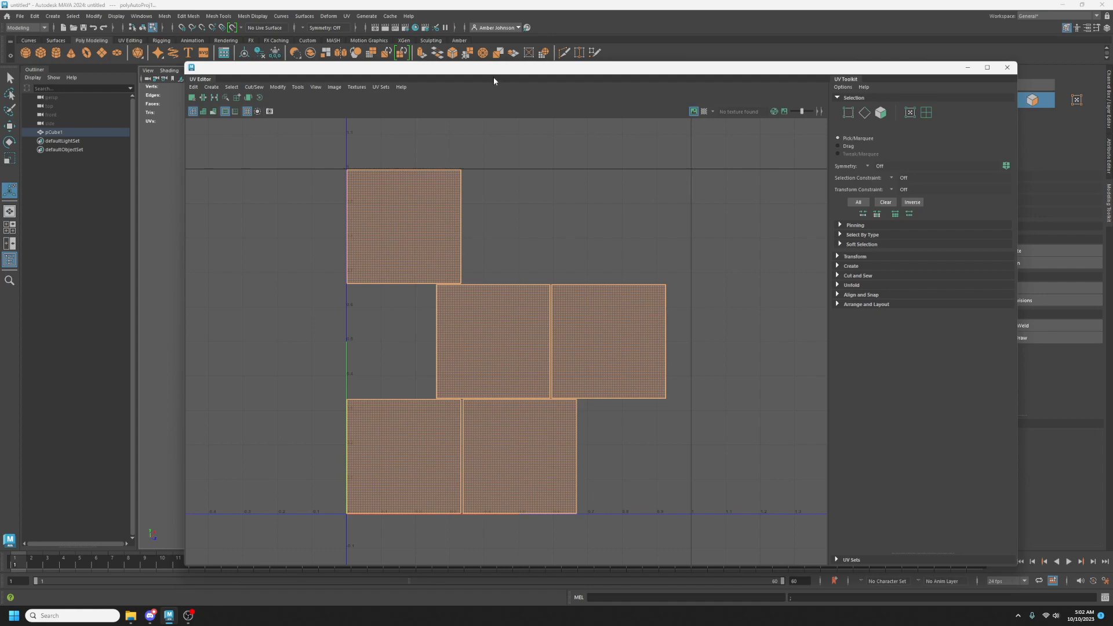
pyautogui.moveTo(494, 69); pyautogui.dragTo(1112, 151)
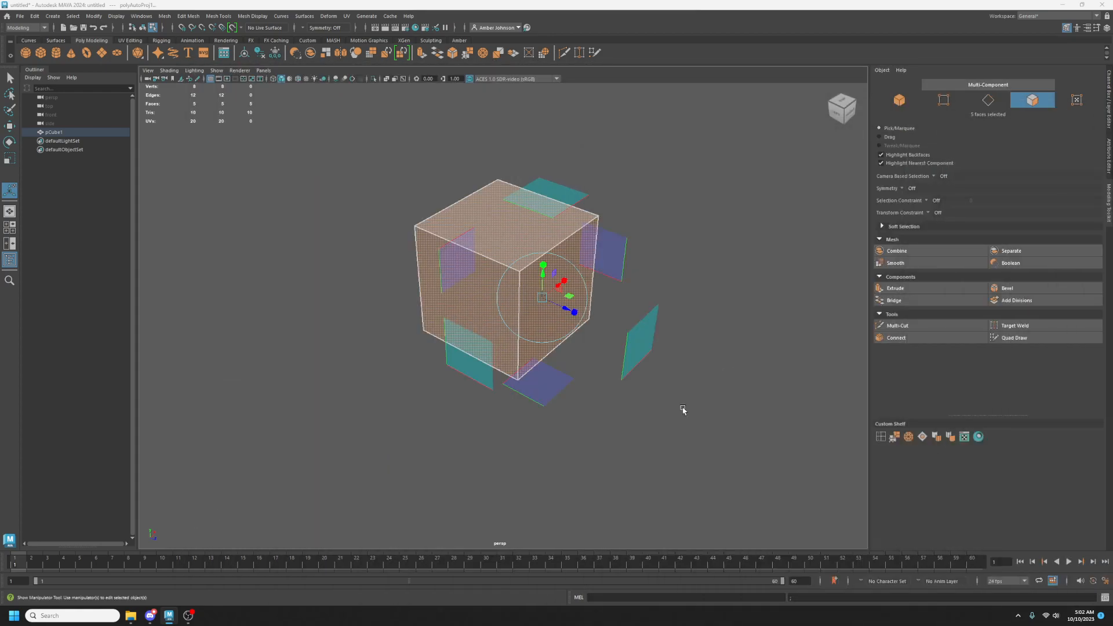
# Leave the UV projection manipulator for the Move tool and clear the face selection on the half box.
pyautogui.press('w')
pyautogui.keyDown('alt'); pyautogui.moveTo(641, 336); pyautogui.dragTo(593, 338); pyautogui.keyUp('alt')
pyautogui.click(713, 304)
pyautogui.click(488, 293)
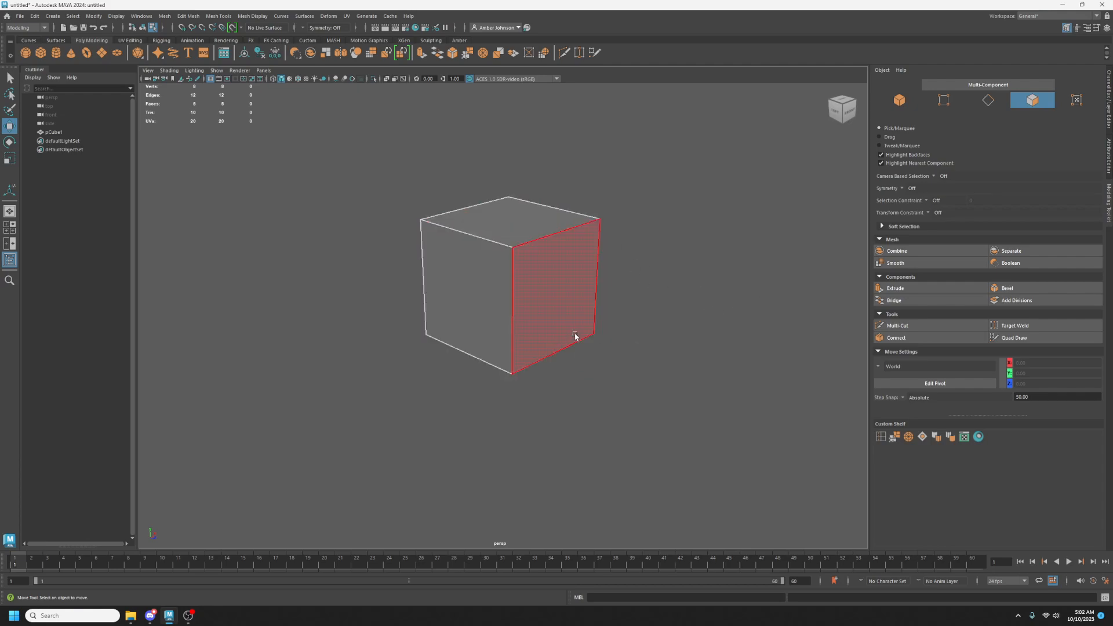
pyautogui.keyDown('alt'); pyautogui.moveTo(592, 309); pyautogui.dragTo(614, 323); pyautogui.keyUp('alt')
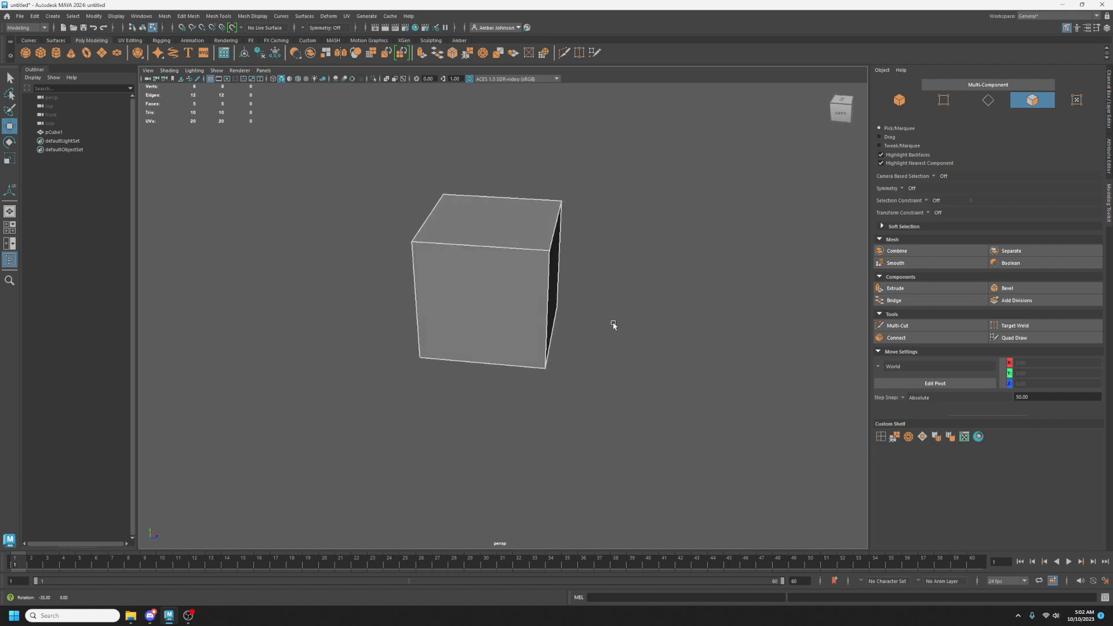
# Select the half box's four top and bottom edges running along its Z depth and connect them with 4 segments.
pyautogui.click(989, 101)
pyautogui.keyDown('alt'); pyautogui.moveTo(679, 399); pyautogui.dragTo(694, 392); pyautogui.keyUp('alt')
pyautogui.moveTo(480, 157); pyautogui.dragTo(490, 445)
pyautogui.keyDown('alt'); pyautogui.moveTo(734, 356); pyautogui.dragTo(698, 356); pyautogui.keyUp('alt')
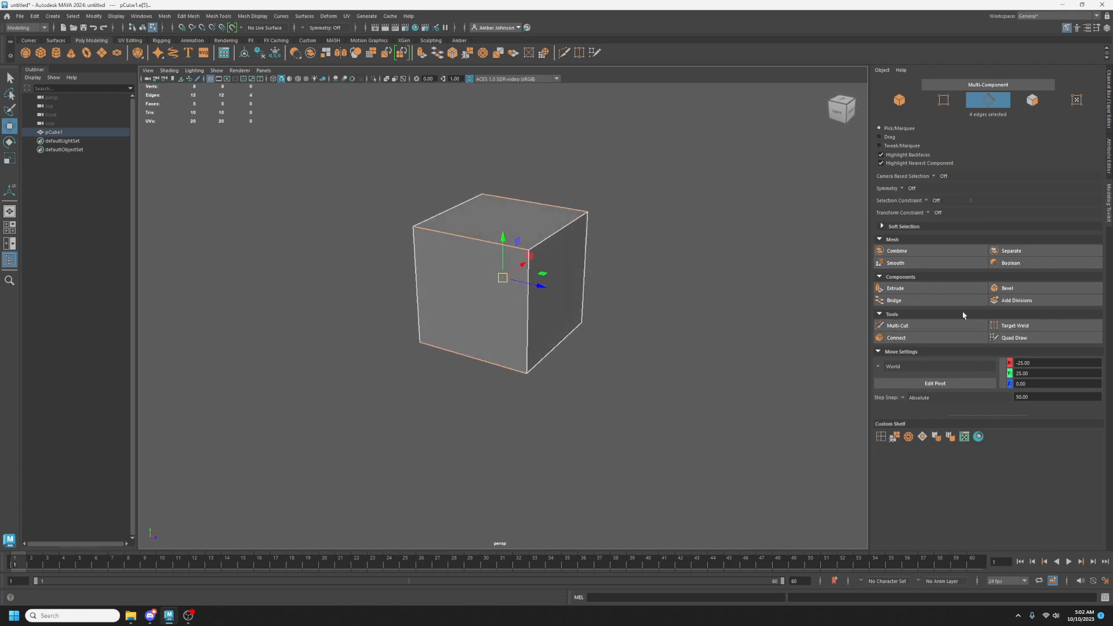
pyautogui.click(908, 339)
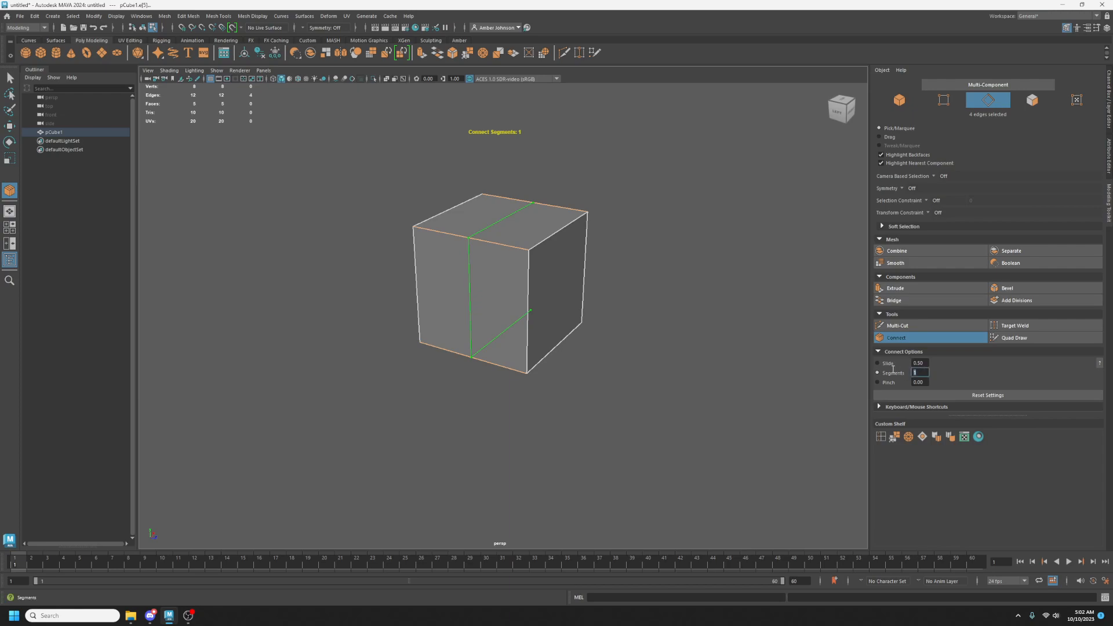
pyautogui.moveTo(893, 368); pyautogui.dragTo(1049, 377)
pyautogui.keyDown('alt'); pyautogui.moveTo(591, 395); pyautogui.dragTo(609, 377); pyautogui.keyUp('alt')
pyautogui.keyDown('alt'); pyautogui.moveTo(609, 377); pyautogui.dragTo(653, 388, button='middle'); pyautogui.keyUp('alt')
pyautogui.keyDown('alt'); pyautogui.moveTo(654, 387); pyautogui.dragTo(660, 374, button='right'); pyautogui.keyUp('alt')
pyautogui.keyDown('alt'); pyautogui.moveTo(661, 373); pyautogui.dragTo(612, 367); pyautogui.keyUp('alt')
pyautogui.keyDown('alt'); pyautogui.moveTo(611, 367); pyautogui.dragTo(683, 341, button='middle'); pyautogui.keyUp('alt')
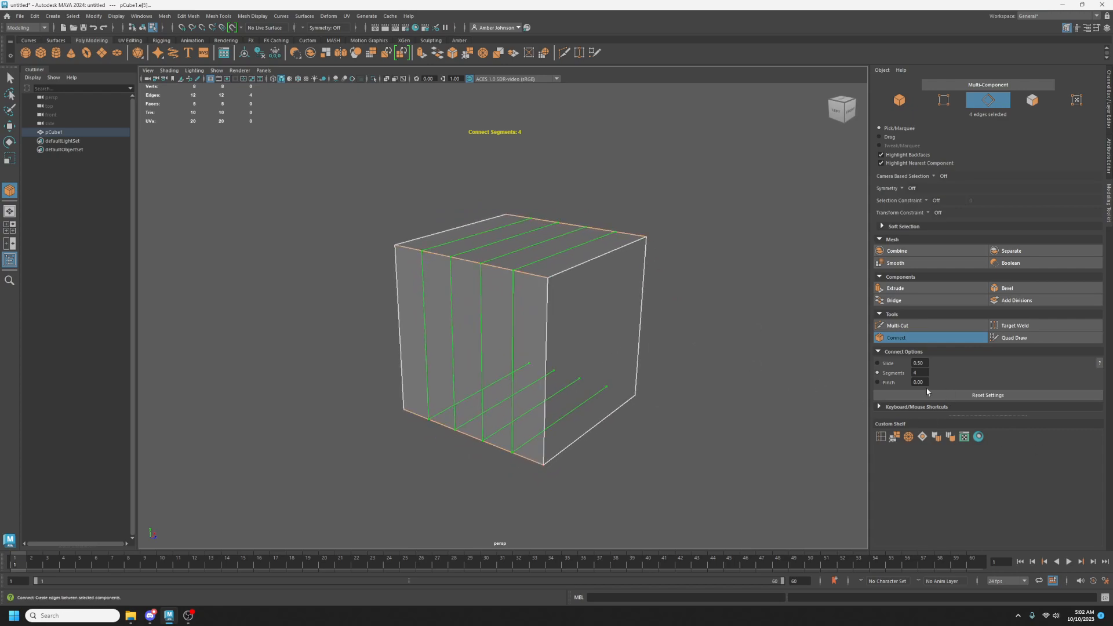
pyautogui.keyDown('alt'); pyautogui.moveTo(562, 326); pyautogui.dragTo(541, 288); pyautogui.keyUp('alt')
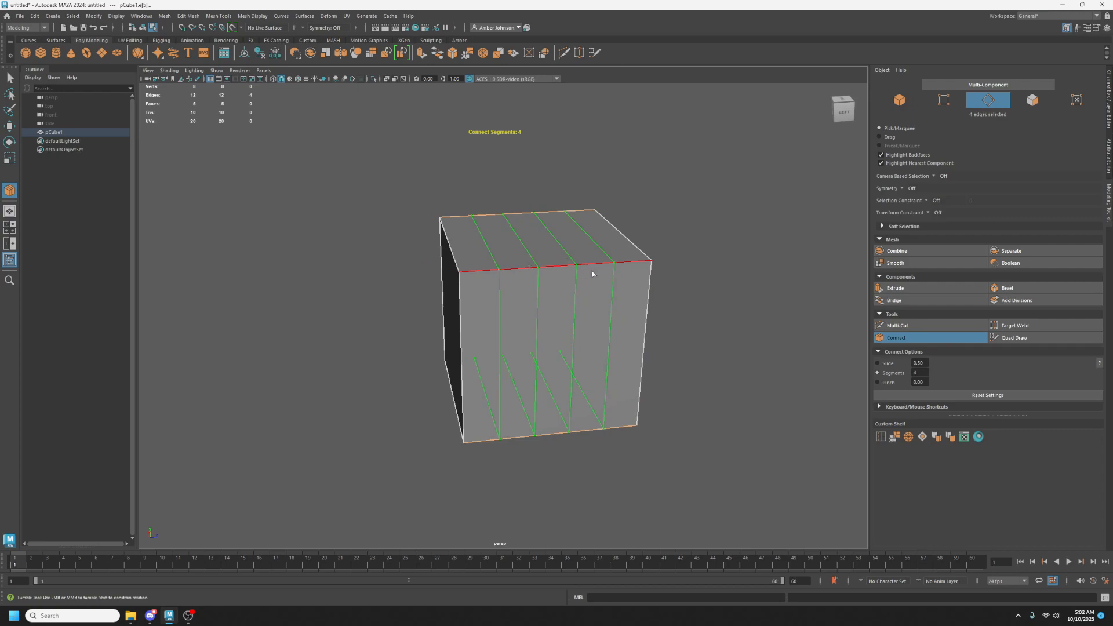
pyautogui.keyDown('alt'); pyautogui.moveTo(766, 376); pyautogui.dragTo(714, 355); pyautogui.keyUp('alt')
# Commit the pending edge connection on the half box and return to the Move tool.
pyautogui.click(1035, 99)
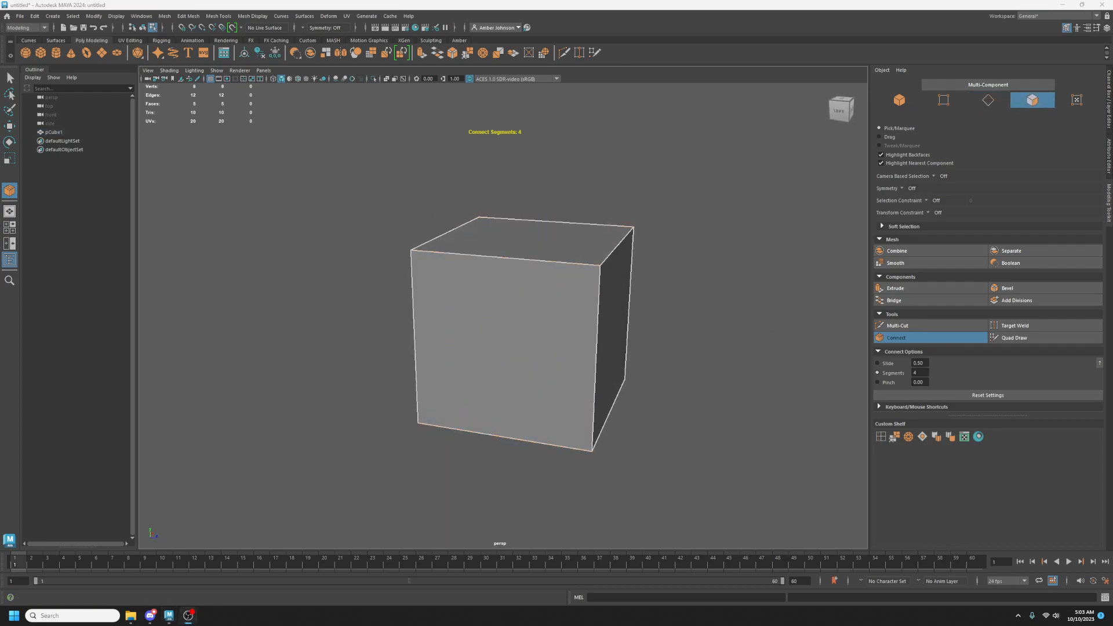
pyautogui.keyDown('alt'); pyautogui.moveTo(779, 320); pyautogui.dragTo(484, 326); pyautogui.keyUp('alt')
pyautogui.moveTo(465, 472); pyautogui.dragTo(465, 471)
pyautogui.keyDown('alt'); pyautogui.moveTo(562, 437); pyautogui.dragTo(721, 440); pyautogui.keyUp('alt')
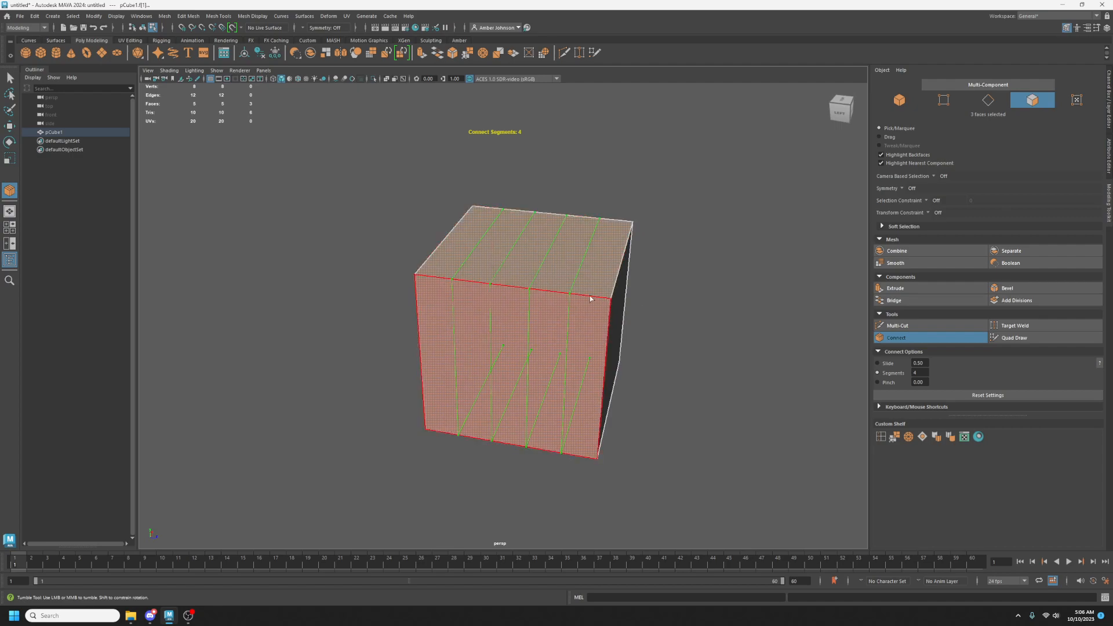
pyautogui.press('w')
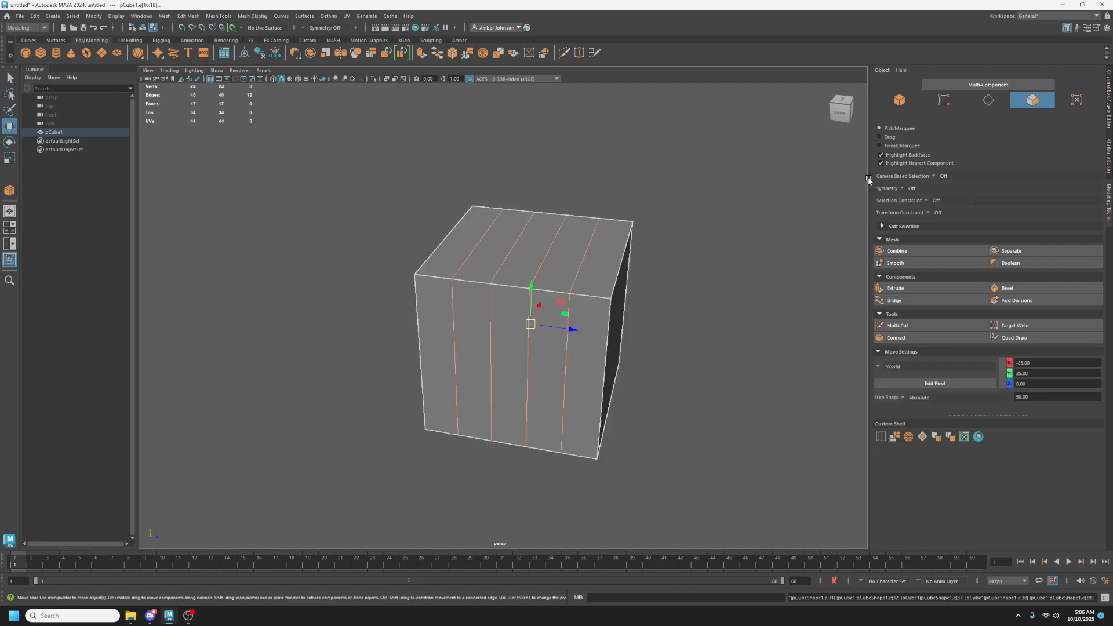
# Select the four new edges on the box's upper face, turn Step Snap off and raise them to about Y 56.46.
pyautogui.click(988, 102)
pyautogui.click(455, 227)
pyautogui.keyDown('shift'); pyautogui.click(511, 248); pyautogui.keyUp('shift')
pyautogui.keyDown('shift'); pyautogui.click(549, 250); pyautogui.keyUp('shift')
pyautogui.keyDown('shift'); pyautogui.click(587, 251); pyautogui.keyUp('shift')
pyautogui.scroll(1, 605, 249)
pyautogui.keyDown('alt'); pyautogui.moveTo(606, 259); pyautogui.dragTo(608, 304, button='middle'); pyautogui.keyUp('alt')
pyautogui.keyDown('alt'); pyautogui.moveTo(605, 313); pyautogui.dragTo(599, 298); pyautogui.keyUp('alt')
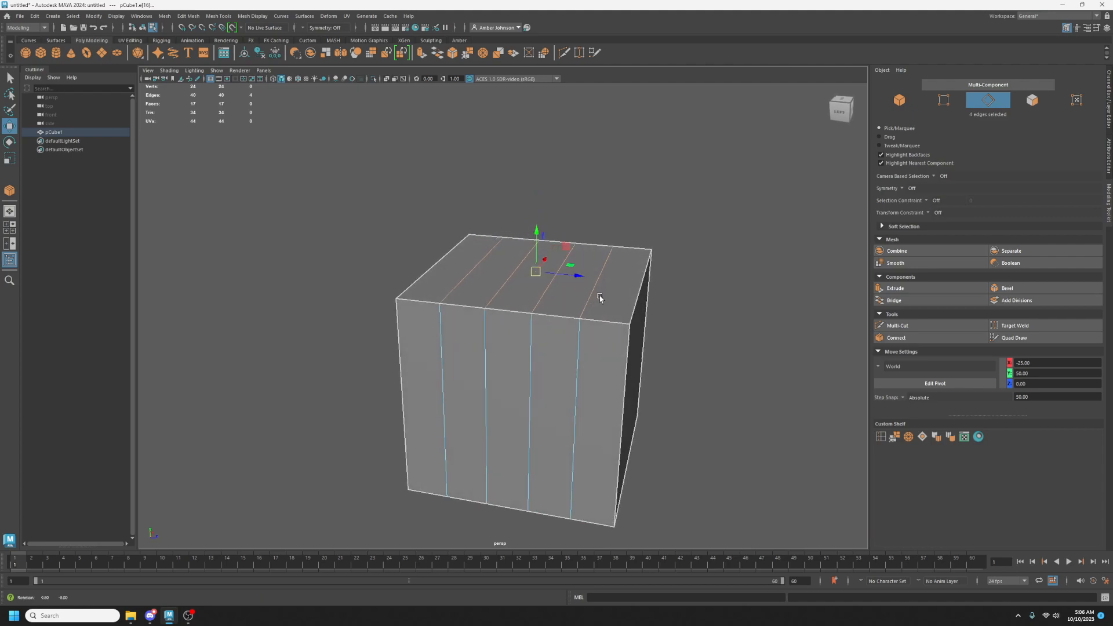
pyautogui.click(537, 227)
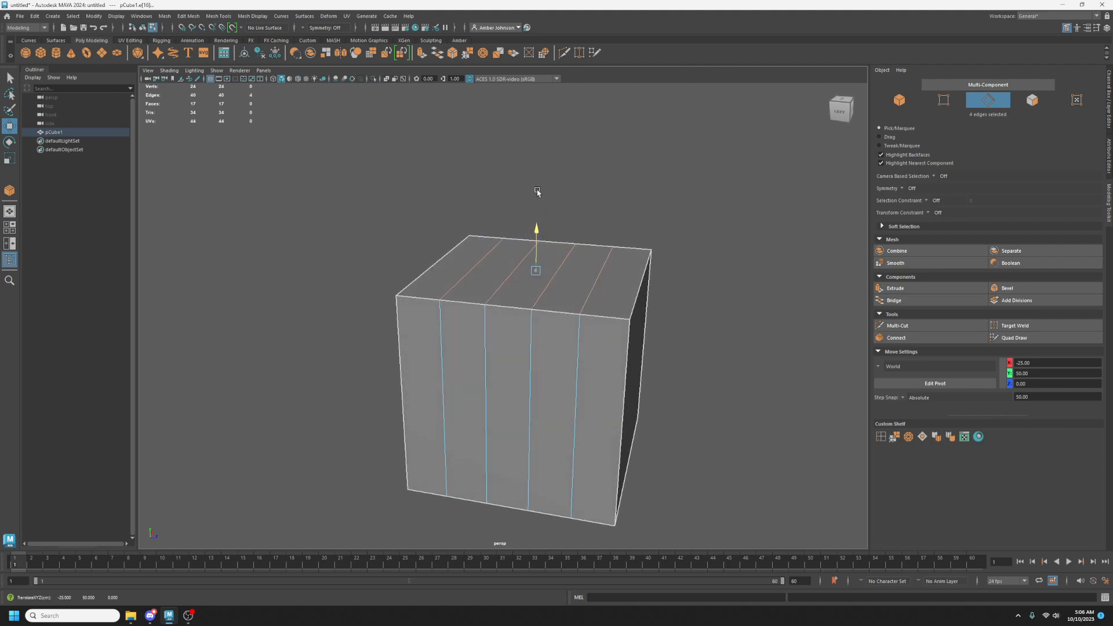
pyautogui.click(905, 399)
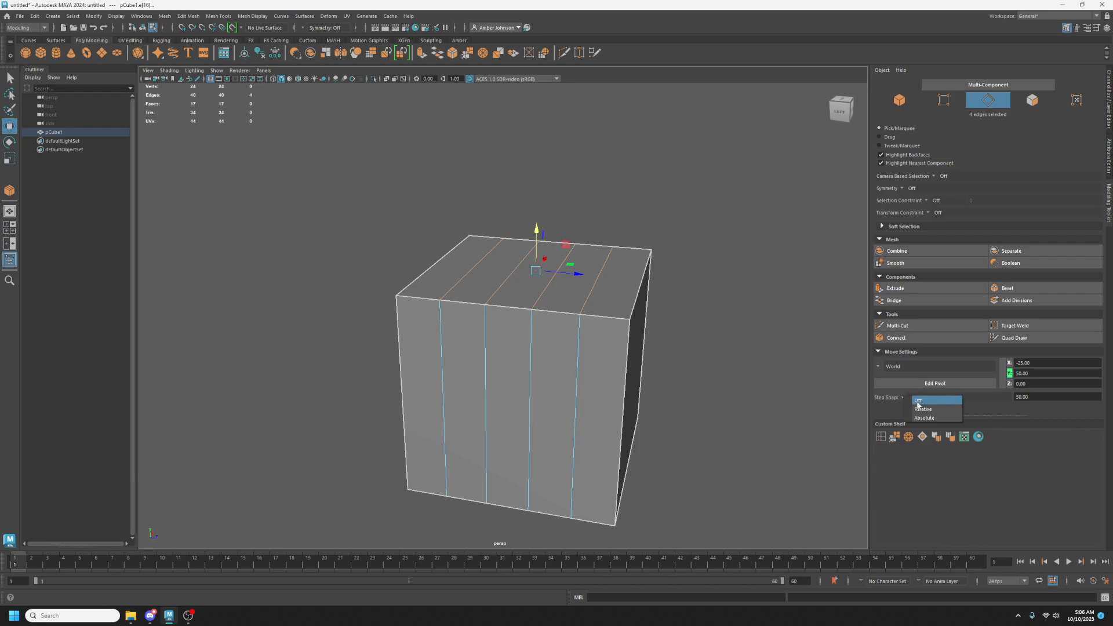
pyautogui.click(919, 405)
pyautogui.moveTo(542, 231); pyautogui.dragTo(536, 203)
# Select only the two middle edges of the lid and raise them further to form its crown.
pyautogui.keyDown('alt'); pyautogui.moveTo(621, 312); pyautogui.dragTo(542, 276); pyautogui.keyUp('alt')
pyautogui.click(539, 273)
pyautogui.keyDown('shift'); pyautogui.click(539, 272); pyautogui.keyUp('shift')
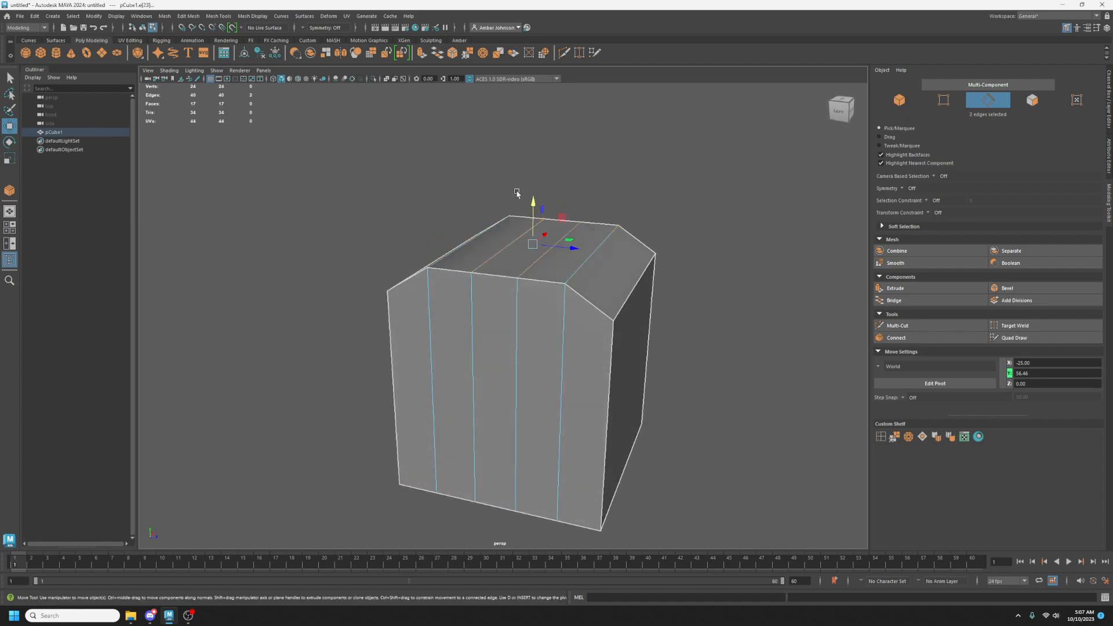
pyautogui.moveTo(538, 205); pyautogui.dragTo(532, 179)
# Select the two outer lid edges and raise them slightly to round the lid profile.
pyautogui.moveTo(609, 279)
pyautogui.keyDown('alt'); pyautogui.mouseDown()
pyautogui.moveTo(621, 291)
pyautogui.moveTo(600, 290)
pyautogui.mouseUp(); pyautogui.keyUp('alt')
pyautogui.click(600, 290)
pyautogui.keyDown('alt'); pyautogui.moveTo(458, 273); pyautogui.dragTo(487, 249); pyautogui.keyUp('alt')
pyautogui.keyDown('shift'); pyautogui.click(488, 248); pyautogui.keyUp('shift')
pyautogui.keyDown('alt'); pyautogui.moveTo(562, 275); pyautogui.dragTo(569, 304); pyautogui.keyUp('alt')
pyautogui.moveTo(543, 187); pyautogui.dragTo(544, 179)
pyautogui.keyDown('alt'); pyautogui.moveTo(574, 220); pyautogui.dragTo(725, 329); pyautogui.keyUp('alt')
# Unfold and optimize all UV shells of the half box in the UV Editor, and move its window out of the modeling view.
pyautogui.press('F8')
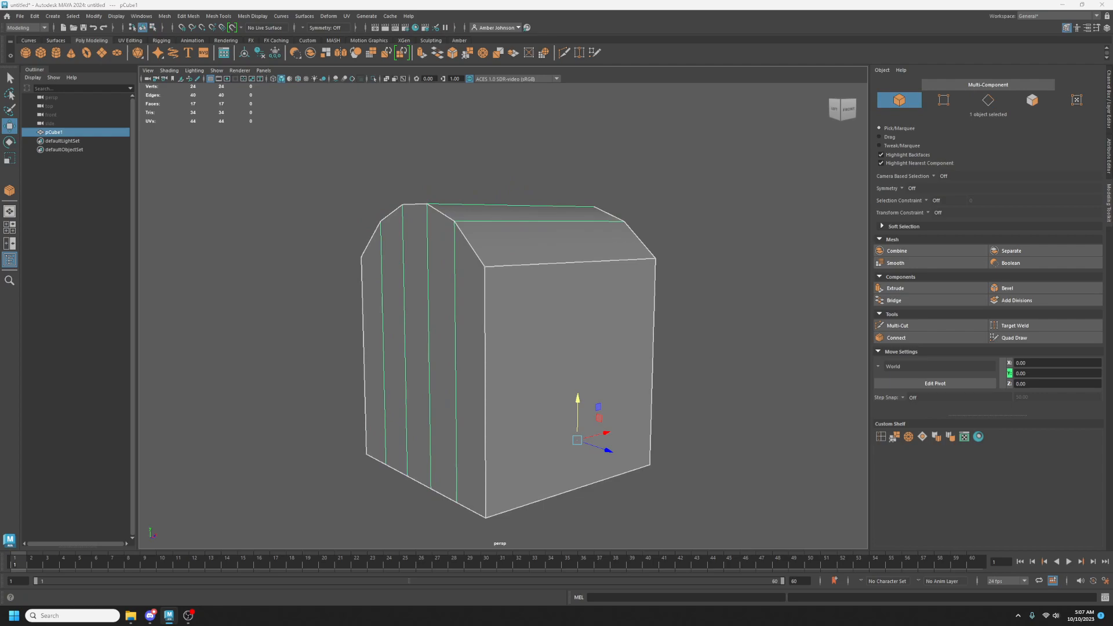
pyautogui.hotkey('ctrl', 'shift', 'u')
pyautogui.click(805, 119)
pyautogui.moveTo(151, 171); pyautogui.dragTo(489, 458)
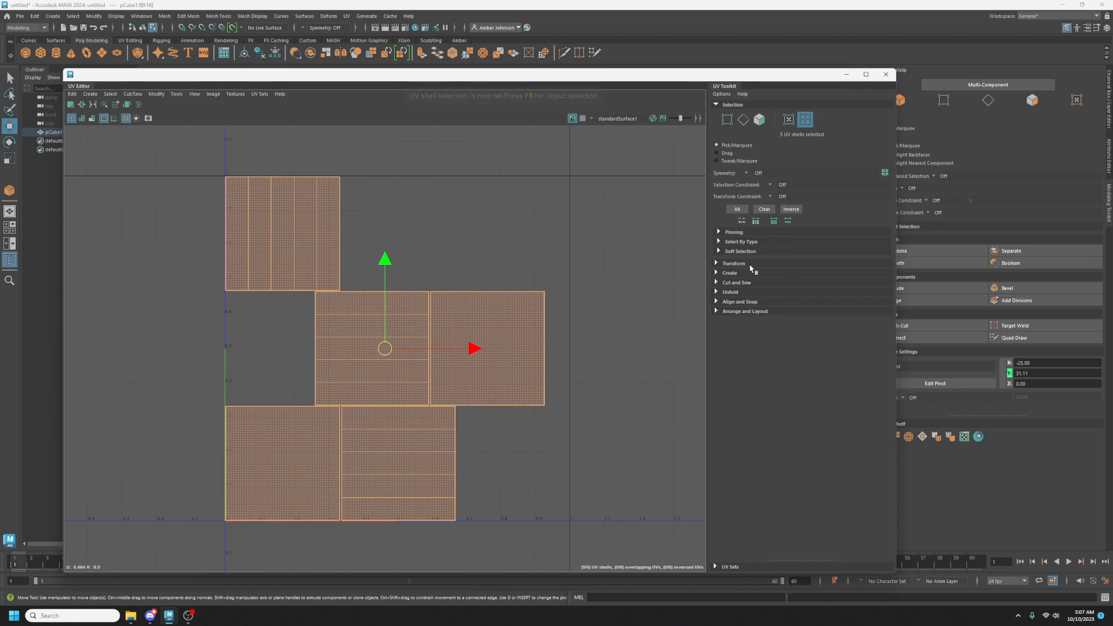
pyautogui.click(753, 292)
pyautogui.click(742, 314)
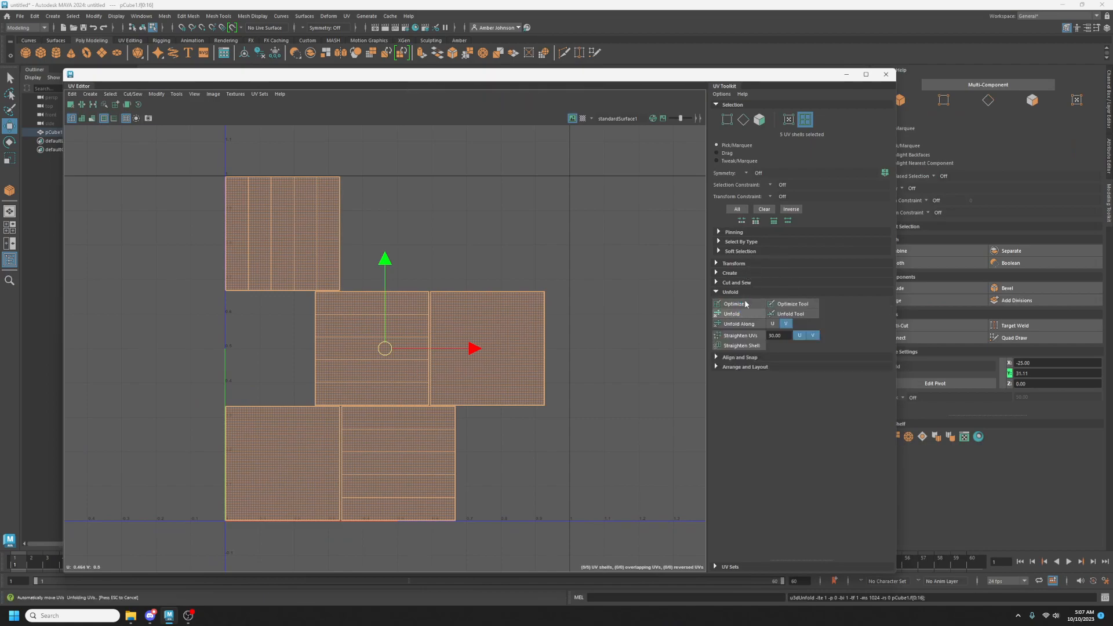
pyautogui.click(738, 303)
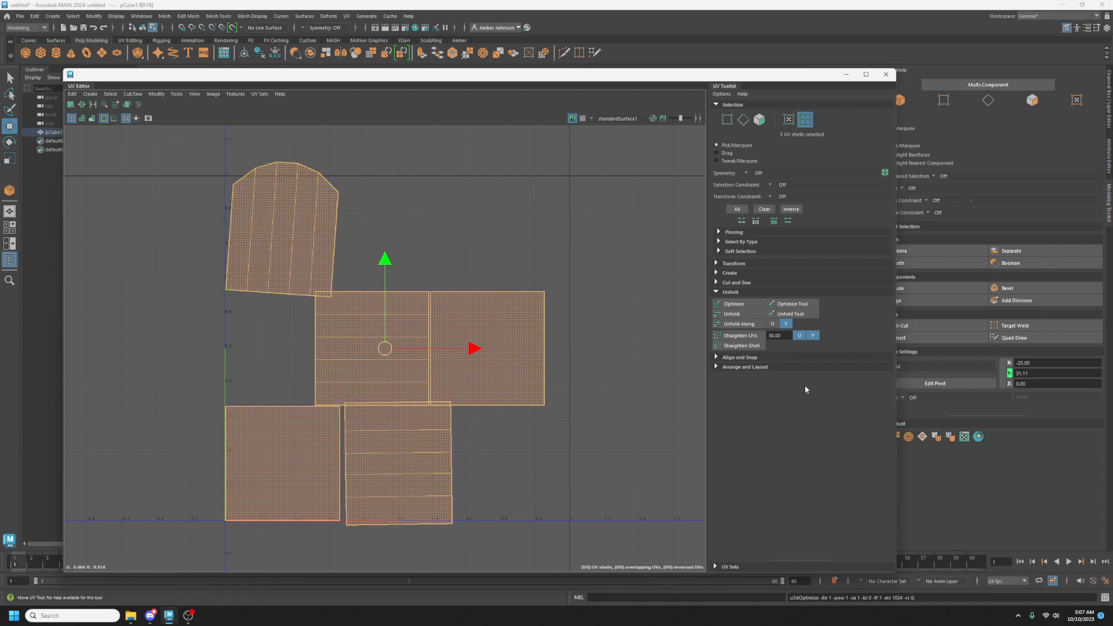
pyautogui.moveTo(388, 76); pyautogui.dragTo(1111, 116)
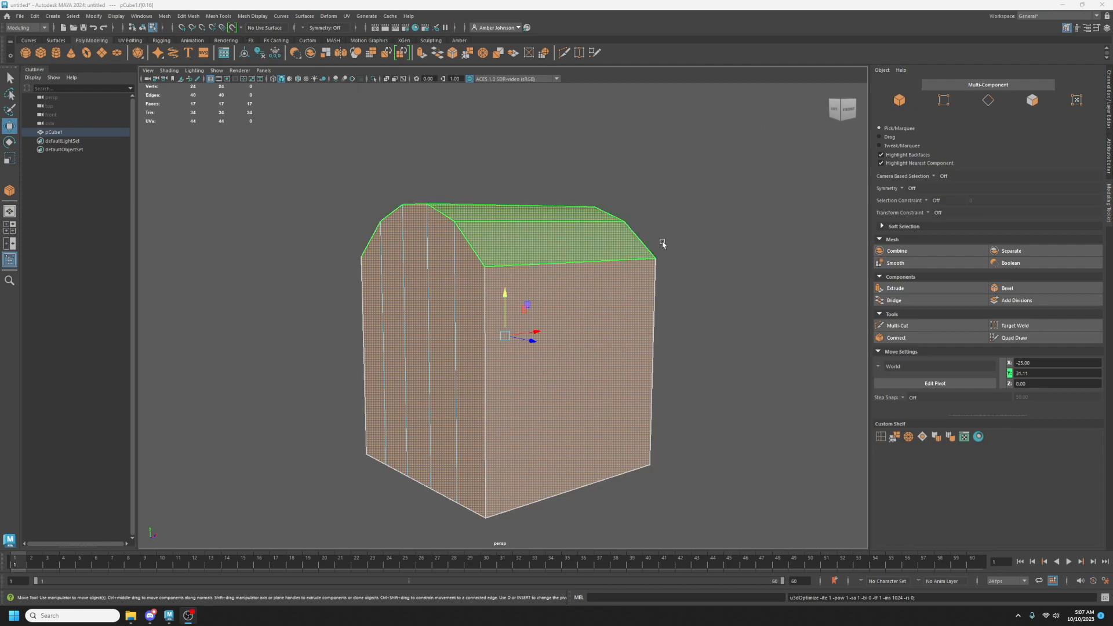
# Insert an edge loop around the body just below the lid and flatten it by scaling it to 0 in Y.
pyautogui.click(905, 103)
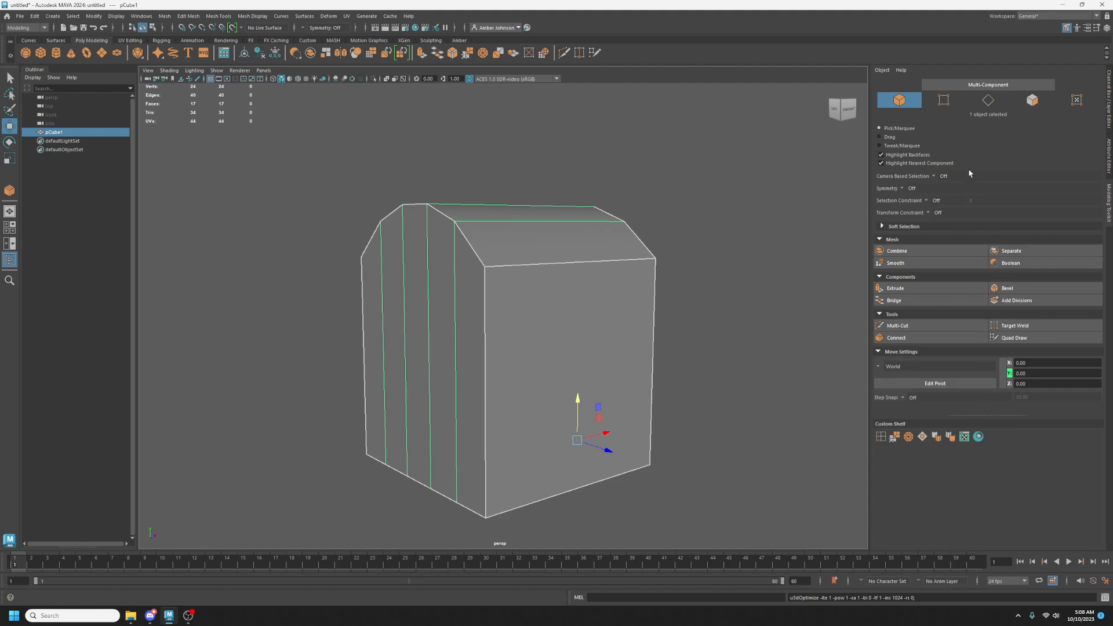
pyautogui.click(881, 437)
pyautogui.moveTo(485, 319); pyautogui.dragTo(486, 322)
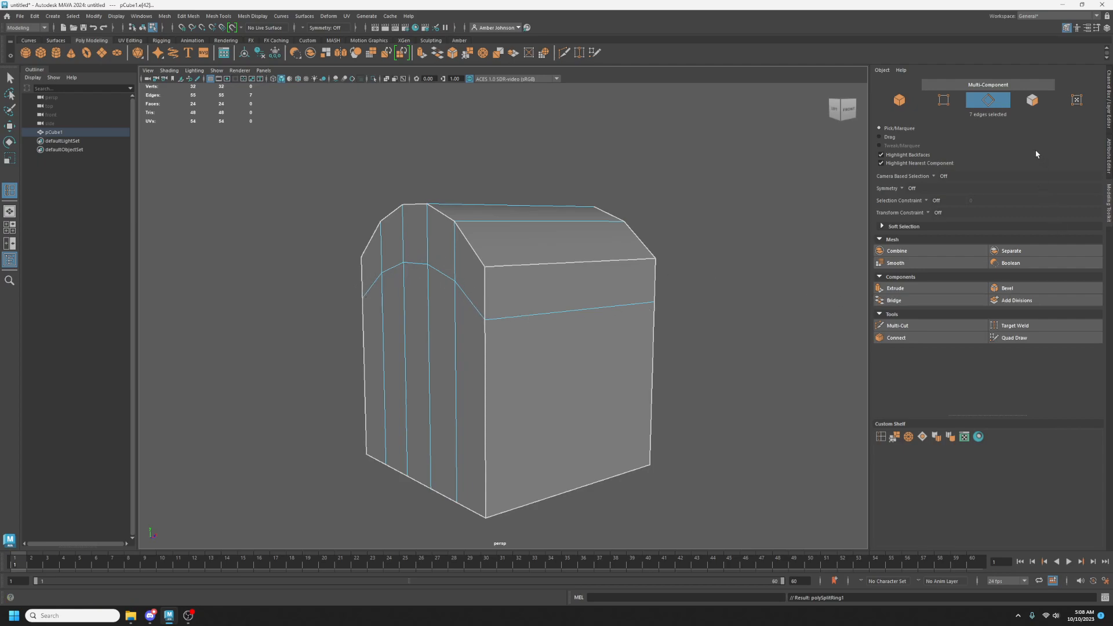
pyautogui.press('w')
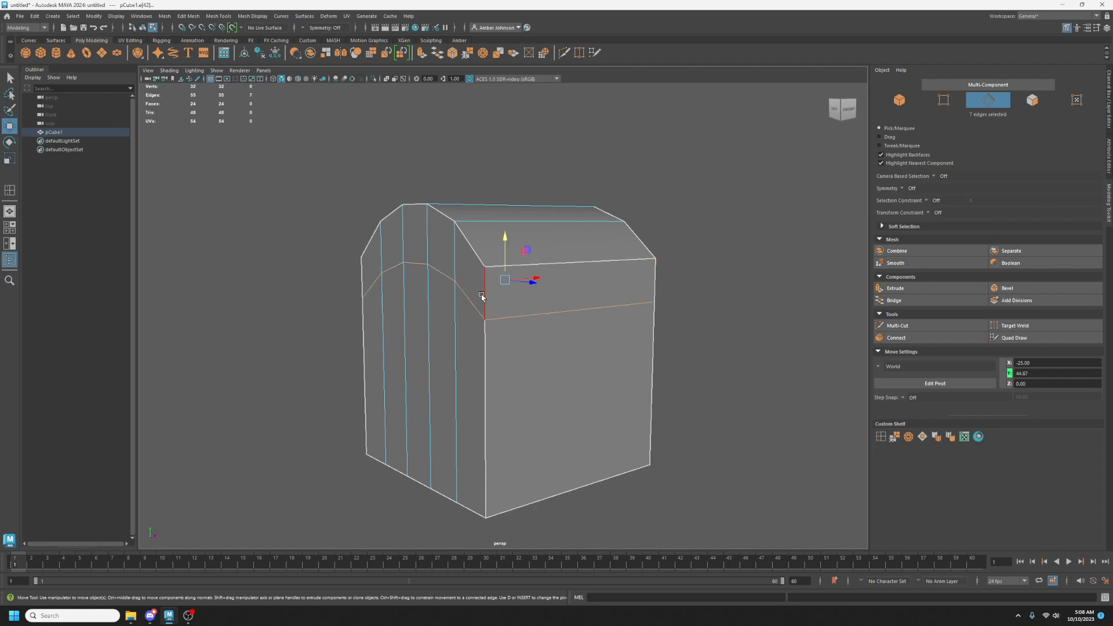
pyautogui.press('r')
pyautogui.moveTo(503, 240); pyautogui.dragTo(501, 294)
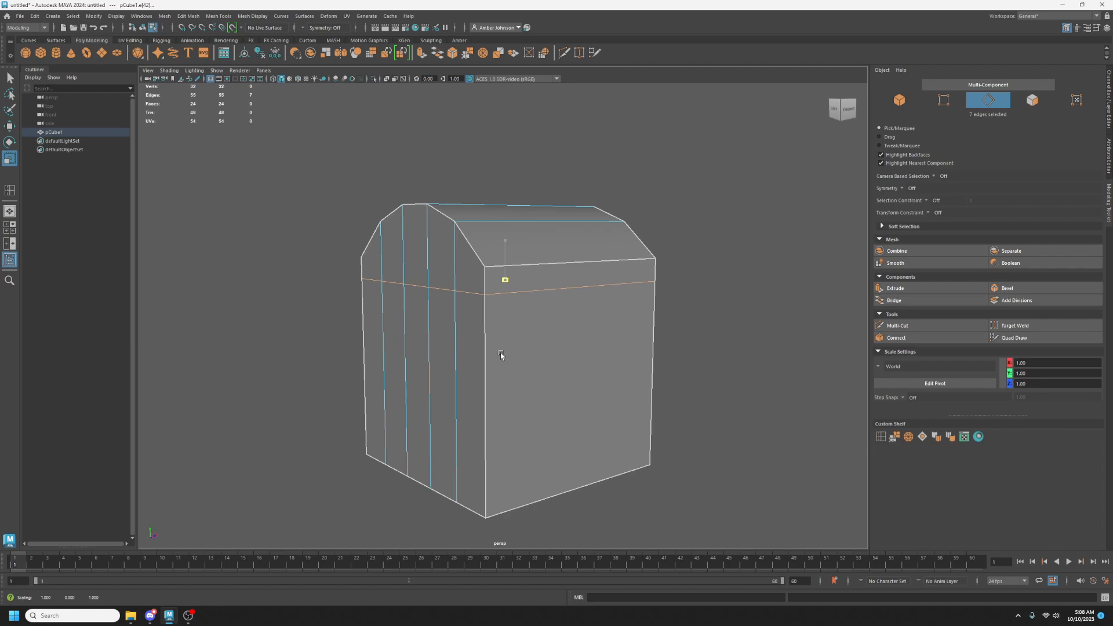
# Move the flattened edge loop down to a height of exactly 40 in Y.
pyautogui.press('w')
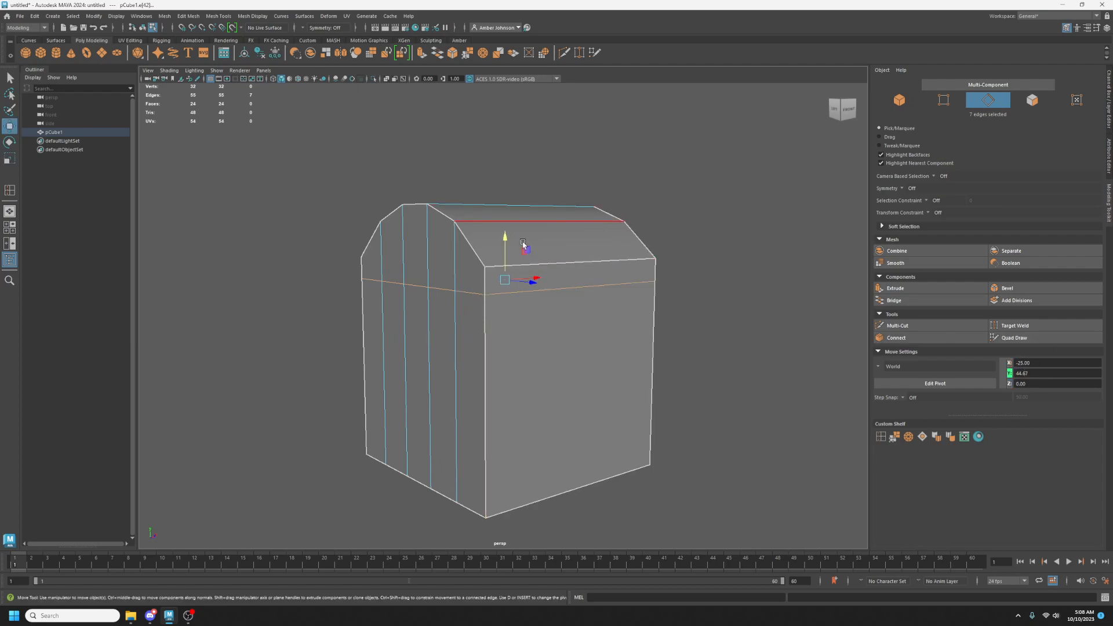
pyautogui.moveTo(504, 239); pyautogui.dragTo(505, 254)
pyautogui.doubleClick(1041, 374)
pyautogui.write('40')
pyautogui.press('Return')
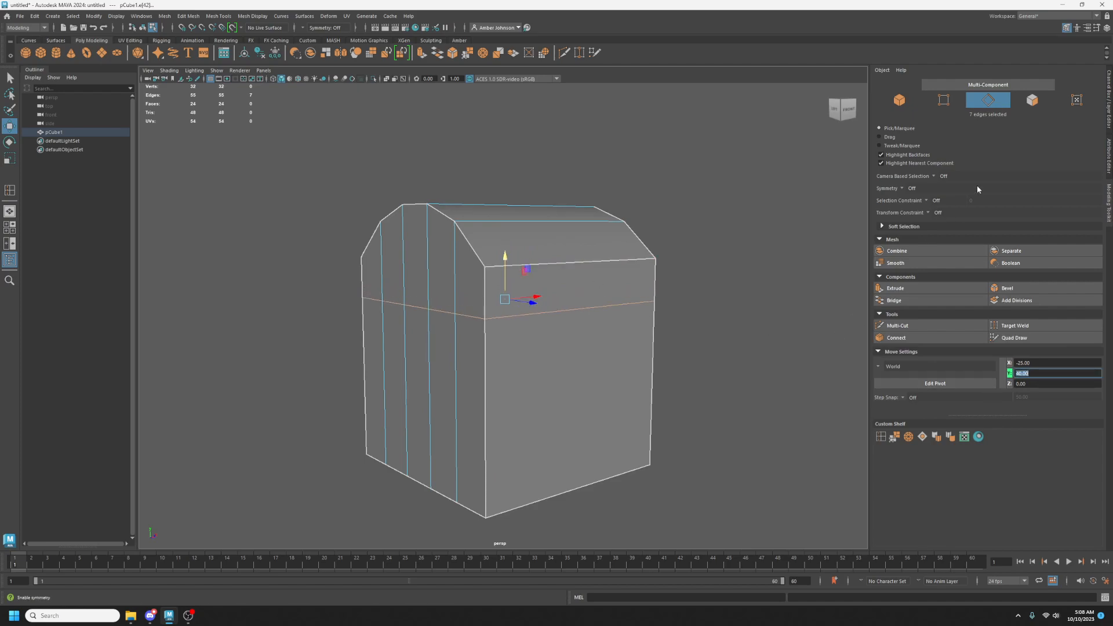
# Insert a second edge loop around the body just below the first, at about Y 36.09.
pyautogui.click(894, 436)
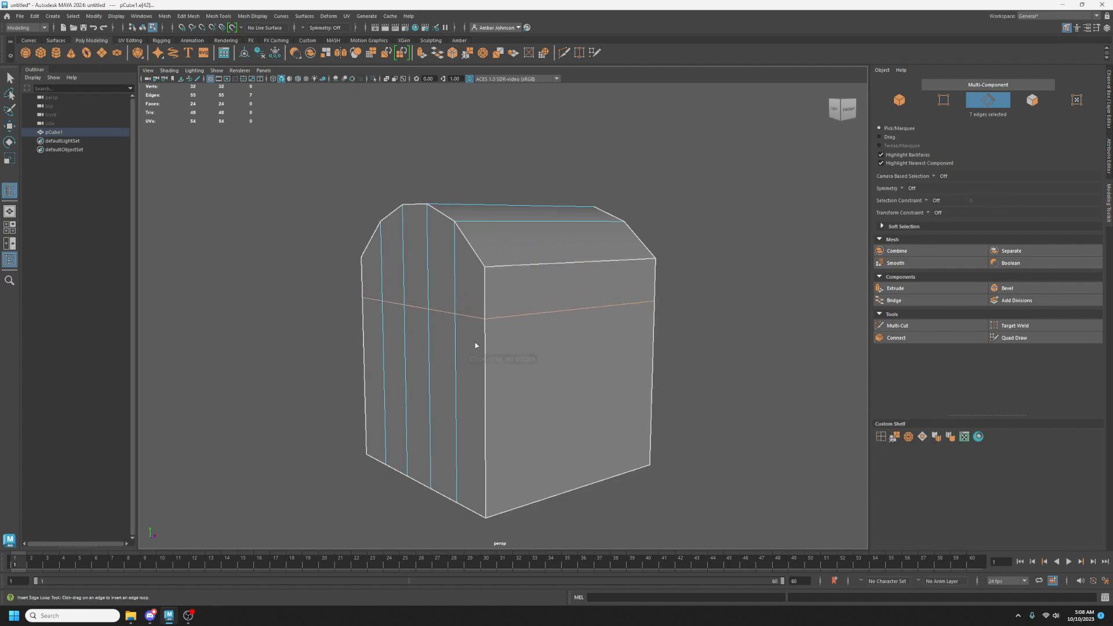
pyautogui.moveTo(486, 337); pyautogui.dragTo(486, 338)
pyautogui.press('w')
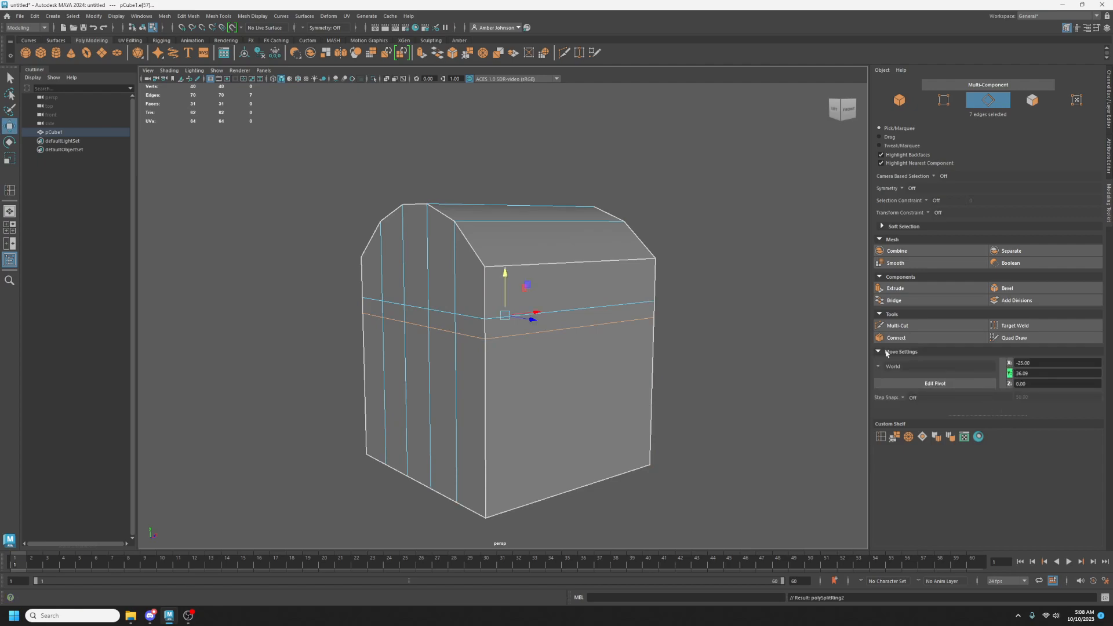
# Raise the upper edge loop and adjust the lower one's Y position to set the band between them.
pyautogui.moveTo(505, 275); pyautogui.dragTo(507, 246)
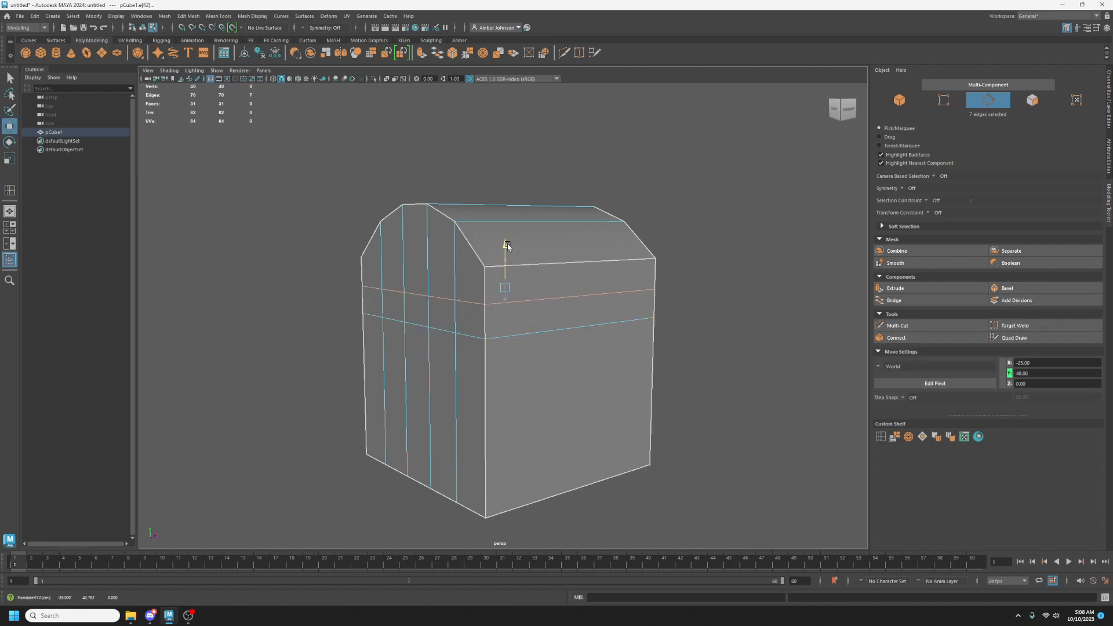
pyautogui.click(1031, 374)
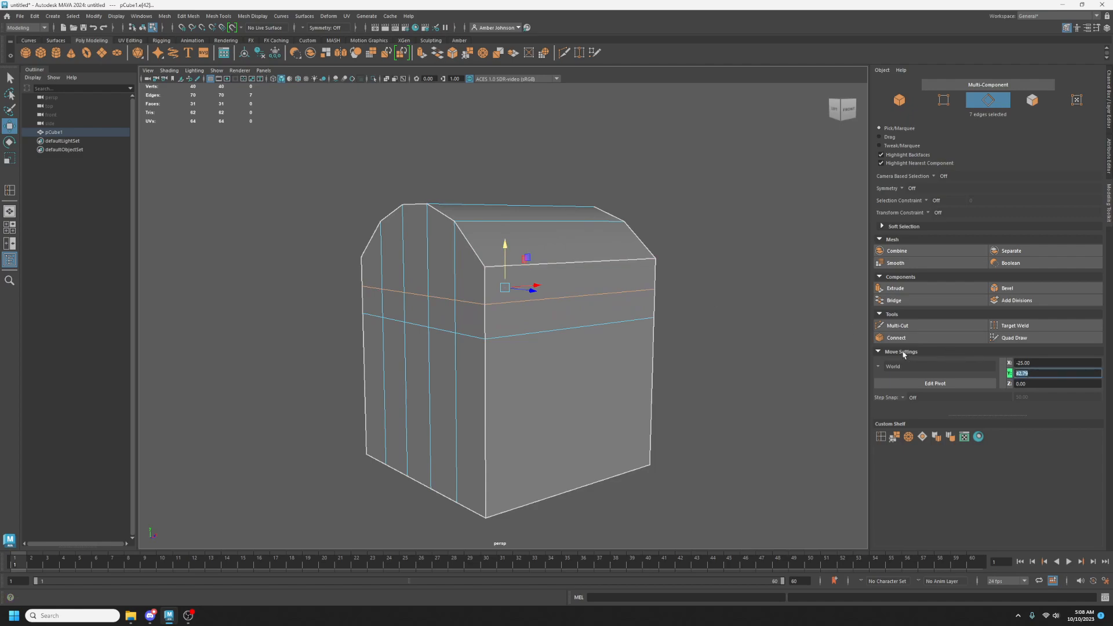
pyautogui.doubleClick(545, 330)
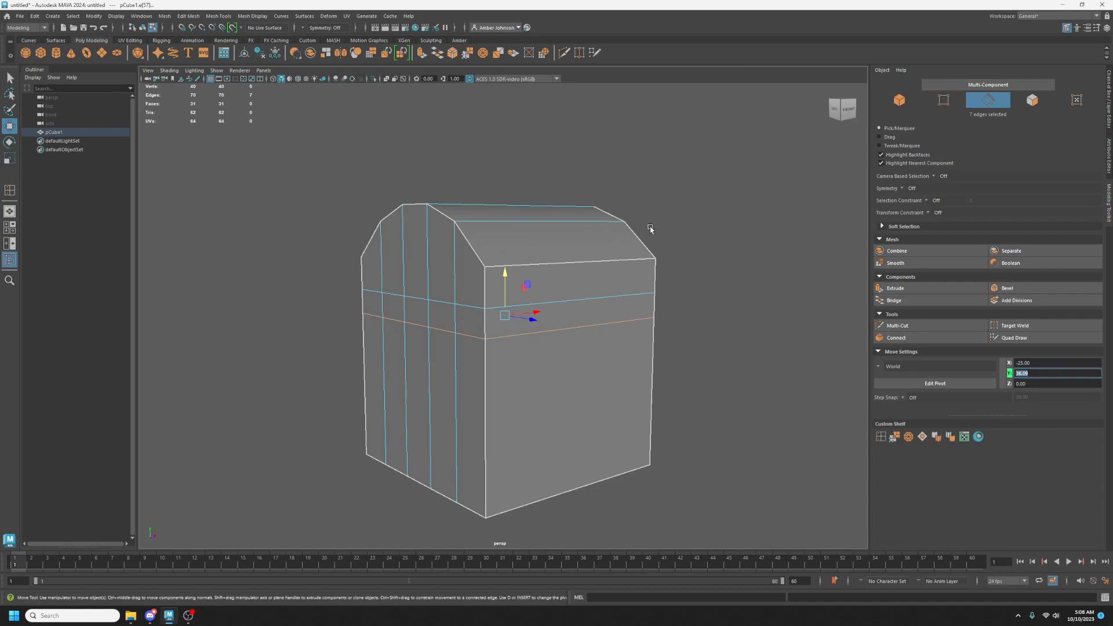
pyautogui.moveTo(505, 274); pyautogui.dragTo(505, 273)
pyautogui.click(1039, 374)
# Select the seven faces of the band between the two edge loops and extrude them.
pyautogui.keyDown('alt'); pyautogui.moveTo(604, 321); pyautogui.dragTo(662, 333); pyautogui.keyUp('alt')
pyautogui.click(1029, 102)
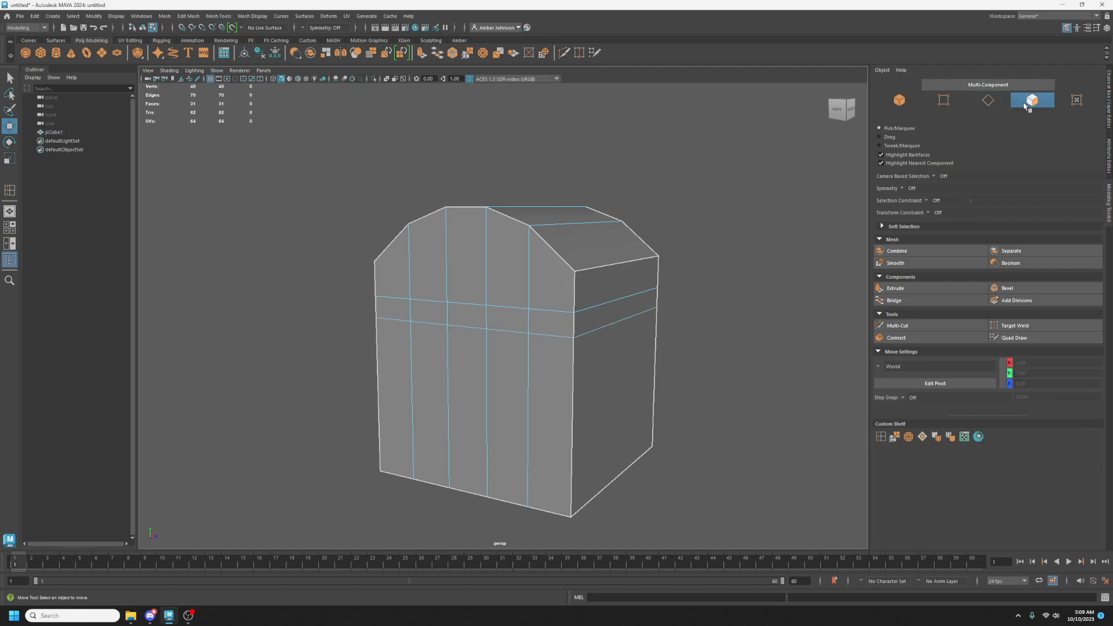
pyautogui.press('q')
pyautogui.click(637, 304)
pyautogui.keyDown('shift'); pyautogui.click(560, 320); pyautogui.keyUp('shift')
pyautogui.keyDown('shift'); pyautogui.click(507, 319); pyautogui.keyUp('shift')
pyautogui.keyDown('shift'); pyautogui.click(471, 316); pyautogui.keyUp('shift')
pyautogui.keyDown('shift'); pyautogui.click(429, 312); pyautogui.keyUp('shift')
pyautogui.keyDown('shift'); pyautogui.click(392, 309); pyautogui.keyUp('shift')
pyautogui.keyDown('alt'); pyautogui.moveTo(410, 343); pyautogui.dragTo(589, 377); pyautogui.keyUp('alt')
pyautogui.keyDown('shift'); pyautogui.click(569, 341); pyautogui.keyUp('shift')
pyautogui.click(903, 292)
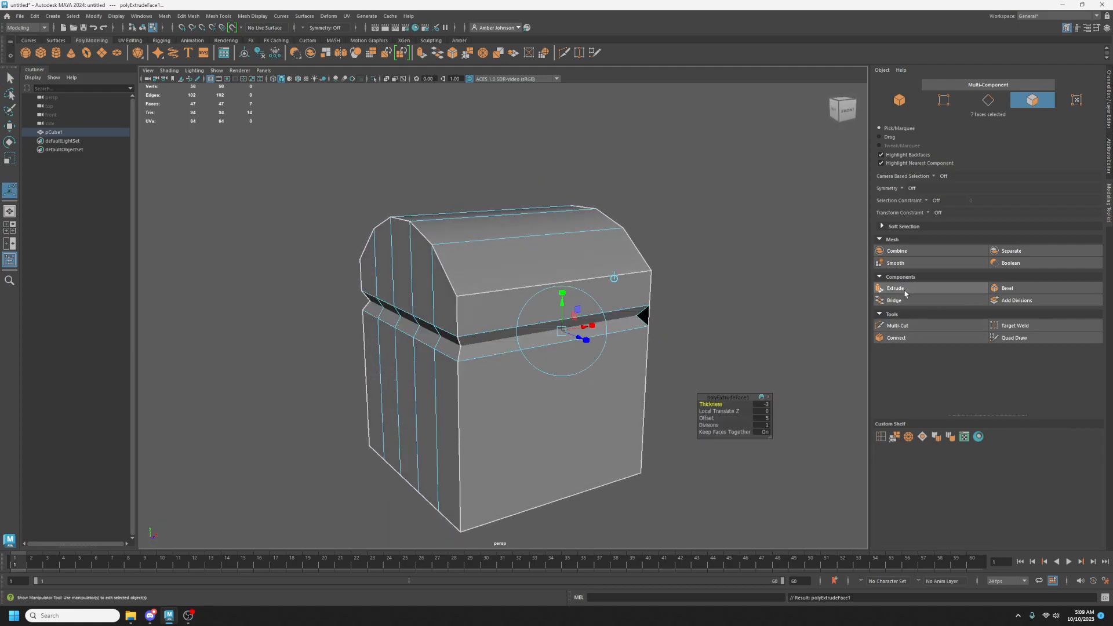
# Give the band extrusion an outward thickness of about 1 and an offset of 0, and return to the Move tool.
pyautogui.moveTo(717, 402); pyautogui.dragTo(733, 404)
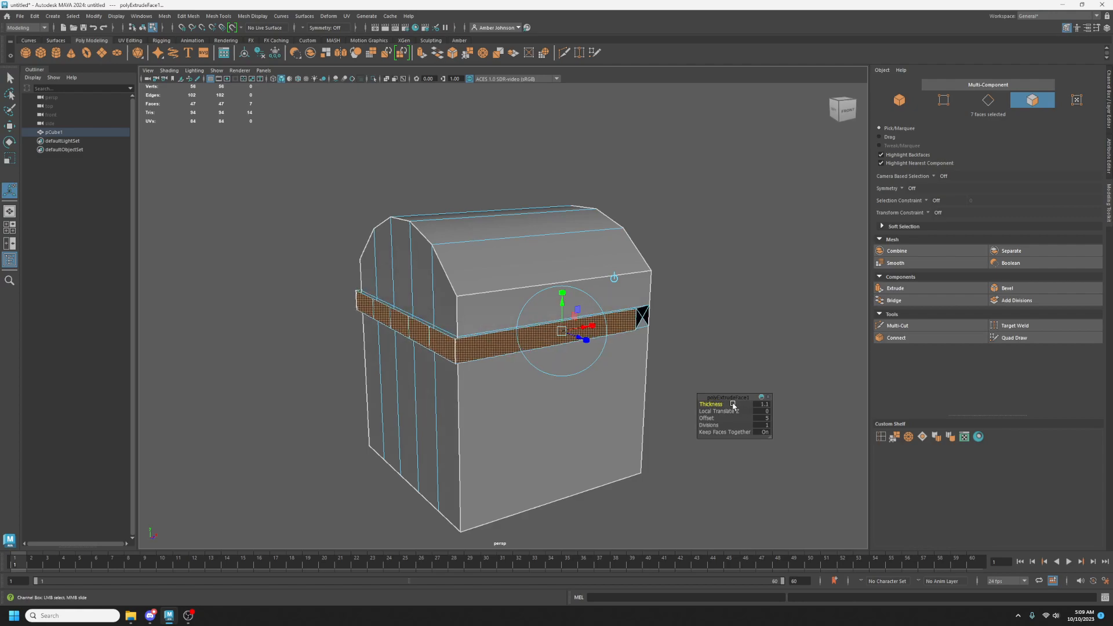
pyautogui.click(761, 418)
pyautogui.write('0')
pyautogui.keyDown('alt'); pyautogui.moveTo(580, 313); pyautogui.dragTo(511, 320); pyautogui.keyUp('alt')
pyautogui.click(764, 404)
pyautogui.press('Return')
pyautogui.keyDown('alt'); pyautogui.moveTo(592, 427); pyautogui.dragTo(585, 366); pyautogui.keyUp('alt')
pyautogui.press('w')
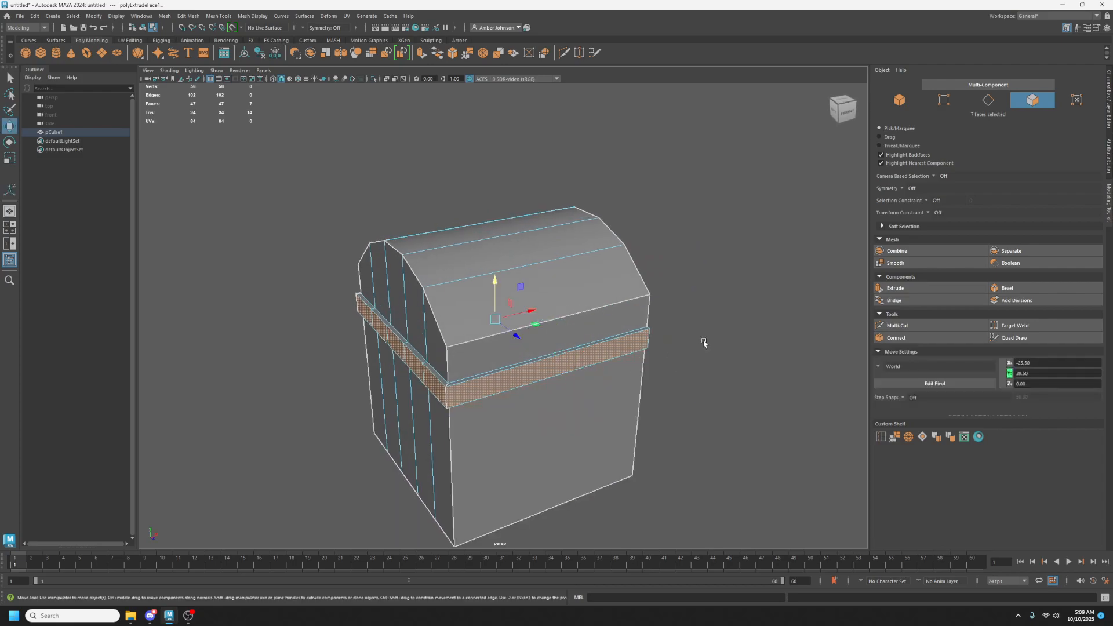
pyautogui.moveTo(696, 363)
pyautogui.keyDown('alt'); pyautogui.mouseDown()
pyautogui.moveTo(693, 345)
pyautogui.moveTo(698, 358)
pyautogui.mouseUp(); pyautogui.keyUp('alt')
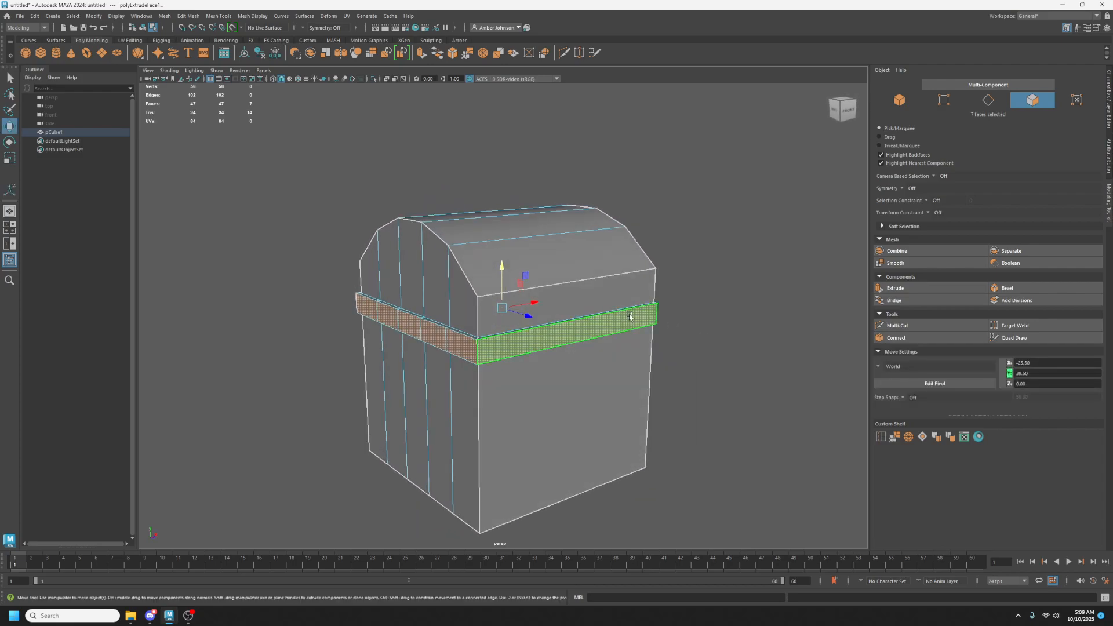
pyautogui.scroll(2, 570, 324)
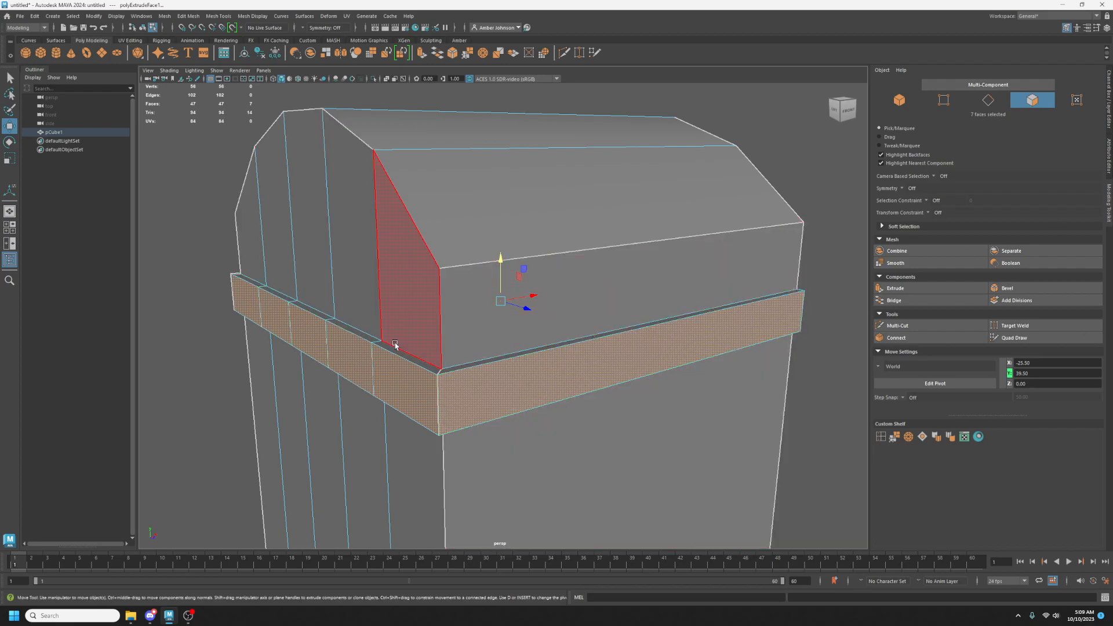
pyautogui.keyDown('alt'); pyautogui.moveTo(574, 428); pyautogui.dragTo(566, 406); pyautogui.keyUp('alt')
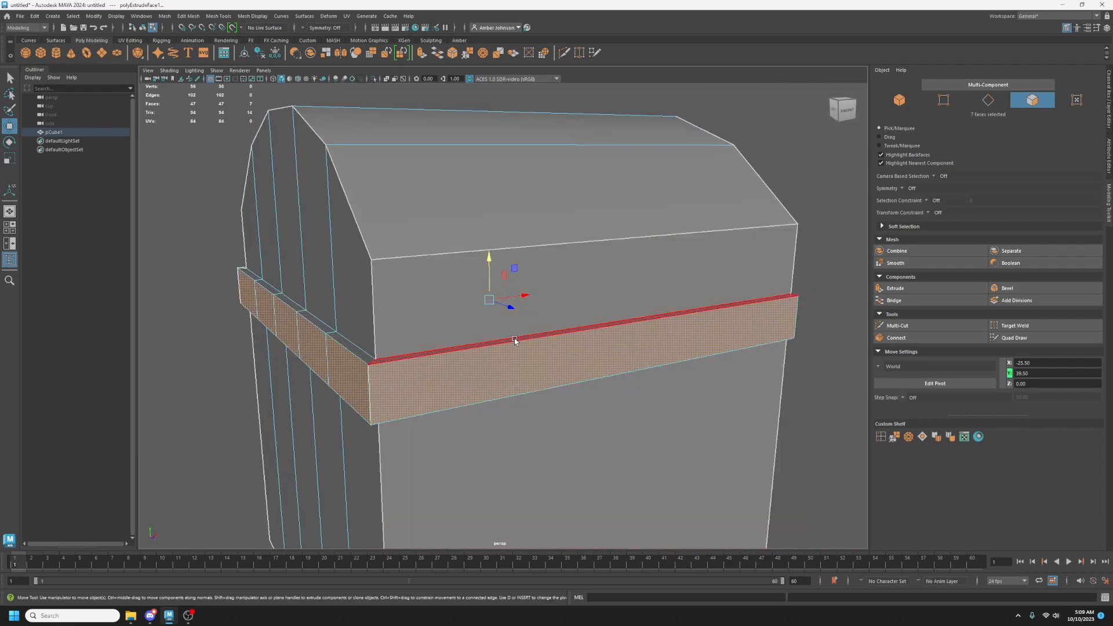
pyautogui.keyDown('alt'); pyautogui.moveTo(514, 341); pyautogui.dragTo(577, 247); pyautogui.keyUp('alt')
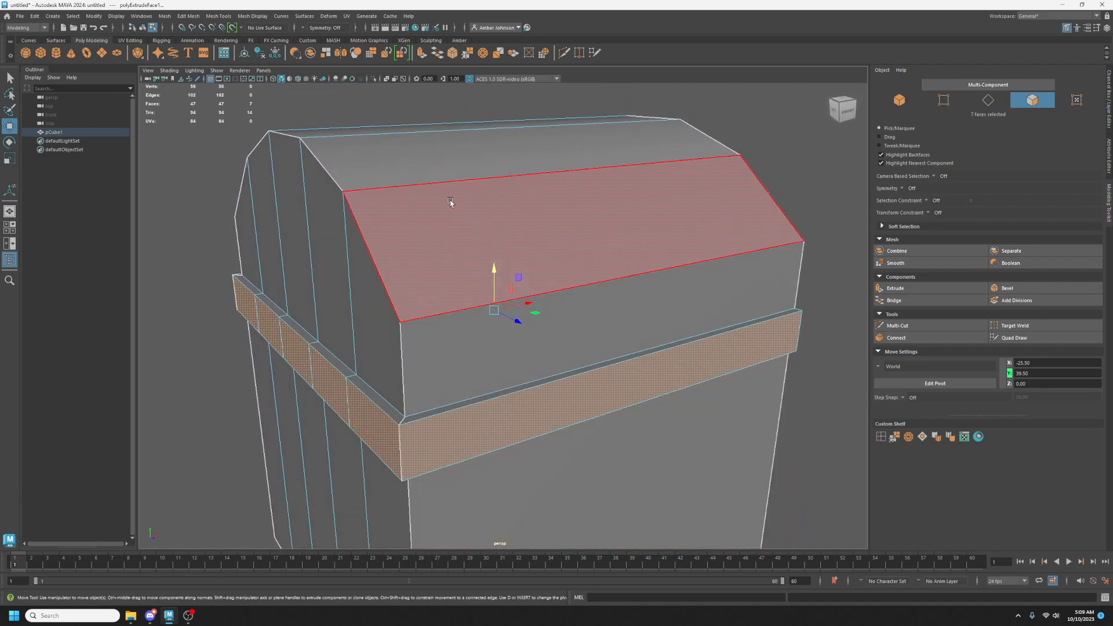
# Grow the band's face selection once to include the narrow faces connecting it to the body.
pyautogui.click(35, 17)
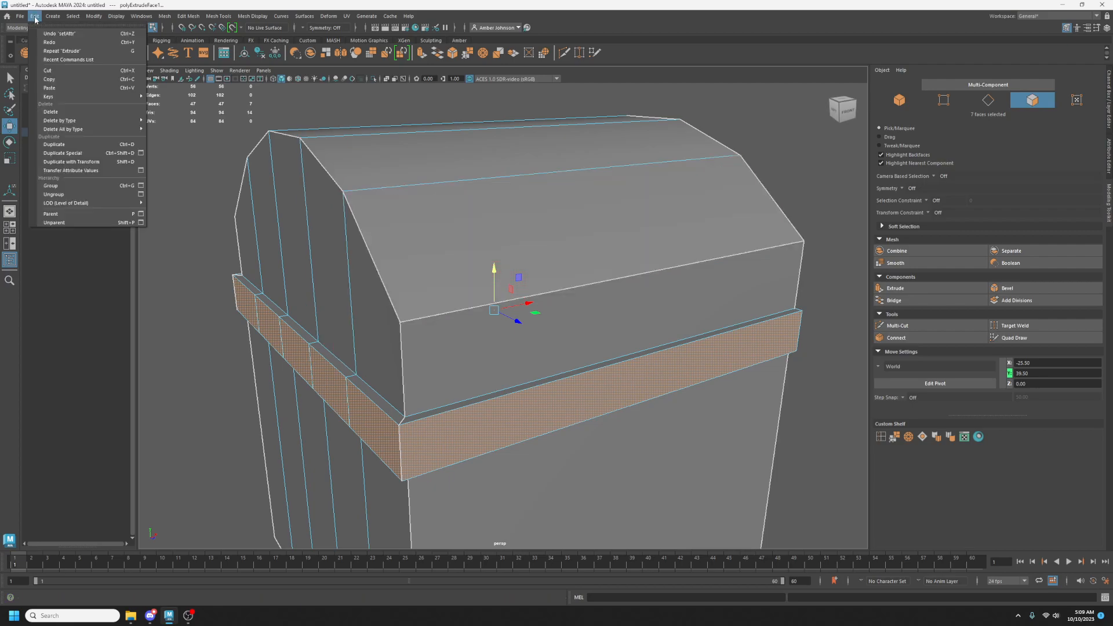
pyautogui.moveTo(79, 21)
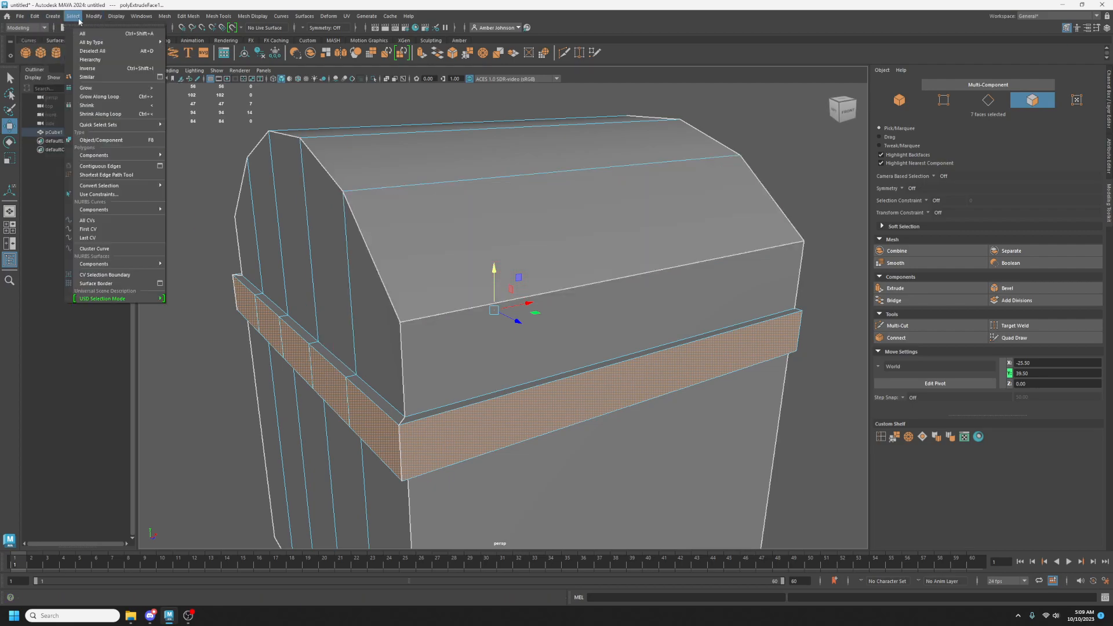
pyautogui.click(110, 89)
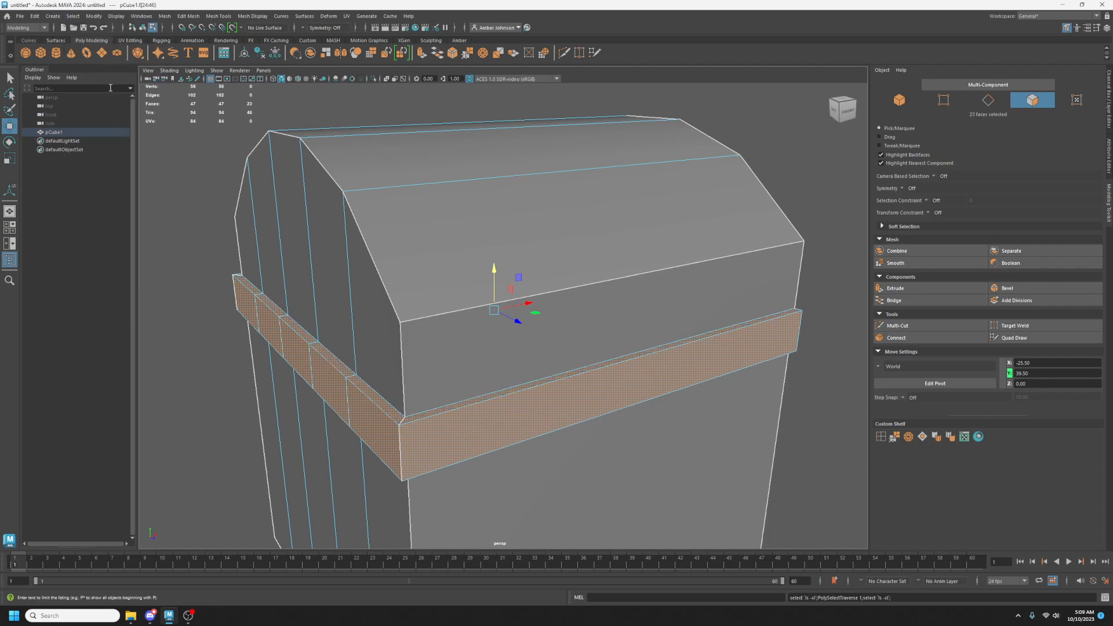
pyautogui.moveTo(765, 367)
pyautogui.keyDown('alt'); pyautogui.mouseDown()
pyautogui.moveTo(633, 368)
pyautogui.moveTo(989, 367)
pyautogui.moveTo(774, 370)
pyautogui.mouseUp(); pyautogui.keyUp('alt')
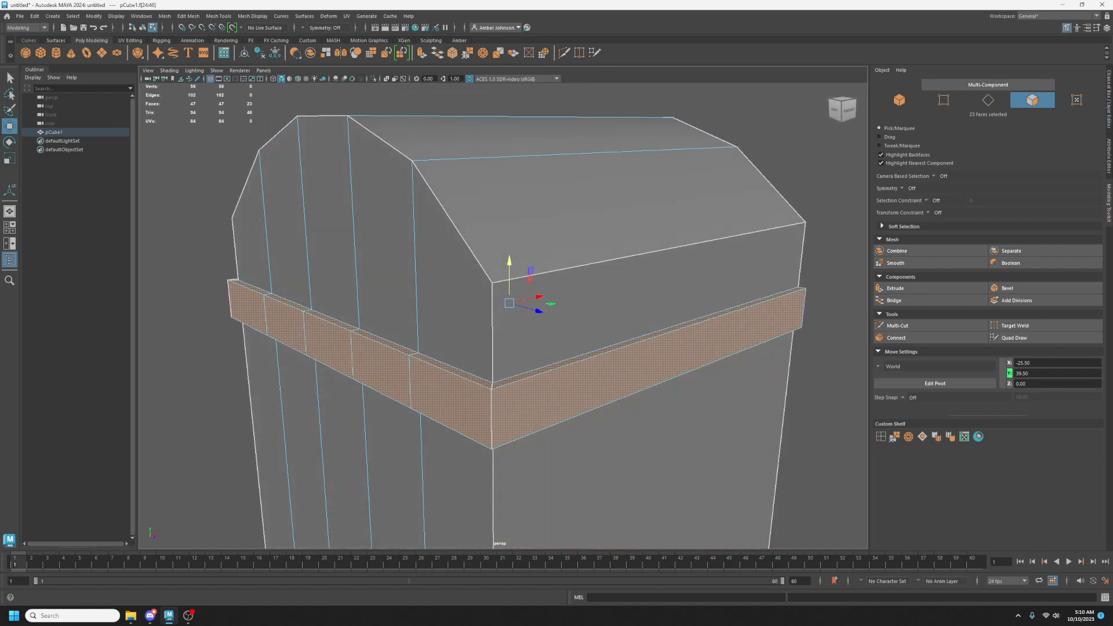
# Bring up the UV Editor with its UV Toolkit and place it over the viewport.
pyautogui.moveTo(1112, 97); pyautogui.dragTo(292, 69)
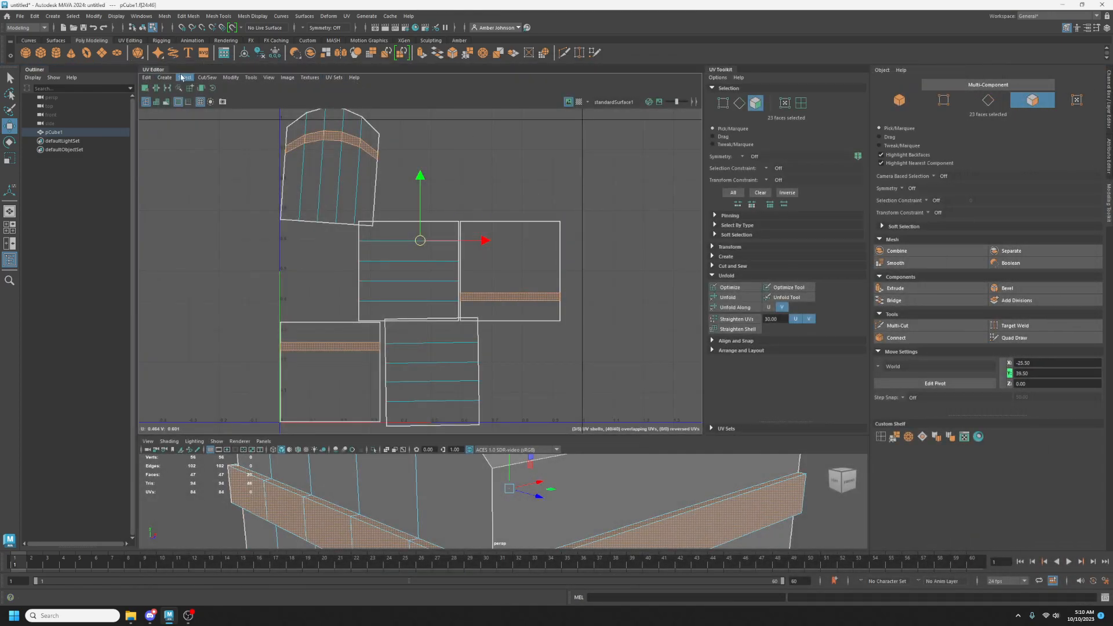
pyautogui.moveTo(163, 69); pyautogui.dragTo(395, 157)
pyautogui.moveTo(160, 75); pyautogui.dragTo(922, 278)
pyautogui.moveTo(821, 172); pyautogui.dragTo(591, 58)
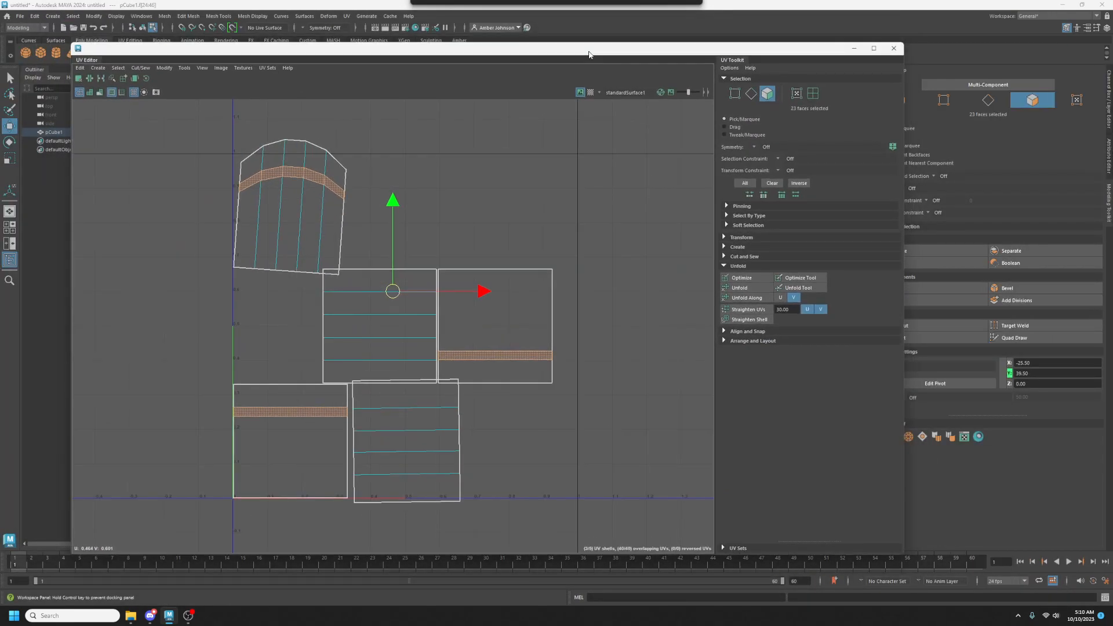
# Create separate UV shells from the selected band faces and move them to the left of the other UVs.
pyautogui.click(140, 68)
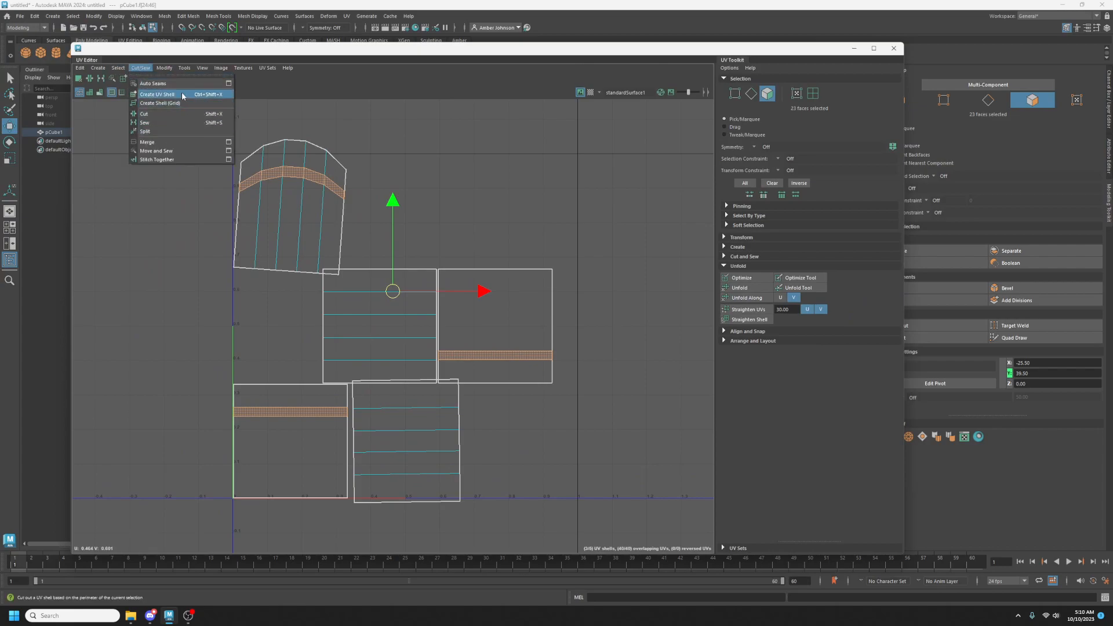
pyautogui.click(359, 50)
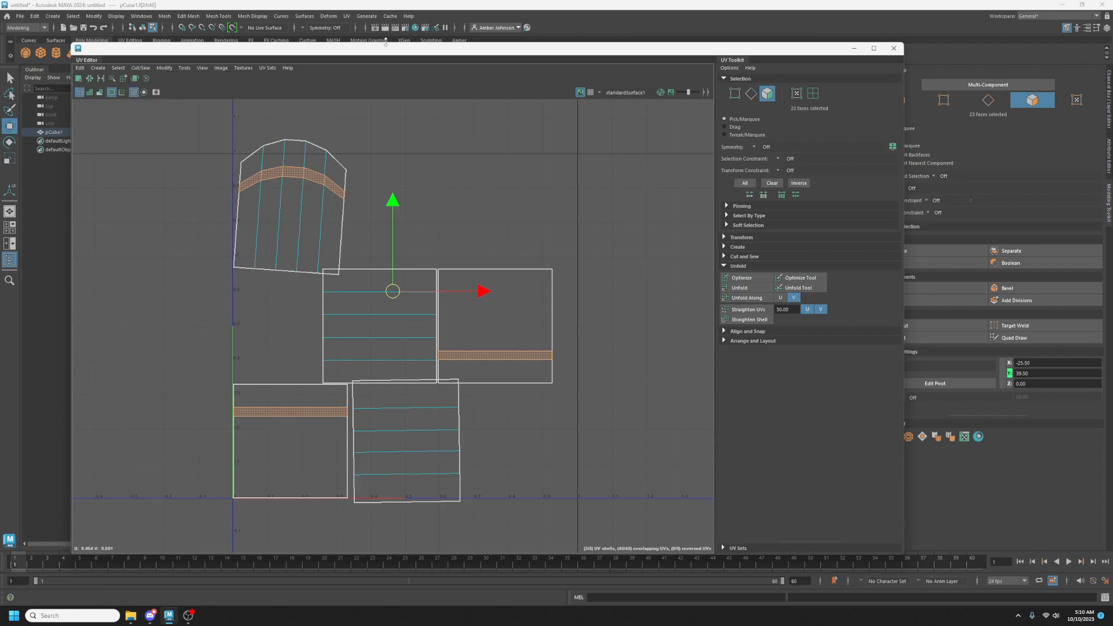
pyautogui.moveTo(380, 51); pyautogui.dragTo(407, 43)
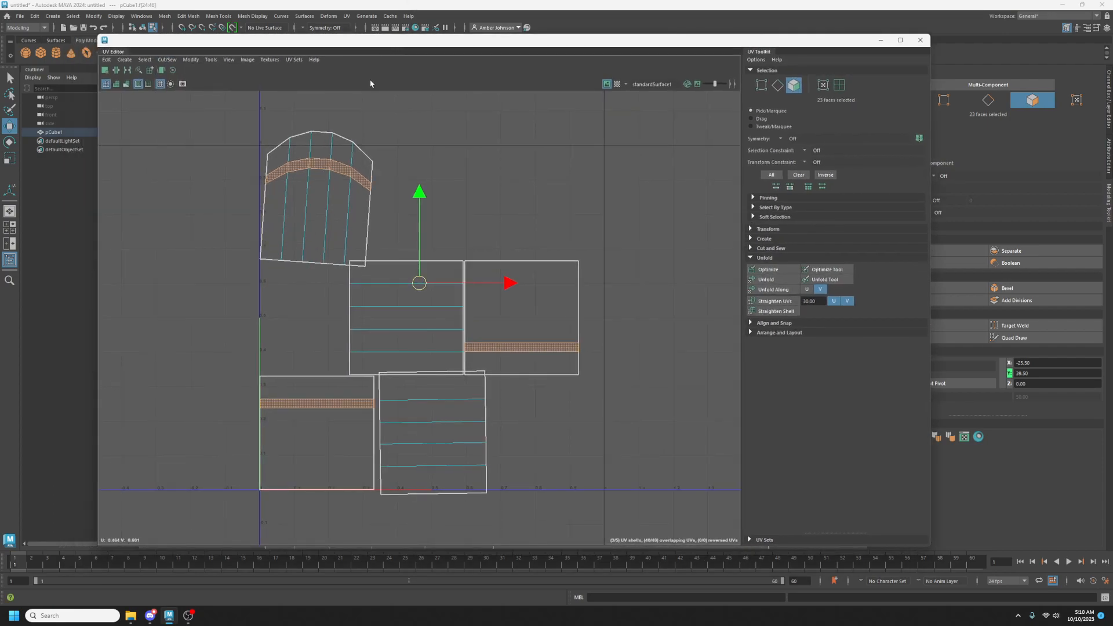
pyautogui.moveTo(508, 285); pyautogui.dragTo(144, 283)
pyautogui.scroll(-1, 256, 298)
pyautogui.keyDown('alt'); pyautogui.moveTo(256, 298); pyautogui.dragTo(504, 315, button='middle'); pyautogui.keyUp('alt')
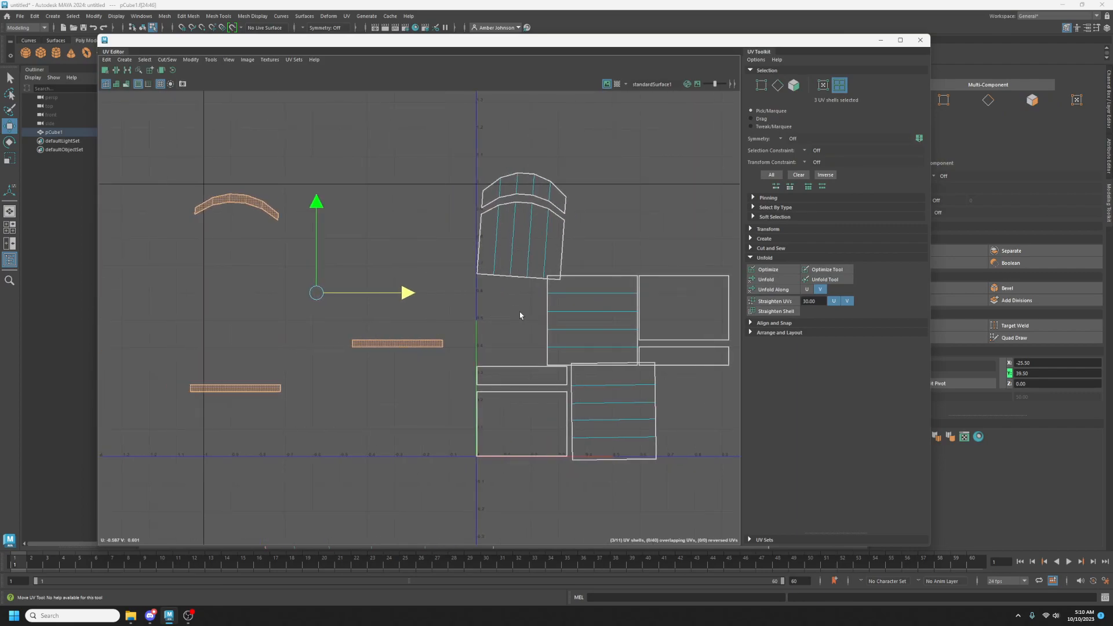
# Unfold and optimize the three band UV shells, and stack them in a column to the left of the layout.
pyautogui.click(769, 280)
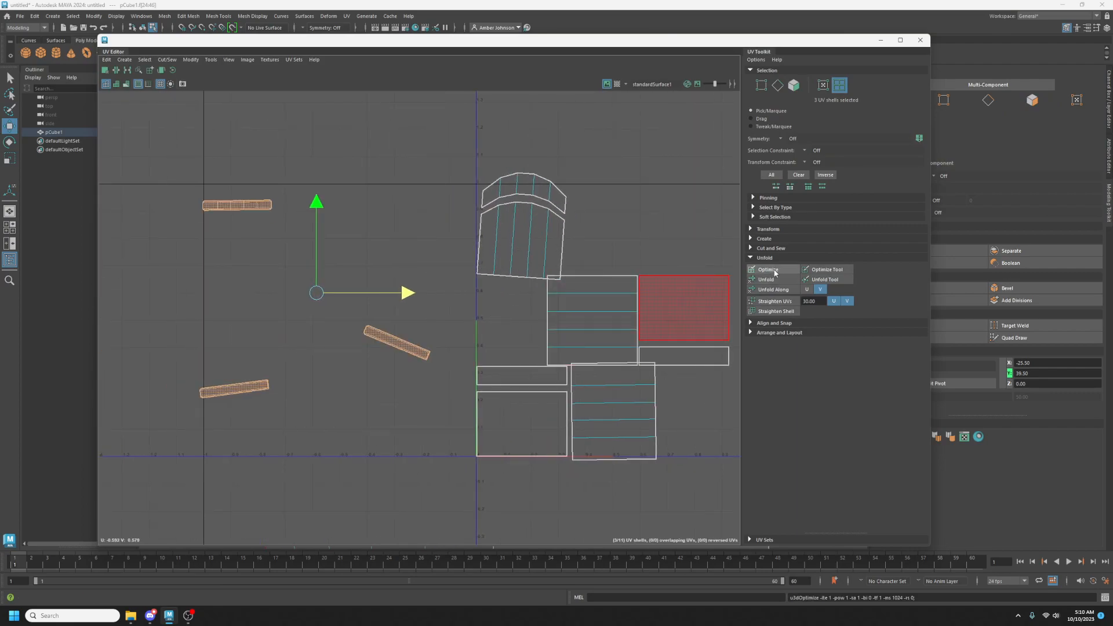
pyautogui.click(394, 342)
pyautogui.moveTo(394, 342); pyautogui.dragTo(237, 247)
pyautogui.click(234, 389)
pyautogui.moveTo(235, 388); pyautogui.dragTo(232, 289)
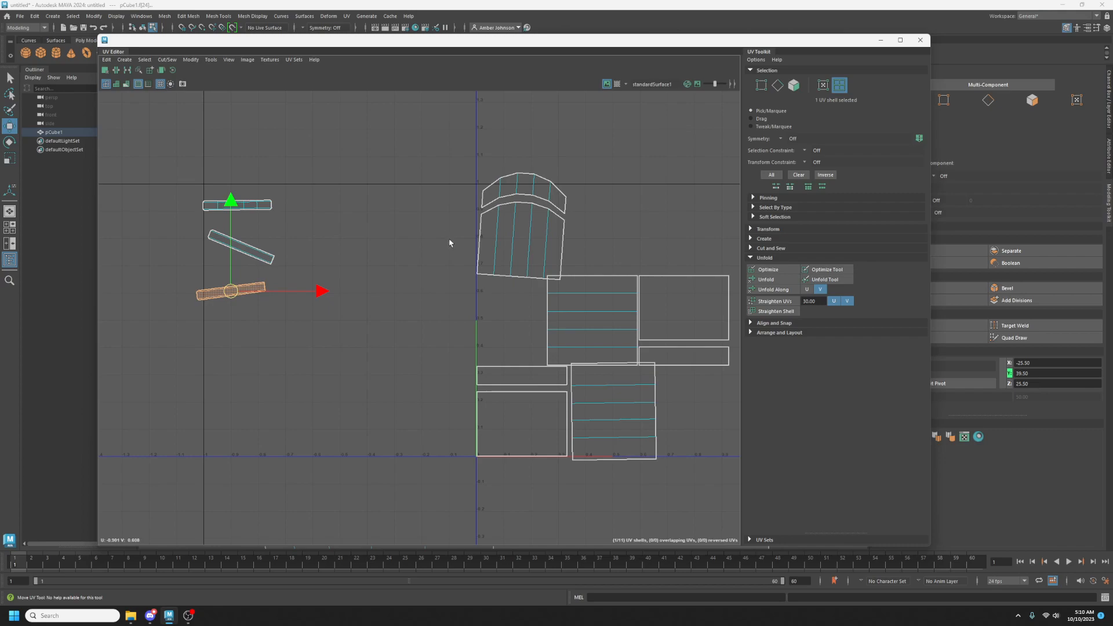
# Select the eight remaining body and lid UV shells, unfold and optimize them, and put the UV Editor away.
pyautogui.click(512, 231)
pyautogui.keyDown('shift'); pyautogui.click(556, 193); pyautogui.keyUp('shift')
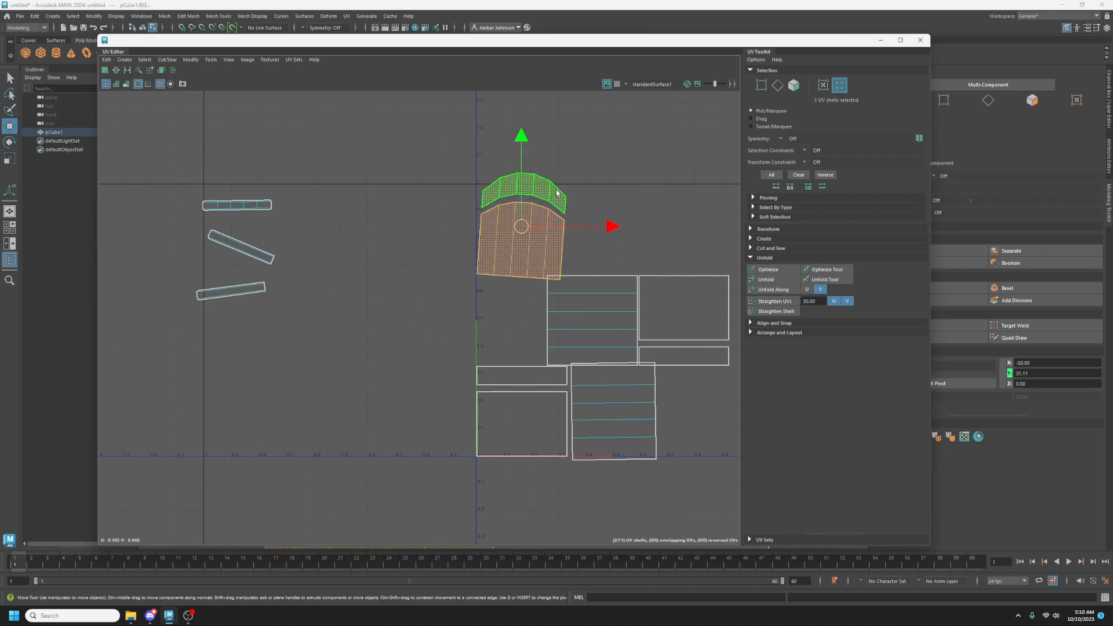
pyautogui.moveTo(389, 128); pyautogui.dragTo(728, 518)
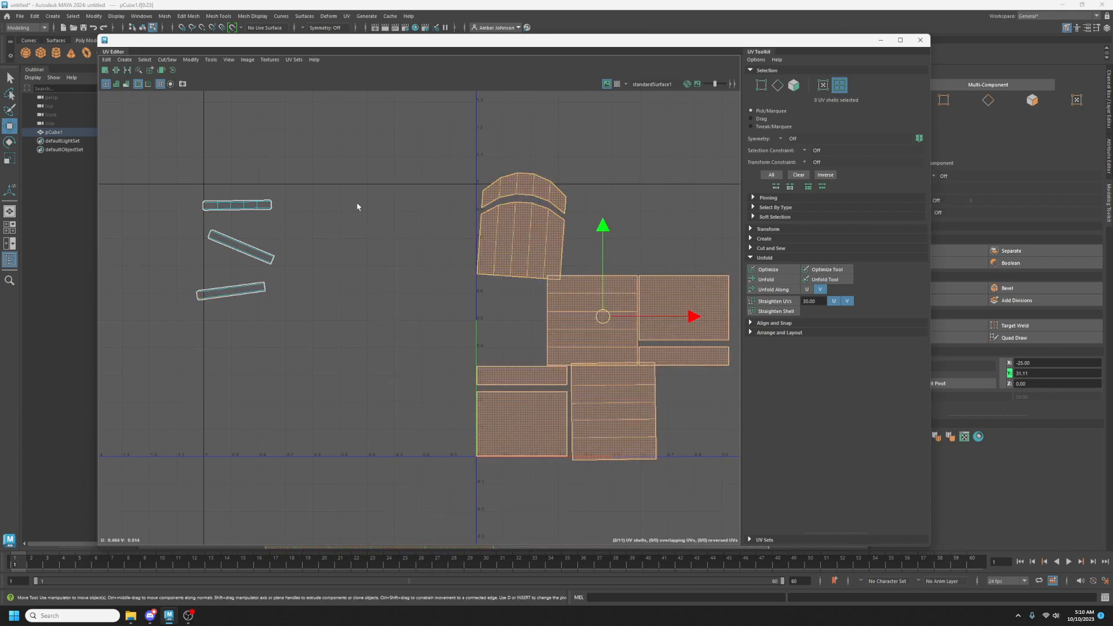
pyautogui.moveTo(381, 51)
pyautogui.mouseDown()
pyautogui.moveTo(437, 84)
pyautogui.moveTo(992, 161)
pyautogui.moveTo(379, 49)
pyautogui.mouseUp()
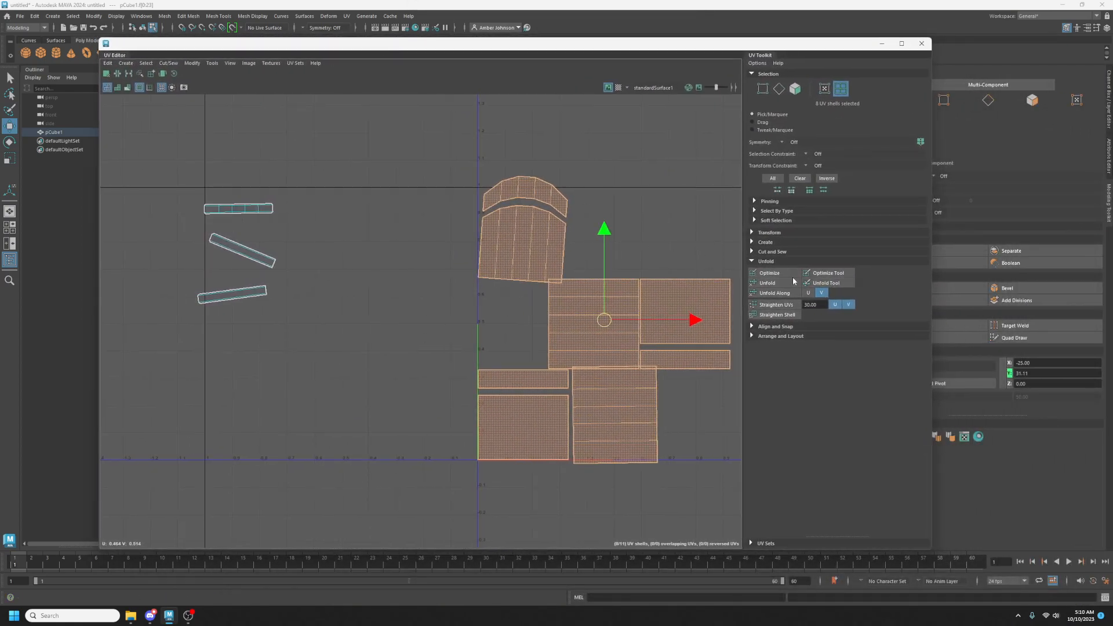
pyautogui.click(771, 273)
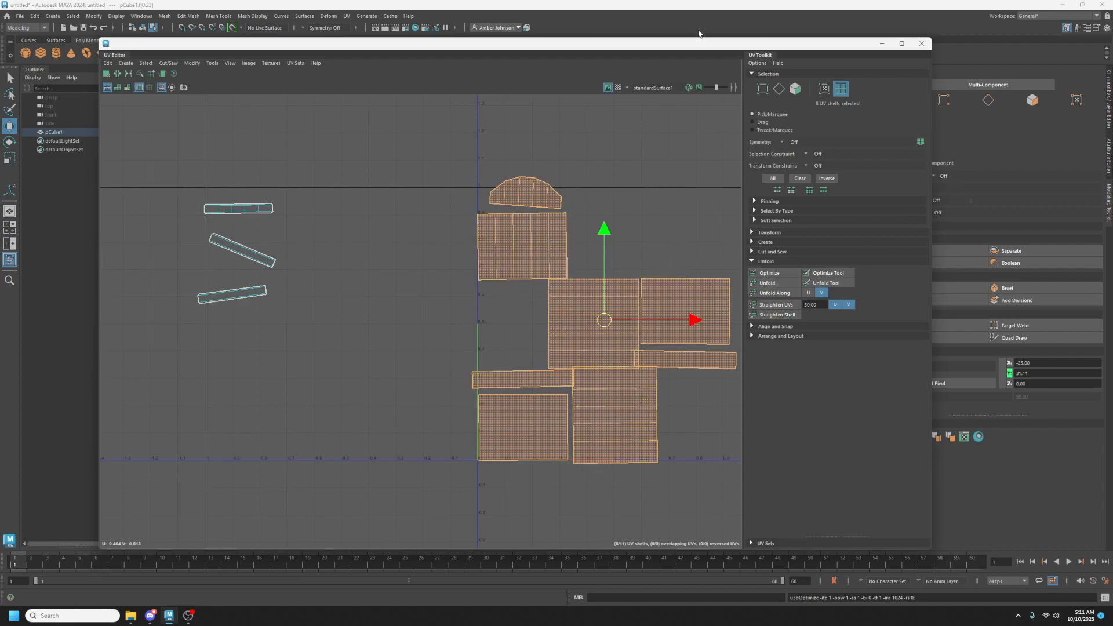
pyautogui.moveTo(796, 46); pyautogui.dragTo(1112, 182)
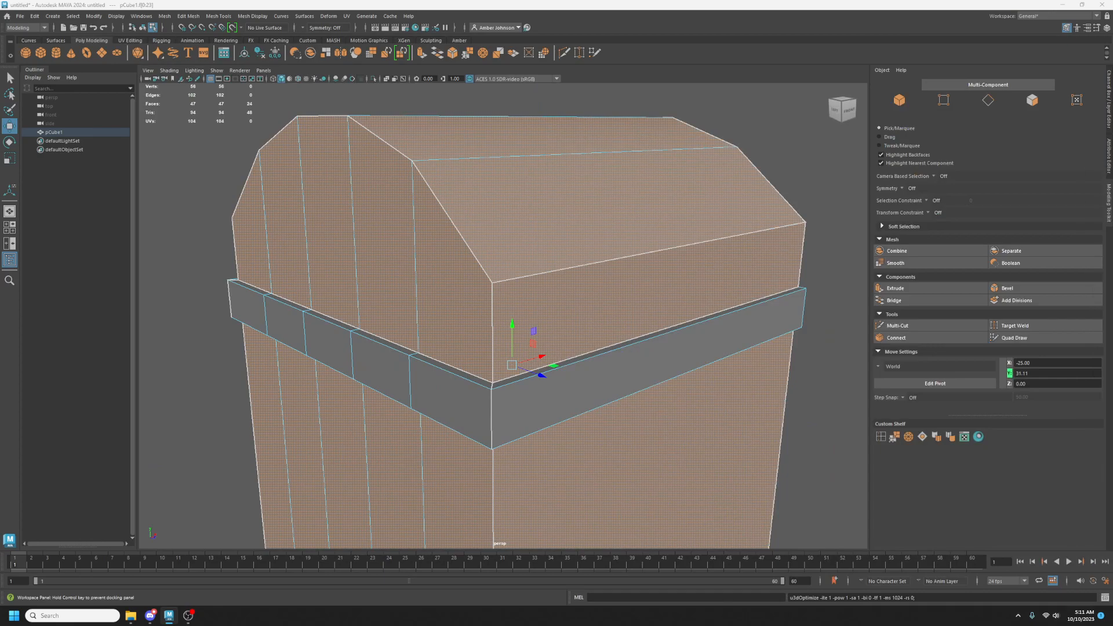
# Clear the face selection and select the ring of vertical edges around the raised band.
pyautogui.click(805, 161)
pyautogui.keyDown('alt'); pyautogui.moveTo(795, 179); pyautogui.dragTo(703, 363); pyautogui.keyUp('alt')
pyautogui.moveTo(760, 390)
pyautogui.keyDown('alt'); pyautogui.mouseDown()
pyautogui.moveTo(611, 408)
pyautogui.moveTo(693, 413)
pyautogui.moveTo(746, 392)
pyautogui.mouseUp(); pyautogui.keyUp('alt')
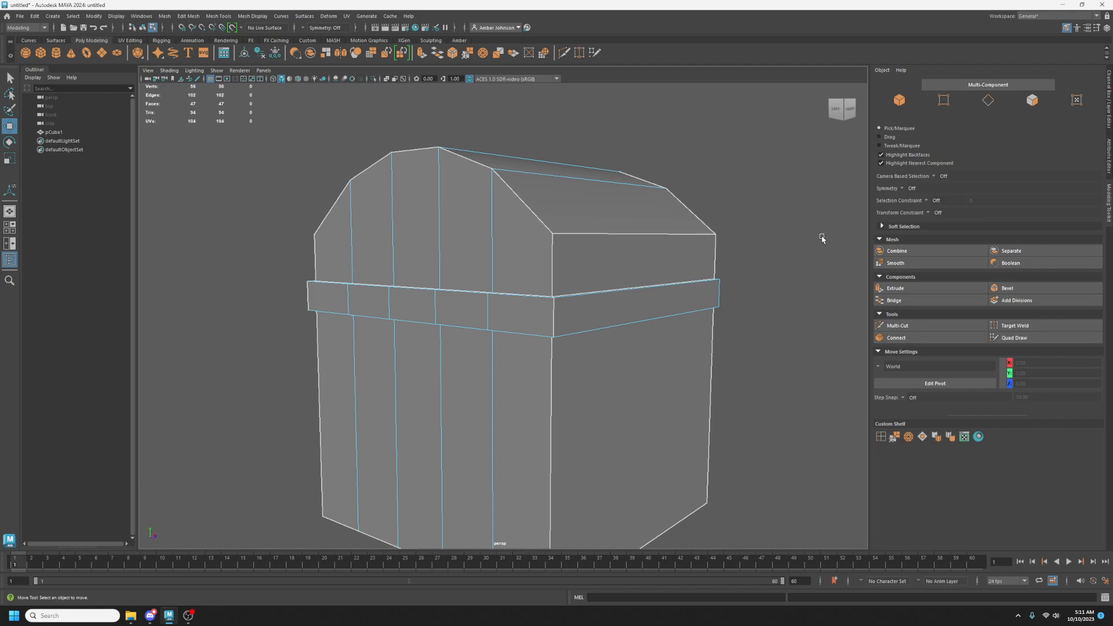
pyautogui.click(993, 103)
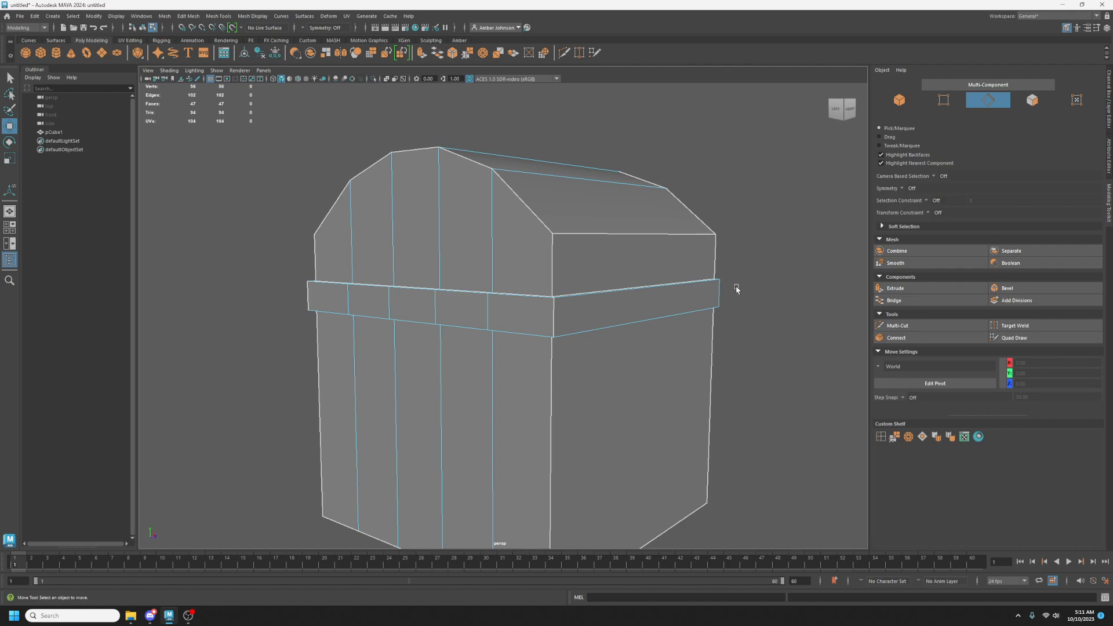
pyautogui.click(722, 296)
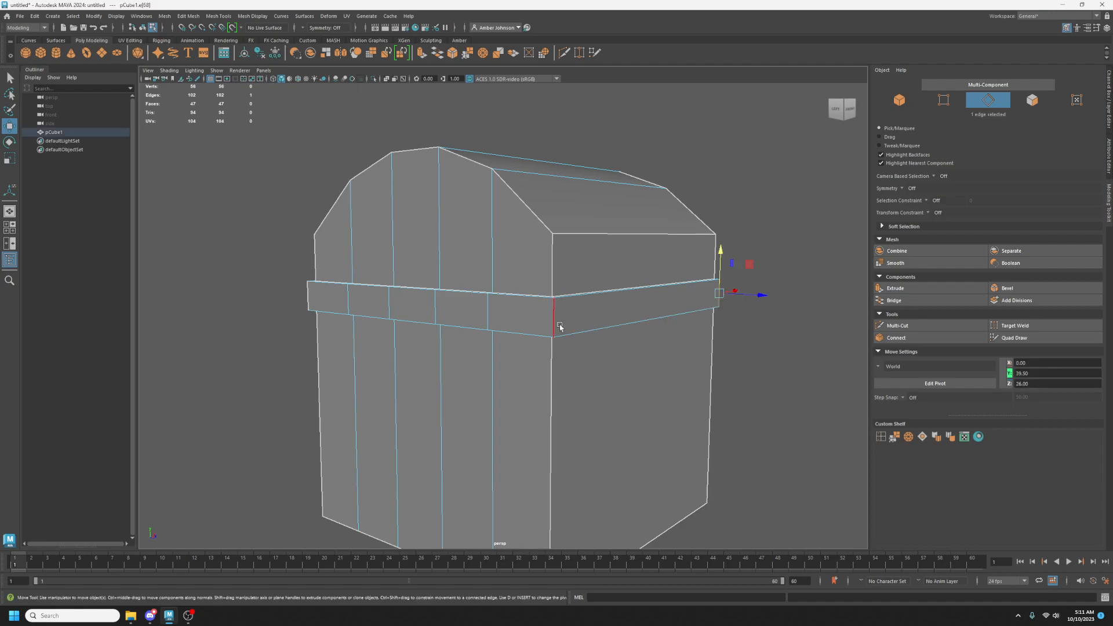
pyautogui.keyDown('shift'); pyautogui.doubleClick(554, 321); pyautogui.keyUp('shift')
pyautogui.keyDown('alt'); pyautogui.moveTo(781, 344); pyautogui.dragTo(818, 351); pyautogui.keyUp('alt')
# Connect the band's vertical edges with 1 segment to add a loop along its middle, and return to the Move tool.
pyautogui.click(896, 337)
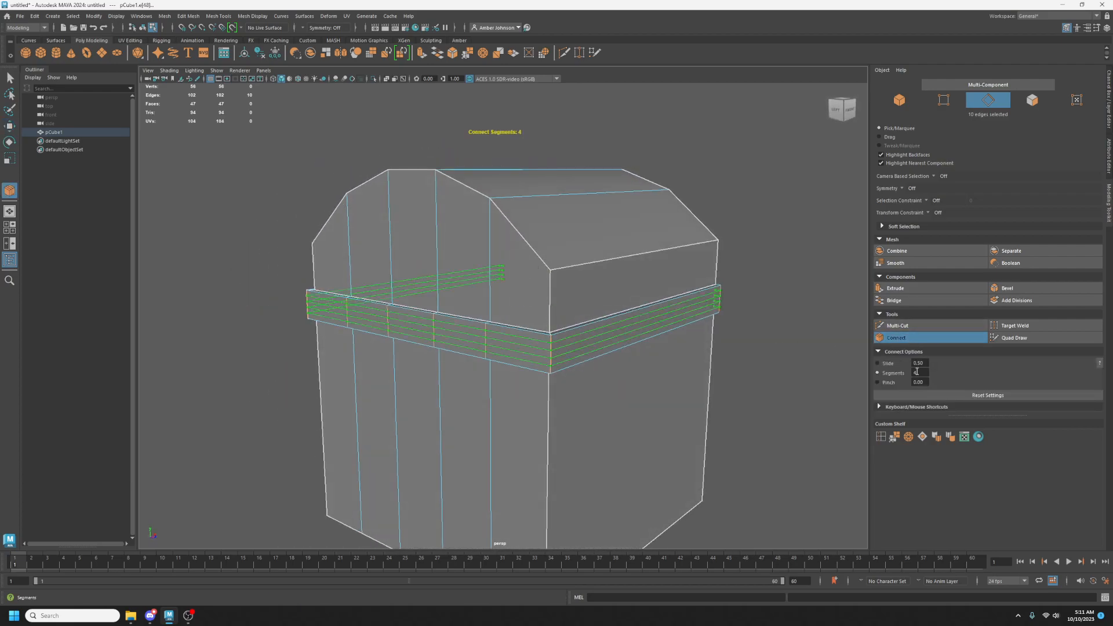
pyautogui.moveTo(922, 373); pyautogui.dragTo(910, 373)
pyautogui.write('1')
pyautogui.keyDown('alt'); pyautogui.moveTo(690, 330); pyautogui.dragTo(646, 316); pyautogui.keyUp('alt')
pyautogui.press('w')
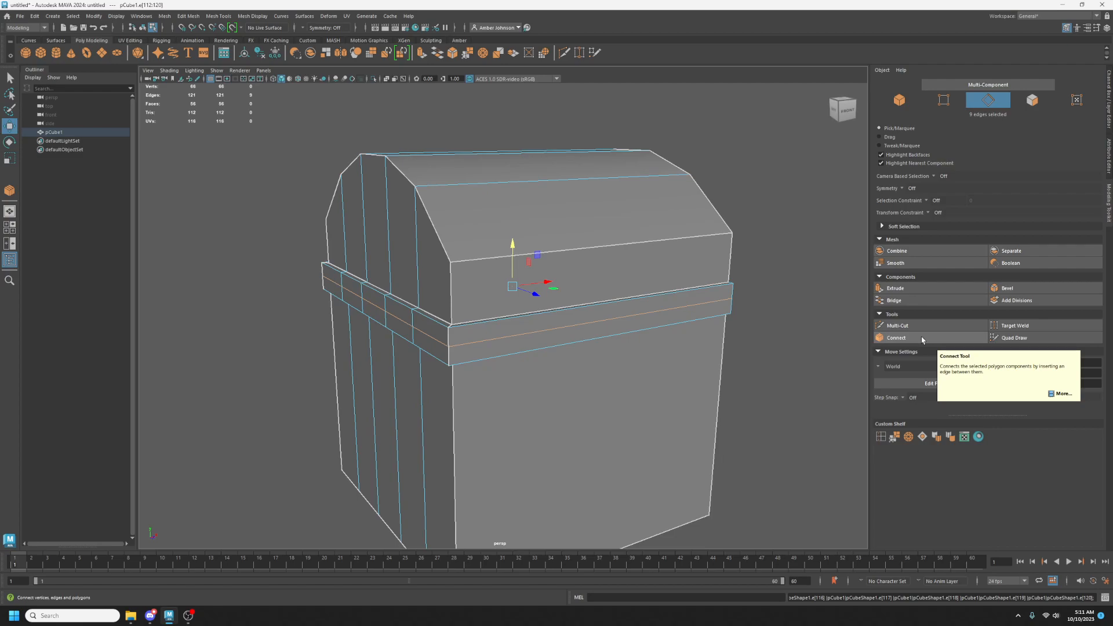
# Bevel the band's middle edge loop with a fraction of 0.1.
pyautogui.click(1007, 289)
pyautogui.moveTo(715, 404); pyautogui.dragTo(713, 402)
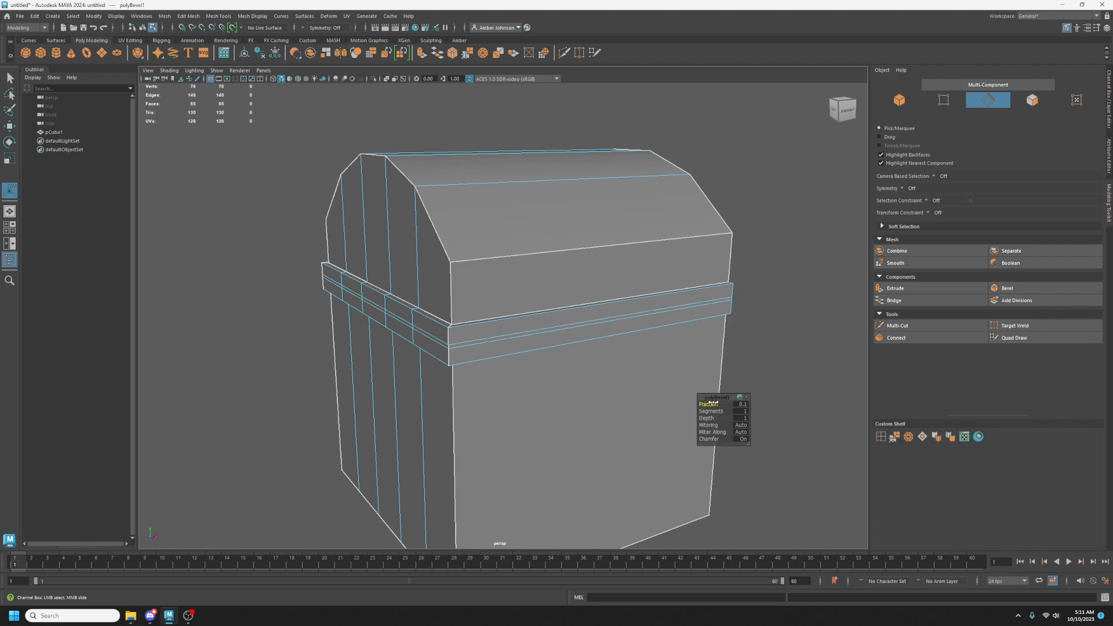
pyautogui.keyDown('alt'); pyautogui.moveTo(404, 382); pyautogui.dragTo(448, 381); pyautogui.keyUp('alt')
pyautogui.keyDown('alt'); pyautogui.moveTo(448, 381); pyautogui.dragTo(586, 361, button='right'); pyautogui.keyUp('alt')
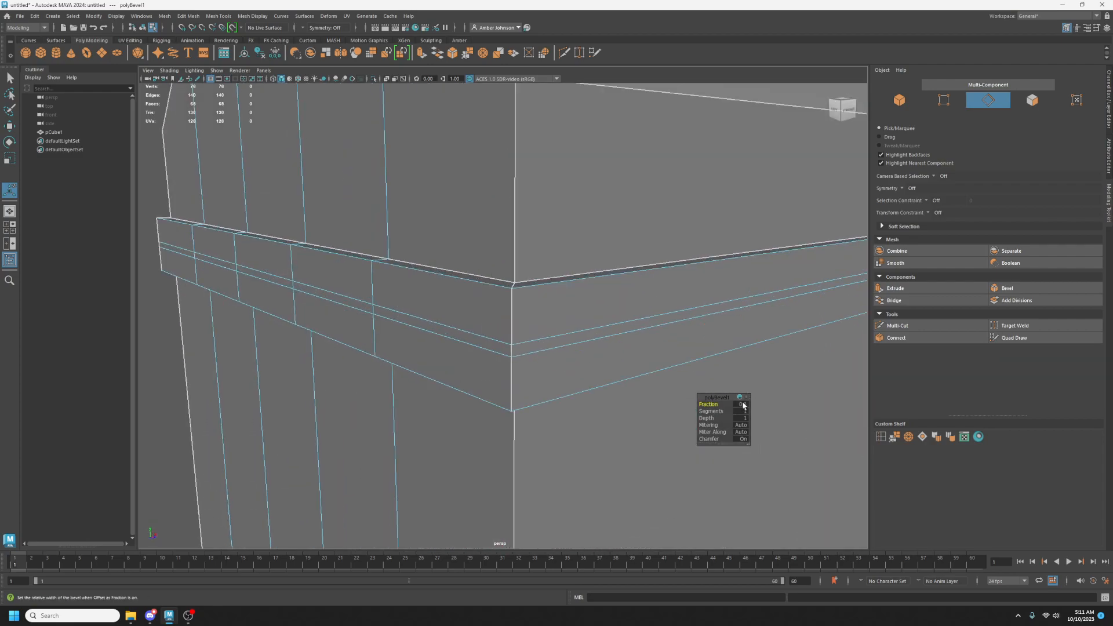
pyautogui.keyDown('alt'); pyautogui.moveTo(710, 405); pyautogui.dragTo(577, 367, button='right'); pyautogui.keyUp('alt')
pyautogui.keyDown('alt'); pyautogui.moveTo(576, 368); pyautogui.dragTo(564, 383); pyautogui.keyUp('alt')
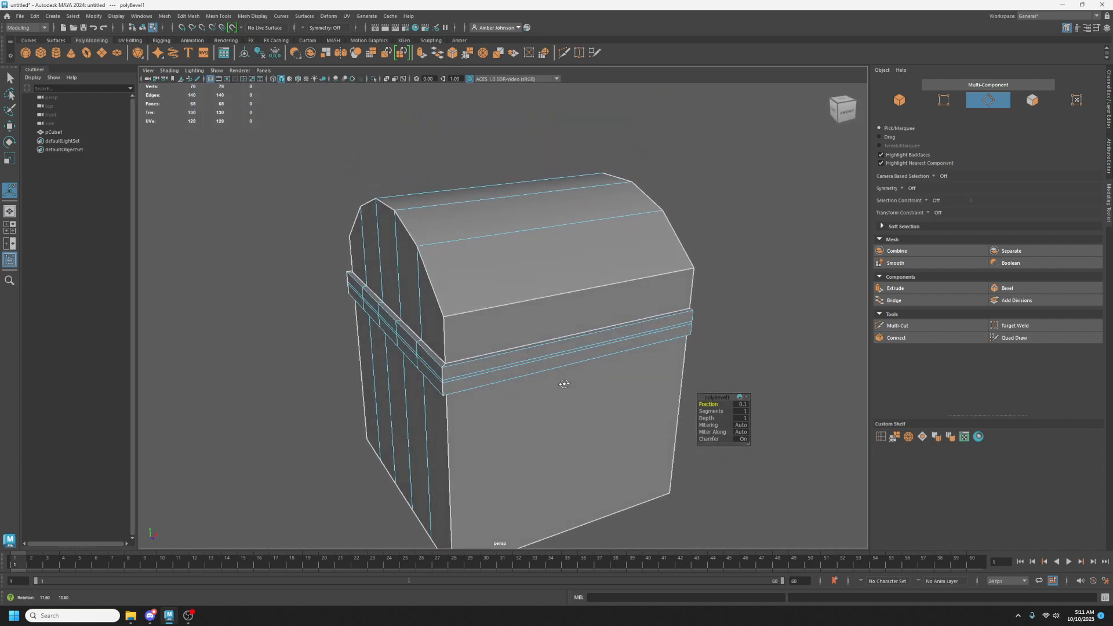
pyautogui.keyDown('alt'); pyautogui.moveTo(472, 372); pyautogui.dragTo(667, 348); pyautogui.keyUp('alt')
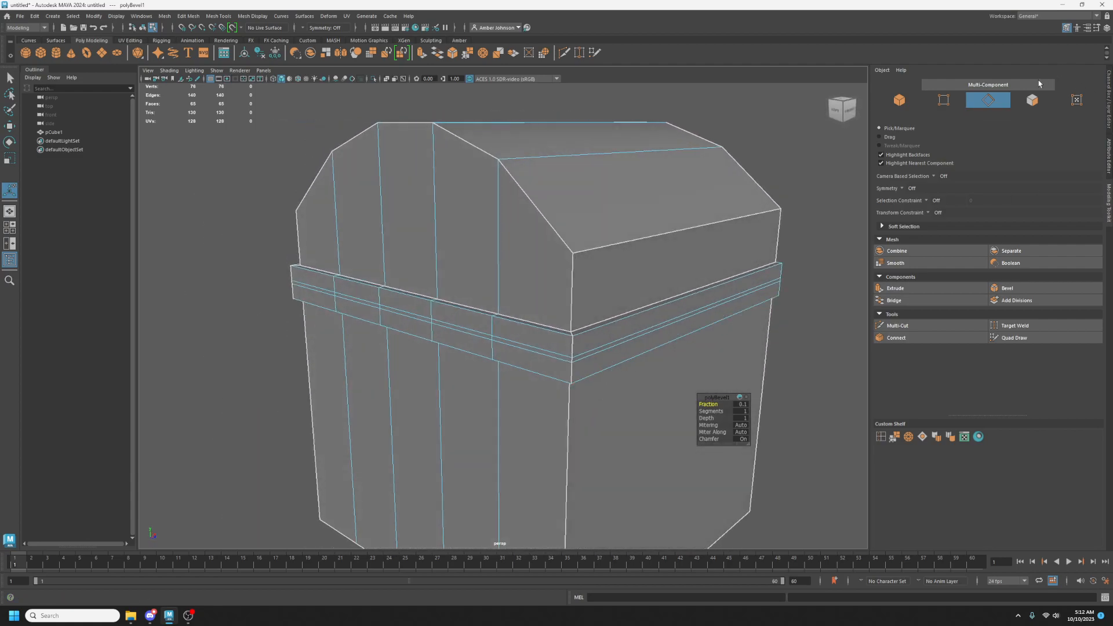
# Select the full loop of narrow faces running along the middle of the band.
pyautogui.press('q')
pyautogui.press('F11')
pyautogui.click(703, 296)
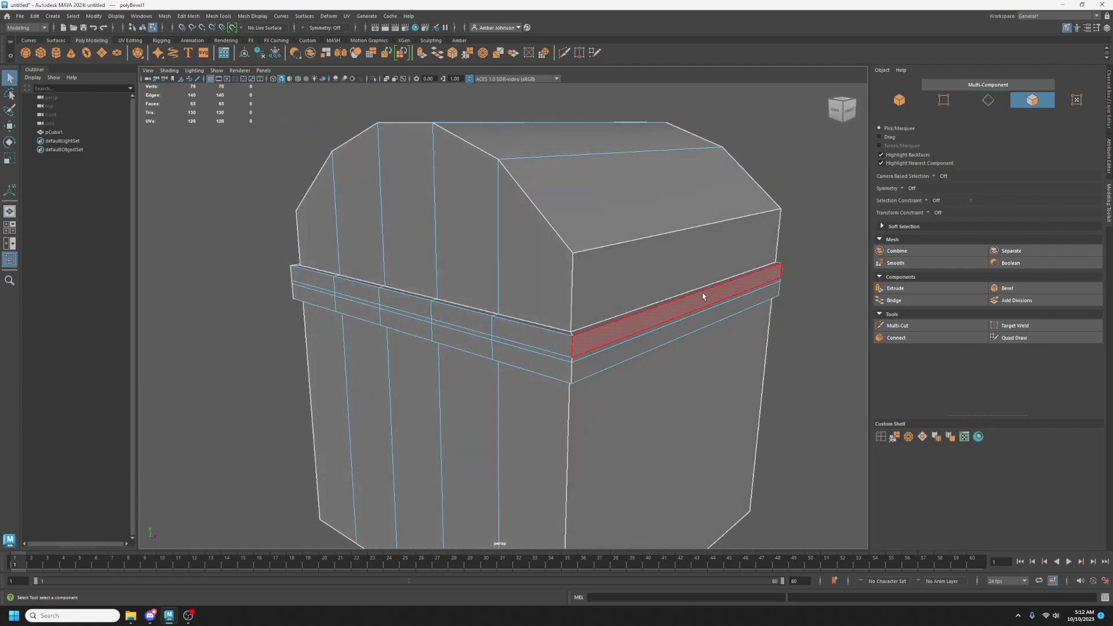
pyautogui.click(672, 321)
pyautogui.keyDown('shift'); pyautogui.click(534, 356); pyautogui.keyUp('shift')
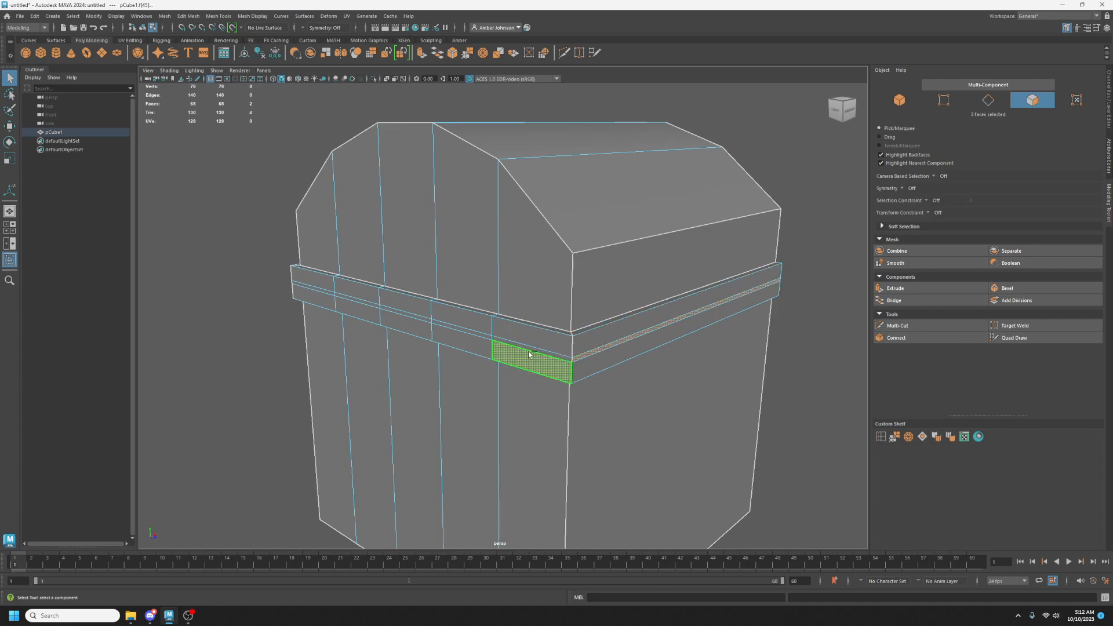
pyautogui.doubleClick(584, 357)
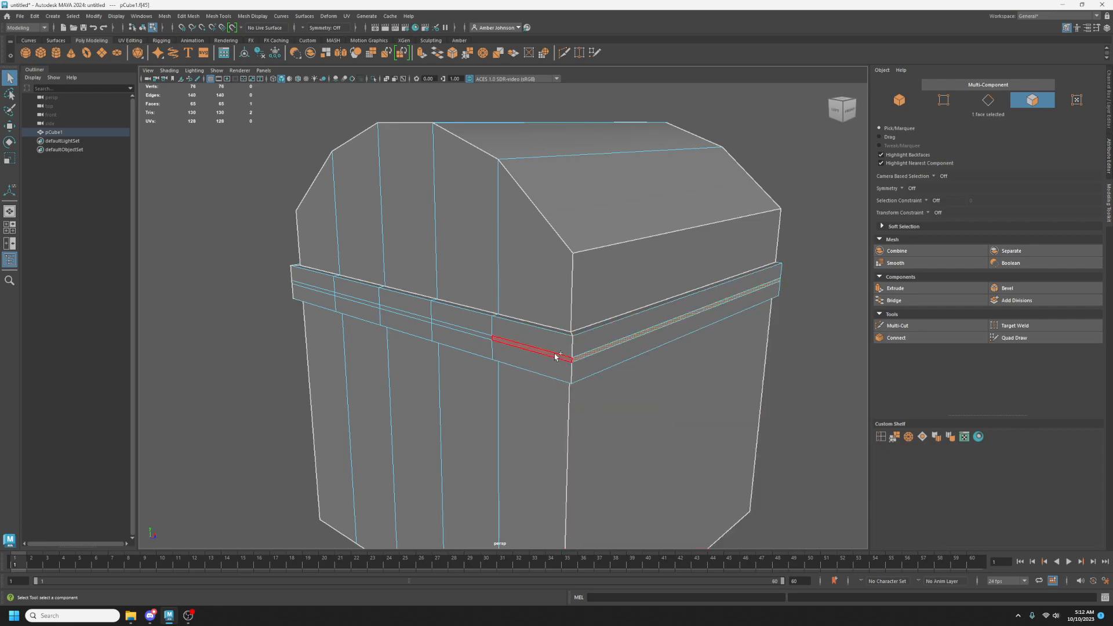
pyautogui.keyDown('alt'); pyautogui.moveTo(798, 331); pyautogui.dragTo(704, 341); pyautogui.keyUp('alt')
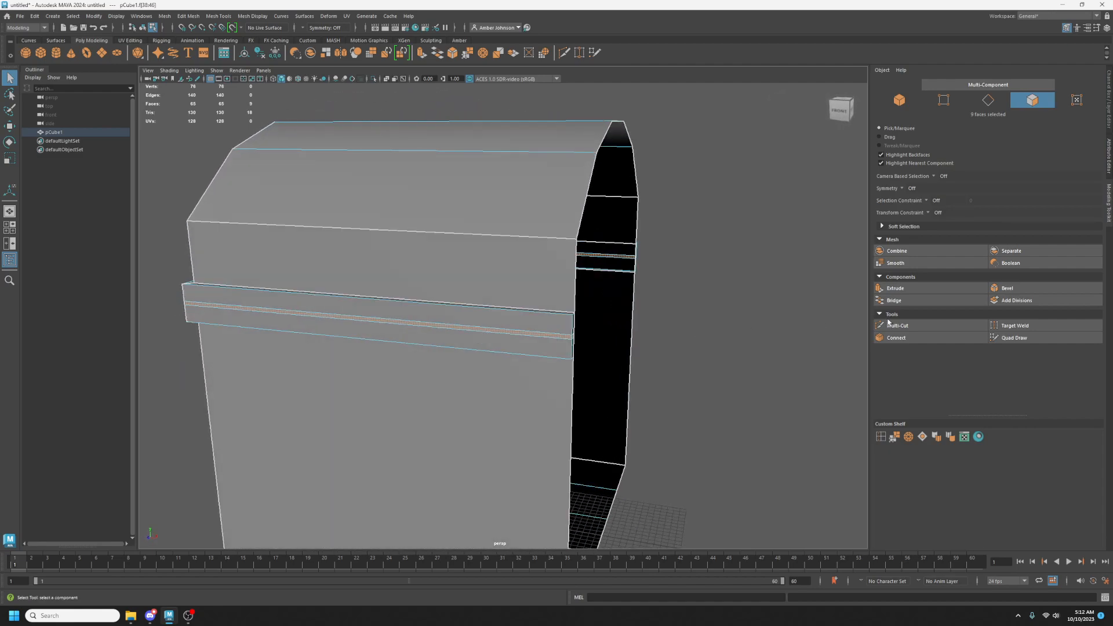
# Extrude the narrow face loop inward with an offset of 0 and a thickness of -0.5 to form a groove.
pyautogui.click(910, 288)
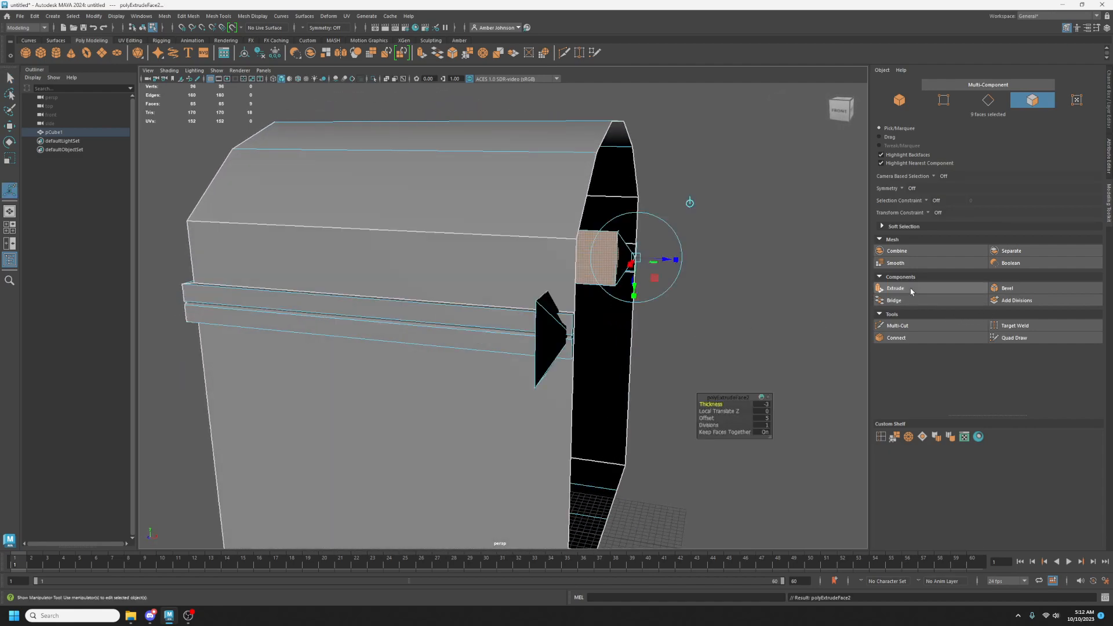
pyautogui.keyDown('alt'); pyautogui.moveTo(681, 354); pyautogui.dragTo(493, 469); pyautogui.keyUp('alt')
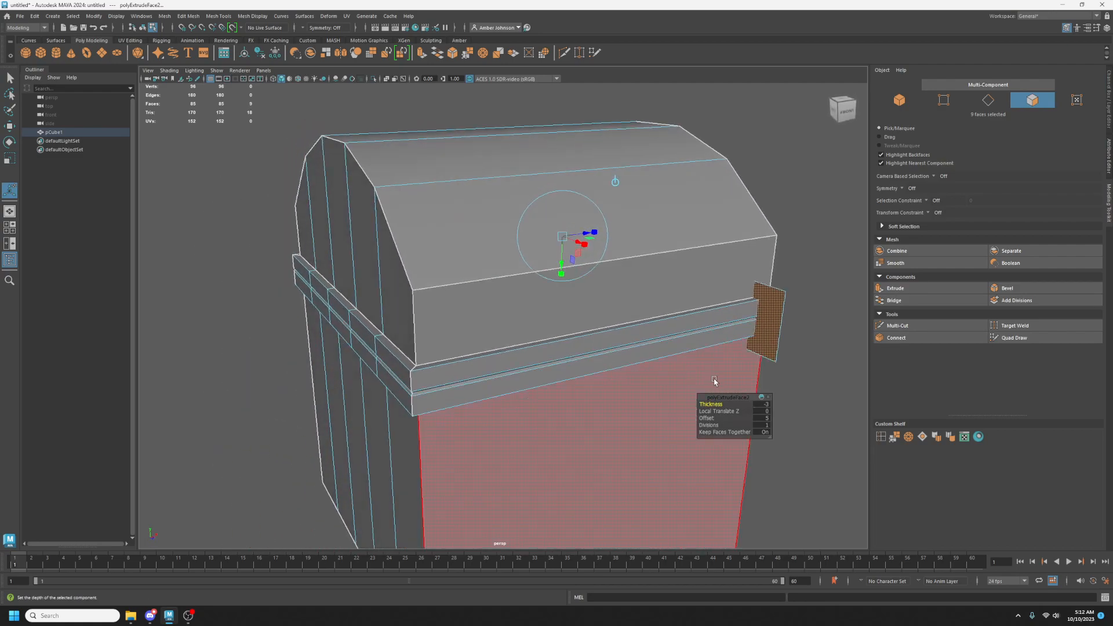
pyautogui.click(767, 418)
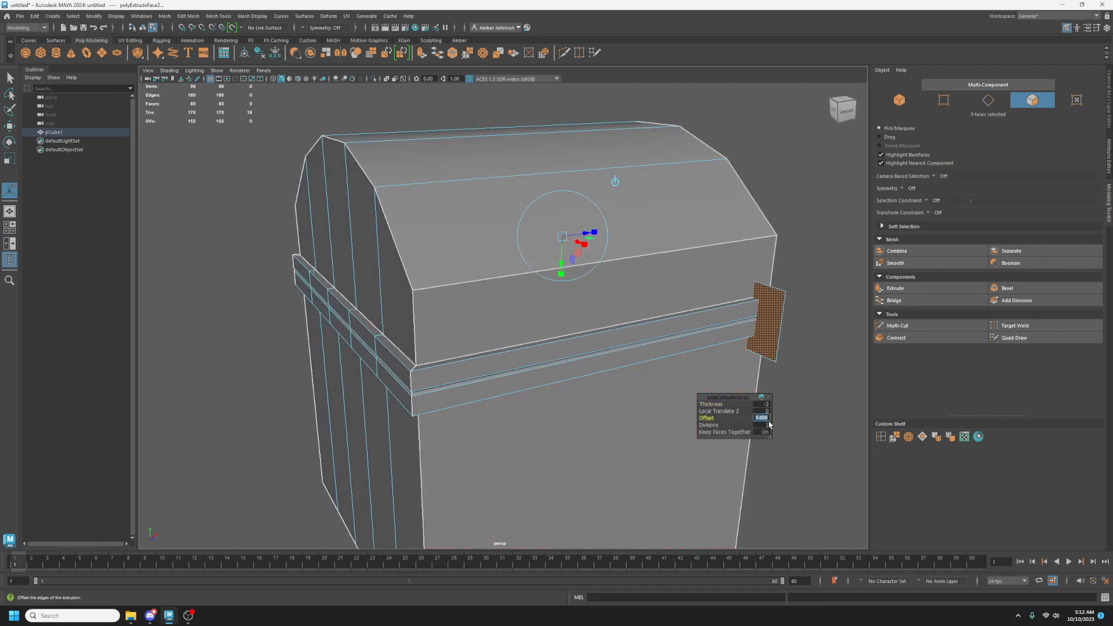
pyautogui.write('0')
pyautogui.press('Return')
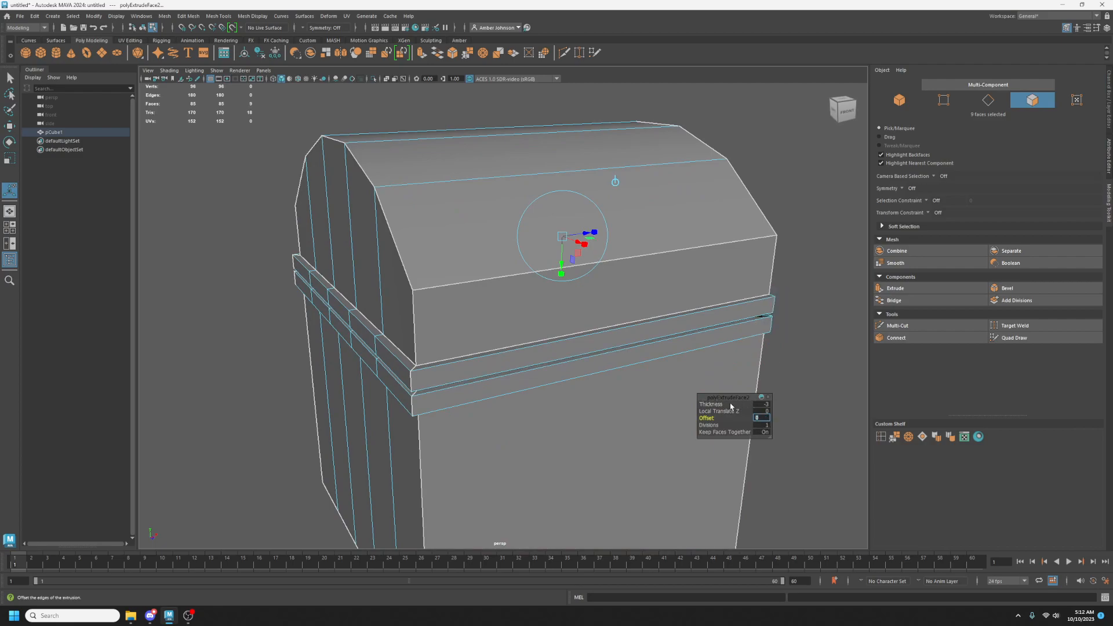
pyautogui.click(767, 404)
pyautogui.write('-.5')
pyautogui.press('Return')
pyautogui.keyDown('alt'); pyautogui.moveTo(810, 422); pyautogui.dragTo(519, 388); pyautogui.keyUp('alt')
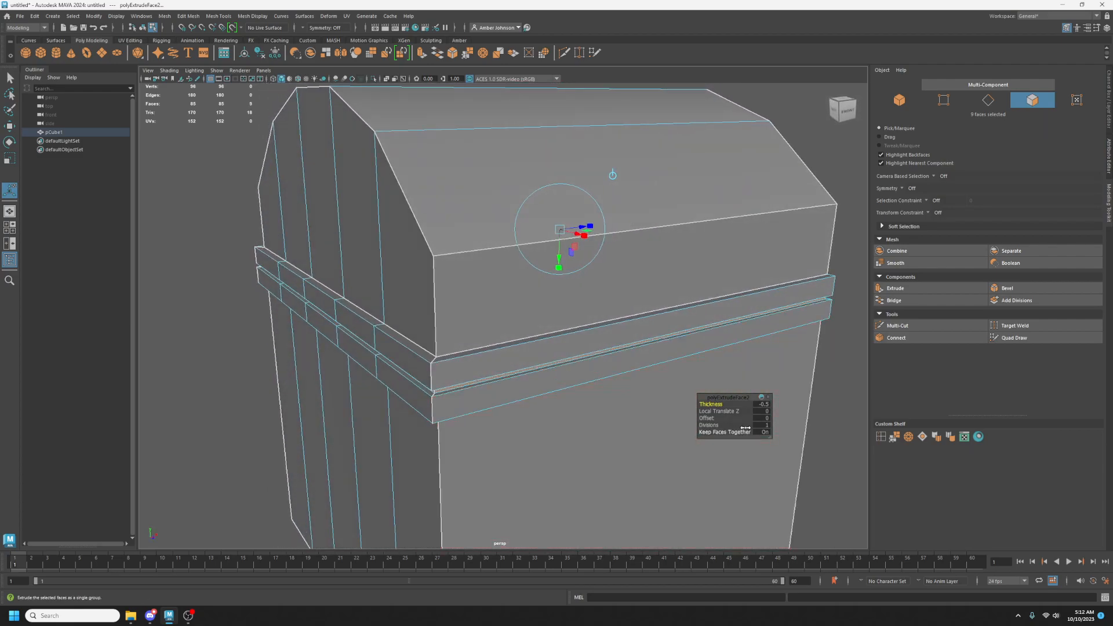
# Set the groove extrusion's thickness to -0.75, return to object selection and clear the selection.
pyautogui.click(762, 403)
pyautogui.write('-.75')
pyautogui.press('Return')
pyautogui.moveTo(574, 389)
pyautogui.keyDown('alt'); pyautogui.mouseDown()
pyautogui.moveTo(579, 381)
pyautogui.moveTo(580, 390)
pyautogui.mouseUp(); pyautogui.keyUp('alt')
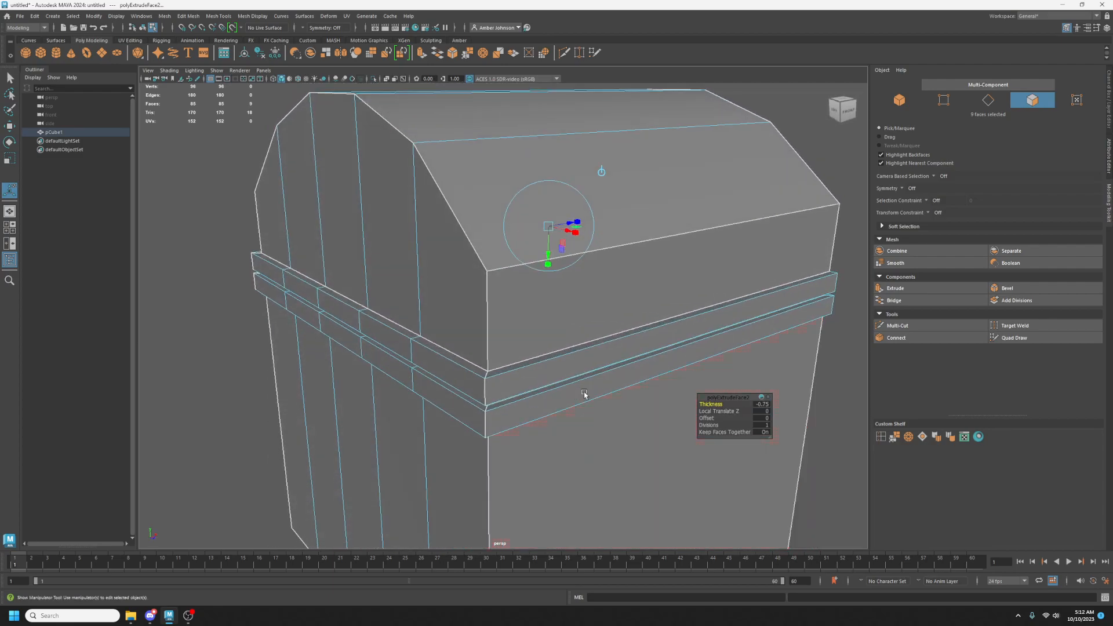
pyautogui.keyDown('alt'); pyautogui.moveTo(611, 348); pyautogui.dragTo(580, 389); pyautogui.keyUp('alt')
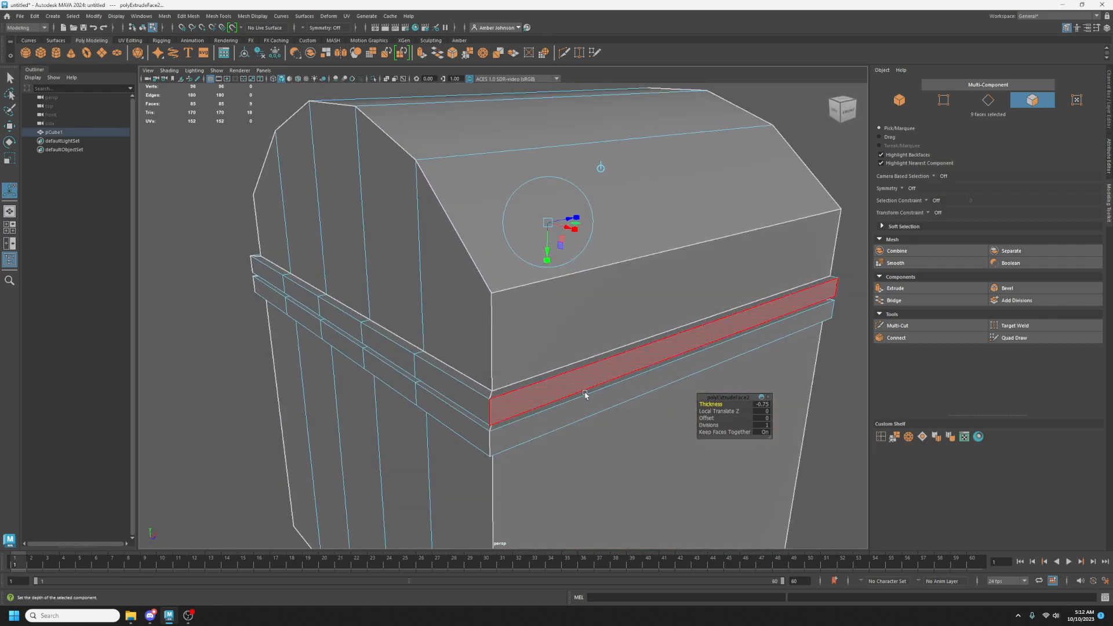
pyautogui.press('f')
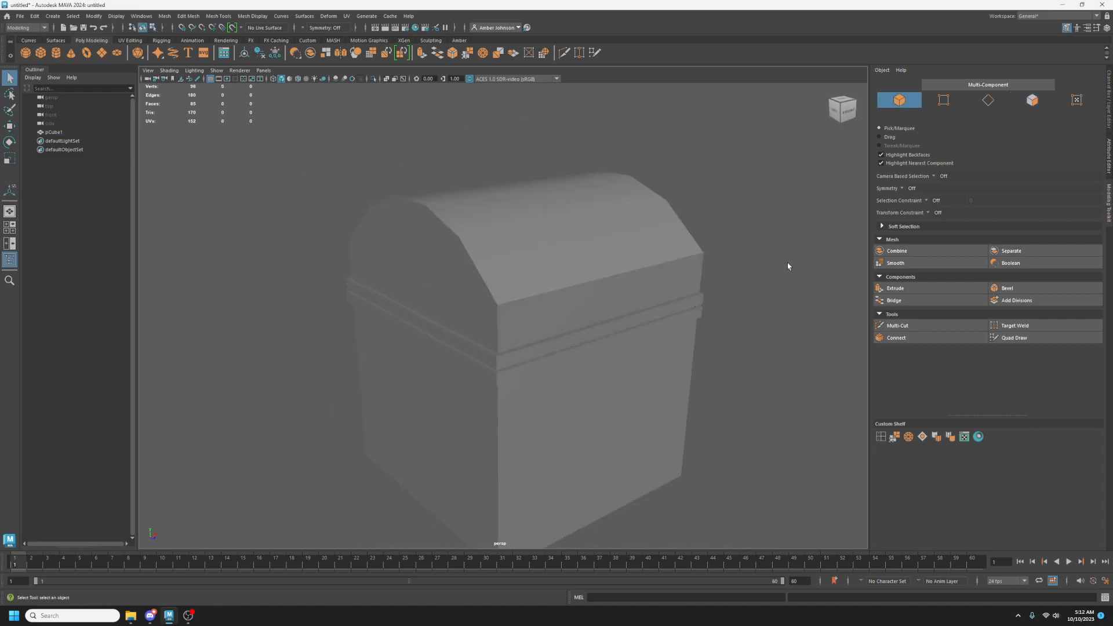
pyautogui.keyDown('alt'); pyautogui.moveTo(788, 265); pyautogui.dragTo(716, 303); pyautogui.keyUp('alt')
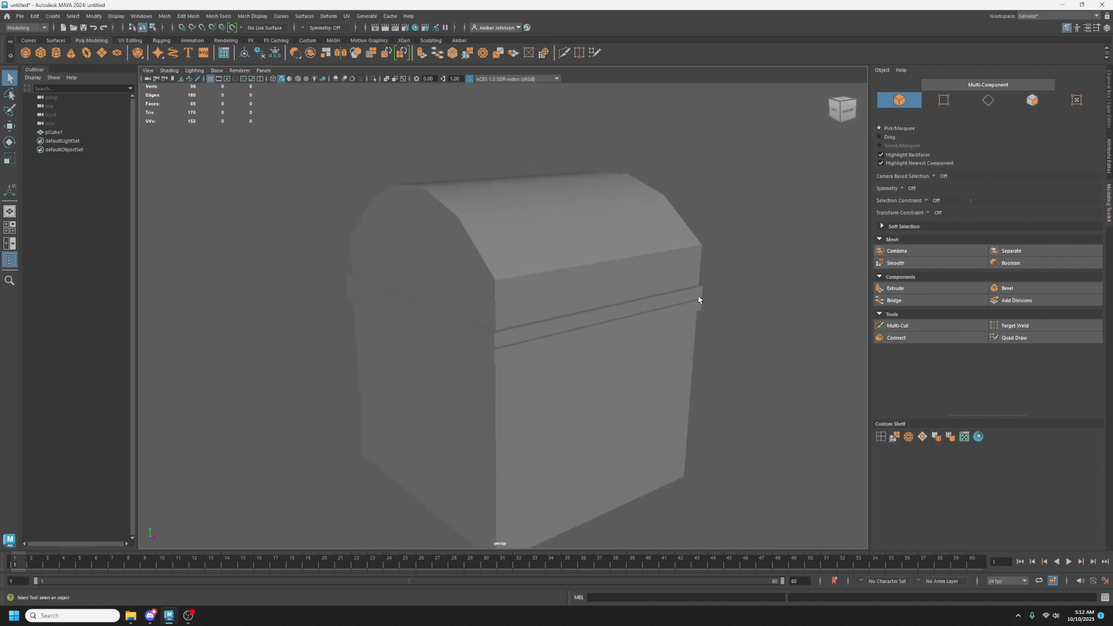
# Select the band's three UV shells in the UV Editor, optimize them, and move the editor out of the way.
pyautogui.click(666, 303)
pyautogui.moveTo(1112, 100); pyautogui.dragTo(522, 107)
pyautogui.click(1021, 147)
pyautogui.moveTo(316, 198); pyautogui.dragTo(516, 412)
pyautogui.click(957, 335)
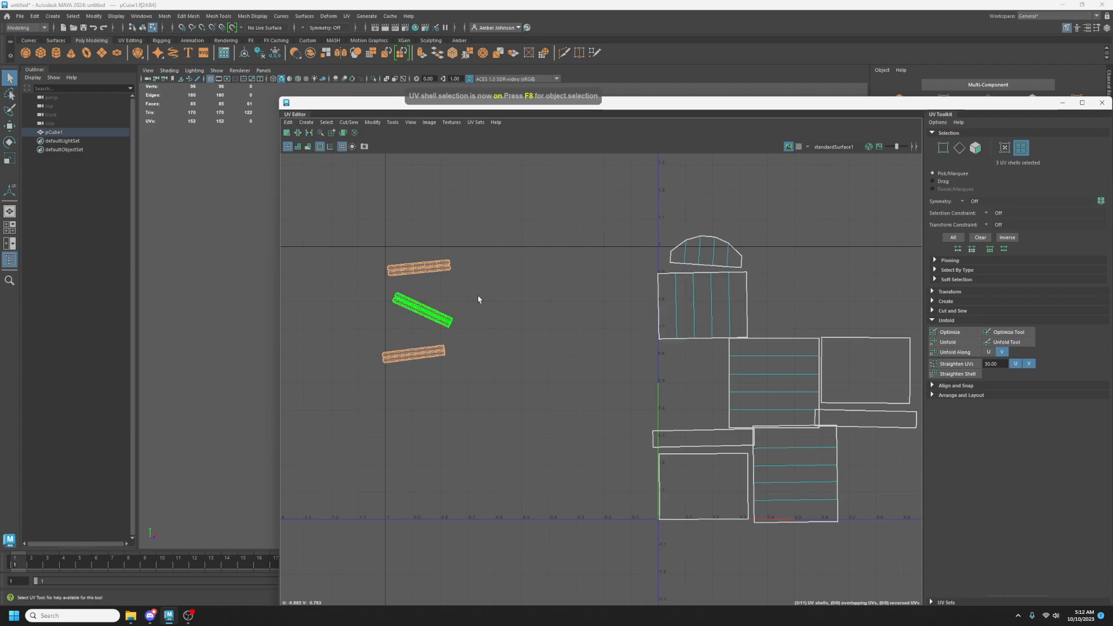
pyautogui.scroll(10, 455, 305)
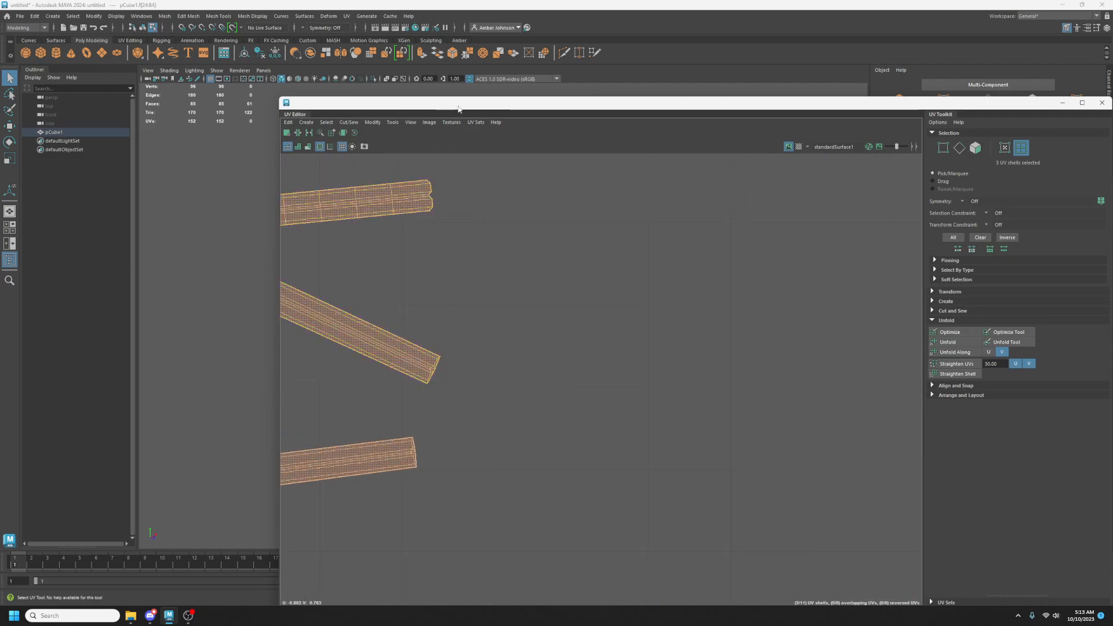
pyautogui.moveTo(461, 108); pyautogui.dragTo(1112, 111)
# Select and delete the three faces capping the upper strip, lower strip and groove at the front band's open end.
pyautogui.scroll(4, 524, 329)
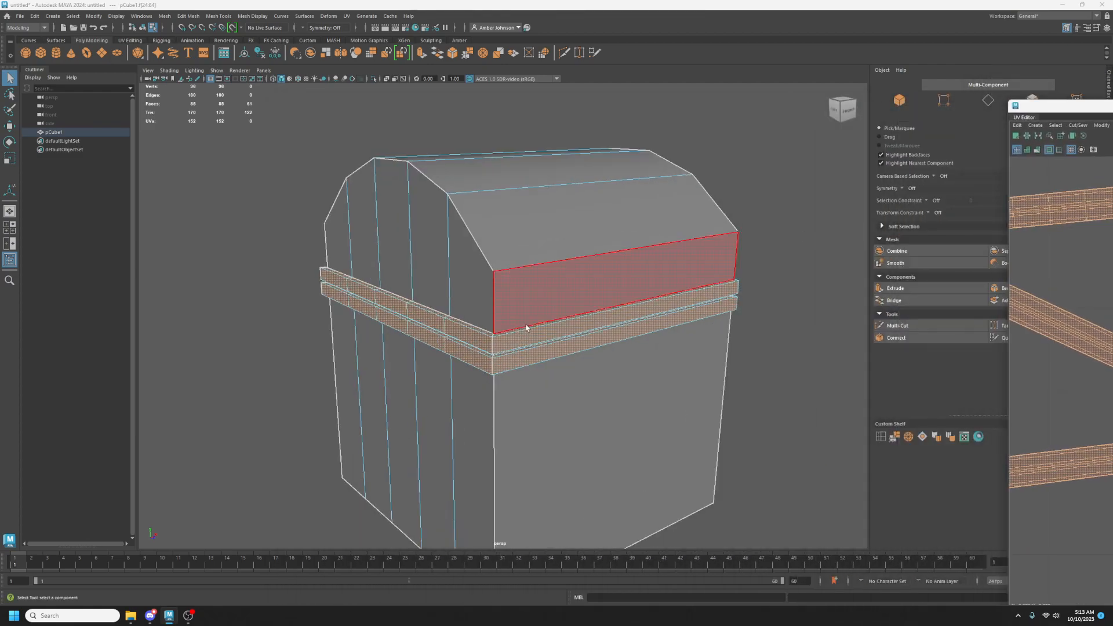
pyautogui.keyDown('alt'); pyautogui.moveTo(659, 353); pyautogui.dragTo(565, 355); pyautogui.keyUp('alt')
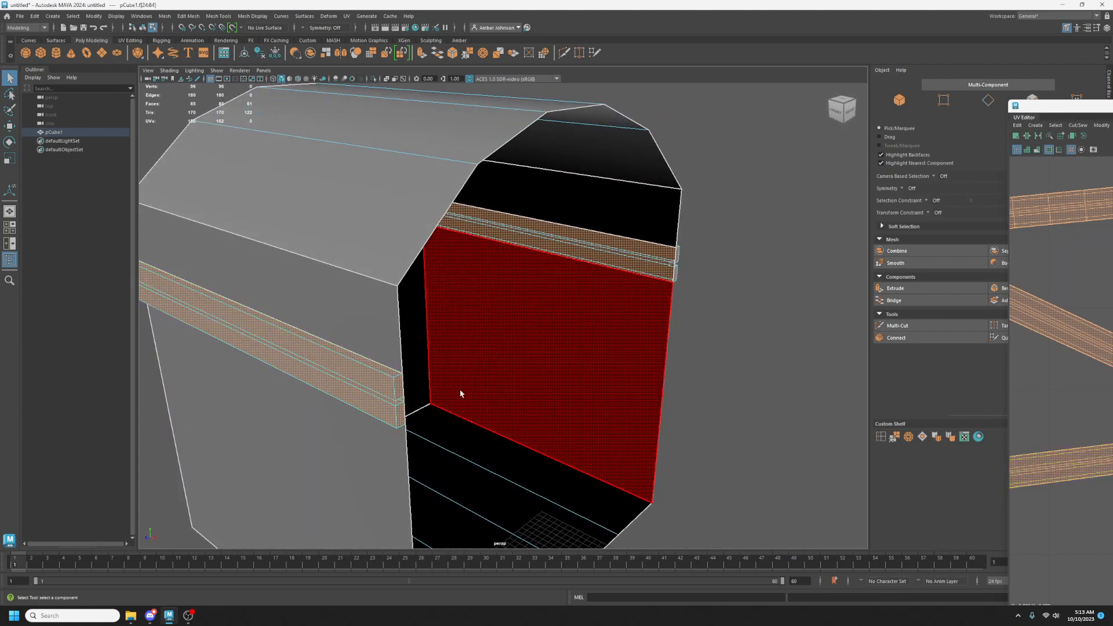
pyautogui.keyDown('alt'); pyautogui.moveTo(463, 389); pyautogui.dragTo(603, 360, button='middle'); pyautogui.keyUp('alt')
pyautogui.scroll(3, 603, 360)
pyautogui.moveTo(586, 369)
pyautogui.keyDown('alt'); pyautogui.mouseDown()
pyautogui.moveTo(570, 369)
pyautogui.moveTo(574, 360)
pyautogui.mouseUp(); pyautogui.keyUp('alt')
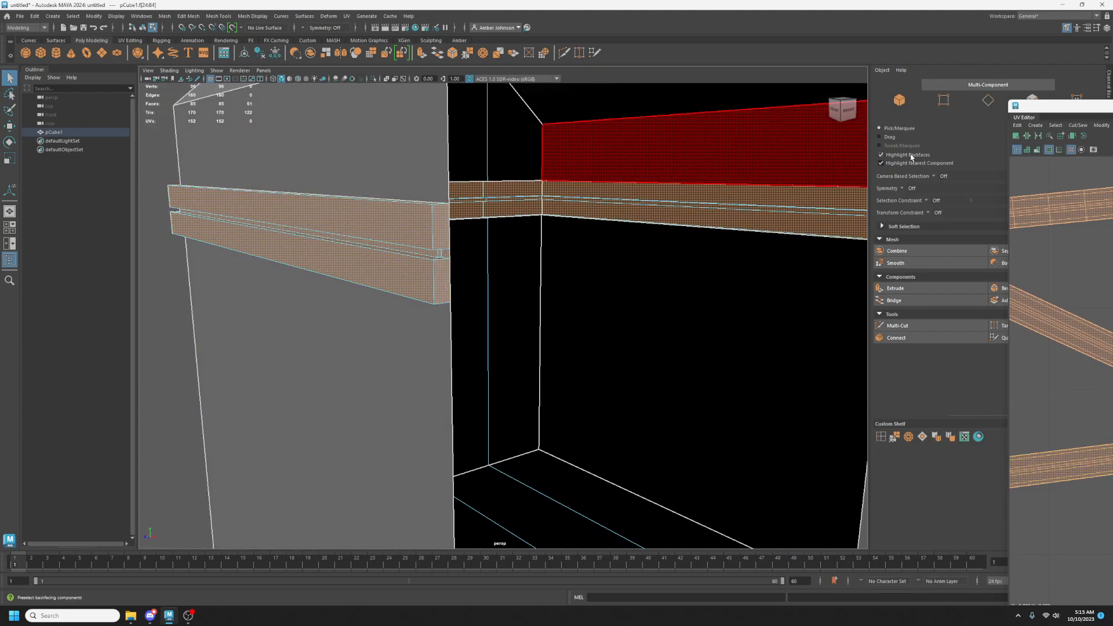
pyautogui.moveTo(1046, 110); pyautogui.dragTo(1112, 107)
pyautogui.click(1032, 100)
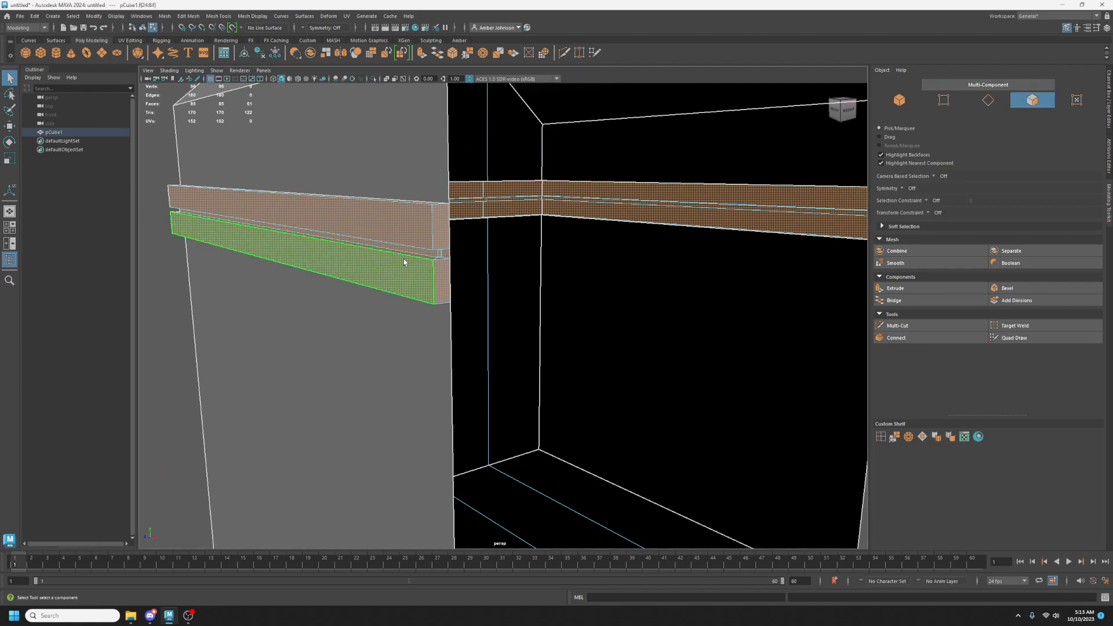
pyautogui.click(438, 229)
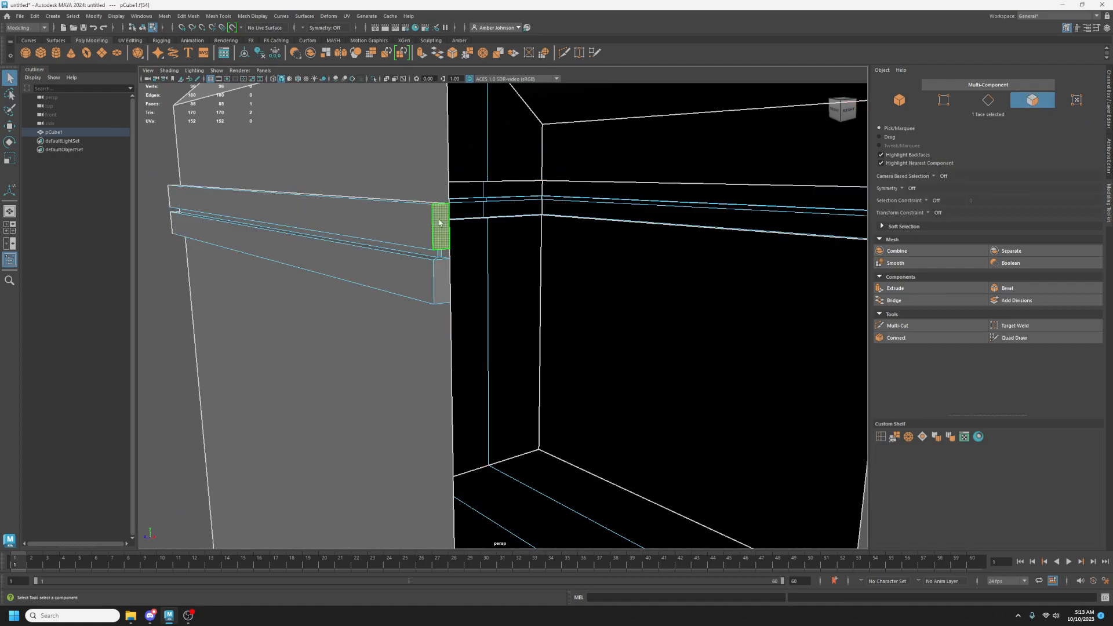
pyautogui.keyDown('shift'); pyautogui.click(446, 280); pyautogui.keyUp('shift')
pyautogui.scroll(5, 430, 291)
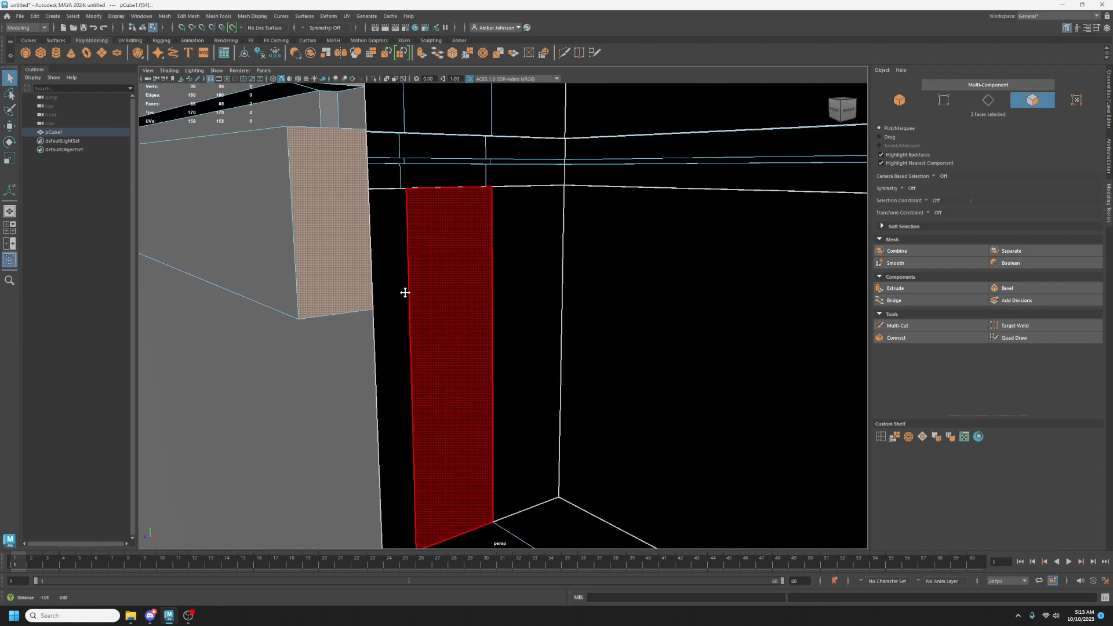
pyautogui.keyDown('shift'); pyautogui.click(427, 203); pyautogui.keyUp('shift')
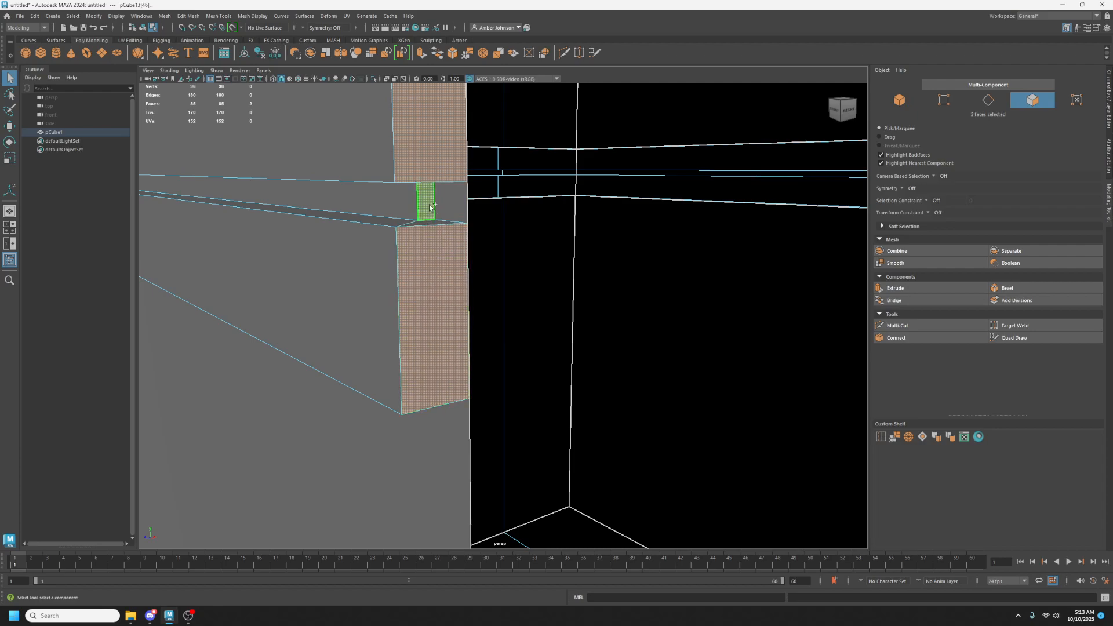
pyautogui.press('Delete')
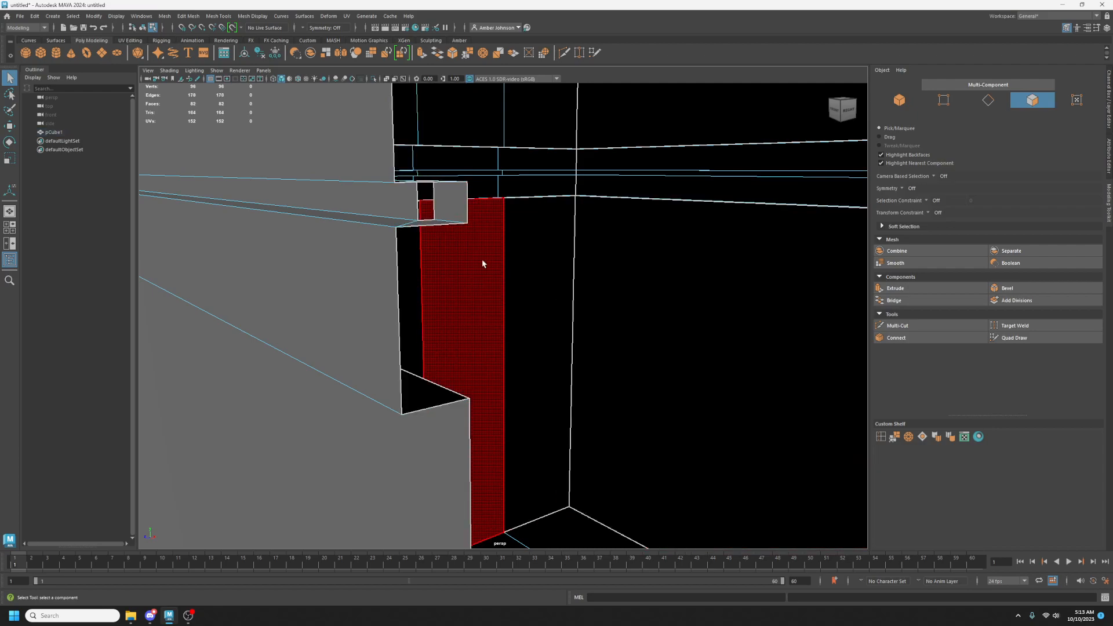
# Delete the leftover inner faces around the groove at the front band's open end.
pyautogui.keyDown('alt'); pyautogui.moveTo(469, 295); pyautogui.dragTo(545, 293); pyautogui.keyUp('alt')
pyautogui.keyDown('alt'); pyautogui.moveTo(545, 293); pyautogui.dragTo(277, 312, button='middle'); pyautogui.keyUp('alt')
pyautogui.click(461, 260)
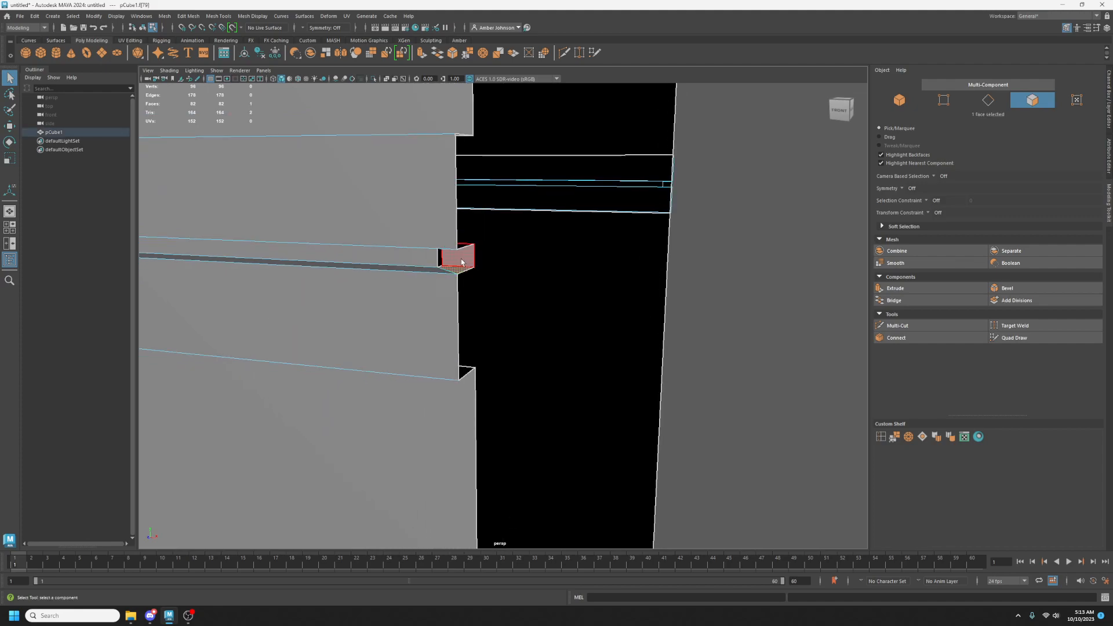
pyautogui.press('Delete')
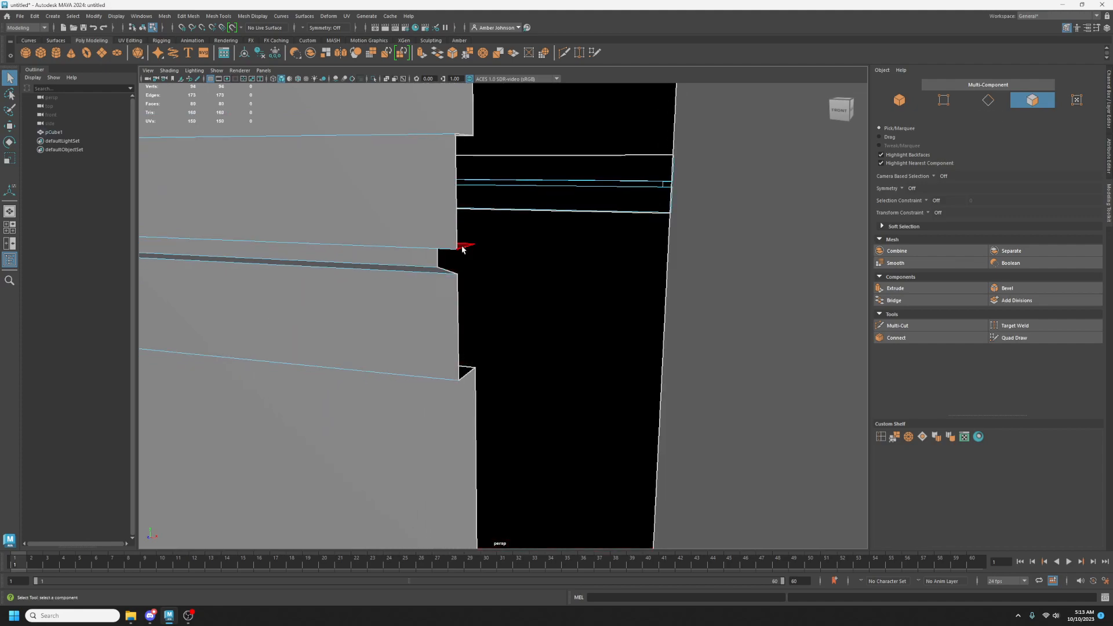
pyautogui.press('Delete')
# Select the vertices at the front band's open end and scale them flat along X.
pyautogui.scroll(-3, 559, 297)
pyautogui.moveTo(524, 287)
pyautogui.keyDown('alt'); pyautogui.mouseDown()
pyautogui.moveTo(556, 278)
pyautogui.moveTo(536, 286)
pyautogui.mouseUp(); pyautogui.keyUp('alt')
pyautogui.press('F9')
pyautogui.moveTo(604, 176); pyautogui.dragTo(728, 366)
pyautogui.moveTo(818, 199); pyautogui.dragTo(699, 360)
pyautogui.keyDown('alt'); pyautogui.moveTo(698, 360); pyautogui.dragTo(739, 373); pyautogui.keyUp('alt')
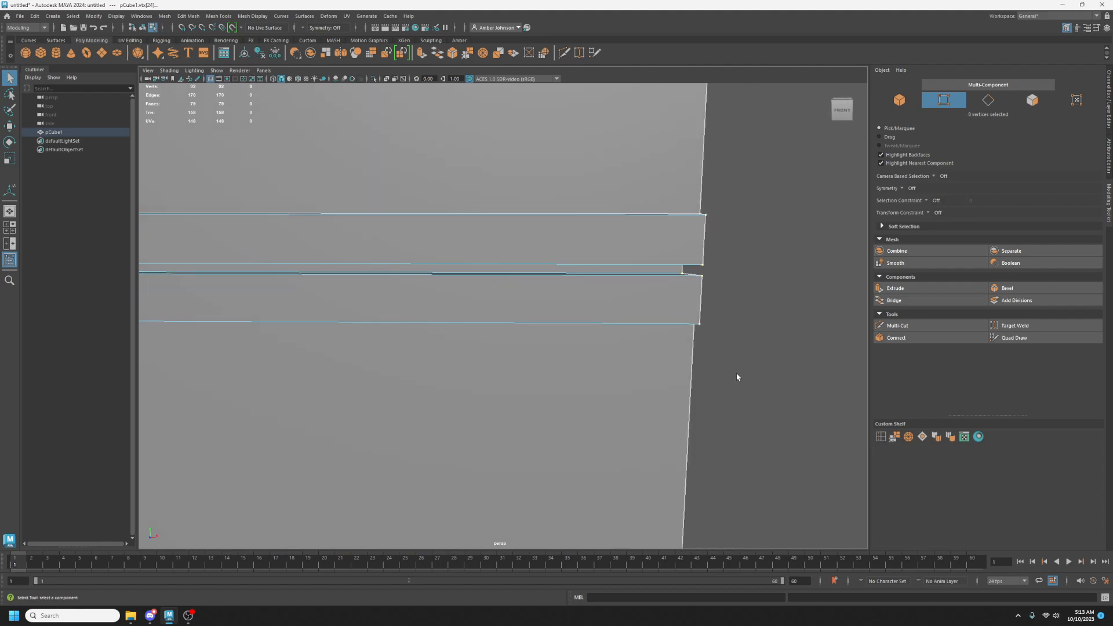
pyautogui.press('r')
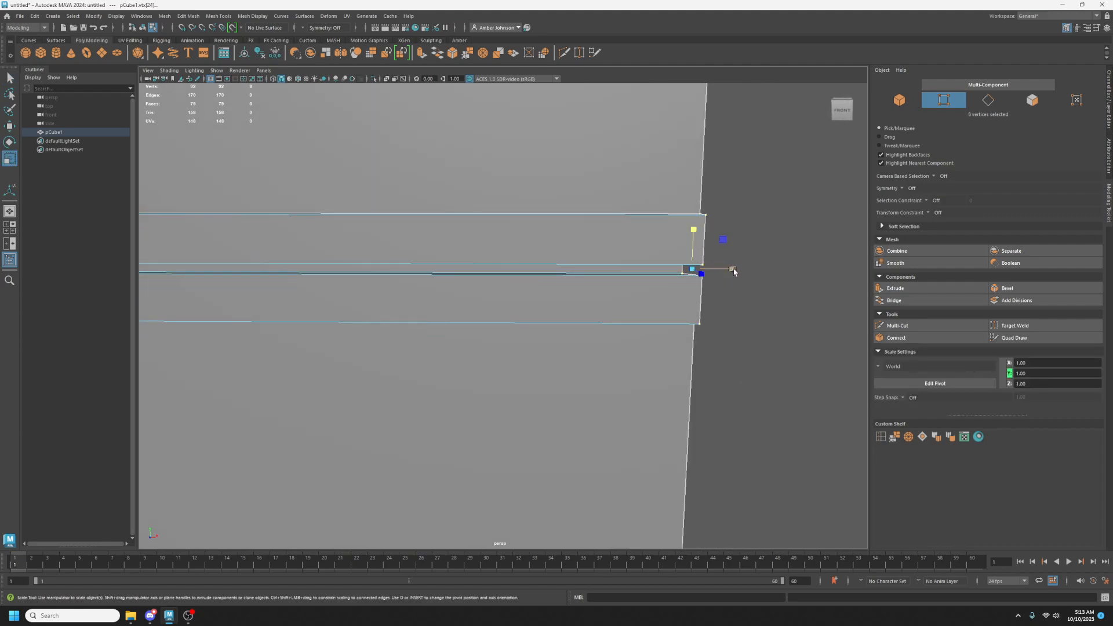
pyautogui.moveTo(732, 269); pyautogui.dragTo(691, 277)
# Set the X position of the front band's end vertices to 0.
pyautogui.press('w')
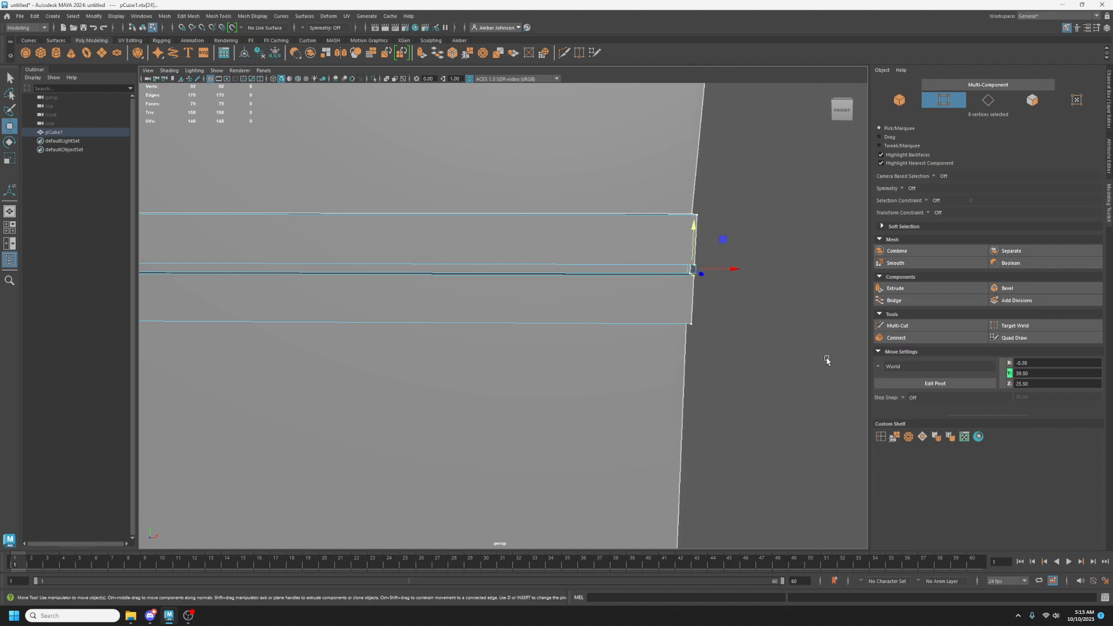
pyautogui.click(1037, 363)
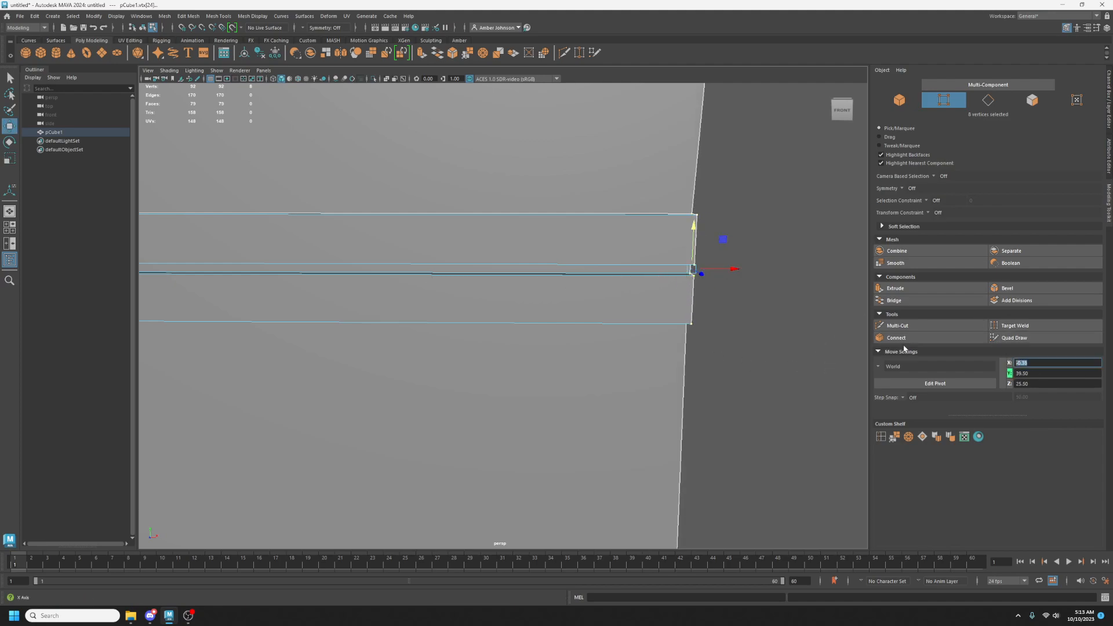
pyautogui.write('0')
pyautogui.press('Return')
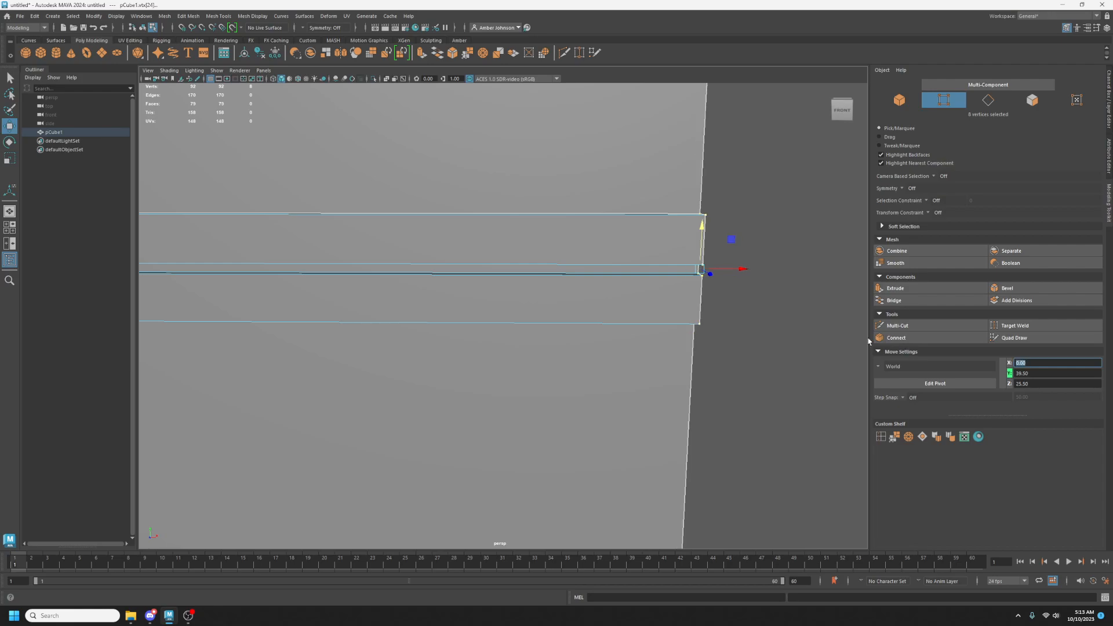
pyautogui.keyDown('alt'); pyautogui.moveTo(703, 310); pyautogui.dragTo(559, 275); pyautogui.keyUp('alt')
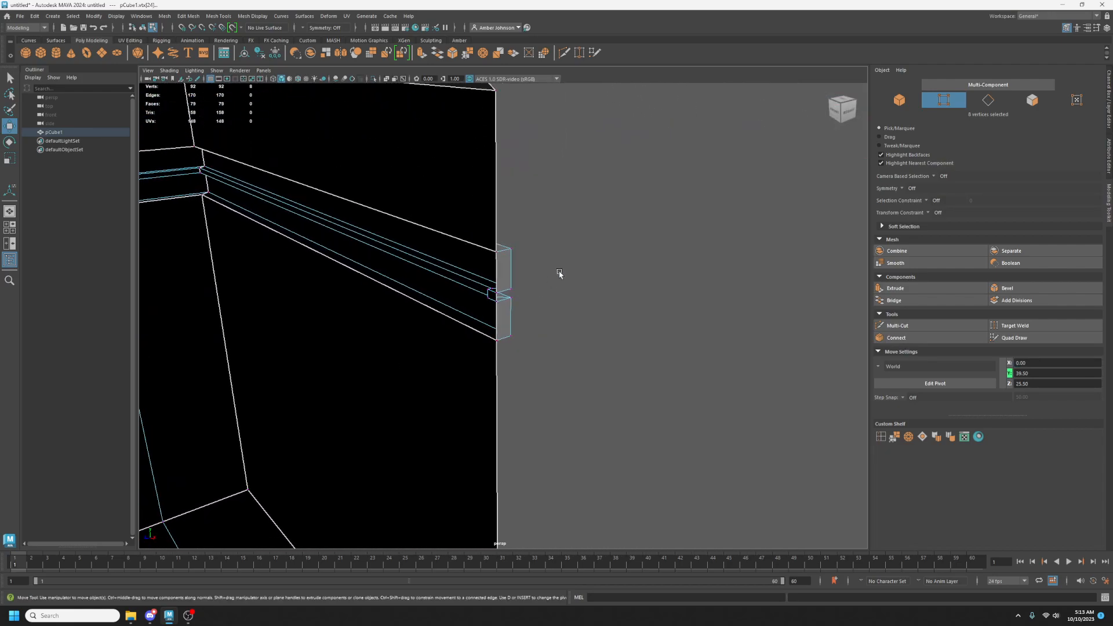
# Delete the end-cap faces and the inner groove faces at the back band's open end.
pyautogui.scroll(5, 559, 275)
pyautogui.click(1040, 102)
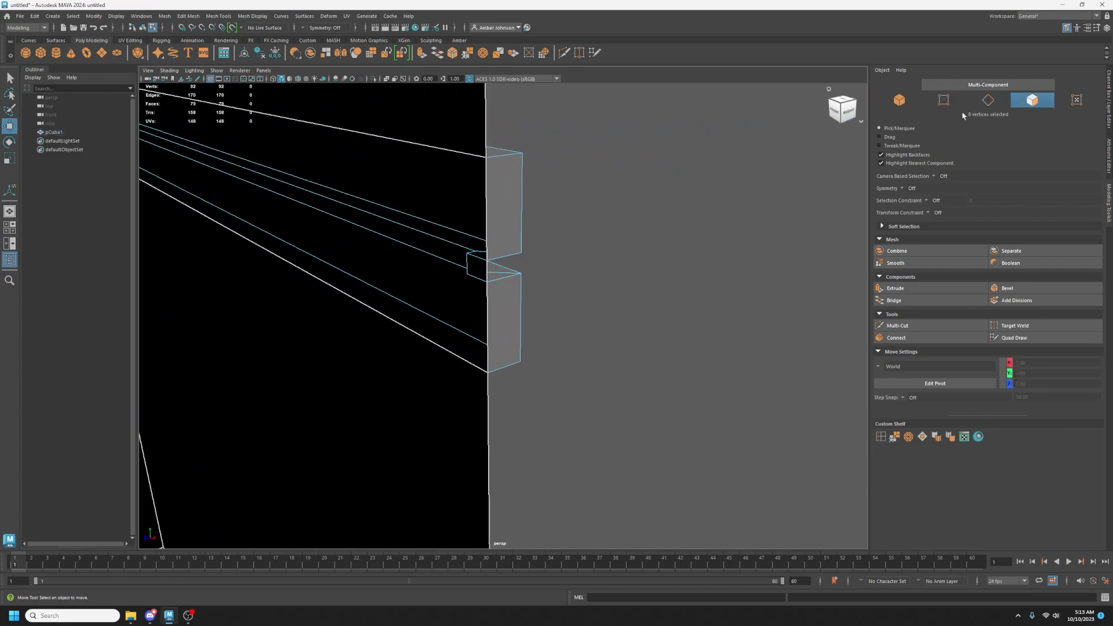
pyautogui.click(516, 198)
pyautogui.press('Delete')
pyautogui.click(504, 313)
pyautogui.press('Delete')
pyautogui.click(489, 262)
pyautogui.press('Delete')
pyautogui.click(486, 277)
pyautogui.press('Delete')
pyautogui.click(471, 264)
pyautogui.click(553, 293)
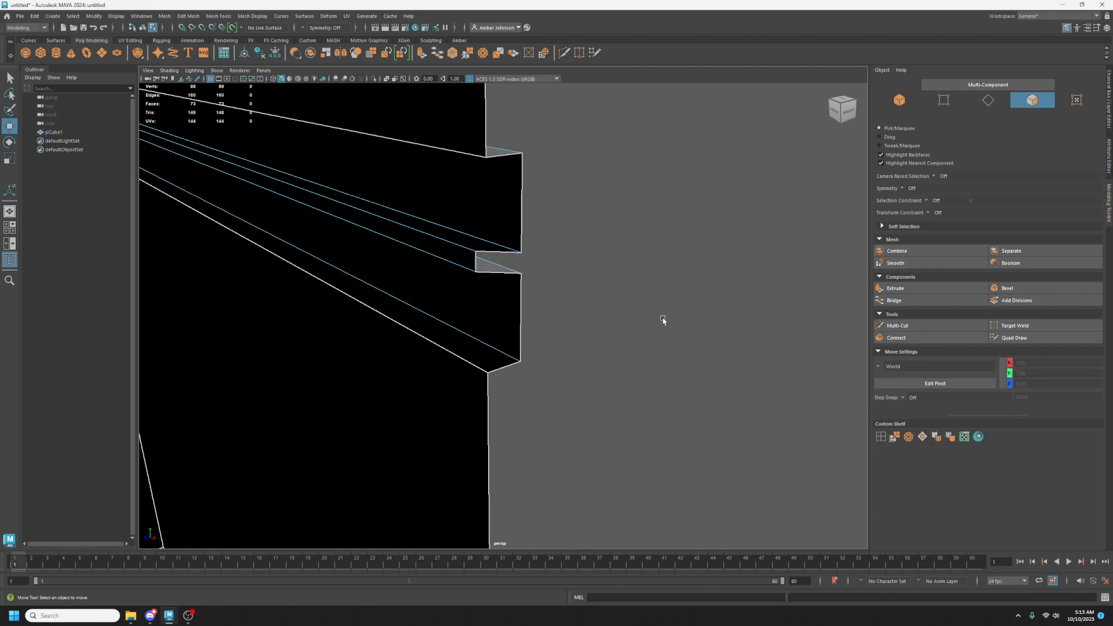
# Scale the vertices at the back band's open end flat along X and set their X position to 0.
pyautogui.click(944, 100)
pyautogui.moveTo(639, 114); pyautogui.dragTo(423, 441)
pyautogui.press('r')
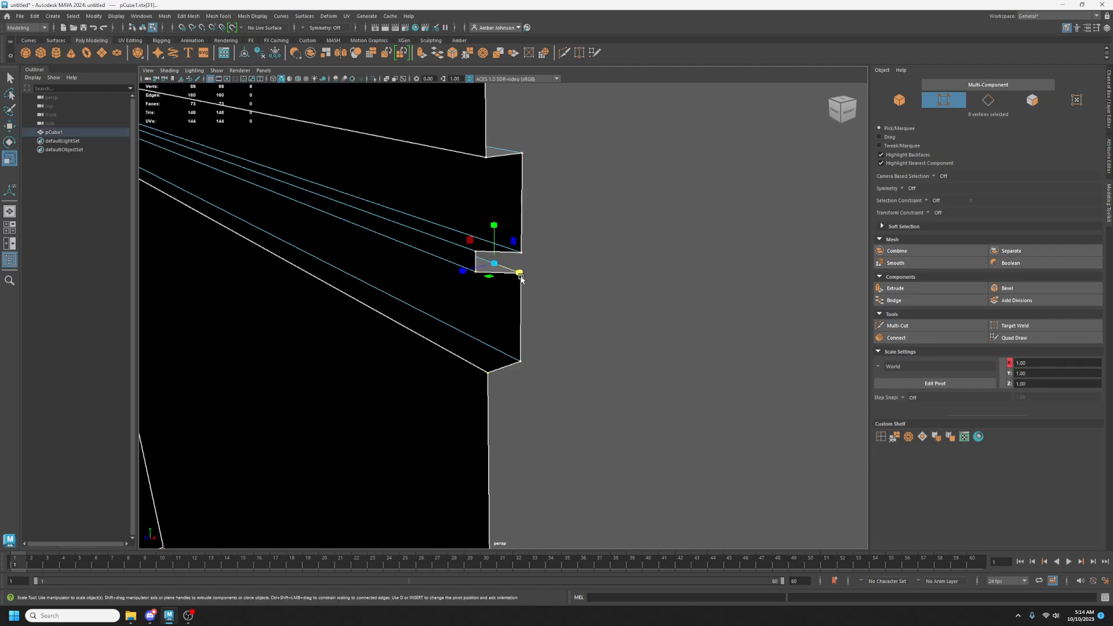
pyautogui.moveTo(520, 273); pyautogui.dragTo(439, 234)
pyautogui.moveTo(255, 141); pyautogui.dragTo(338, 165)
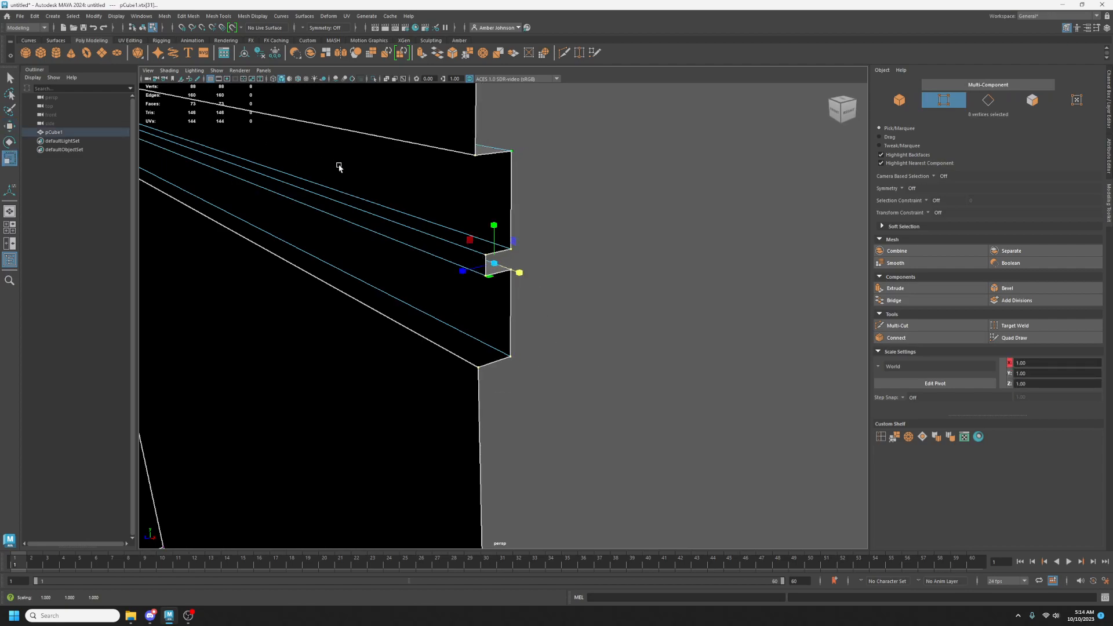
pyautogui.press('w')
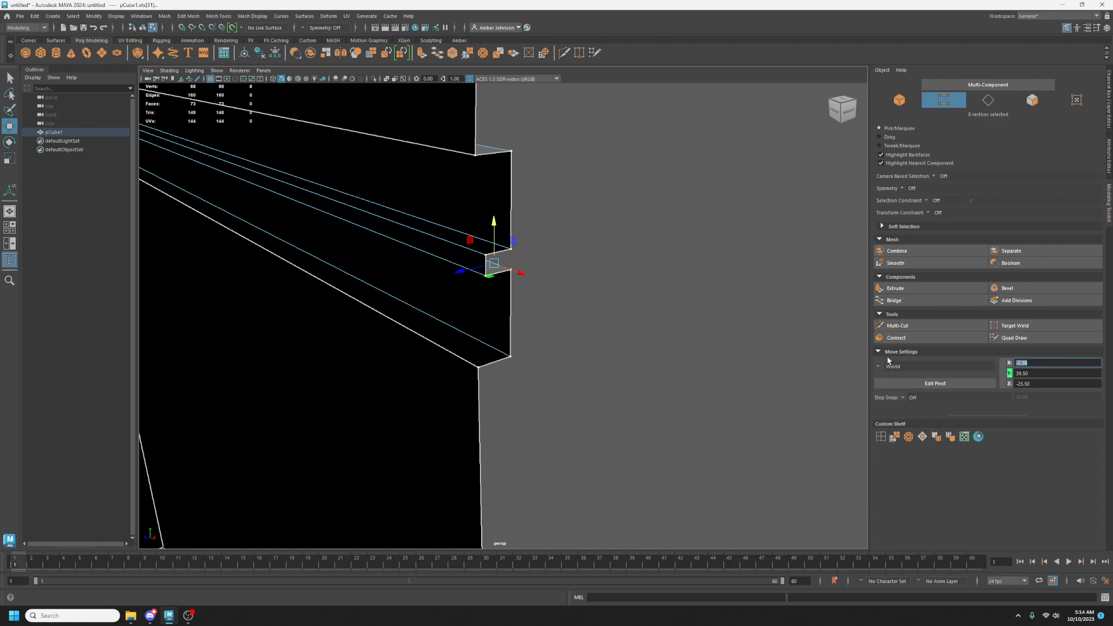
pyautogui.write('0')
pyautogui.press('Return')
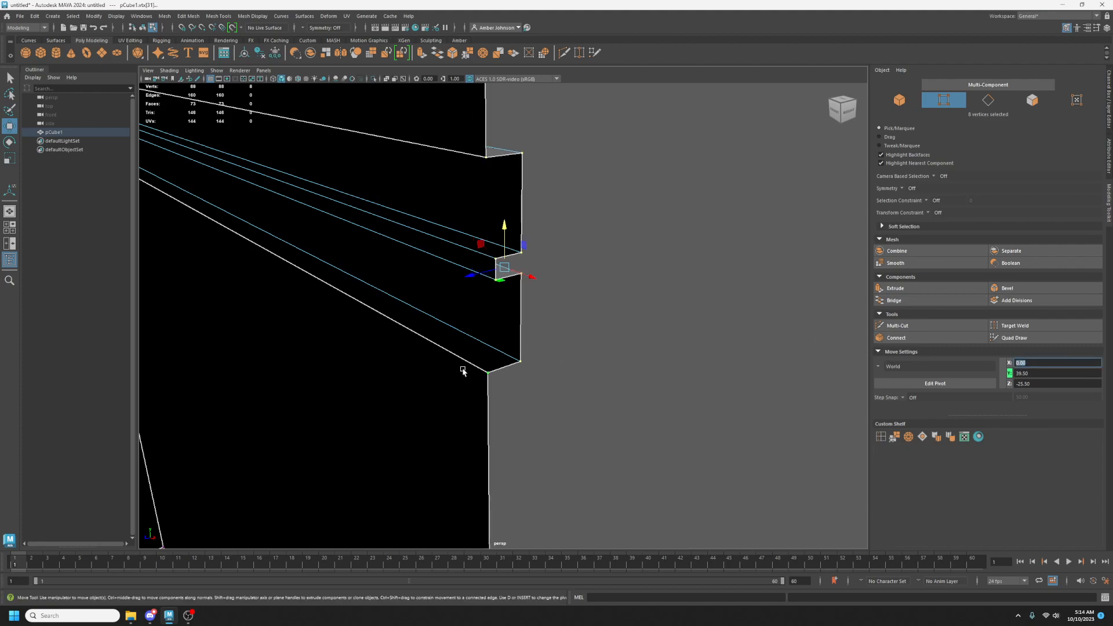
pyautogui.keyDown('alt'); pyautogui.moveTo(460, 373); pyautogui.dragTo(480, 343); pyautogui.keyUp('alt')
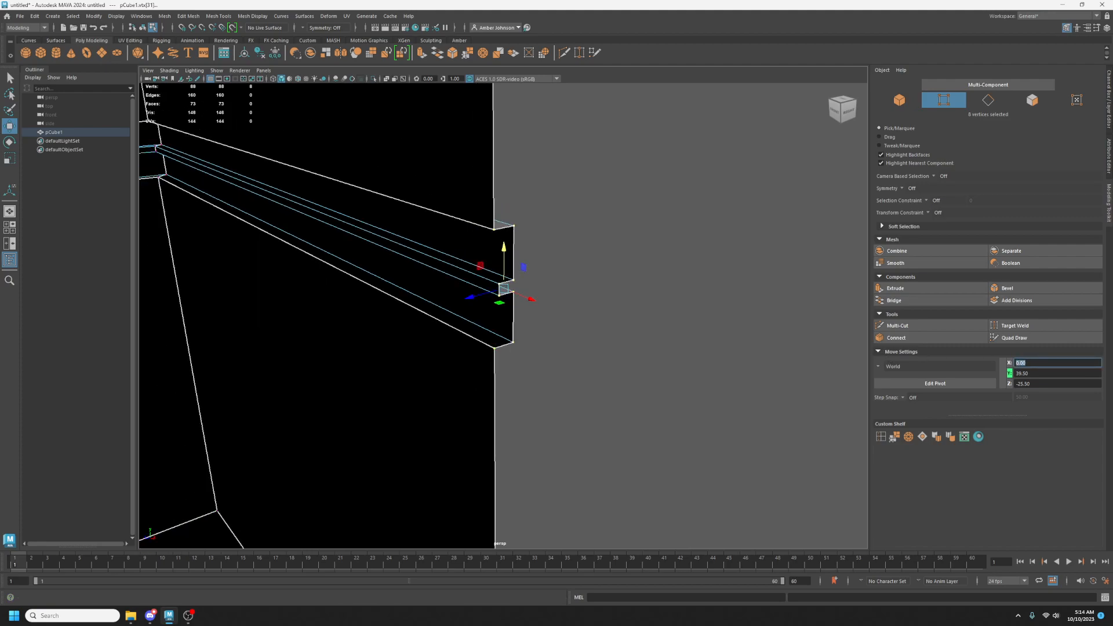
# Optimize the band's three UV shells again in the UV Editor, and move the editor out of the way.
pyautogui.keyDown('alt'); pyautogui.moveTo(371, 267); pyautogui.dragTo(436, 268); pyautogui.keyUp('alt')
pyautogui.scroll(-3, 437, 268)
pyautogui.keyDown('alt'); pyautogui.moveTo(435, 338); pyautogui.dragTo(498, 333); pyautogui.keyUp('alt')
pyautogui.keyDown('alt'); pyautogui.moveTo(499, 333); pyautogui.dragTo(519, 321, button='middle'); pyautogui.keyUp('alt')
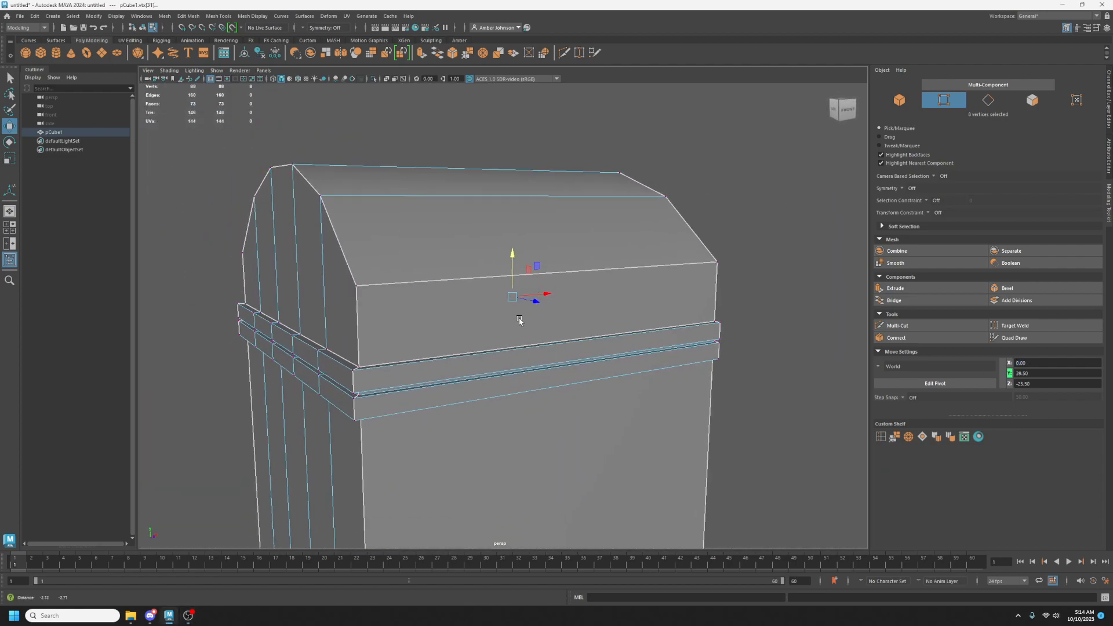
pyautogui.moveTo(1112, 136); pyautogui.dragTo(530, 92)
pyautogui.keyDown('alt'); pyautogui.moveTo(556, 299); pyautogui.dragTo(714, 318, button='middle'); pyautogui.keyUp('alt')
pyautogui.scroll(-1, 713, 318)
pyautogui.click(1106, 137)
pyautogui.moveTo(768, 202); pyautogui.dragTo(384, 506)
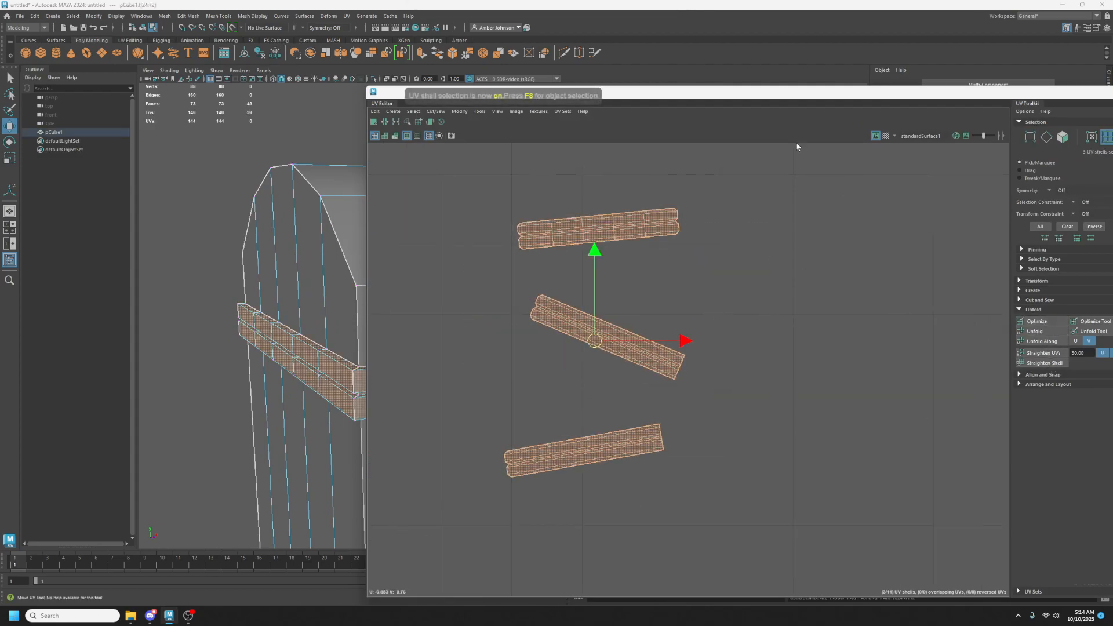
pyautogui.moveTo(625, 91); pyautogui.dragTo(1112, 151)
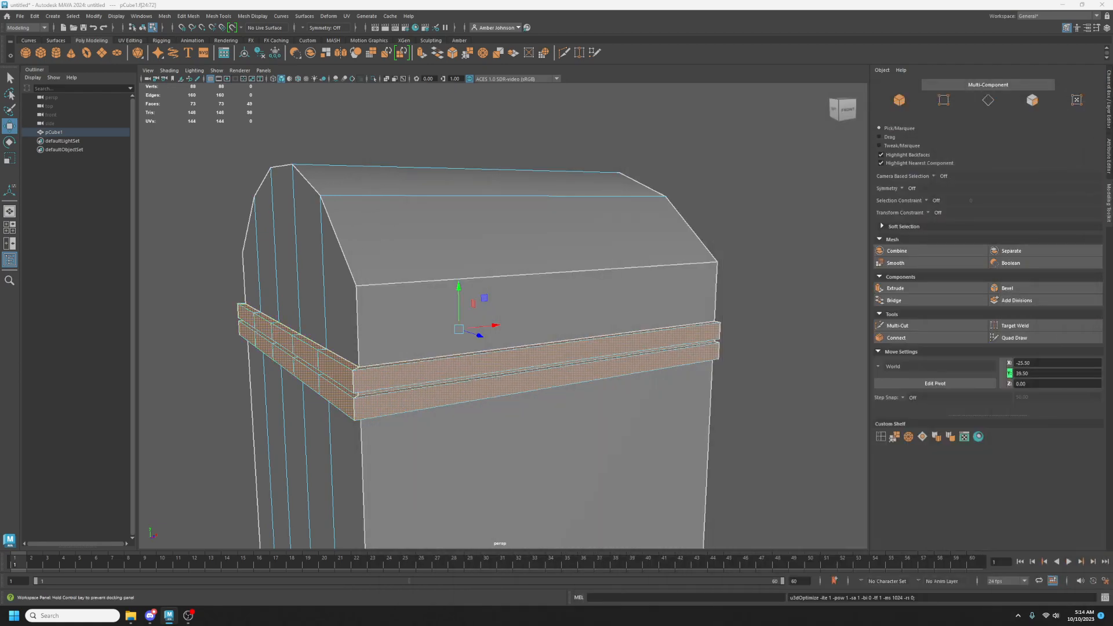
# Clear the UV selection, return to object selection and select the whole chest.
pyautogui.click(835, 323)
pyautogui.keyDown('alt'); pyautogui.moveTo(835, 323); pyautogui.dragTo(695, 337); pyautogui.keyUp('alt')
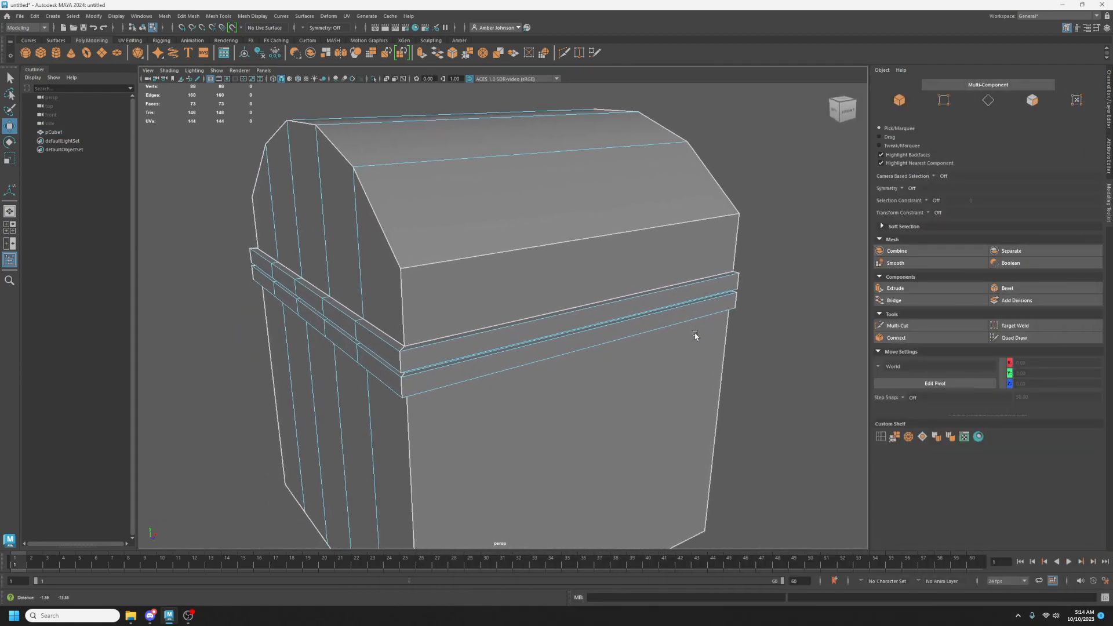
pyautogui.keyDown('alt'); pyautogui.moveTo(695, 335); pyautogui.dragTo(646, 337, button='right'); pyautogui.keyUp('alt')
pyautogui.keyDown('alt'); pyautogui.moveTo(647, 338); pyautogui.dragTo(671, 355); pyautogui.keyUp('alt')
pyautogui.click(899, 100)
pyautogui.click(778, 350)
pyautogui.keyDown('alt'); pyautogui.moveTo(778, 350); pyautogui.dragTo(719, 436); pyautogui.keyUp('alt')
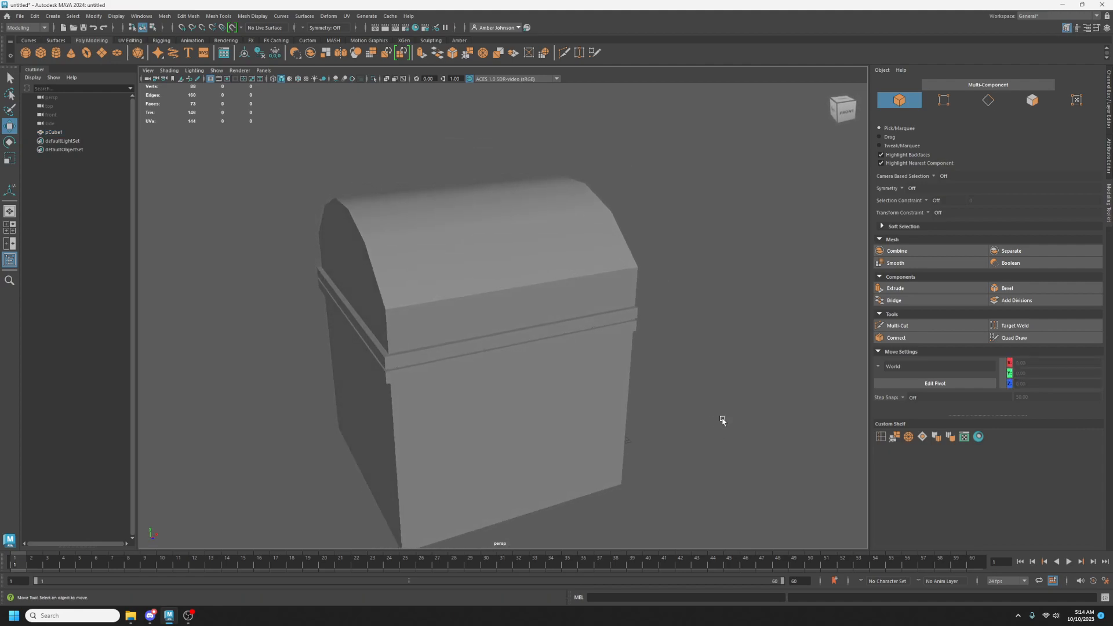
pyautogui.click(550, 302)
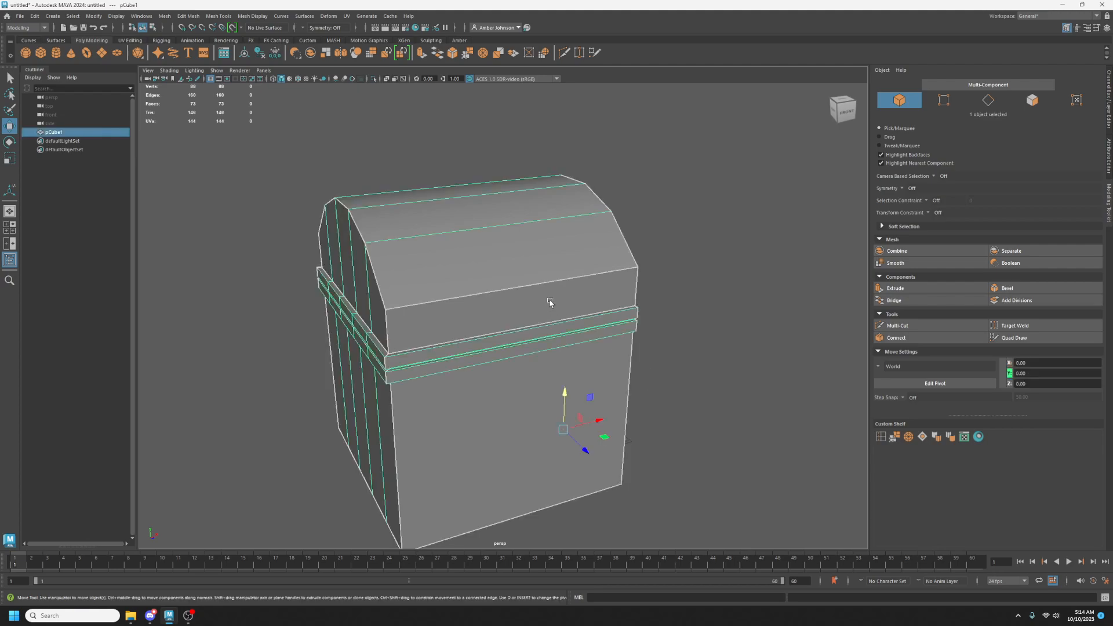
# Insert an edge loop around the chest close to its left end face.
pyautogui.keyDown('alt'); pyautogui.moveTo(508, 377); pyautogui.dragTo(495, 340); pyautogui.keyUp('alt')
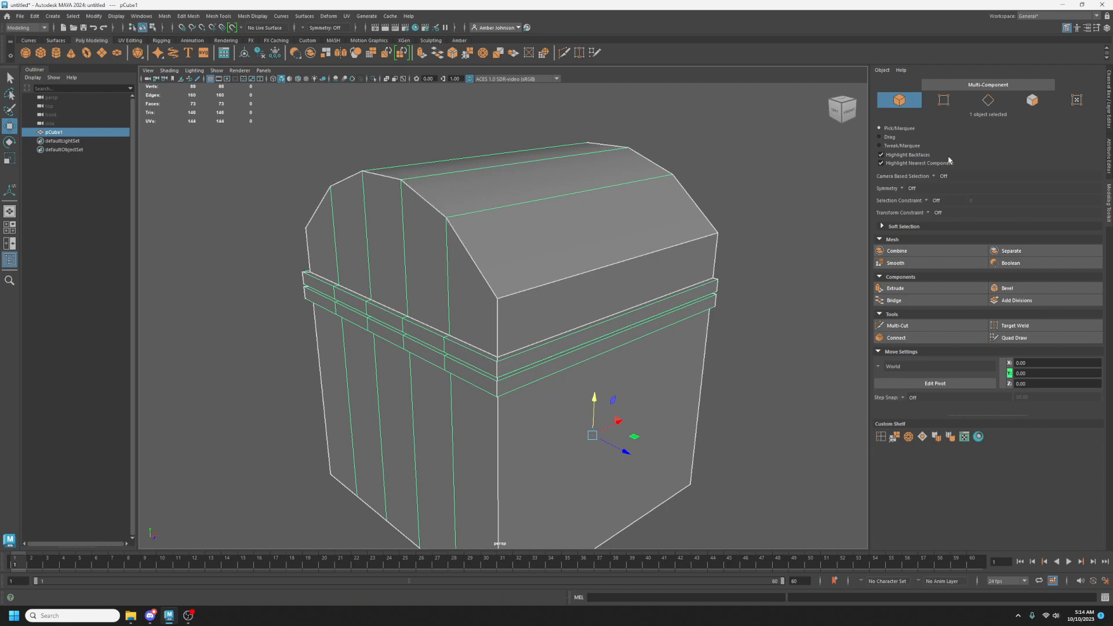
pyautogui.click(988, 101)
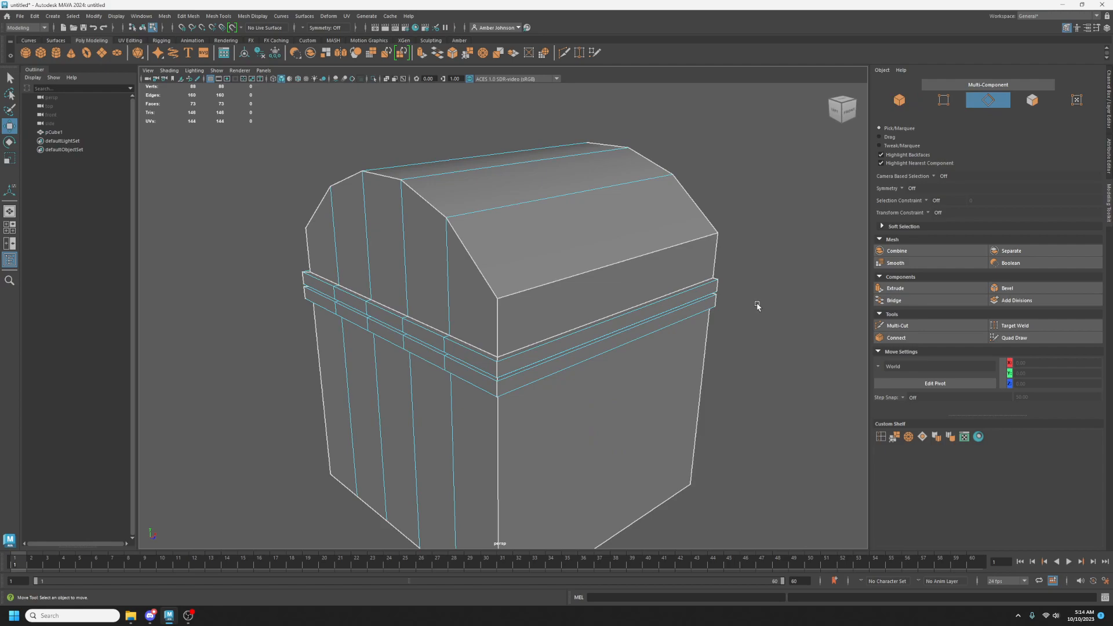
pyautogui.keyDown('alt'); pyautogui.moveTo(699, 440); pyautogui.dragTo(708, 371); pyautogui.keyUp('alt')
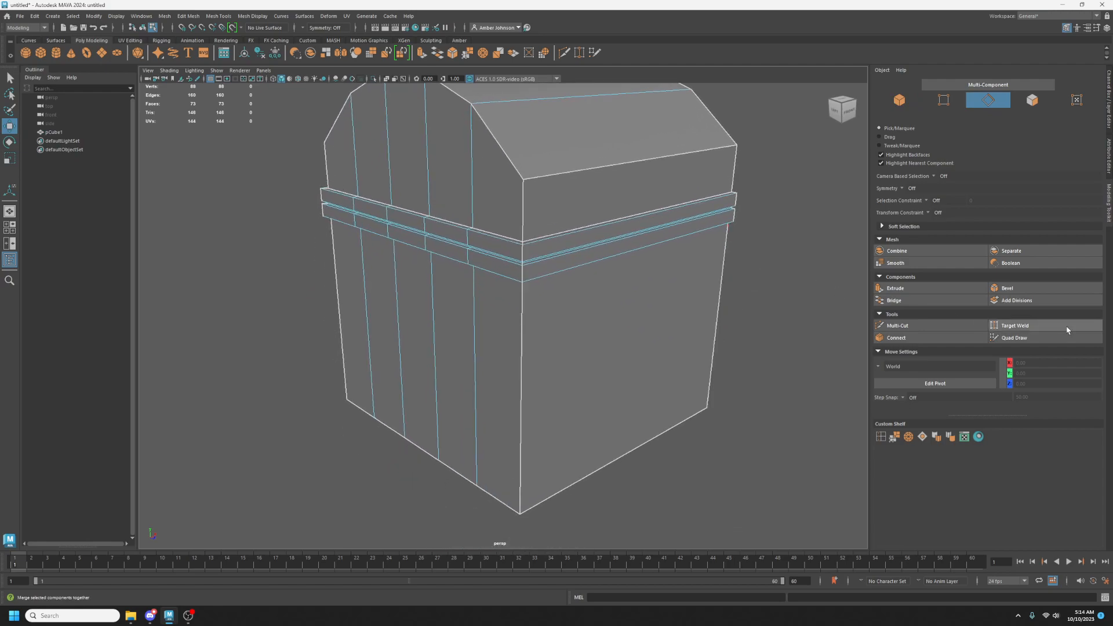
pyautogui.click(881, 438)
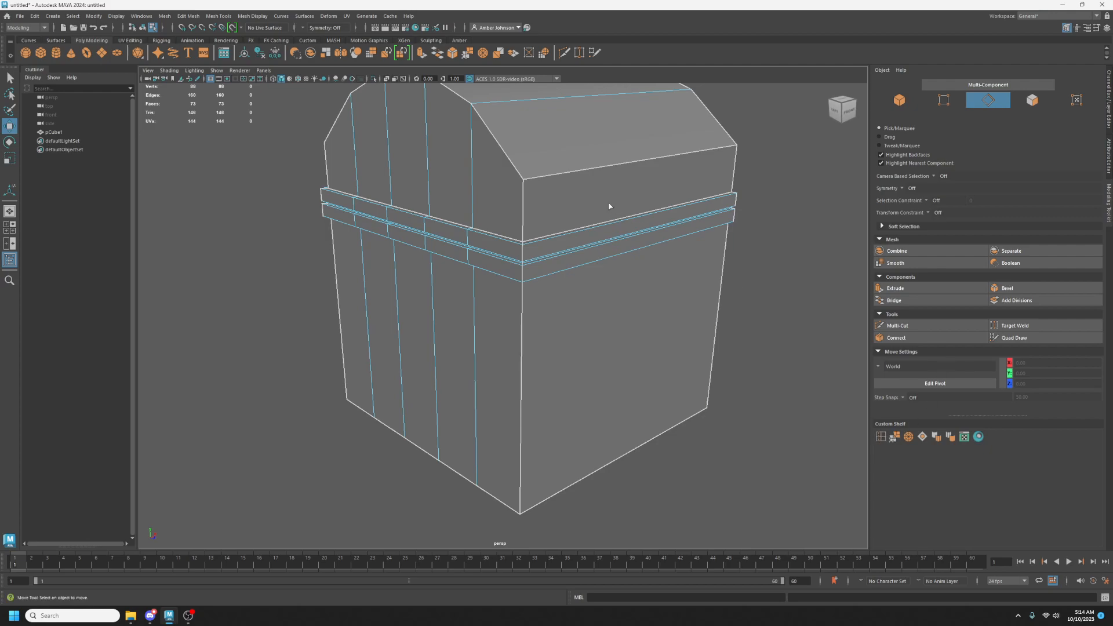
pyautogui.moveTo(534, 178); pyautogui.dragTo(534, 179)
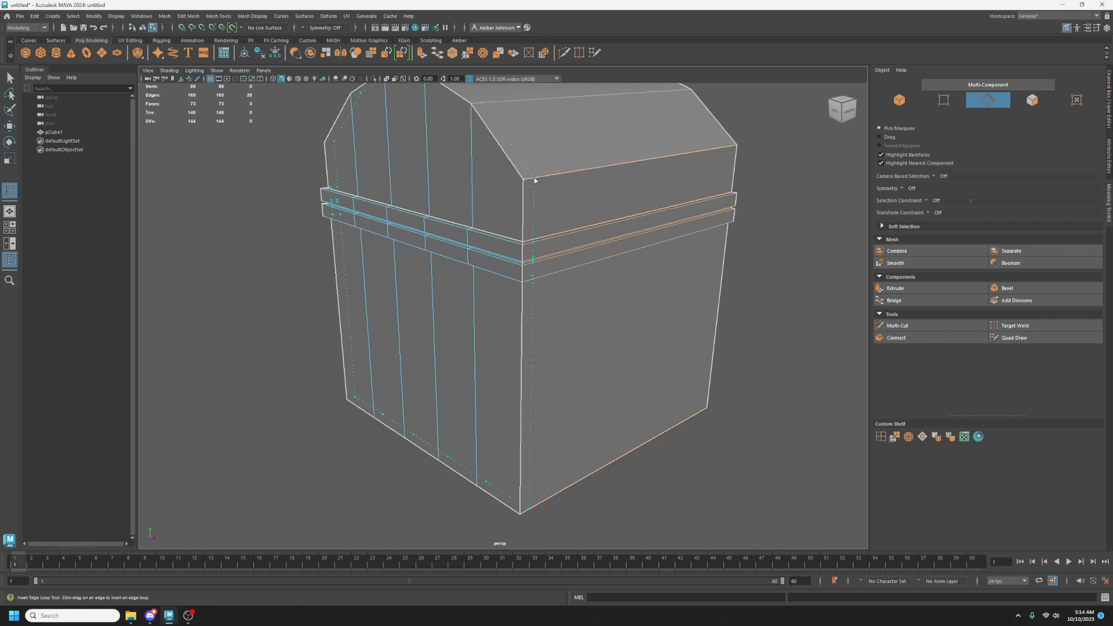
pyautogui.moveTo(534, 180); pyautogui.dragTo(535, 181)
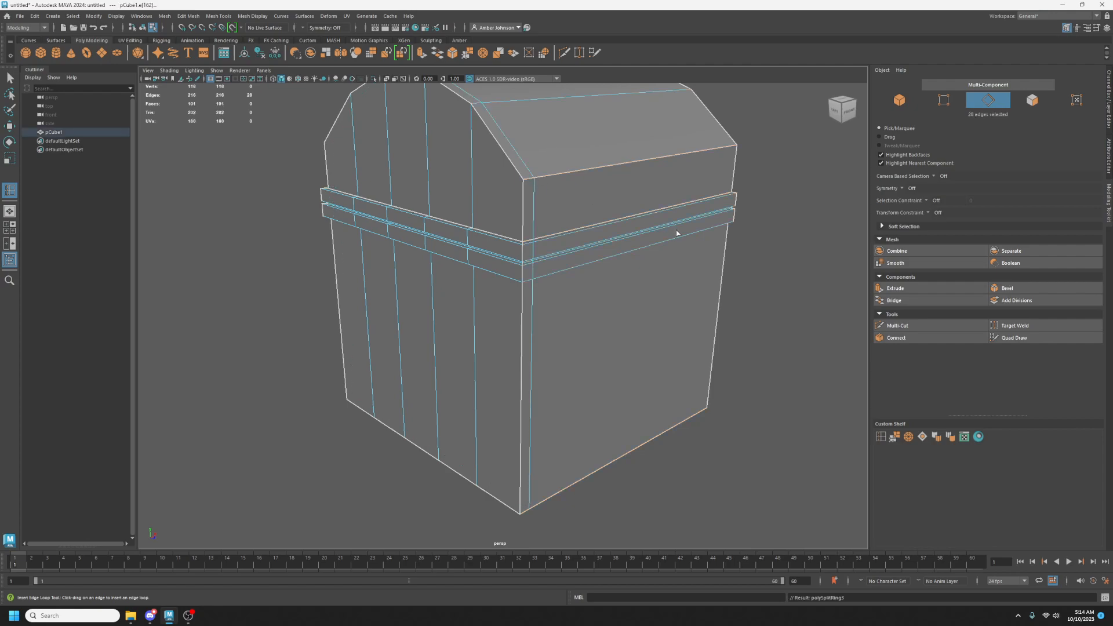
# Set the X position of the new edge loop beside the left end to -49.
pyautogui.press('w')
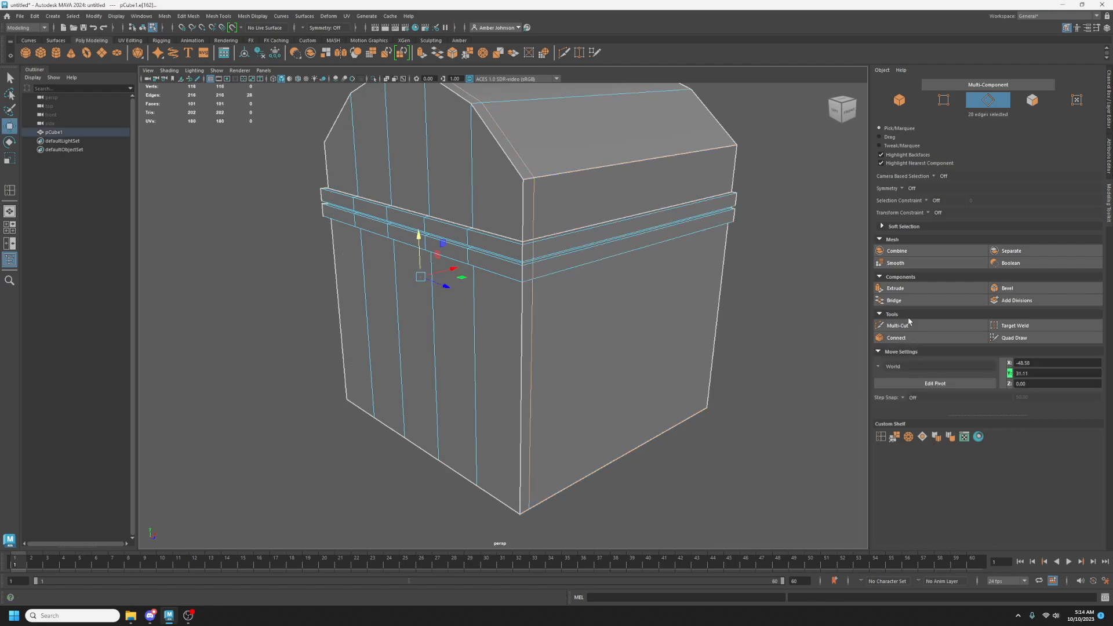
pyautogui.click(1049, 364)
pyautogui.write('-48')
pyautogui.press('Return')
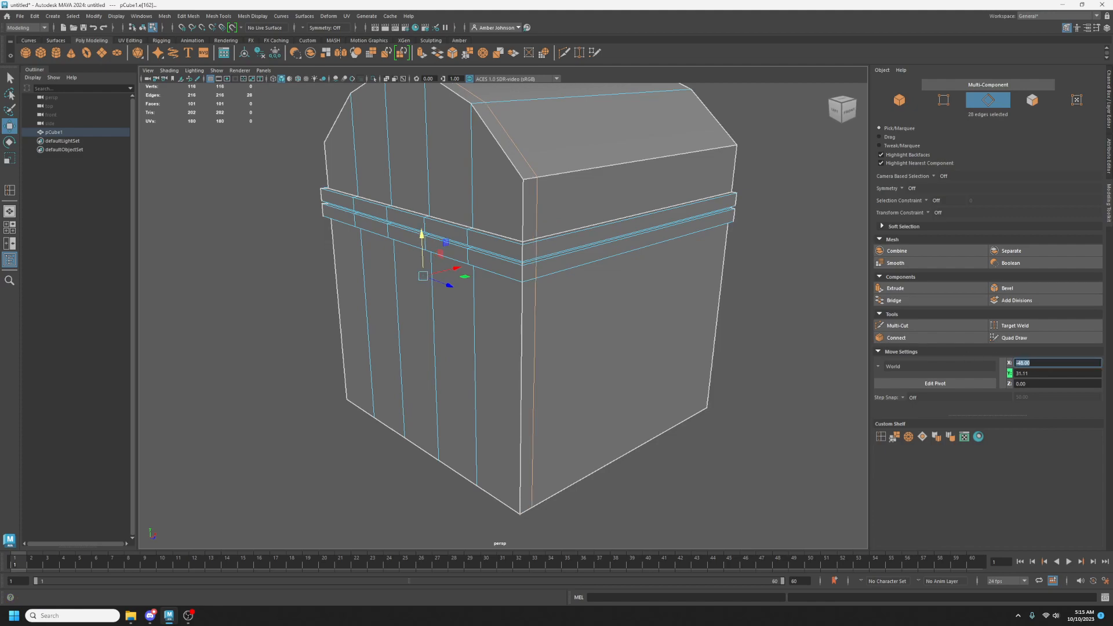
pyautogui.keyDown('alt'); pyautogui.moveTo(721, 342); pyautogui.dragTo(651, 350); pyautogui.keyUp('alt')
pyautogui.click(1072, 363)
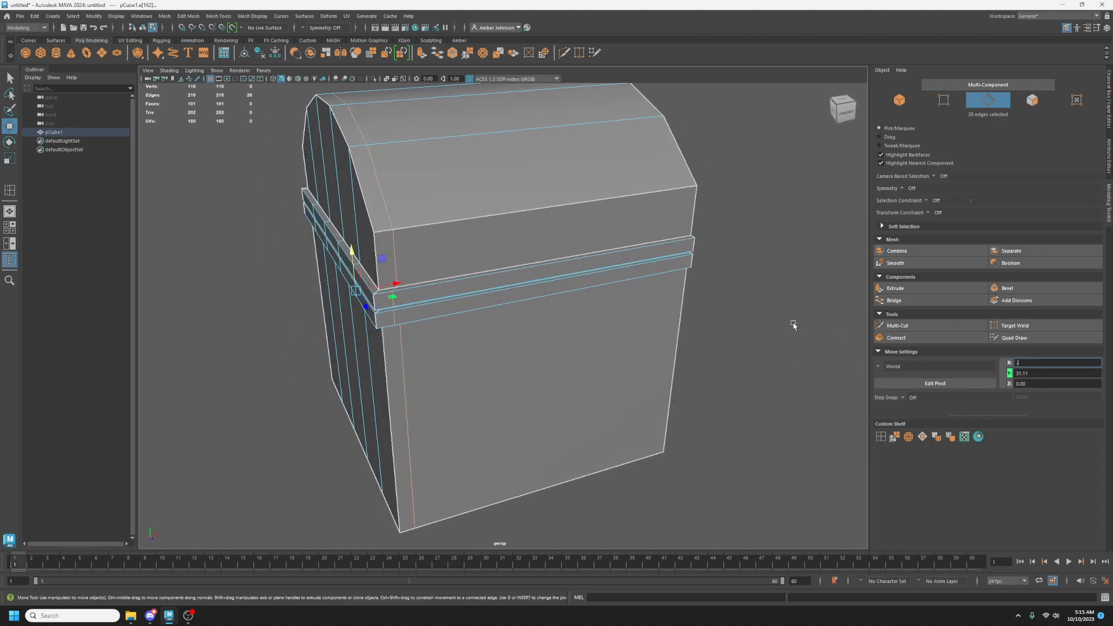
pyautogui.press('Return')
pyautogui.keyDown('alt'); pyautogui.moveTo(584, 283); pyautogui.dragTo(561, 267); pyautogui.keyUp('alt')
pyautogui.keyDown('alt'); pyautogui.moveTo(733, 274); pyautogui.dragTo(696, 281); pyautogui.keyUp('alt')
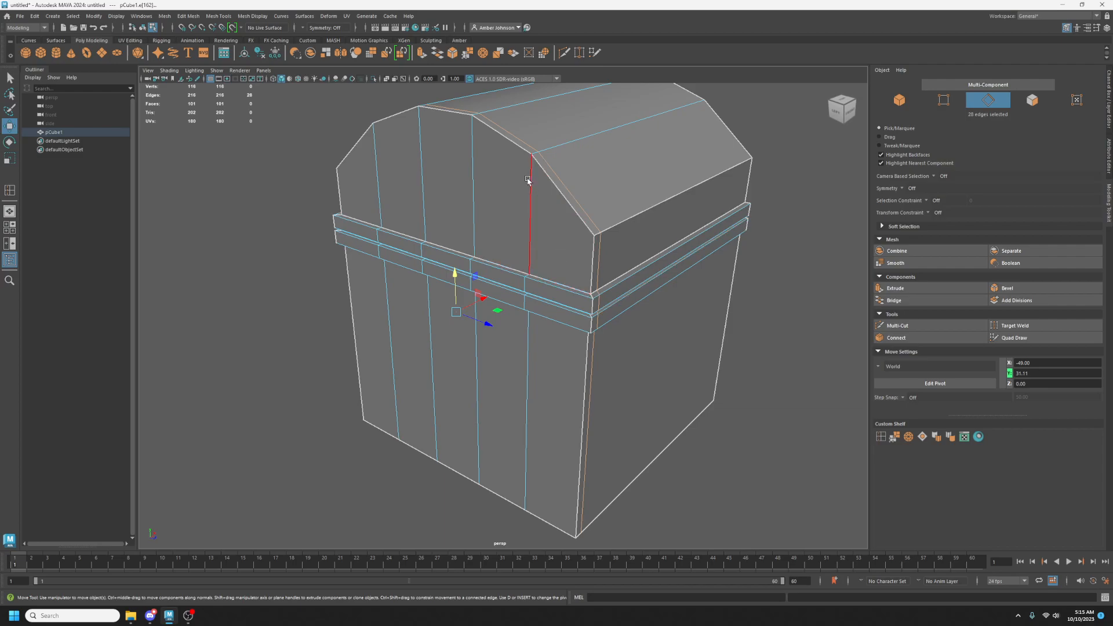
pyautogui.click(1033, 100)
pyautogui.click(550, 221)
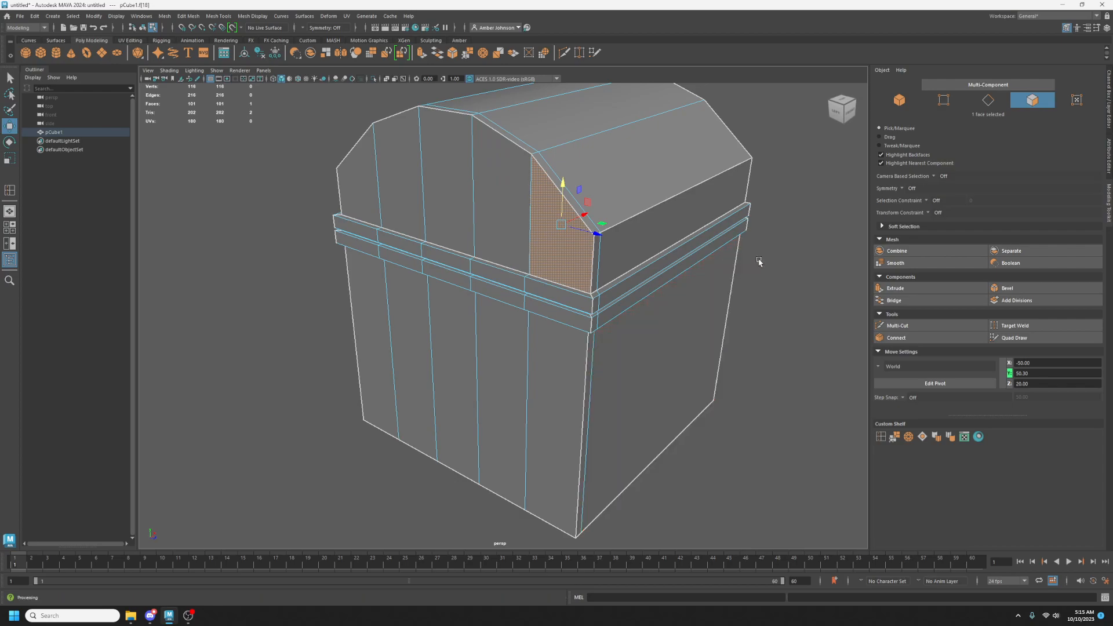
pyautogui.click(793, 238)
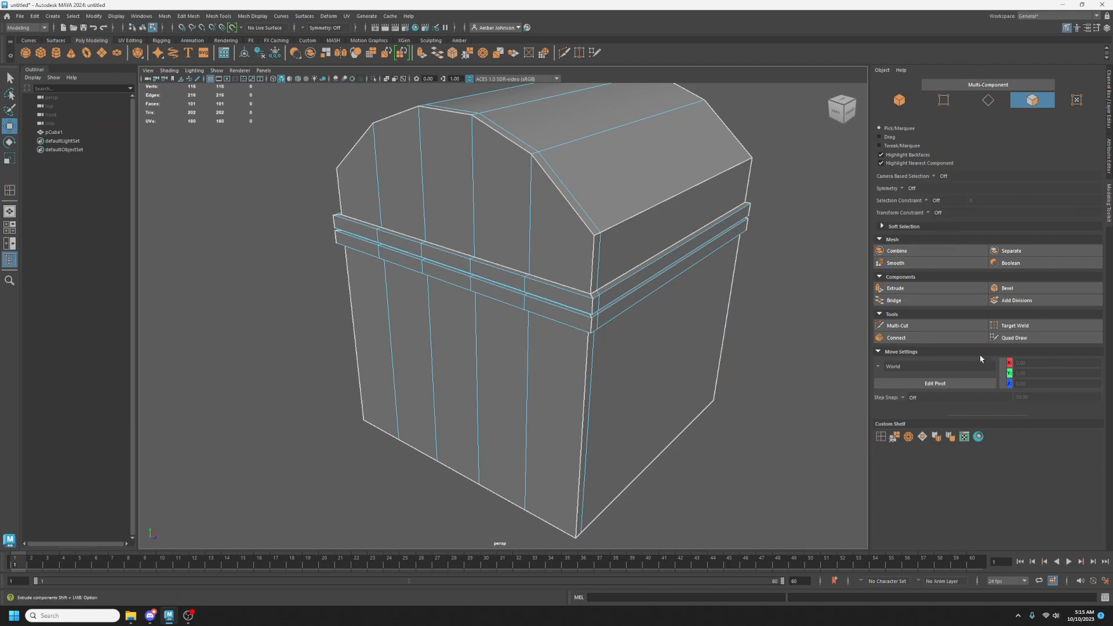
# Insert edge loops along the chest's length, one close to the front corner and one close to the back corner.
pyautogui.click(879, 437)
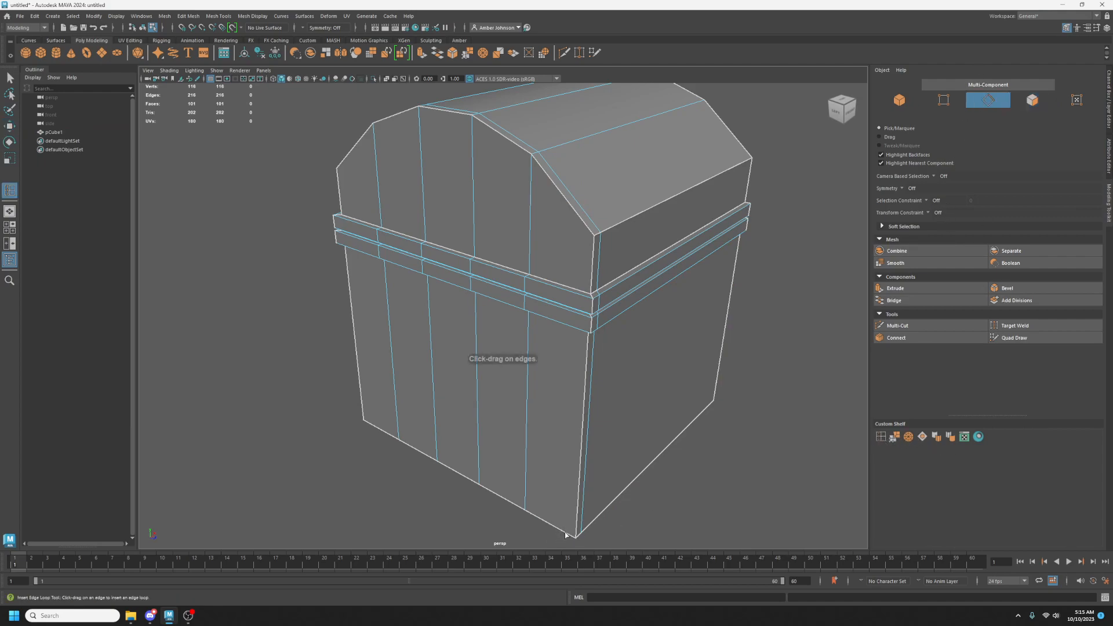
pyautogui.click(567, 534)
pyautogui.moveTo(567, 534); pyautogui.dragTo(571, 538)
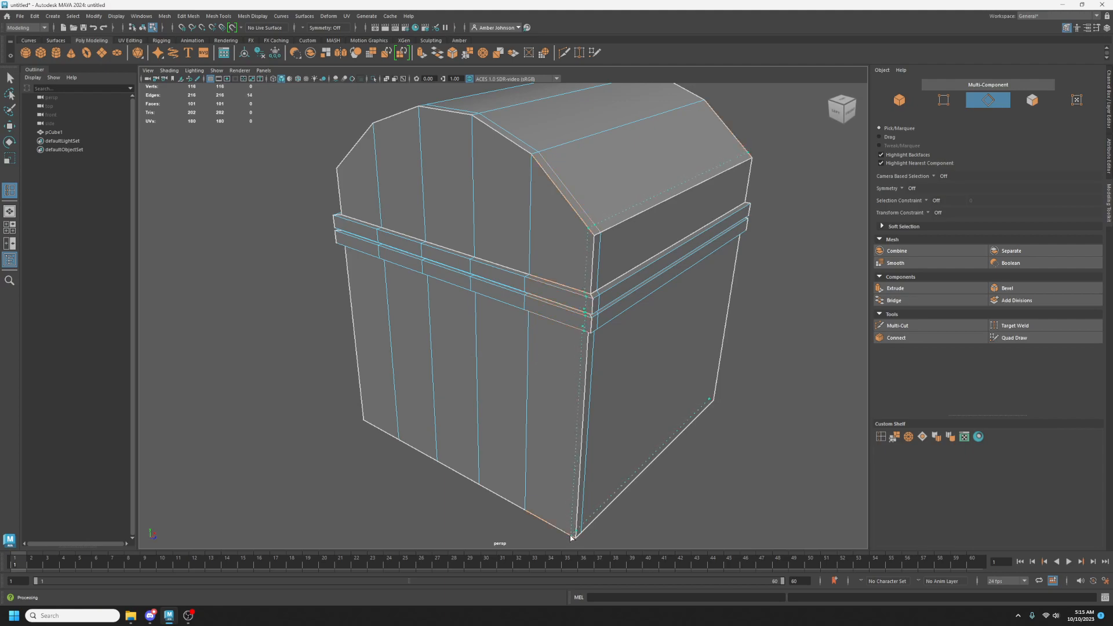
pyautogui.moveTo(570, 537); pyautogui.dragTo(570, 538)
pyautogui.keyDown('alt'); pyautogui.moveTo(464, 456); pyautogui.dragTo(499, 465); pyautogui.keyUp('alt')
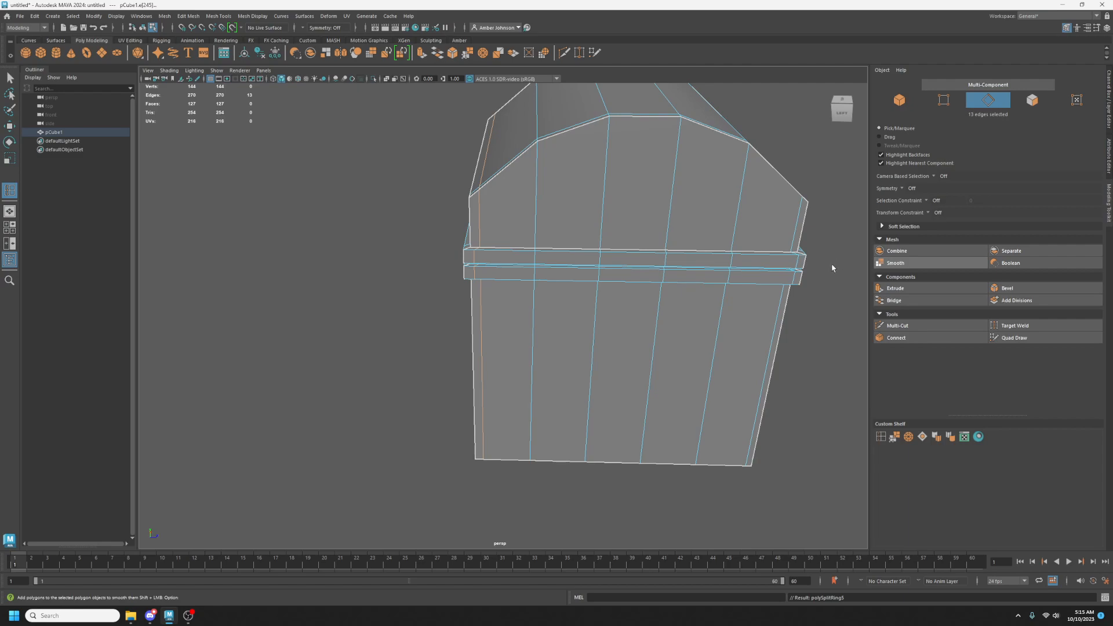
pyautogui.keyDown('alt'); pyautogui.moveTo(837, 365); pyautogui.dragTo(644, 270); pyautogui.keyUp('alt')
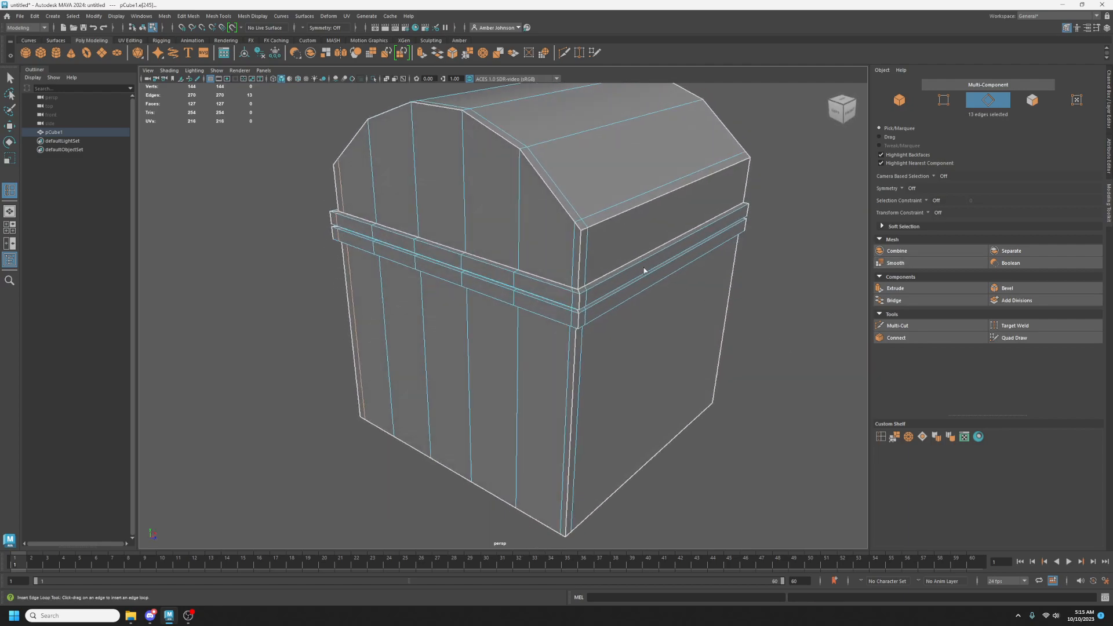
# Insert an edge loop that follows the lid's curved rim across the left end and continues below the lid's front edge.
pyautogui.click(577, 238)
pyautogui.keyDown('alt'); pyautogui.moveTo(577, 238); pyautogui.dragTo(658, 348); pyautogui.keyUp('alt')
pyautogui.keyDown('alt'); pyautogui.moveTo(659, 348); pyautogui.dragTo(640, 411, button='middle'); pyautogui.keyUp('alt')
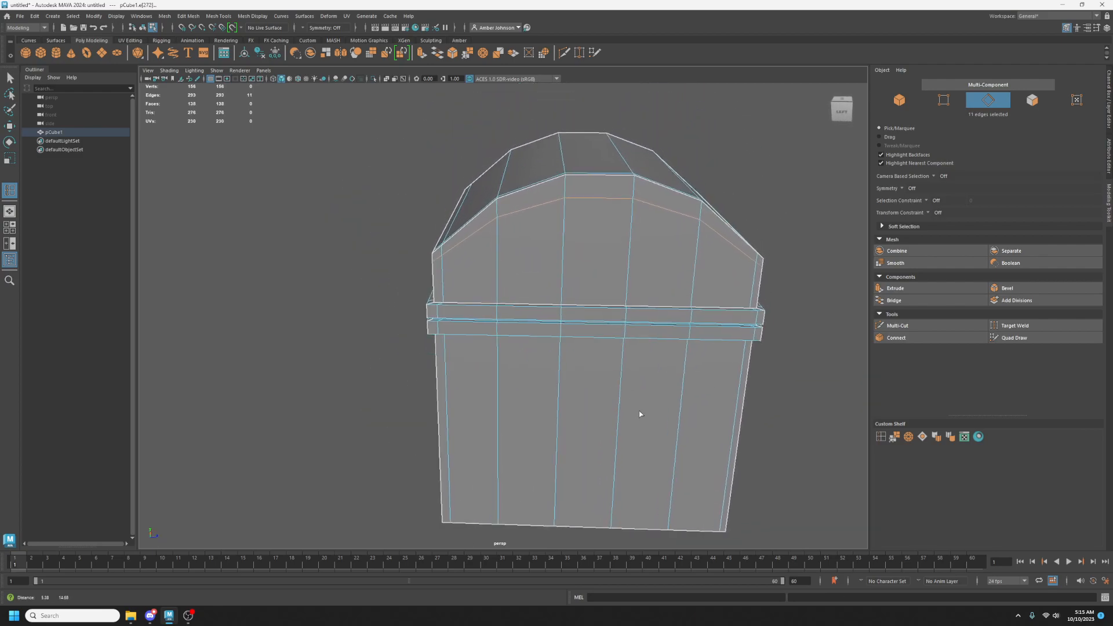
# Set the Y position of the inner loop vertex at Z -15, directly below the lid's rear rim vertex, to 56.60.
pyautogui.press('F9')
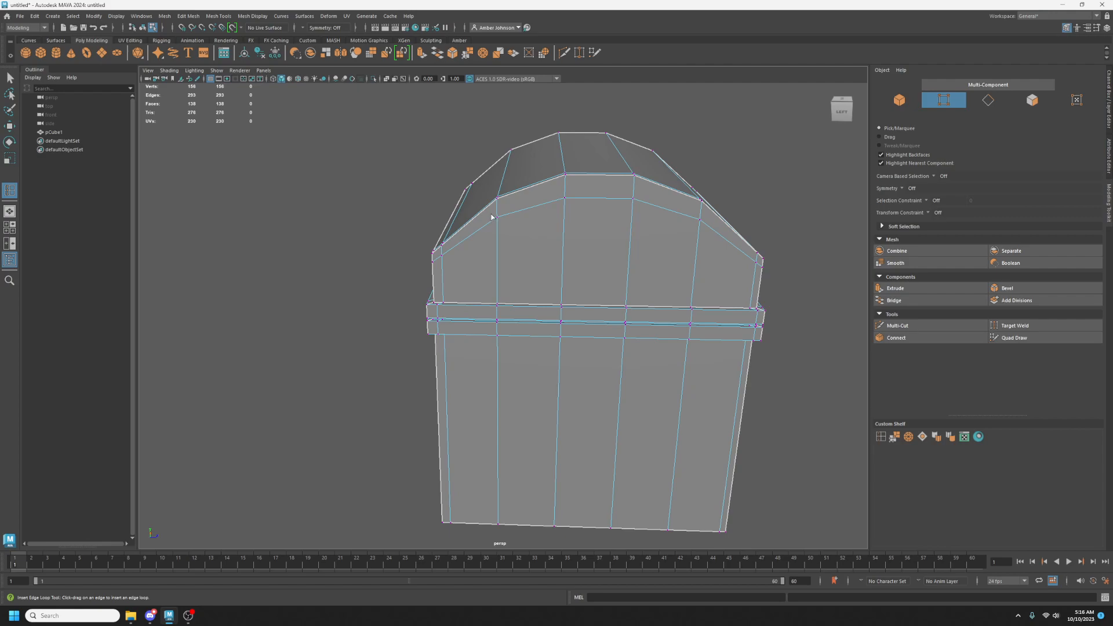
pyautogui.press('w')
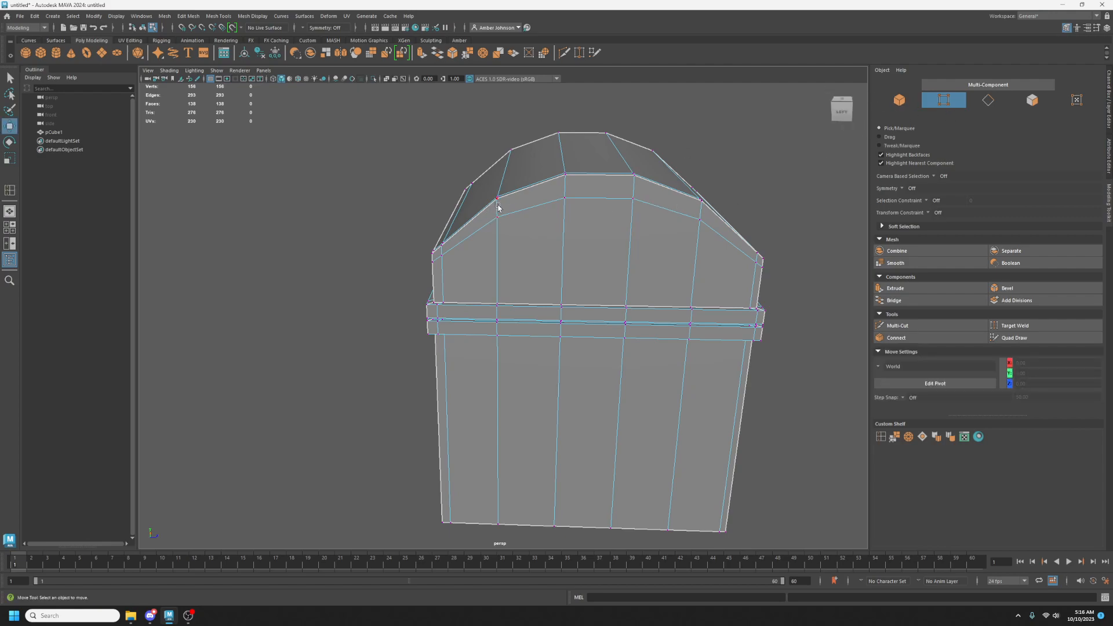
pyautogui.click(498, 200)
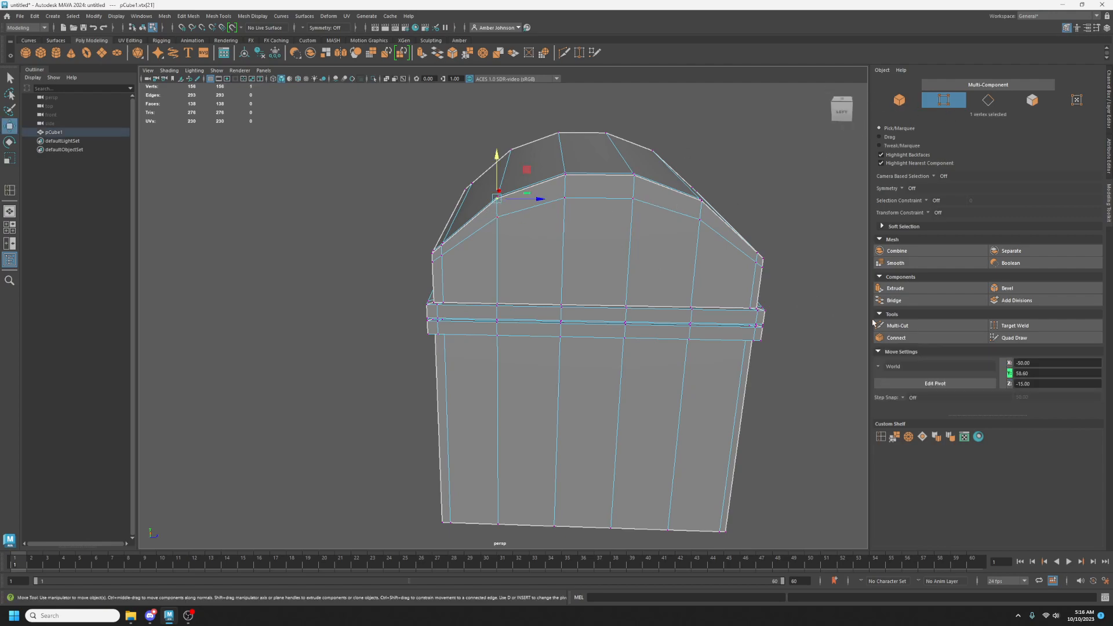
pyautogui.click(1038, 374)
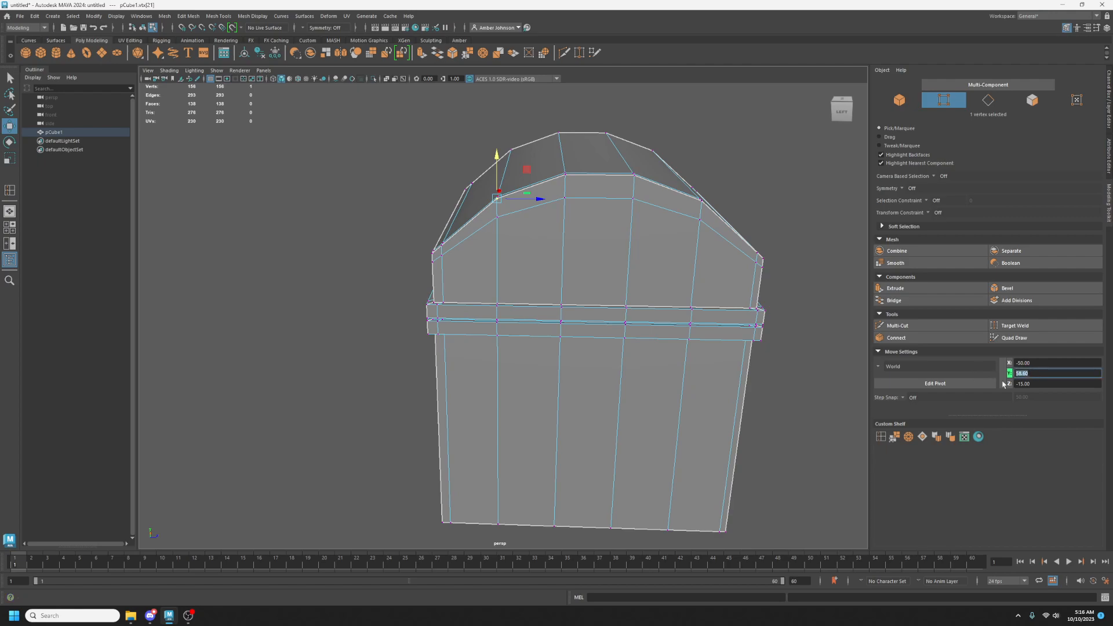
pyautogui.click(498, 218)
pyautogui.click(1043, 373)
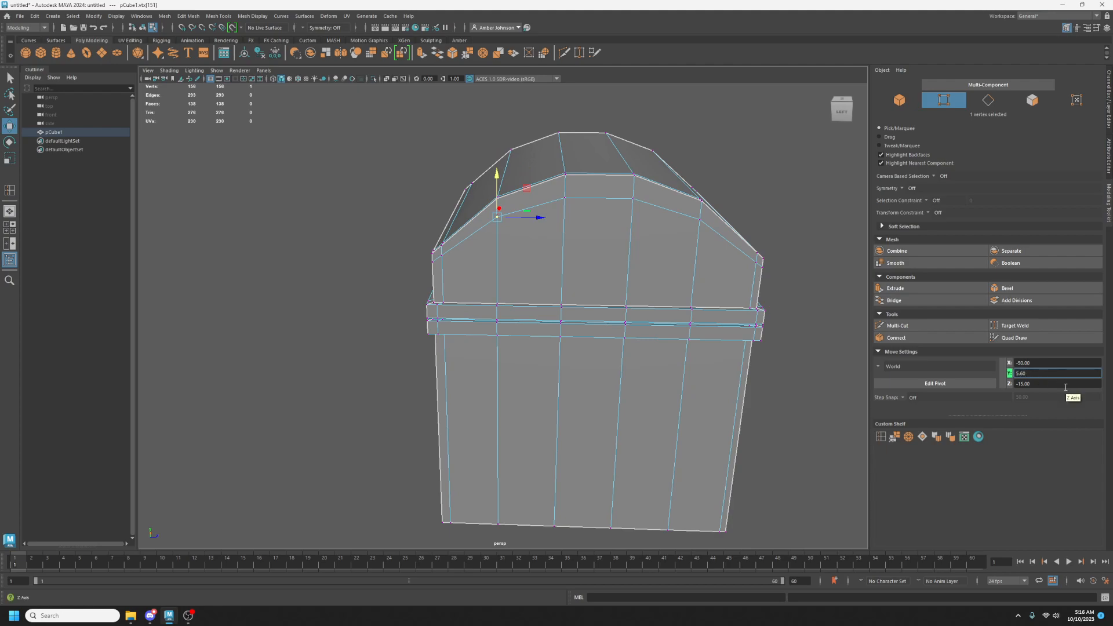
pyautogui.press('Return')
pyautogui.keyDown('alt'); pyautogui.moveTo(730, 313); pyautogui.dragTo(698, 333); pyautogui.keyUp('alt')
pyautogui.click(1024, 374)
pyautogui.write('6')
pyautogui.press('Return')
# Set the Y position of the inner loop vertex at Z -5, below the lid's top rim, to 60.23.
pyautogui.click(470, 203)
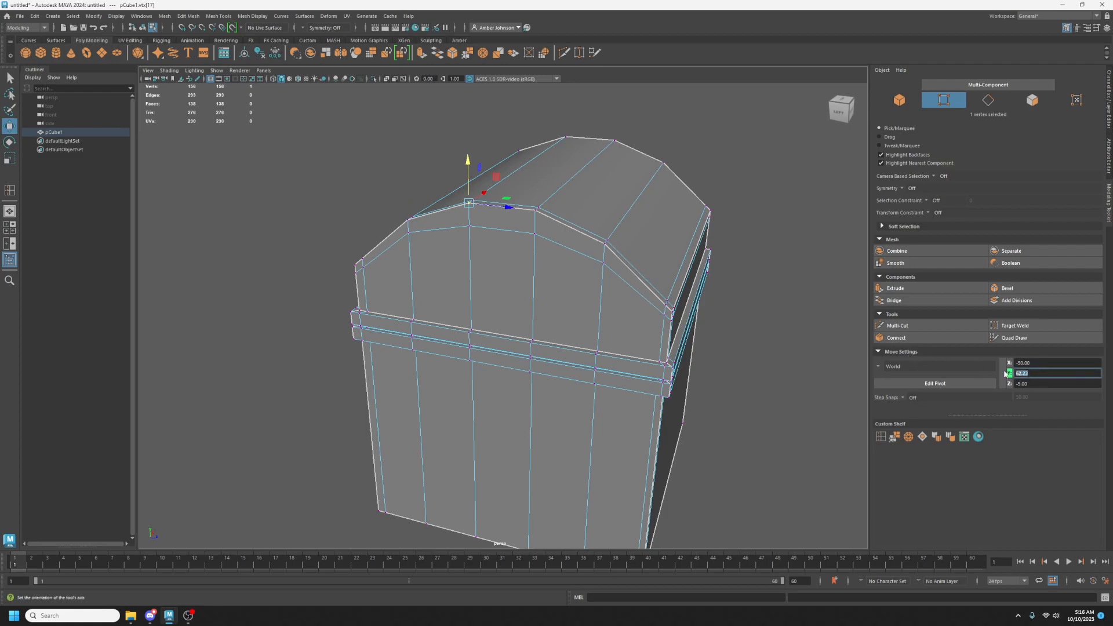
pyautogui.click(469, 225)
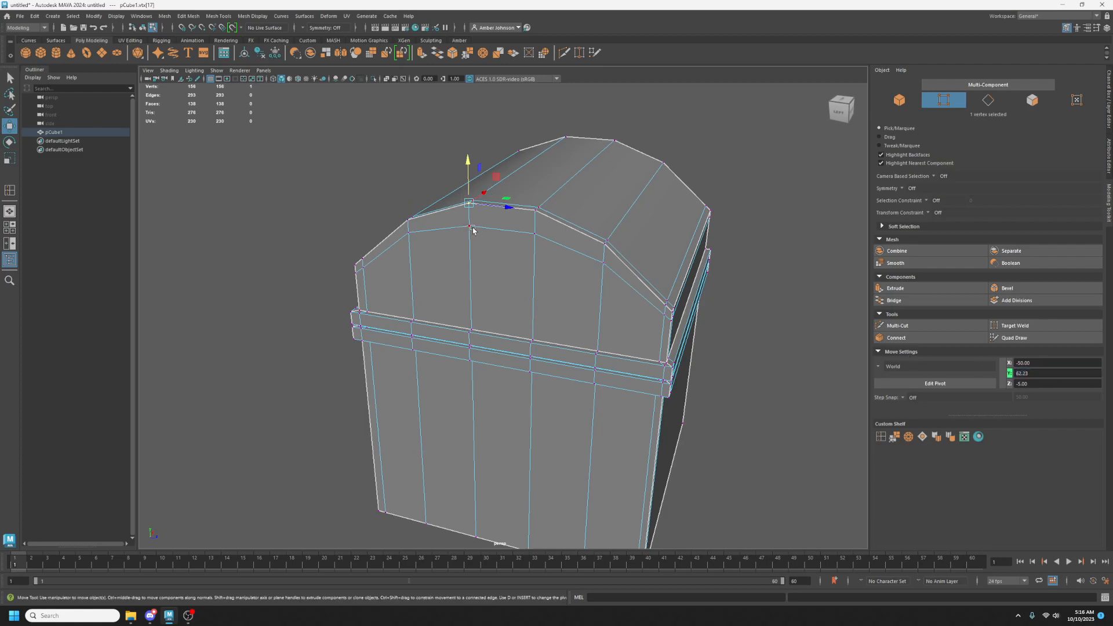
pyautogui.moveTo(1043, 374); pyautogui.dragTo(1002, 370)
pyautogui.write('62.23')
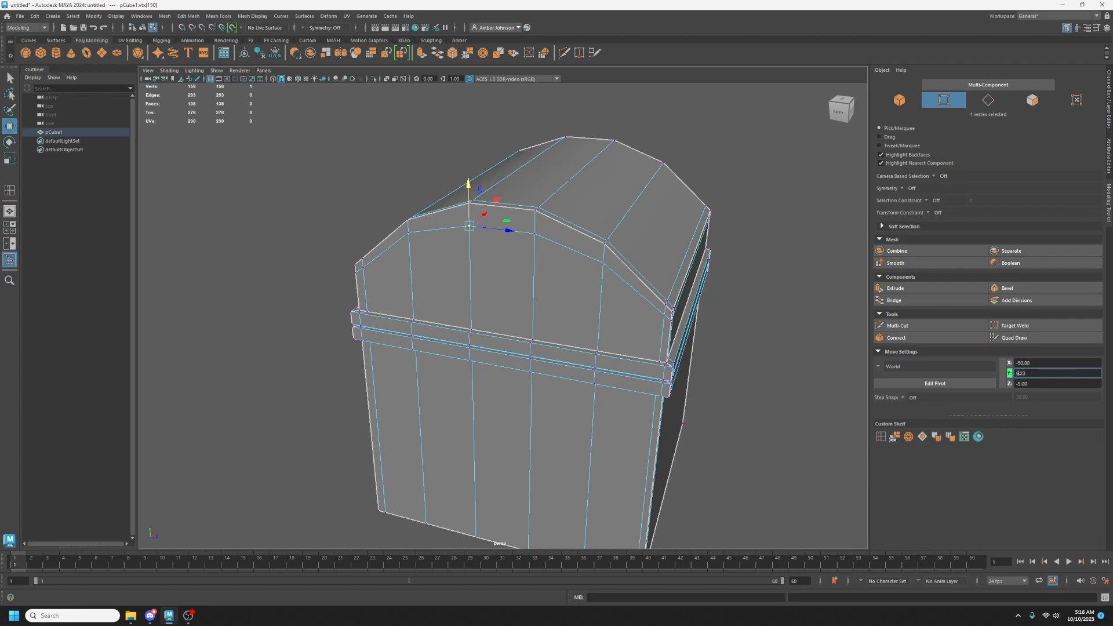
pyautogui.press('Return')
pyautogui.click(534, 233)
pyautogui.click(470, 217)
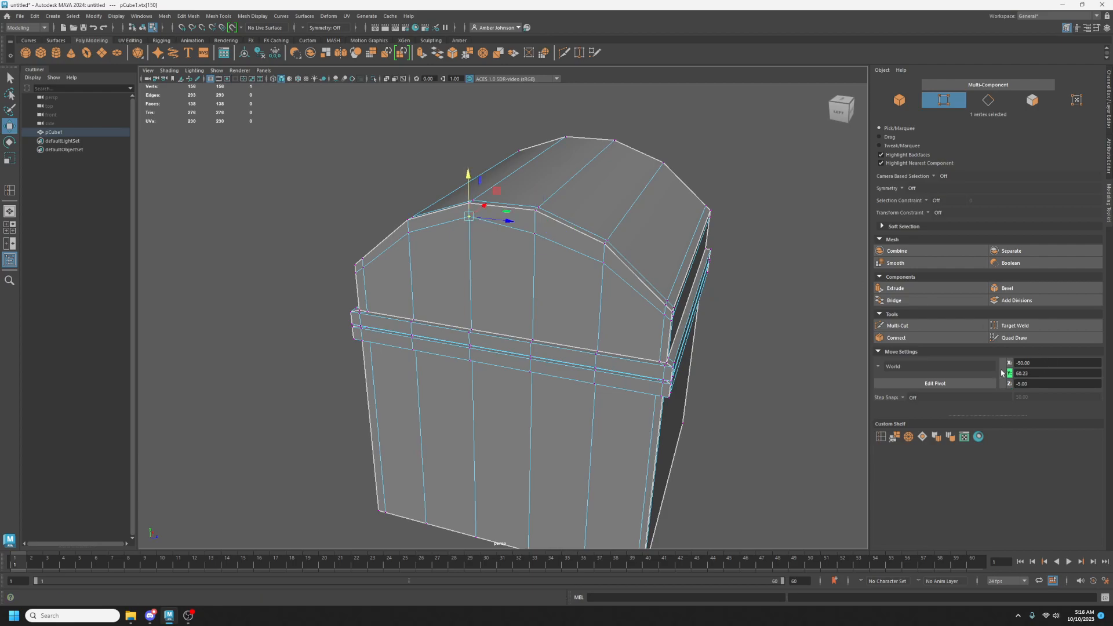
# Match the inner loop vertex at Z 5 to its neighbour by setting its Y position to 60.23.
pyautogui.click(531, 236)
pyautogui.click(1054, 374)
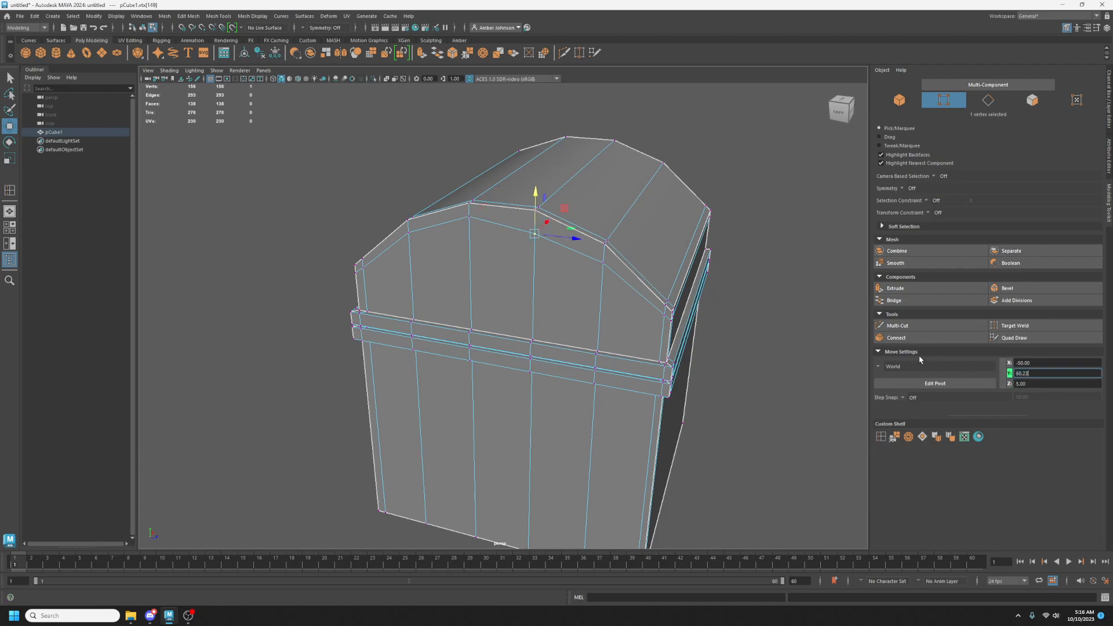
pyautogui.write('60.23')
pyautogui.press('Return')
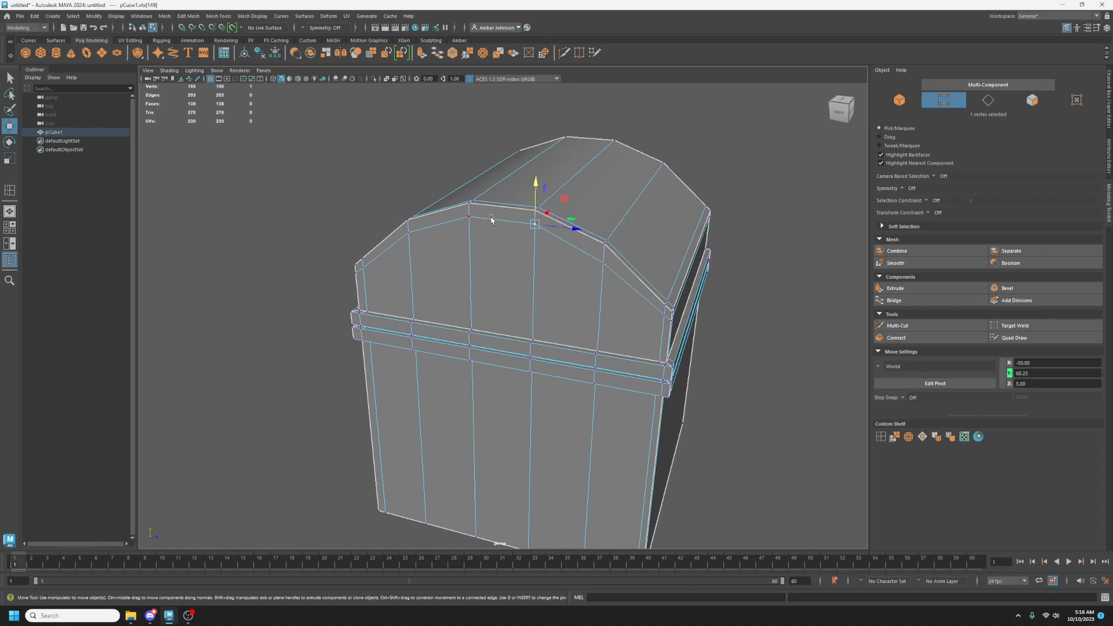
# Copy the Y value of the inner loop vertex at Z -15 to the one at Z 15, setting it to 56.60.
pyautogui.click(406, 233)
pyautogui.click(1054, 374)
pyautogui.click(603, 263)
pyautogui.click(1054, 374)
pyautogui.press('Return')
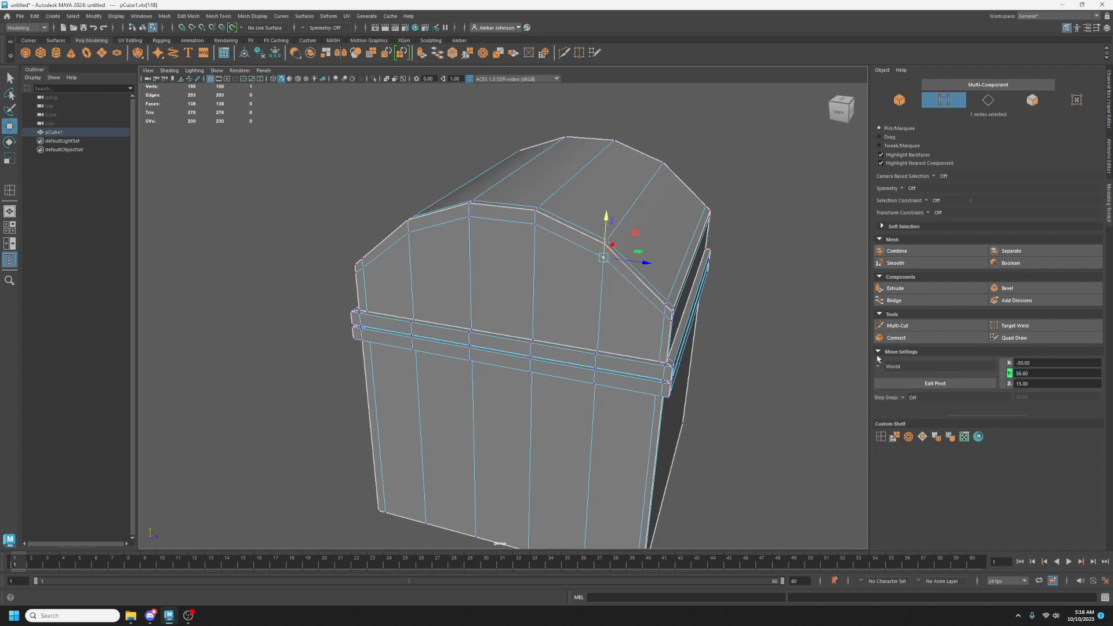
# Extrude the five lid end panel faces inside the rim inward to X -49.50.
pyautogui.keyDown('alt'); pyautogui.moveTo(440, 271); pyautogui.dragTo(530, 294); pyautogui.keyUp('alt')
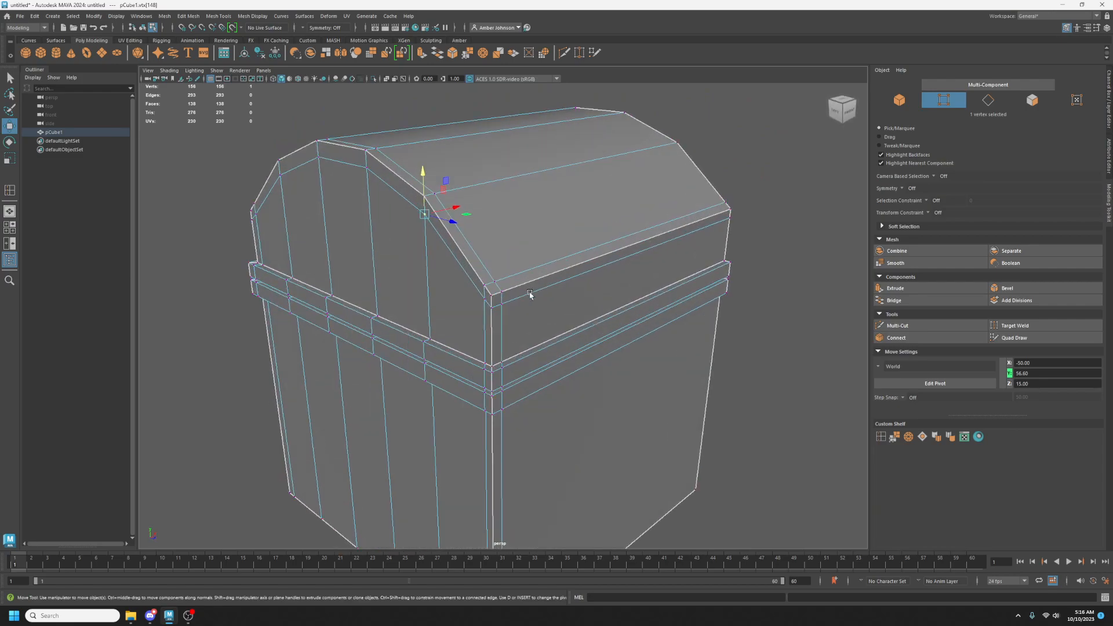
pyautogui.keyDown('alt'); pyautogui.moveTo(606, 324); pyautogui.dragTo(621, 326); pyautogui.keyUp('alt')
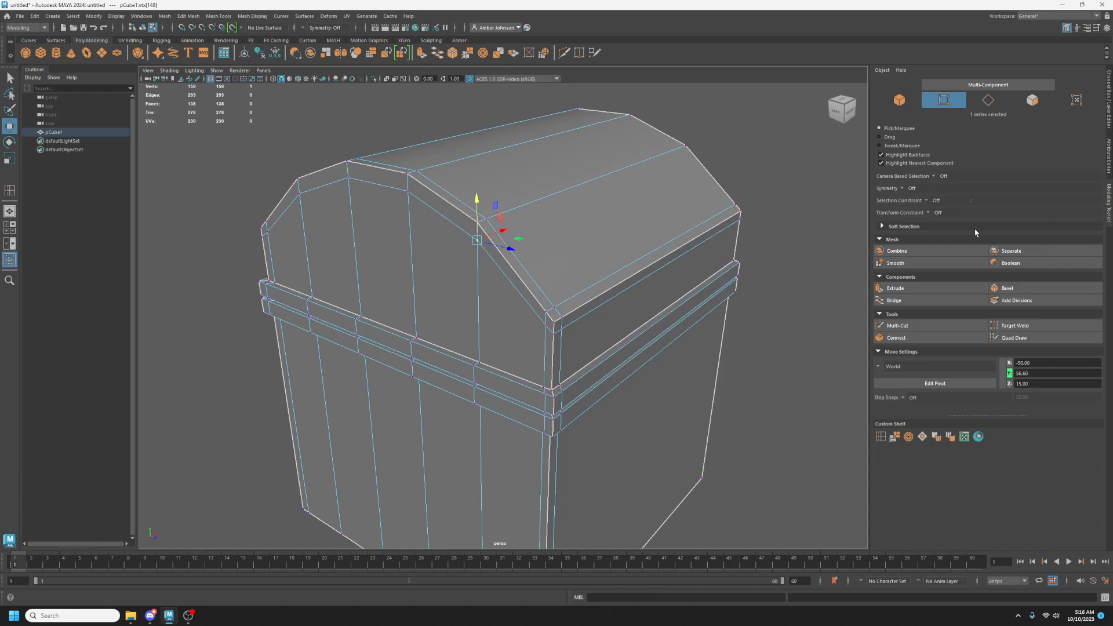
pyautogui.click(1032, 100)
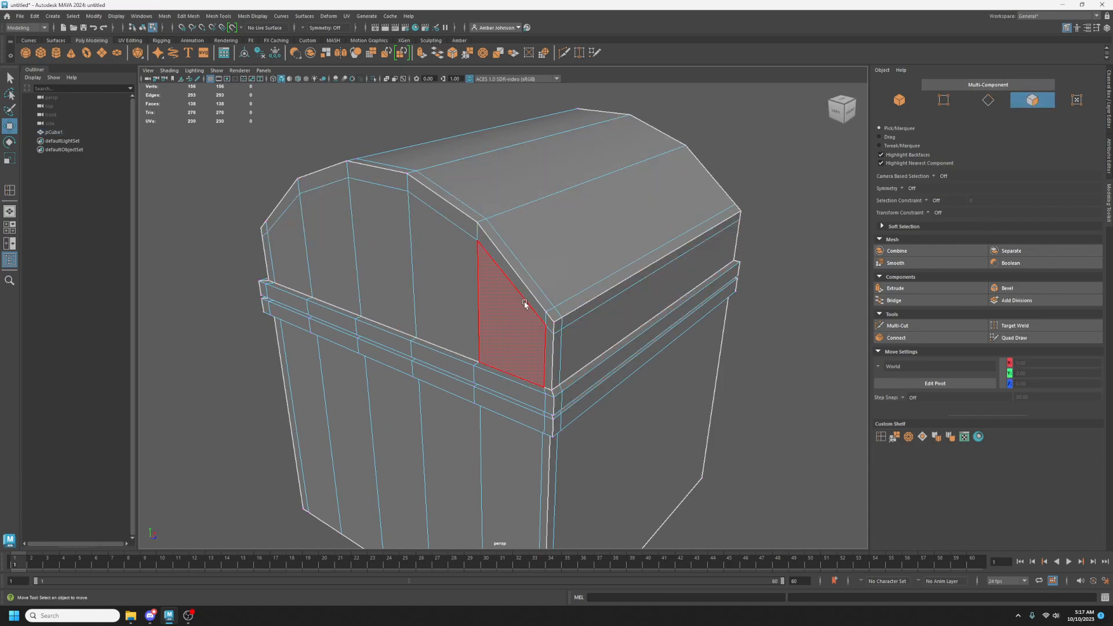
pyautogui.click(301, 248)
pyautogui.keyDown('shift'); pyautogui.click(341, 283); pyautogui.keyUp('shift')
pyautogui.keyDown('shift'); pyautogui.click(385, 288); pyautogui.keyUp('shift')
pyautogui.keyDown('shift'); pyautogui.click(443, 301); pyautogui.keyUp('shift')
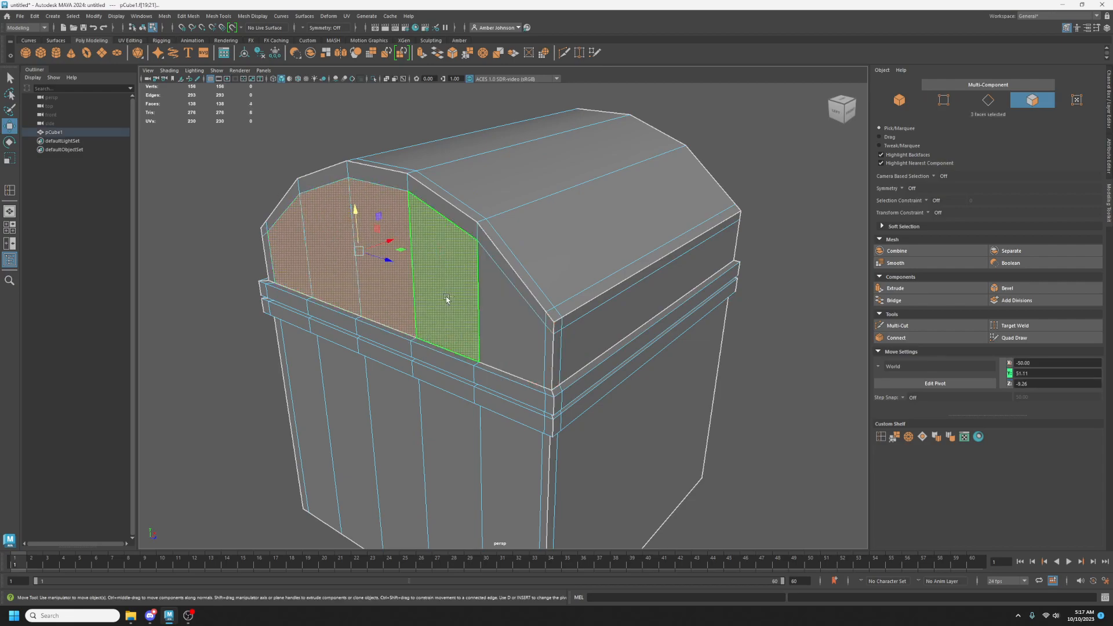
pyautogui.keyDown('shift'); pyautogui.click(517, 326); pyautogui.keyUp('shift')
pyautogui.scroll(2, 422, 247)
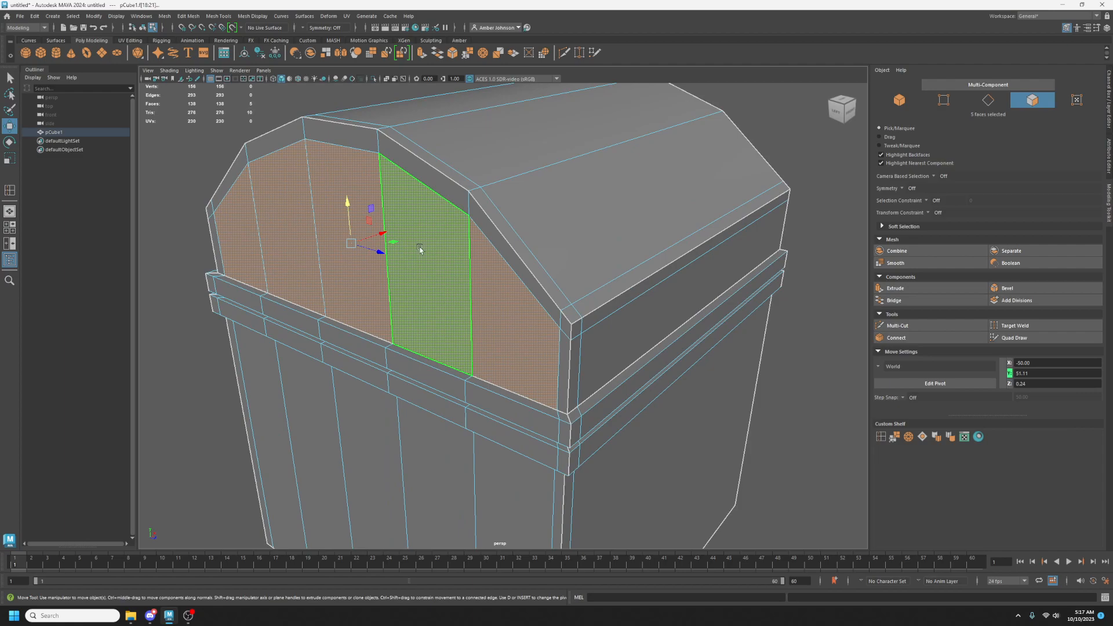
pyautogui.keyDown('alt'); pyautogui.moveTo(419, 248); pyautogui.dragTo(443, 260, button='middle'); pyautogui.keyUp('alt')
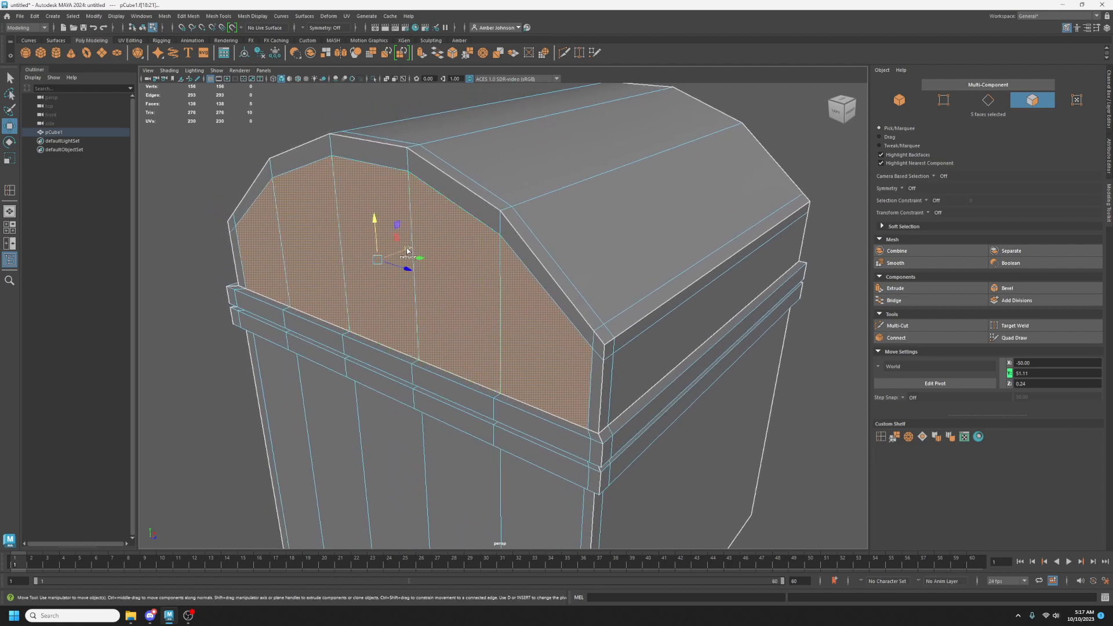
pyautogui.keyDown('shift'); pyautogui.moveTo(407, 250); pyautogui.dragTo(412, 248); pyautogui.keyUp('shift')
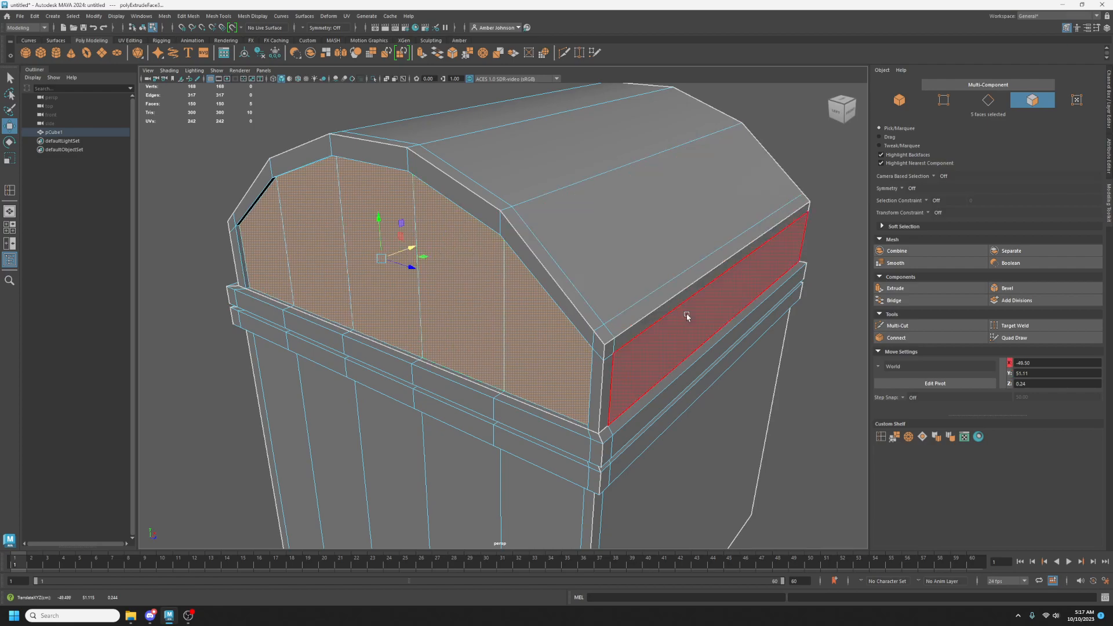
# Extrude the tall rectangular face on the lid's front, just above the band, inward to Z 24.34.
pyautogui.click(676, 334)
pyautogui.keyDown('alt'); pyautogui.moveTo(723, 399); pyautogui.dragTo(674, 320); pyautogui.keyUp('alt')
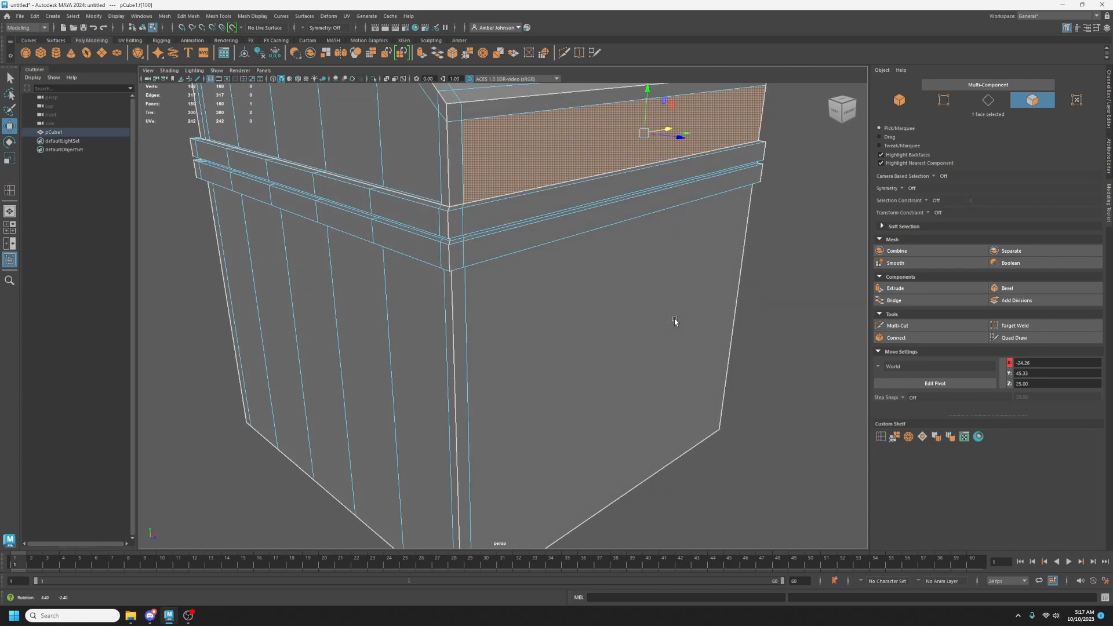
pyautogui.scroll(-2, 673, 320)
pyautogui.keyDown('alt'); pyautogui.moveTo(595, 251); pyautogui.dragTo(565, 244); pyautogui.keyUp('alt')
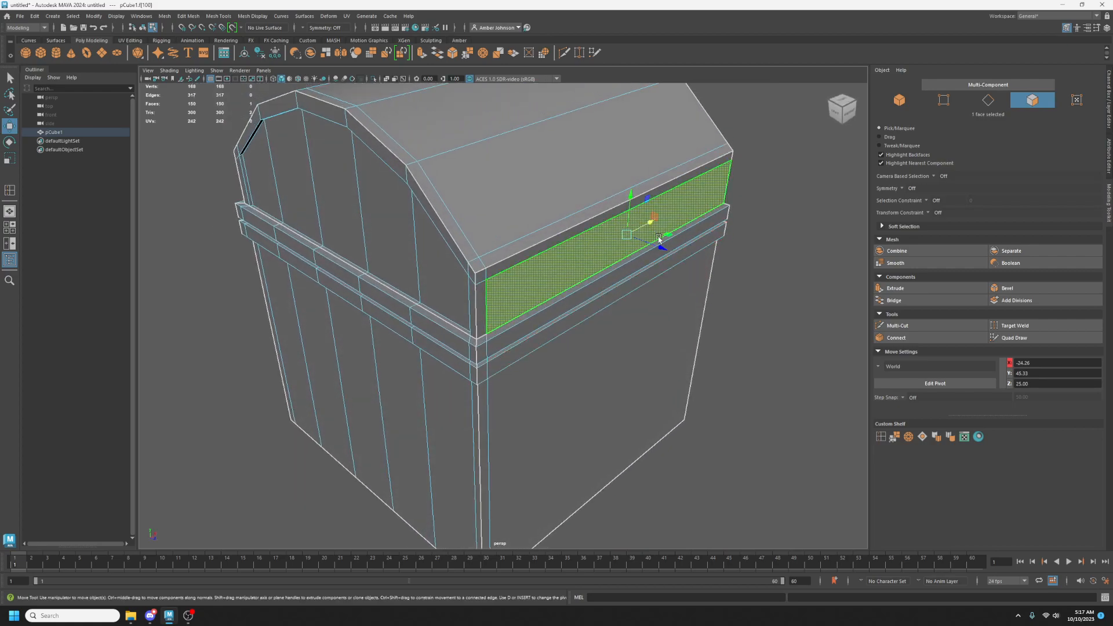
pyautogui.keyDown('shift'); pyautogui.moveTo(665, 250); pyautogui.dragTo(660, 250); pyautogui.keyUp('shift')
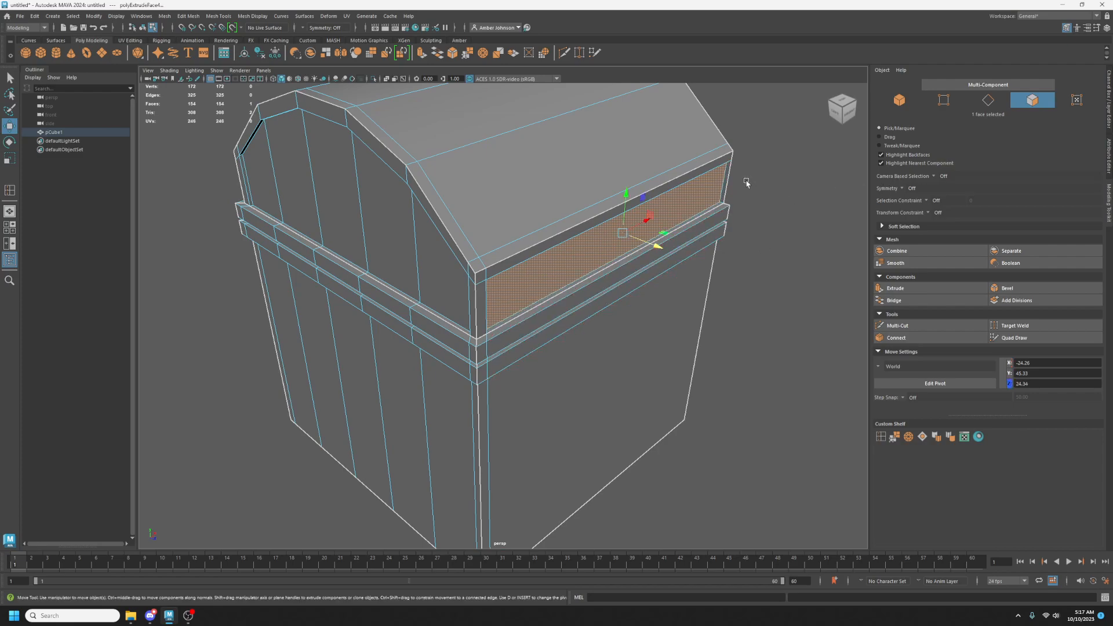
# Delete the narrow side face of the front lid recess at the chest's open cut side.
pyautogui.keyDown('alt'); pyautogui.moveTo(746, 193); pyautogui.dragTo(693, 280); pyautogui.keyUp('alt')
pyautogui.scroll(5, 722, 168)
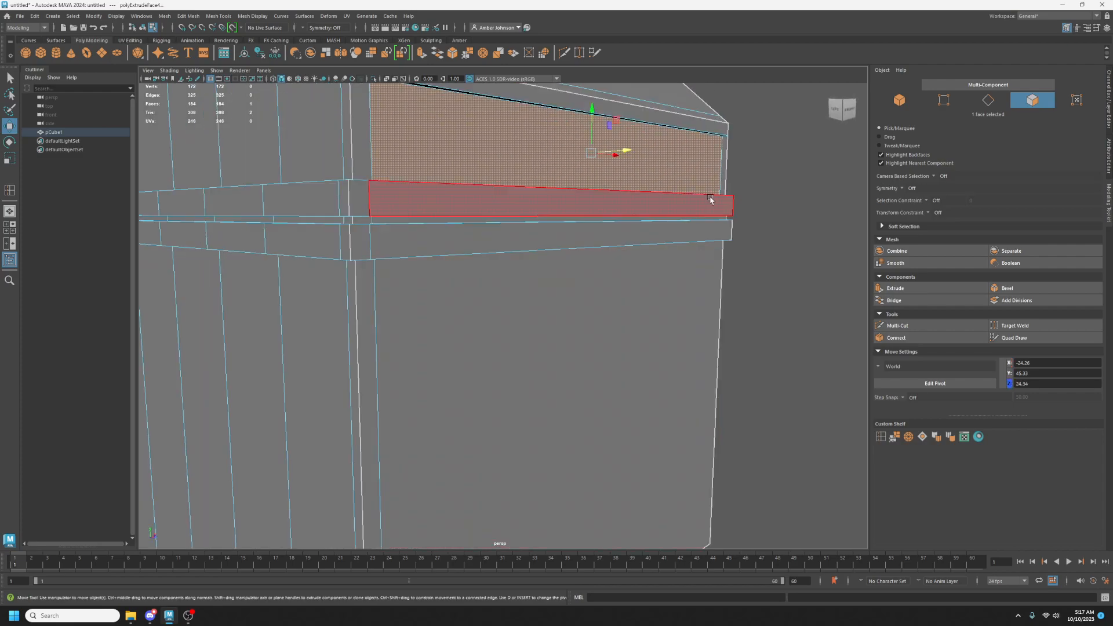
pyautogui.click(723, 168)
pyautogui.press('Delete')
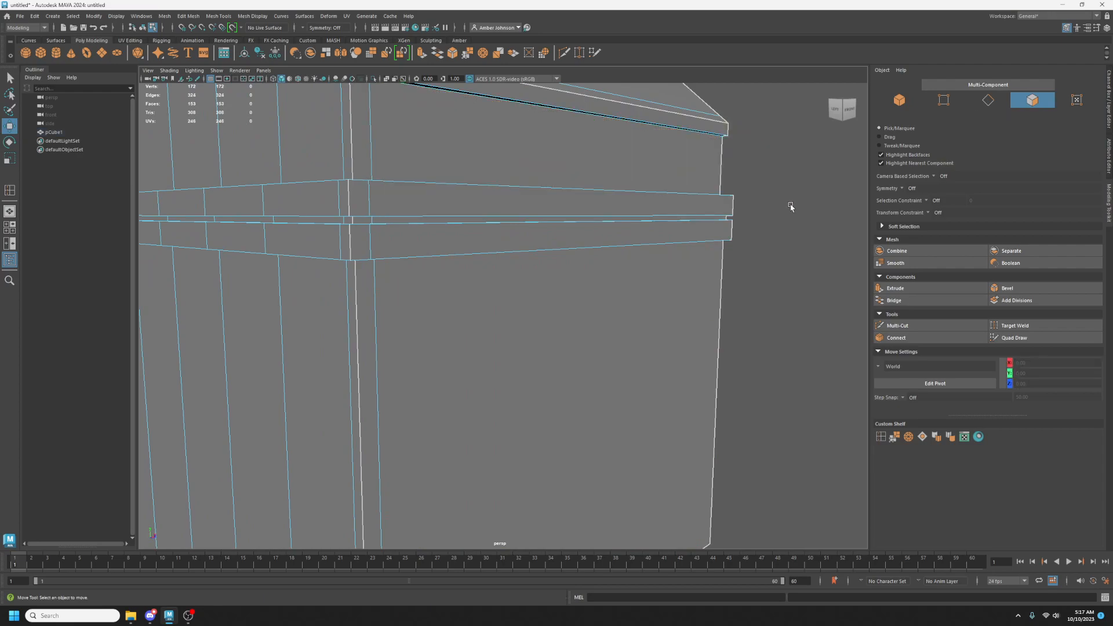
# Extrude the lid's rear face above the band inward to Z -24.43 and delete its narrow face at the open cut side.
pyautogui.scroll(-5, 412, 315)
pyautogui.keyDown('alt'); pyautogui.moveTo(412, 316); pyautogui.dragTo(531, 318); pyautogui.keyUp('alt')
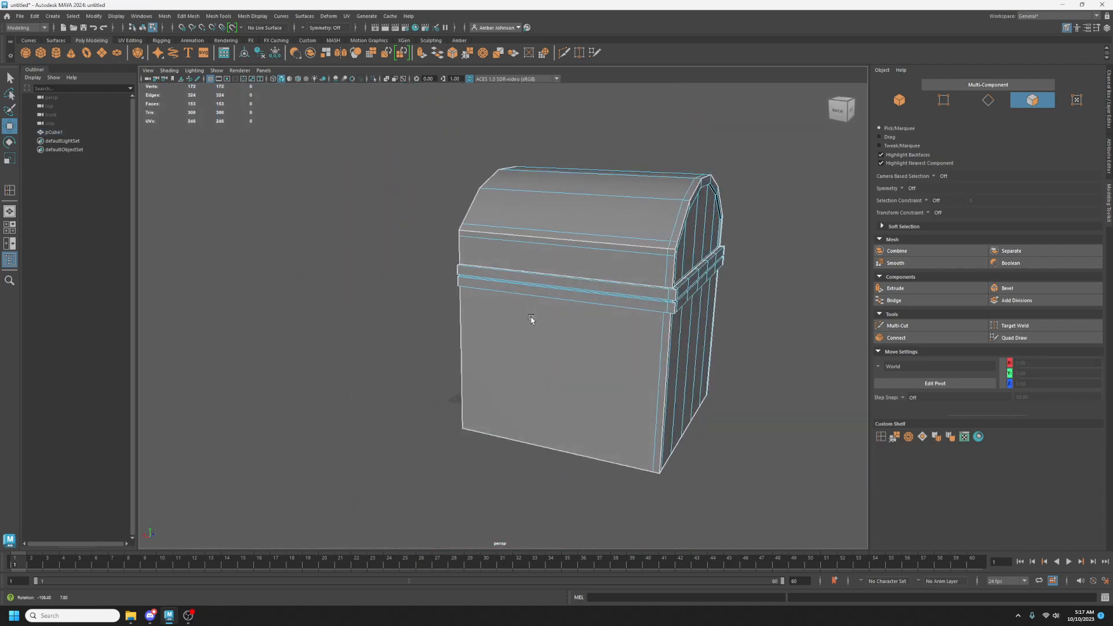
pyautogui.scroll(5, 528, 266)
pyautogui.click(540, 261)
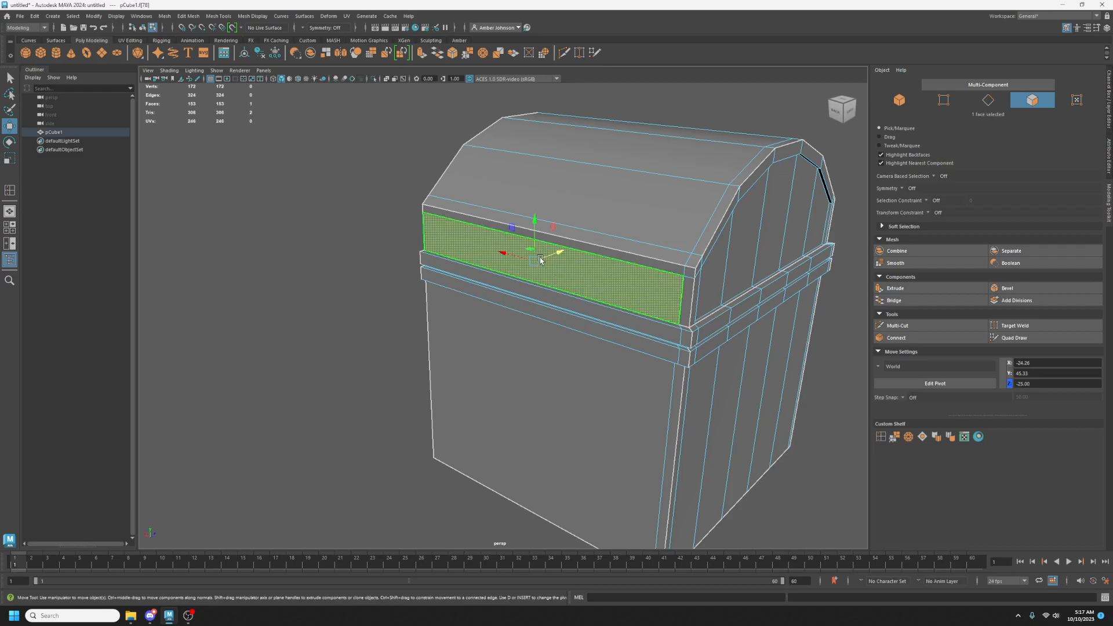
pyautogui.scroll(3, 541, 261)
pyautogui.keyDown('alt'); pyautogui.moveTo(541, 260); pyautogui.dragTo(566, 251); pyautogui.keyUp('alt')
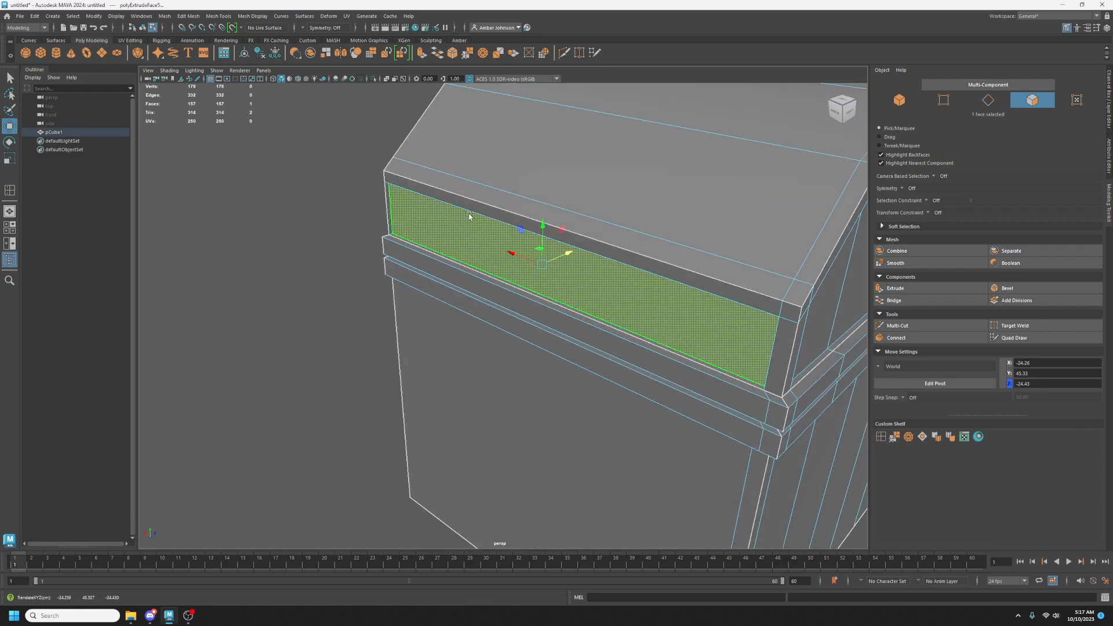
pyautogui.click(385, 203)
pyautogui.press('Delete')
# Insert an edge loop around the chest body near its base and set its Y position to 2.
pyautogui.scroll(-5, 388, 208)
pyautogui.keyDown('alt'); pyautogui.moveTo(561, 300); pyautogui.dragTo(591, 365); pyautogui.keyUp('alt')
pyautogui.click(595, 362)
pyautogui.keyDown('alt'); pyautogui.moveTo(534, 405); pyautogui.dragTo(539, 428); pyautogui.keyUp('alt')
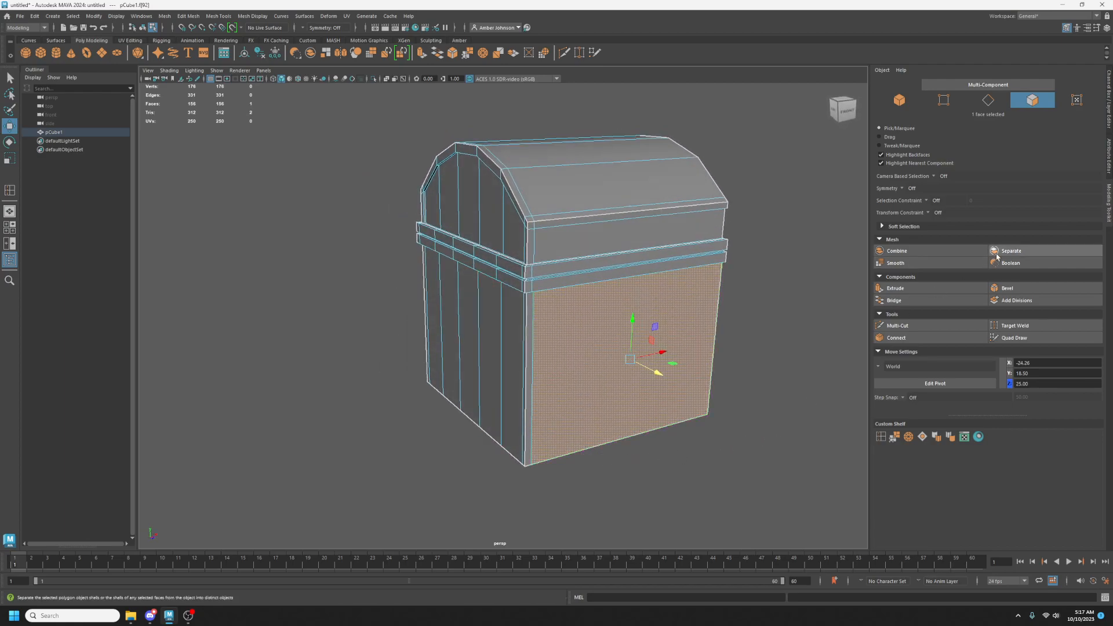
pyautogui.click(900, 100)
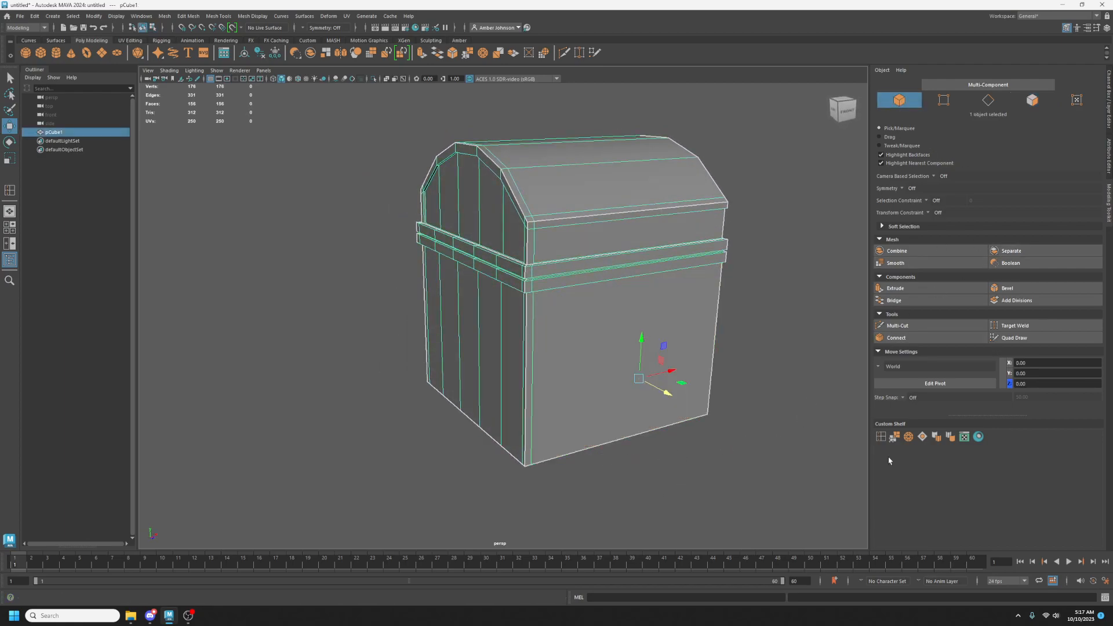
pyautogui.click(881, 439)
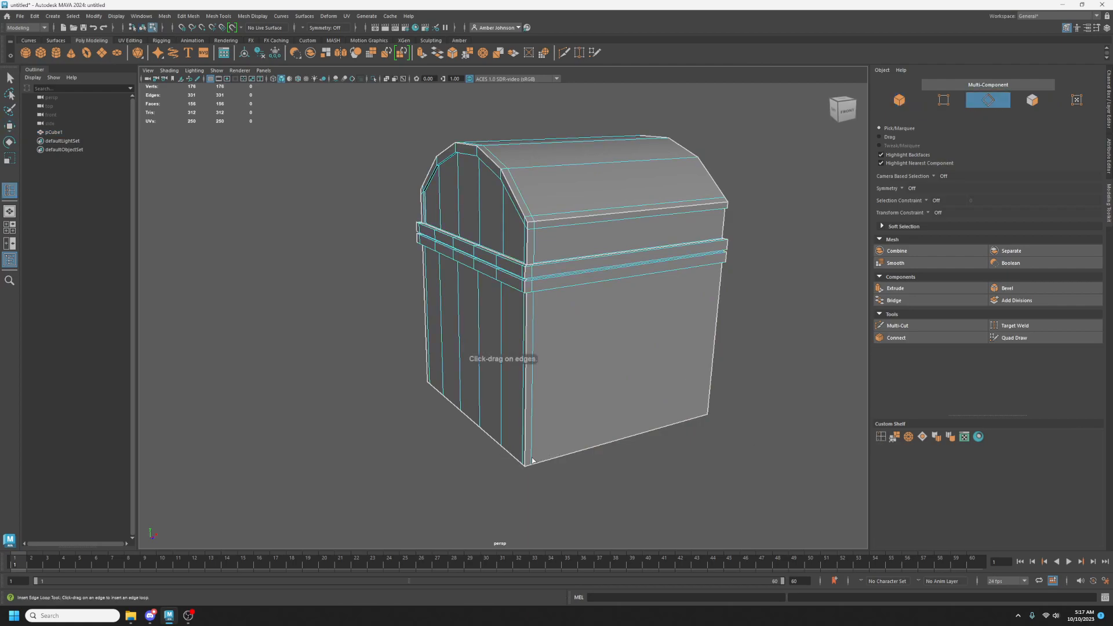
pyautogui.click(531, 458)
pyautogui.press('w')
pyautogui.click(1035, 376)
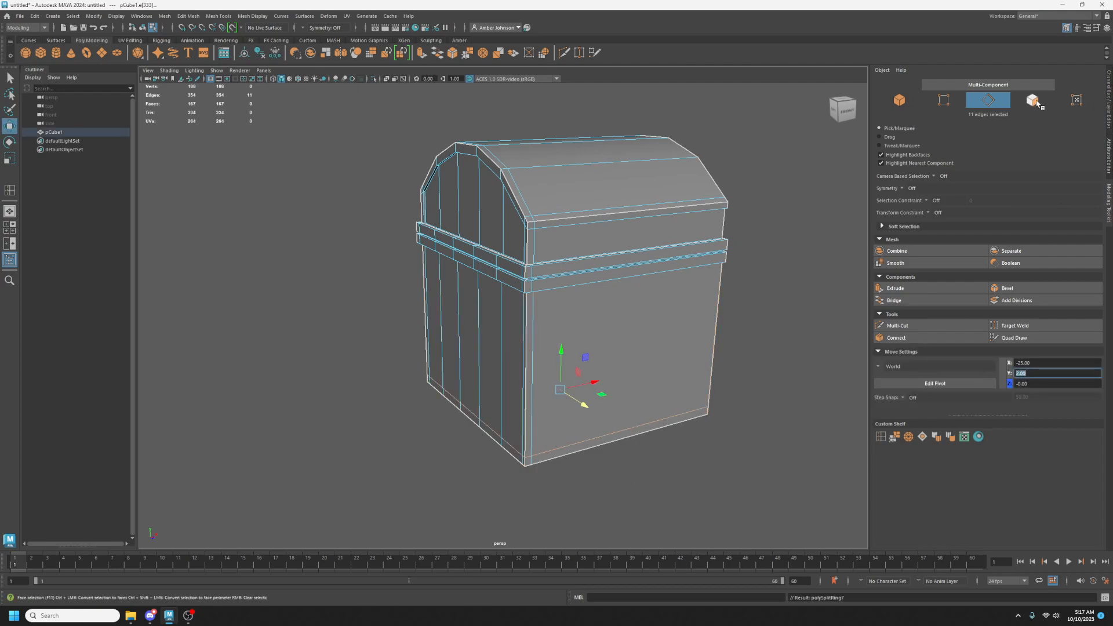
# Extrude the front body face inward to about Z 24.5 and delete its narrow face at the open cut side.
pyautogui.press('F11')
pyautogui.click(551, 370)
pyautogui.scroll(3, 727, 412)
pyautogui.keyDown('shift'); pyautogui.moveTo(717, 387); pyautogui.dragTo(718, 388); pyautogui.keyUp('shift')
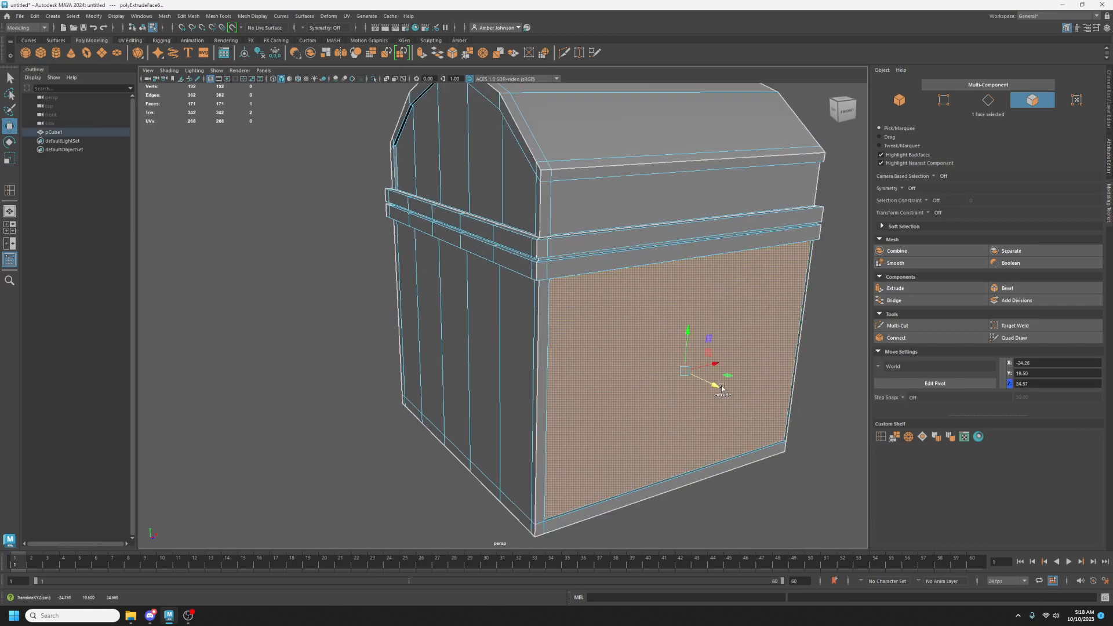
pyautogui.click(794, 399)
pyautogui.press('Delete')
# Extrude the five end faces of the body below the band inward to about X -49.6.
pyautogui.keyDown('alt'); pyautogui.moveTo(701, 410); pyautogui.dragTo(626, 406); pyautogui.keyUp('alt')
pyautogui.click(627, 405)
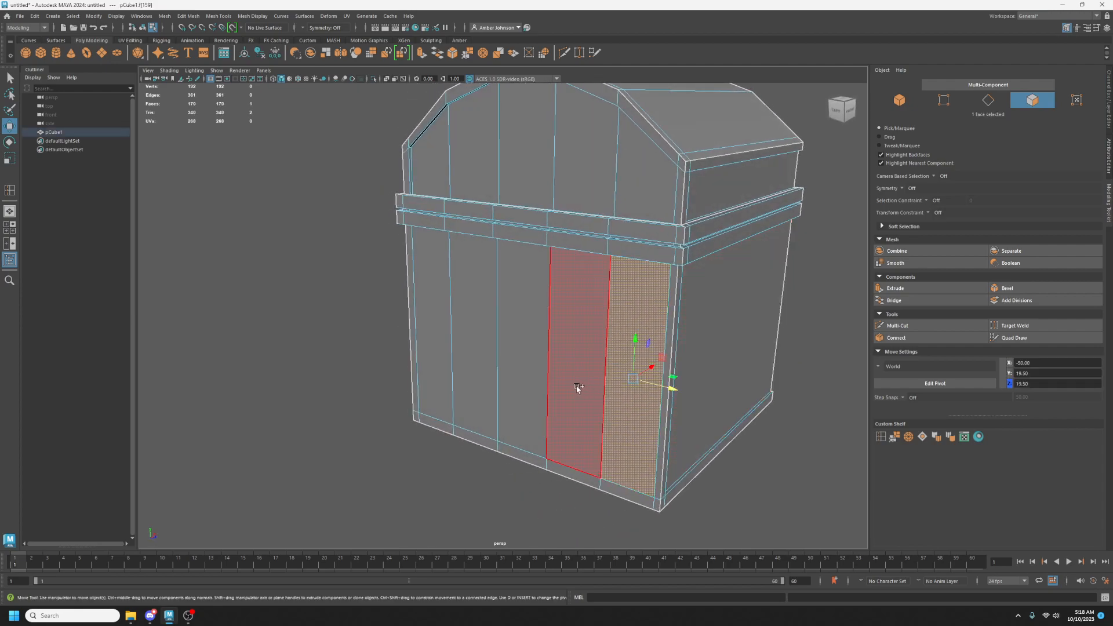
pyautogui.keyDown('shift'); pyautogui.click(577, 387); pyautogui.keyUp('shift')
pyautogui.keyDown('shift'); pyautogui.click(527, 376); pyautogui.keyUp('shift')
pyautogui.keyDown('shift'); pyautogui.click(479, 366); pyautogui.keyUp('shift')
pyautogui.keyDown('shift'); pyautogui.click(444, 357); pyautogui.keyUp('shift')
pyautogui.scroll(3, 500, 358)
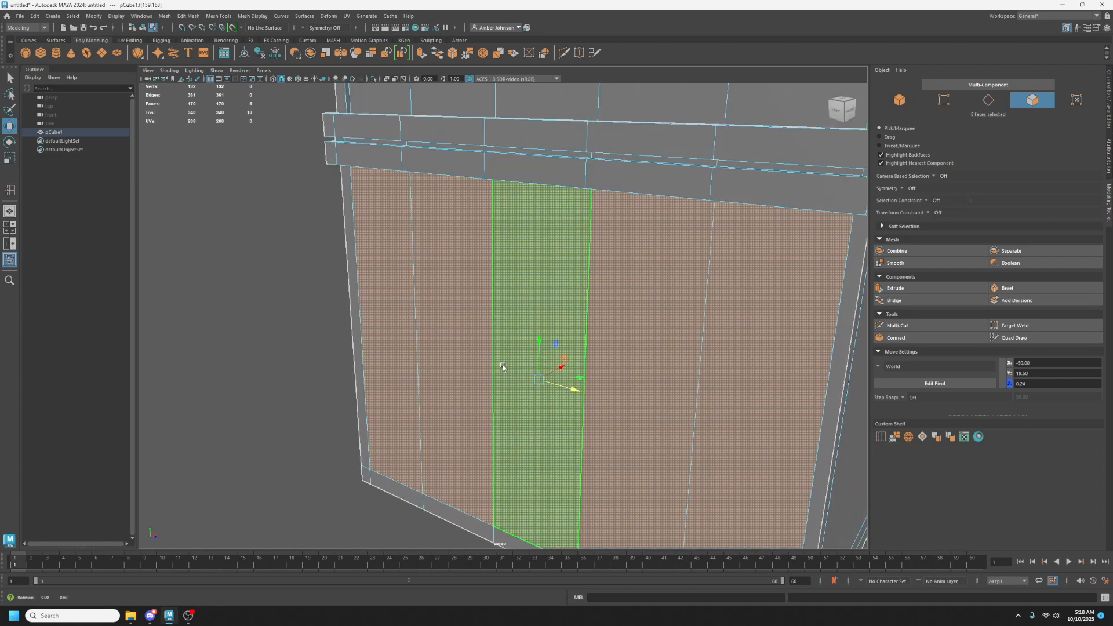
pyautogui.moveTo(557, 372); pyautogui.dragTo(563, 369)
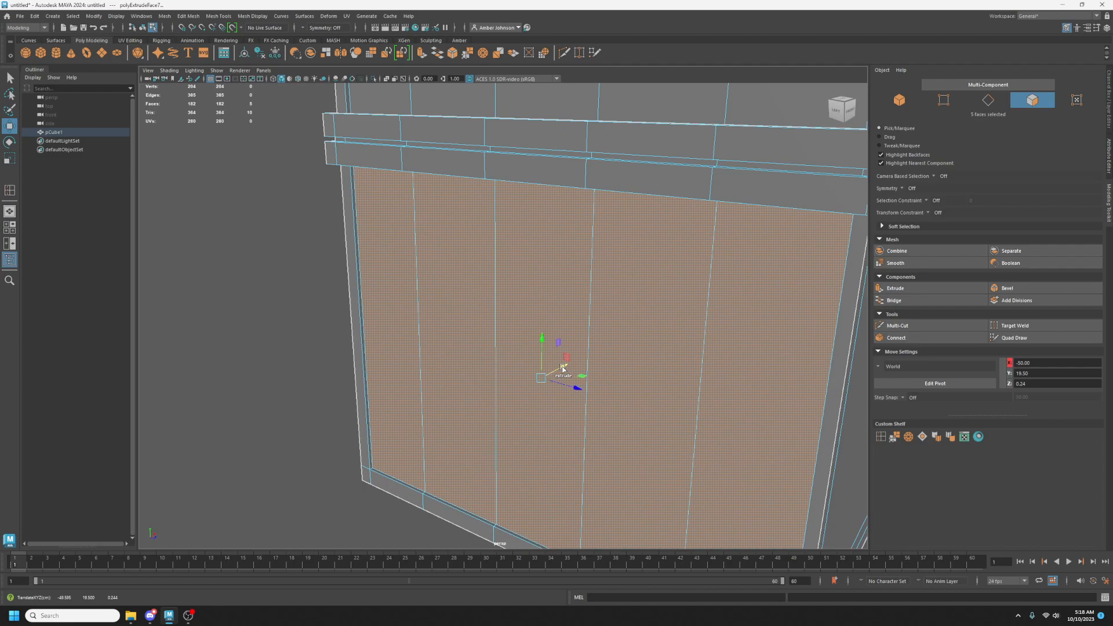
# Extrude the rear body face below the band inward to about Z -24.4 and return to object selection.
pyautogui.keyDown('alt'); pyautogui.moveTo(408, 402); pyautogui.dragTo(515, 373); pyautogui.keyUp('alt')
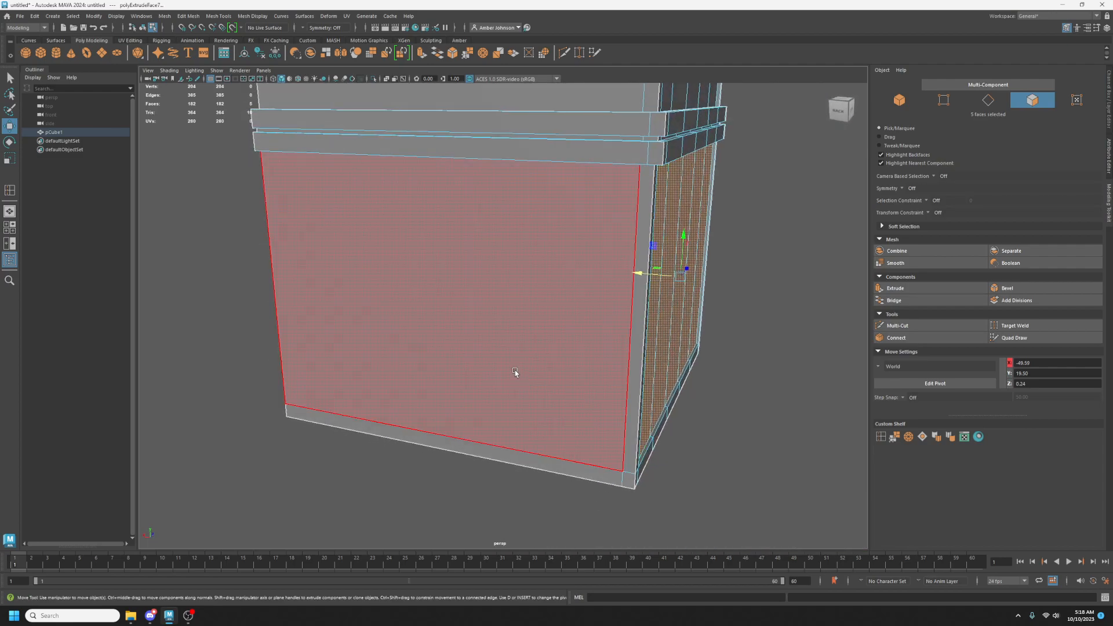
pyautogui.click(515, 371)
pyautogui.keyDown('shift'); pyautogui.moveTo(451, 295); pyautogui.dragTo(638, 427); pyautogui.keyUp('shift')
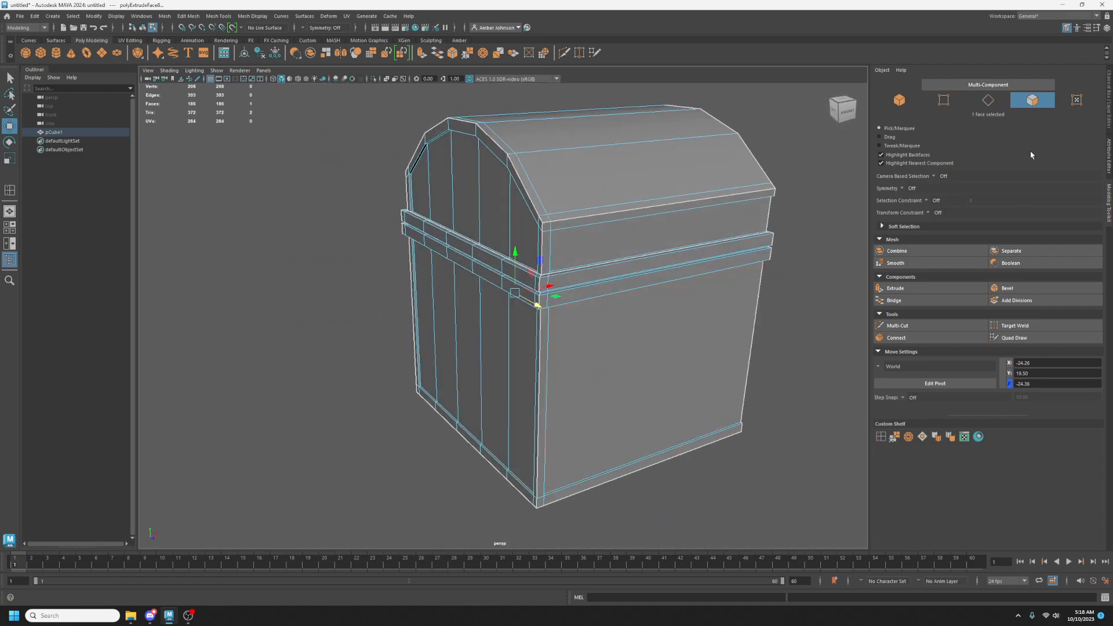
pyautogui.click(899, 100)
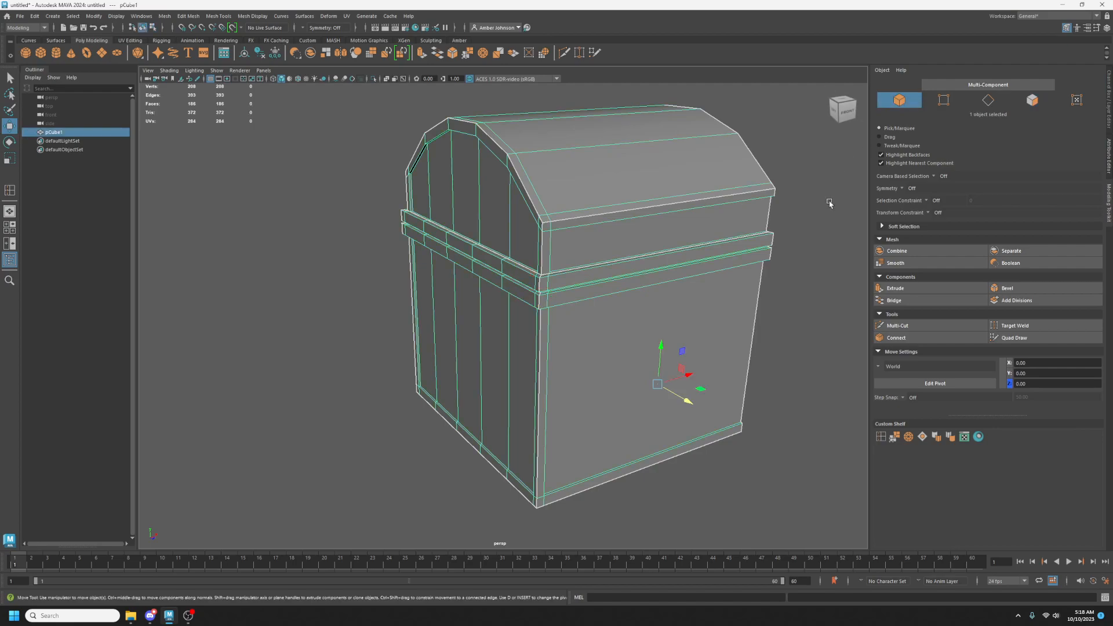
pyautogui.click(800, 322)
pyautogui.keyDown('alt'); pyautogui.moveTo(799, 323); pyautogui.dragTo(689, 326); pyautogui.keyUp('alt')
# Extrude the five curved top faces of the lid slightly downward to recess them within the rim.
pyautogui.click(661, 242)
pyautogui.keyDown('alt'); pyautogui.moveTo(684, 261); pyautogui.dragTo(586, 288); pyautogui.keyUp('alt')
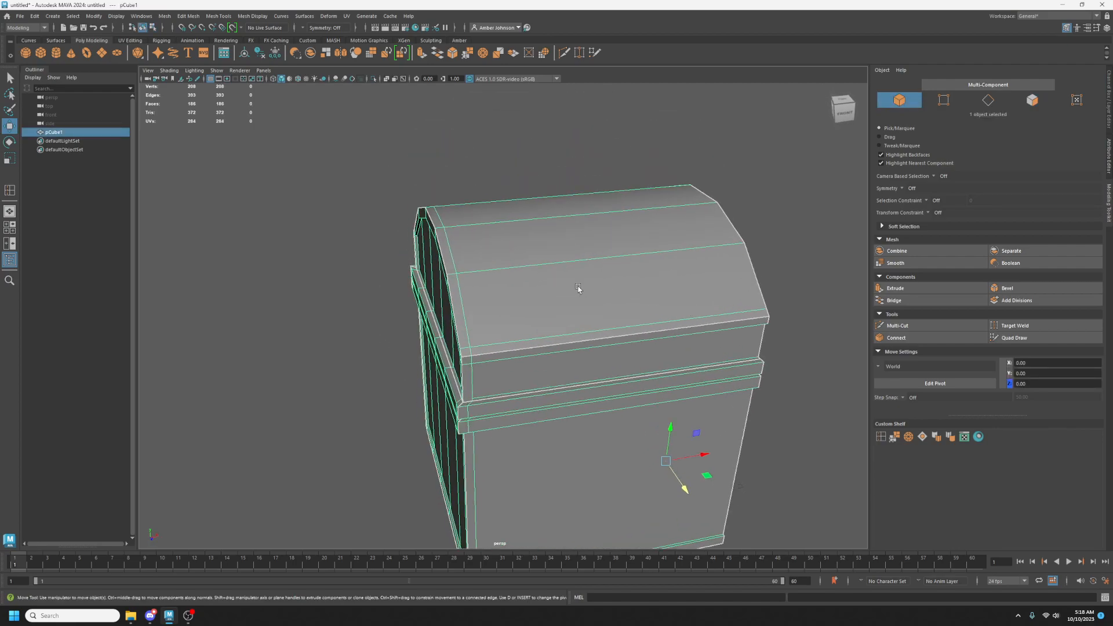
pyautogui.press('F11')
pyautogui.click(605, 226)
pyautogui.click(603, 288)
pyautogui.keyDown('shift'); pyautogui.click(545, 243); pyautogui.keyUp('shift')
pyautogui.keyDown('shift'); pyautogui.click(512, 214); pyautogui.keyUp('shift')
pyautogui.keyDown('alt'); pyautogui.moveTo(631, 295); pyautogui.dragTo(549, 305); pyautogui.keyUp('alt')
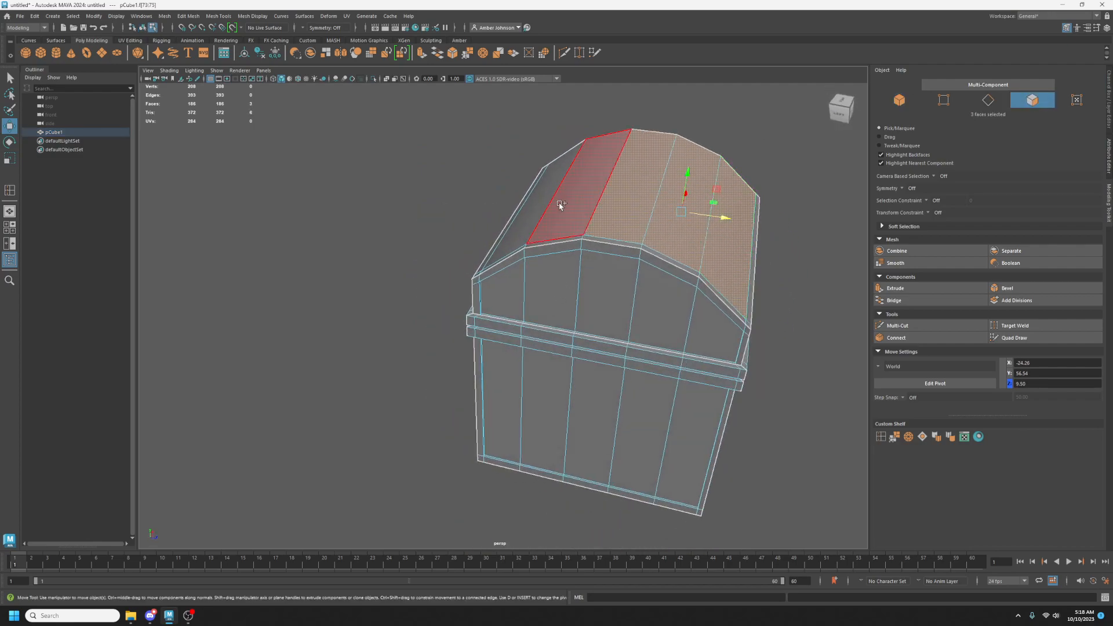
pyautogui.keyDown('shift'); pyautogui.click(559, 204); pyautogui.keyUp('shift')
pyautogui.keyDown('shift'); pyautogui.click(522, 226); pyautogui.keyUp('shift')
pyautogui.keyDown('alt'); pyautogui.moveTo(672, 290); pyautogui.dragTo(701, 293); pyautogui.keyUp('alt')
pyautogui.keyDown('alt'); pyautogui.moveTo(676, 255); pyautogui.dragTo(663, 326, button='middle'); pyautogui.keyUp('alt')
pyautogui.scroll(2, 663, 325)
pyautogui.keyDown('alt'); pyautogui.moveTo(663, 324); pyautogui.dragTo(539, 313); pyautogui.keyUp('alt')
pyautogui.keyDown('shift'); pyautogui.moveTo(573, 233); pyautogui.dragTo(573, 235); pyautogui.keyUp('shift')
# Delete the five narrow faces of the lid top recess along the chest's open cut side.
pyautogui.keyDown('alt'); pyautogui.moveTo(733, 249); pyautogui.dragTo(481, 266); pyautogui.keyUp('alt')
pyautogui.click(742, 249)
pyautogui.keyDown('shift'); pyautogui.click(696, 218); pyautogui.keyUp('shift')
pyautogui.keyDown('shift'); pyautogui.click(642, 191); pyautogui.keyUp('shift')
pyautogui.keyDown('shift'); pyautogui.click(552, 183); pyautogui.keyUp('shift')
pyautogui.keyDown('alt'); pyautogui.moveTo(571, 210); pyautogui.dragTo(650, 224); pyautogui.keyUp('alt')
pyautogui.keyDown('shift'); pyautogui.click(474, 213); pyautogui.keyUp('shift')
pyautogui.press('Delete')
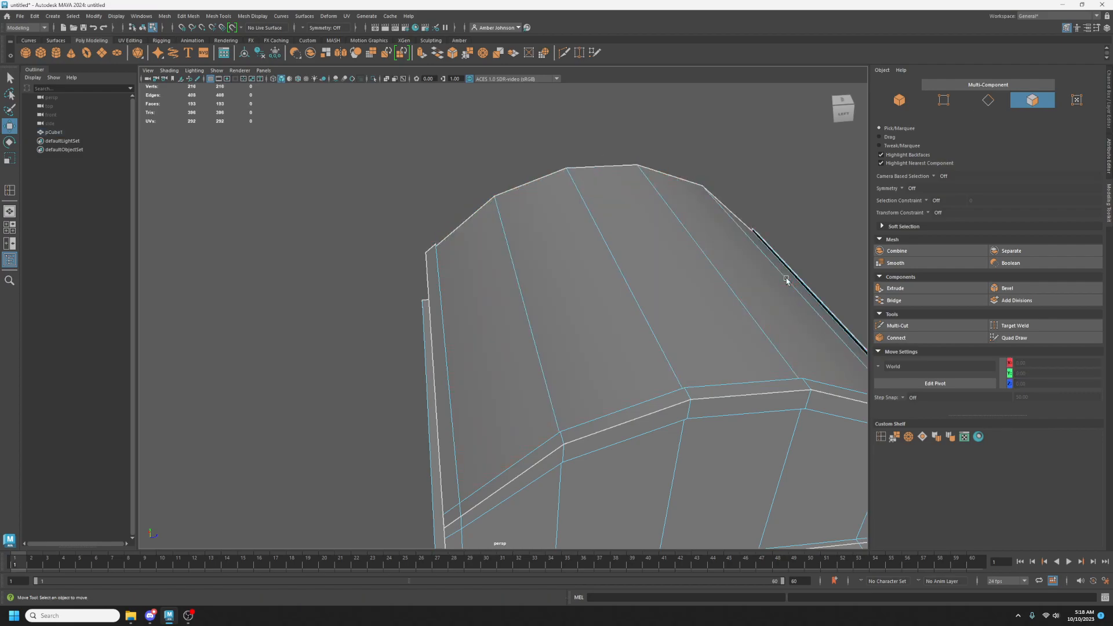
# Return to object selection, select the whole chest and save the scene to the desktop as chest.ma.
pyautogui.keyDown('alt'); pyautogui.moveTo(663, 302); pyautogui.dragTo(637, 287); pyautogui.keyUp('alt')
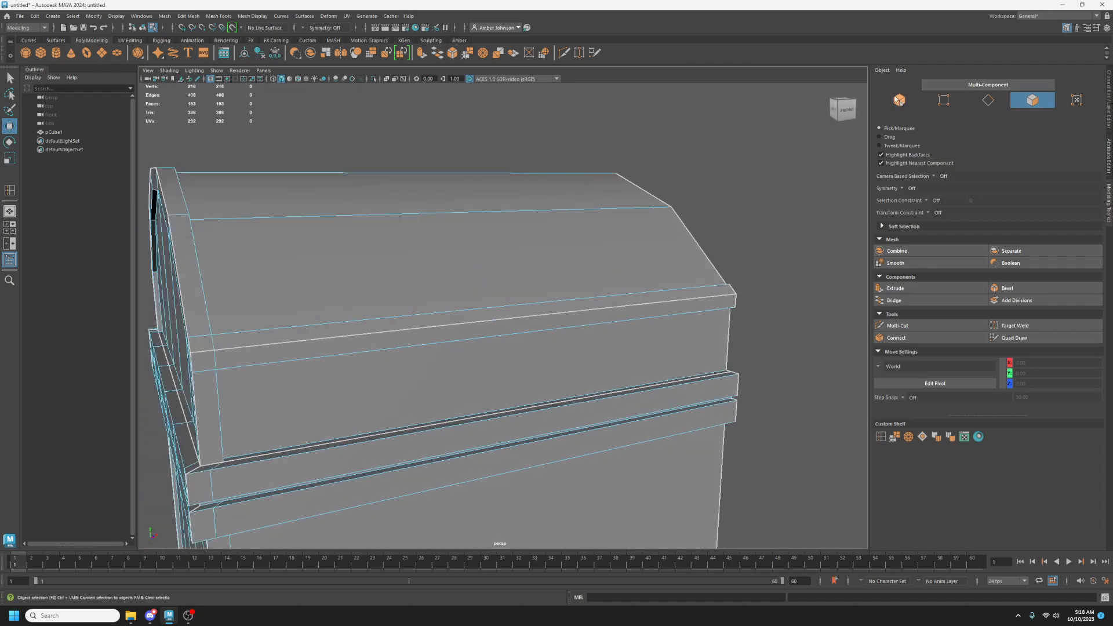
pyautogui.click(898, 100)
pyautogui.click(746, 199)
pyautogui.scroll(-4, 597, 261)
pyautogui.keyDown('alt'); pyautogui.moveTo(574, 264); pyautogui.dragTo(649, 293); pyautogui.keyUp('alt')
pyautogui.scroll(-5, 638, 273)
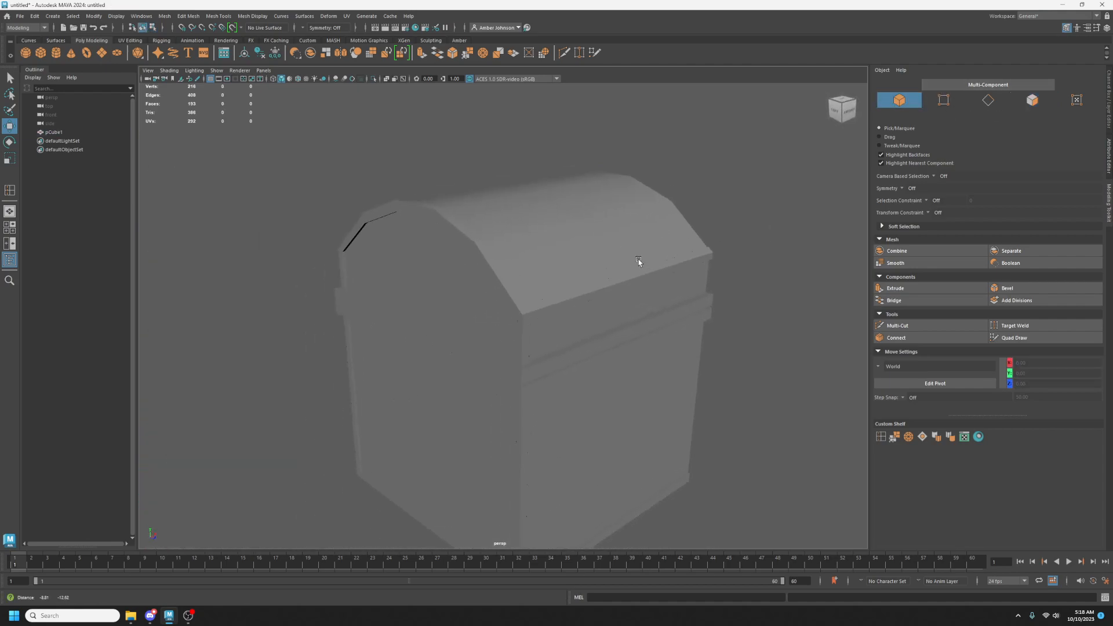
pyautogui.click(579, 301)
pyautogui.press('q')
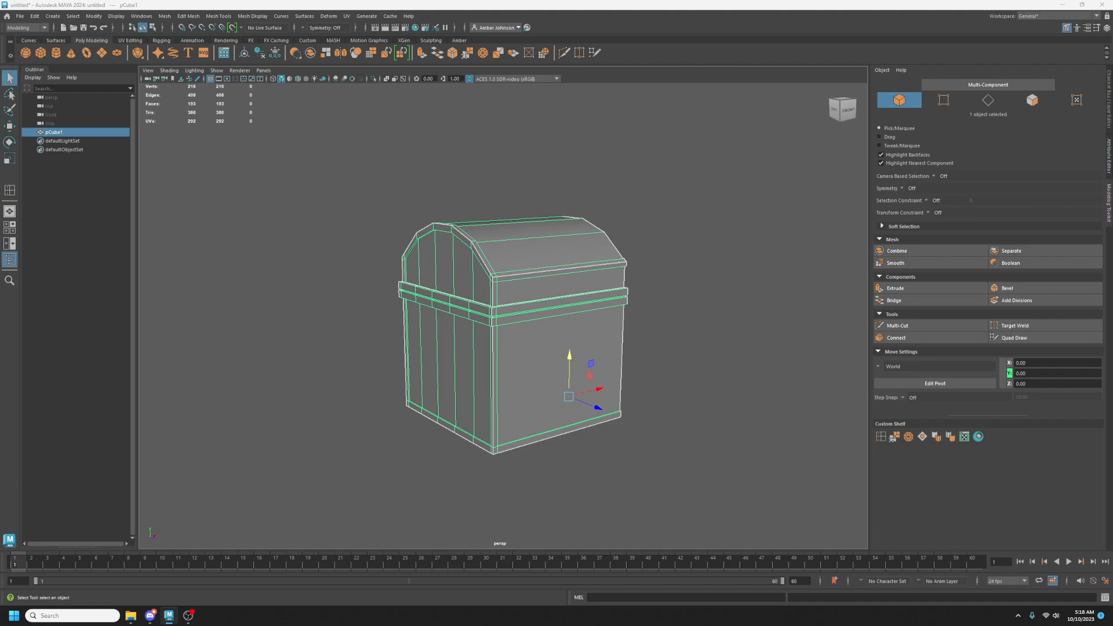
pyautogui.press('w')
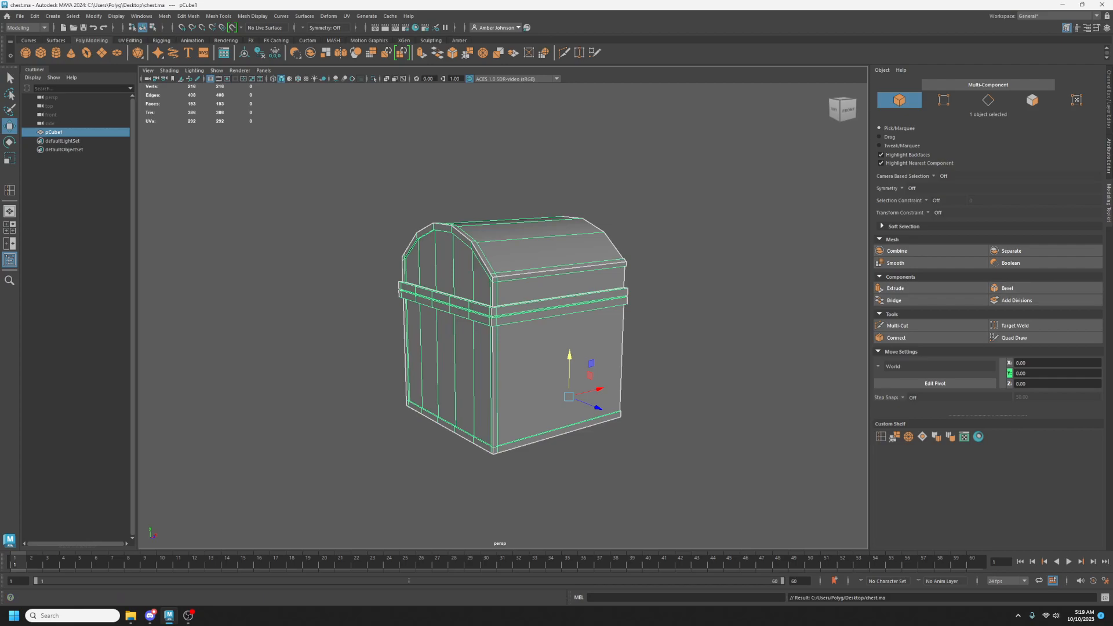
pyautogui.scroll(2, 763, 256)
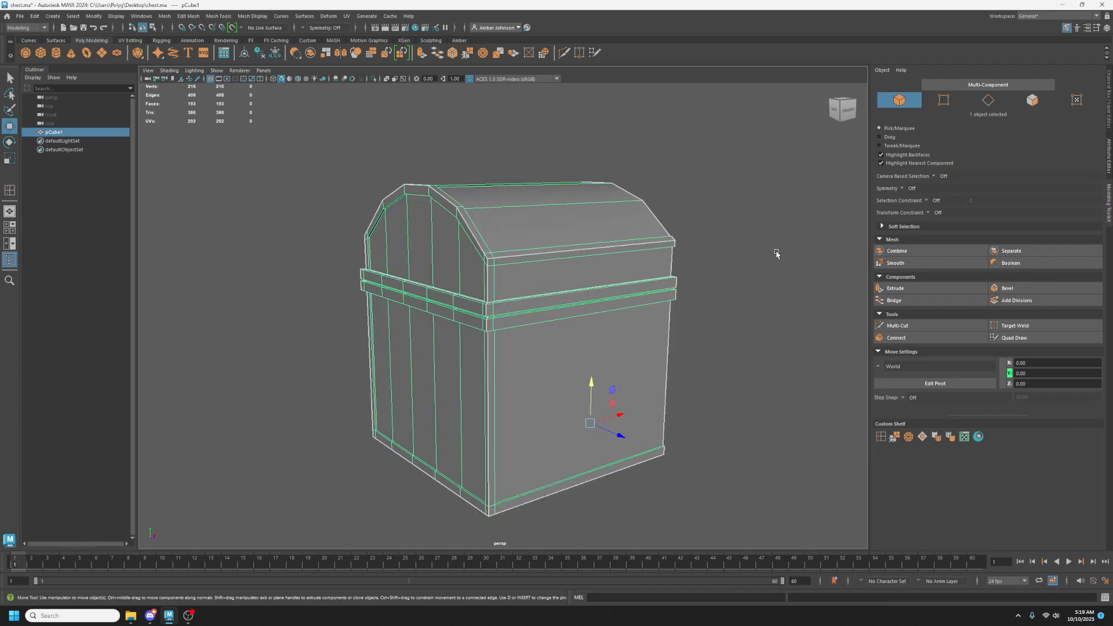
pyautogui.scroll(2, 644, 277)
pyautogui.scroll(2, 630, 310)
pyautogui.press('super')
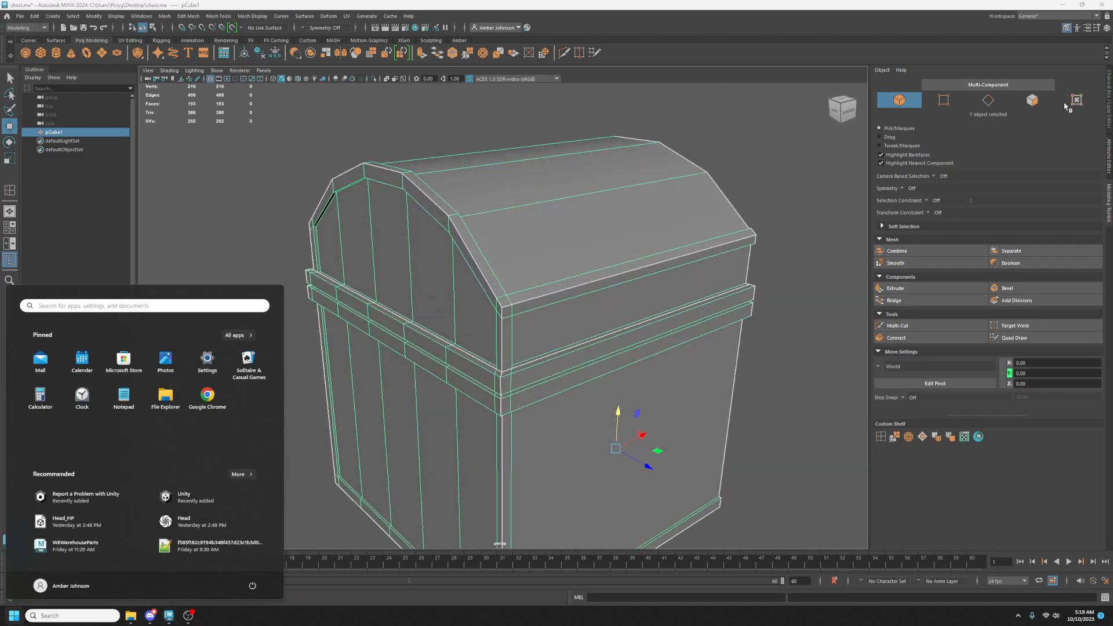
# Open the UV Editor and select the UV shell of the grooved band on the chest's plain side.
pyautogui.press('super')
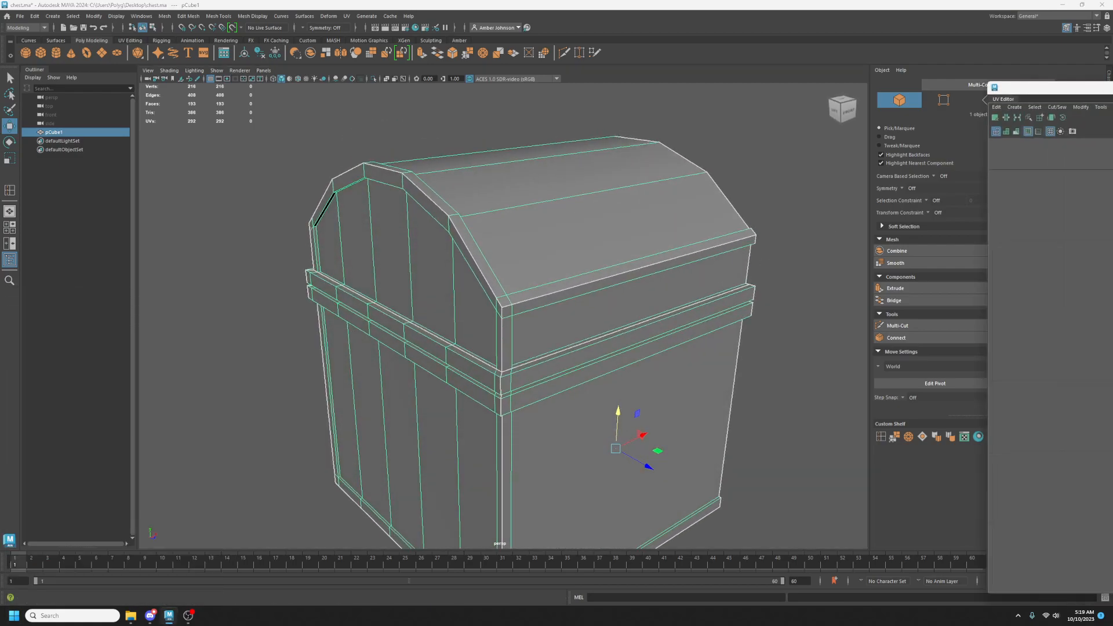
pyautogui.hotkey('alt', 'F12')
pyautogui.click(562, 361)
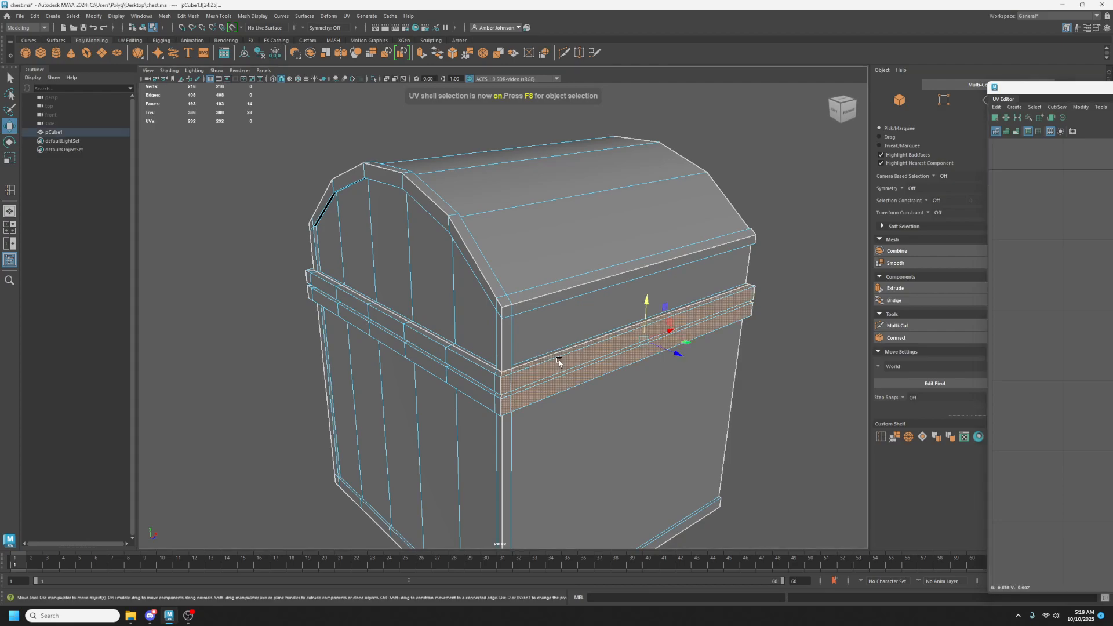
# Add the band's UV shells on the adjoining sides to the selection and move the UV Editor aside.
pyautogui.scroll(5, 556, 363)
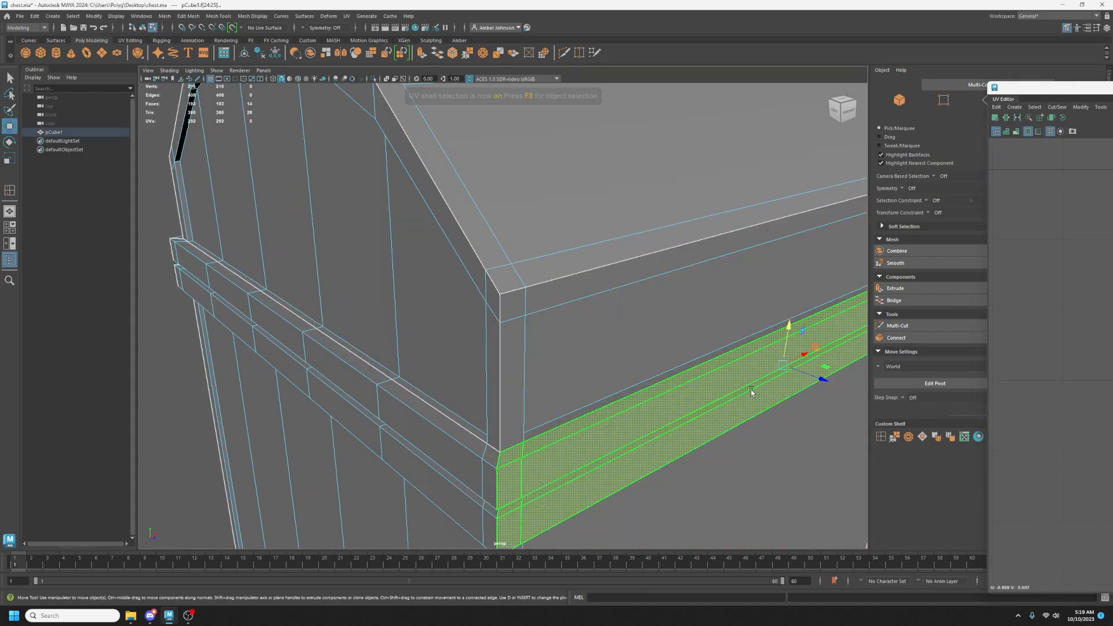
pyautogui.scroll(-5, 659, 368)
pyautogui.keyDown('alt'); pyautogui.moveTo(659, 368); pyautogui.dragTo(586, 364); pyautogui.keyUp('alt')
pyautogui.press('super')
pyautogui.press('Escape')
pyautogui.scroll(3, 671, 199)
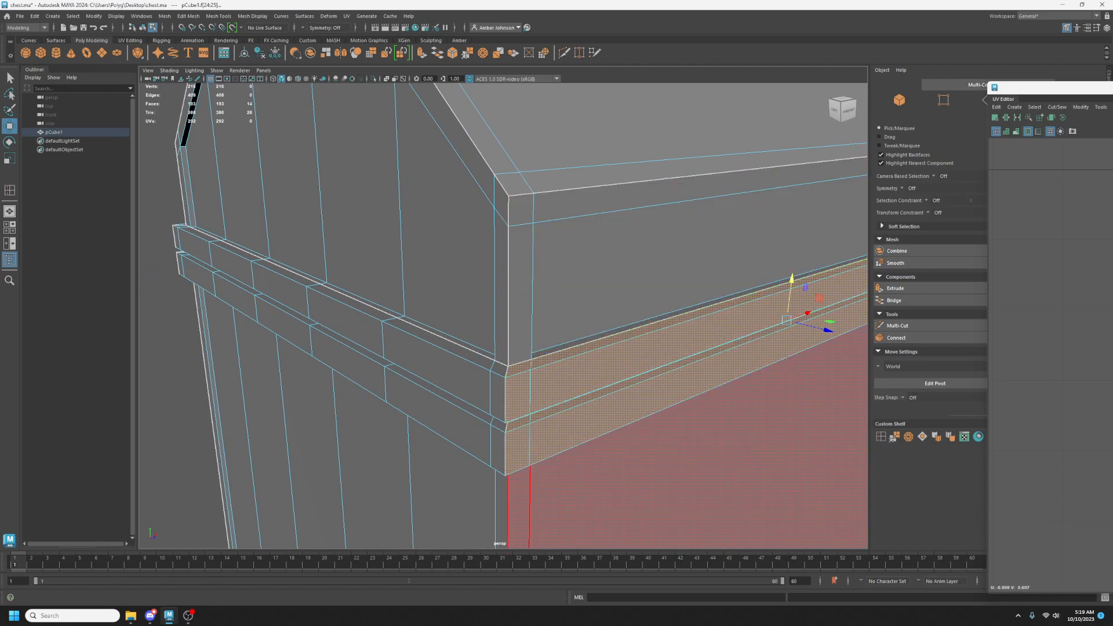
pyautogui.keyDown('alt'); pyautogui.moveTo(469, 405); pyautogui.dragTo(581, 424); pyautogui.keyUp('alt')
pyautogui.moveTo(1036, 87); pyautogui.dragTo(1096, 125)
pyautogui.keyDown('alt'); pyautogui.moveTo(713, 367); pyautogui.dragTo(678, 373); pyautogui.keyUp('alt')
pyautogui.scroll(-3, 666, 356)
pyautogui.scroll(-3, 690, 373)
# Grow the band face selection to include its adjoining faces.
pyautogui.click(35, 16)
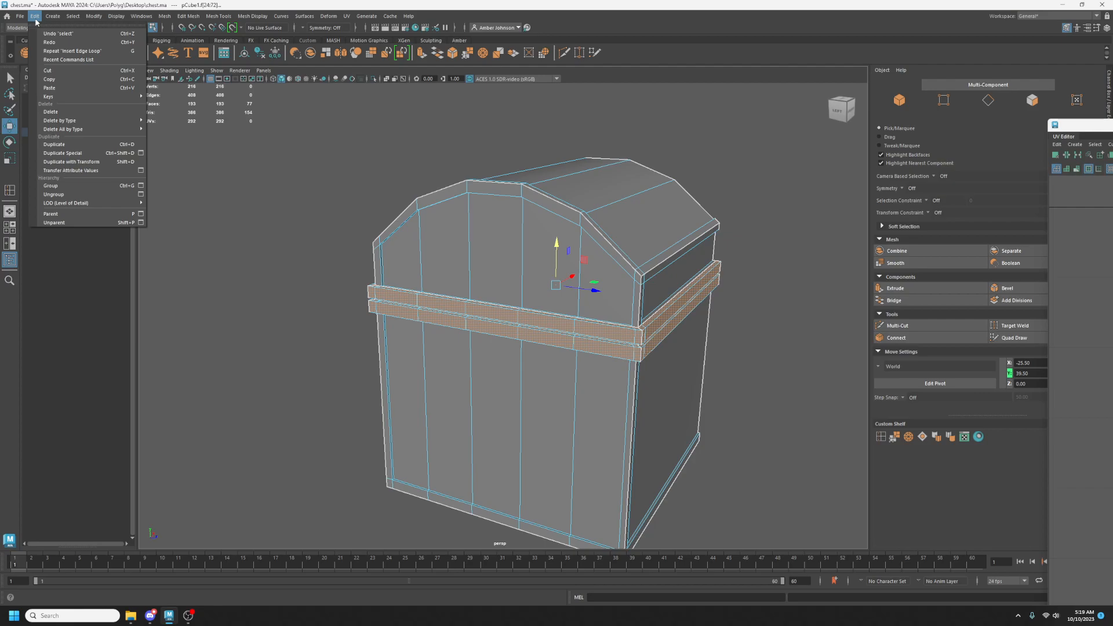
pyautogui.moveTo(74, 19)
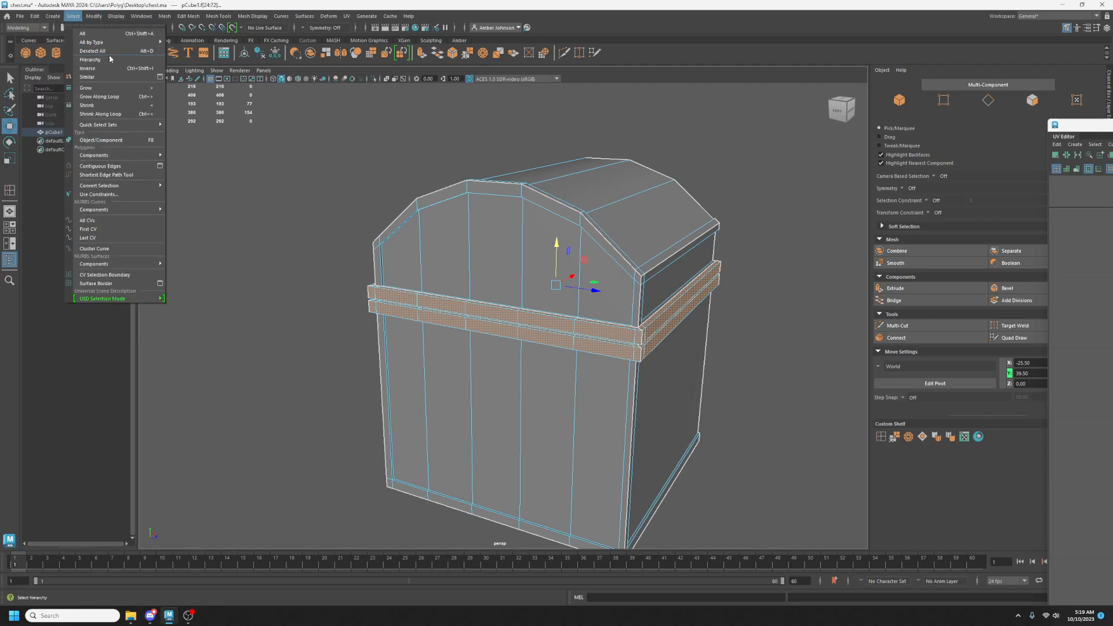
pyautogui.click(116, 88)
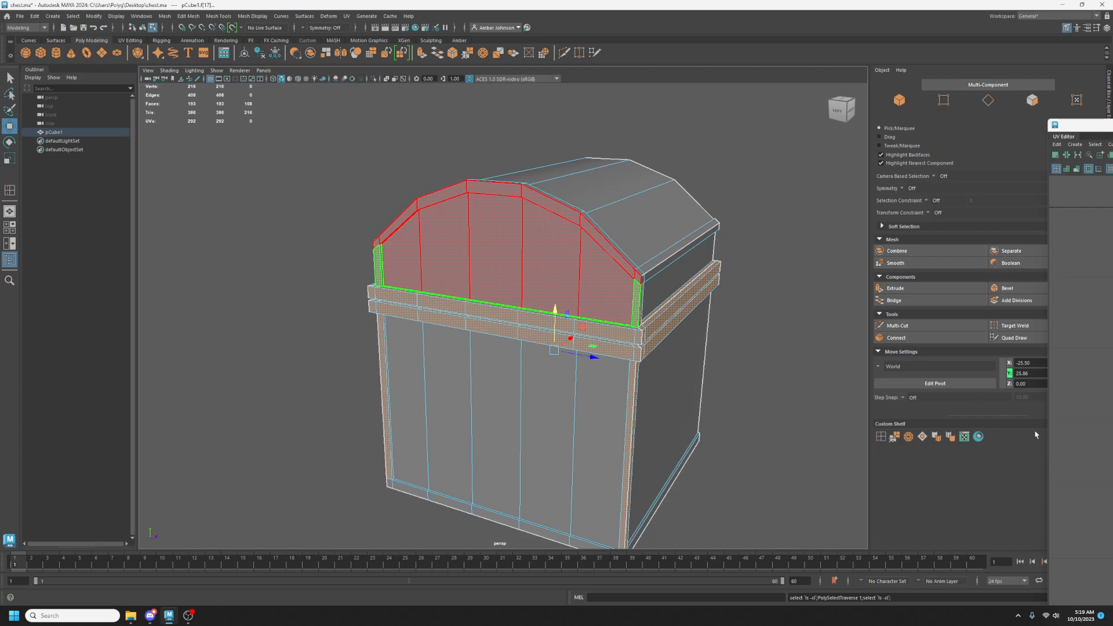
# Try to deselect the extra corner faces above and below the band, and undo those selection changes.
pyautogui.keyDown('alt'); pyautogui.moveTo(734, 381); pyautogui.dragTo(668, 381); pyautogui.keyUp('alt')
pyautogui.scroll(4, 368, 290)
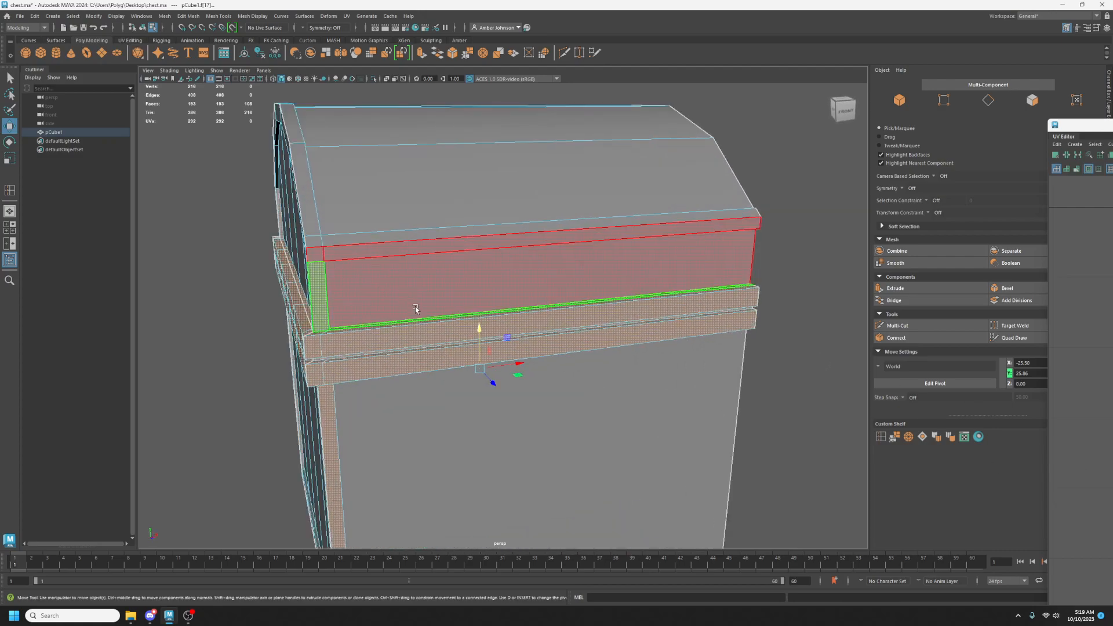
pyautogui.keyDown('alt'); pyautogui.moveTo(412, 308); pyautogui.dragTo(441, 330); pyautogui.keyUp('alt')
pyautogui.scroll(2, 577, 384)
pyautogui.keyDown('alt'); pyautogui.moveTo(671, 412); pyautogui.dragTo(719, 315); pyautogui.keyUp('alt')
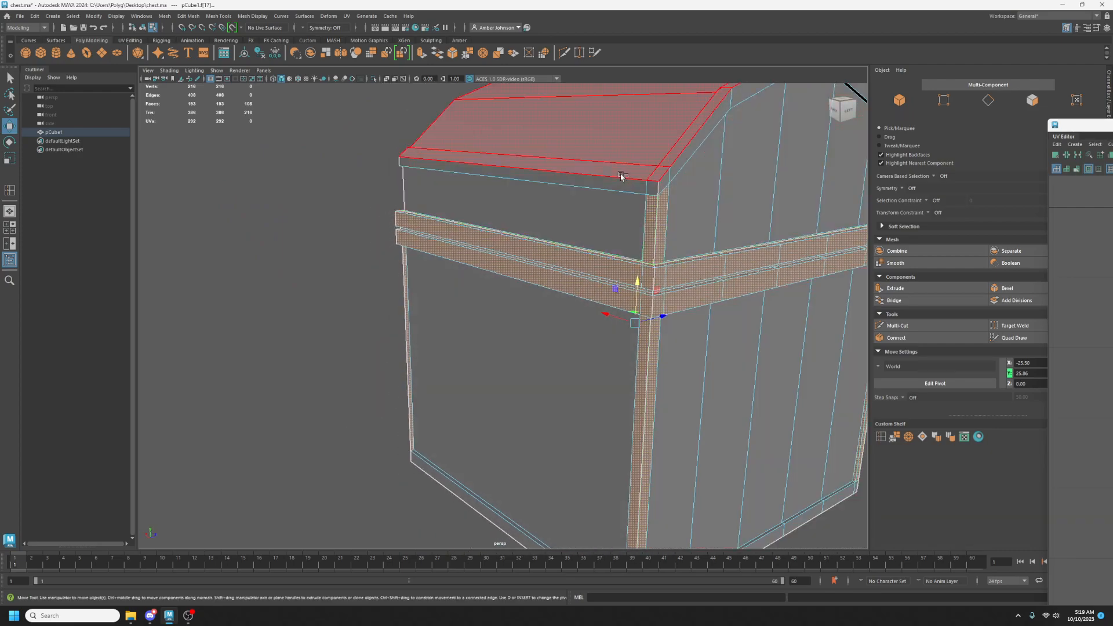
pyautogui.keyDown('ctrl'); pyautogui.moveTo(698, 223); pyautogui.dragTo(699, 224); pyautogui.keyUp('ctrl')
pyautogui.keyDown('ctrl'); pyautogui.moveTo(517, 491); pyautogui.dragTo(730, 424); pyautogui.keyUp('ctrl')
pyautogui.keyDown('alt'); pyautogui.moveTo(486, 441); pyautogui.dragTo(645, 397); pyautogui.keyUp('alt')
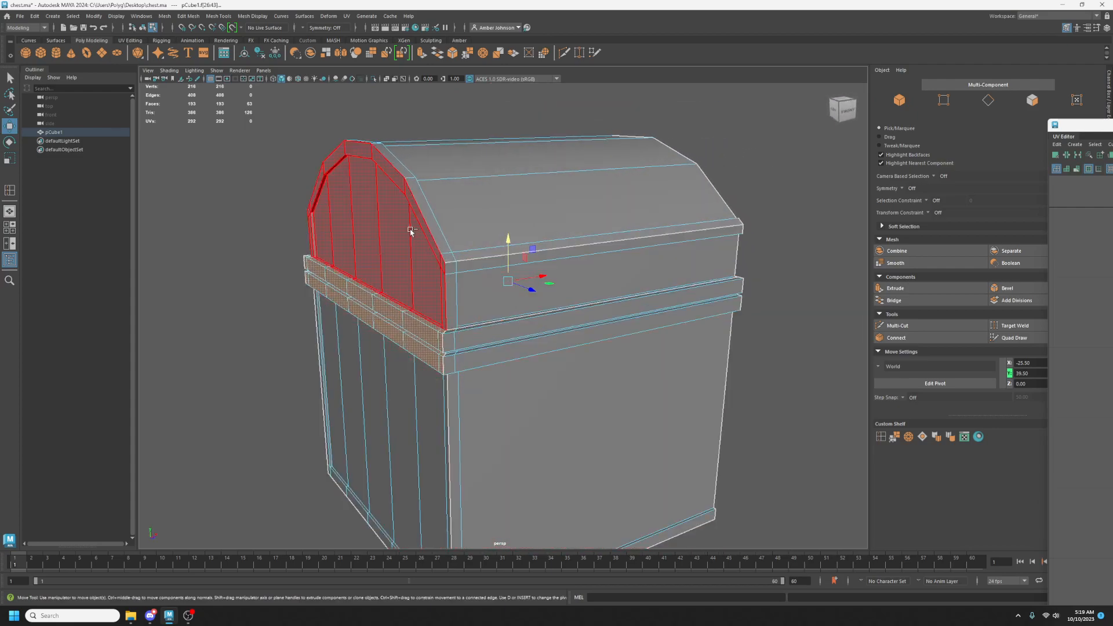
pyautogui.keyDown('ctrl'); pyautogui.moveTo(481, 280); pyautogui.dragTo(481, 281); pyautogui.keyUp('ctrl')
pyautogui.hotkey('ctrl', 'z')
pyautogui.hotkey('ctrl', 'z')
pyautogui.hotkey('ctrl', 'z')
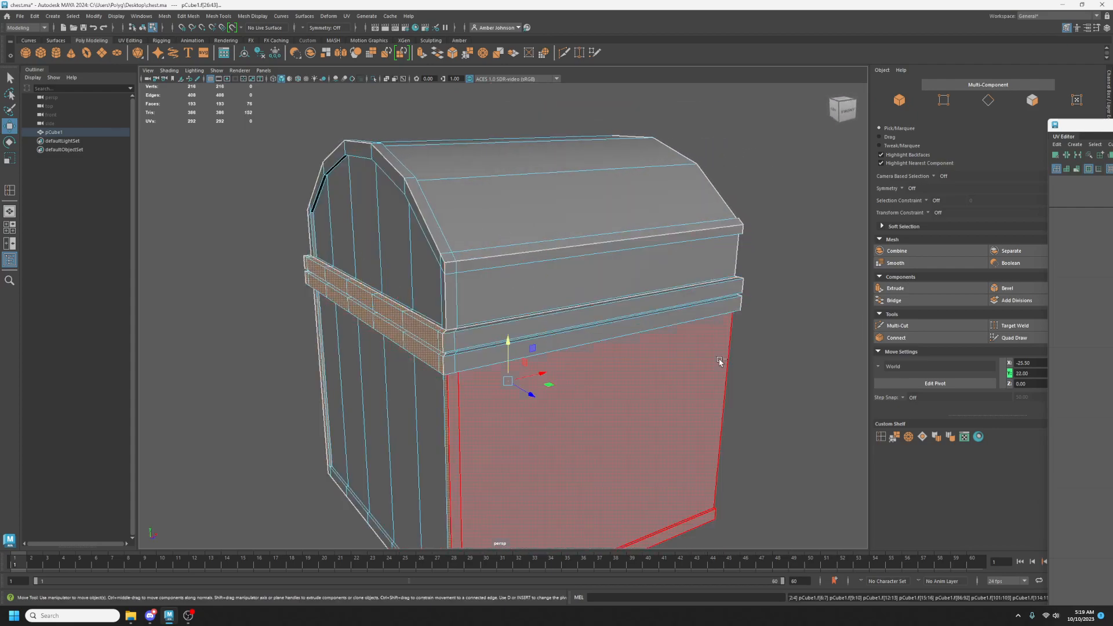
pyautogui.hotkey('ctrl', 'z')
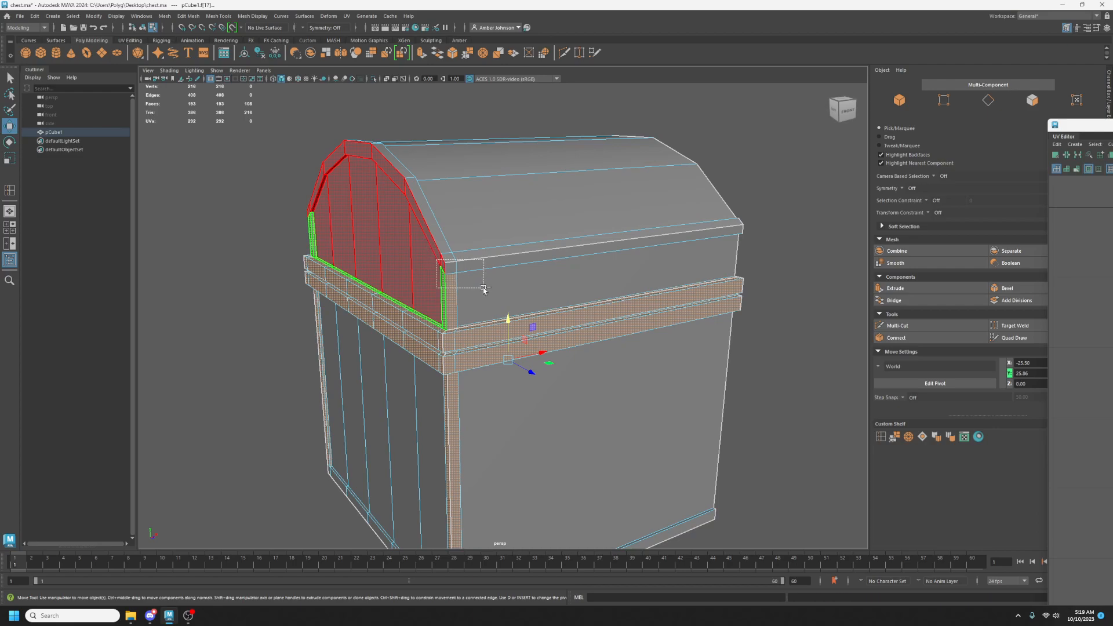
# Try once more to deselect the narrow corner faces beside the lid and body panels, and undo it.
pyautogui.keyDown('ctrl'); pyautogui.moveTo(484, 287); pyautogui.dragTo(486, 289); pyautogui.keyUp('ctrl')
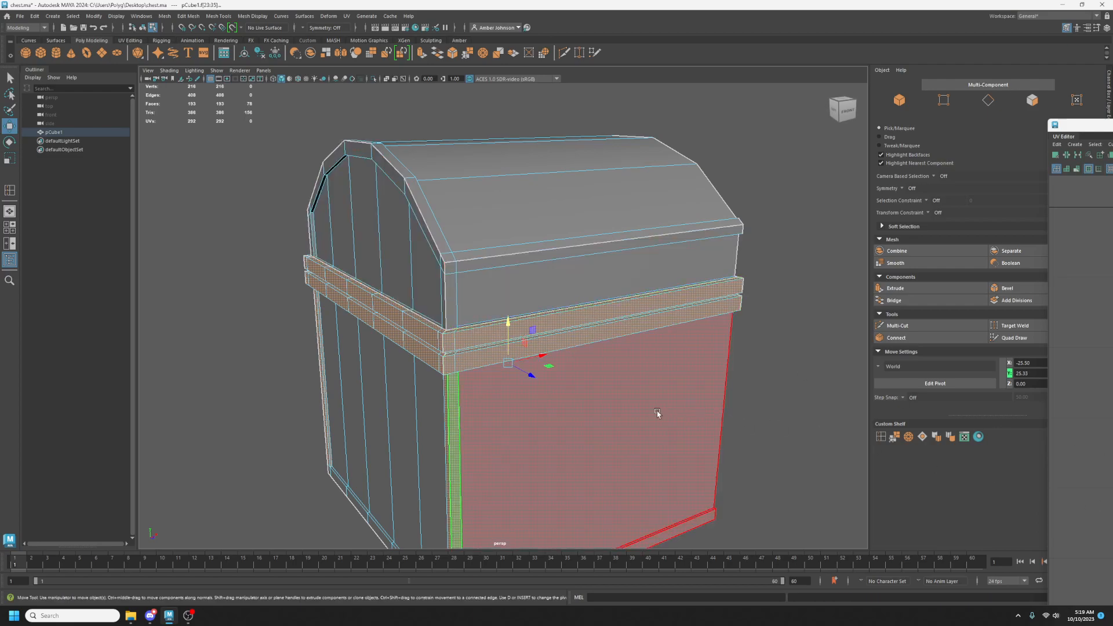
pyautogui.keyDown('ctrl'); pyautogui.moveTo(460, 462); pyautogui.dragTo(461, 462); pyautogui.keyUp('ctrl')
pyautogui.keyDown('alt'); pyautogui.moveTo(584, 519); pyautogui.dragTo(529, 509); pyautogui.keyUp('alt')
pyautogui.hotkey('ctrl', 'z')
pyautogui.hotkey('ctrl', 'z')
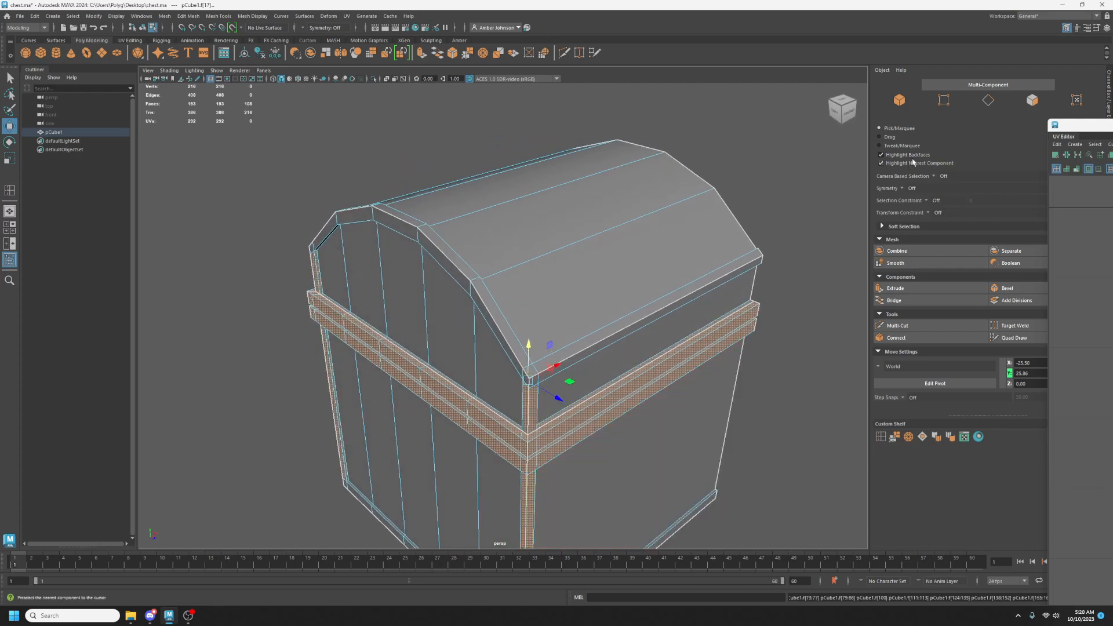
# Switch to face selection and deselect the corner faces above and below the band so only band faces stay selected.
pyautogui.click(1033, 101)
pyautogui.moveTo(491, 318); pyautogui.dragTo(558, 393)
pyautogui.keyDown('alt'); pyautogui.moveTo(492, 437); pyautogui.dragTo(577, 399); pyautogui.keyUp('alt')
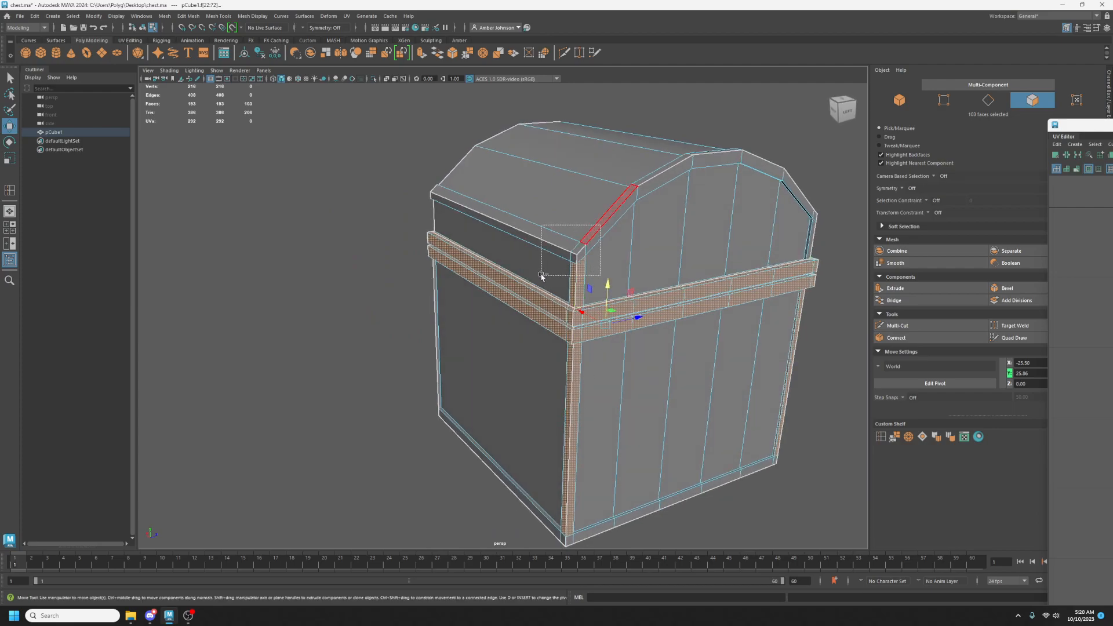
pyautogui.keyDown('ctrl'); pyautogui.moveTo(541, 276); pyautogui.dragTo(542, 277); pyautogui.keyUp('ctrl')
pyautogui.keyDown('alt'); pyautogui.moveTo(688, 460); pyautogui.dragTo(578, 441); pyautogui.keyUp('alt')
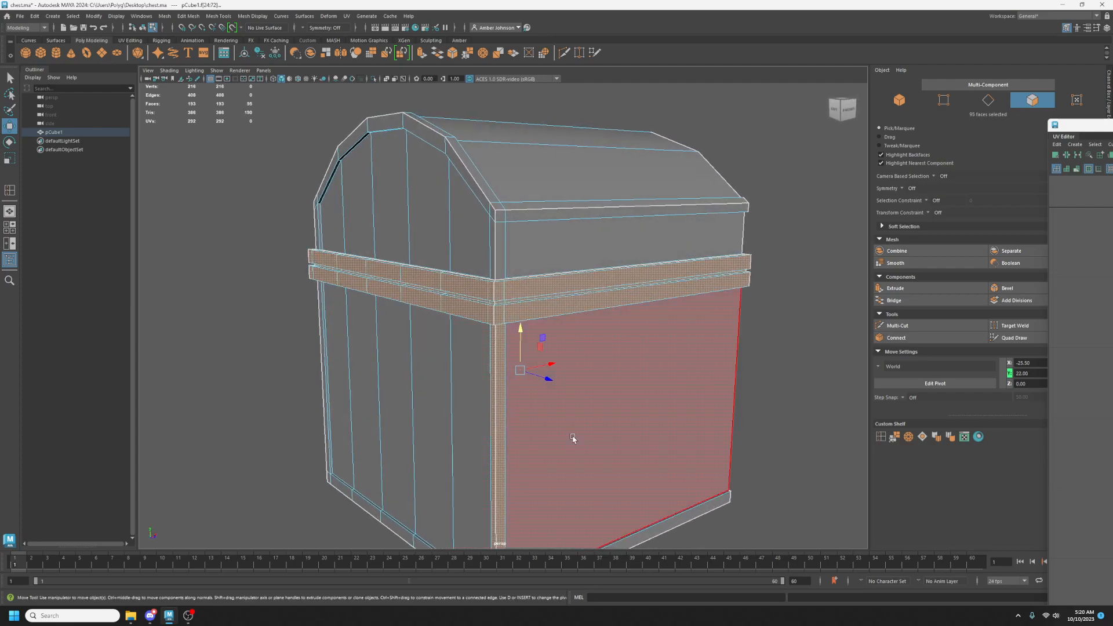
pyautogui.keyDown('ctrl'); pyautogui.moveTo(426, 480); pyautogui.dragTo(539, 446); pyautogui.keyUp('ctrl')
pyautogui.keyDown('alt'); pyautogui.moveTo(639, 422); pyautogui.dragTo(629, 313, button='middle'); pyautogui.keyUp('alt')
pyautogui.keyDown('alt'); pyautogui.moveTo(629, 313); pyautogui.dragTo(636, 367); pyautogui.keyUp('alt')
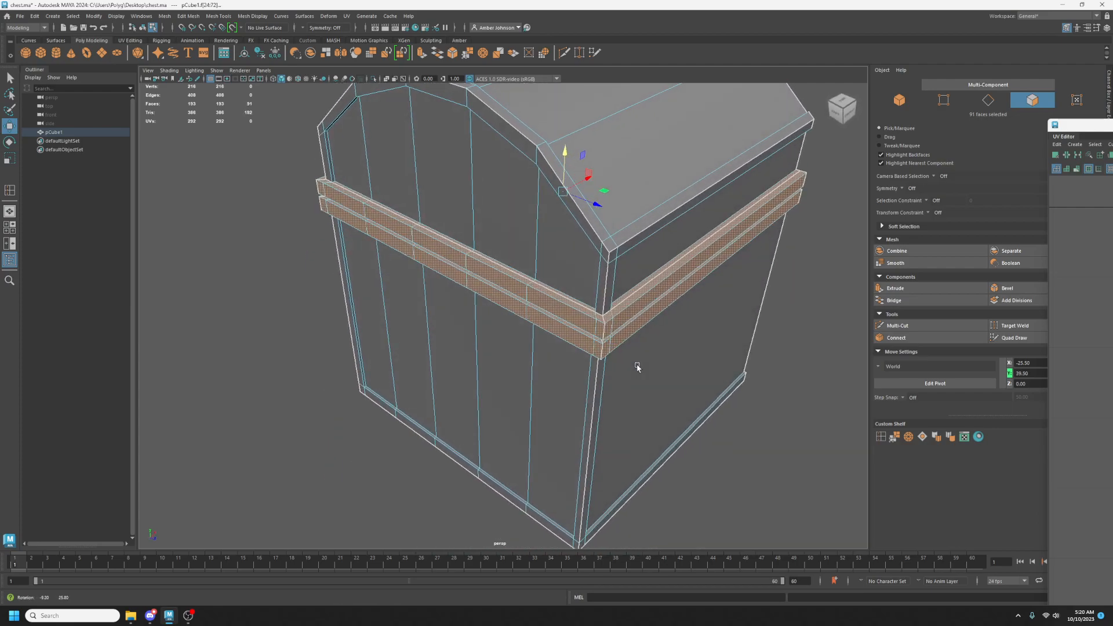
# Bring the UV Editor into view, separate the band faces from the other UV shells and move them above the layout.
pyautogui.moveTo(1112, 125); pyautogui.dragTo(395, 69)
pyautogui.scroll(-4, 539, 331)
pyautogui.scroll(-3, 538, 333)
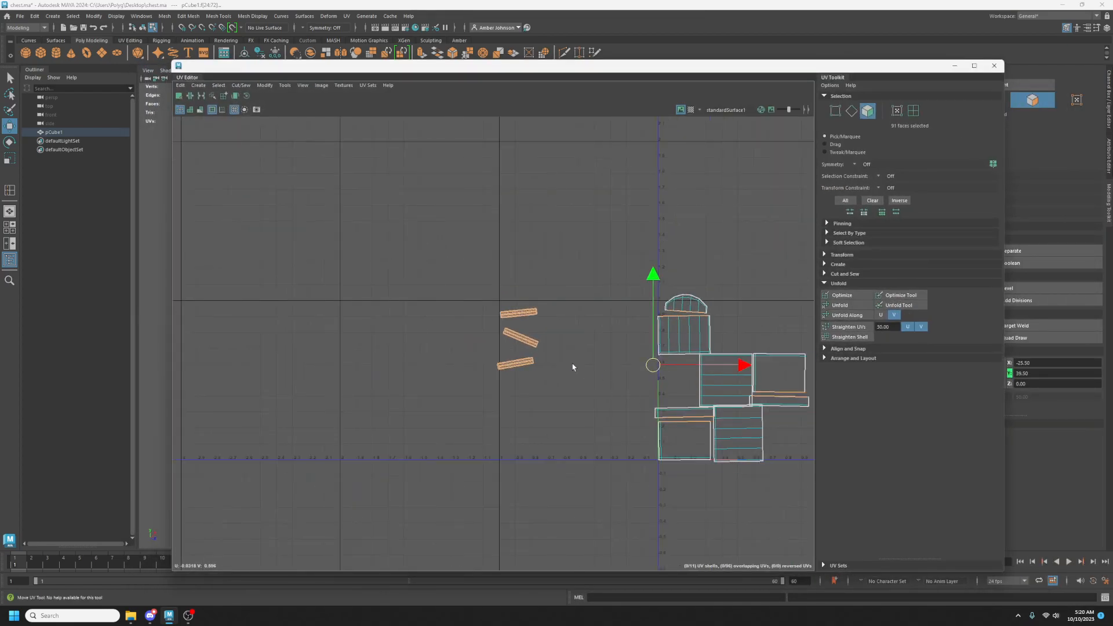
pyautogui.scroll(3, 621, 367)
pyautogui.keyDown('alt'); pyautogui.moveTo(634, 374); pyautogui.dragTo(528, 350, button='middle'); pyautogui.keyUp('alt')
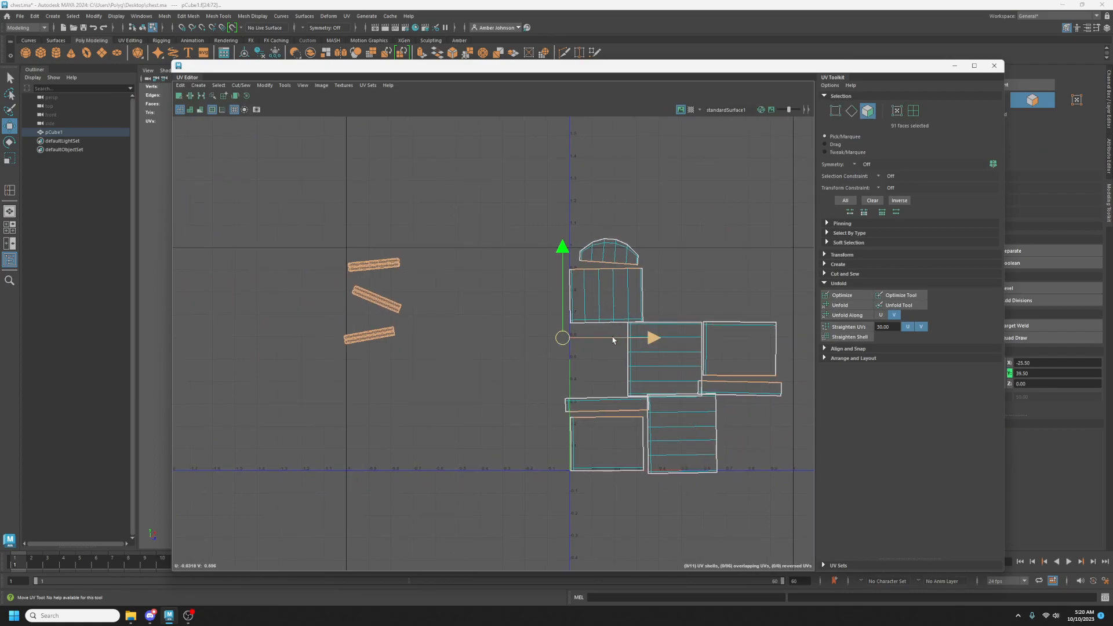
pyautogui.hotkey('ctrl', 'shift', 'x')
pyautogui.moveTo(560, 338); pyautogui.dragTo(652, 176)
pyautogui.keyDown('alt'); pyautogui.moveTo(652, 175); pyautogui.dragTo(524, 307, button='middle'); pyautogui.keyUp('alt')
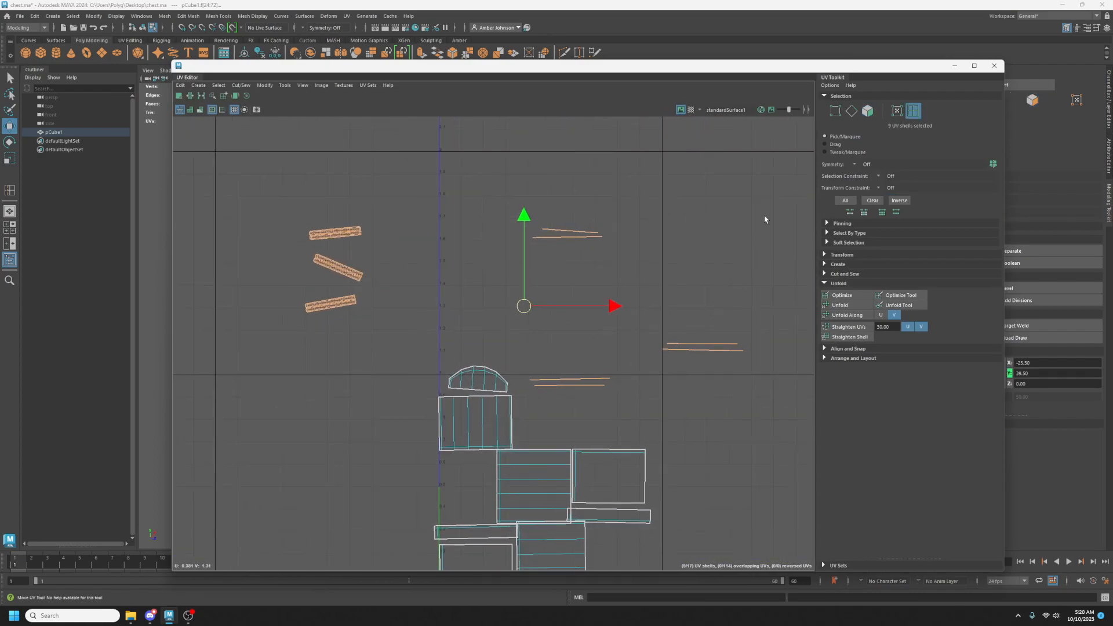
# Remap only the six thin band shells with an Automatic UV projection and move them clear of the other shells.
pyautogui.moveTo(522, 411); pyautogui.dragTo(522, 409)
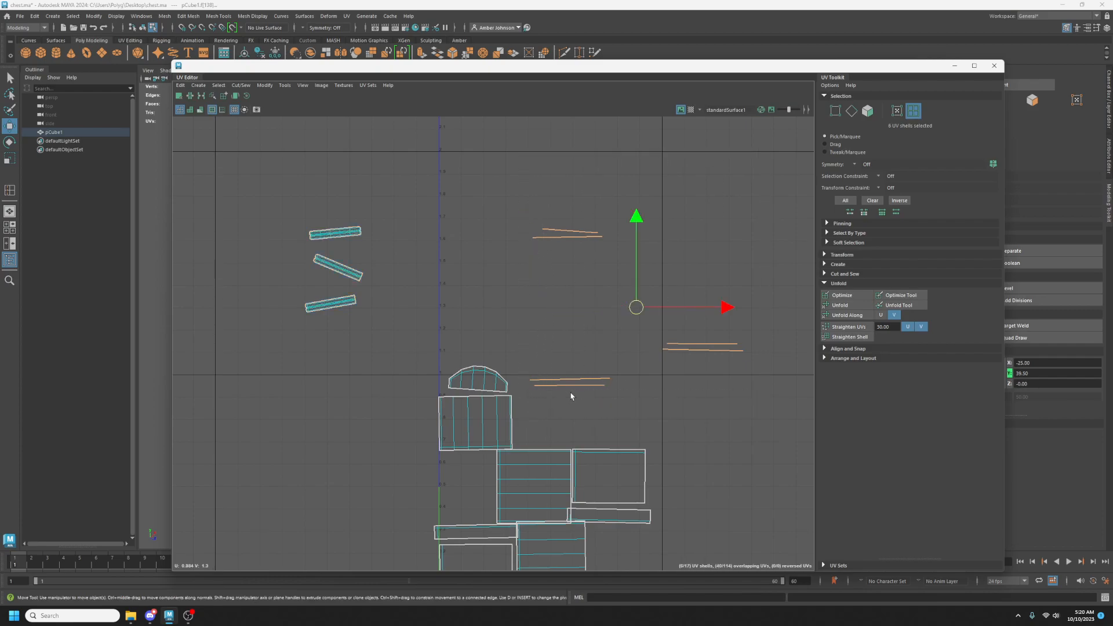
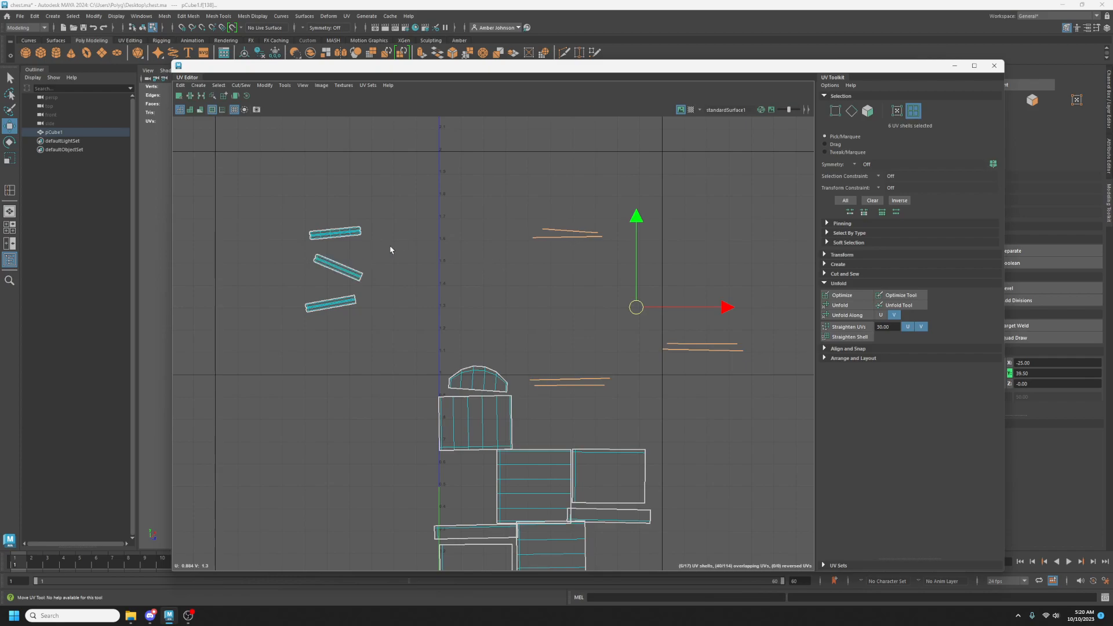
pyautogui.click(346, 16)
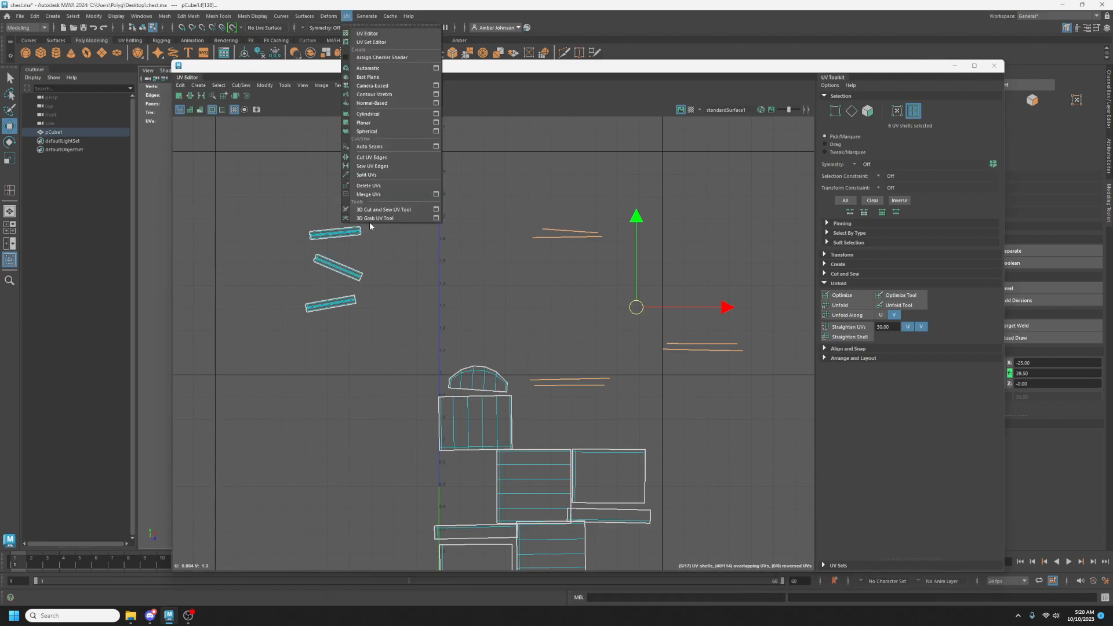
pyautogui.click(390, 73)
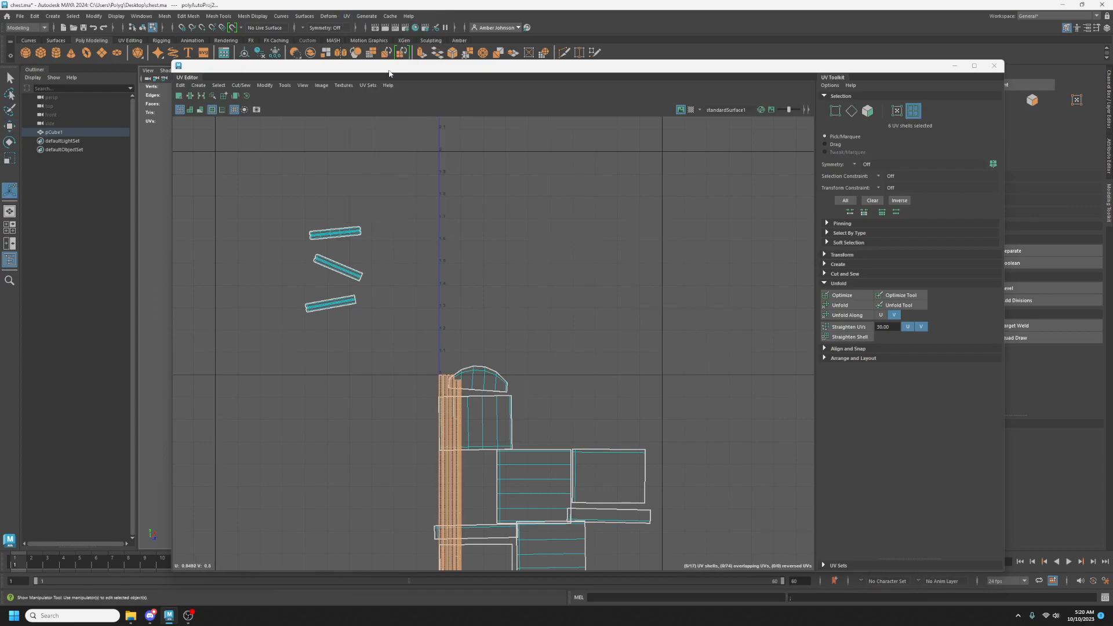
pyautogui.press('w')
pyautogui.moveTo(451, 478); pyautogui.dragTo(603, 264)
pyautogui.click(484, 281)
# Switch to UV edge selection and Move and Sew the upper long edge of the middle band shell.
pyautogui.scroll(10, 487, 346)
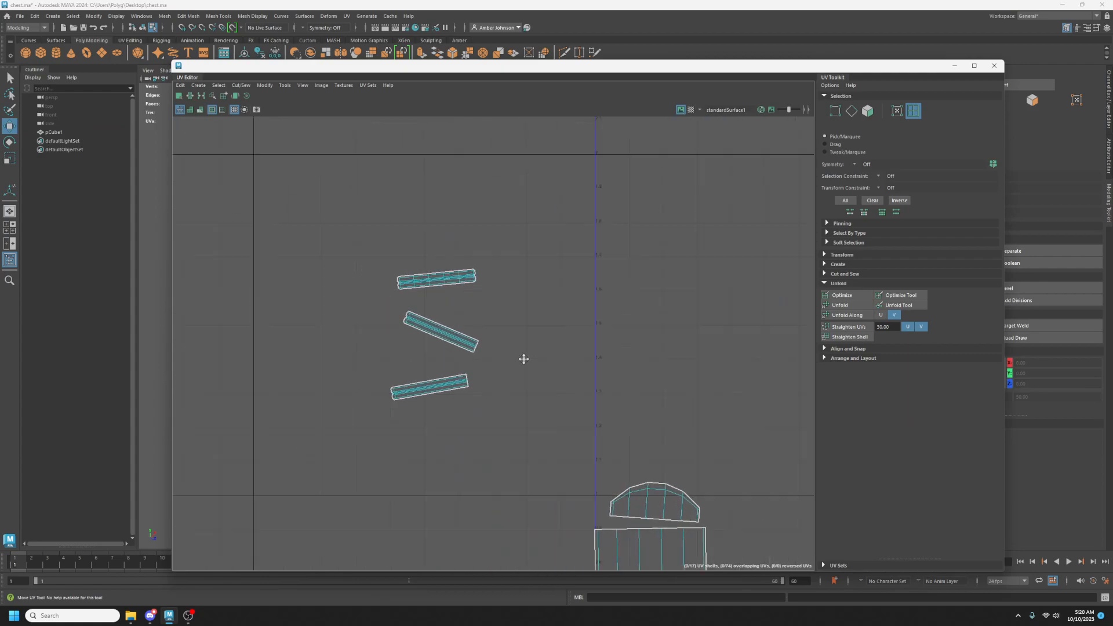
pyautogui.keyDown('alt'); pyautogui.moveTo(558, 340); pyautogui.dragTo(234, 310, button='middle'); pyautogui.keyUp('alt')
pyautogui.click(852, 111)
pyautogui.click(532, 340)
pyautogui.scroll(-2, 572, 341)
pyautogui.scroll(-4, 543, 326)
pyautogui.scroll(3, 509, 329)
pyautogui.keyDown('alt'); pyautogui.moveTo(403, 325); pyautogui.dragTo(863, 353, button='middle'); pyautogui.keyUp('alt')
pyautogui.scroll(2, 729, 342)
pyautogui.rightClick(570, 319)
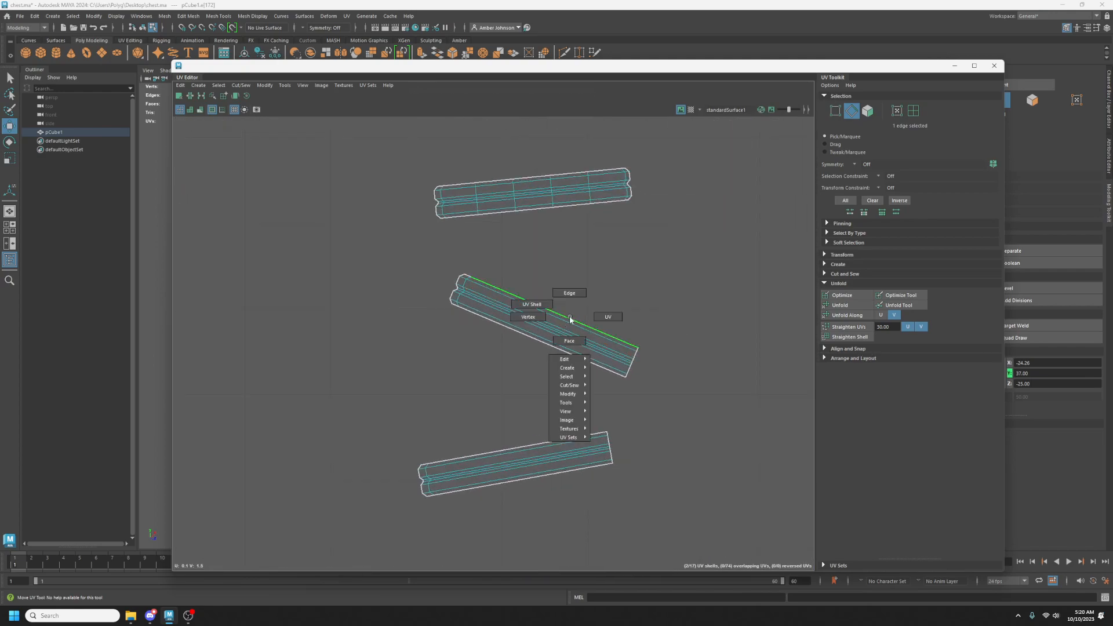
pyautogui.moveTo(572, 385)
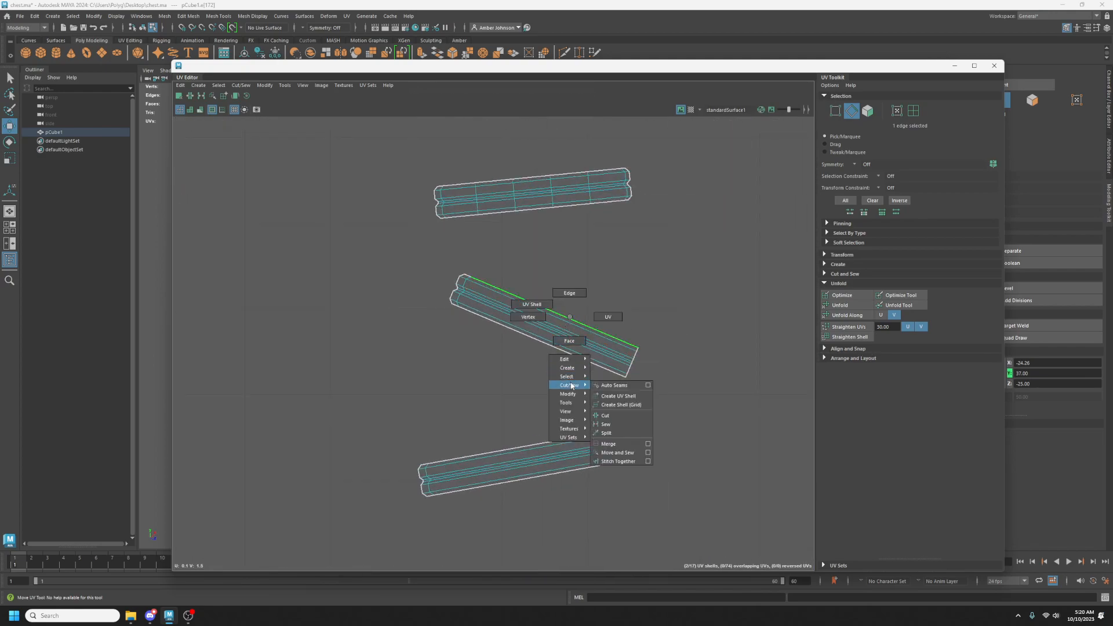
pyautogui.click(618, 452)
# Move and Sew the lower long edge of the middle band shell.
pyautogui.scroll(-3, 517, 353)
pyautogui.scroll(4, 517, 352)
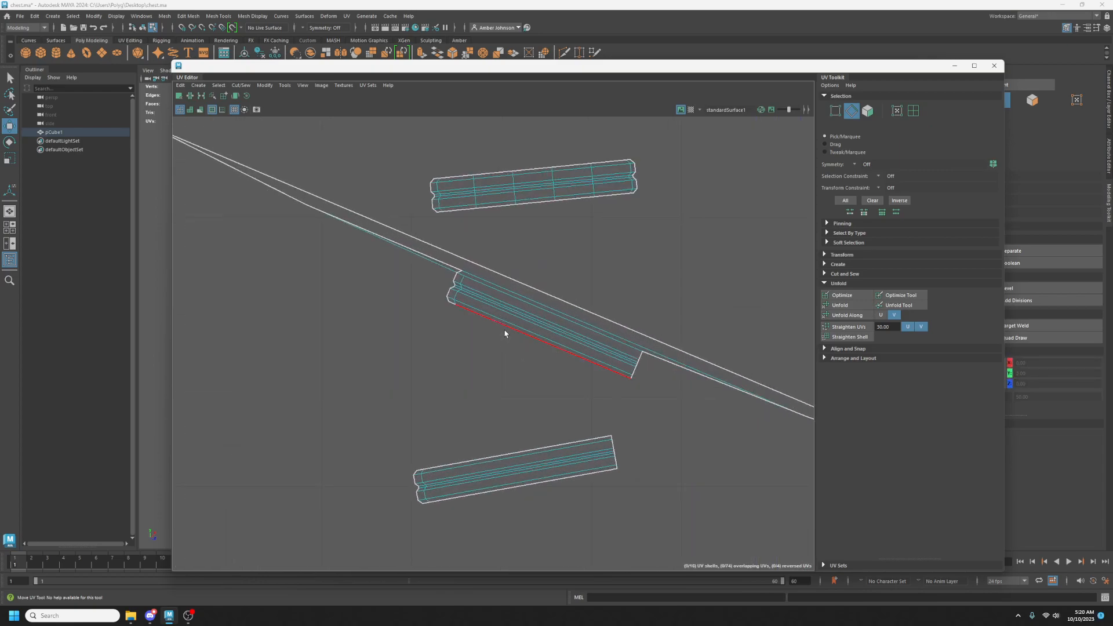
pyautogui.click(504, 334)
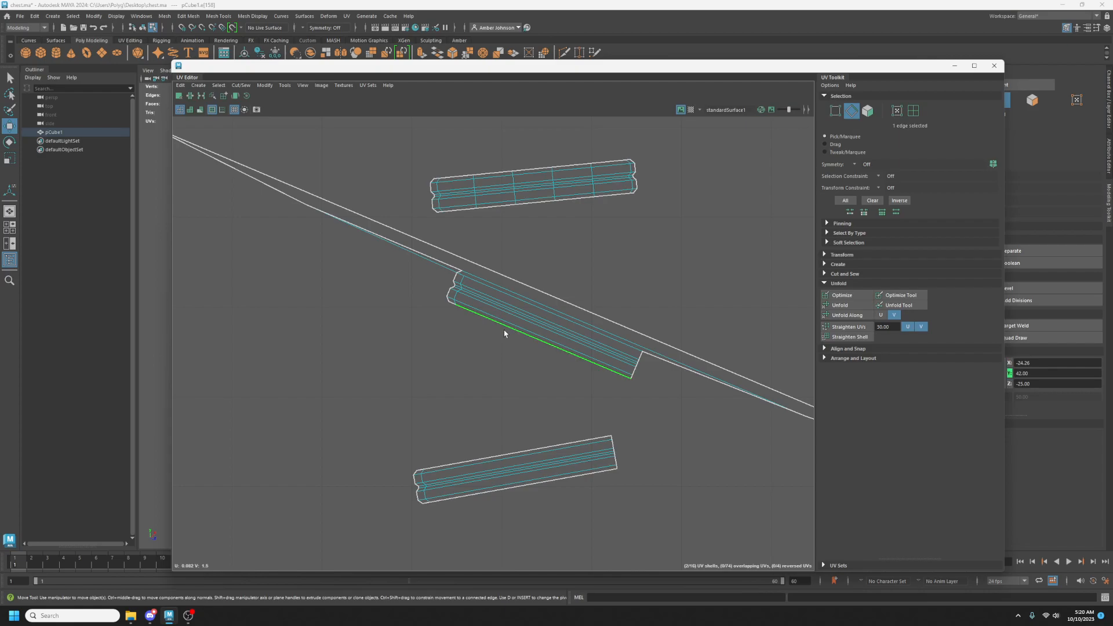
pyautogui.press('g')
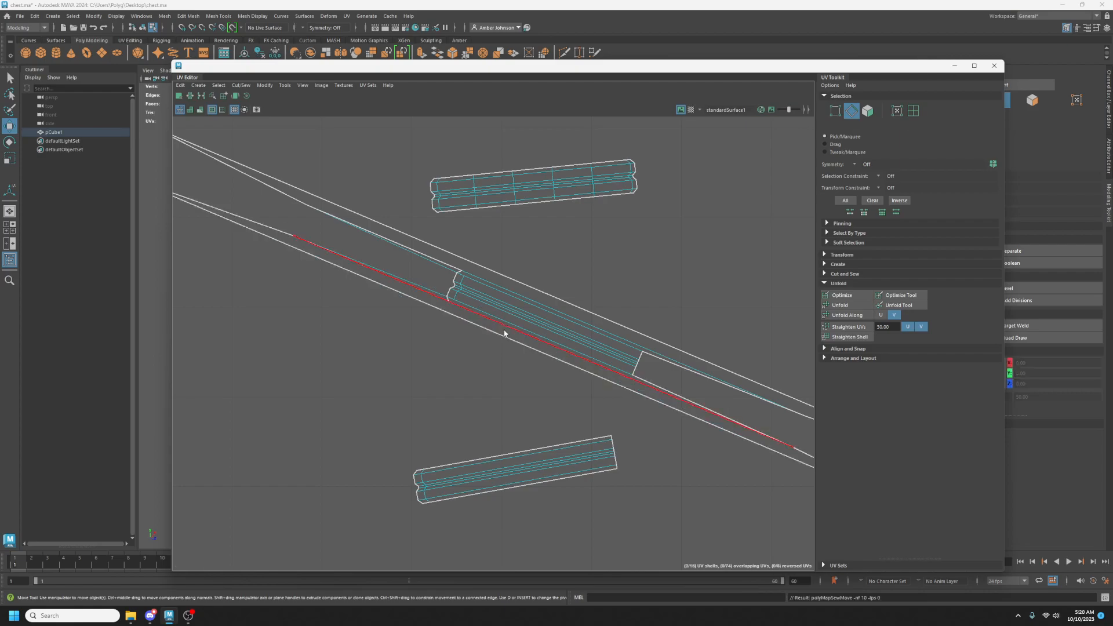
# Move and Sew edge segments along the upper long side of the topmost band shell.
pyautogui.click(537, 170)
pyautogui.press('g')
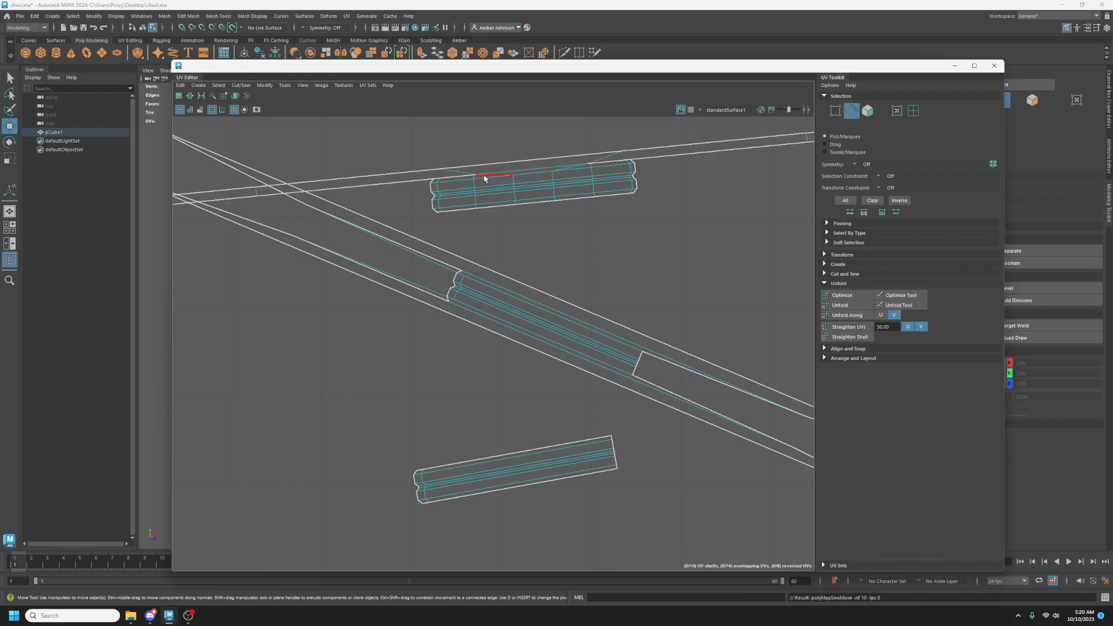
pyautogui.click(452, 178)
pyautogui.press('g')
# Move and Sew both long edges of the lowest band shell.
pyautogui.click(488, 458)
pyautogui.press('g')
pyautogui.click(516, 498)
pyautogui.press('g')
# Move and Sew the edge segments along the lower long side of the topmost band shell.
pyautogui.scroll(-5, 563, 419)
pyautogui.keyDown('alt'); pyautogui.moveTo(708, 416); pyautogui.dragTo(497, 354, button='middle'); pyautogui.keyUp('alt')
pyautogui.click(616, 301)
pyautogui.scroll(2, 405, 342)
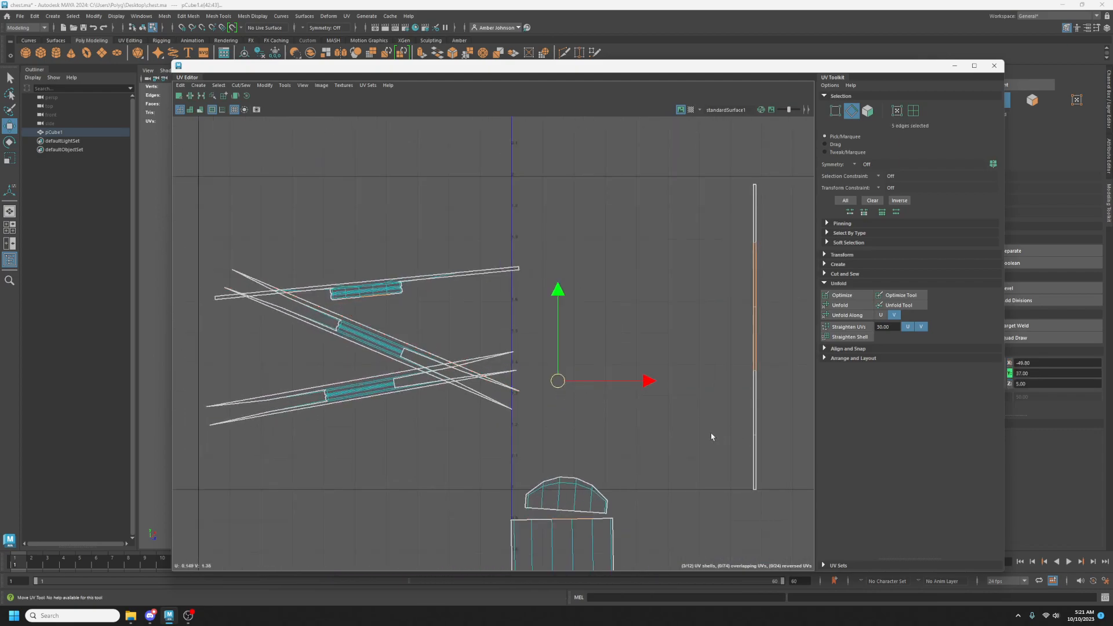
pyautogui.scroll(-1, 712, 436)
pyautogui.scroll(4, 511, 383)
pyautogui.keyDown('alt'); pyautogui.moveTo(417, 241); pyautogui.dragTo(471, 260, button='middle'); pyautogui.keyUp('alt')
pyautogui.click(448, 251)
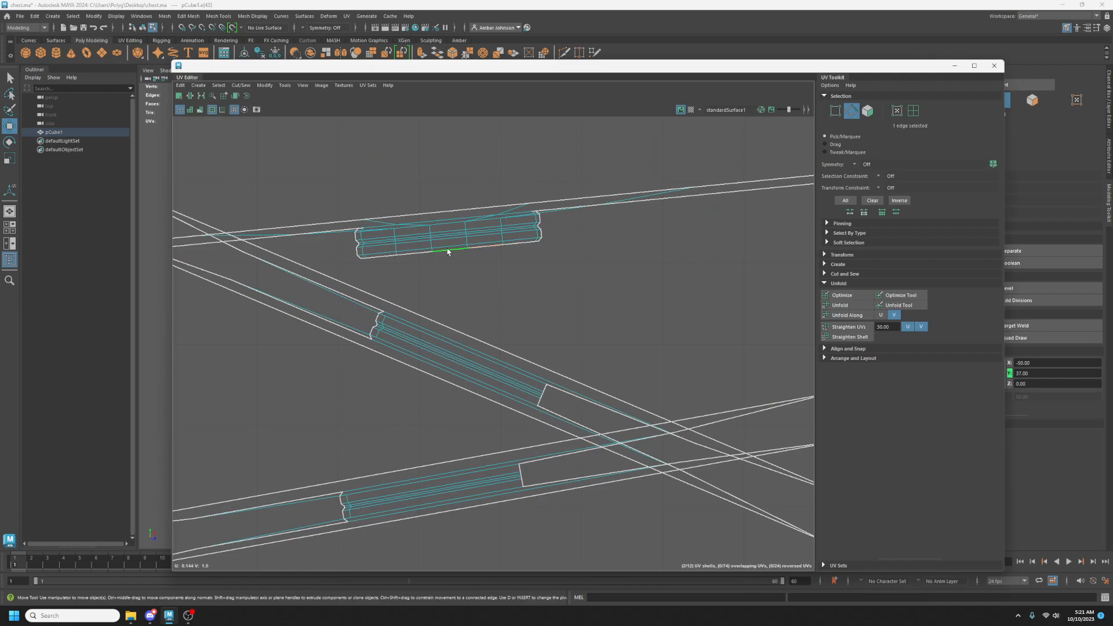
pyautogui.hotkey('shift', 's')
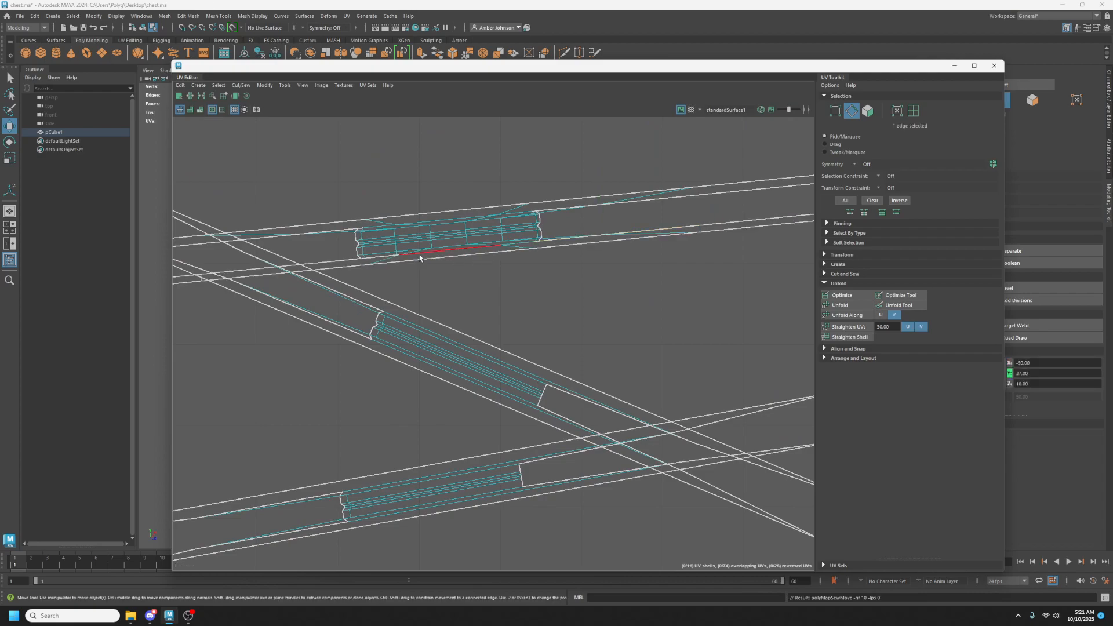
pyautogui.click(380, 259)
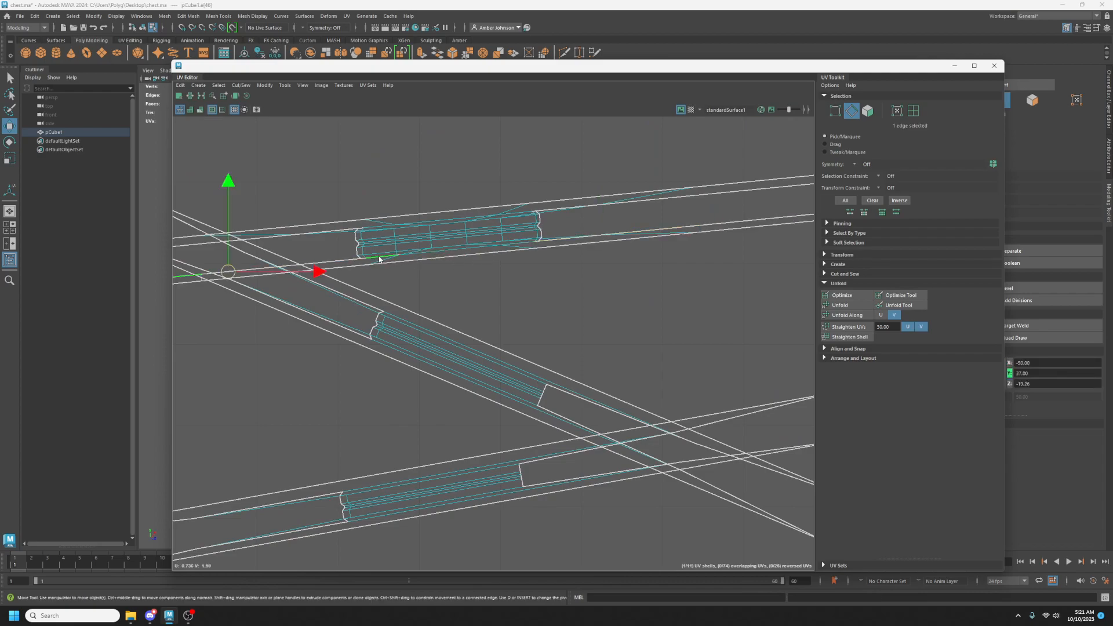
pyautogui.click(514, 301)
# Select the three band shells as whole UV shells, then unfold and optimize them.
pyautogui.scroll(-5, 516, 301)
pyautogui.click(913, 111)
pyautogui.moveTo(535, 381); pyautogui.dragTo(536, 381)
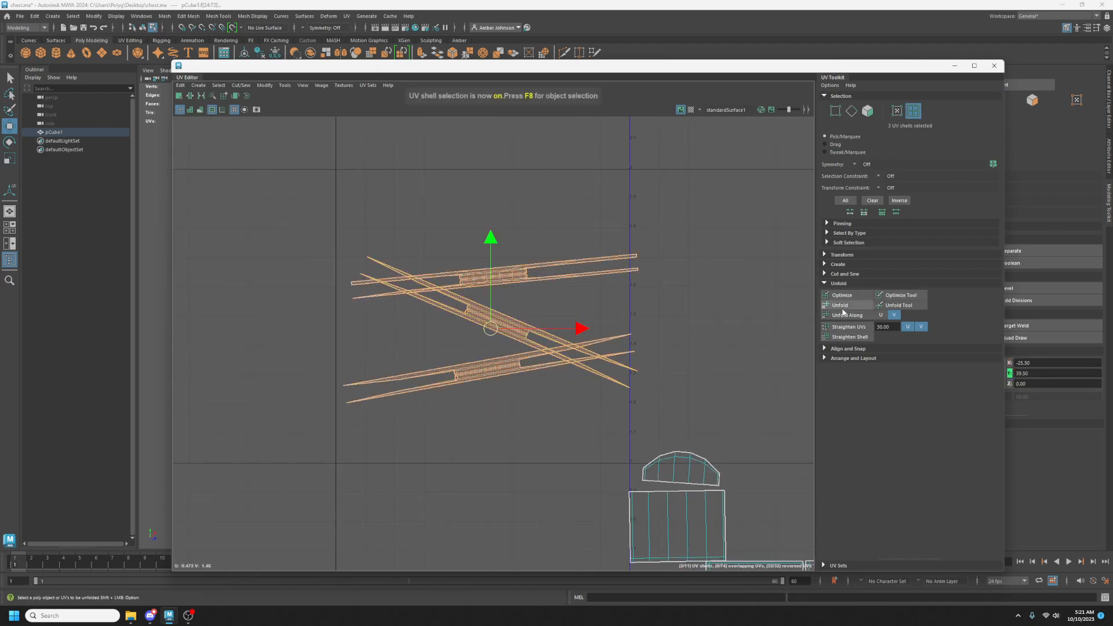
pyautogui.click(842, 295)
pyautogui.scroll(8, 522, 266)
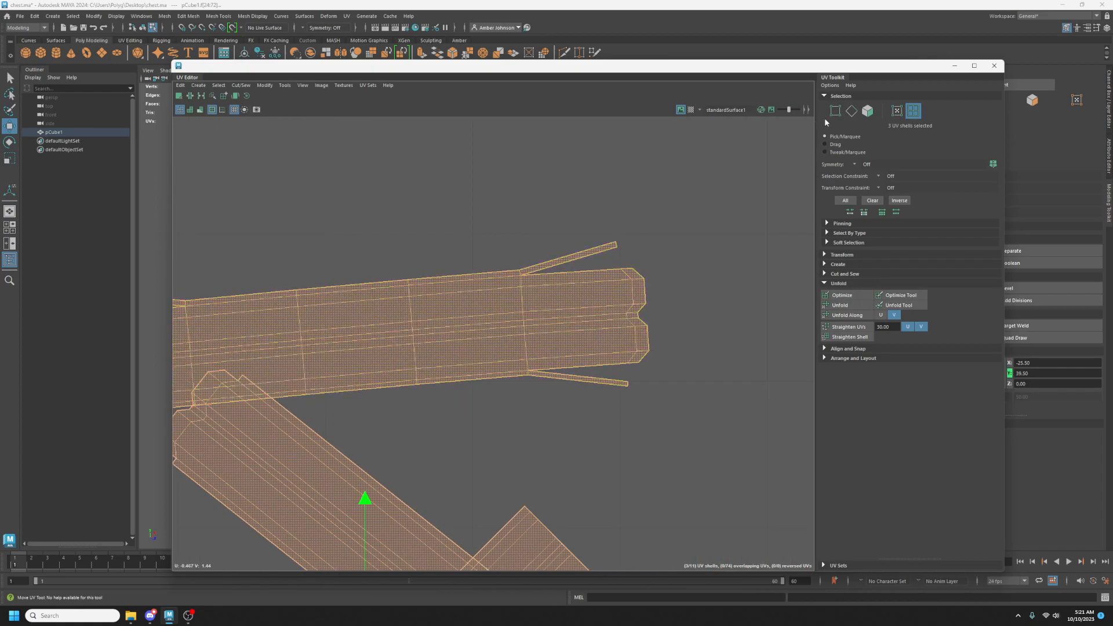
# Move and Sew the split upper and lower edges at the right end of the topmost band shell.
pyautogui.click(851, 111)
pyautogui.click(577, 275)
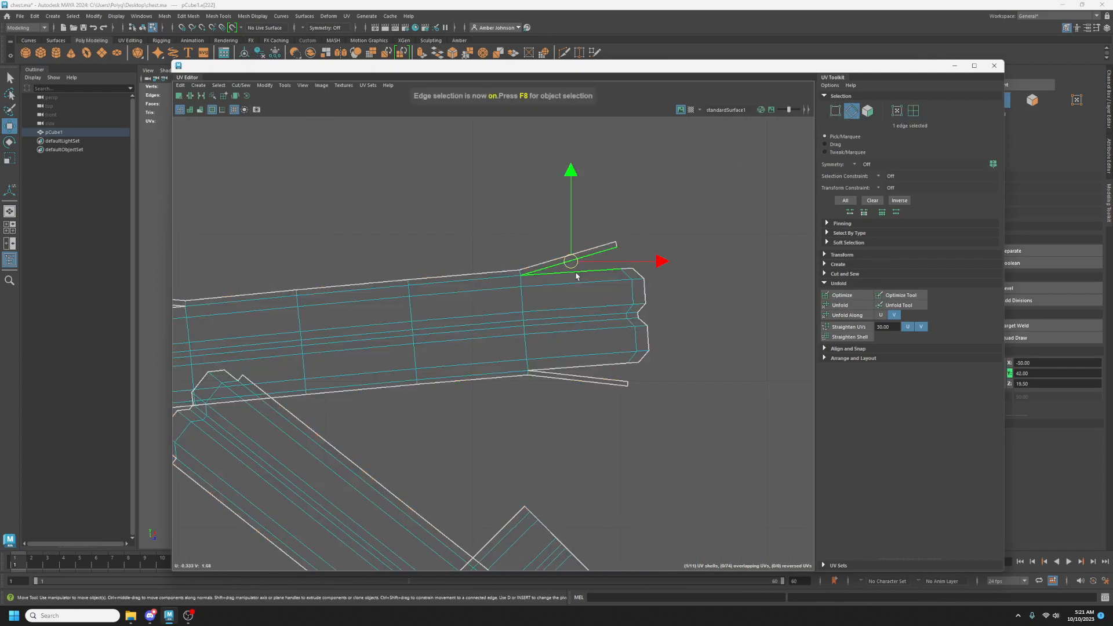
pyautogui.rightClick(576, 276)
pyautogui.moveTo(574, 347)
pyautogui.click(633, 409)
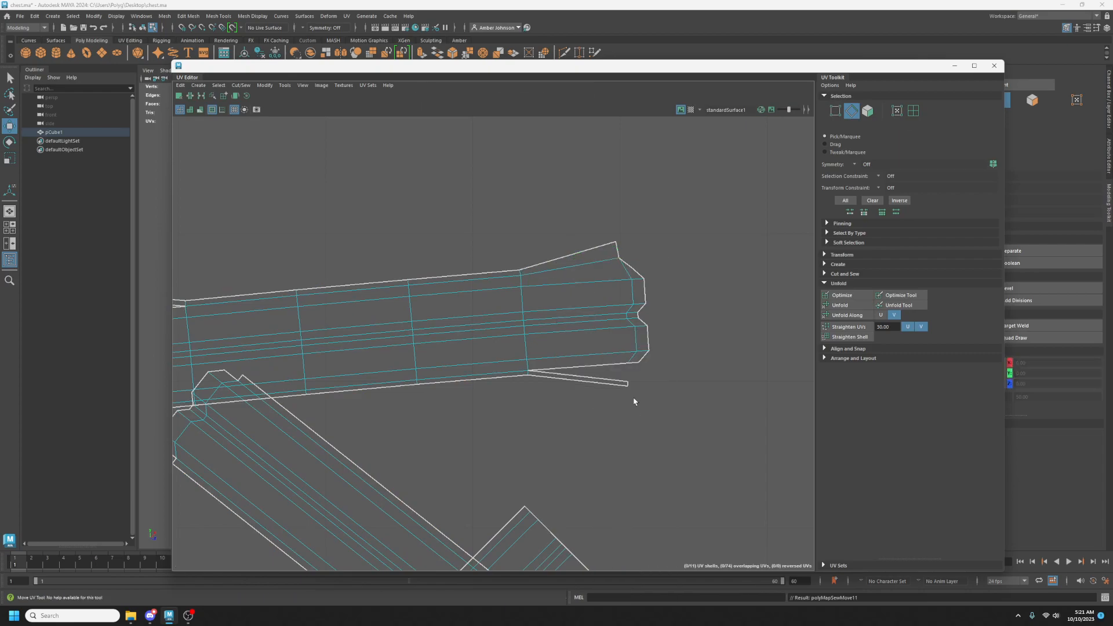
pyautogui.click(597, 366)
pyautogui.click(517, 407)
# Move and Sew the split edge at the left end of the topmost band shell.
pyautogui.keyDown('alt'); pyautogui.moveTo(373, 395); pyautogui.dragTo(658, 384, button='middle'); pyautogui.keyUp('alt')
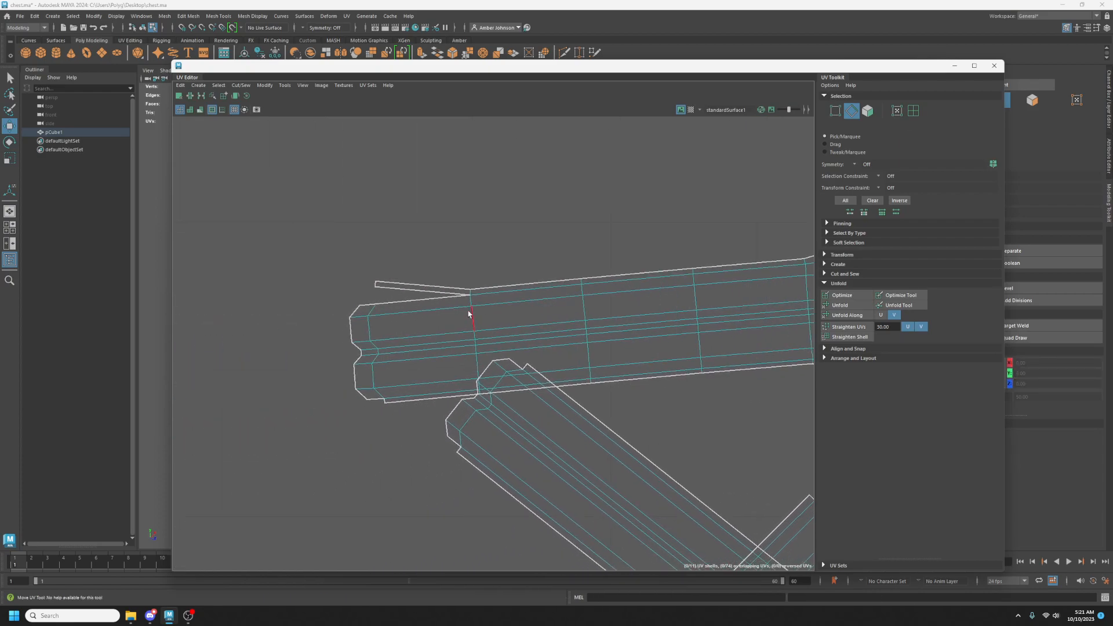
pyautogui.click(426, 302)
pyautogui.click(423, 318)
pyautogui.scroll(-2, 542, 395)
pyautogui.keyDown('alt'); pyautogui.moveTo(674, 477); pyautogui.dragTo(614, 236, button='middle'); pyautogui.keyUp('alt')
pyautogui.scroll(-5, 638, 377)
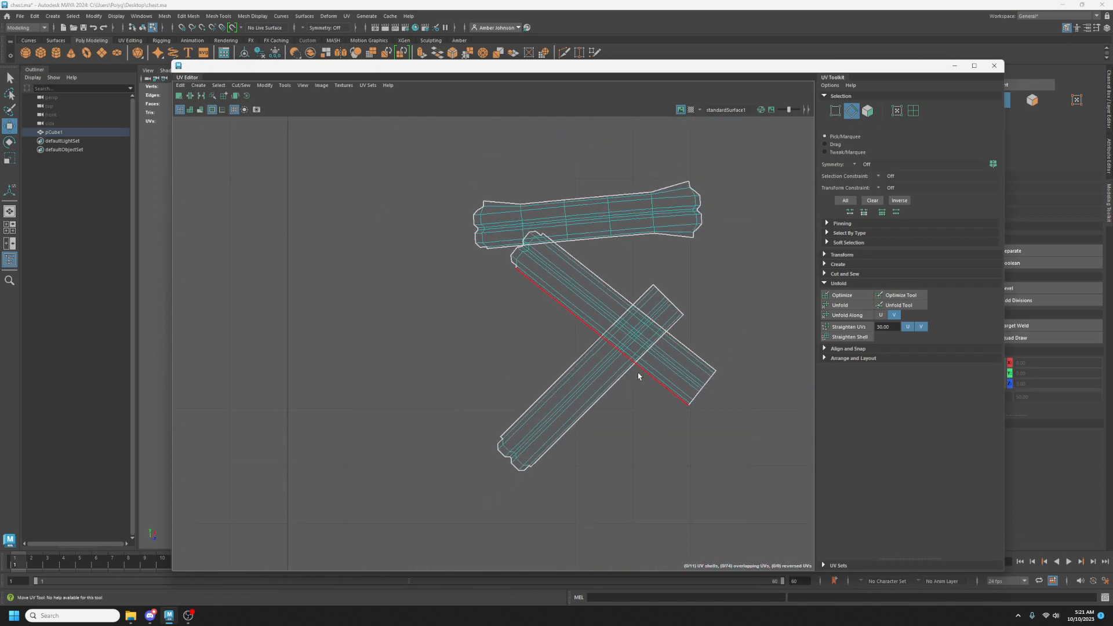
# Reselect the sewn band shells, unfold and optimize them again, and clear the selection.
pyautogui.click(914, 110)
pyautogui.moveTo(649, 416); pyautogui.dragTo(654, 422)
pyautogui.click(844, 305)
pyautogui.click(845, 296)
pyautogui.click(721, 464)
pyautogui.keyDown('alt'); pyautogui.moveTo(720, 463); pyautogui.dragTo(502, 385, button='middle'); pyautogui.keyUp('alt')
pyautogui.scroll(-2, 527, 365)
pyautogui.click(467, 279)
# Move the UV editor aside, select all the faces on the chest's underside and delete them.
pyautogui.moveTo(432, 66); pyautogui.dragTo(1112, 123)
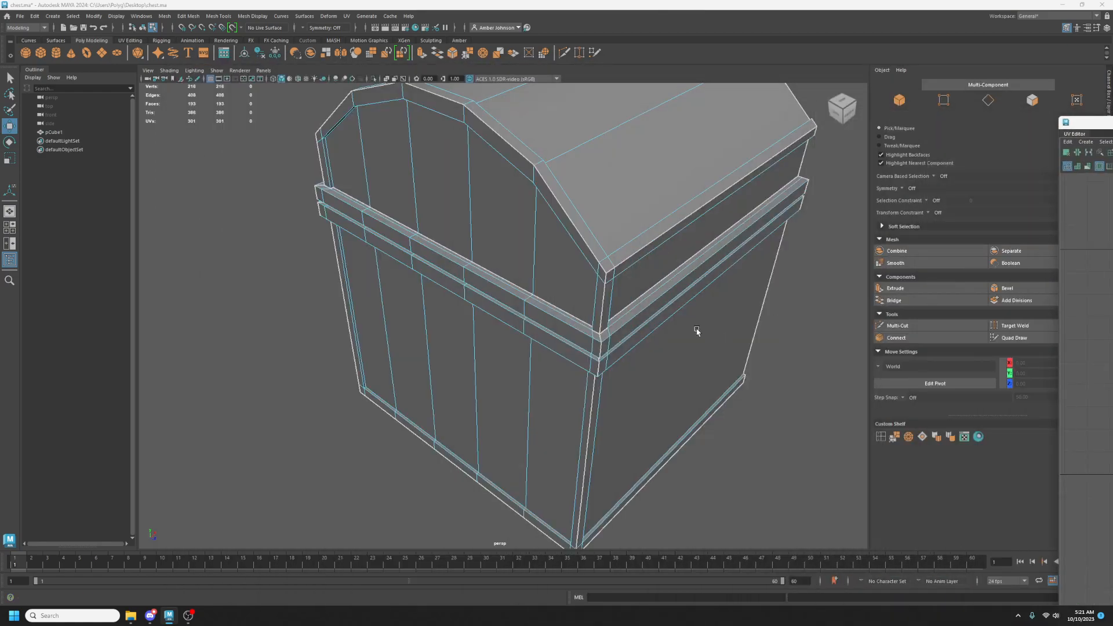
pyautogui.keyDown('alt'); pyautogui.moveTo(655, 409); pyautogui.dragTo(589, 340); pyautogui.keyUp('alt')
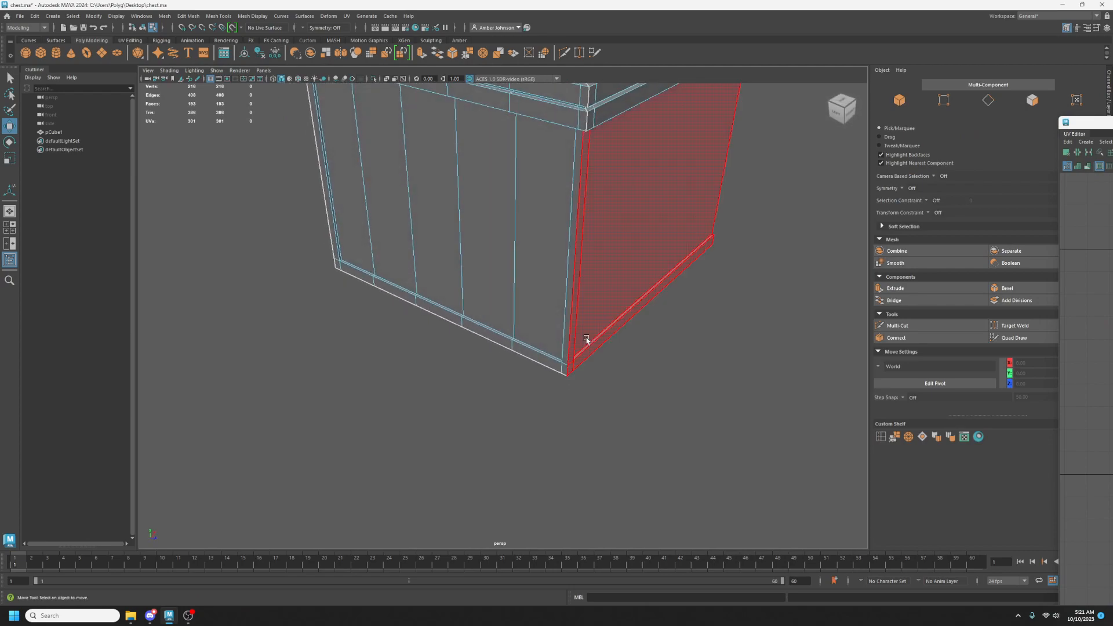
pyautogui.keyDown('alt'); pyautogui.moveTo(706, 356); pyautogui.dragTo(691, 259); pyautogui.keyUp('alt')
pyautogui.keyDown('alt'); pyautogui.moveTo(691, 259); pyautogui.dragTo(689, 275, button='middle'); pyautogui.keyUp('alt')
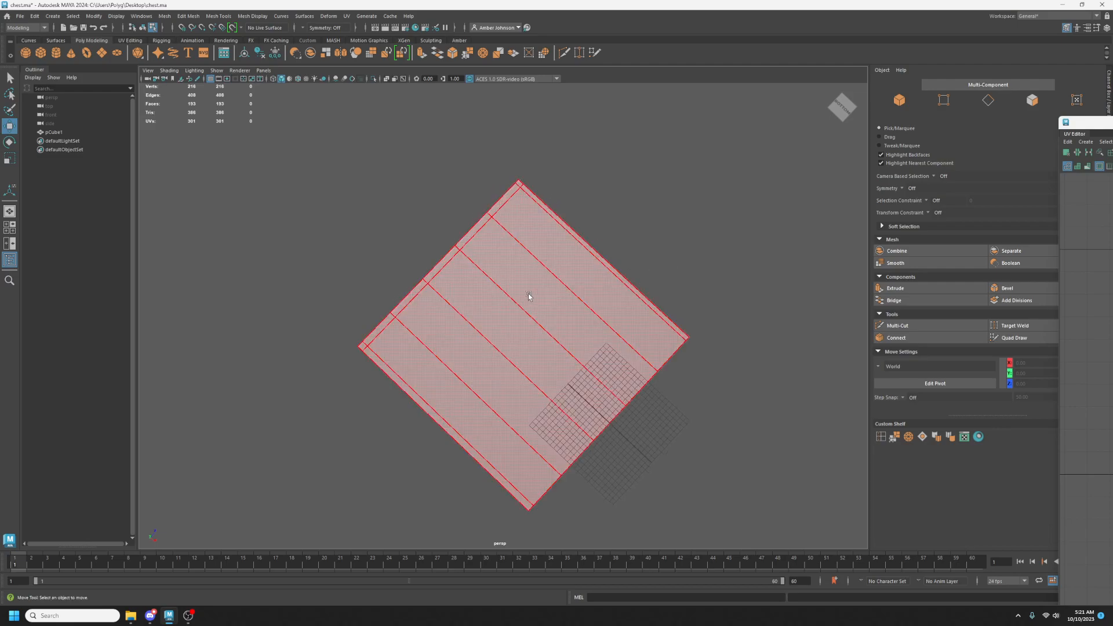
pyautogui.doubleClick(529, 297)
pyautogui.keyDown('alt'); pyautogui.moveTo(715, 249); pyautogui.dragTo(819, 303); pyautogui.keyUp('alt')
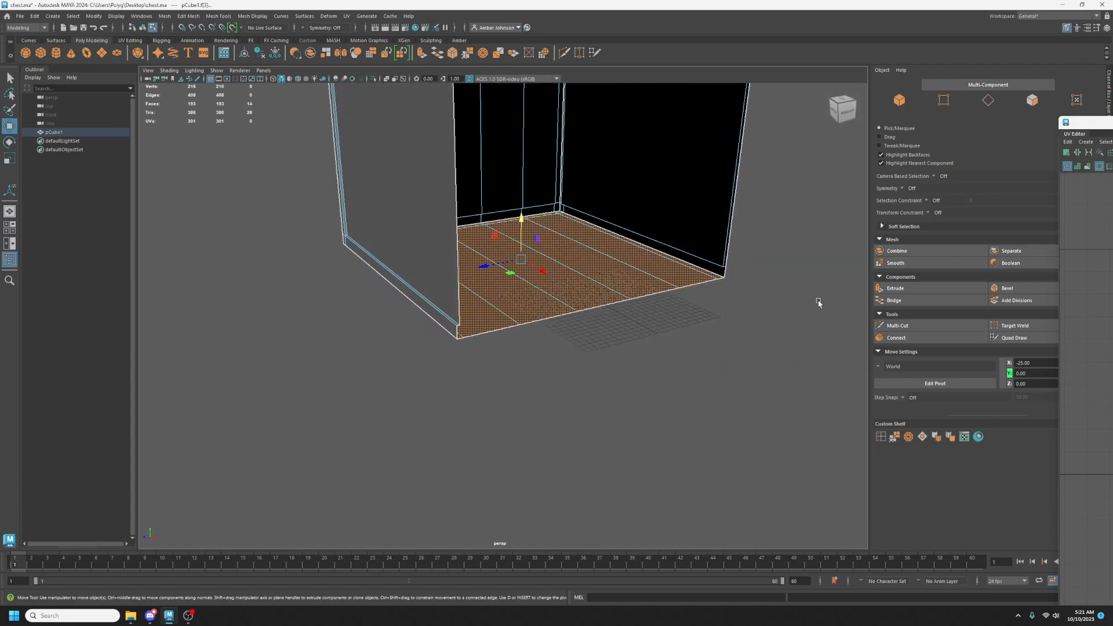
pyautogui.keyDown('alt'); pyautogui.moveTo(721, 308); pyautogui.dragTo(654, 308); pyautogui.keyUp('alt')
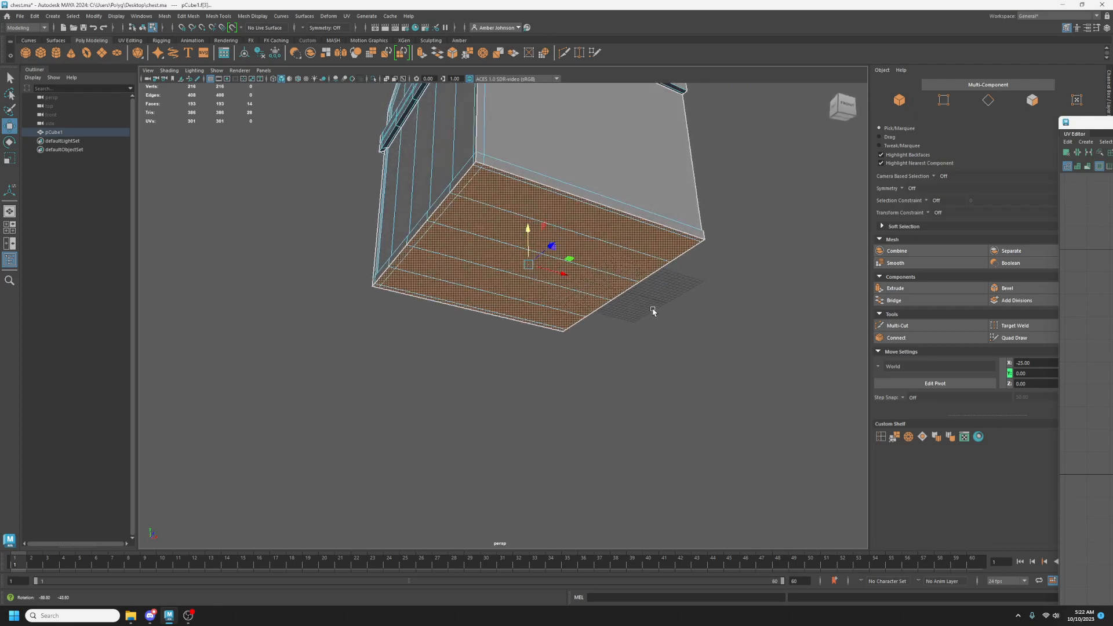
pyautogui.press('Delete')
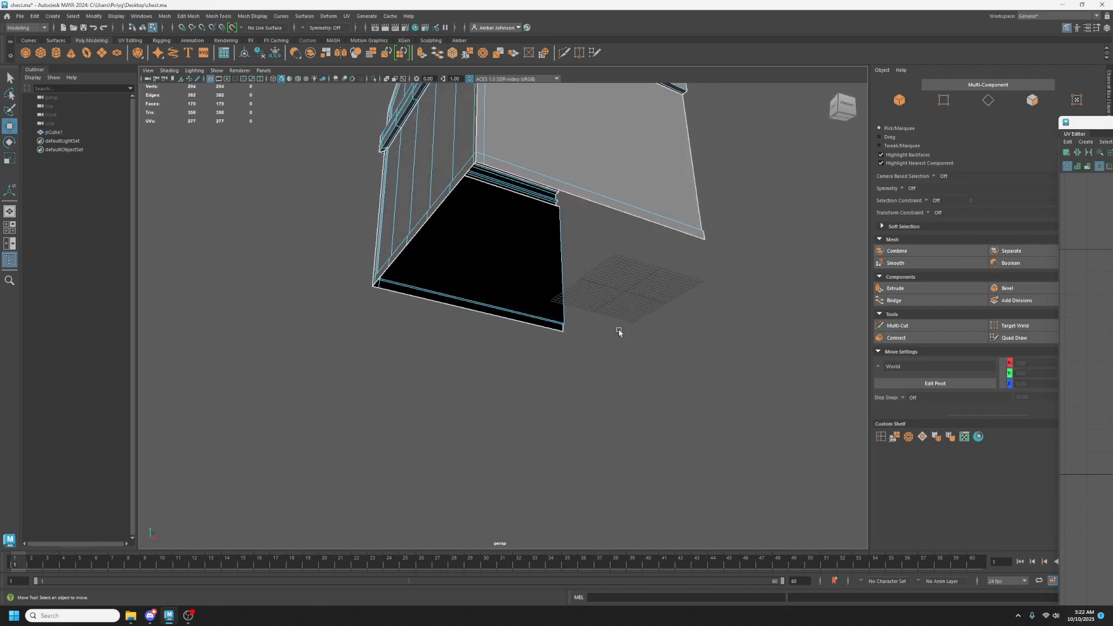
# Delete the narrow vertical face at the back panel's edge on the chest's open middle side.
pyautogui.keyDown('alt'); pyautogui.moveTo(649, 314); pyautogui.dragTo(614, 357); pyautogui.keyUp('alt')
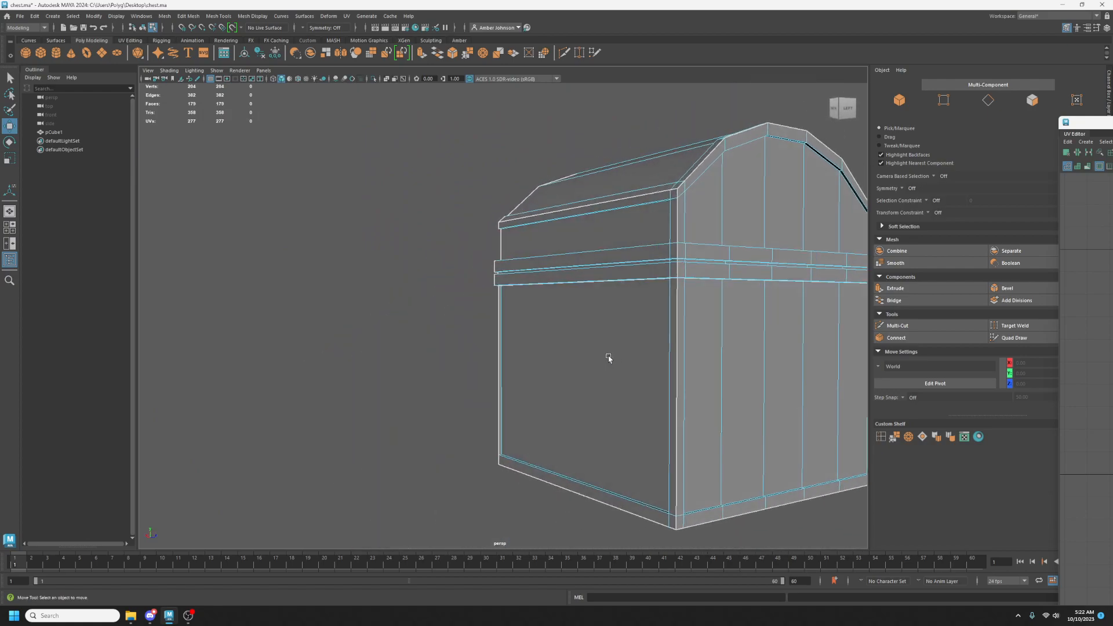
pyautogui.scroll(5, 581, 344)
pyautogui.keyDown('alt'); pyautogui.moveTo(574, 432); pyautogui.dragTo(594, 350); pyautogui.keyUp('alt')
pyautogui.click(1032, 100)
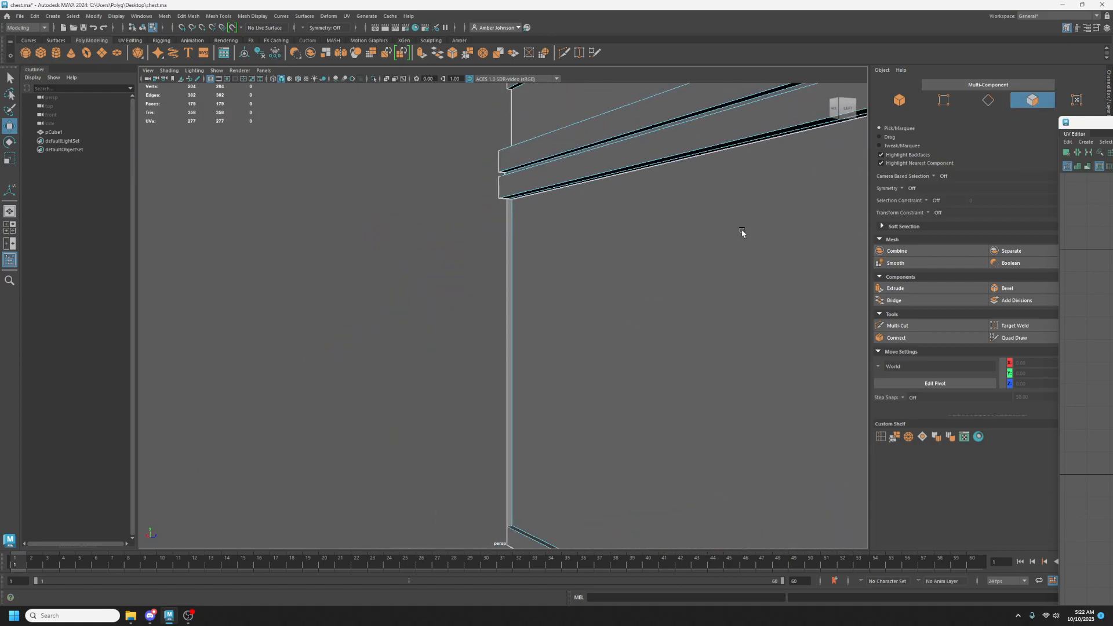
pyautogui.click(506, 348)
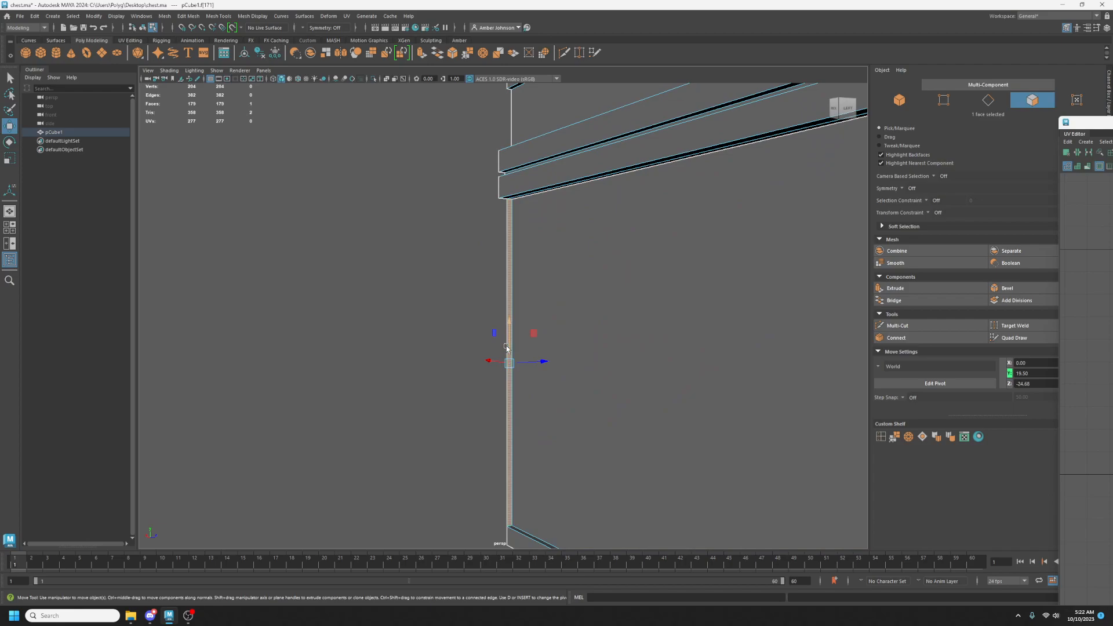
pyautogui.press('Delete')
pyautogui.scroll(-5, 507, 348)
pyautogui.keyDown('alt'); pyautogui.moveTo(527, 346); pyautogui.dragTo(629, 366); pyautogui.keyUp('alt')
pyautogui.scroll(2, 592, 388)
pyautogui.keyDown('alt'); pyautogui.moveTo(592, 388); pyautogui.dragTo(582, 273, button='middle'); pyautogui.keyUp('alt')
pyautogui.scroll(5, 611, 427)
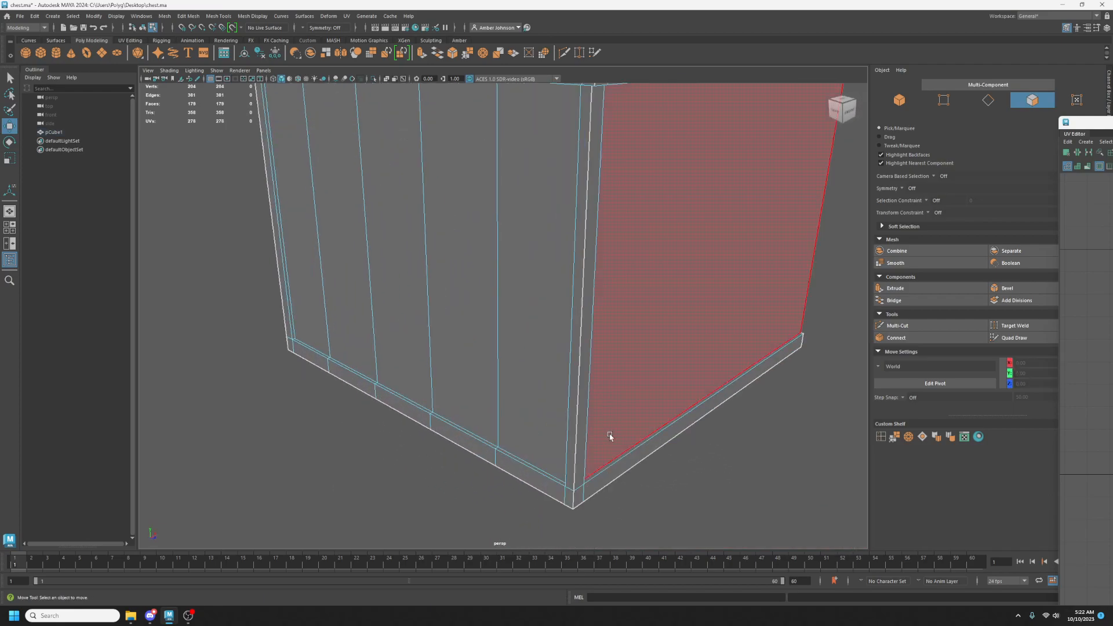
pyautogui.click(634, 467)
pyautogui.press('Delete')
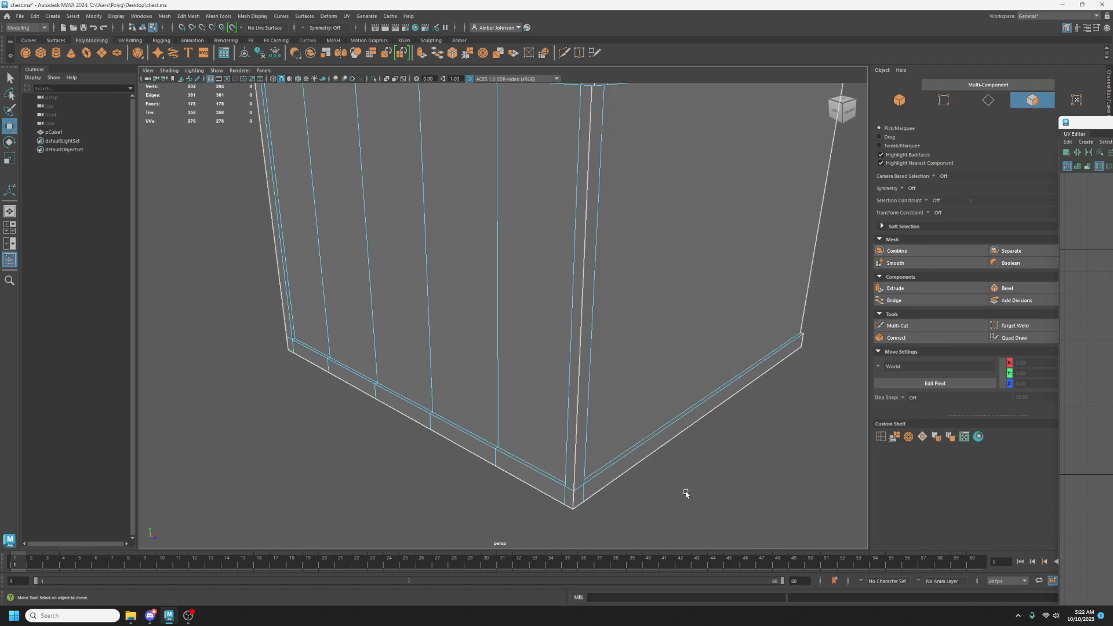
# Select the large front panel face and the front panel face above the band.
pyautogui.press('q')
pyautogui.click(643, 466)
pyautogui.click(743, 499)
pyautogui.click(721, 328)
pyautogui.scroll(-6, 721, 328)
pyautogui.scroll(4, 593, 242)
pyautogui.keyDown('alt'); pyautogui.moveTo(622, 218); pyautogui.dragTo(646, 271, button='middle'); pyautogui.keyUp('alt')
pyautogui.keyDown('shift'); pyautogui.click(644, 185); pyautogui.keyUp('shift')
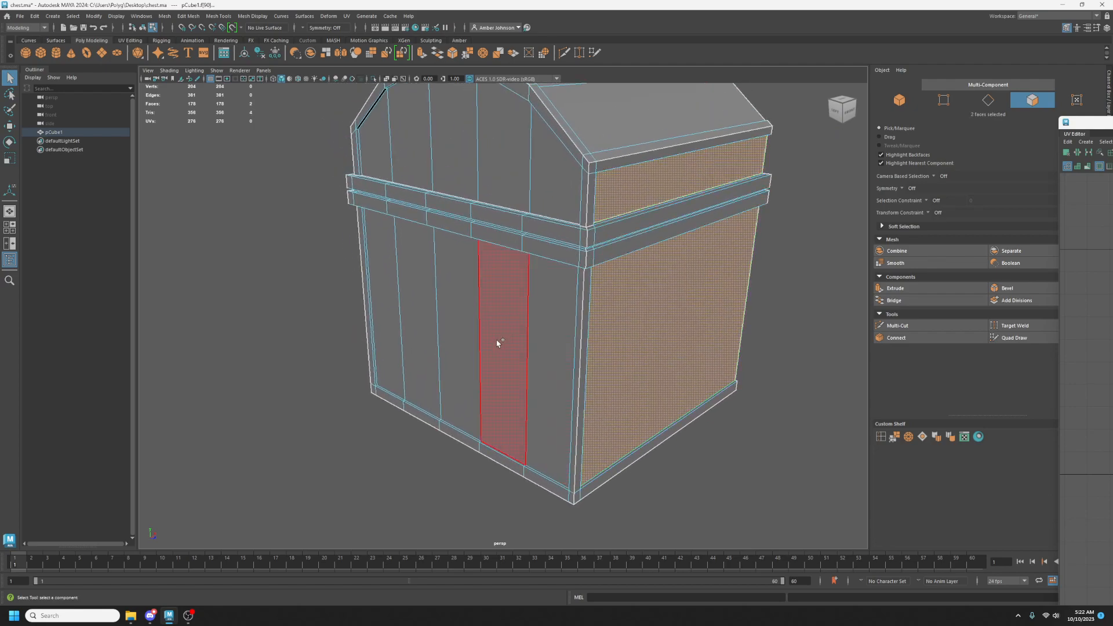
# Add the five side plank faces below the band and the five above it to the face selection.
pyautogui.keyDown('shift'); pyautogui.click(544, 322); pyautogui.keyUp('shift')
pyautogui.keyDown('shift'); pyautogui.click(503, 313); pyautogui.keyUp('shift')
pyautogui.keyDown('shift'); pyautogui.click(461, 301); pyautogui.keyUp('shift')
pyautogui.keyDown('shift'); pyautogui.click(420, 287); pyautogui.keyUp('shift')
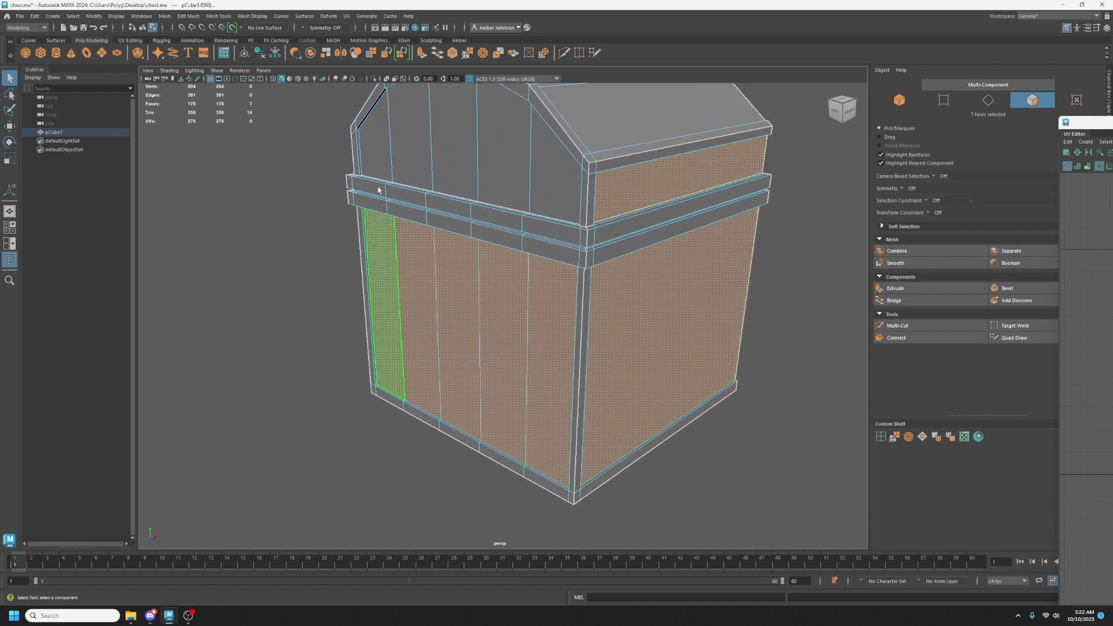
pyautogui.keyDown('shift'); pyautogui.click(388, 278); pyautogui.keyUp('shift')
pyautogui.keyDown('shift'); pyautogui.click(373, 140); pyautogui.keyUp('shift')
pyautogui.keyDown('shift'); pyautogui.click(414, 147); pyautogui.keyUp('shift')
pyautogui.keyDown('shift'); pyautogui.click(455, 137); pyautogui.keyUp('shift')
pyautogui.keyDown('shift'); pyautogui.click(501, 148); pyautogui.keyUp('shift')
pyautogui.keyDown('shift'); pyautogui.click(539, 169); pyautogui.keyUp('shift')
# Add the lid's plank faces and the back panel faces below and above the band to the selection.
pyautogui.keyDown('alt'); pyautogui.moveTo(663, 281); pyautogui.dragTo(634, 278); pyautogui.keyUp('alt')
pyautogui.keyDown('shift'); pyautogui.doubleClick(633, 279); pyautogui.keyUp('shift')
pyautogui.keyDown('alt'); pyautogui.moveTo(459, 200); pyautogui.dragTo(636, 259); pyautogui.keyUp('alt')
pyautogui.keyDown('shift'); pyautogui.click(606, 222); pyautogui.keyUp('shift')
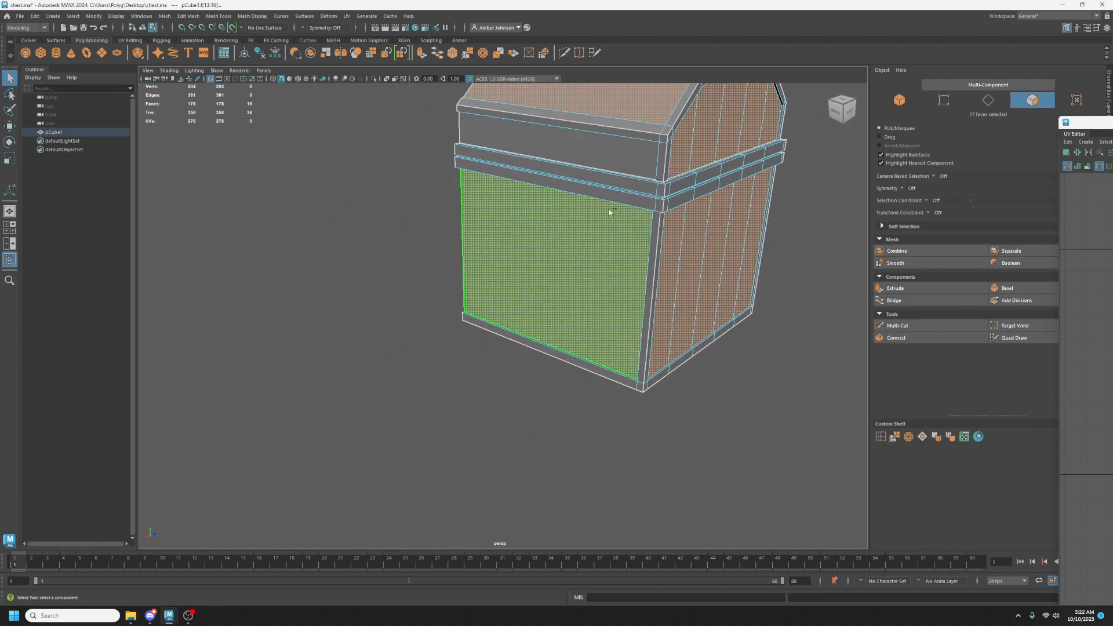
pyautogui.keyDown('shift'); pyautogui.click(603, 150); pyautogui.keyUp('shift')
pyautogui.keyDown('alt'); pyautogui.moveTo(603, 150); pyautogui.dragTo(689, 335); pyautogui.keyUp('alt')
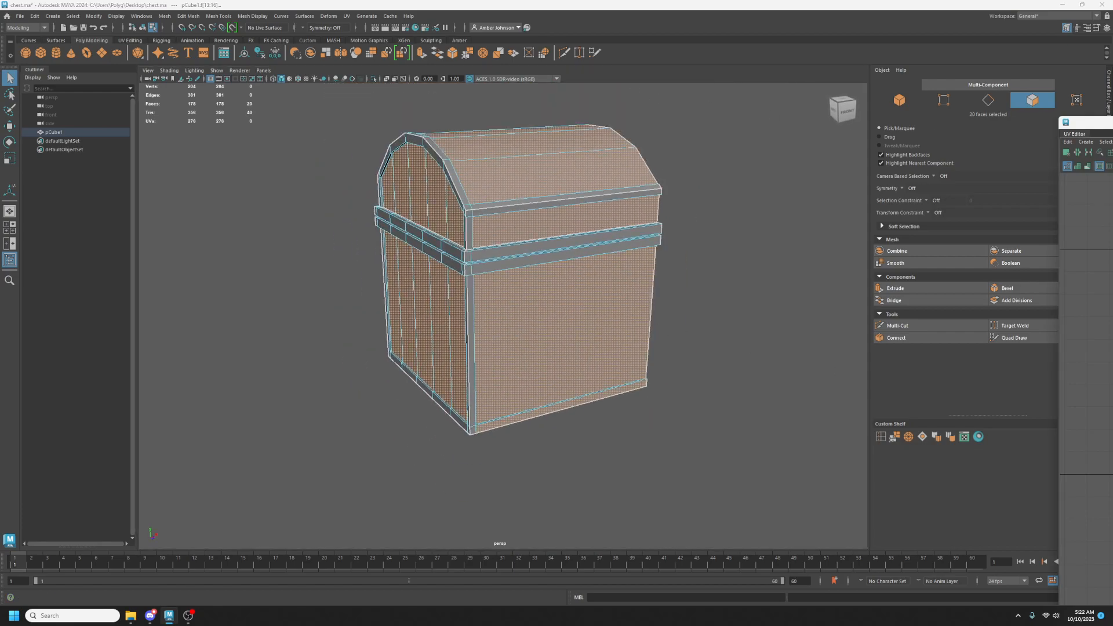
# Bring back the UV editor, split the selected panel faces into their own shells and move them away from the trim.
pyautogui.moveTo(1087, 122); pyautogui.dragTo(126, 52)
pyautogui.keyDown('alt'); pyautogui.moveTo(615, 478); pyautogui.dragTo(584, 350, button='middle'); pyautogui.keyUp('alt')
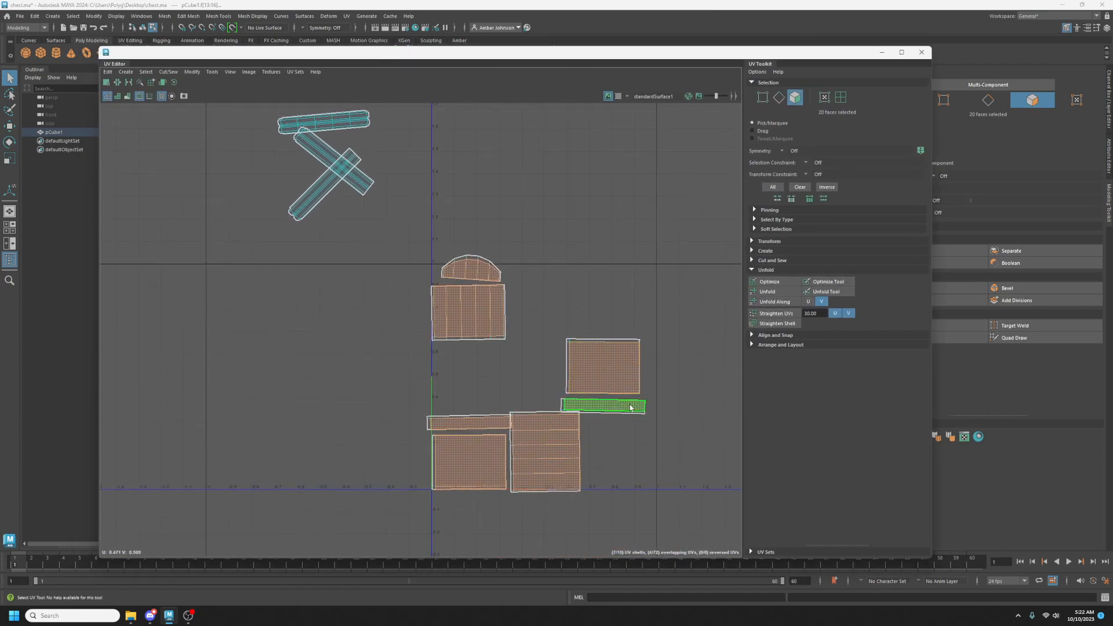
pyautogui.moveTo(633, 409); pyautogui.dragTo(628, 434, button='right')
pyautogui.press('w')
pyautogui.moveTo(541, 372); pyautogui.dragTo(708, 193)
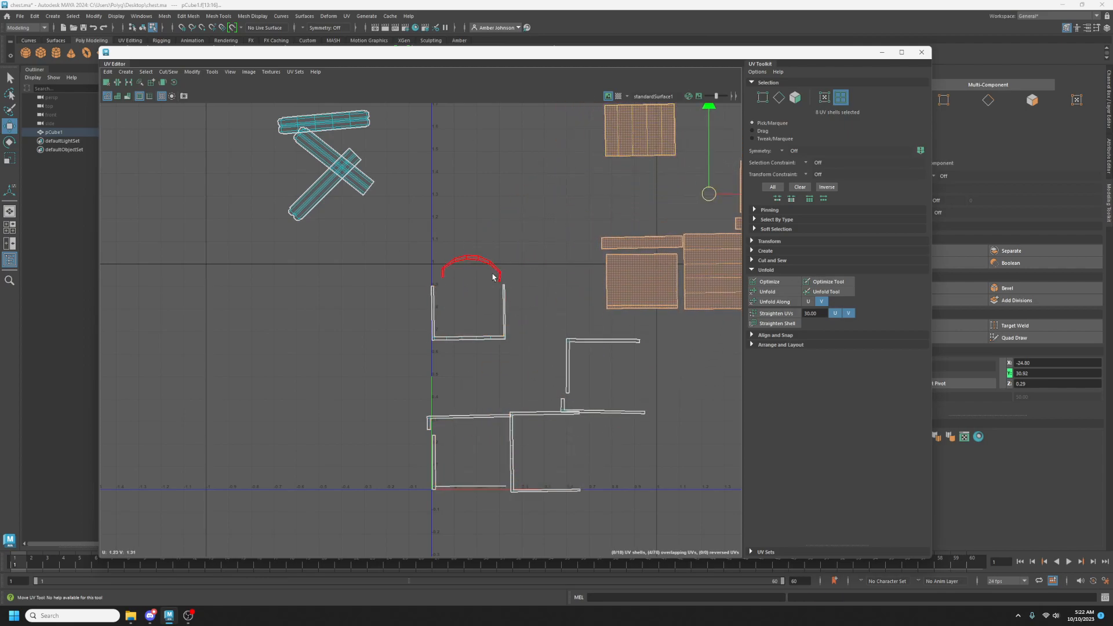
# Separate the two vertical trim strips of the plank side into their own shells and move them left of the bottom trim.
pyautogui.moveTo(461, 71); pyautogui.dragTo(546, 73)
pyautogui.scroll(3, 508, 380)
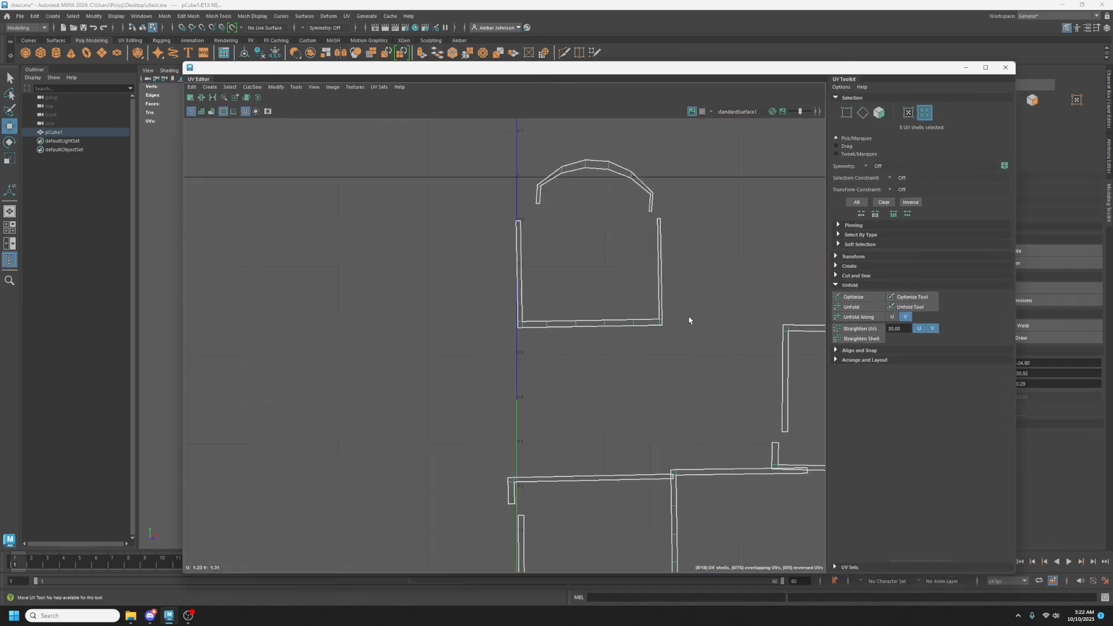
pyautogui.click(509, 375)
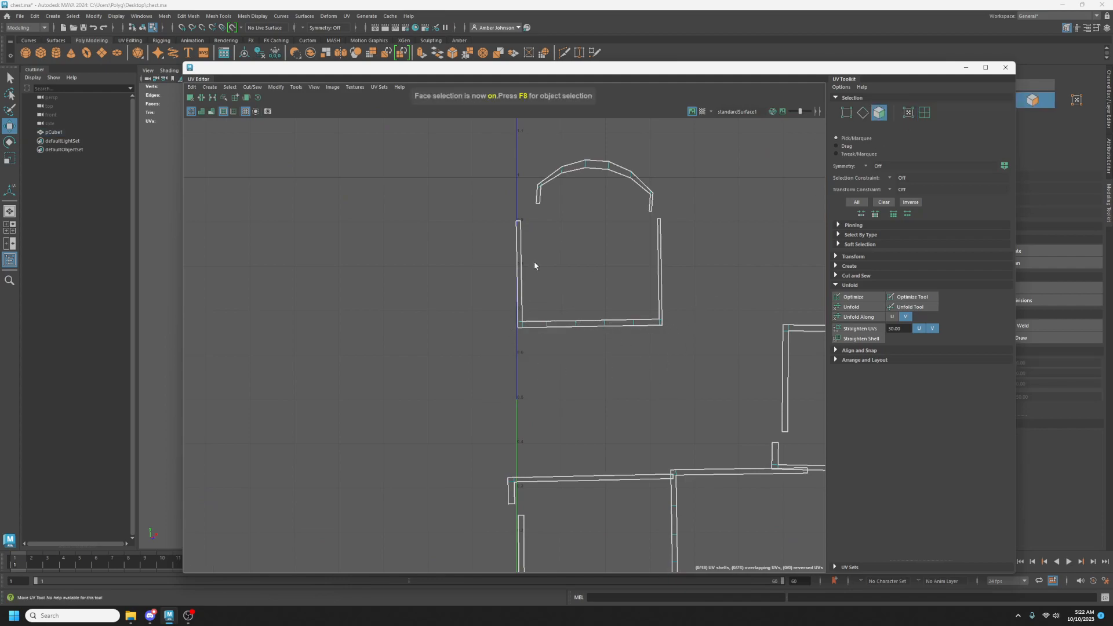
pyautogui.moveTo(466, 241); pyautogui.dragTo(713, 284)
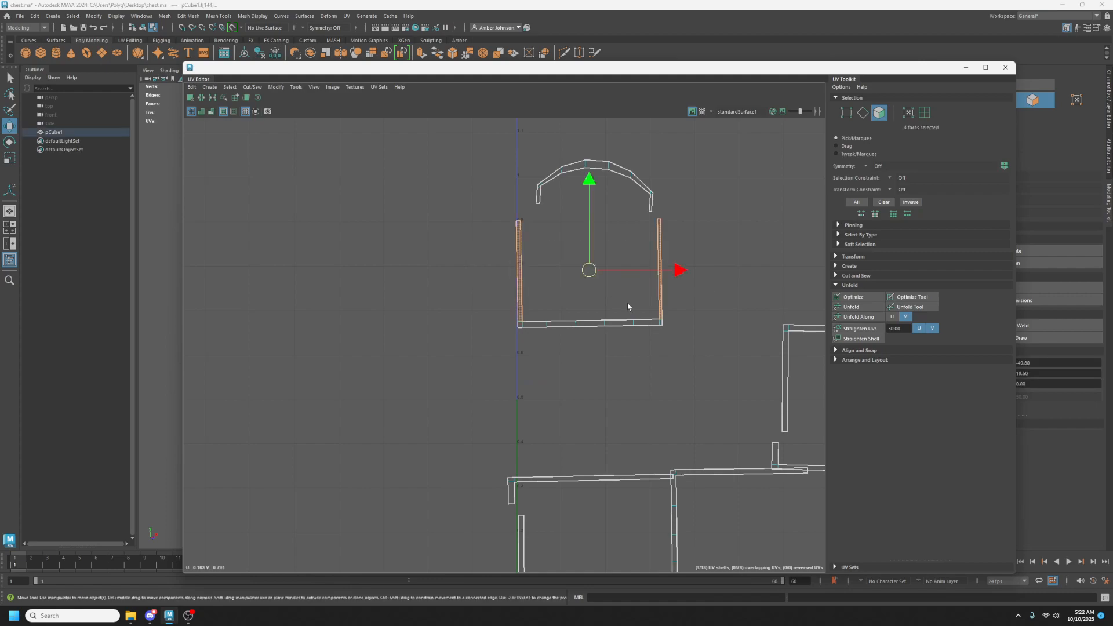
pyautogui.keyDown('alt'); pyautogui.moveTo(614, 342); pyautogui.dragTo(581, 377, button='middle'); pyautogui.keyUp('alt')
pyautogui.hotkey('ctrl', 'shift', 'x')
pyautogui.moveTo(557, 305); pyautogui.dragTo(383, 301)
# Separate the short left end of the arched lid trim into its own shell and place it below the arch.
pyautogui.scroll(1, 485, 259)
pyautogui.scroll(1, 484, 259)
pyautogui.click(537, 220)
pyautogui.click(561, 266)
pyautogui.press('F11')
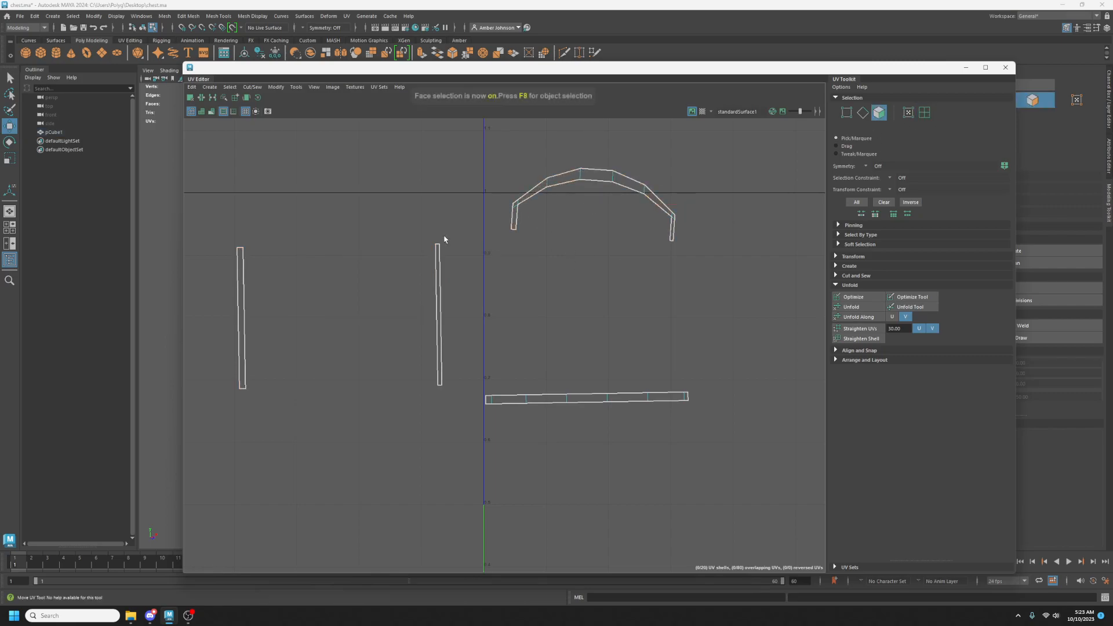
pyautogui.moveTo(529, 237); pyautogui.dragTo(488, 258)
pyautogui.hotkey('ctrl', 'shift', 'x')
pyautogui.moveTo(487, 258); pyautogui.dragTo(534, 227, button='right')
# Separate the short right end of the arched lid trim into its own shell and move it below the arch.
pyautogui.click(671, 236)
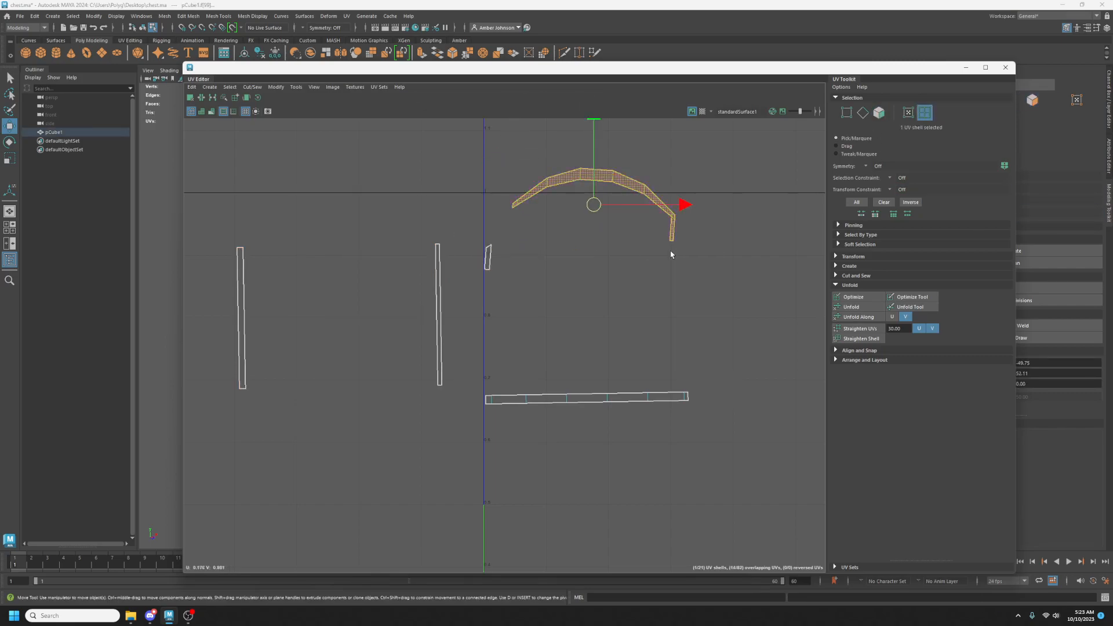
pyautogui.click(880, 113)
pyautogui.moveTo(658, 268); pyautogui.dragTo(684, 228)
pyautogui.hotkey('ctrl', 'shift', 'x')
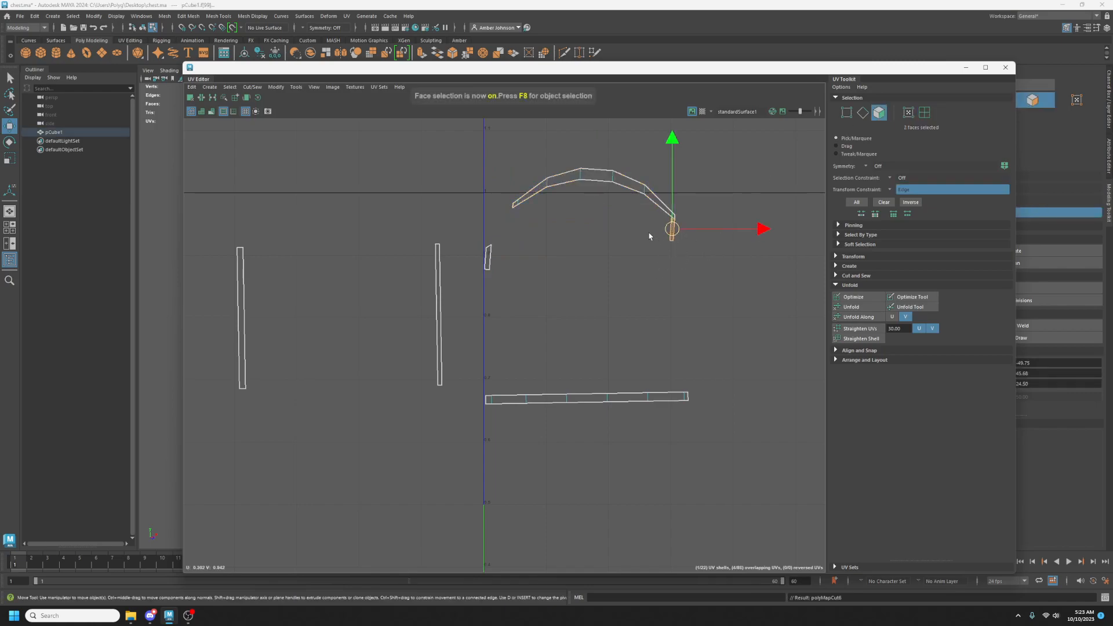
pyautogui.moveTo(650, 237); pyautogui.dragTo(684, 212, button='right')
pyautogui.click(672, 231)
pyautogui.moveTo(672, 228); pyautogui.dragTo(607, 274)
pyautogui.click(586, 303)
# Select the six separated trim shells of the plank side, then unfold and optimize them.
pyautogui.scroll(-4, 608, 354)
pyautogui.keyDown('alt'); pyautogui.moveTo(691, 415); pyautogui.dragTo(643, 378, button='middle'); pyautogui.keyUp('alt')
pyautogui.moveTo(360, 218); pyautogui.dragTo(634, 368)
pyautogui.click(853, 308)
pyautogui.click(861, 298)
pyautogui.scroll(3, 493, 278)
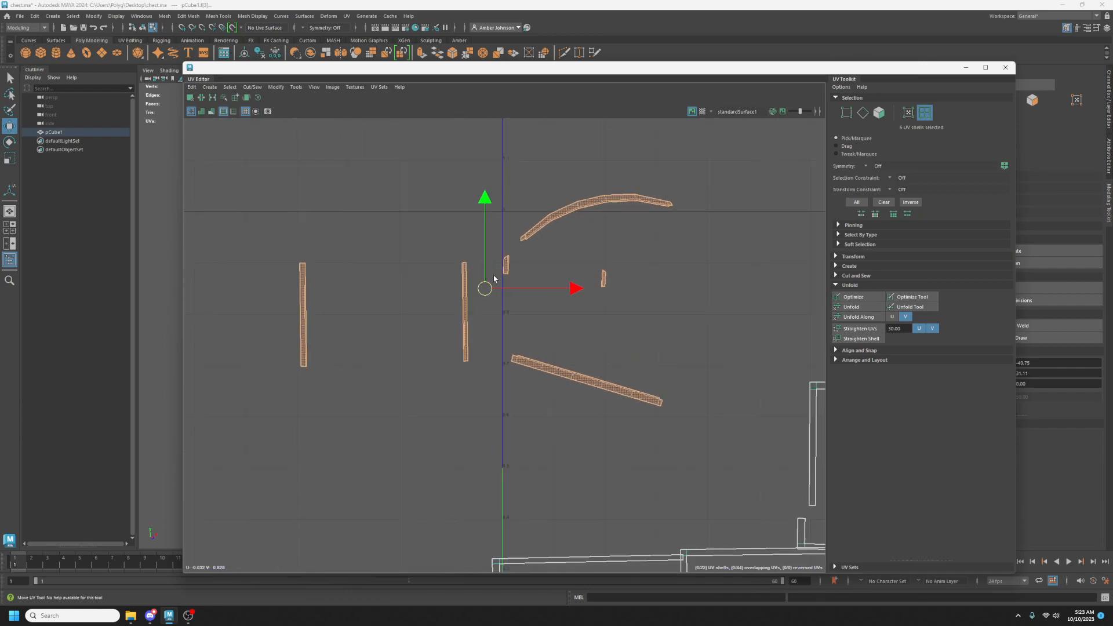
pyautogui.scroll(-3, 493, 284)
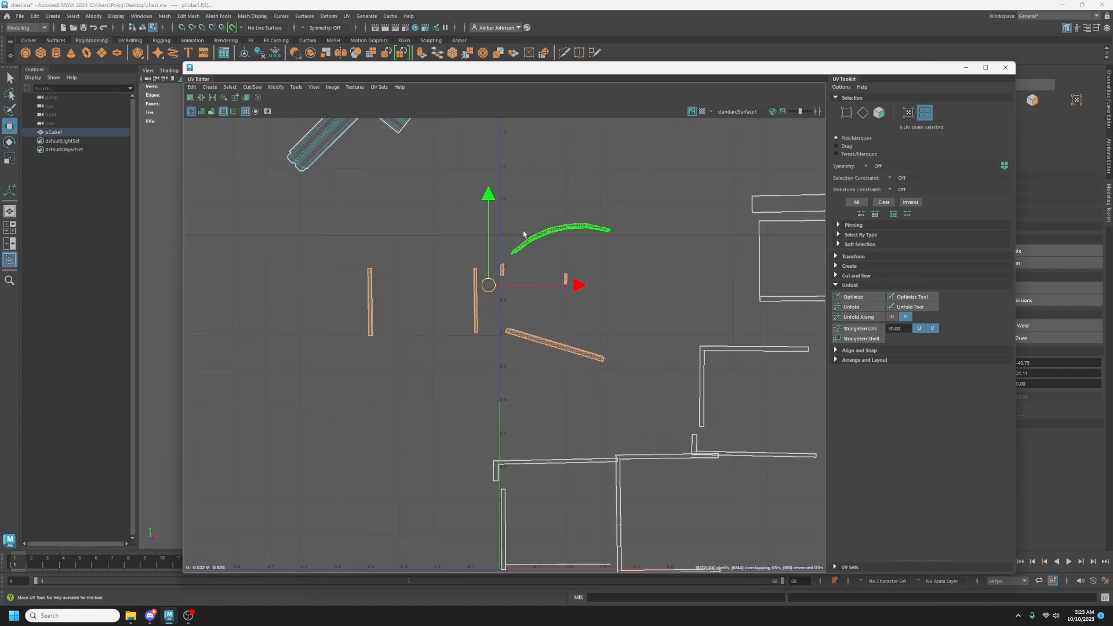
# Move the plank side's straight trim shells to the left of the UV origin and set the arched trim shell apart.
pyautogui.moveTo(492, 281); pyautogui.dragTo(515, 264)
pyautogui.moveTo(641, 290); pyautogui.dragTo(492, 347)
pyautogui.moveTo(562, 301); pyautogui.dragTo(390, 333)
pyautogui.moveTo(497, 288); pyautogui.dragTo(496, 288)
pyautogui.moveTo(556, 256); pyautogui.dragTo(373, 329)
pyautogui.click(578, 210)
pyautogui.moveTo(578, 209); pyautogui.dragTo(442, 264)
pyautogui.scroll(3, 476, 266)
pyautogui.scroll(3, 485, 274)
pyautogui.scroll(-3, 498, 281)
pyautogui.moveTo(597, 66)
pyautogui.mouseDown()
pyautogui.moveTo(1112, 127)
pyautogui.moveTo(1112, 63)
pyautogui.moveTo(638, 92)
pyautogui.moveTo(610, 76)
pyautogui.mouseUp()
pyautogui.scroll(-2, 611, 367)
pyautogui.moveTo(539, 321); pyautogui.dragTo(758, 270)
# Separate the L-shaped trim's horizontal strip into its own shell and place it with the upright strip in the open space below the arch.
pyautogui.scroll(-1, 742, 441)
pyautogui.keyDown('alt'); pyautogui.moveTo(753, 466); pyautogui.dragTo(545, 315, button='middle'); pyautogui.keyUp('alt')
pyautogui.moveTo(700, 289)
pyautogui.keyDown('alt'); pyautogui.mouseDown(button='middle')
pyautogui.moveTo(666, 326)
pyautogui.moveTo(624, 341)
pyautogui.moveTo(697, 289)
pyautogui.mouseUp(button='middle'); pyautogui.keyUp('alt')
pyautogui.scroll(1, 642, 305)
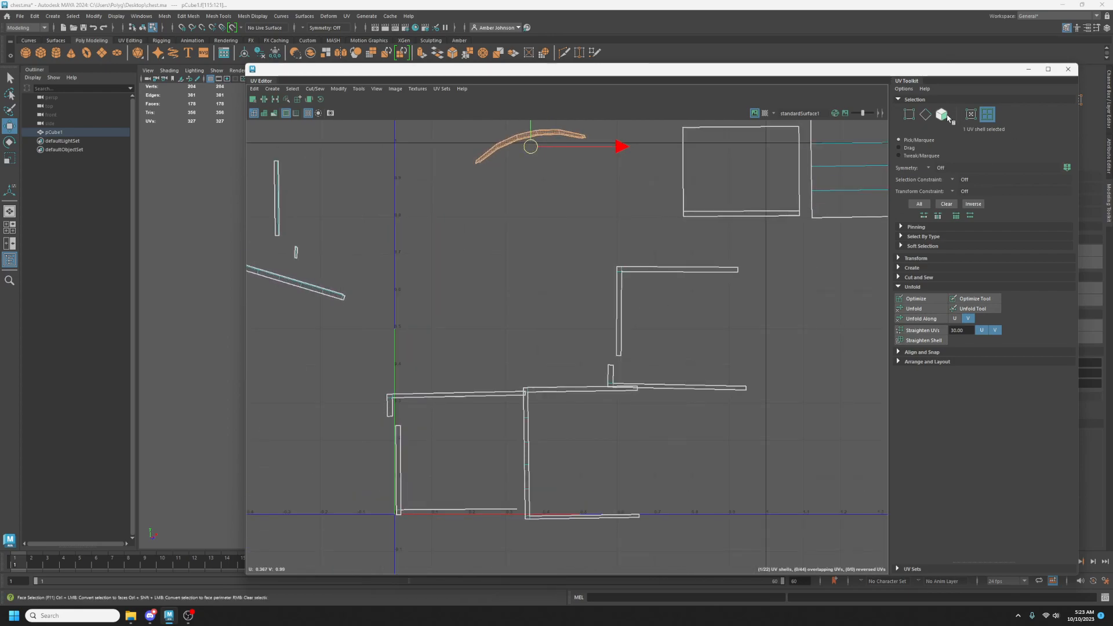
pyautogui.press('F11')
pyautogui.moveTo(571, 356); pyautogui.dragTo(571, 356)
pyautogui.keyDown('shift'); pyautogui.moveTo(613, 313); pyautogui.dragTo(519, 313); pyautogui.keyUp('shift')
pyautogui.moveTo(617, 255); pyautogui.dragTo(551, 261)
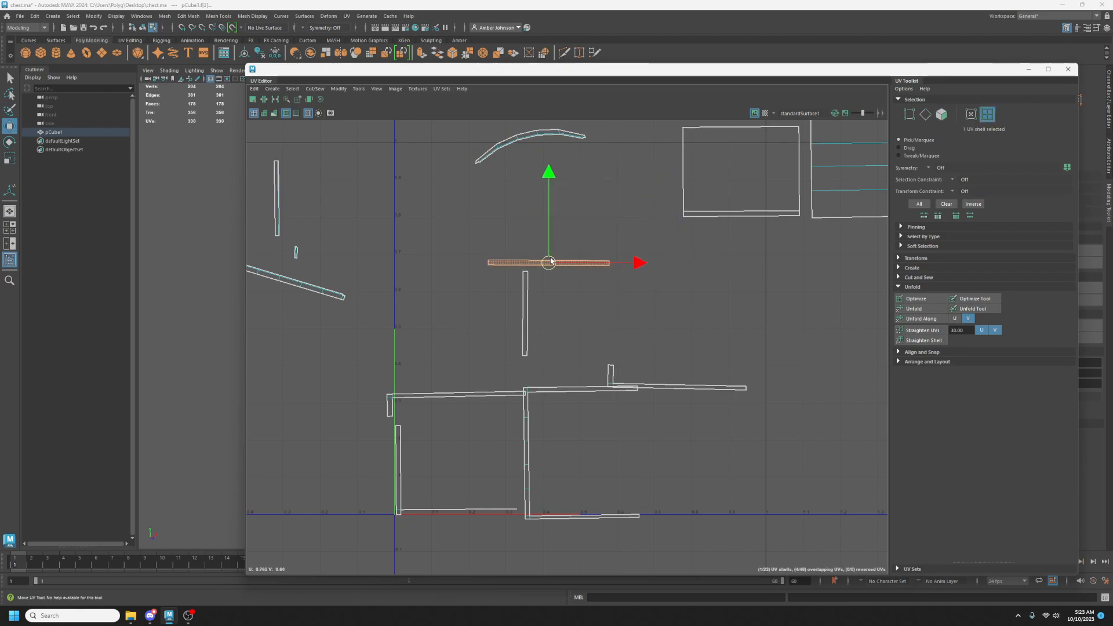
# Separate the vertical strip of the lower-left L-shaped trim into its own shell and place it beside the other upright strip.
pyautogui.click(437, 459)
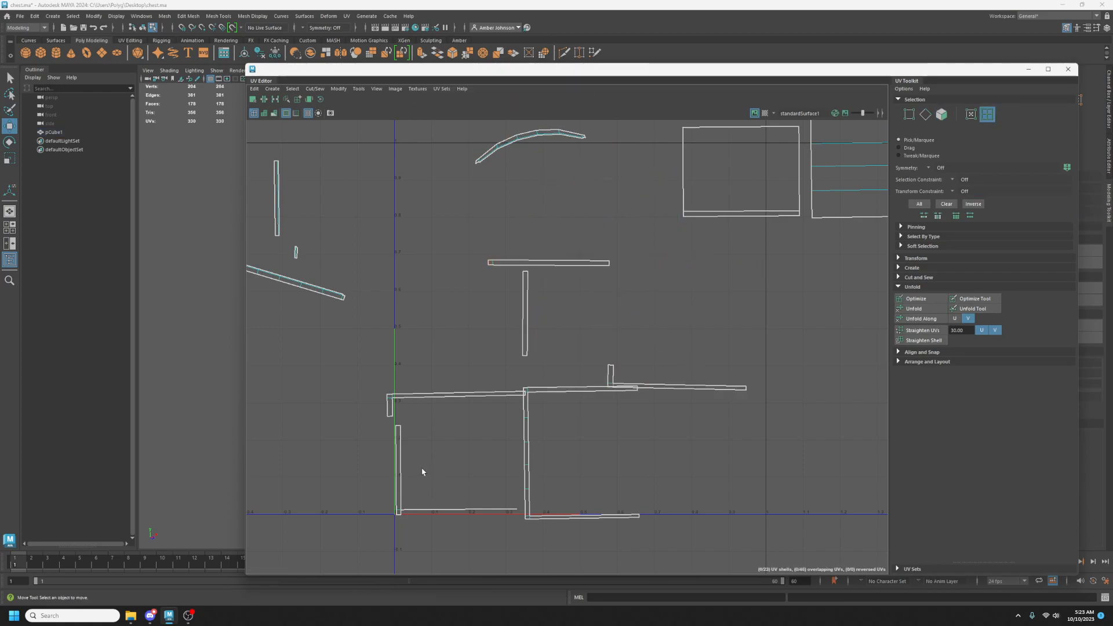
pyautogui.moveTo(408, 457); pyautogui.dragTo(396, 461)
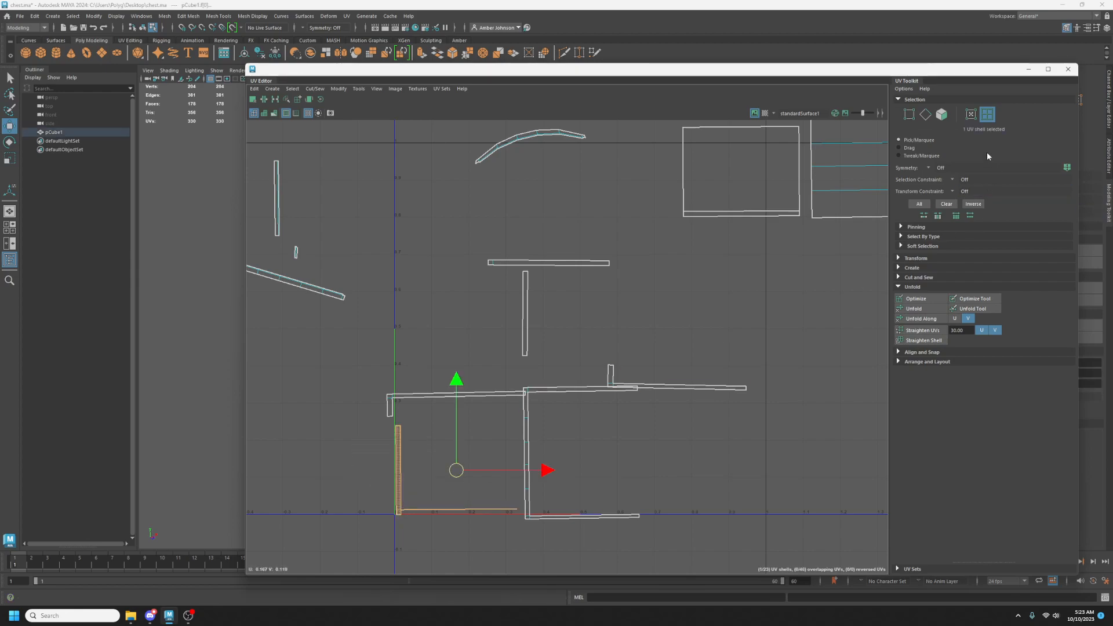
pyautogui.click(946, 115)
pyautogui.click(427, 444)
pyautogui.moveTo(428, 442); pyautogui.dragTo(550, 320)
pyautogui.hotkey('shift', 'x')
# Separate the short end of the long upper trim strip and move both pieces up beside the other separated strips.
pyautogui.press('F11')
pyautogui.moveTo(401, 427); pyautogui.dragTo(561, 334)
pyautogui.hotkey('shift', 'x')
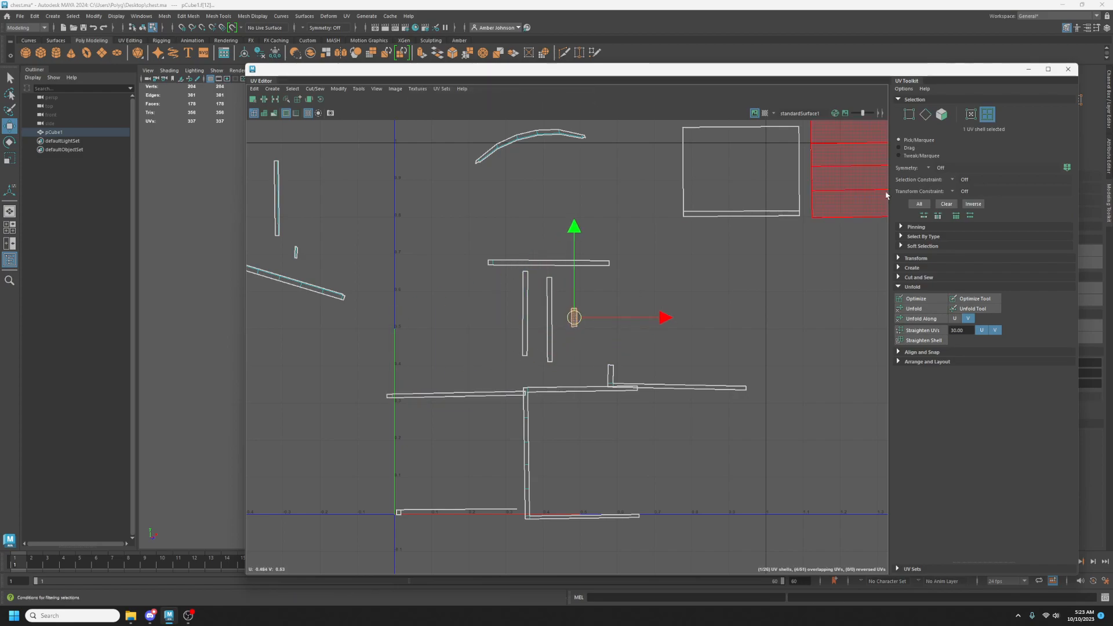
pyautogui.click(465, 394)
pyautogui.moveTo(455, 394); pyautogui.dragTo(557, 244)
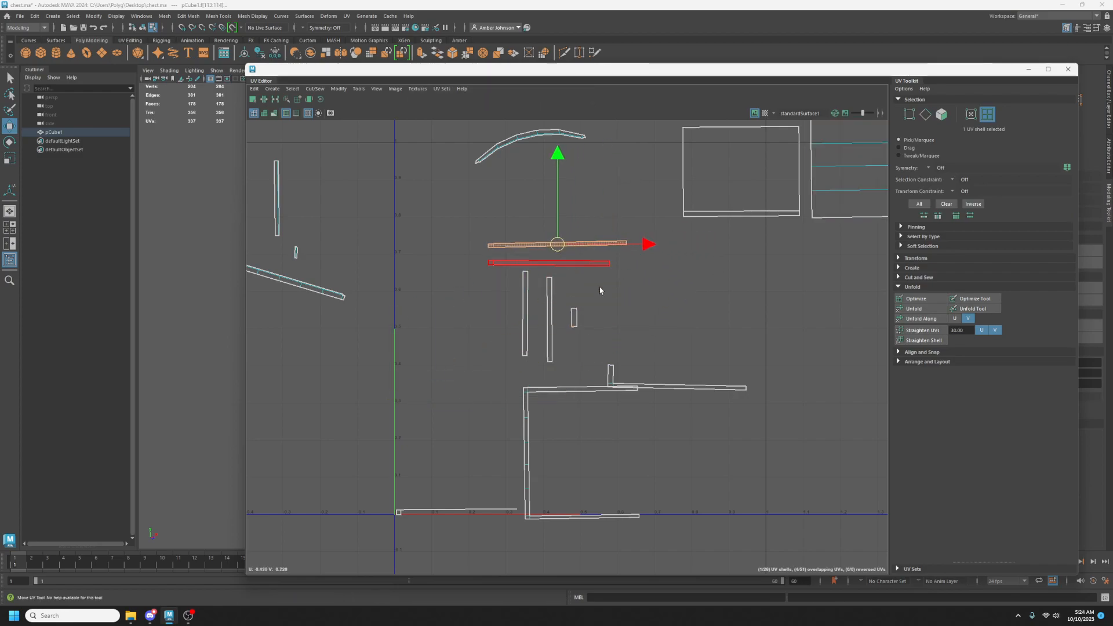
# Move the remaining L-shaped trim upward and separate its short end into its own shell beside the other short piece.
pyautogui.click(737, 394)
pyautogui.moveTo(673, 381); pyautogui.dragTo(704, 333)
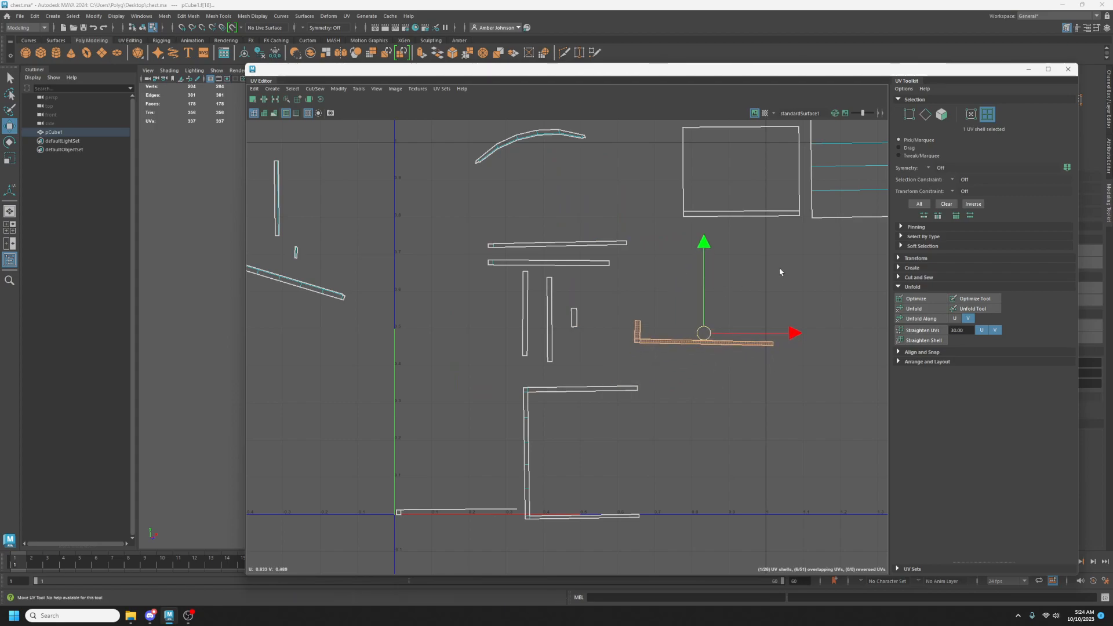
pyautogui.click(942, 114)
pyautogui.moveTo(629, 324)
pyautogui.mouseDown()
pyautogui.moveTo(631, 343)
pyautogui.moveTo(622, 306)
pyautogui.mouseUp()
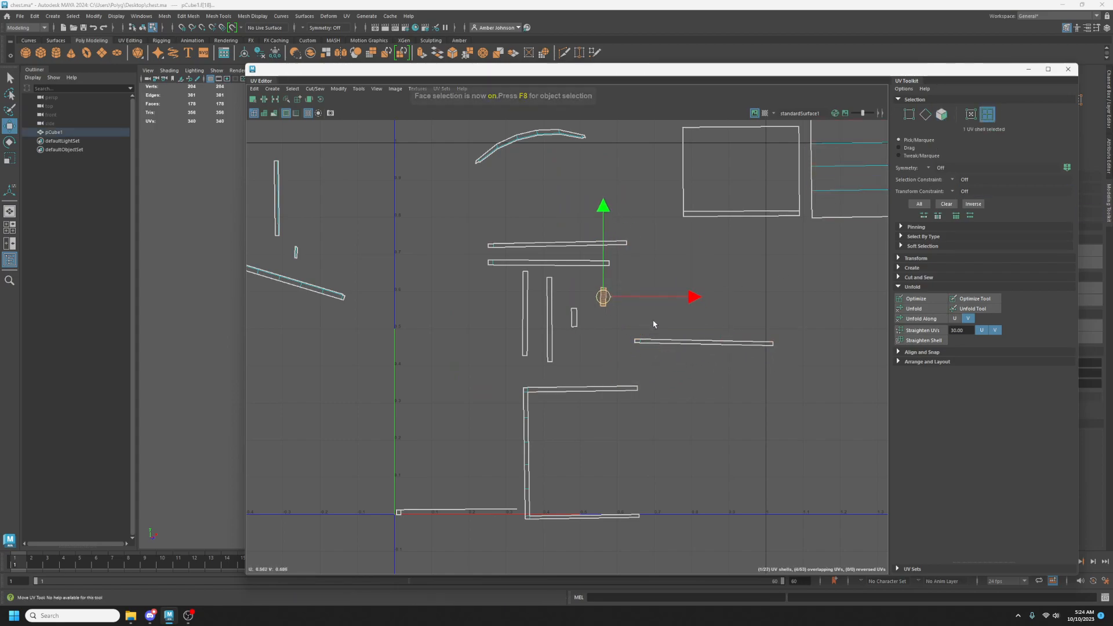
# Separate the two horizontal arms of the U-shaped trim into their own shells and move them left of its upright strip.
pyautogui.click(942, 113)
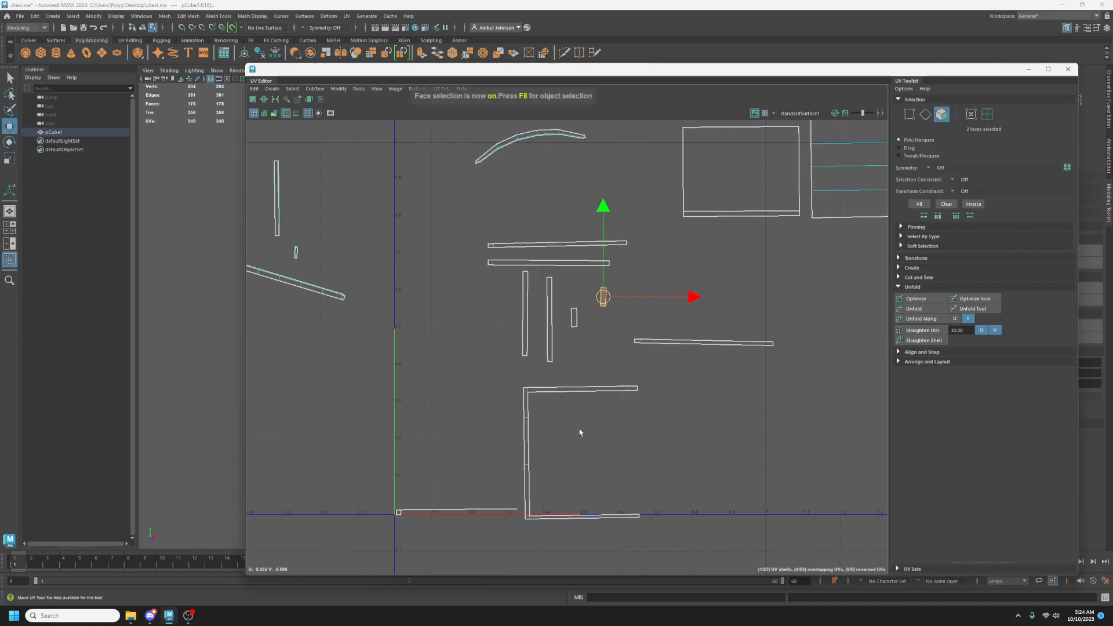
pyautogui.moveTo(613, 547); pyautogui.dragTo(614, 548)
pyautogui.hotkey('ctrl', 'x')
pyautogui.moveTo(581, 450); pyautogui.dragTo(468, 385)
# Unfold and optimize the 12 newly separated trim shells, then move the curved one next to the other arched trim.
pyautogui.click(383, 488)
pyautogui.moveTo(381, 218); pyautogui.dragTo(751, 526)
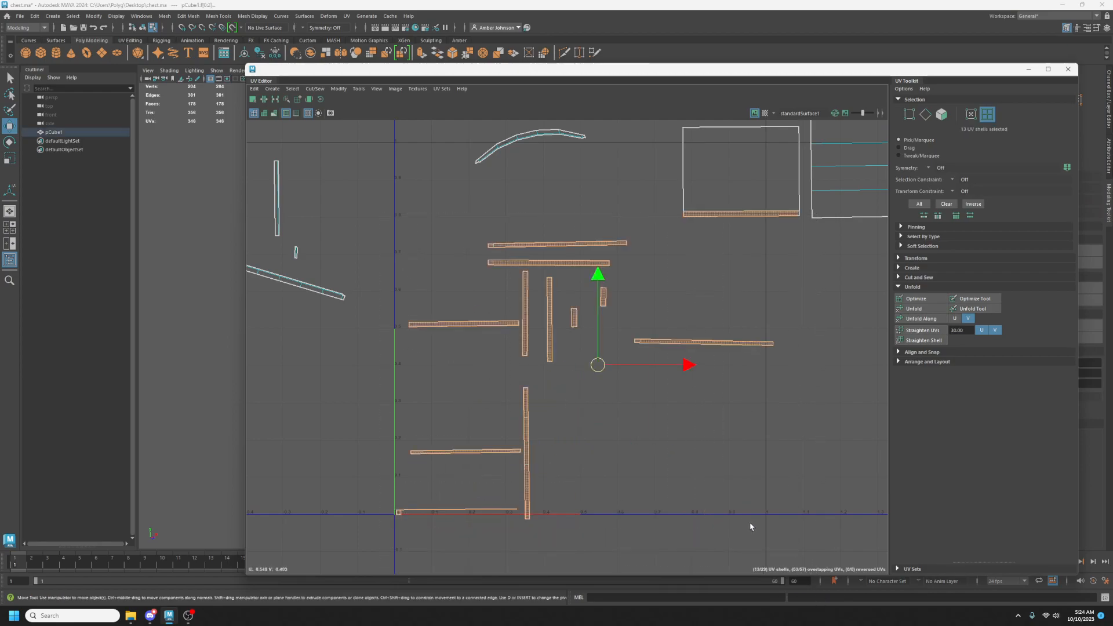
pyautogui.click(454, 551)
pyautogui.moveTo(395, 548); pyautogui.dragTo(787, 237)
pyautogui.click(927, 308)
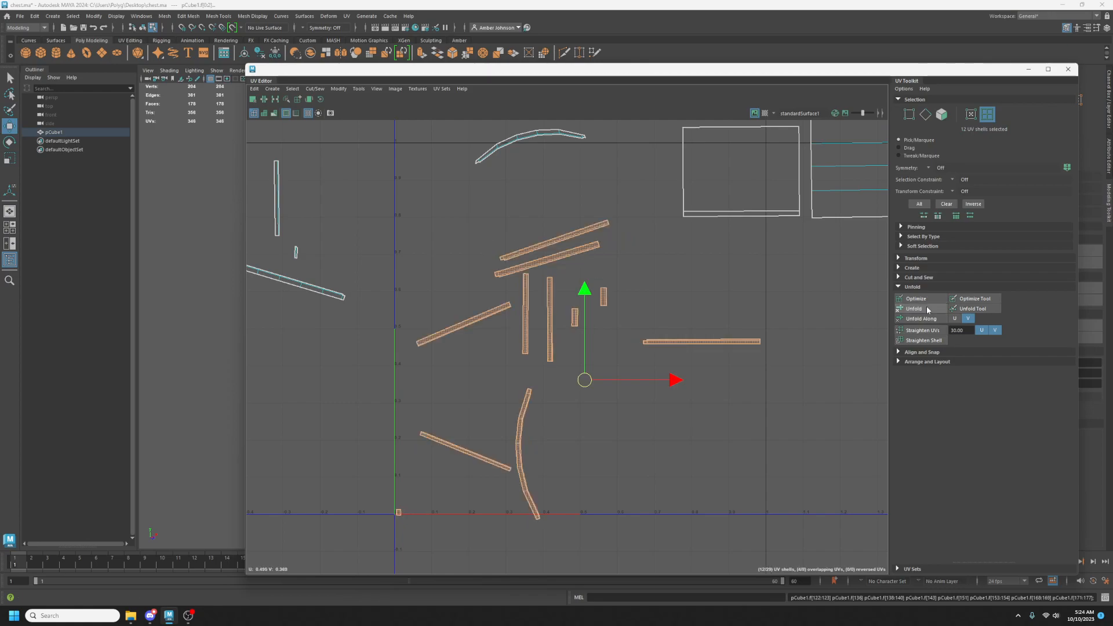
pyautogui.click(927, 298)
pyautogui.click(544, 443)
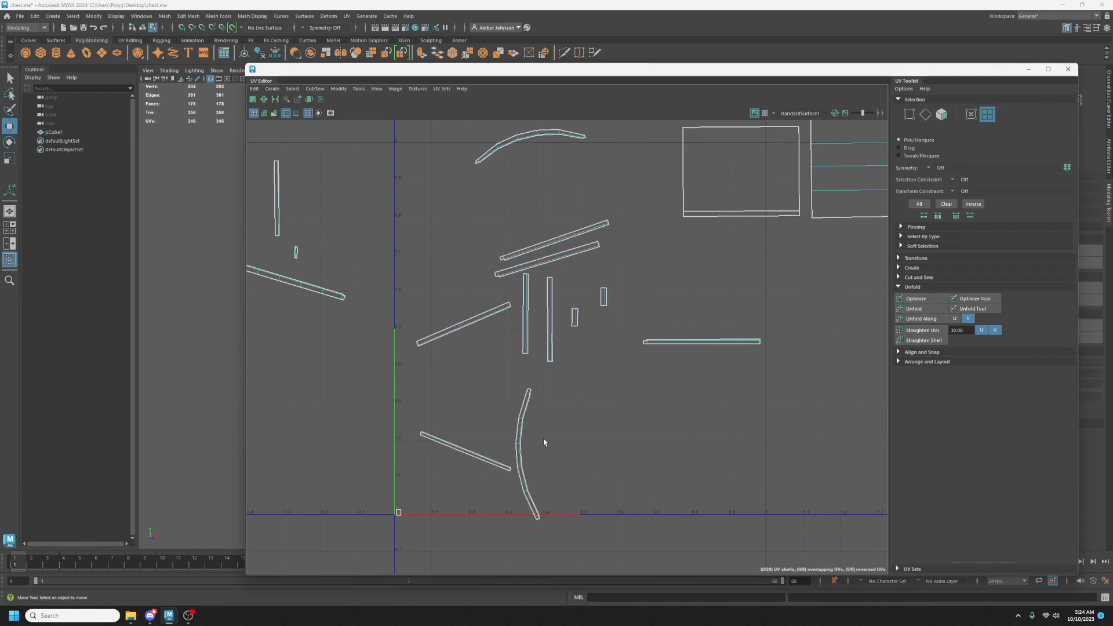
pyautogui.moveTo(528, 434); pyautogui.dragTo(476, 192)
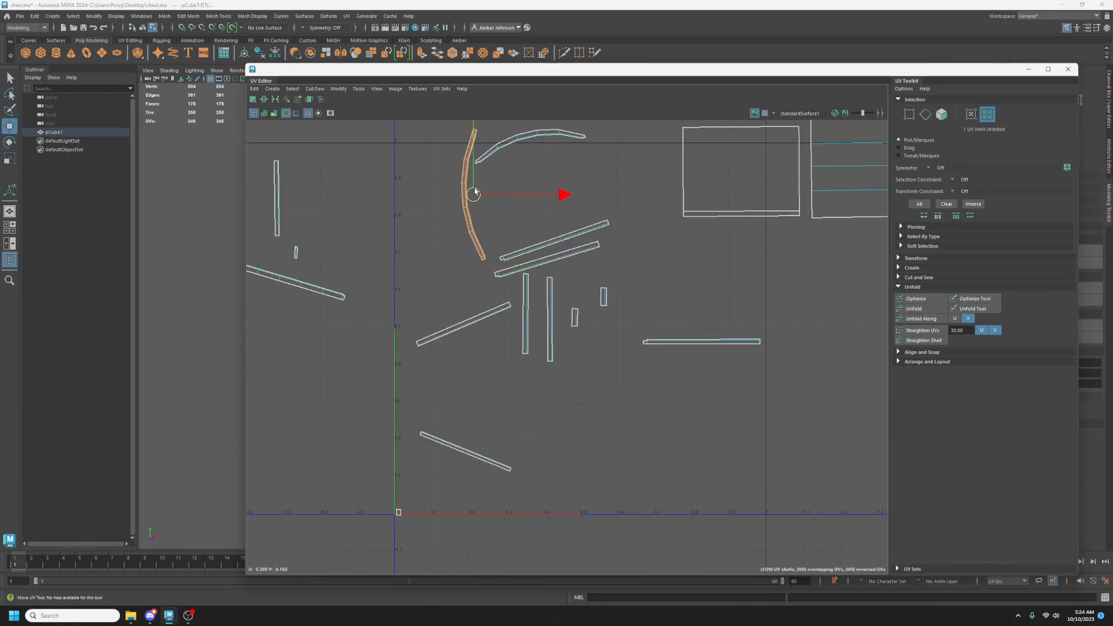
# Select the small square corner shell and its adjoining bottom trim strip on the model, then move them clear of the plain panel.
pyautogui.moveTo(435, 469); pyautogui.dragTo(370, 527)
pyautogui.moveTo(490, 70); pyautogui.dragTo(1104, 80)
pyautogui.scroll(10, 663, 325)
pyautogui.keyDown('alt'); pyautogui.moveTo(591, 418); pyautogui.dragTo(673, 239, button='middle'); pyautogui.keyUp('alt')
pyautogui.keyDown('alt'); pyautogui.moveTo(659, 327); pyautogui.dragTo(653, 319); pyautogui.keyUp('alt')
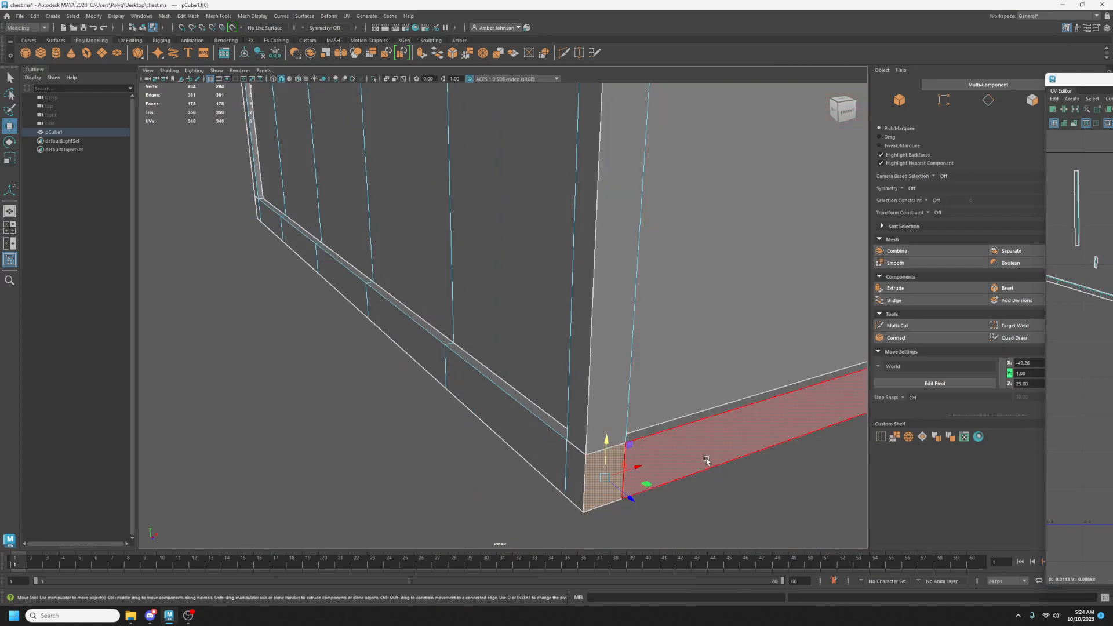
pyautogui.keyDown('shift'); pyautogui.click(725, 428); pyautogui.keyUp('shift')
pyautogui.keyDown('alt'); pyautogui.moveTo(695, 419); pyautogui.dragTo(730, 418); pyautogui.keyUp('alt')
pyautogui.scroll(3, 731, 417)
pyautogui.moveTo(1102, 79); pyautogui.dragTo(534, 93)
pyautogui.keyDown('alt'); pyautogui.moveTo(632, 299); pyautogui.dragTo(643, 308, button='middle'); pyautogui.keyUp('alt')
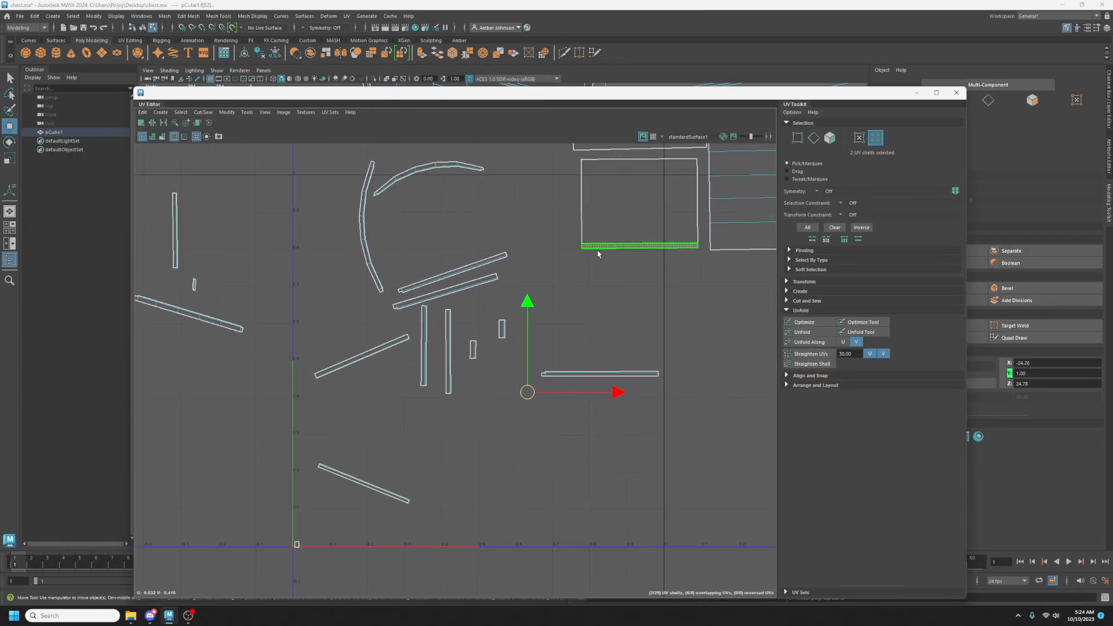
pyautogui.moveTo(527, 394); pyautogui.dragTo(509, 439)
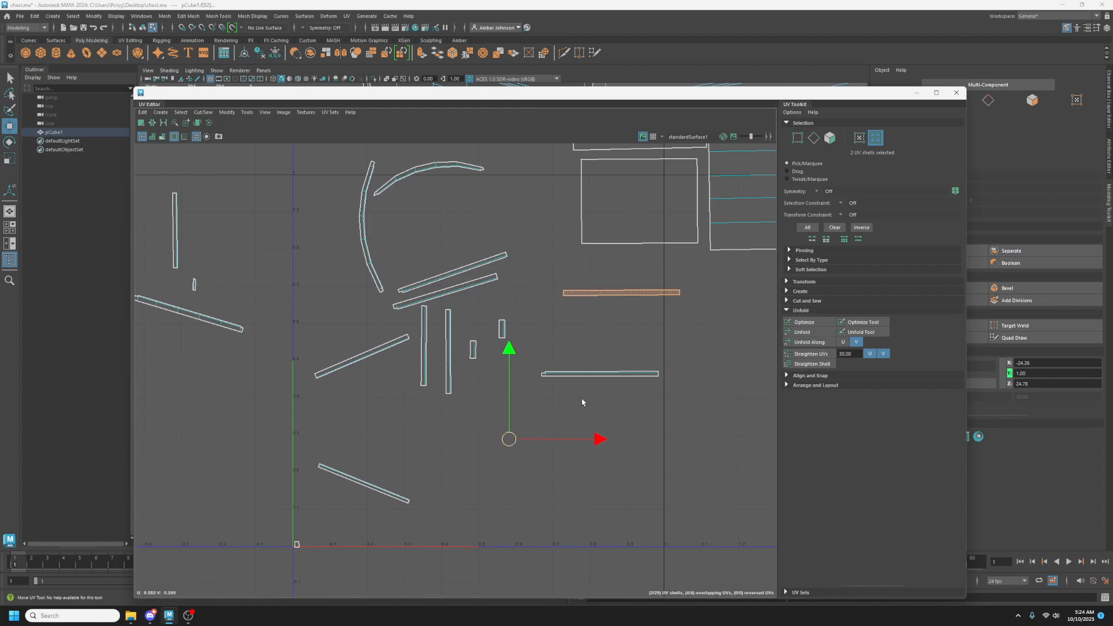
# Sew the small square corner face onto the end of the bottom trim strip and place the strip by the other horizontal one.
pyautogui.click(814, 138)
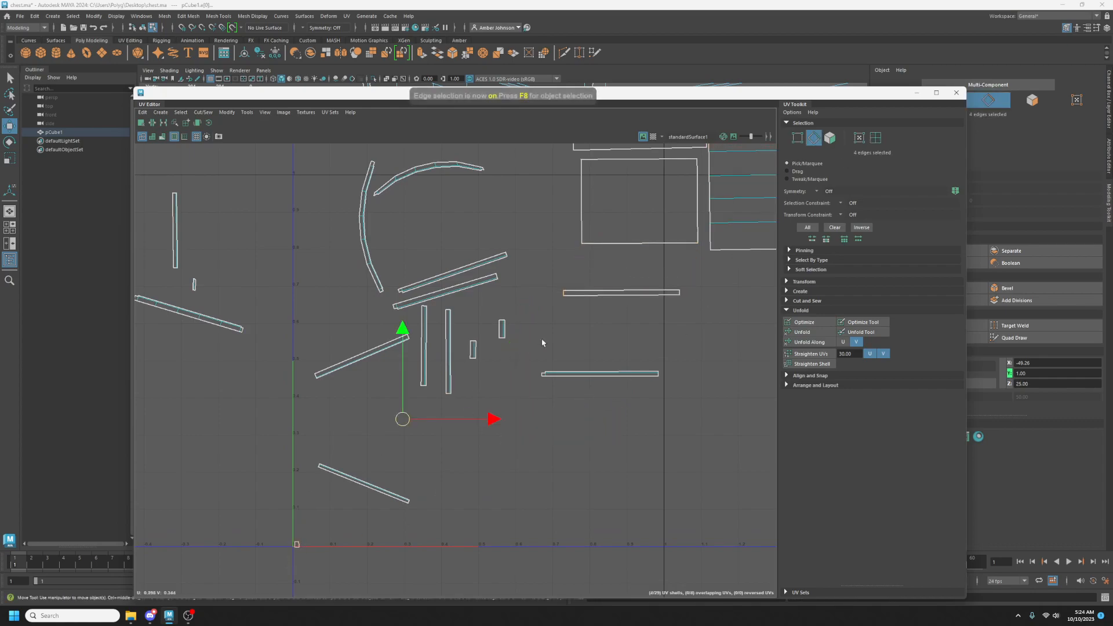
pyautogui.moveTo(566, 297); pyautogui.dragTo(625, 430, button='right')
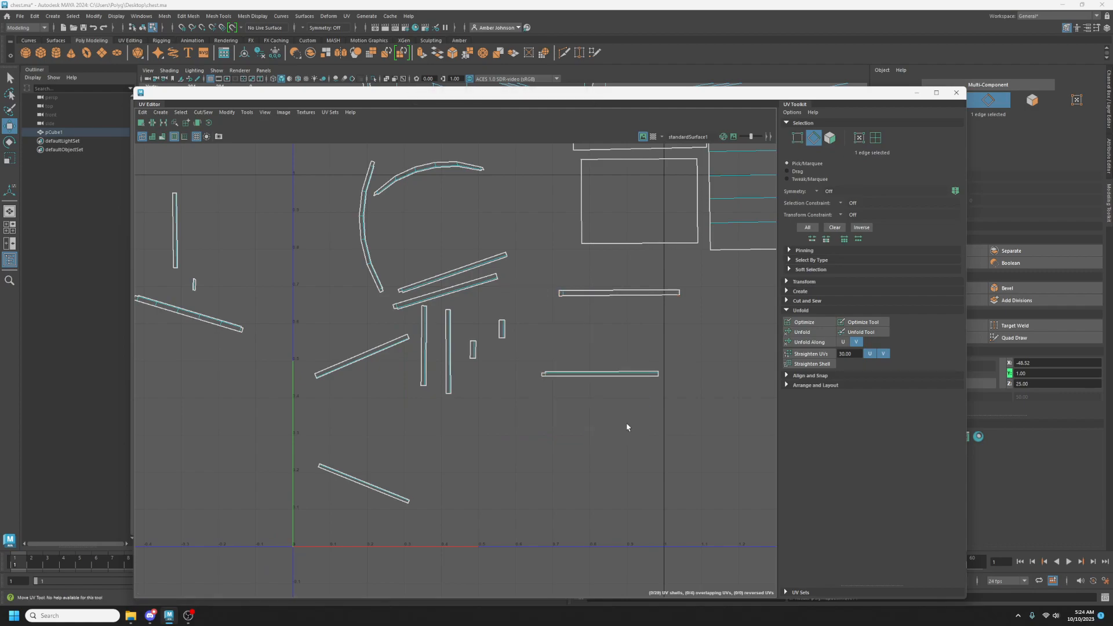
pyautogui.click(874, 139)
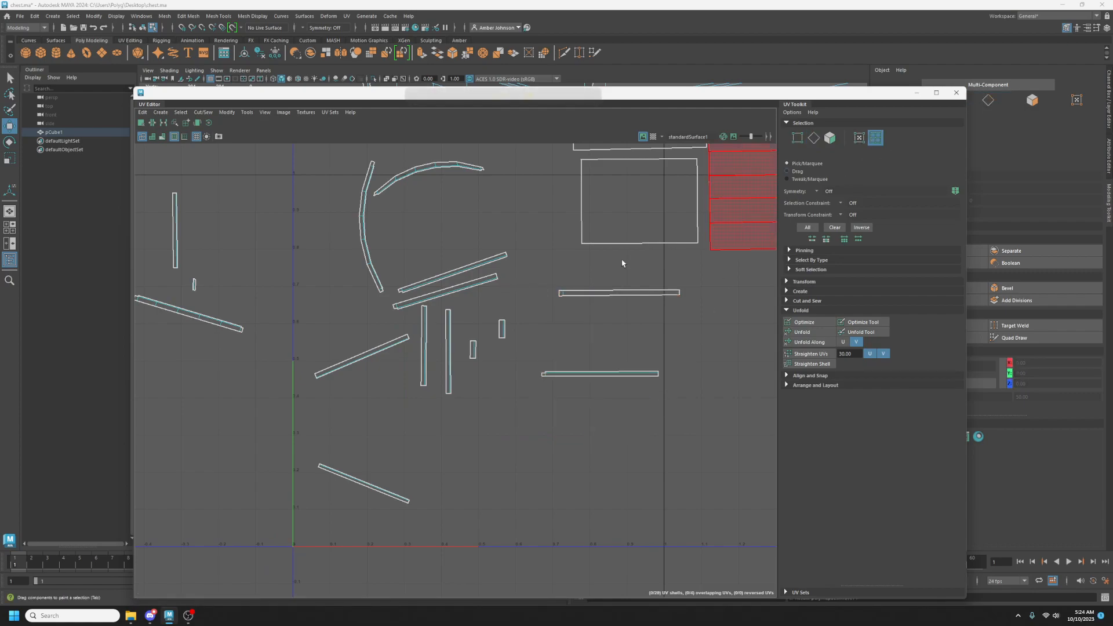
pyautogui.click(594, 298)
pyautogui.moveTo(609, 302); pyautogui.dragTo(589, 398)
# Select all the separated trim shells and check which trim faces they cover on the model.
pyautogui.moveTo(560, 97); pyautogui.dragTo(630, 180)
pyautogui.scroll(-3, 656, 297)
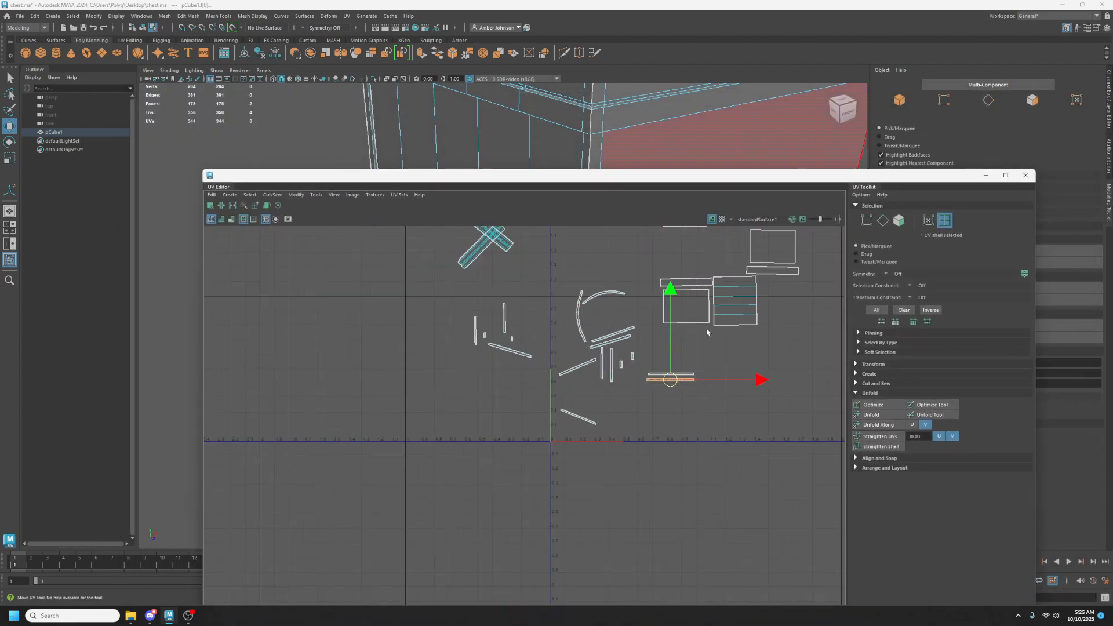
pyautogui.moveTo(595, 347); pyautogui.dragTo(595, 344)
pyautogui.moveTo(654, 372); pyautogui.dragTo(780, 319)
pyautogui.moveTo(358, 372); pyautogui.dragTo(661, 541)
pyautogui.moveTo(516, 184); pyautogui.dragTo(1051, 190)
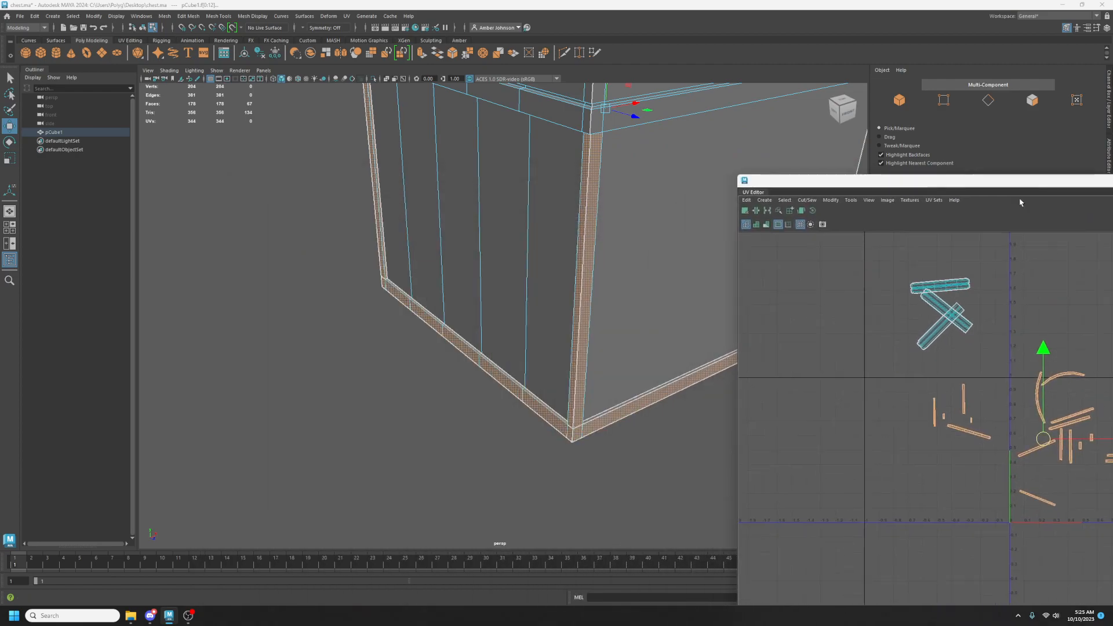
# Select the thin lip face along the plain panel's bottom trim and give it new UVs with automatic mapping.
pyautogui.scroll(8, 406, 337)
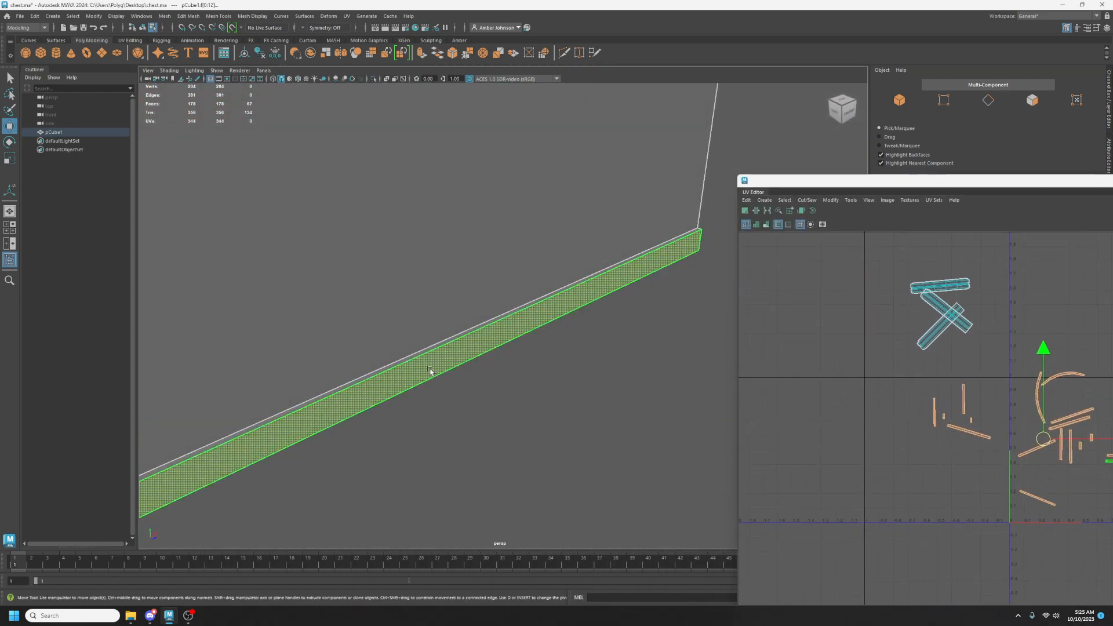
pyautogui.click(417, 356)
pyautogui.click(426, 356)
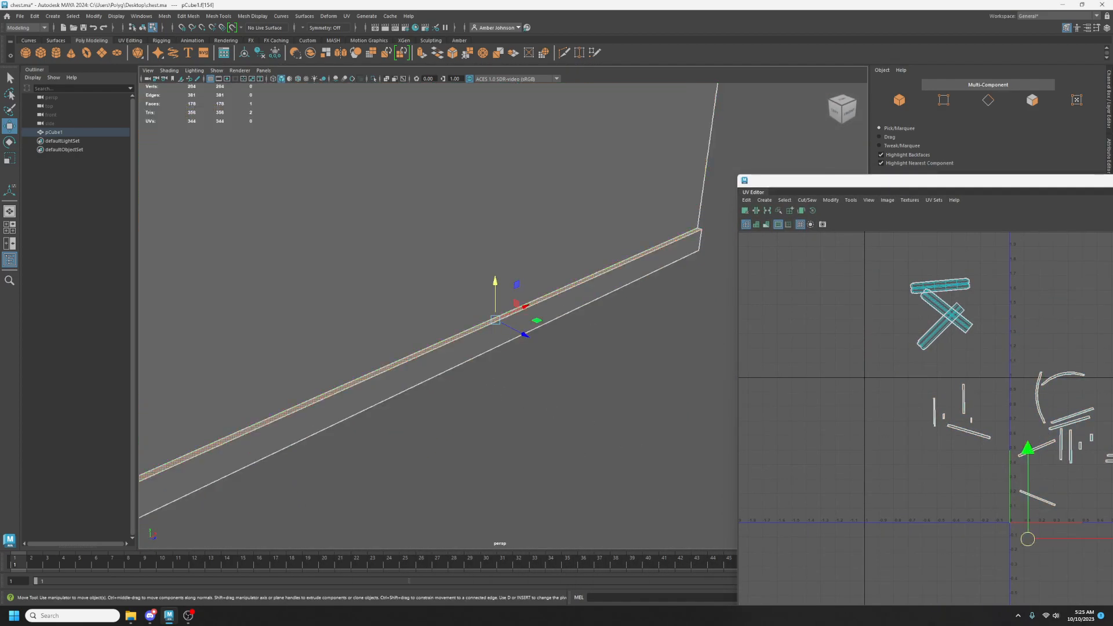
pyautogui.moveTo(1051, 181); pyautogui.dragTo(561, 113)
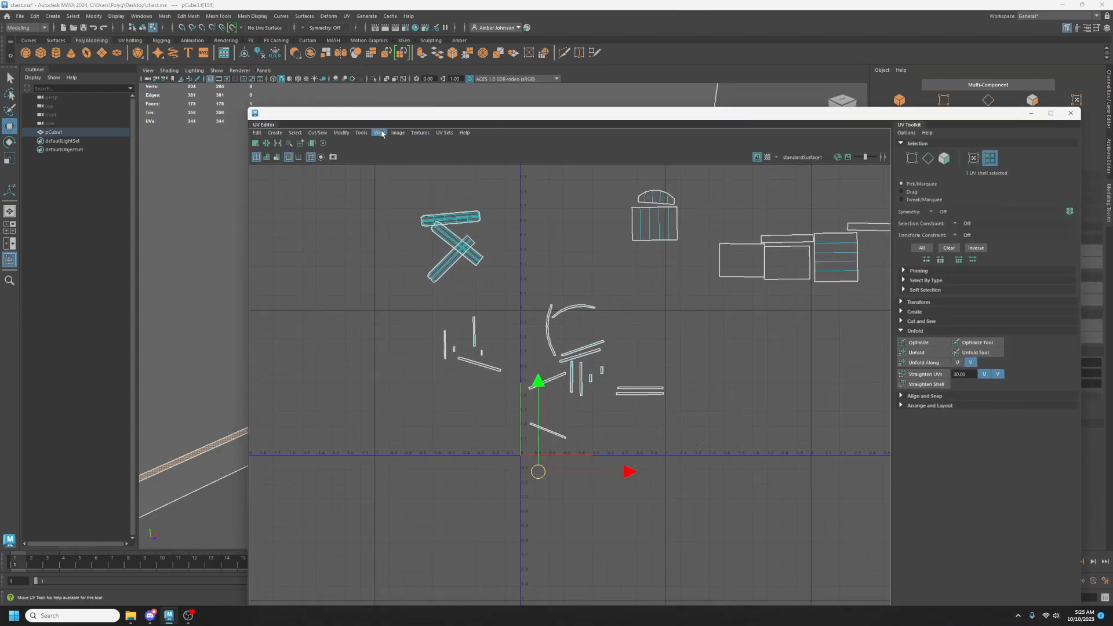
pyautogui.click(347, 18)
pyautogui.click(372, 70)
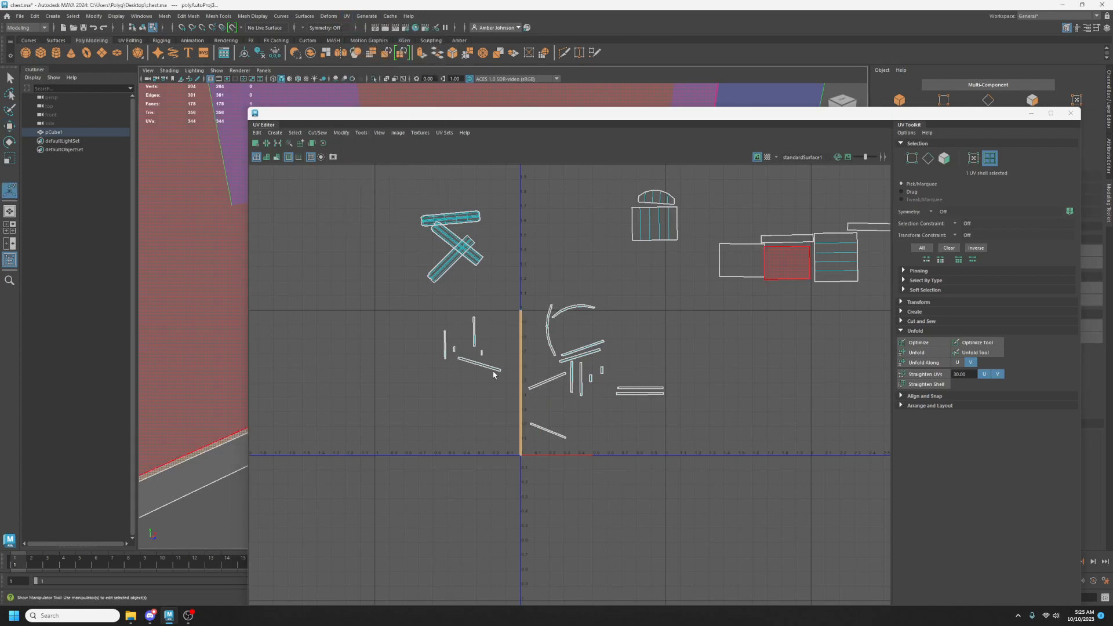
pyautogui.press('w')
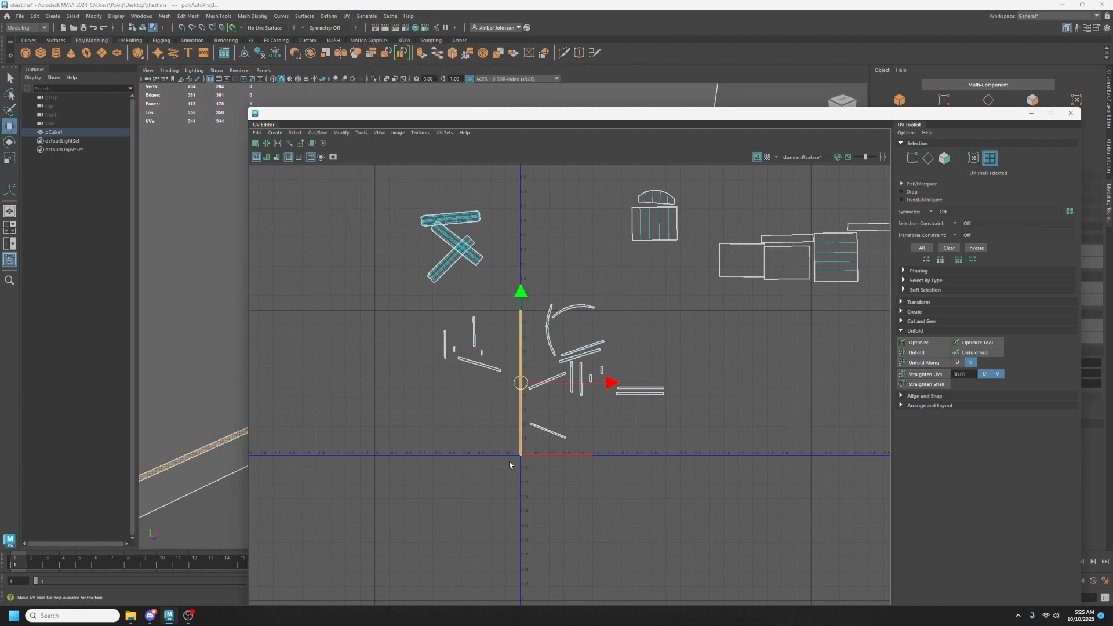
# Sew the remapped lip face onto the long edge of its bottom trim strip.
pyautogui.scroll(5, 575, 360)
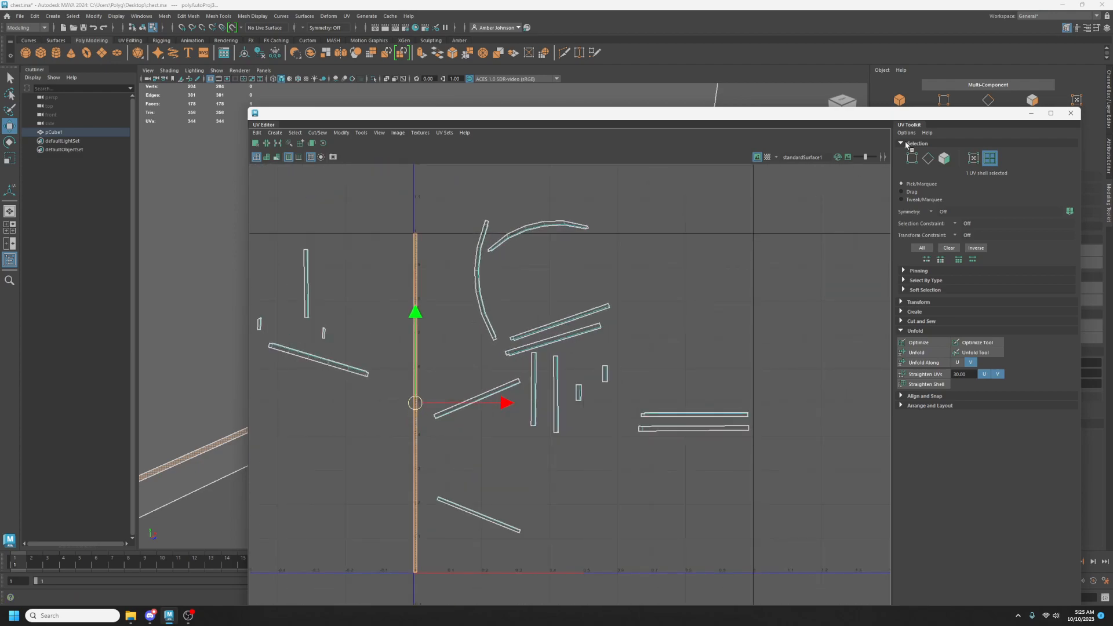
pyautogui.click(929, 157)
pyautogui.moveTo(341, 456); pyautogui.dragTo(342, 457)
pyautogui.click(689, 429)
pyautogui.moveTo(690, 431); pyautogui.dragTo(736, 565, button='right')
pyautogui.scroll(-3, 694, 458)
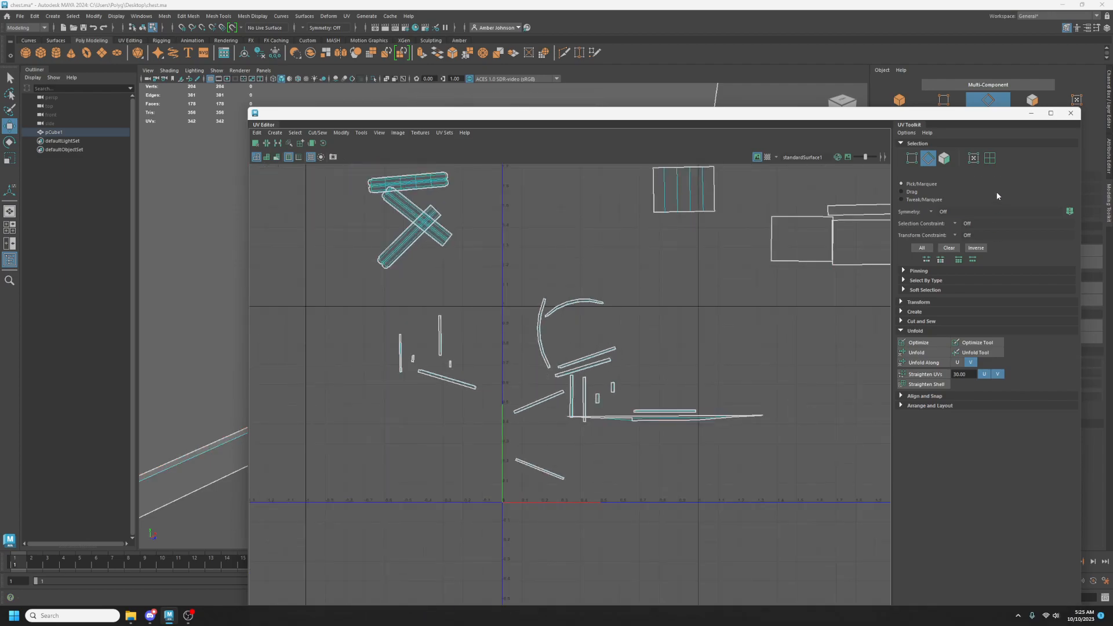
# Select the 17 trim shells and examine their trim and lip faces around the chest model.
pyautogui.click(990, 158)
pyautogui.moveTo(374, 550); pyautogui.dragTo(786, 291)
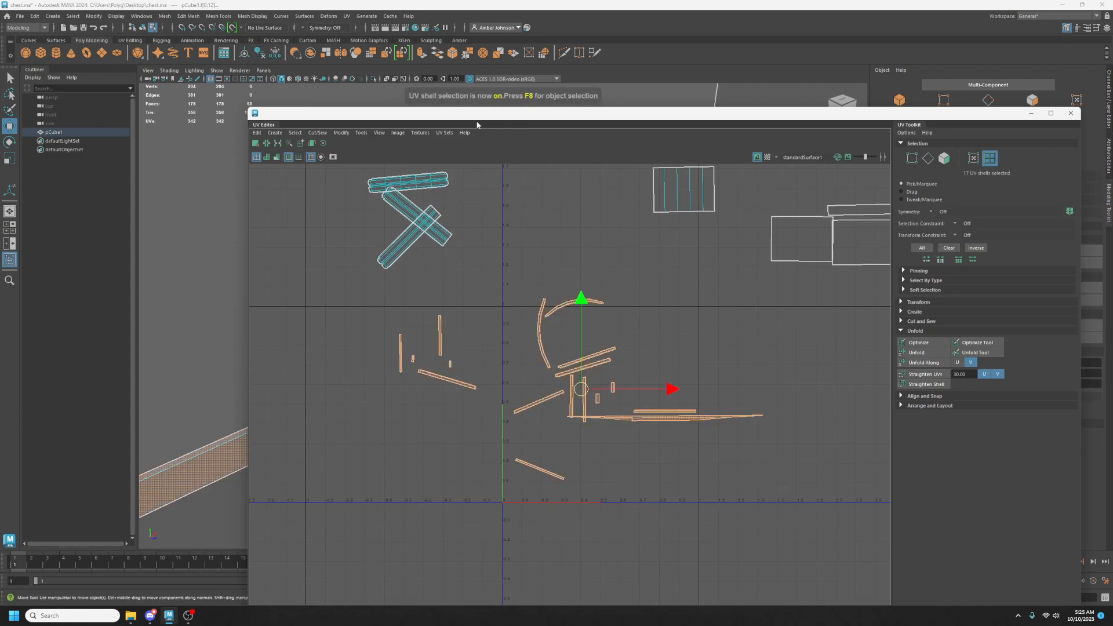
pyautogui.moveTo(477, 115); pyautogui.dragTo(1112, 136)
pyautogui.keyDown('alt'); pyautogui.moveTo(423, 385); pyautogui.dragTo(465, 378); pyautogui.keyUp('alt')
pyautogui.scroll(-3, 464, 378)
pyautogui.moveTo(476, 340)
pyautogui.keyDown('alt'); pyautogui.mouseDown()
pyautogui.moveTo(477, 358)
pyautogui.moveTo(457, 365)
pyautogui.moveTo(520, 363)
pyautogui.moveTo(557, 346)
pyautogui.moveTo(471, 356)
pyautogui.mouseUp(); pyautogui.keyUp('alt')
pyautogui.keyDown('alt'); pyautogui.moveTo(357, 258); pyautogui.dragTo(499, 363, button='middle'); pyautogui.keyUp('alt')
pyautogui.scroll(6, 447, 333)
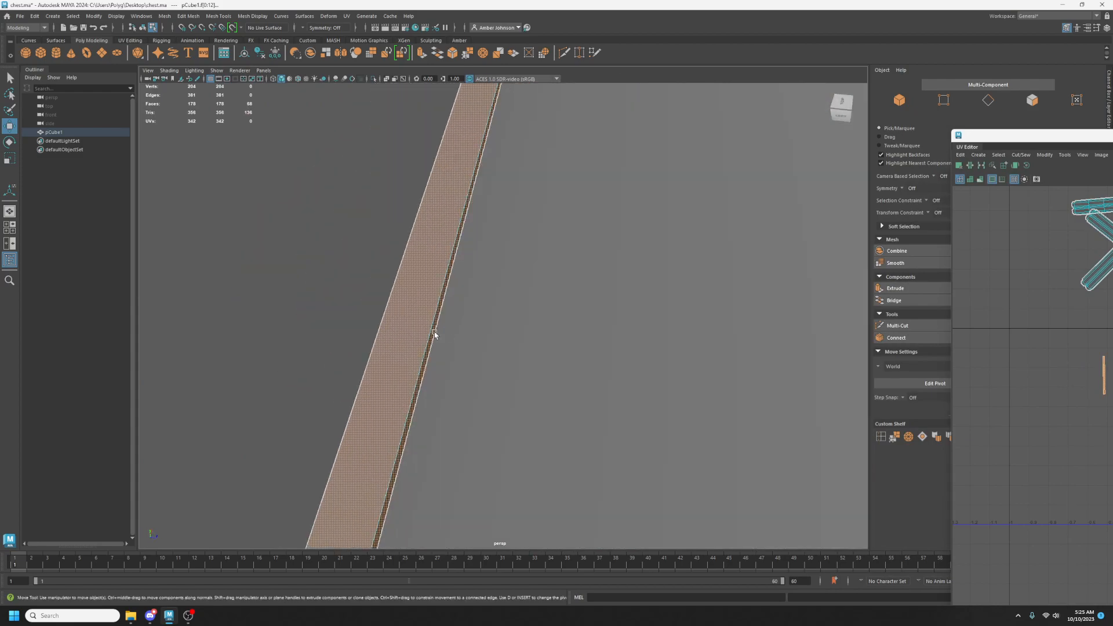
pyautogui.scroll(-6, 434, 333)
pyautogui.keyDown('alt'); pyautogui.moveTo(567, 357); pyautogui.dragTo(603, 342); pyautogui.keyUp('alt')
pyautogui.scroll(4, 691, 320)
pyautogui.keyDown('alt'); pyautogui.moveTo(691, 321); pyautogui.dragTo(563, 337, button='middle'); pyautogui.keyUp('alt')
pyautogui.scroll(-3, 563, 338)
pyautogui.keyDown('alt'); pyautogui.moveTo(527, 324); pyautogui.dragTo(494, 329); pyautogui.keyUp('alt')
pyautogui.scroll(-5, 429, 289)
# Unfold and optimize the 17 selected trim shells.
pyautogui.moveTo(1022, 138); pyautogui.dragTo(272, 77)
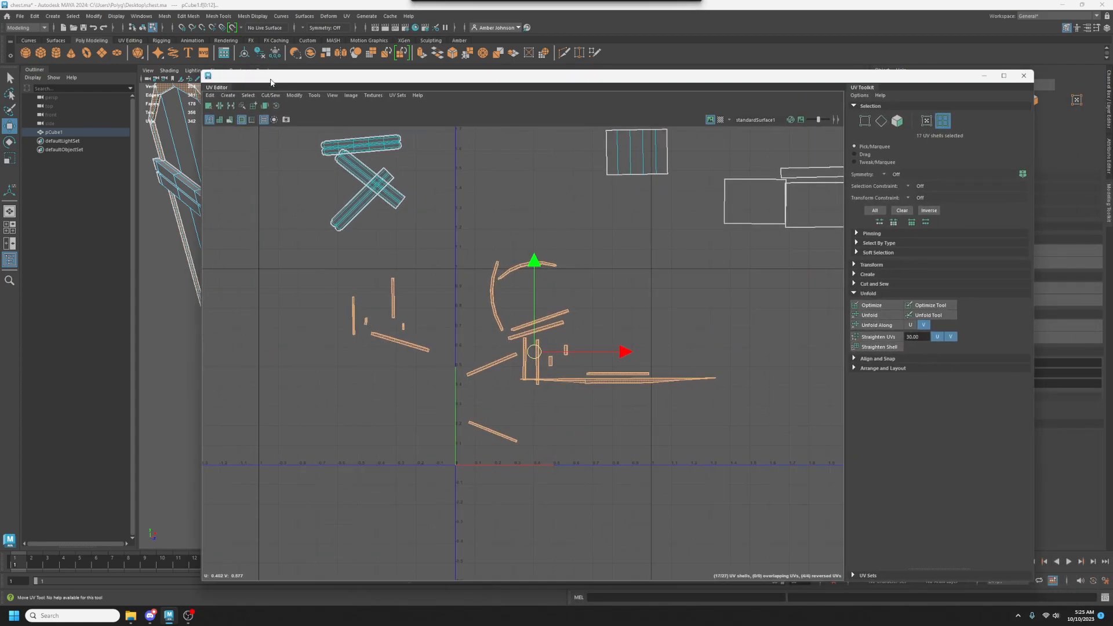
pyautogui.click(876, 316)
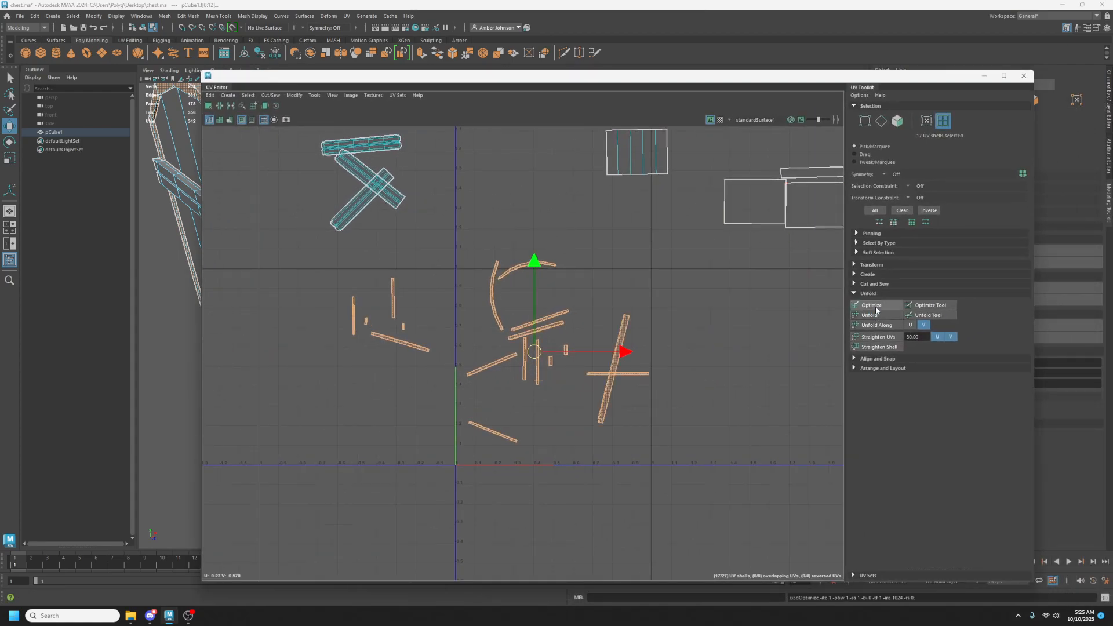
# Move and sew the two arched lid trim shells together along the middle segment of their shared edge.
pyautogui.scroll(4, 544, 312)
pyautogui.moveTo(495, 266); pyautogui.dragTo(496, 266)
pyautogui.scroll(5, 490, 261)
pyautogui.click(881, 120)
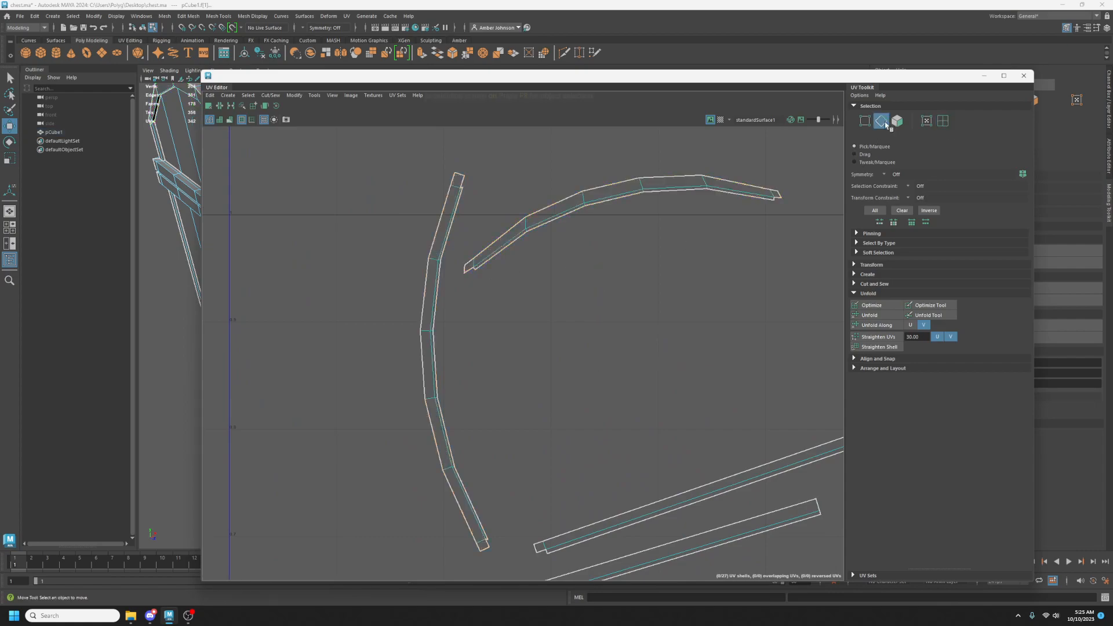
pyautogui.click(425, 363)
pyautogui.rightClick(425, 359)
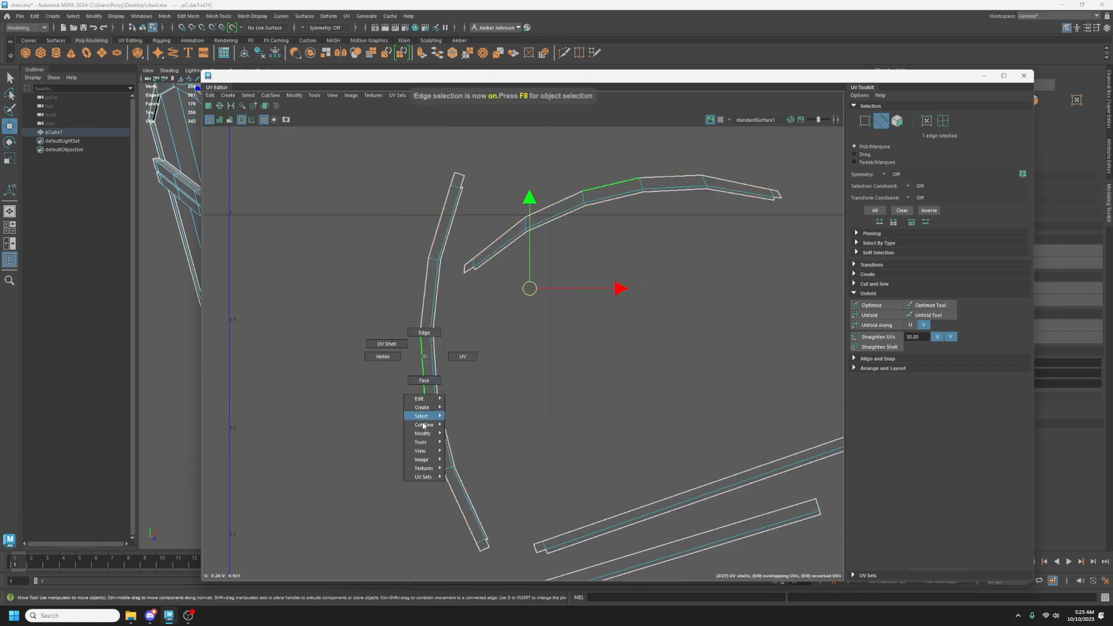
pyautogui.moveTo(424, 425)
pyautogui.click(471, 488)
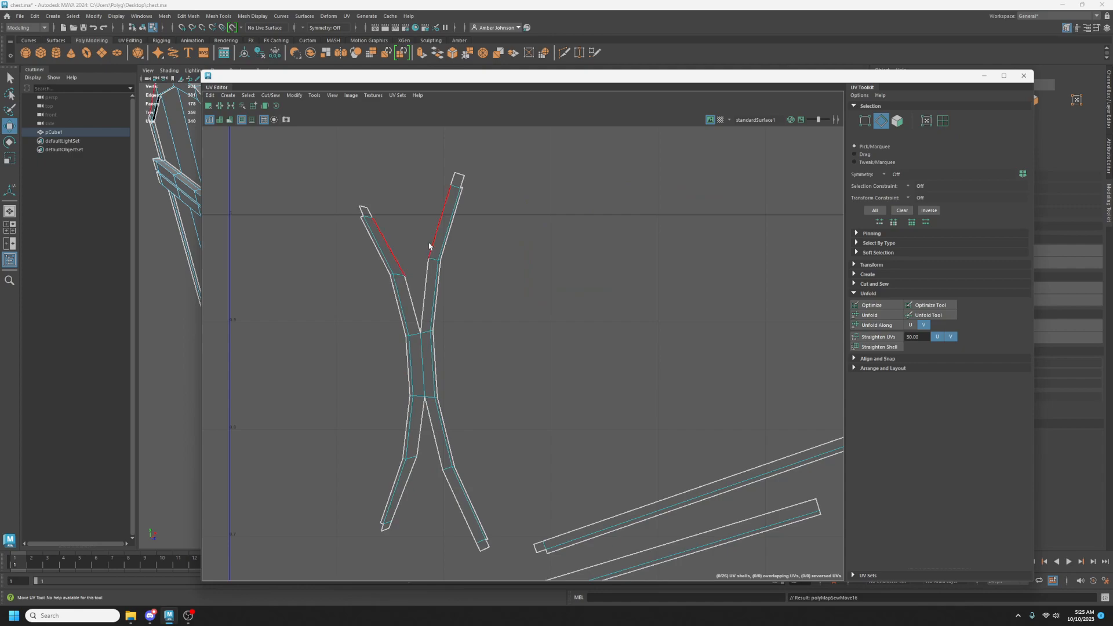
# Move and sew the upper and lower segments of the shared edge between the two arched lid trim shells.
pyautogui.click(430, 247)
pyautogui.moveTo(430, 246); pyautogui.dragTo(432, 377, button='right')
pyautogui.click(444, 482)
pyautogui.moveTo(435, 497); pyautogui.dragTo(442, 512, button='right')
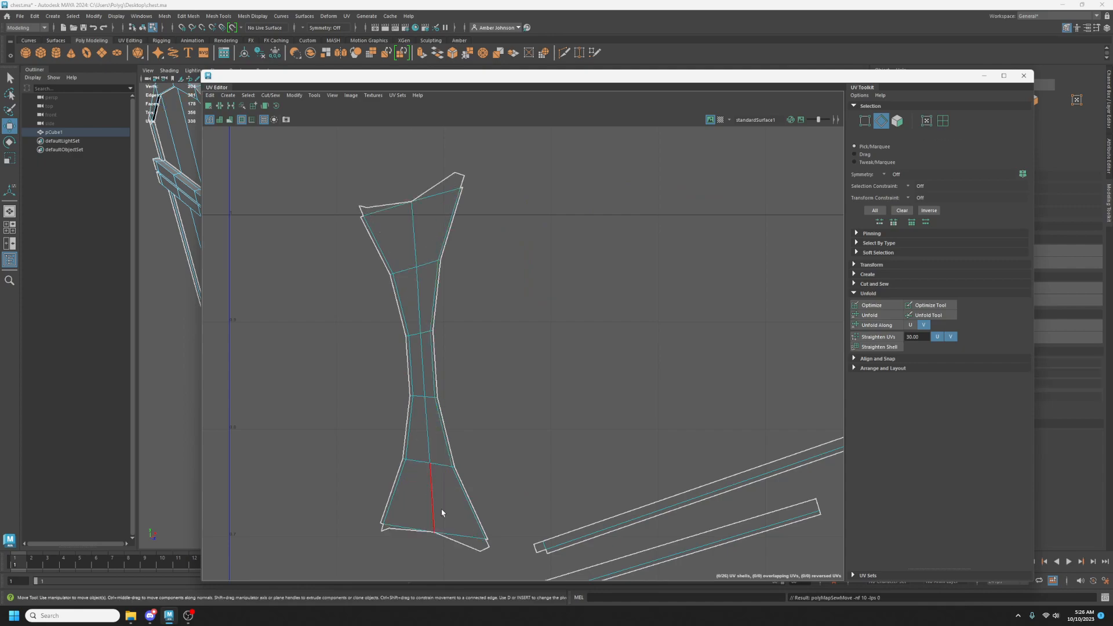
# Unfold and optimize the joined arched lid trim shell, and move and sew a border edge near its upper end.
pyautogui.click(943, 120)
pyautogui.click(870, 315)
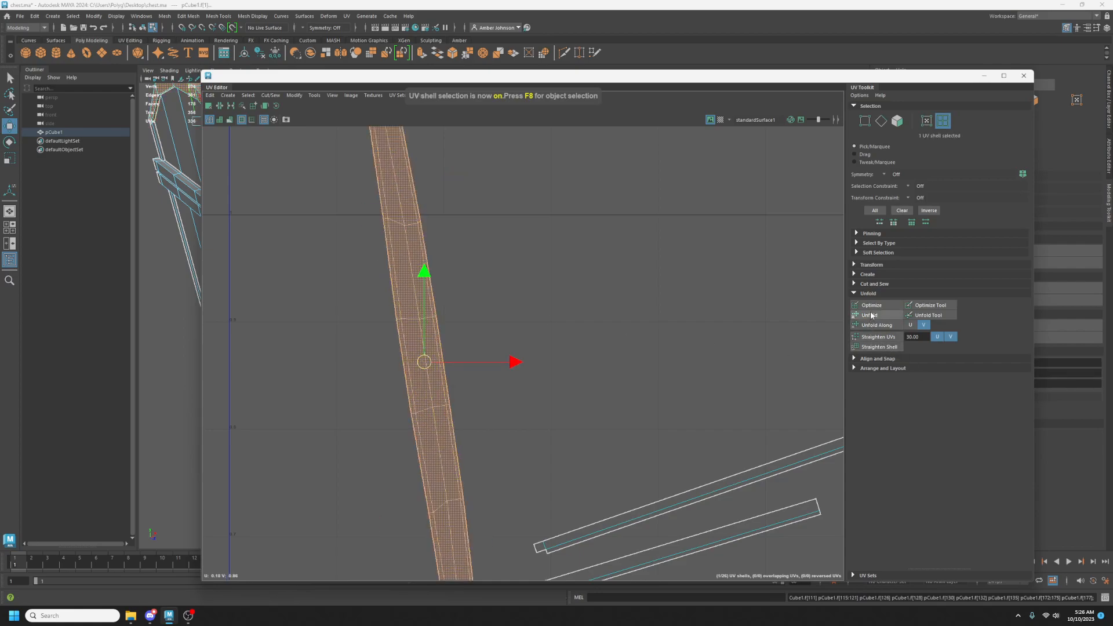
pyautogui.click(871, 305)
pyautogui.scroll(-3, 484, 340)
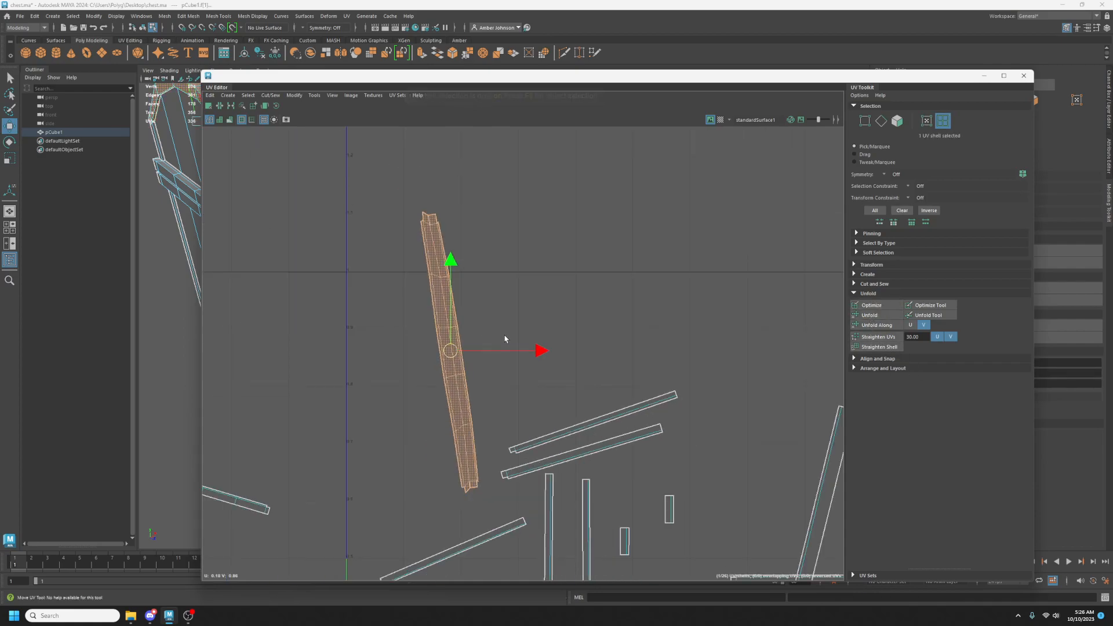
pyautogui.click(543, 236)
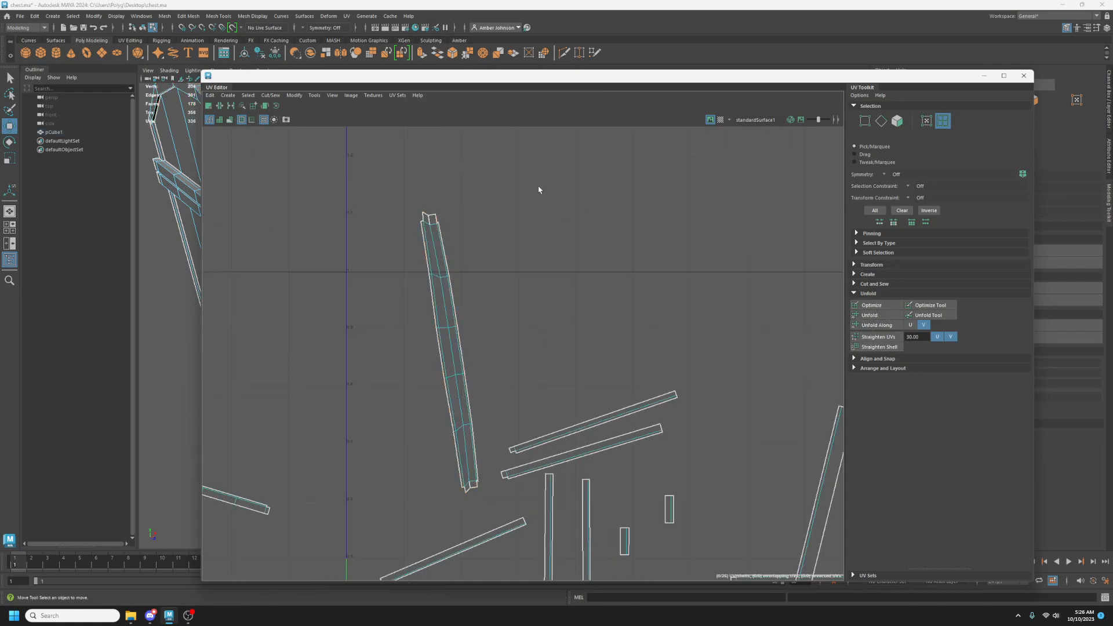
pyautogui.click(882, 122)
pyautogui.keyDown('shift'); pyautogui.moveTo(439, 237); pyautogui.dragTo(487, 367, button='right'); pyautogui.keyUp('shift')
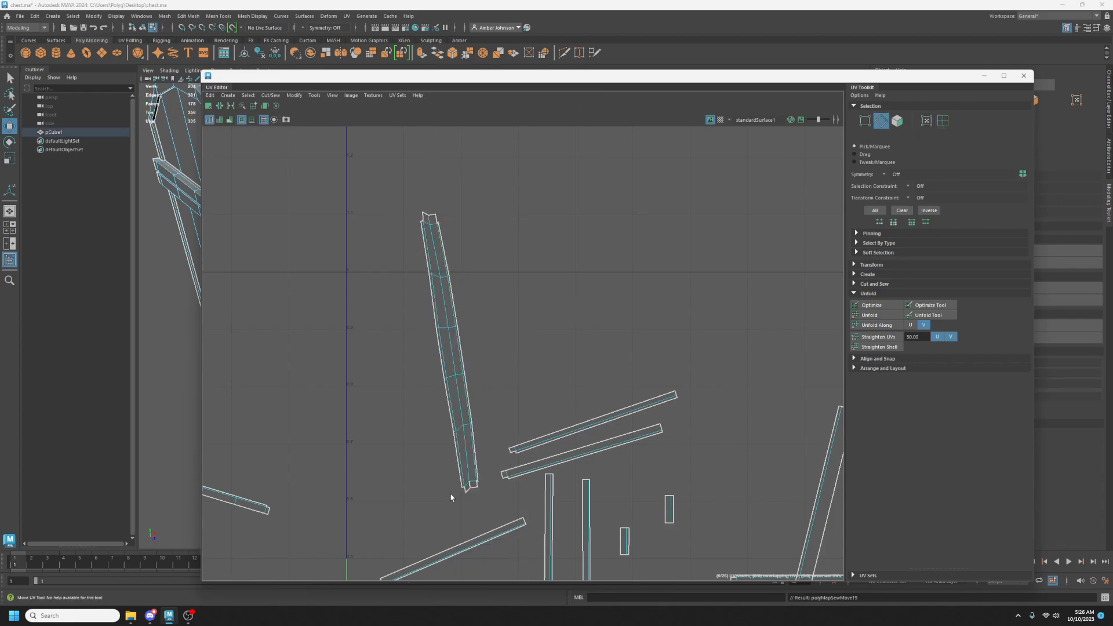
# Select all the narrow trim shells together and move them as a group to the left of the UV origin.
pyautogui.moveTo(514, 76); pyautogui.dragTo(325, 41)
pyautogui.scroll(-7, 447, 293)
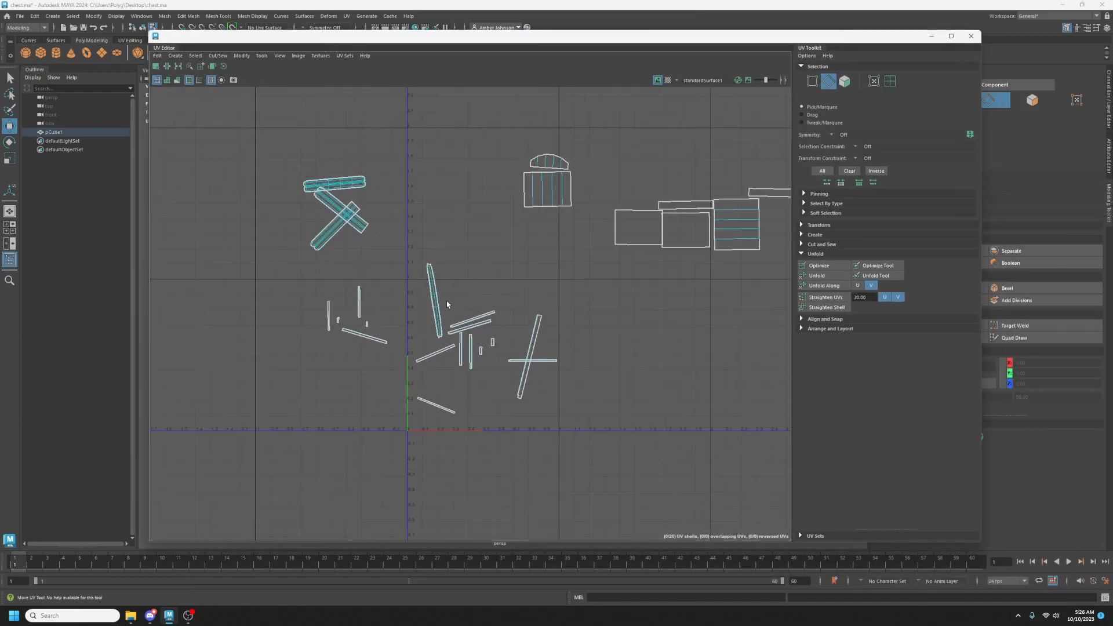
pyautogui.click(890, 81)
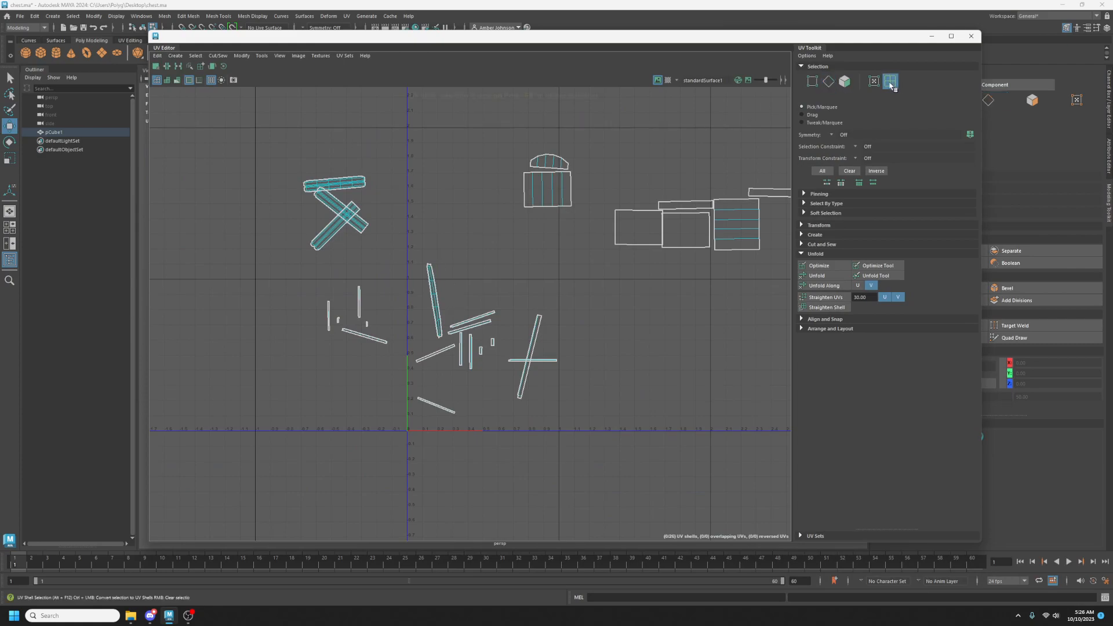
pyautogui.moveTo(609, 265); pyautogui.dragTo(276, 480)
pyautogui.moveTo(439, 332); pyautogui.dragTo(287, 318)
pyautogui.click(596, 343)
# Select the seven panel shells and optimize their UVs.
pyautogui.keyDown('alt'); pyautogui.moveTo(632, 338); pyautogui.dragTo(570, 369, button='middle'); pyautogui.keyUp('alt')
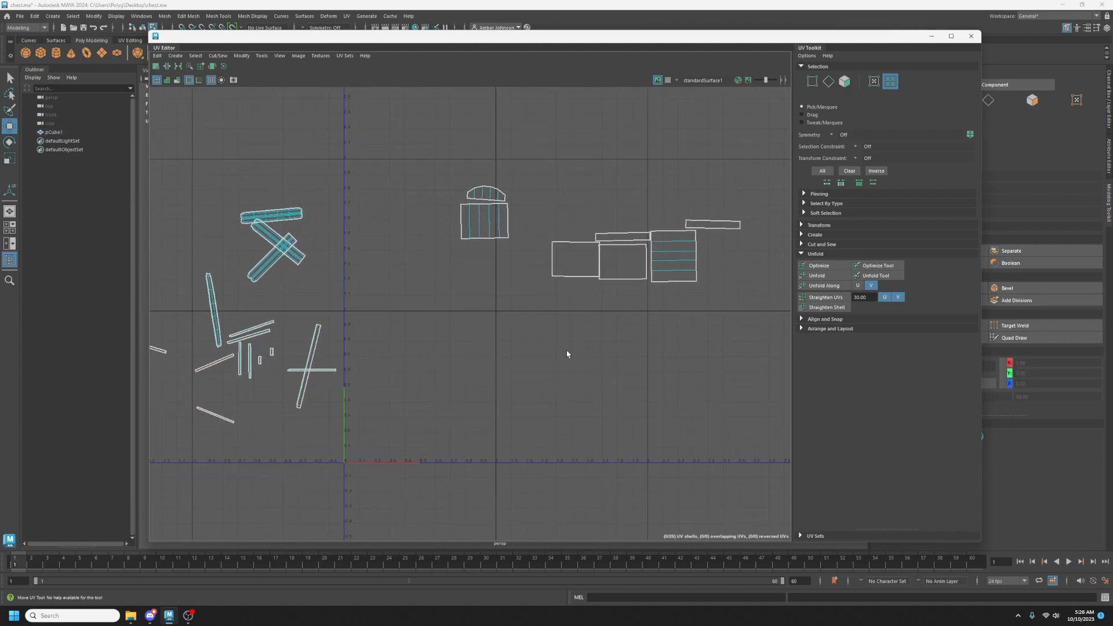
pyautogui.moveTo(456, 160); pyautogui.dragTo(745, 323)
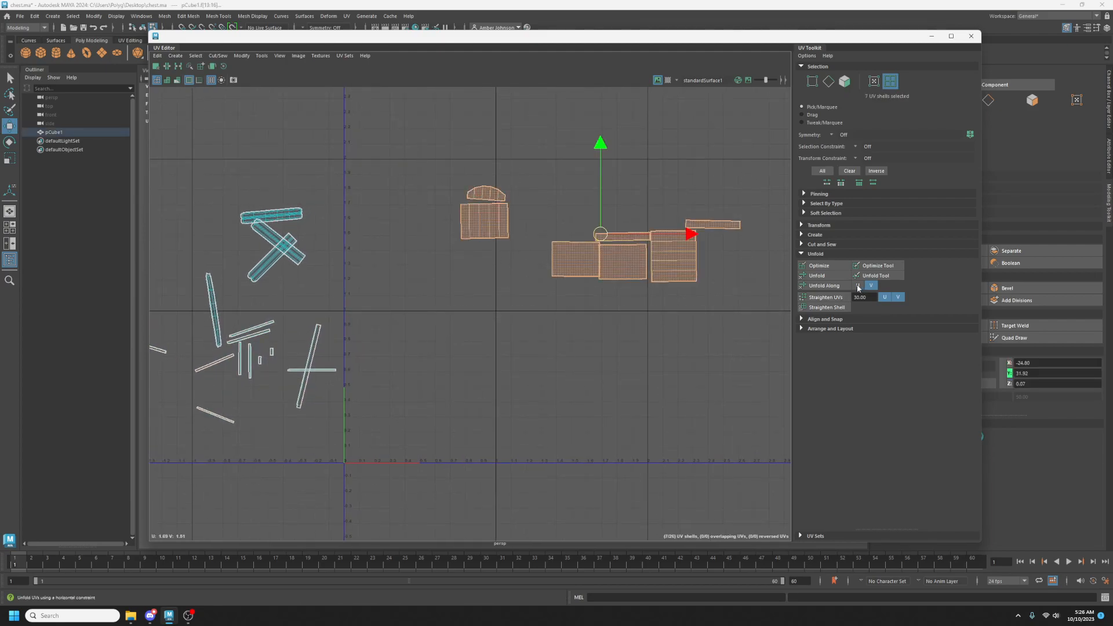
pyautogui.click(824, 268)
# Set the UV editor aside and examine the chest model in object mode with and without its wireframe.
pyautogui.moveTo(548, 38); pyautogui.dragTo(1112, 40)
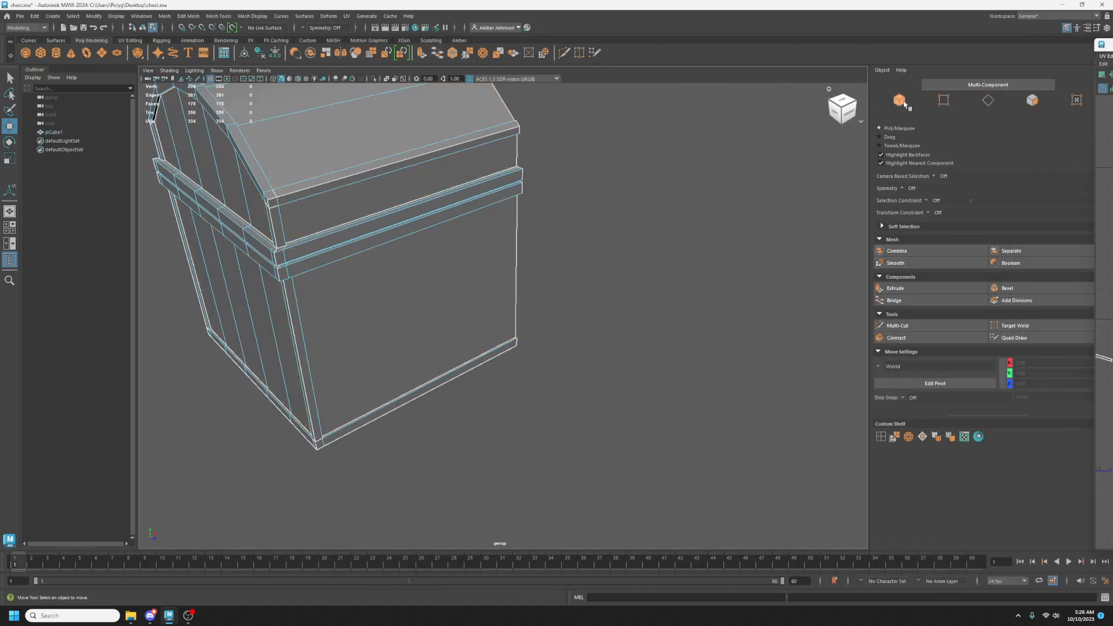
pyautogui.click(903, 104)
pyautogui.keyDown('alt'); pyautogui.moveTo(703, 285); pyautogui.dragTo(699, 367); pyautogui.keyUp('alt')
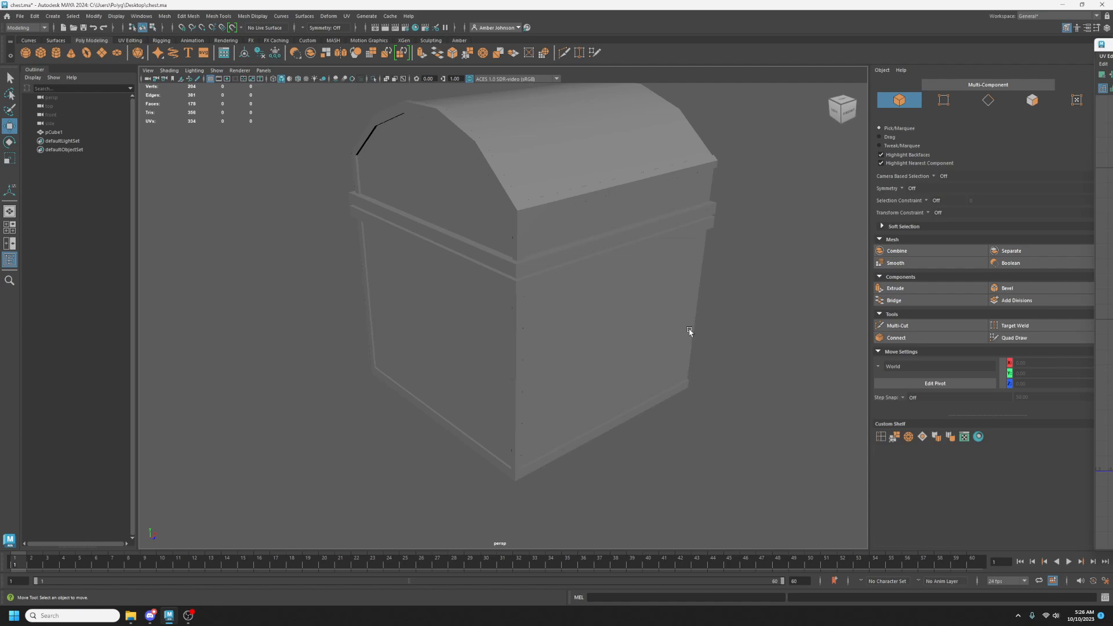
pyautogui.click(588, 303)
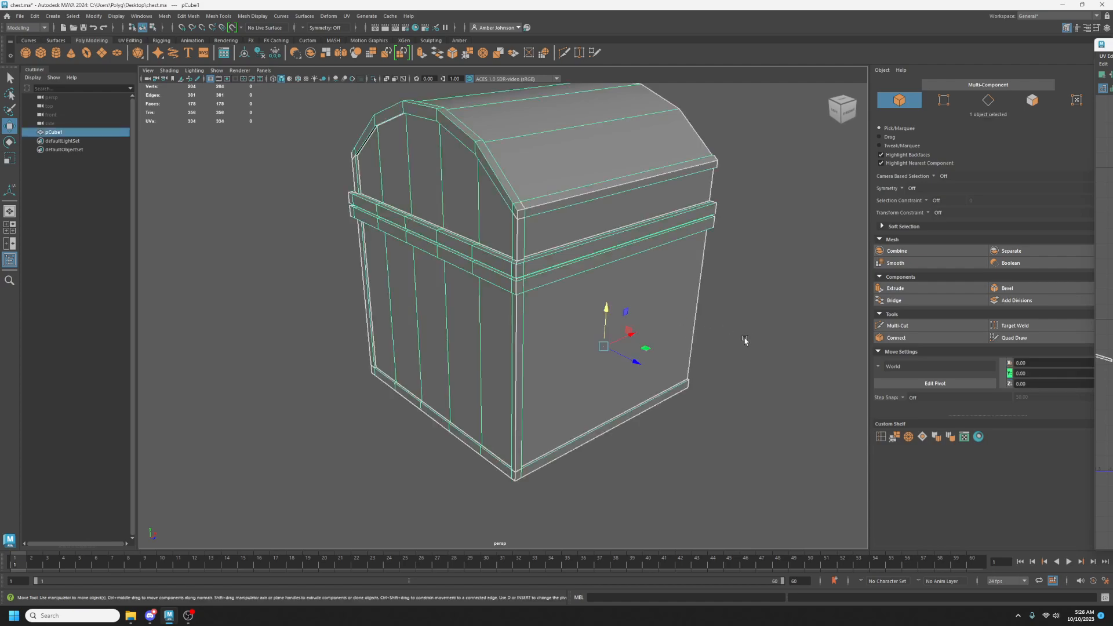
pyautogui.scroll(2, 745, 340)
pyautogui.click(810, 251)
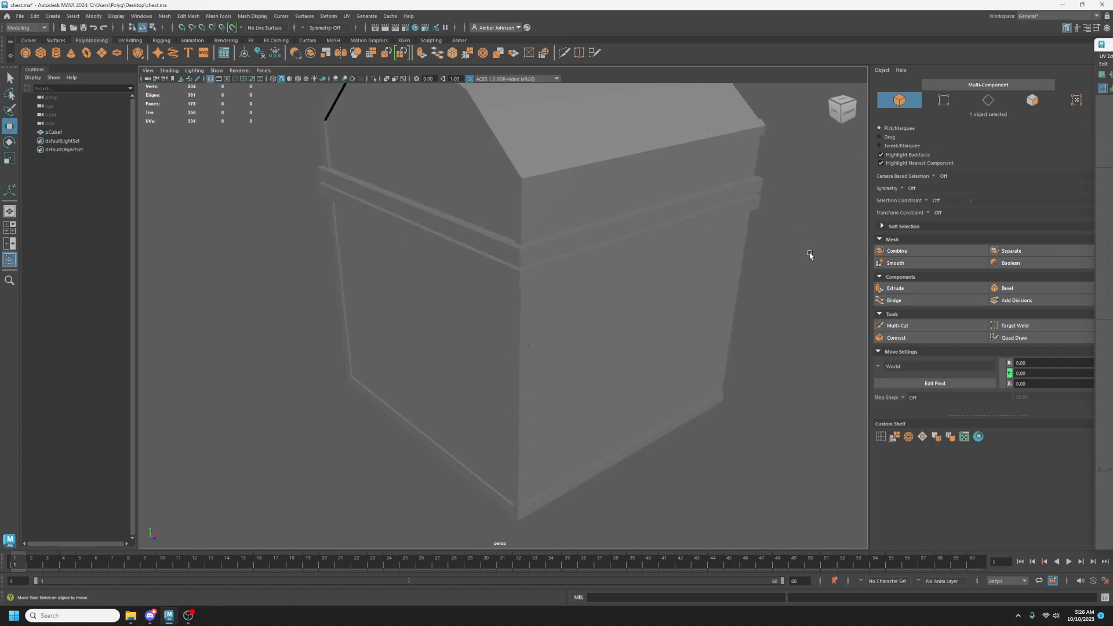
pyautogui.click(643, 279)
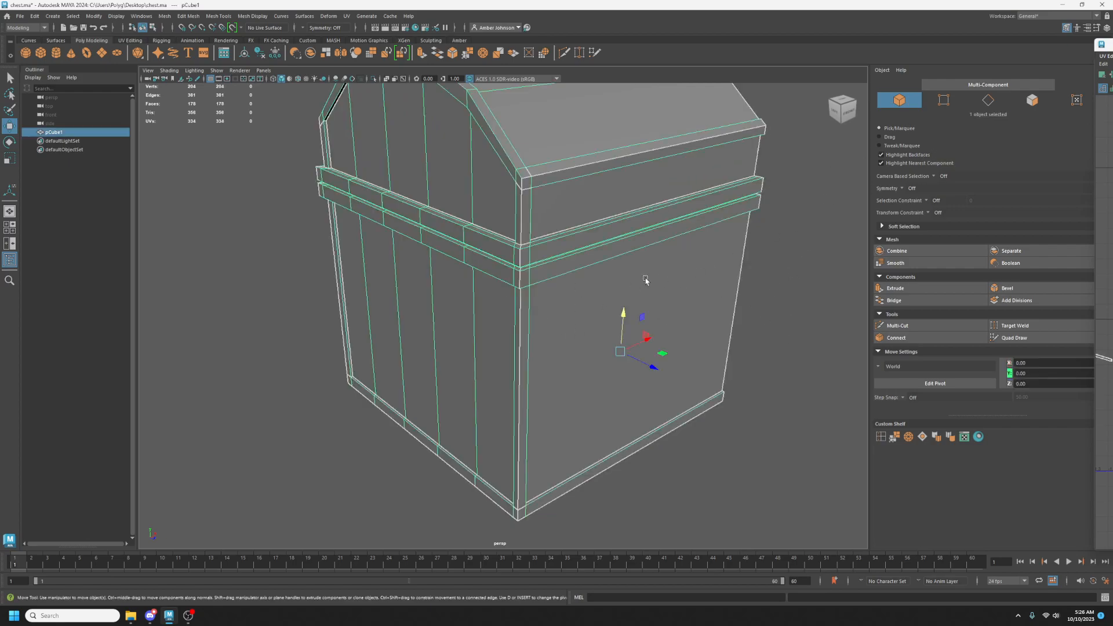
# Select the outer edge loops of the arched lid trim, corner post, long lid rim and lower band as edges for beveling.
pyautogui.click(988, 99)
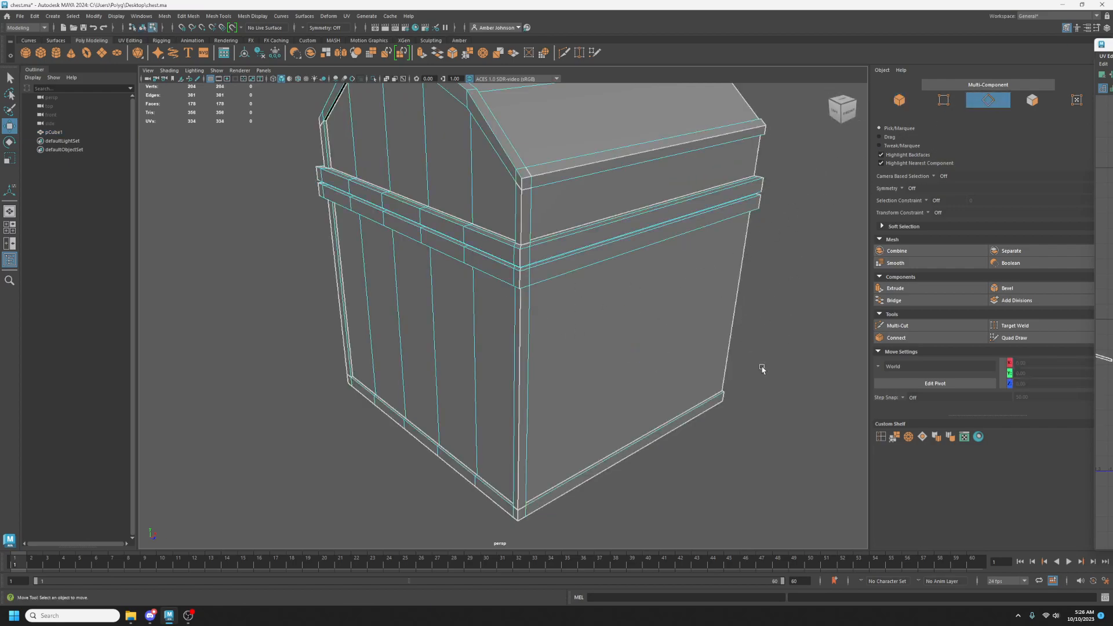
pyautogui.scroll(2, 598, 304)
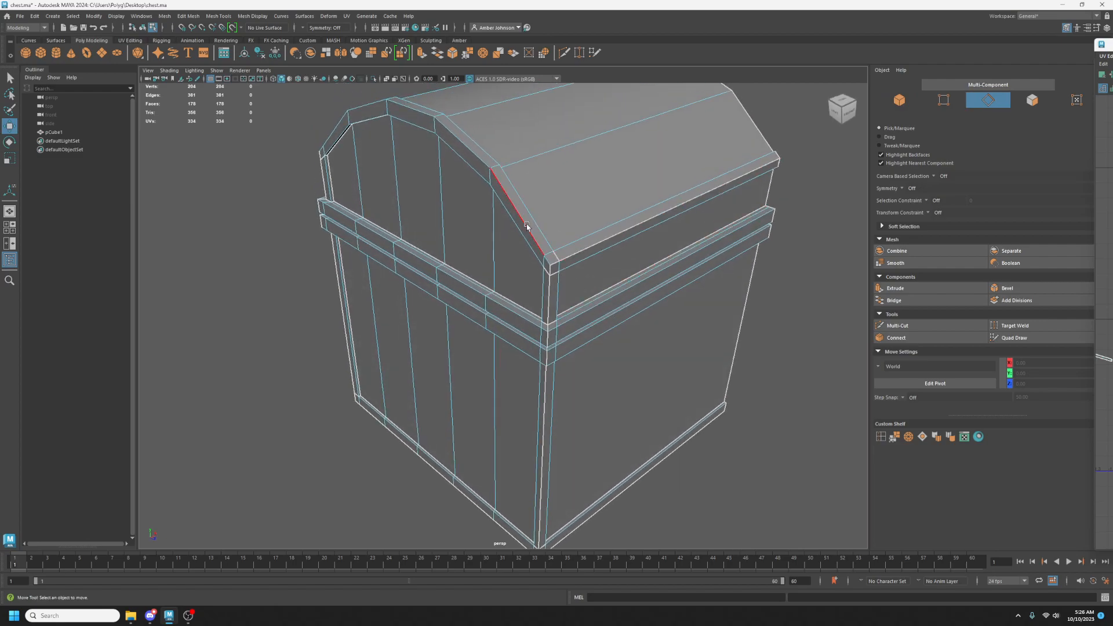
pyautogui.press('q')
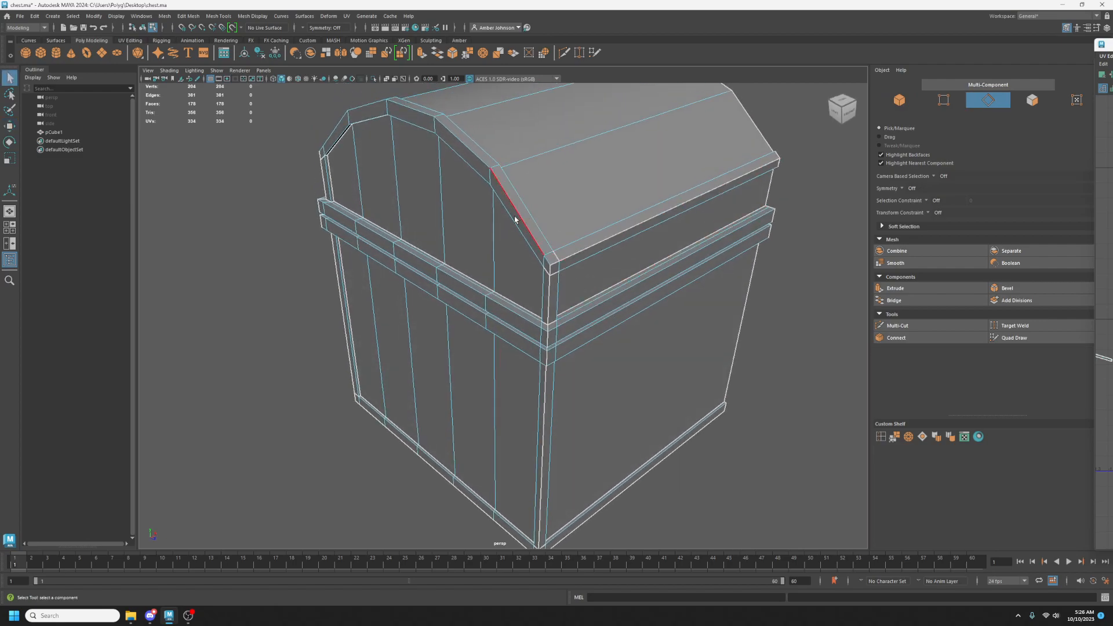
pyautogui.doubleClick(519, 216)
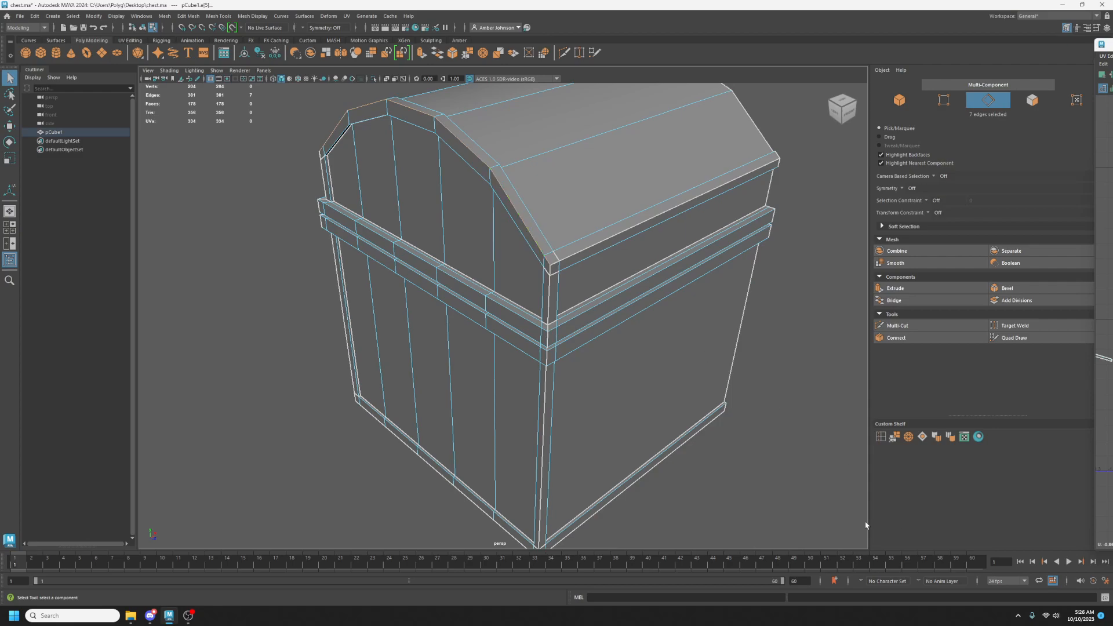
pyautogui.keyDown('shift'); pyautogui.doubleClick(547, 303); pyautogui.keyUp('shift')
pyautogui.keyDown('shift'); pyautogui.doubleClick(586, 262); pyautogui.keyUp('shift')
pyautogui.keyDown('shift'); pyautogui.doubleClick(566, 352); pyautogui.keyUp('shift')
# Add the upper outer edge loop of the horizontal band to the edge selection.
pyautogui.press('space')
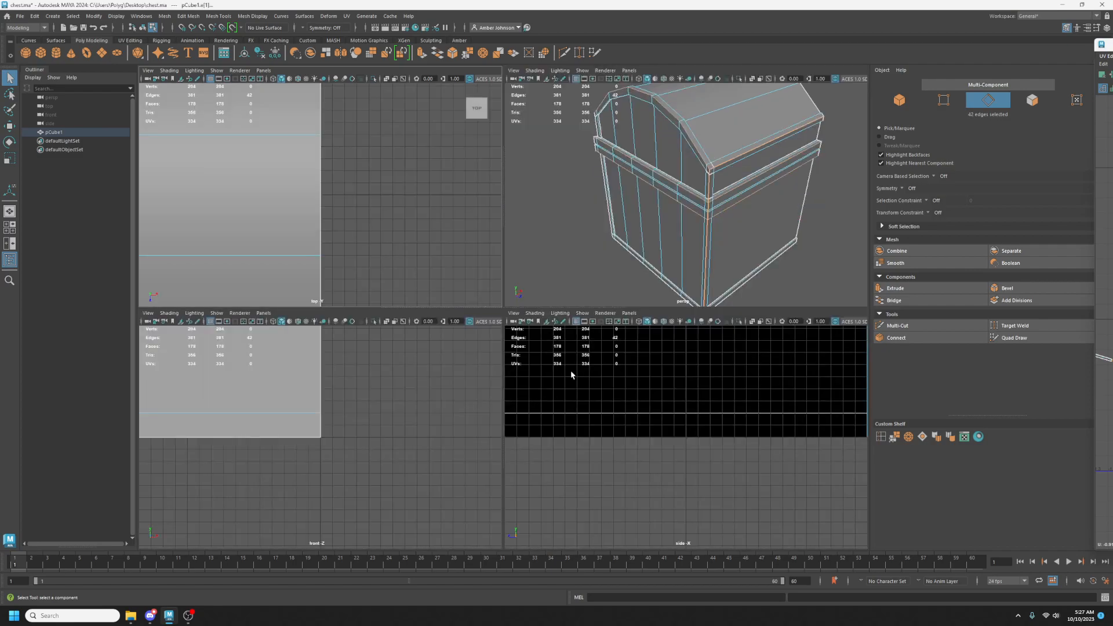
pyautogui.press('space')
pyautogui.keyDown('alt'); pyautogui.moveTo(585, 238); pyautogui.dragTo(635, 203); pyautogui.keyUp('alt')
pyautogui.keyDown('shift'); pyautogui.click(635, 202); pyautogui.keyUp('shift')
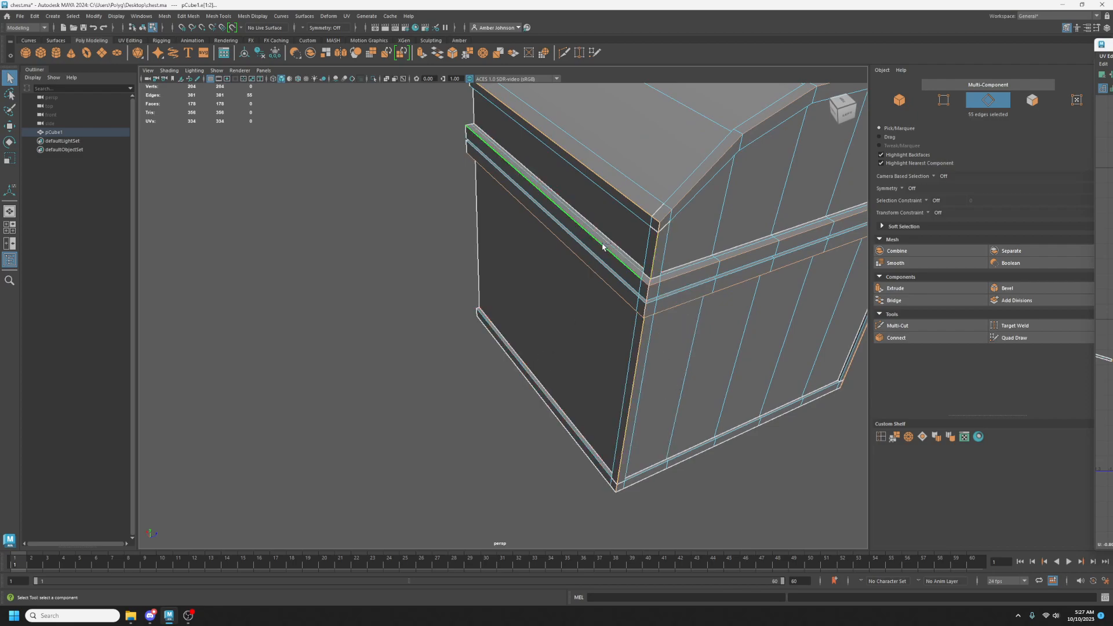
pyautogui.scroll(-5, 691, 308)
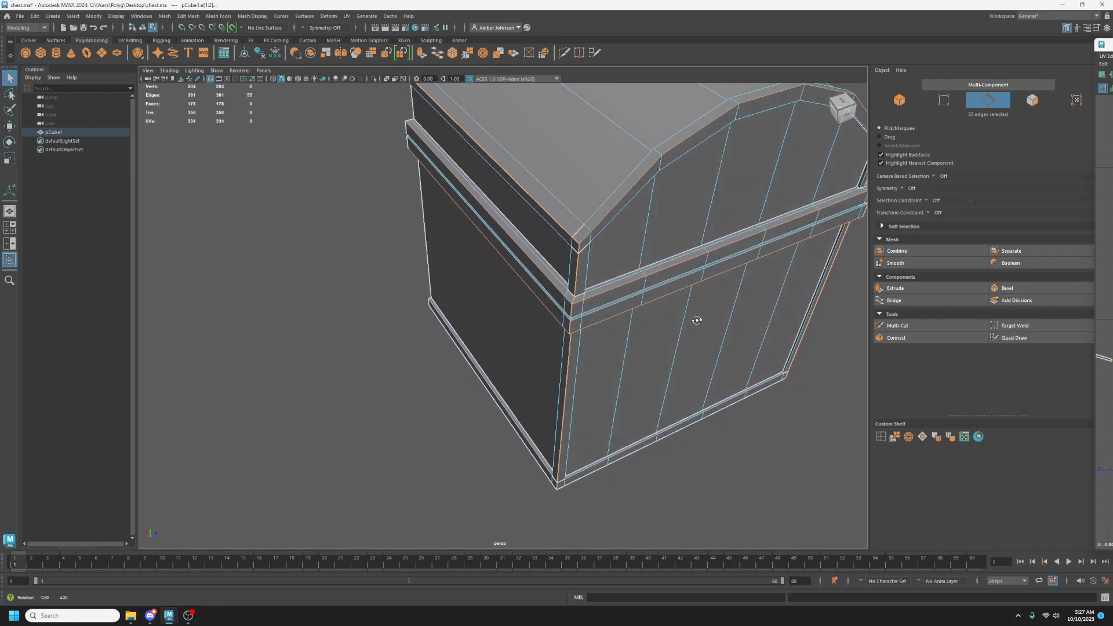
pyautogui.scroll(5, 696, 318)
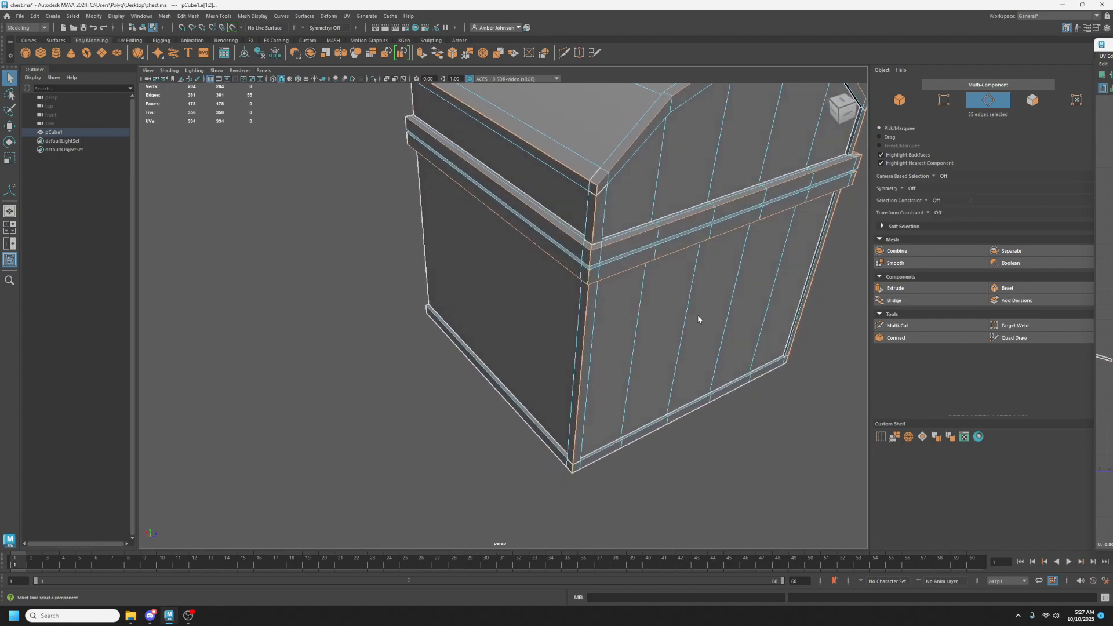
# Add the short bottom segment of the corner post and the outer top edges of the bottom trim to the selection.
pyautogui.keyDown('shift'); pyautogui.click(561, 457); pyautogui.keyUp('shift')
pyautogui.scroll(-4, 529, 437)
pyautogui.scroll(4, 728, 372)
pyautogui.scroll(4, 634, 391)
pyautogui.keyDown('alt'); pyautogui.moveTo(693, 405); pyautogui.dragTo(643, 329, button='middle'); pyautogui.keyUp('alt')
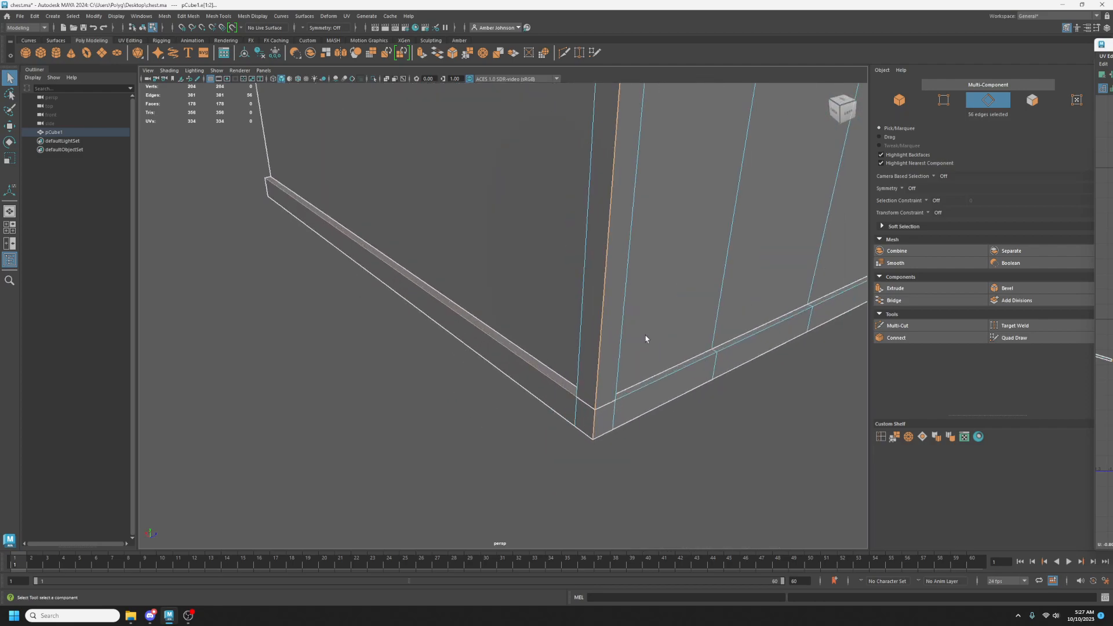
pyautogui.keyDown('alt'); pyautogui.moveTo(632, 397); pyautogui.dragTo(586, 458); pyautogui.keyUp('alt')
pyautogui.keyDown('shift'); pyautogui.click(488, 432); pyautogui.keyUp('shift')
pyautogui.keyDown('shift'); pyautogui.click(490, 429); pyautogui.keyUp('shift')
pyautogui.keyDown('alt'); pyautogui.moveTo(787, 410); pyautogui.dragTo(569, 347); pyautogui.keyUp('alt')
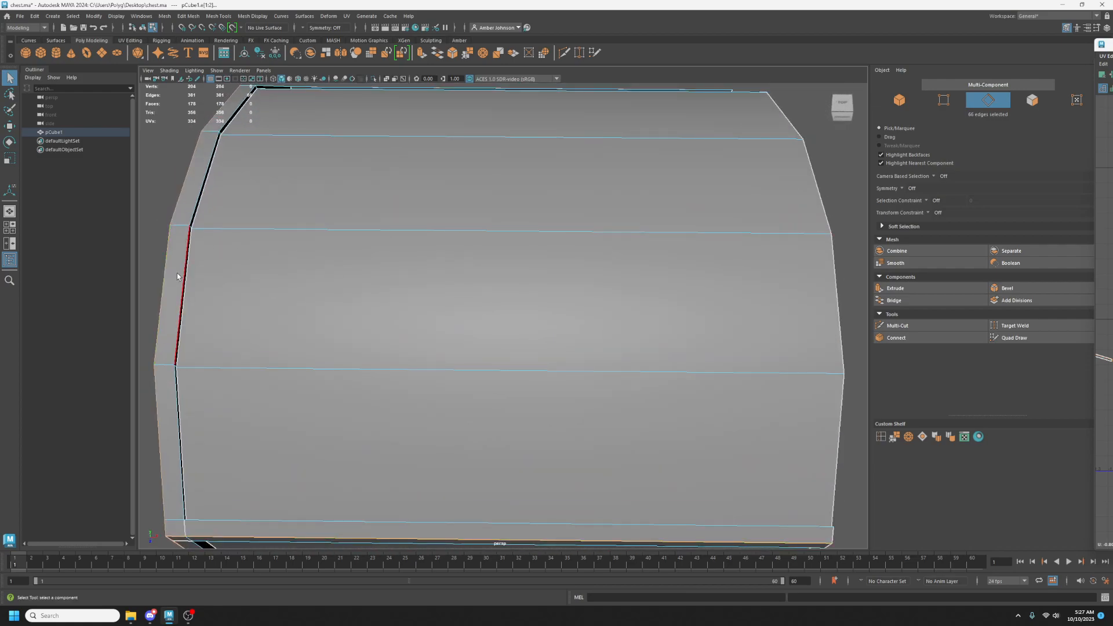
# Add the inner edges of the lid's arched trim and long rim trims to the edge selection.
pyautogui.keyDown('shift'); pyautogui.doubleClick(177, 273); pyautogui.keyUp('shift')
pyautogui.keyDown('alt'); pyautogui.moveTo(444, 418); pyautogui.dragTo(463, 374); pyautogui.keyUp('alt')
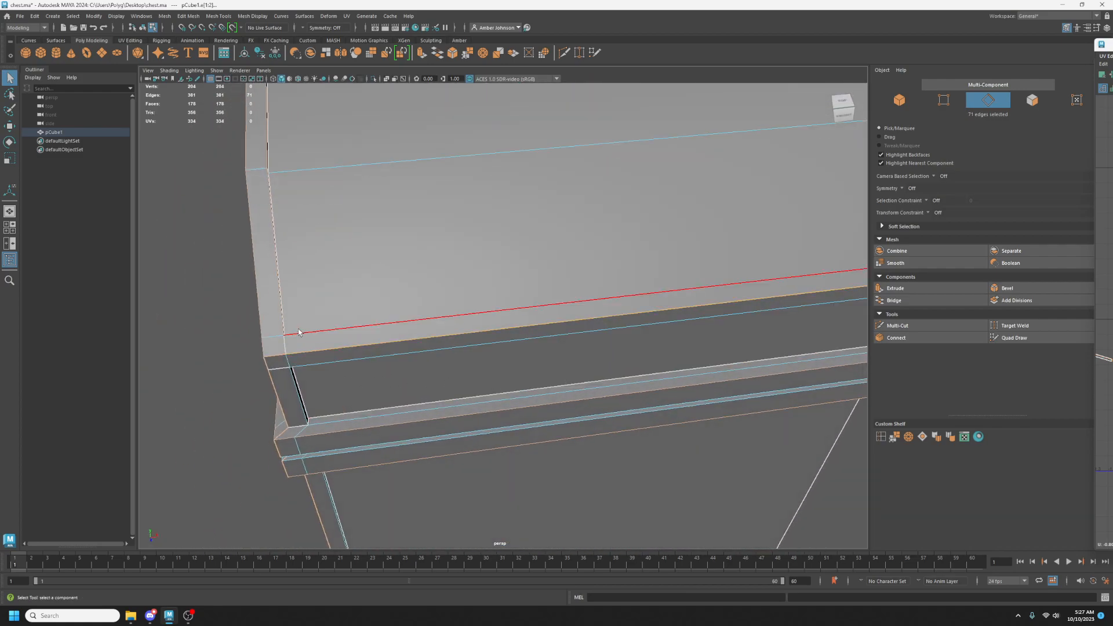
pyautogui.scroll(-3, 375, 307)
pyautogui.keyDown('alt'); pyautogui.moveTo(389, 287); pyautogui.dragTo(402, 316); pyautogui.keyUp('alt')
pyautogui.keyDown('alt'); pyautogui.moveTo(402, 317); pyautogui.dragTo(562, 387, button='right'); pyautogui.keyUp('alt')
pyautogui.keyDown('alt'); pyautogui.moveTo(562, 387); pyautogui.dragTo(553, 261, button='middle'); pyautogui.keyUp('alt')
pyautogui.keyDown('shift'); pyautogui.click(512, 360); pyautogui.keyUp('shift')
pyautogui.keyDown('alt'); pyautogui.moveTo(493, 341); pyautogui.dragTo(565, 348); pyautogui.keyUp('alt')
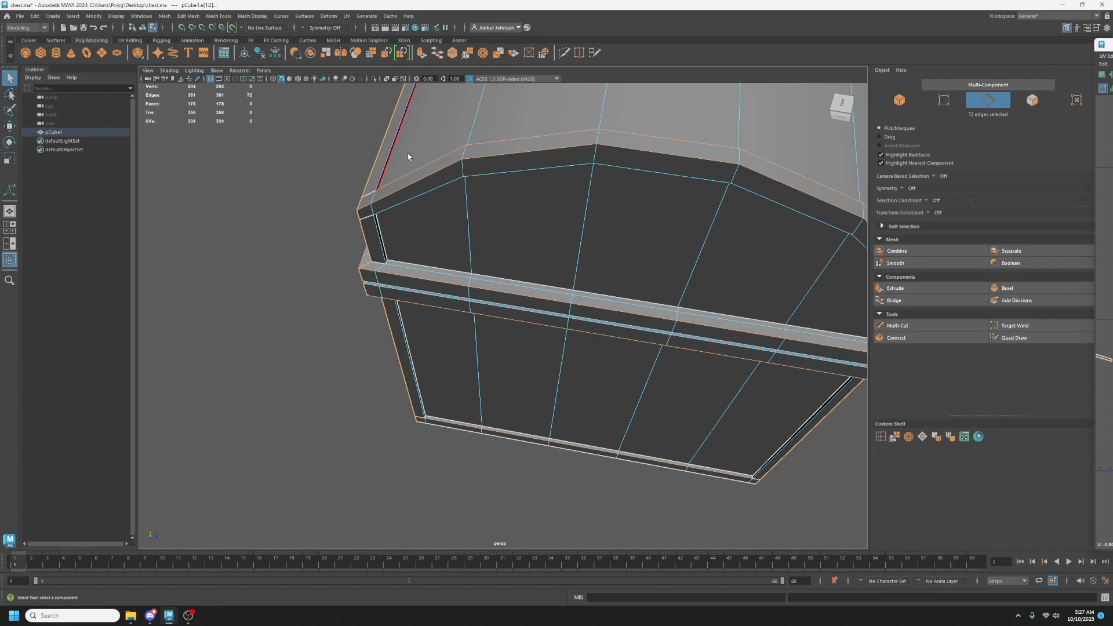
pyautogui.keyDown('alt'); pyautogui.moveTo(390, 156); pyautogui.dragTo(609, 297); pyautogui.keyUp('alt')
# Try to bevel the selected chest edges with a fraction of 1, and undo the bevel.
pyautogui.scroll(4, 597, 289)
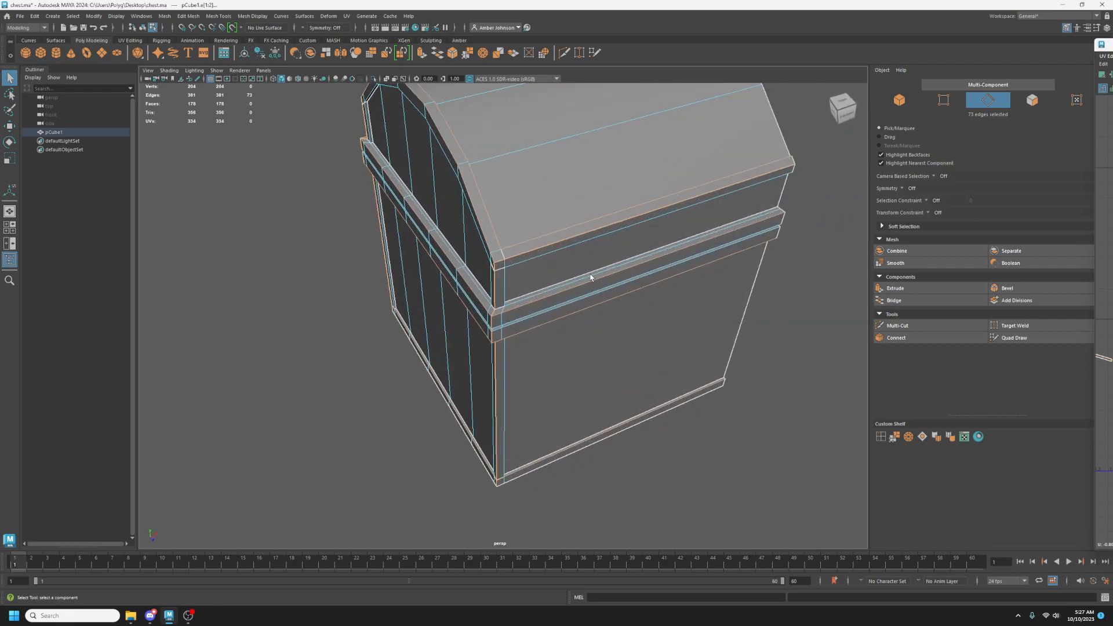
pyautogui.keyDown('alt'); pyautogui.moveTo(584, 287); pyautogui.dragTo(579, 300, button='middle'); pyautogui.keyUp('alt')
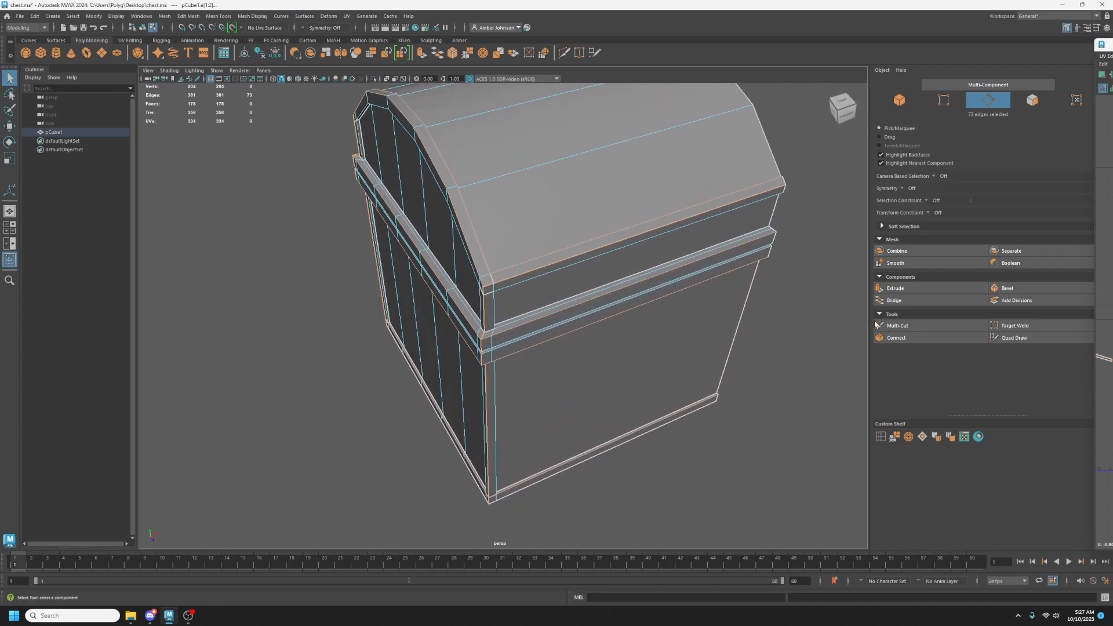
pyautogui.click(1007, 291)
pyautogui.scroll(4, 574, 345)
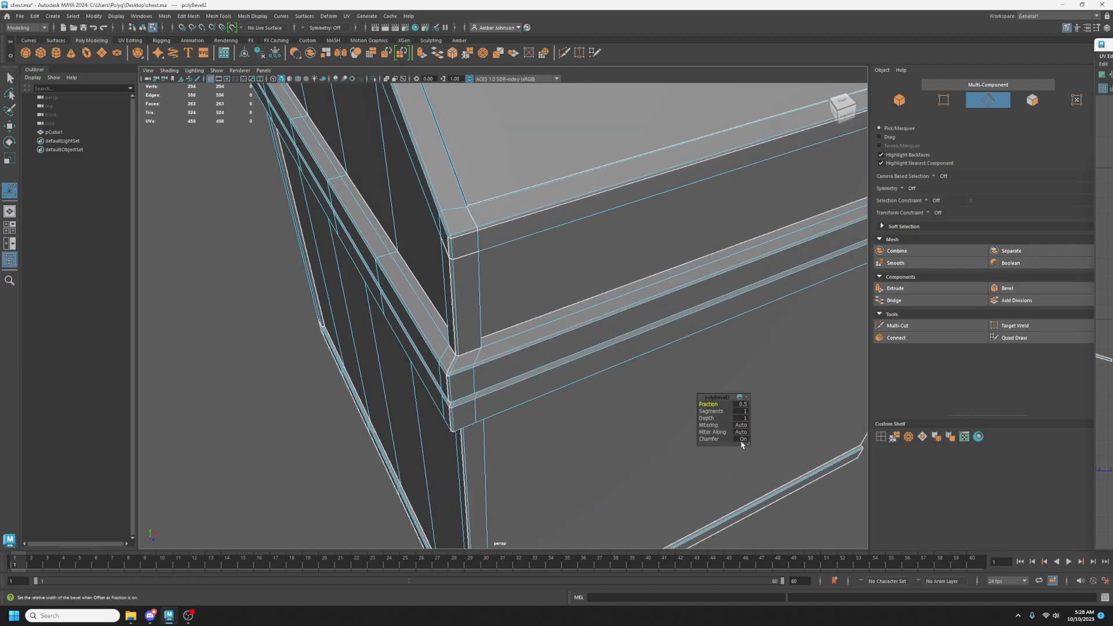
pyautogui.moveTo(711, 404); pyautogui.dragTo(472, 330)
pyautogui.moveTo(710, 404)
pyautogui.mouseDown()
pyautogui.moveTo(700, 404)
pyautogui.moveTo(715, 404)
pyautogui.mouseUp()
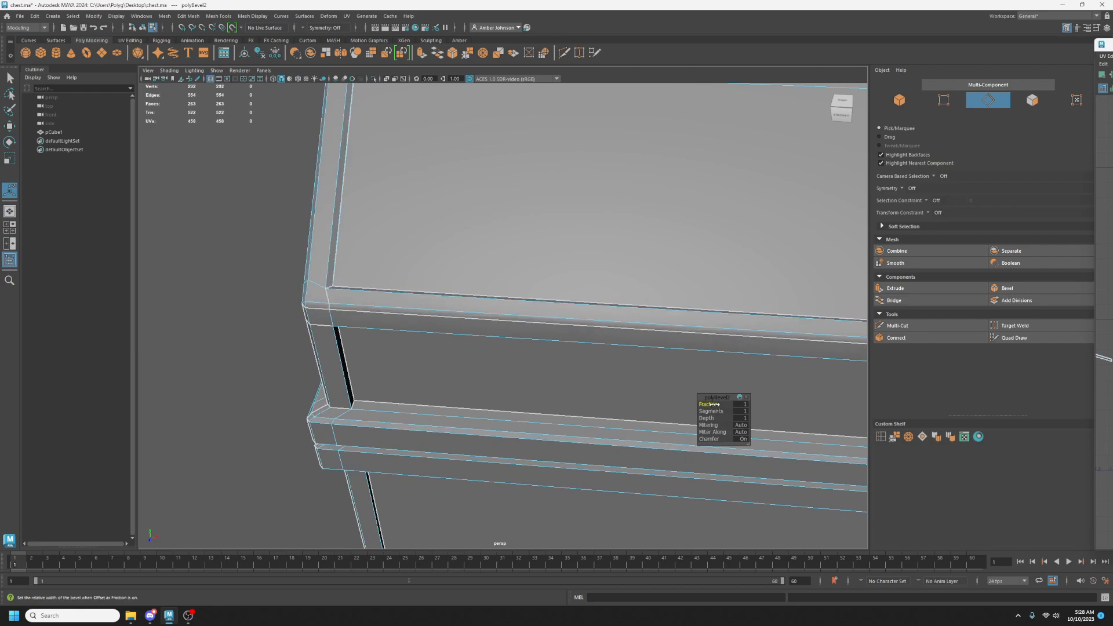
pyautogui.hotkey('ctrl', 'z')
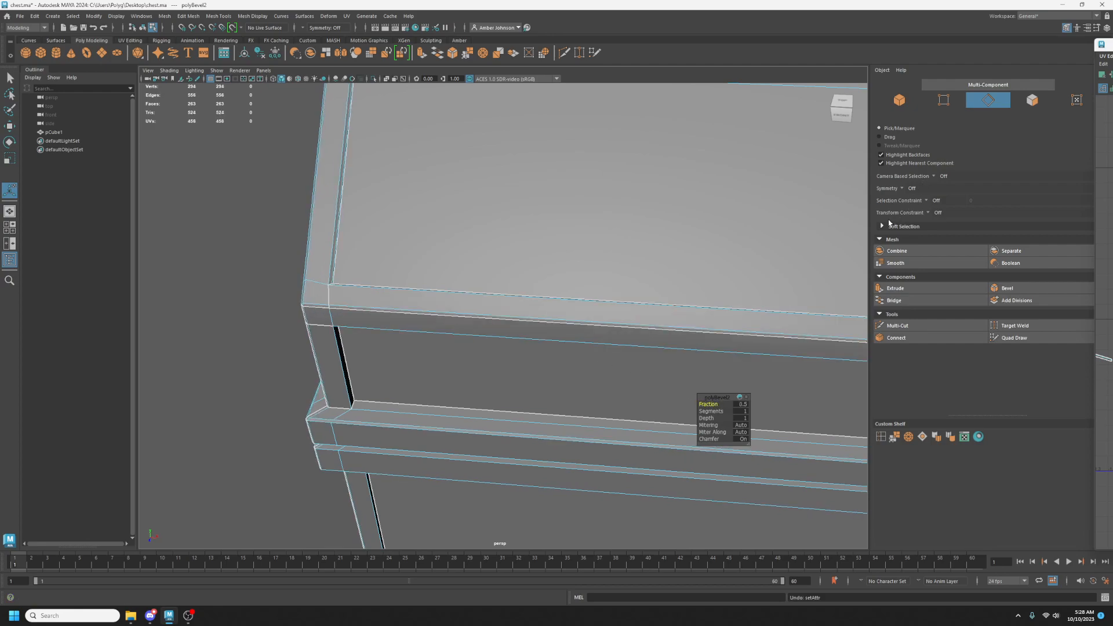
pyautogui.hotkey('ctrl', 'z')
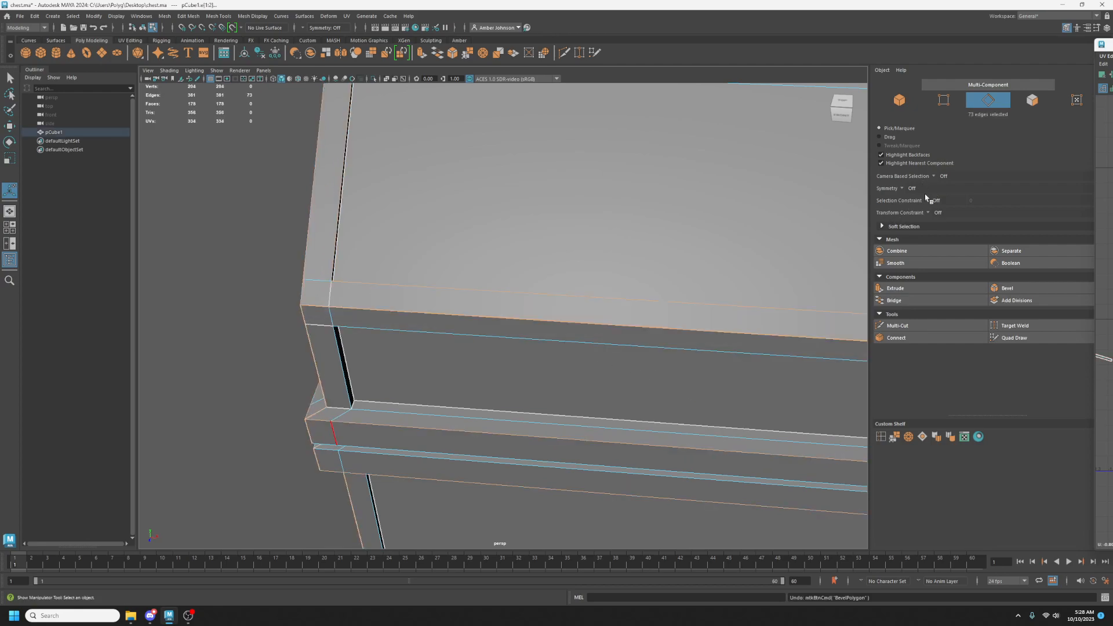
# Deselect the first inner edges of the lid's arched trim, starting at its peak.
pyautogui.keyDown('alt'); pyautogui.moveTo(562, 235); pyautogui.dragTo(540, 311); pyautogui.keyUp('alt')
pyautogui.keyDown('alt'); pyautogui.moveTo(434, 325); pyautogui.dragTo(532, 195); pyautogui.keyUp('alt')
pyautogui.keyDown('alt'); pyautogui.moveTo(546, 214); pyautogui.dragTo(592, 400, button='middle'); pyautogui.keyUp('alt')
pyautogui.scroll(3, 594, 233)
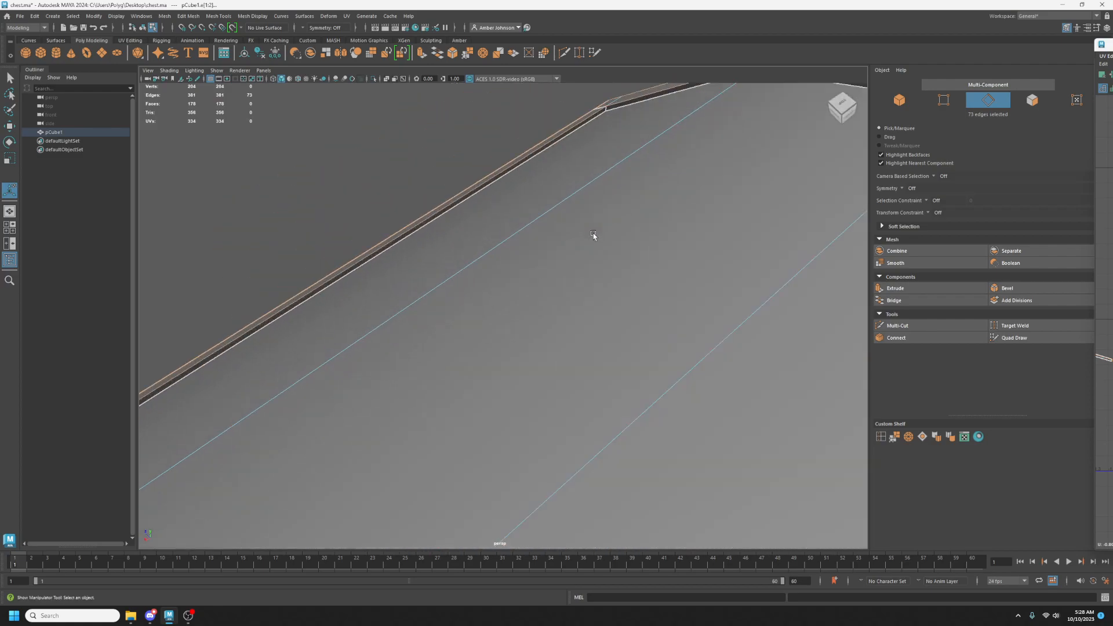
pyautogui.keyDown('alt'); pyautogui.moveTo(632, 179); pyautogui.dragTo(600, 378, button='middle'); pyautogui.keyUp('alt')
pyautogui.scroll(3, 599, 329)
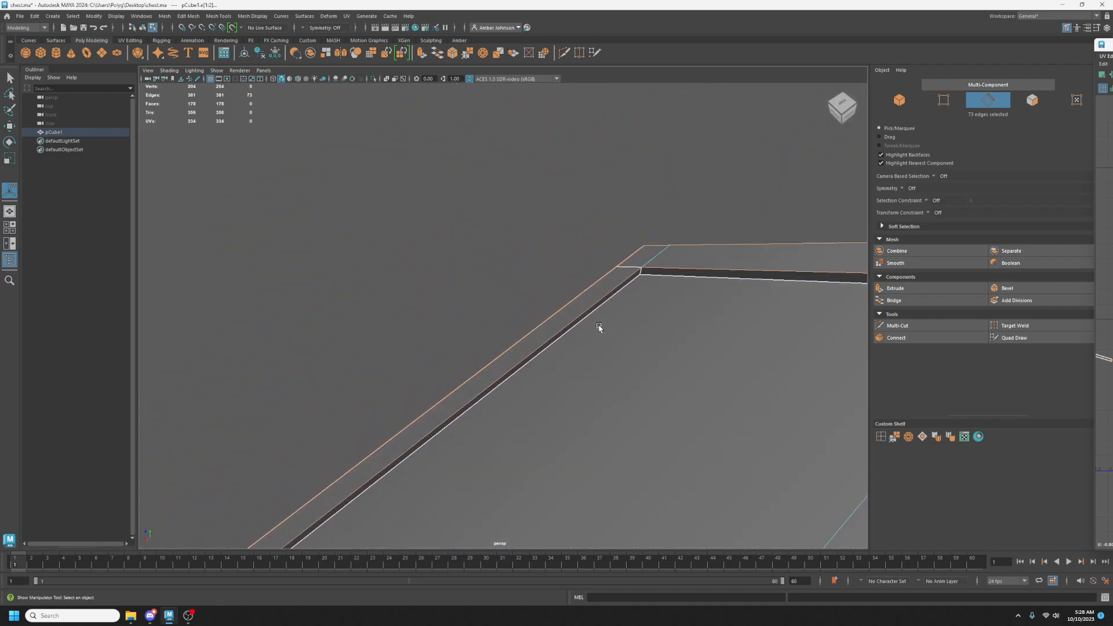
pyautogui.keyDown('ctrl'); pyautogui.click(626, 280); pyautogui.keyUp('ctrl')
pyautogui.keyDown('ctrl'); pyautogui.click(671, 269); pyautogui.keyUp('ctrl')
pyautogui.scroll(-2, 690, 287)
pyautogui.keyDown('ctrl'); pyautogui.click(783, 323); pyautogui.keyUp('ctrl')
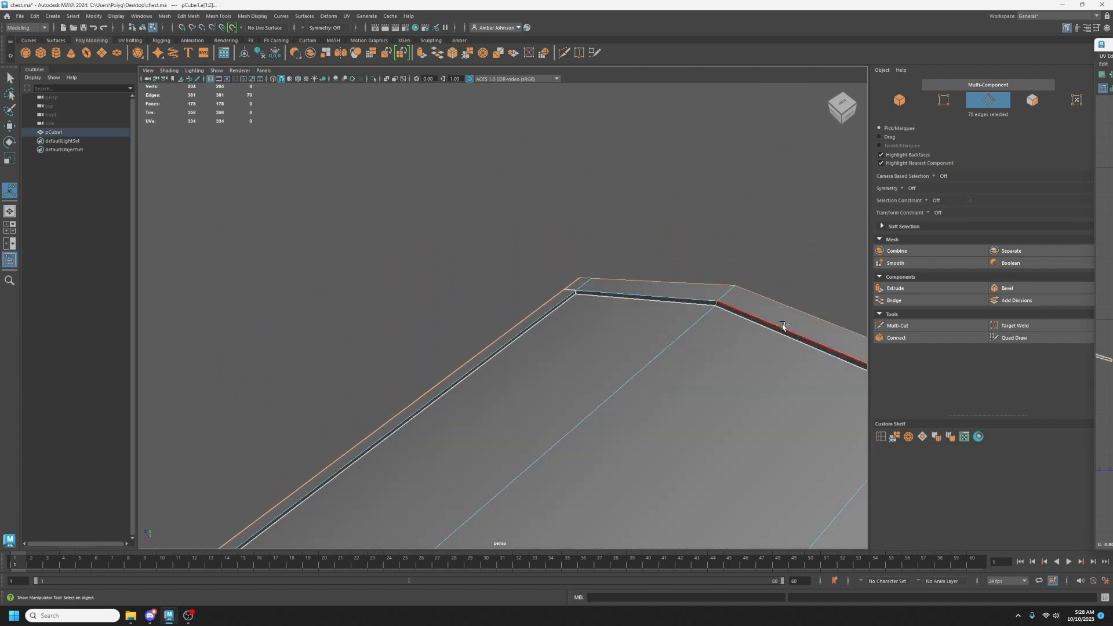
# Deselect the remaining inner edges of the arched trim and the long inner edge of the lid's rim trim.
pyautogui.scroll(-2, 786, 328)
pyautogui.keyDown('alt'); pyautogui.moveTo(753, 428); pyautogui.dragTo(609, 258, button='middle'); pyautogui.keyUp('alt')
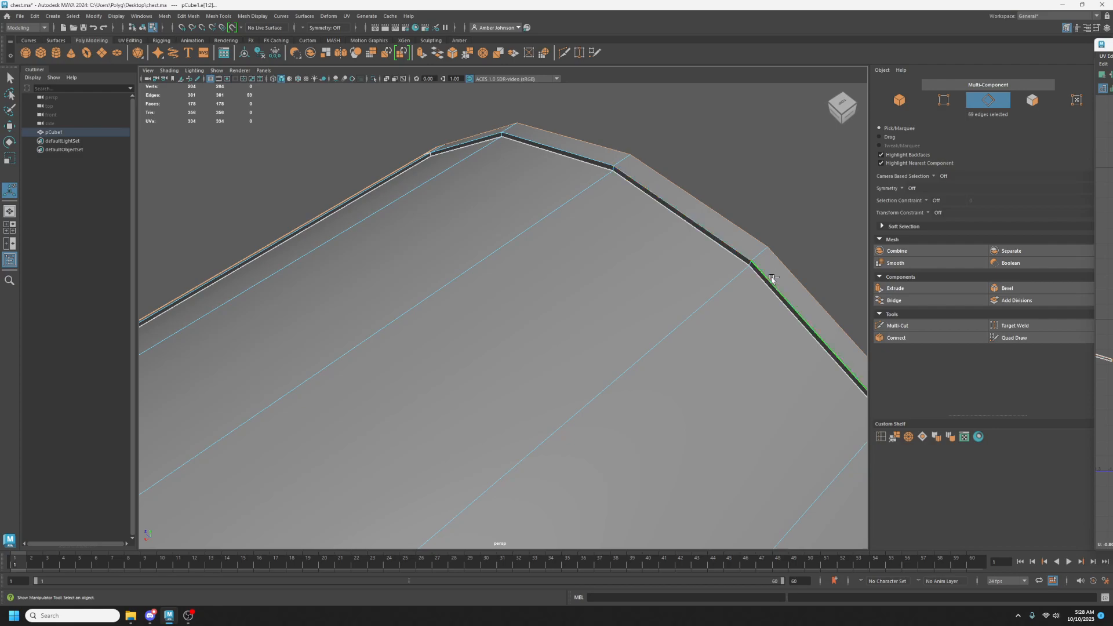
pyautogui.scroll(-2, 788, 317)
pyautogui.keyDown('alt'); pyautogui.moveTo(758, 410); pyautogui.dragTo(725, 278, button='middle'); pyautogui.keyUp('alt')
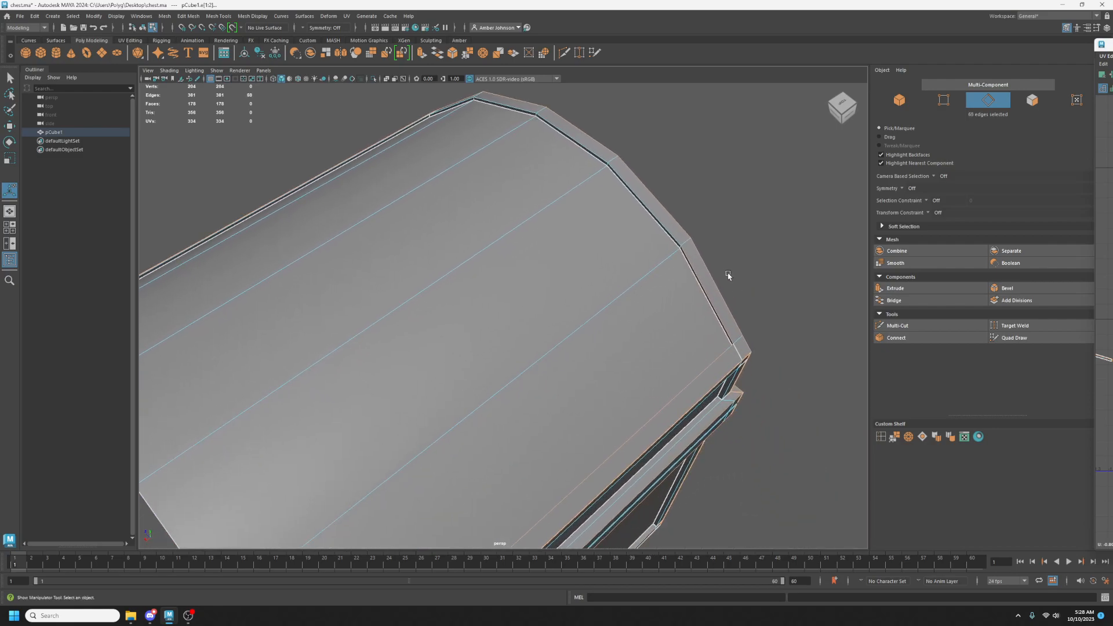
pyautogui.keyDown('ctrl'); pyautogui.click(703, 289); pyautogui.keyUp('ctrl')
pyautogui.keyDown('ctrl'); pyautogui.click(702, 370); pyautogui.keyUp('ctrl')
pyautogui.keyDown('alt'); pyautogui.moveTo(289, 210); pyautogui.dragTo(510, 303); pyautogui.keyUp('alt')
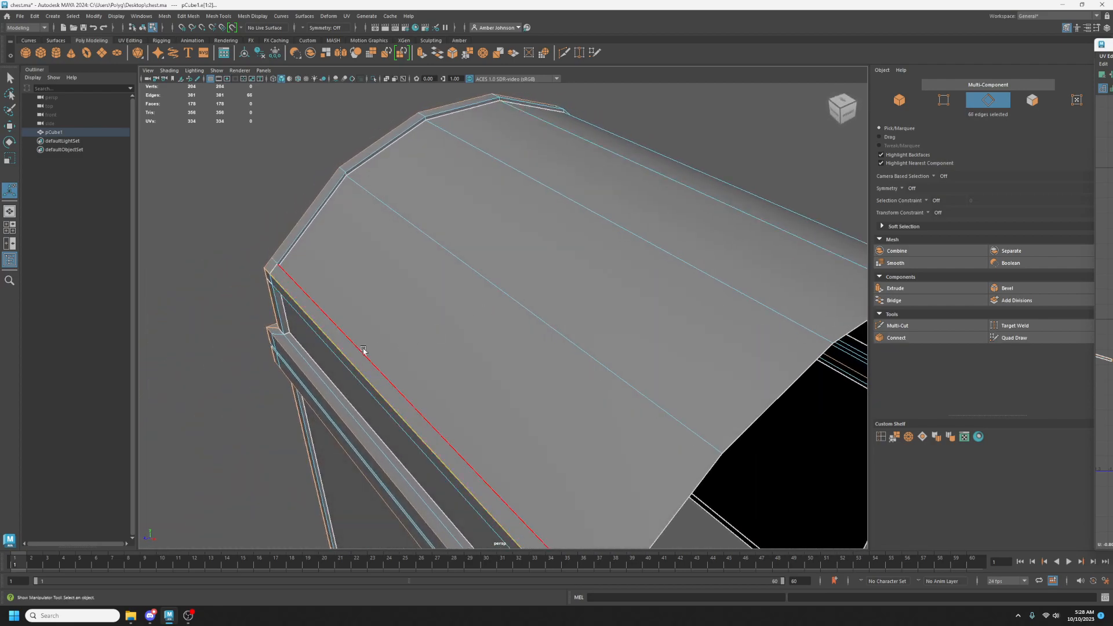
# Bevel the selected chest trim edges with a fraction of 0.7.
pyautogui.keyDown('alt'); pyautogui.moveTo(789, 387); pyautogui.dragTo(557, 362); pyautogui.keyUp('alt')
pyautogui.keyDown('alt'); pyautogui.moveTo(557, 362); pyautogui.dragTo(552, 339, button='middle'); pyautogui.keyUp('alt')
pyautogui.scroll(-2, 549, 340)
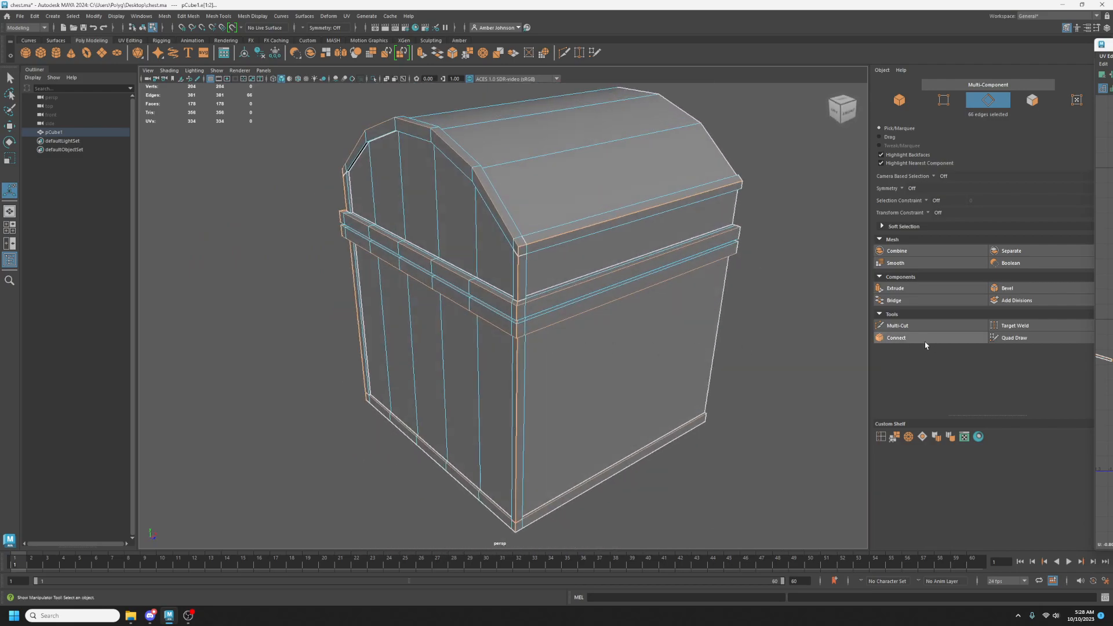
pyautogui.click(999, 288)
pyautogui.keyDown('alt'); pyautogui.moveTo(500, 265); pyautogui.dragTo(515, 308); pyautogui.keyUp('alt')
pyautogui.scroll(3, 505, 309)
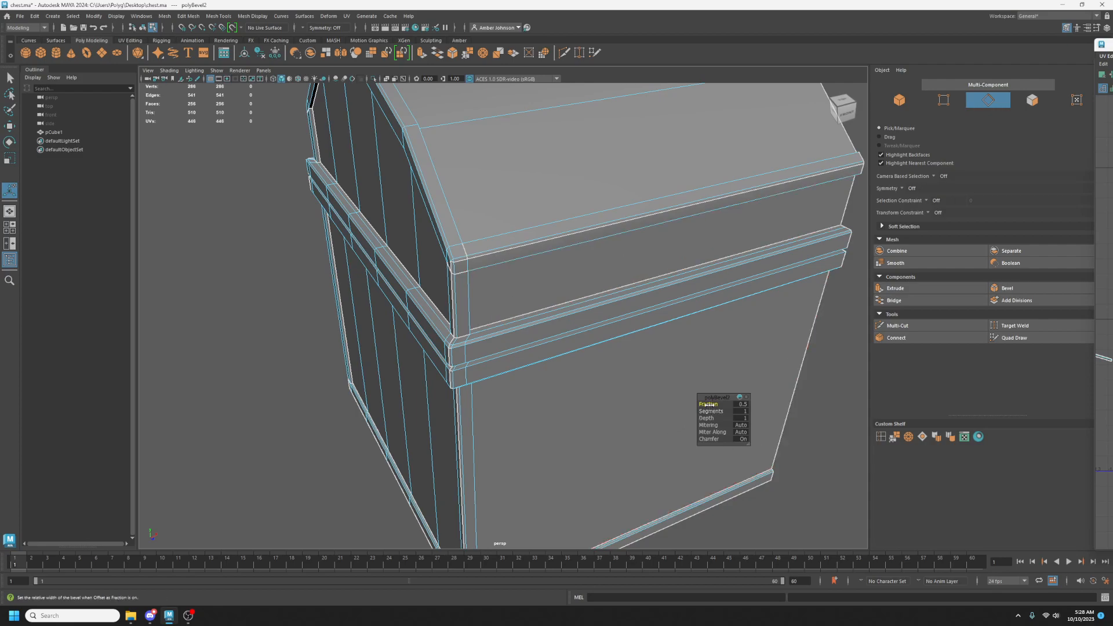
pyautogui.moveTo(710, 404); pyautogui.dragTo(709, 402)
pyautogui.scroll(-5, 601, 397)
pyautogui.keyDown('alt'); pyautogui.moveTo(601, 397); pyautogui.dragTo(547, 392); pyautogui.keyUp('alt')
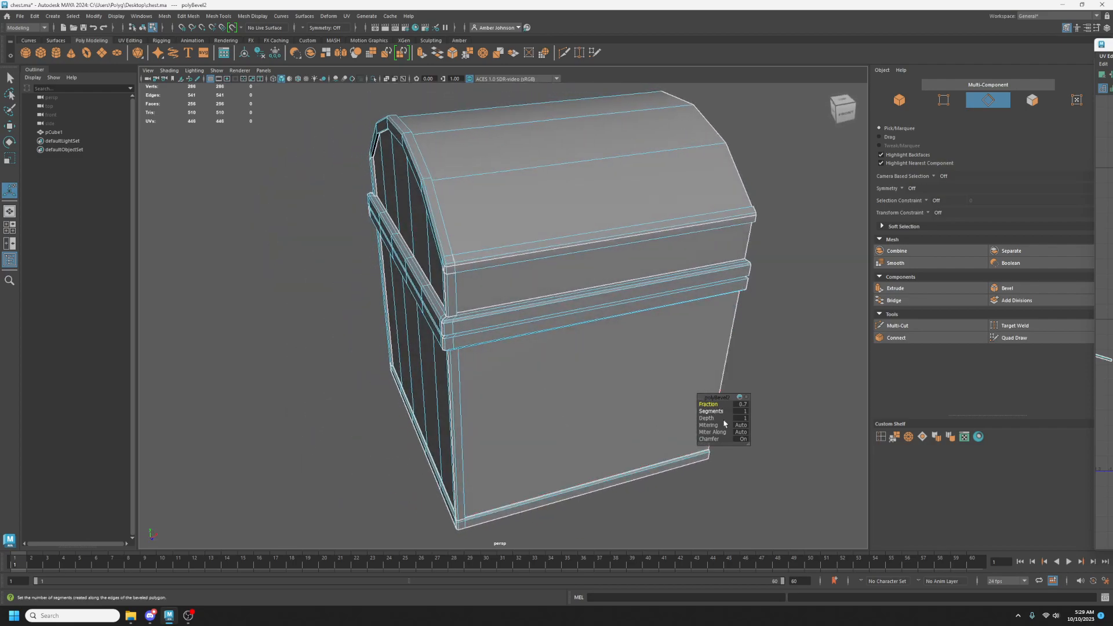
# Turn on World Space for the chest's bevel and set its smoothing angle to 50.
pyautogui.click(903, 102)
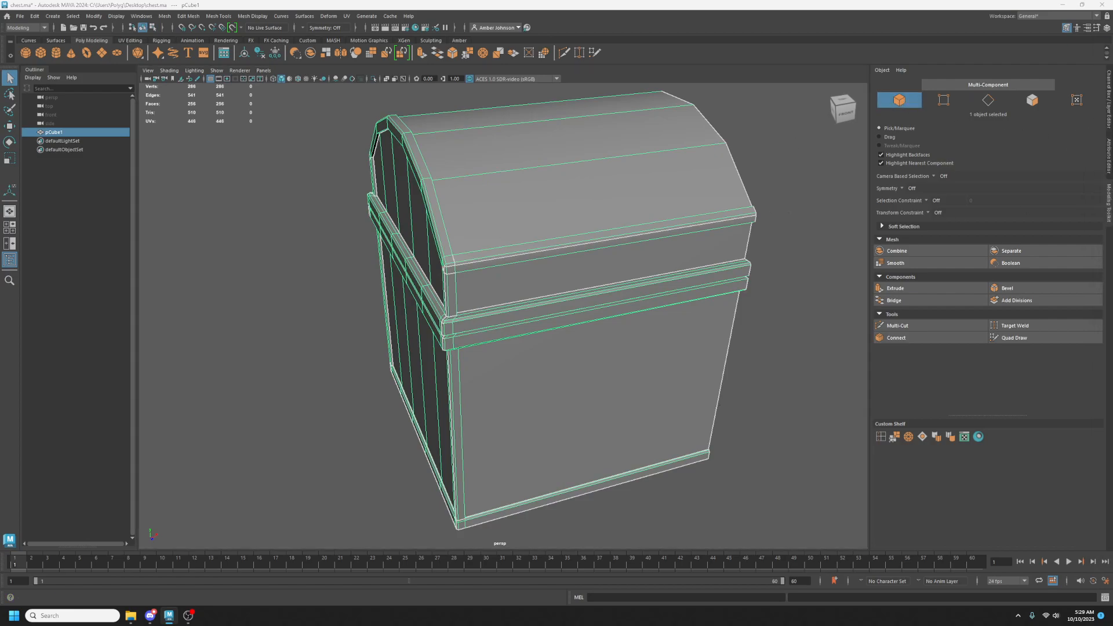
pyautogui.click(1109, 160)
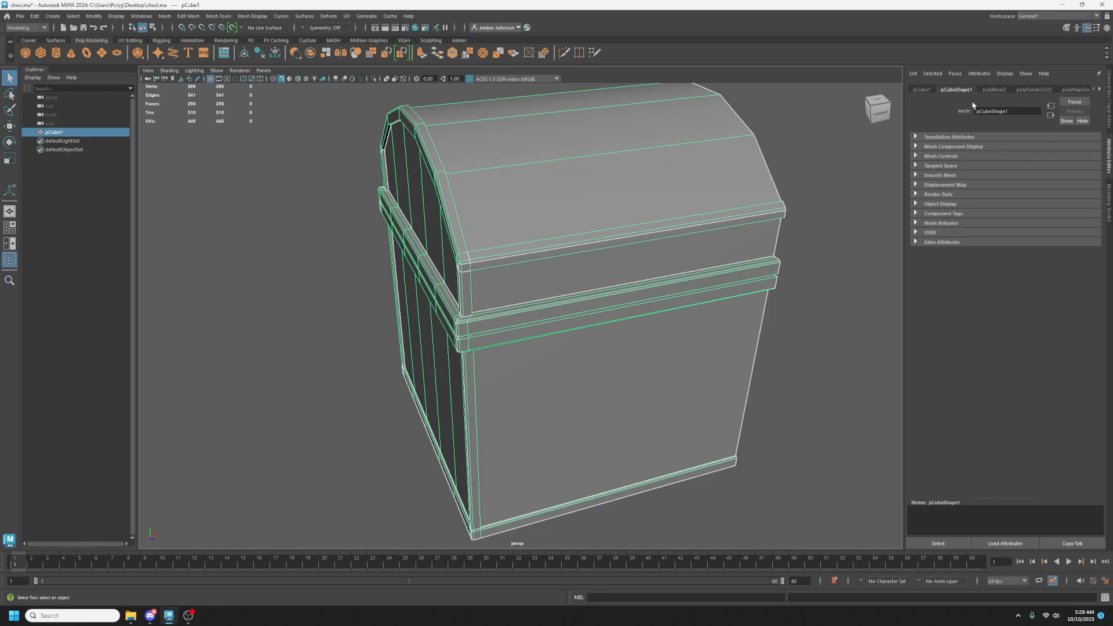
pyautogui.click(994, 89)
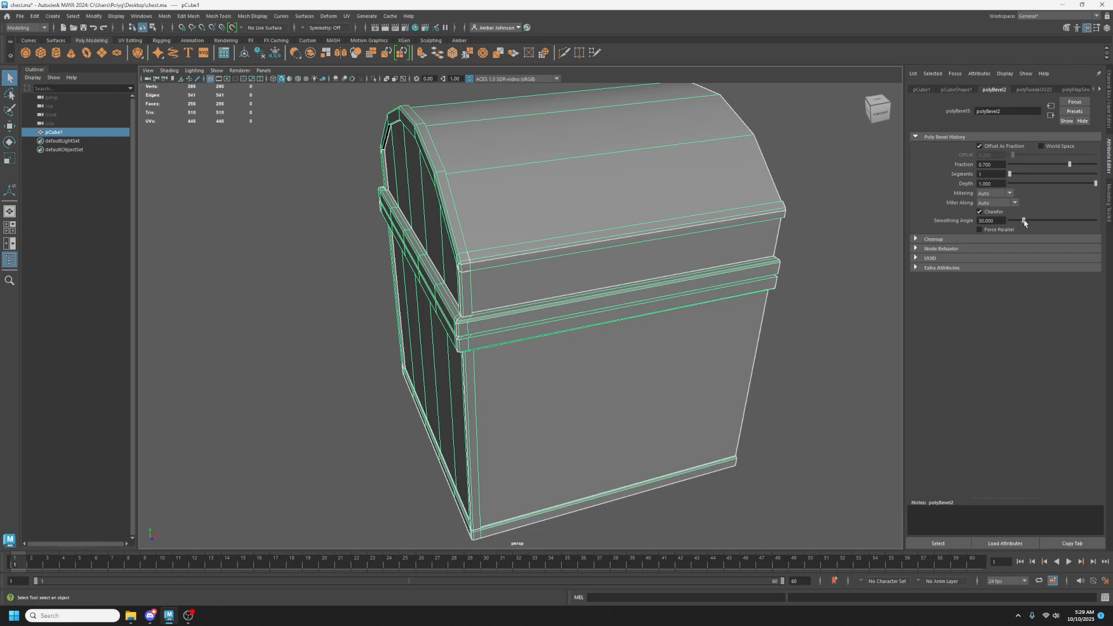
pyautogui.moveTo(1028, 222)
pyautogui.mouseDown()
pyautogui.moveTo(1062, 221)
pyautogui.moveTo(1035, 221)
pyautogui.mouseUp()
pyautogui.click(661, 272)
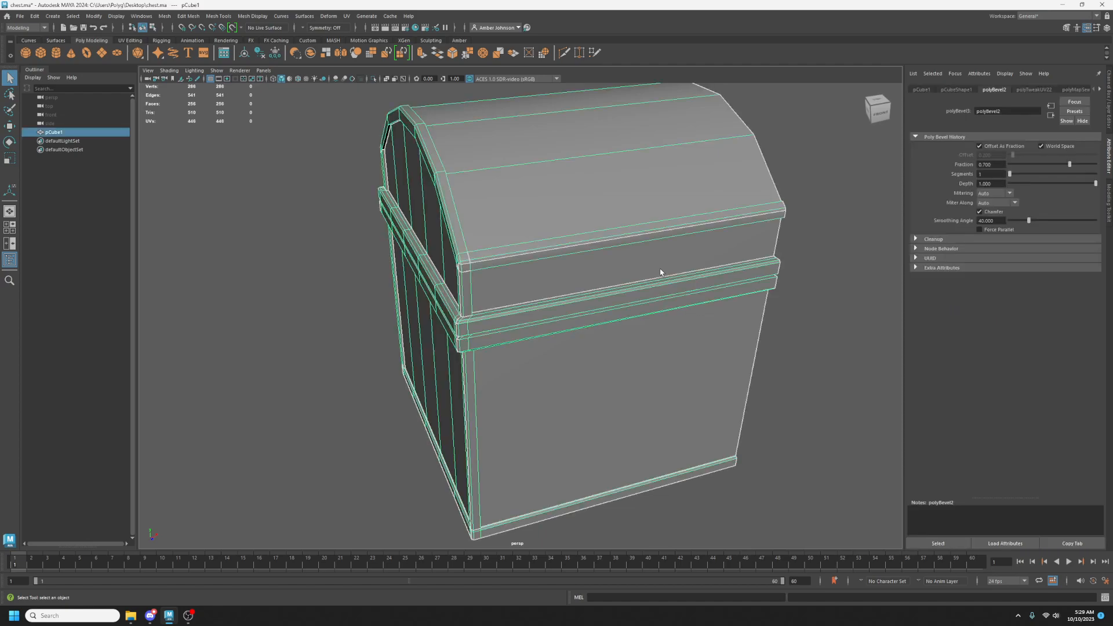
pyautogui.click(998, 221)
pyautogui.write('50')
pyautogui.press('Return')
pyautogui.click(827, 238)
pyautogui.keyDown('alt'); pyautogui.moveTo(827, 240); pyautogui.dragTo(825, 308); pyautogui.keyUp('alt')
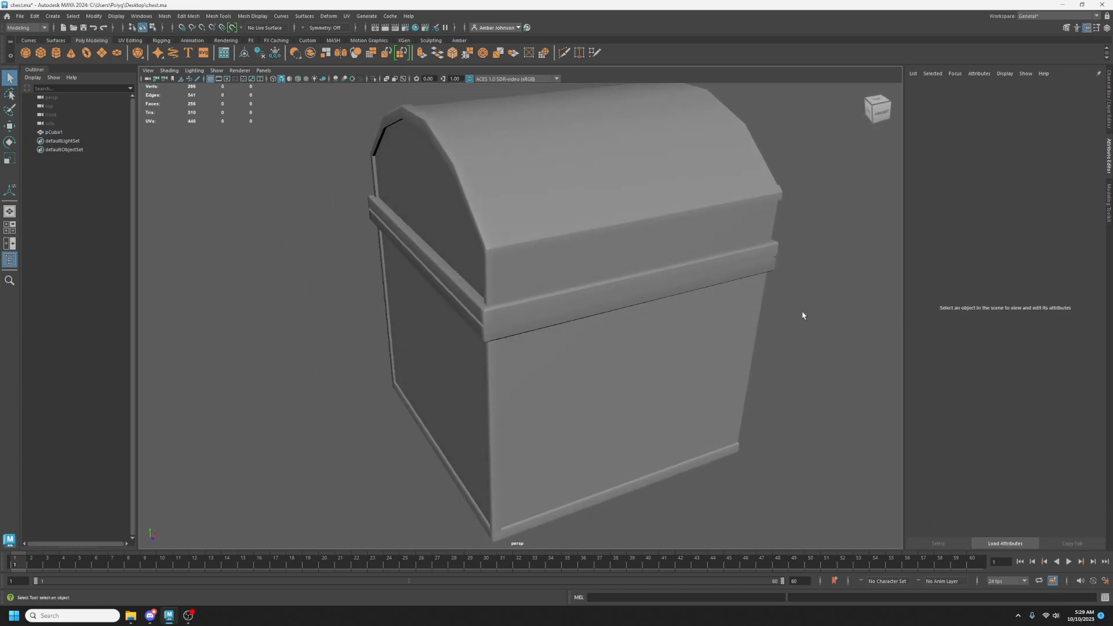
pyautogui.scroll(3, 756, 330)
pyautogui.scroll(-5, 760, 321)
pyautogui.keyDown('alt'); pyautogui.moveTo(675, 320); pyautogui.dragTo(673, 325); pyautogui.keyUp('alt')
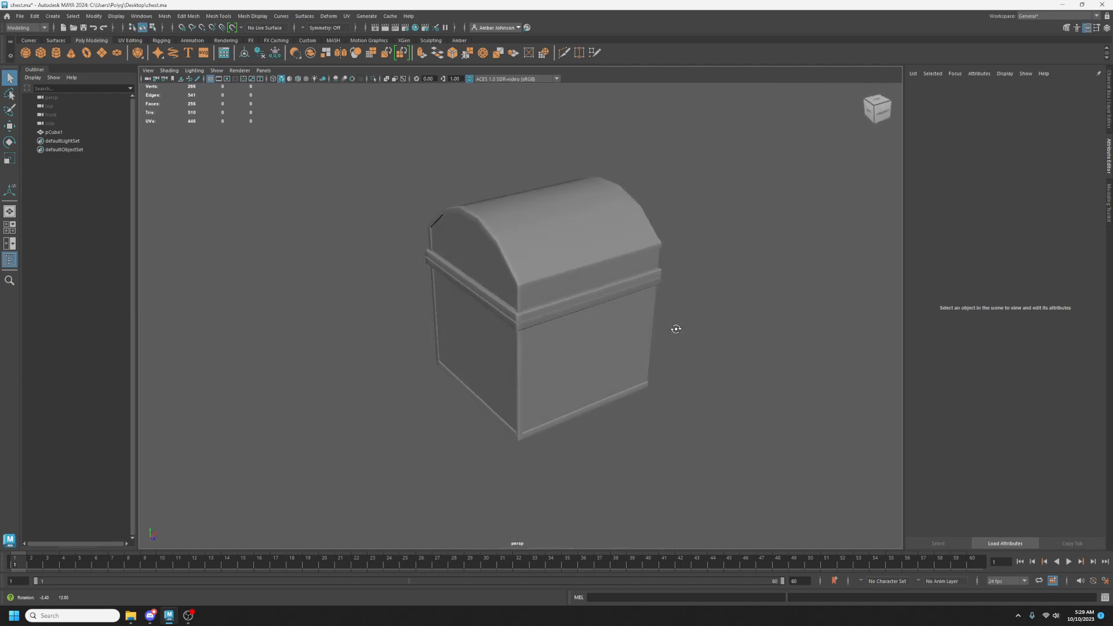
# Optimize the UV shells of the chest's band and trim pieces, and move the UV Editor out of the way.
pyautogui.click(589, 325)
pyautogui.hotkey('alt', 'u')
pyautogui.moveTo(728, 134); pyautogui.dragTo(542, 72)
pyautogui.scroll(2, 538, 331)
pyautogui.scroll(1, 538, 333)
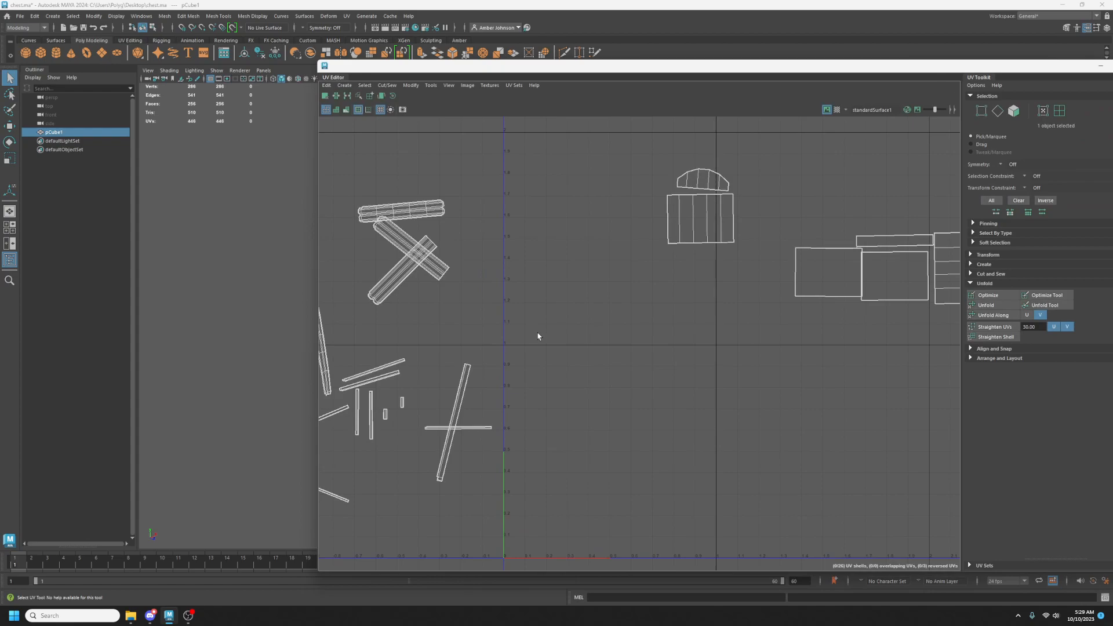
pyautogui.keyDown('alt'); pyautogui.moveTo(487, 331); pyautogui.dragTo(723, 288, button='middle'); pyautogui.keyUp('alt')
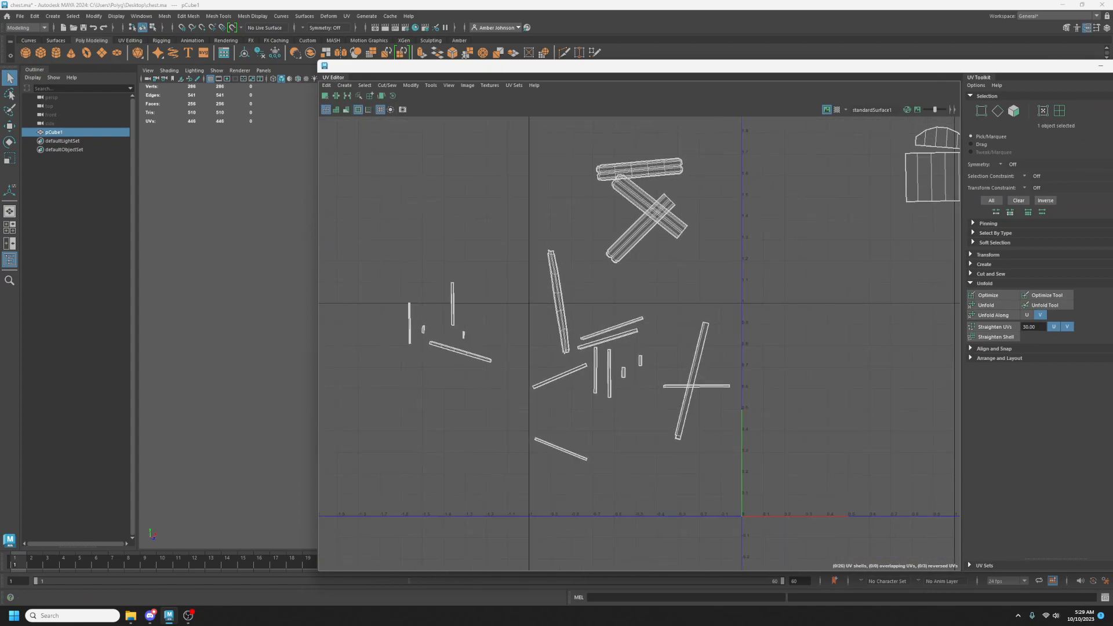
pyautogui.click(1060, 111)
pyautogui.moveTo(396, 164); pyautogui.dragTo(820, 489)
pyautogui.scroll(2, 681, 266)
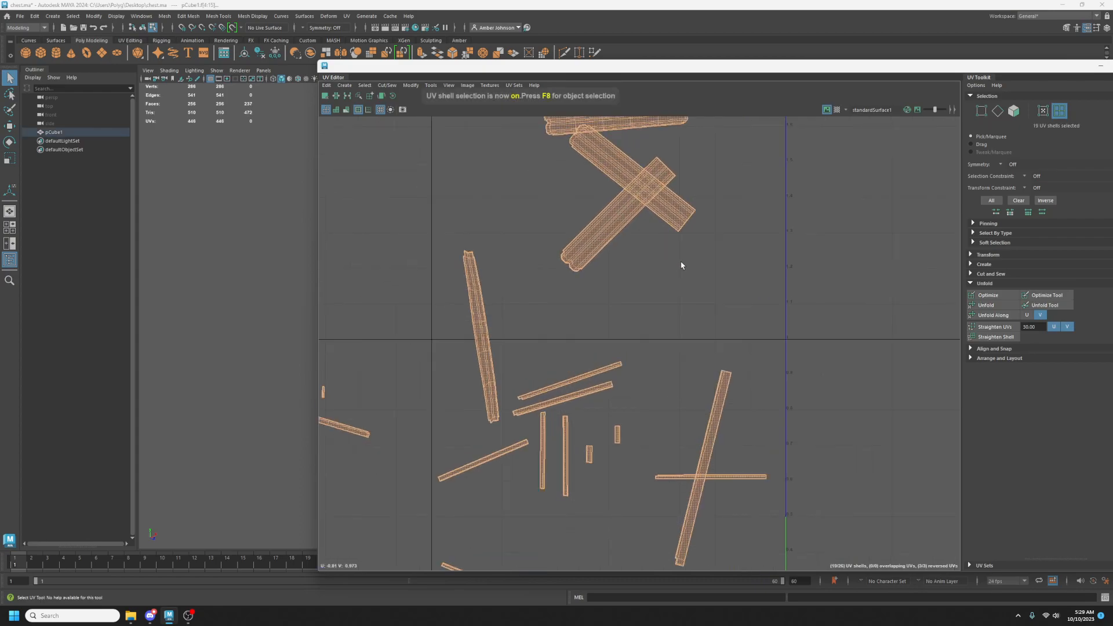
pyautogui.click(992, 297)
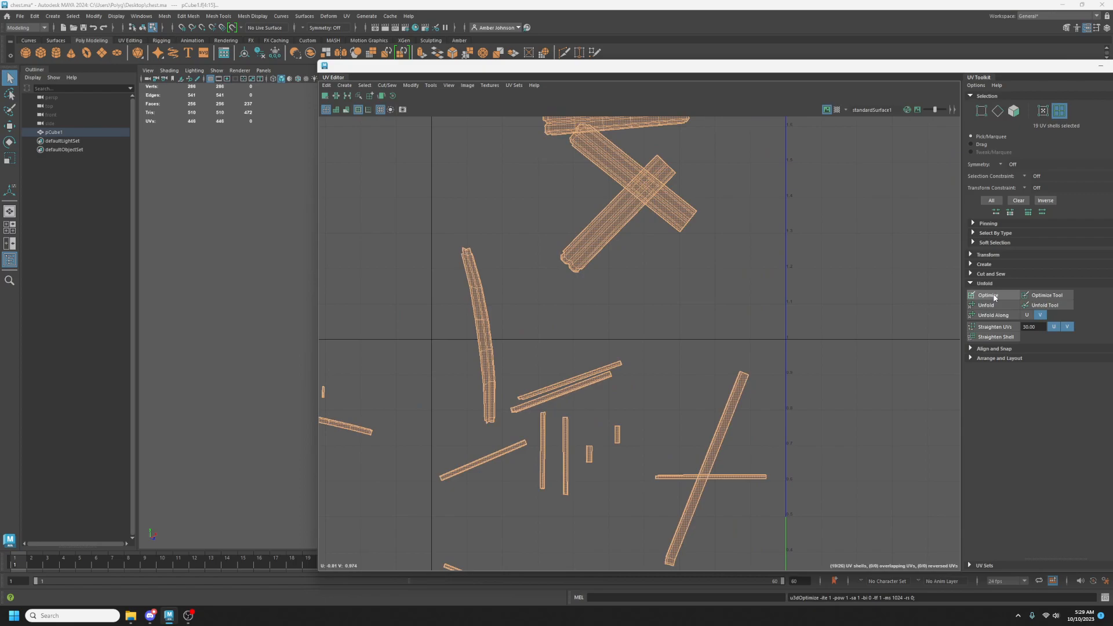
pyautogui.click(781, 302)
pyautogui.moveTo(606, 66); pyautogui.dragTo(1112, 128)
# Create a polygon sphere and move it in front of the chest to about Z 32.44.
pyautogui.keyDown('alt'); pyautogui.moveTo(700, 268); pyautogui.dragTo(852, 363, button='right'); pyautogui.keyUp('alt')
pyautogui.moveTo(852, 363)
pyautogui.keyDown('alt'); pyautogui.mouseDown()
pyautogui.moveTo(883, 362)
pyautogui.moveTo(840, 367)
pyautogui.mouseUp(); pyautogui.keyUp('alt')
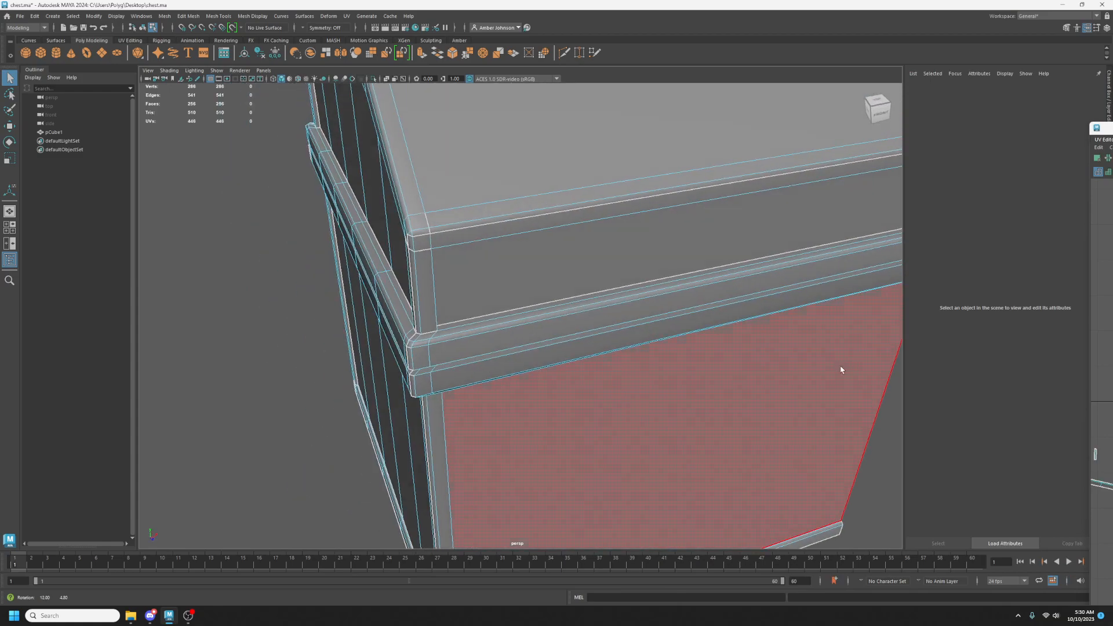
pyautogui.press('f')
pyautogui.keyDown('alt'); pyautogui.moveTo(633, 359); pyautogui.dragTo(642, 358); pyautogui.keyUp('alt')
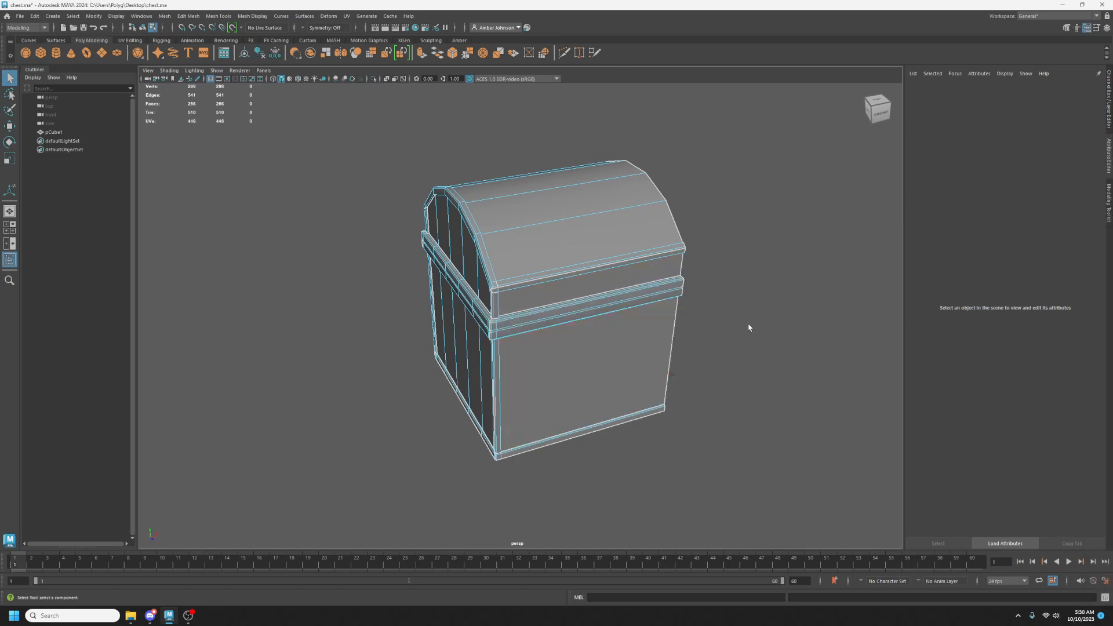
pyautogui.scroll(2, 745, 327)
pyautogui.press('w')
pyautogui.click(64, 132)
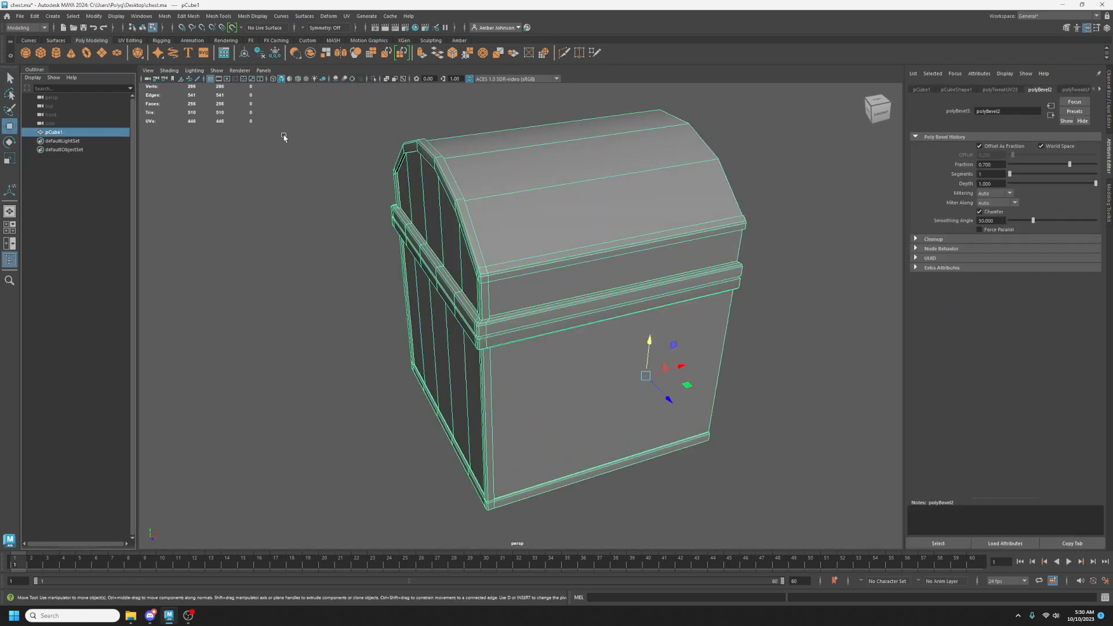
pyautogui.click(26, 56)
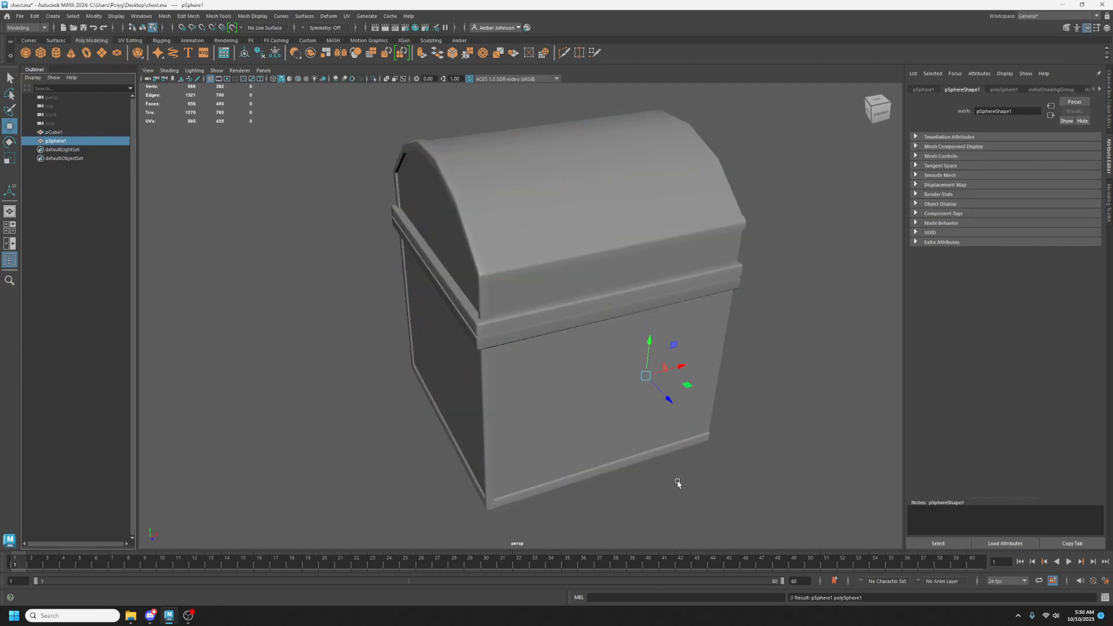
pyautogui.moveTo(669, 402); pyautogui.dragTo(778, 490)
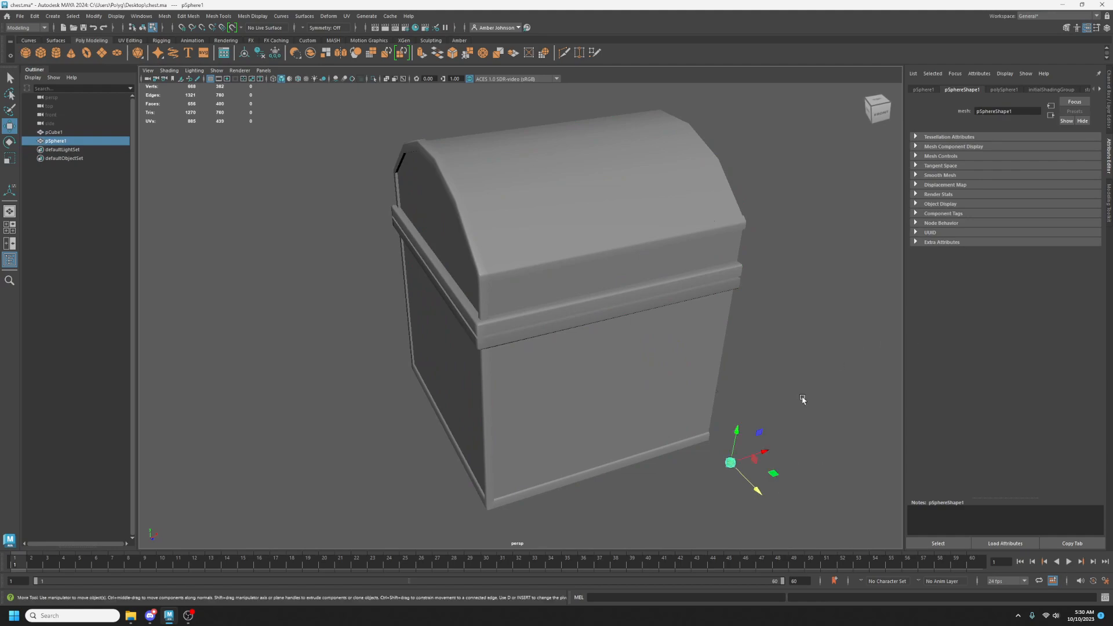
# Set the sphere's radius to 0.5, its axis subdivisions to 8 and its height subdivisions to 5.
pyautogui.scroll(5, 798, 435)
pyautogui.keyDown('alt'); pyautogui.moveTo(790, 470); pyautogui.dragTo(636, 364, button='middle'); pyautogui.keyUp('alt')
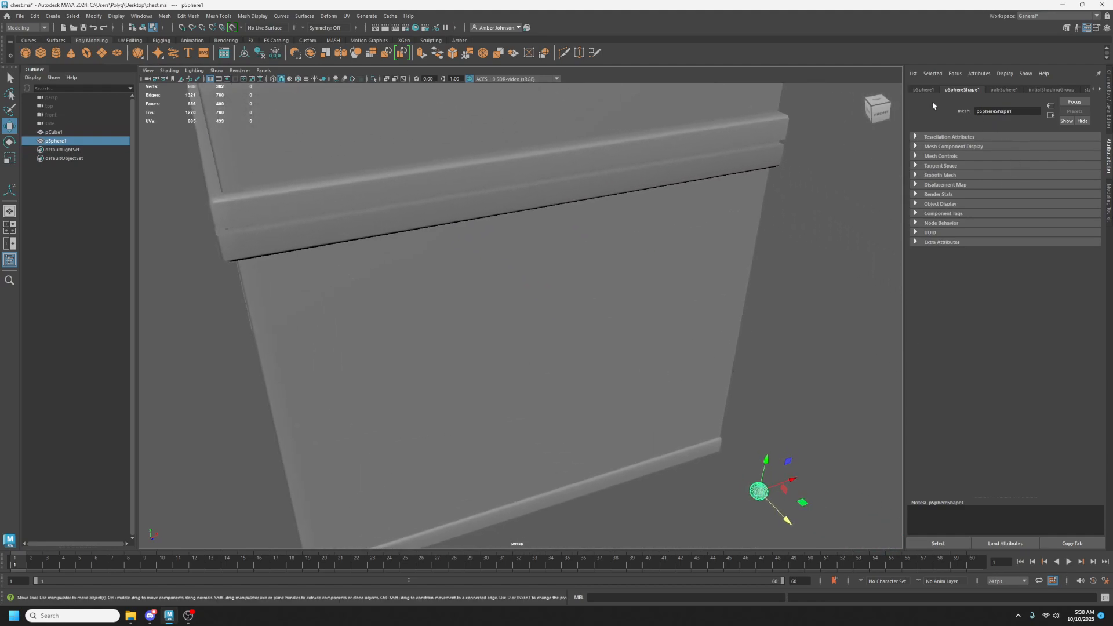
pyautogui.click(1108, 122)
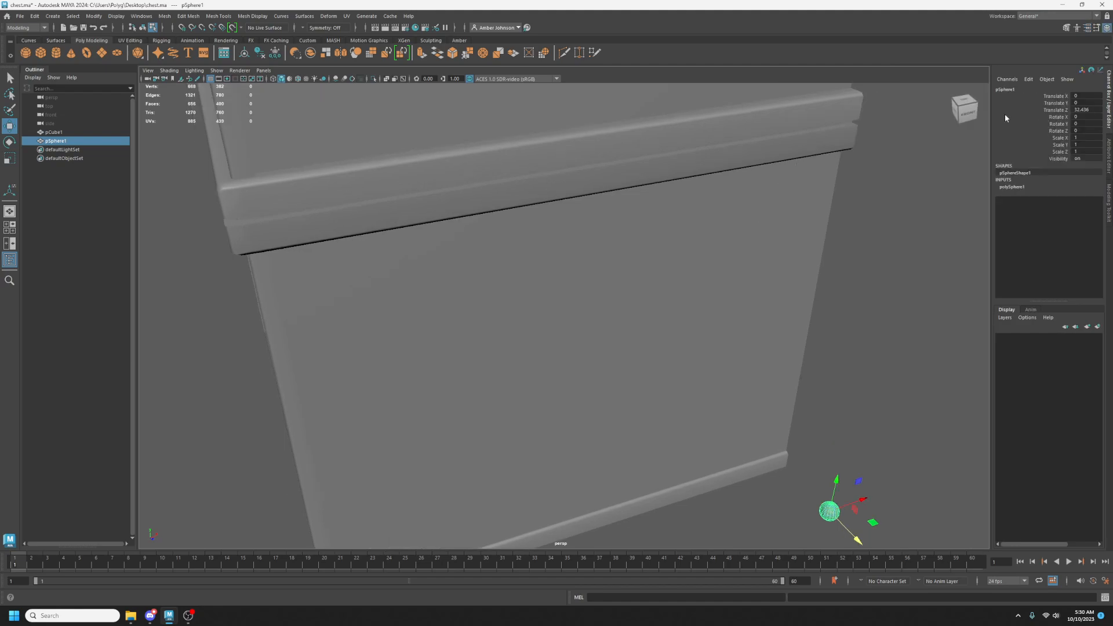
pyautogui.click(1015, 186)
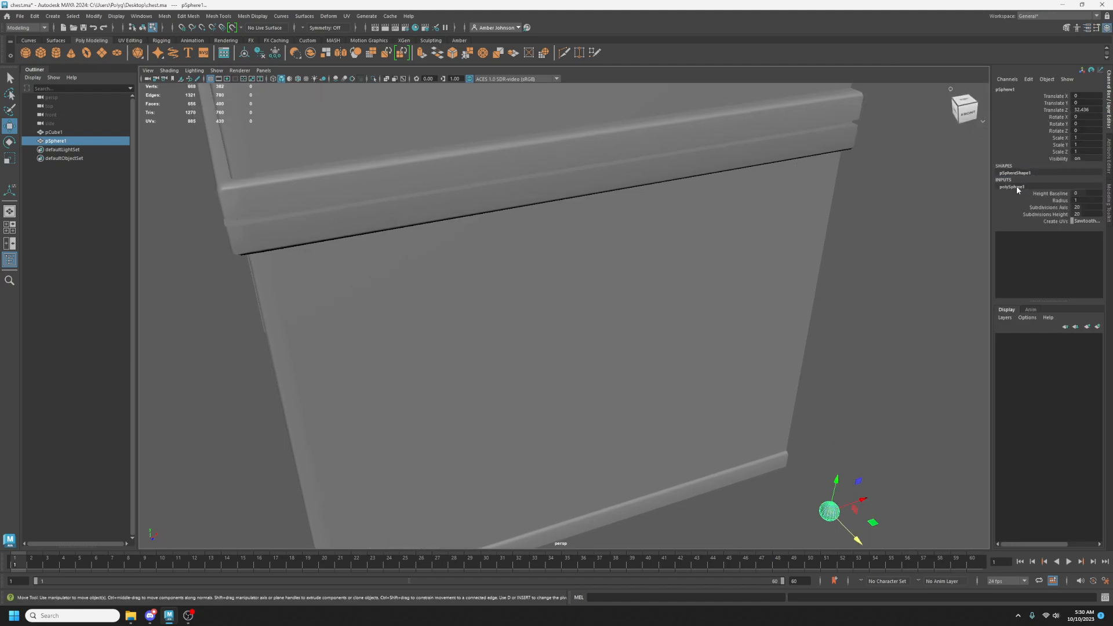
pyautogui.click(1094, 201)
pyautogui.write('0.5')
pyautogui.press('Return')
pyautogui.click(1088, 208)
pyautogui.press('Tab')
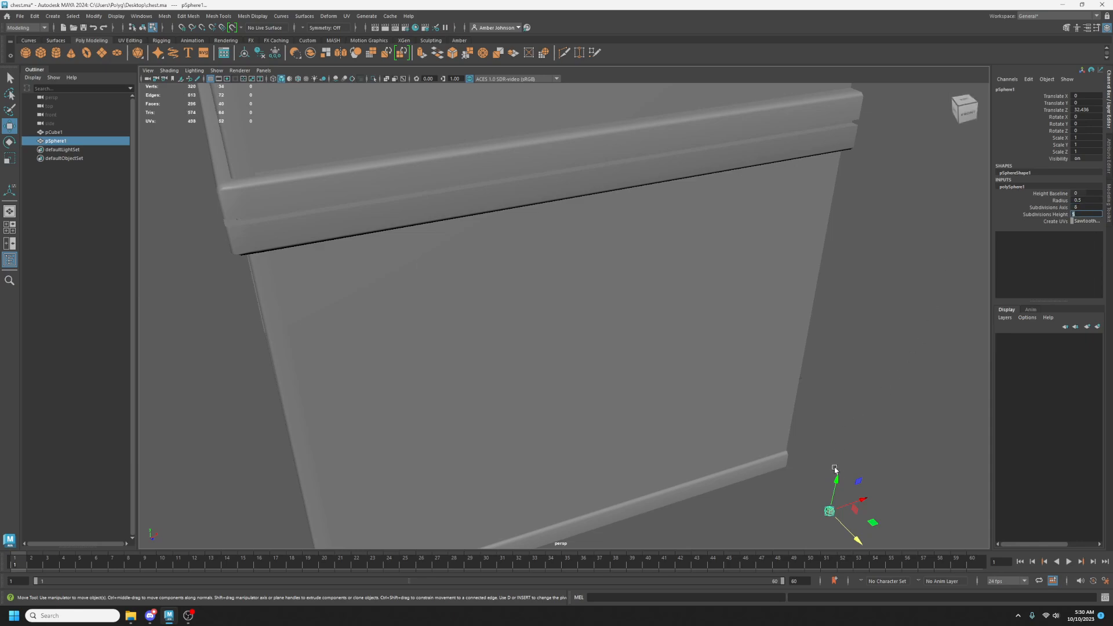
# Move the sphere to about X -24.16 and Y 30.98, in front of the chest's body panel below the band.
pyautogui.moveTo(835, 486); pyautogui.dragTo(881, 194)
pyautogui.moveTo(923, 237); pyautogui.dragTo(641, 273)
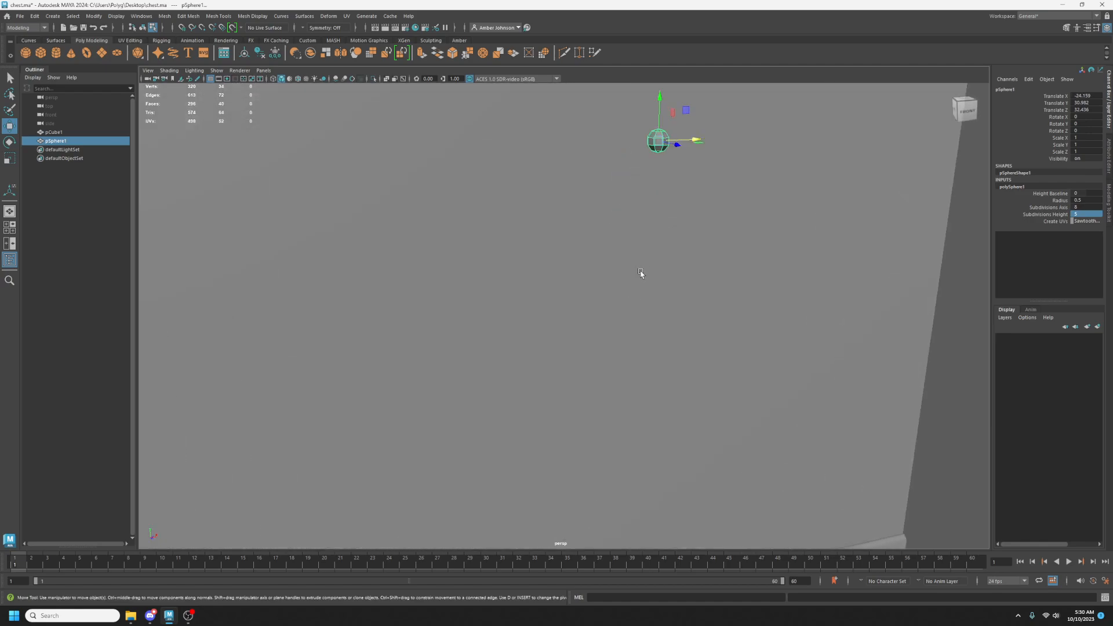
pyautogui.keyDown('alt'); pyautogui.moveTo(689, 228); pyautogui.dragTo(646, 289); pyautogui.keyUp('alt')
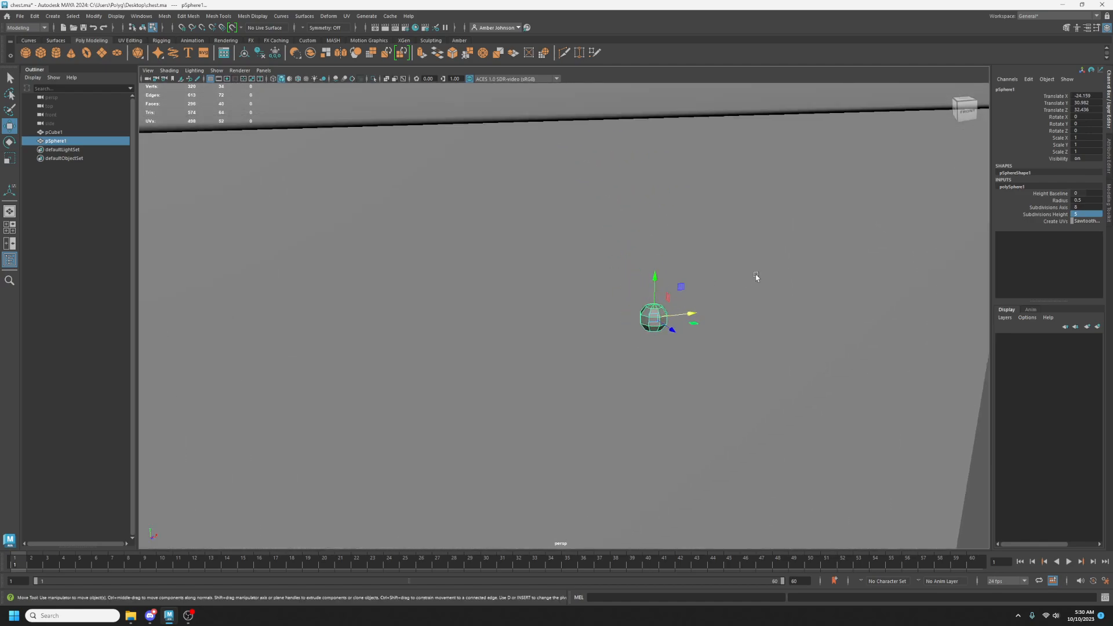
pyautogui.keyDown('alt'); pyautogui.moveTo(758, 281); pyautogui.dragTo(648, 316); pyautogui.keyUp('alt')
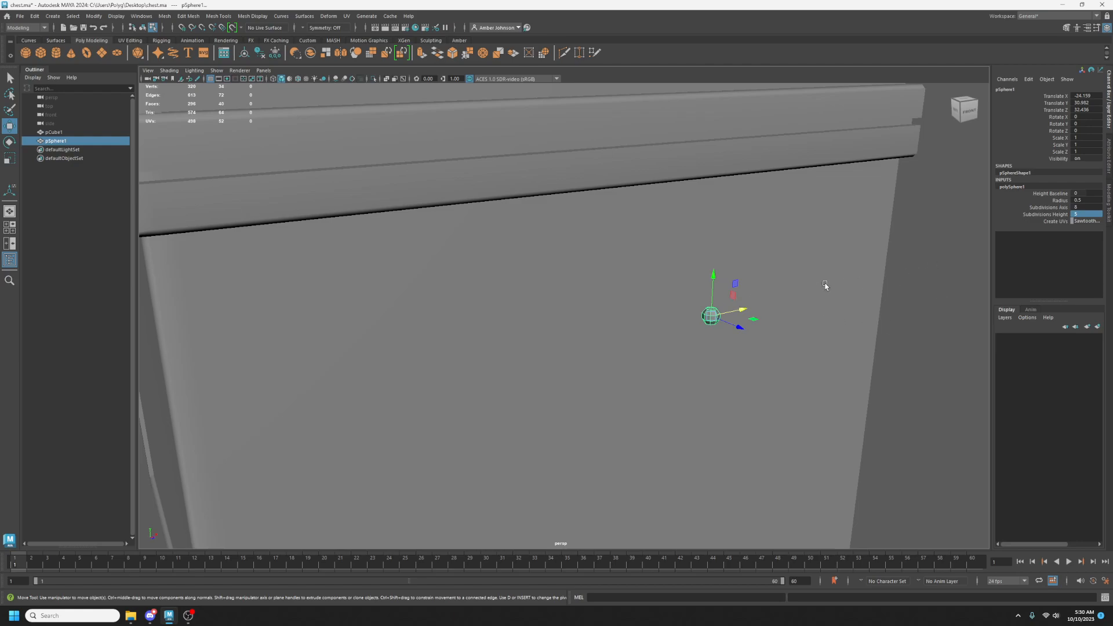
# Frame the sphere from the front and bring up the component selection modes for its faces.
pyautogui.press('f')
pyautogui.keyDown('alt'); pyautogui.moveTo(717, 343); pyautogui.dragTo(684, 320); pyautogui.keyUp('alt')
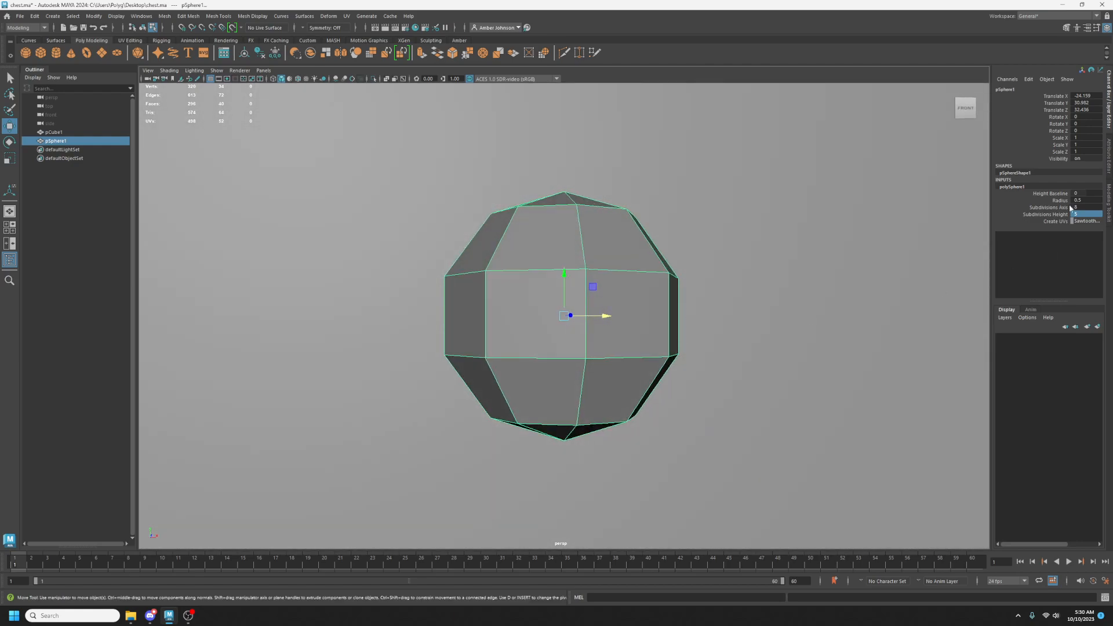
pyautogui.click(1109, 212)
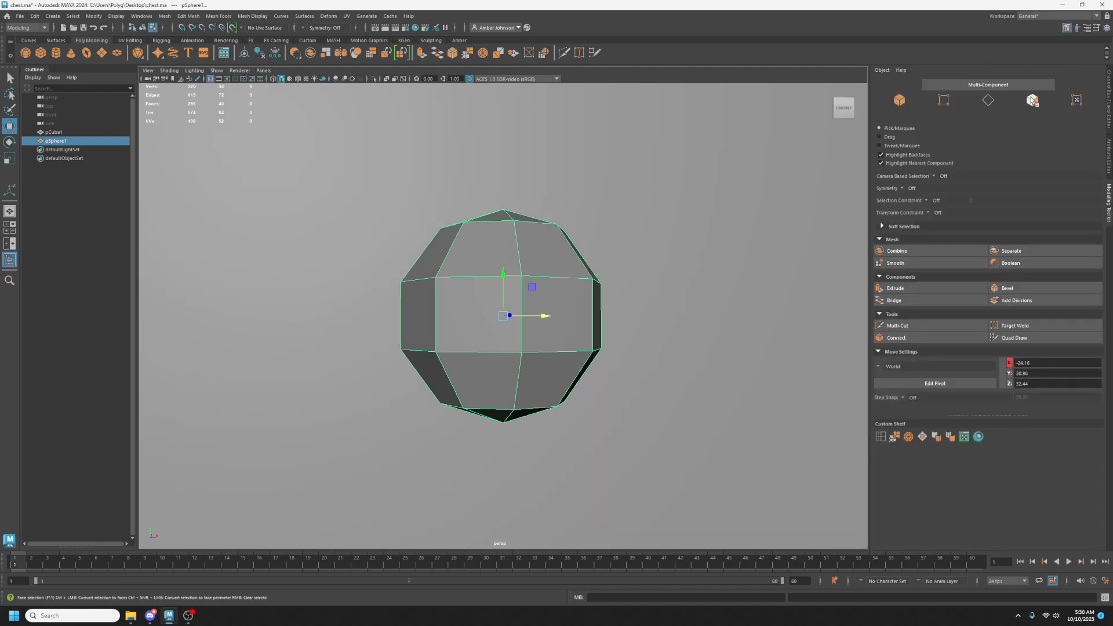
# Delete the lower faces of the sphere, leaving an open-bottomed dome for a rivet.
pyautogui.click(1033, 100)
pyautogui.moveTo(340, 488); pyautogui.dragTo(604, 391)
pyautogui.press('Delete')
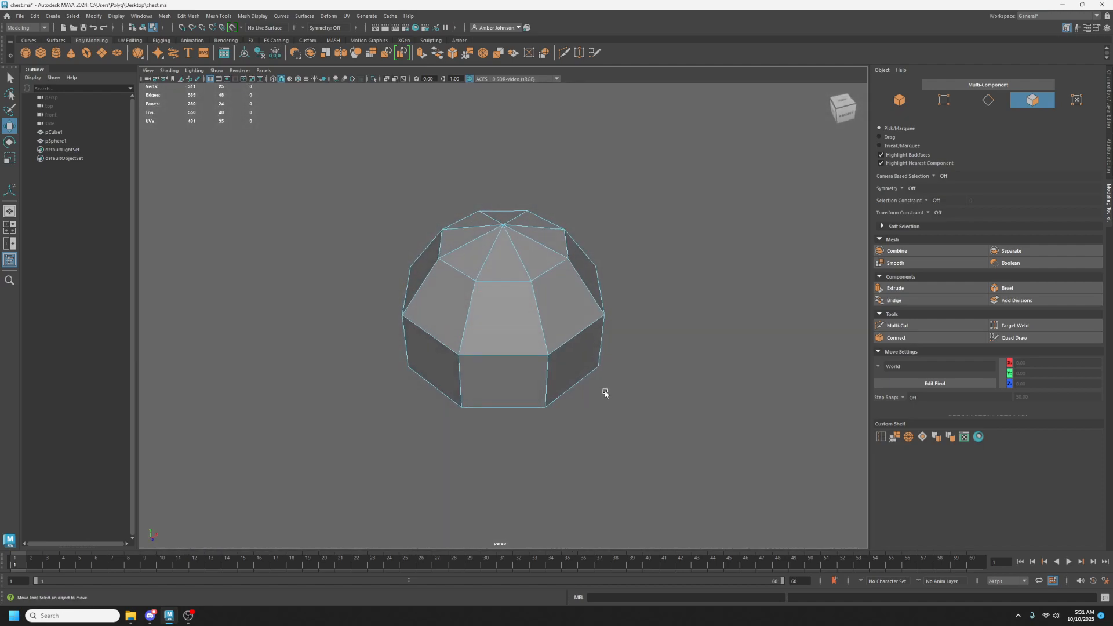
# Soften all edges of the dome and save the scene.
pyautogui.click(988, 101)
pyautogui.moveTo(660, 138); pyautogui.dragTo(224, 480)
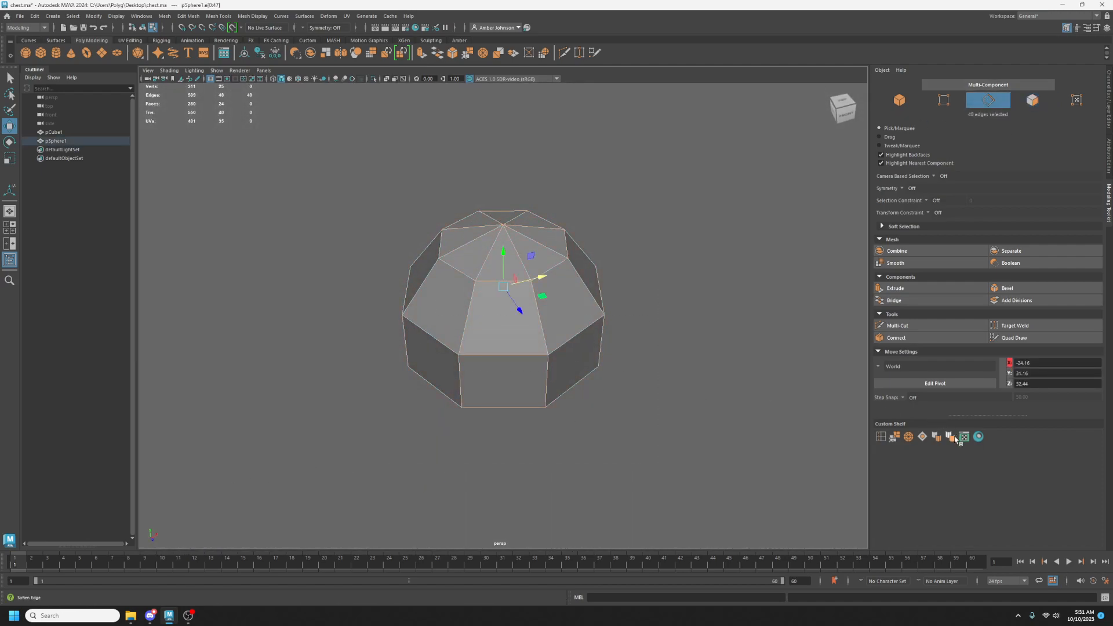
pyautogui.click(954, 438)
pyautogui.click(899, 99)
pyautogui.scroll(-3, 549, 261)
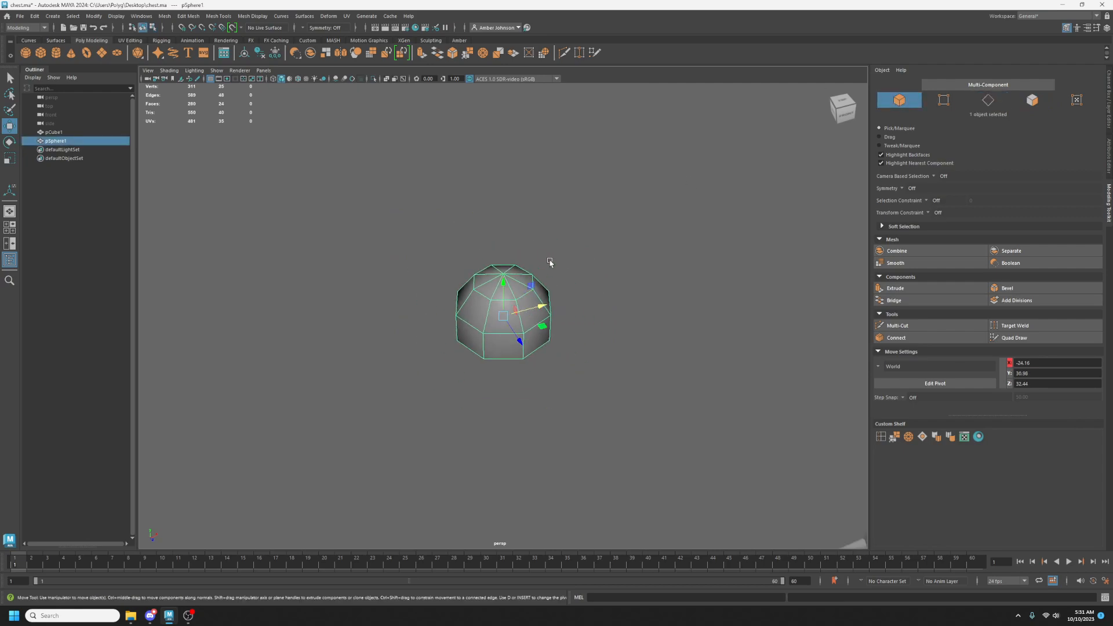
pyautogui.scroll(-10, 551, 278)
pyautogui.keyDown('alt'); pyautogui.moveTo(522, 319); pyautogui.dragTo(562, 319); pyautogui.keyUp('alt')
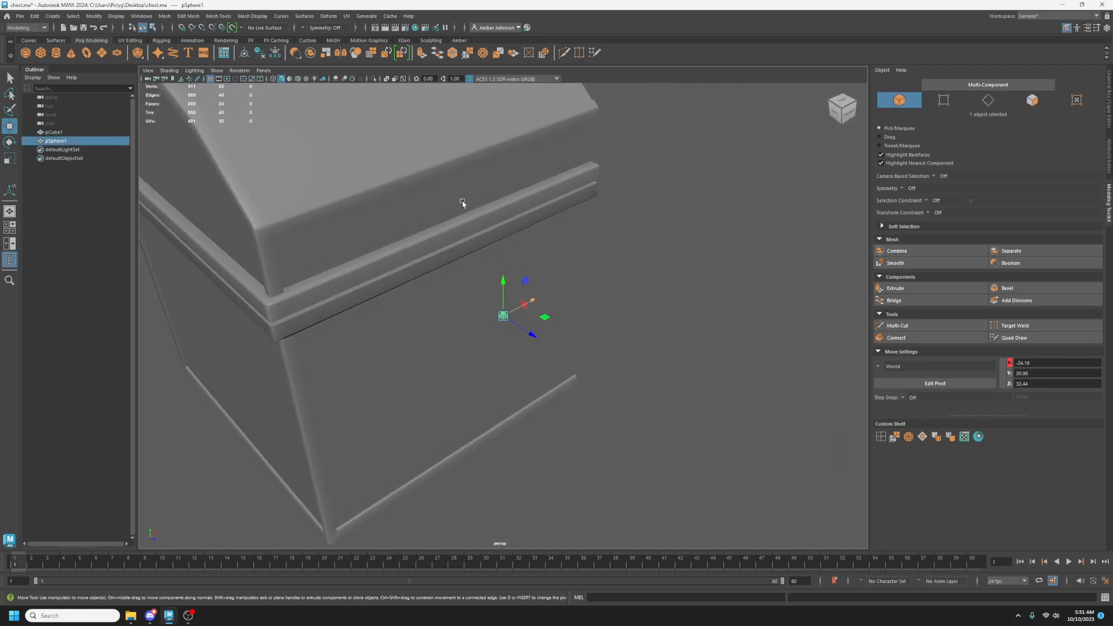
pyautogui.hotkey('ctrl', 's')
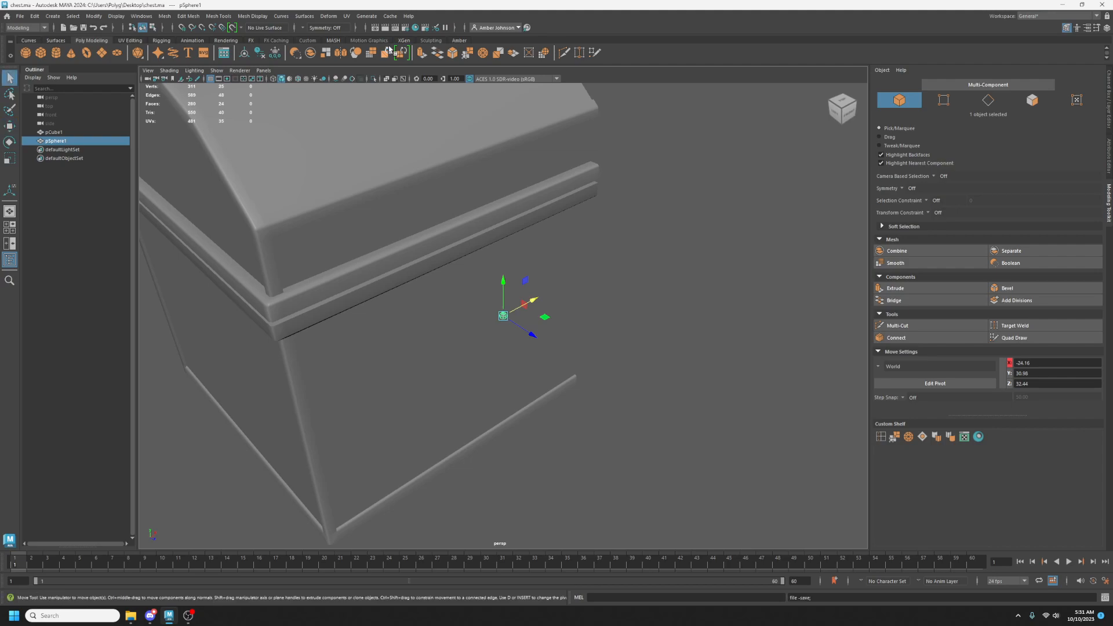
# Open the UV Editor over the viewport with the dome's UV layout centred in it.
pyautogui.click(346, 16)
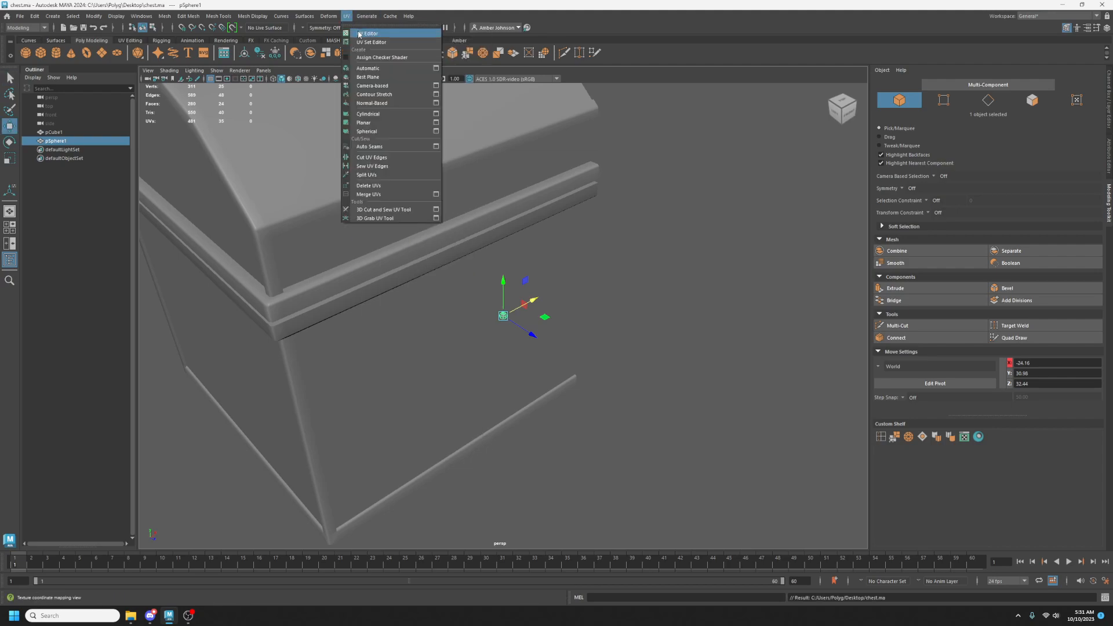
pyautogui.click(359, 34)
pyautogui.moveTo(1112, 134); pyautogui.dragTo(527, 97)
pyautogui.scroll(-2, 673, 340)
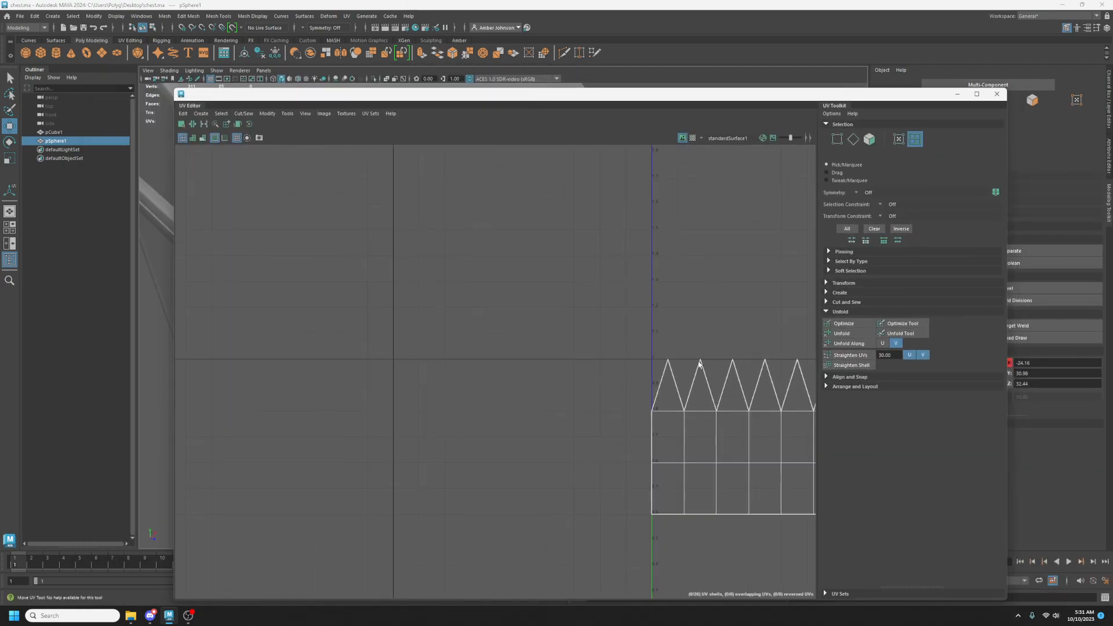
pyautogui.keyDown('alt'); pyautogui.moveTo(681, 369); pyautogui.dragTo(478, 315, button='middle'); pyautogui.keyUp('alt')
# Apply a Y-axis planar mapping to the dome's whole UV shell and unfold it.
pyautogui.moveTo(371, 255); pyautogui.dragTo(743, 456)
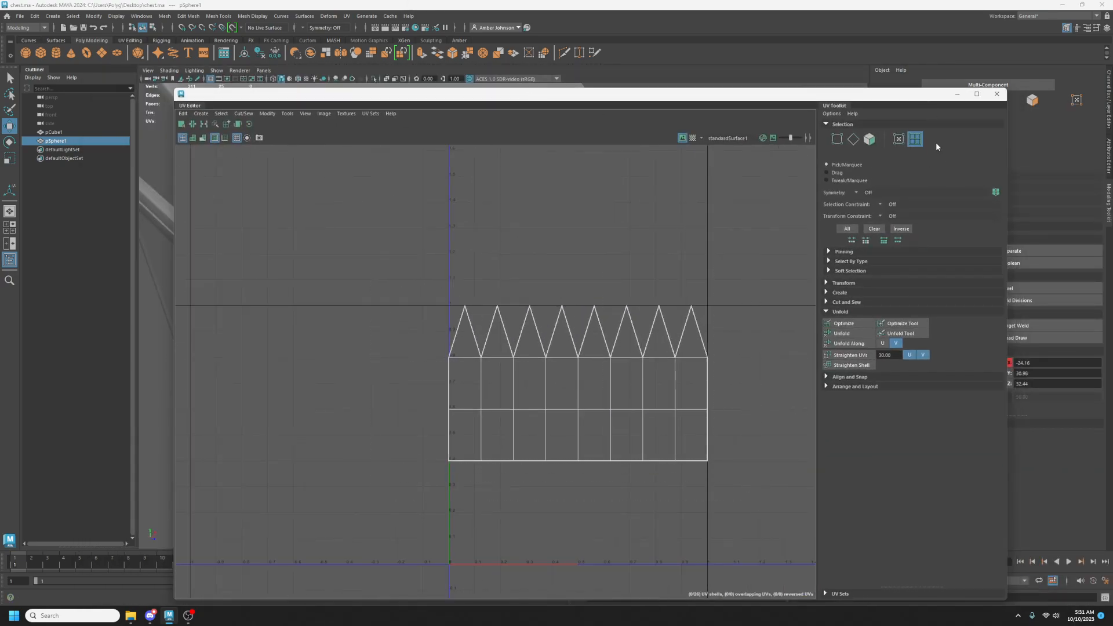
pyautogui.click(915, 139)
pyautogui.moveTo(383, 255); pyautogui.dragTo(784, 516)
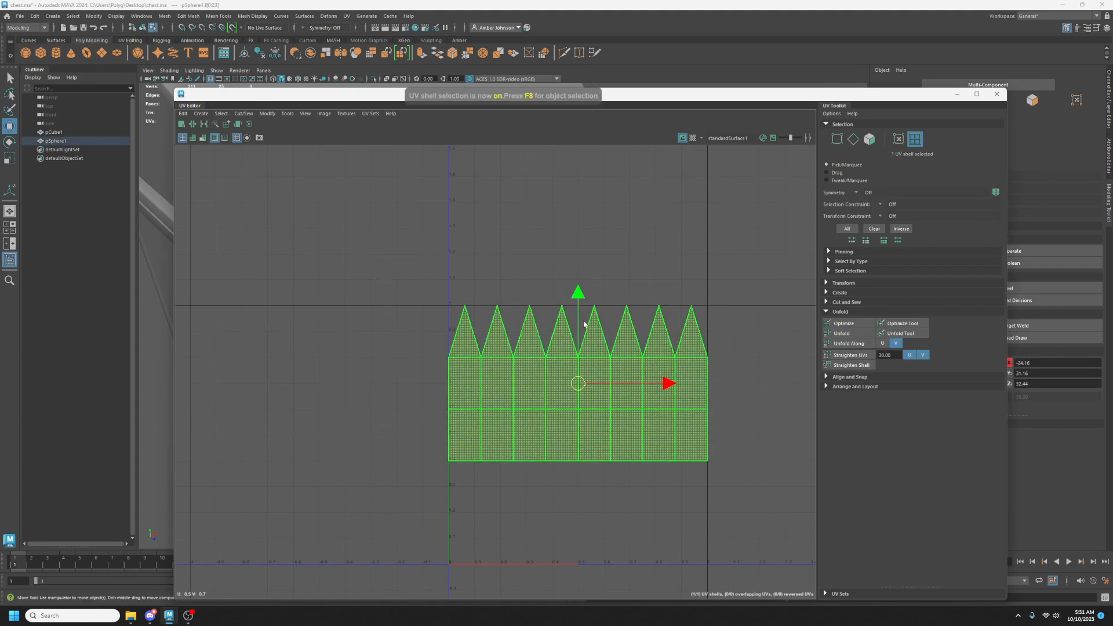
pyautogui.click(347, 15)
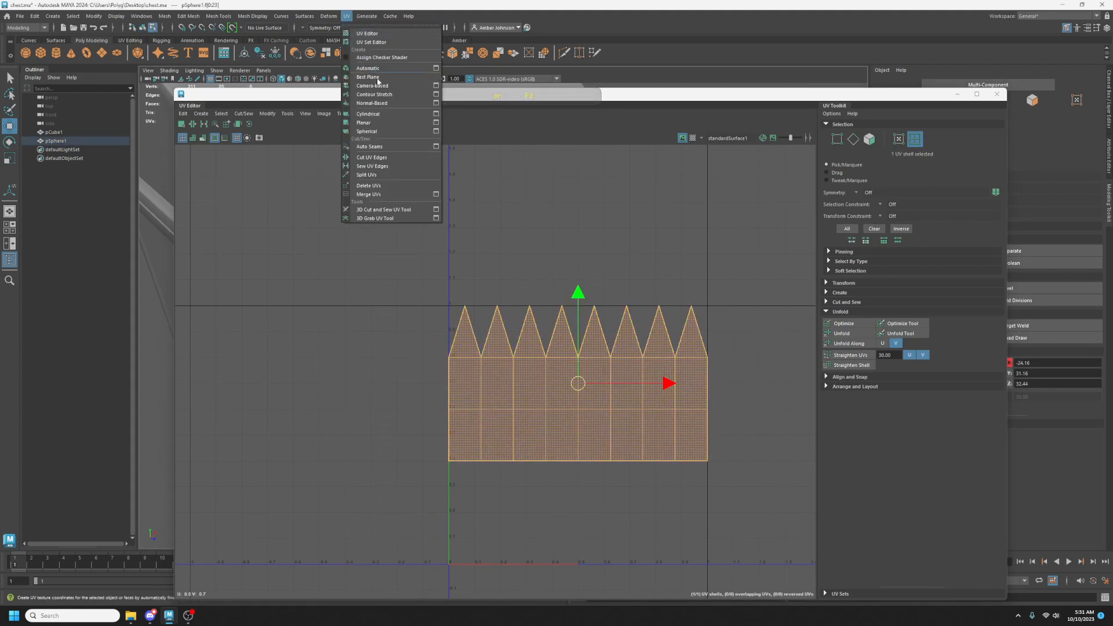
pyautogui.click(434, 124)
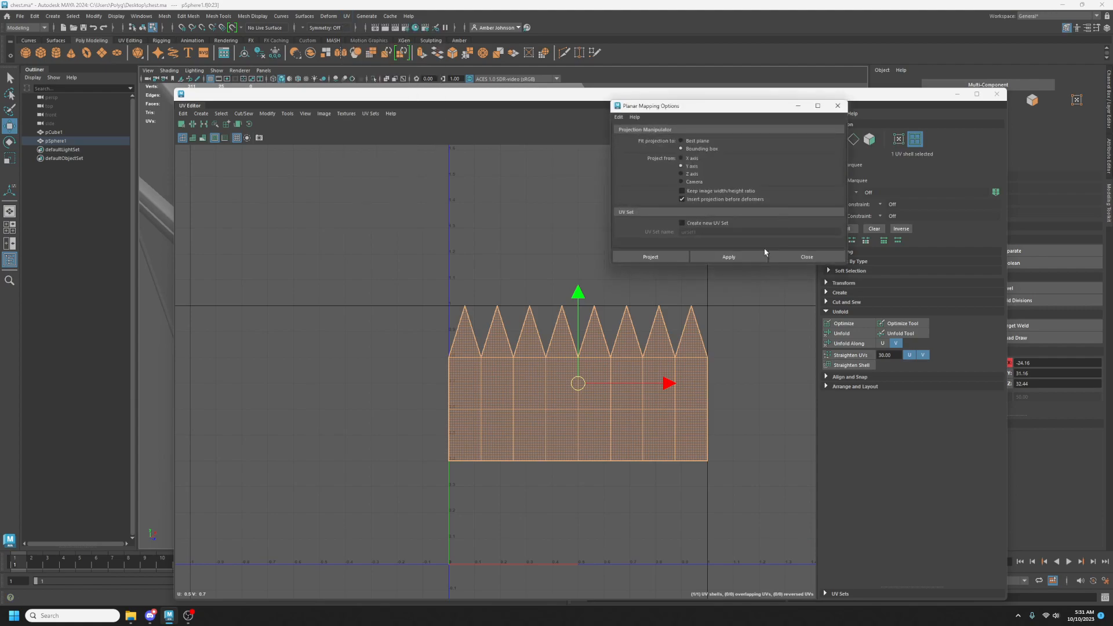
pyautogui.click(729, 256)
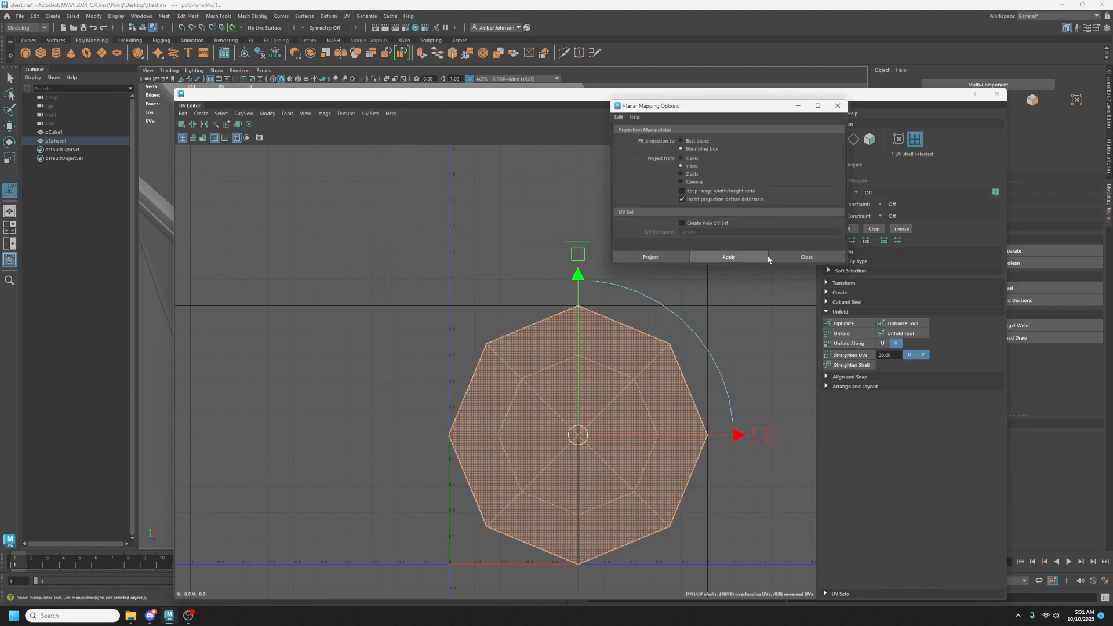
pyautogui.click(806, 258)
pyautogui.click(837, 324)
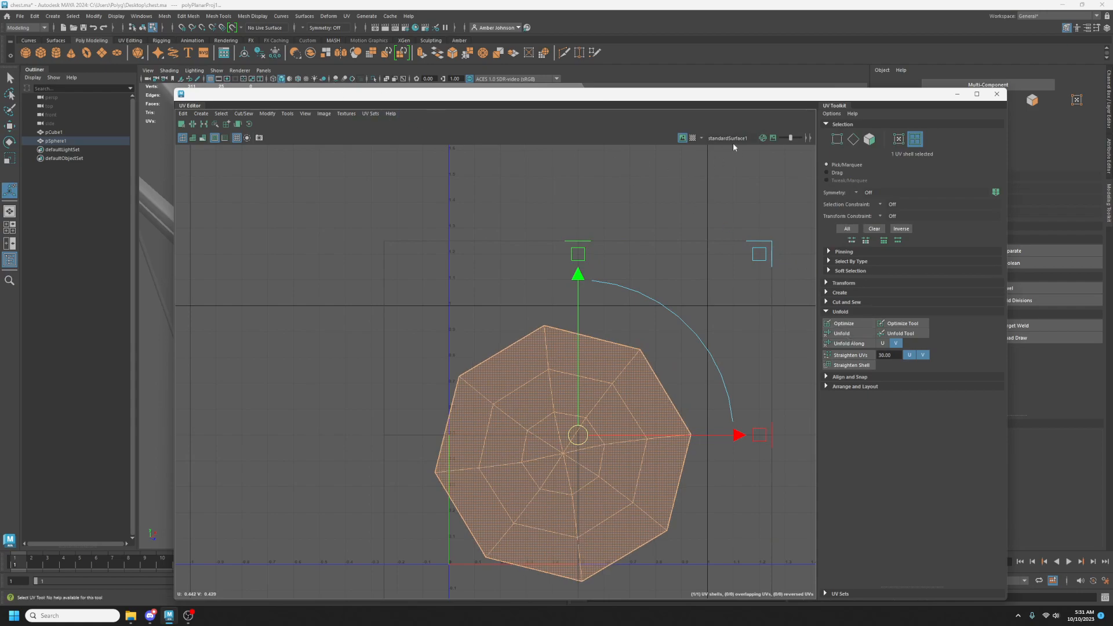
# Display the checker pattern and examine its distribution on the dome, with the UV Editor moved aside.
pyautogui.click(692, 137)
pyautogui.moveTo(668, 99); pyautogui.dragTo(1107, 113)
pyautogui.press('f')
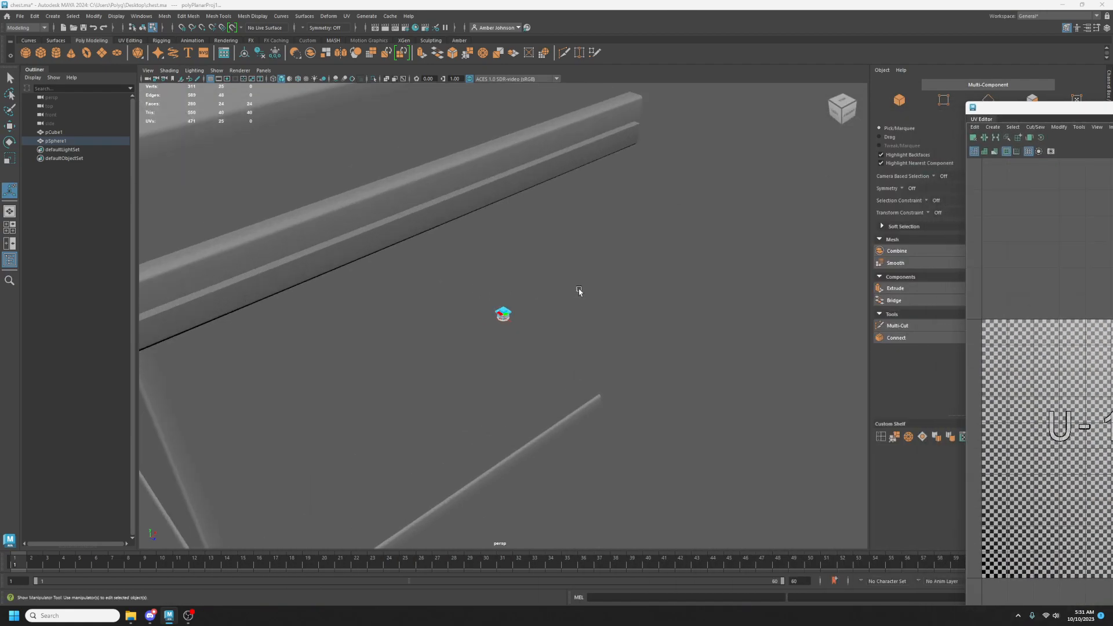
pyautogui.keyDown('alt'); pyautogui.moveTo(508, 408); pyautogui.dragTo(513, 339); pyautogui.keyUp('alt')
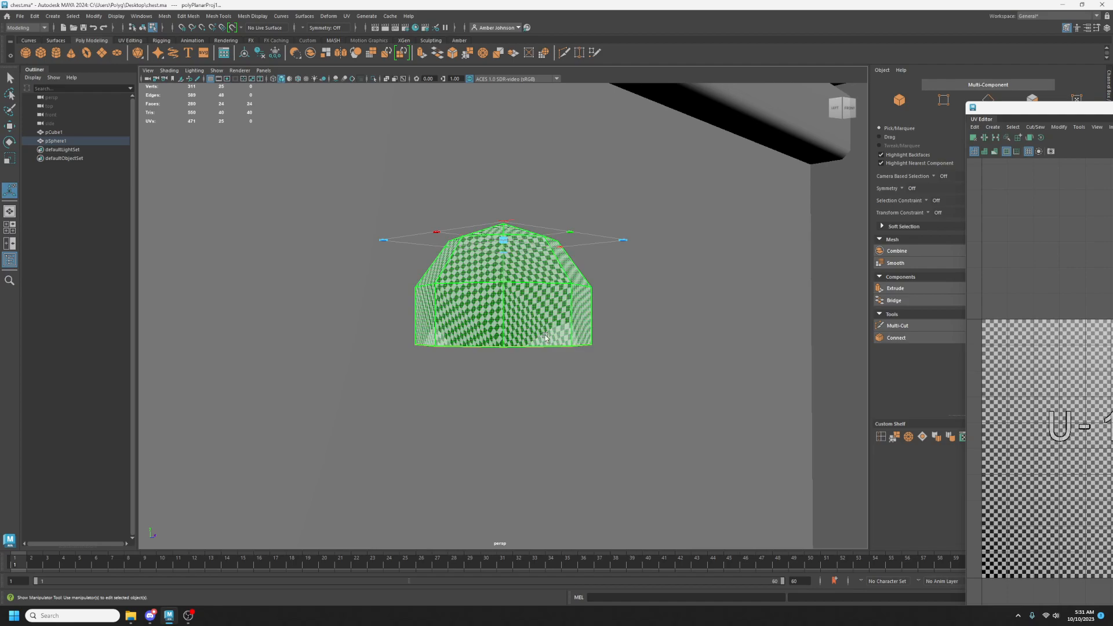
# Rotate the dome about the X axis so its rounded side faces the chest's front, and return to object selection.
pyautogui.press('w')
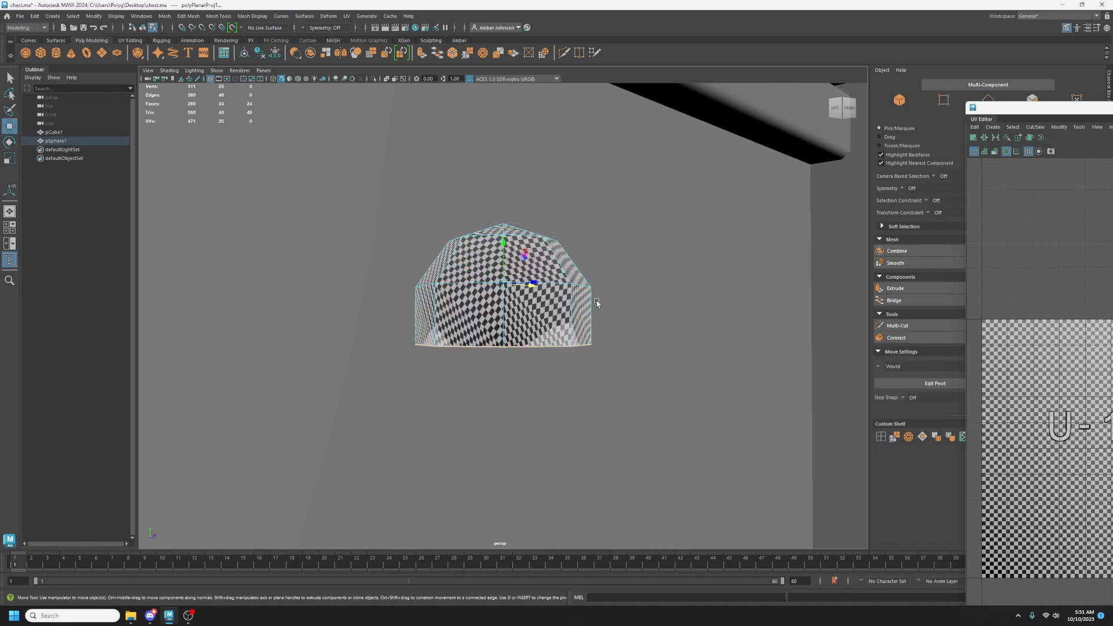
pyautogui.scroll(-10, 594, 307)
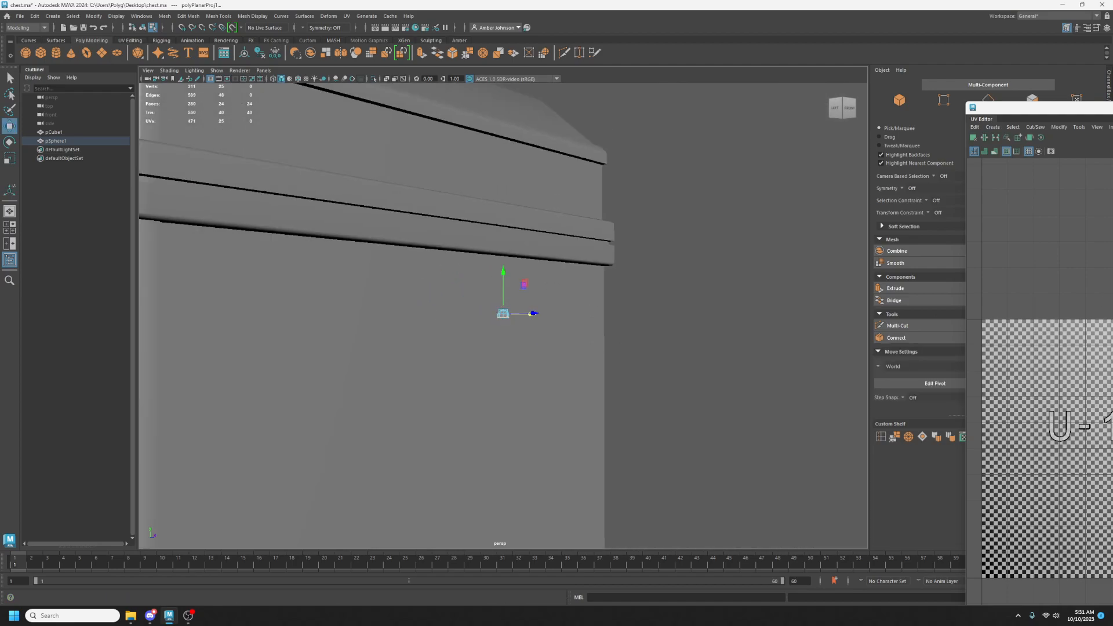
pyautogui.scroll(-5, 698, 325)
pyautogui.keyDown('alt'); pyautogui.moveTo(582, 326); pyautogui.dragTo(559, 333); pyautogui.keyUp('alt')
pyautogui.press('e')
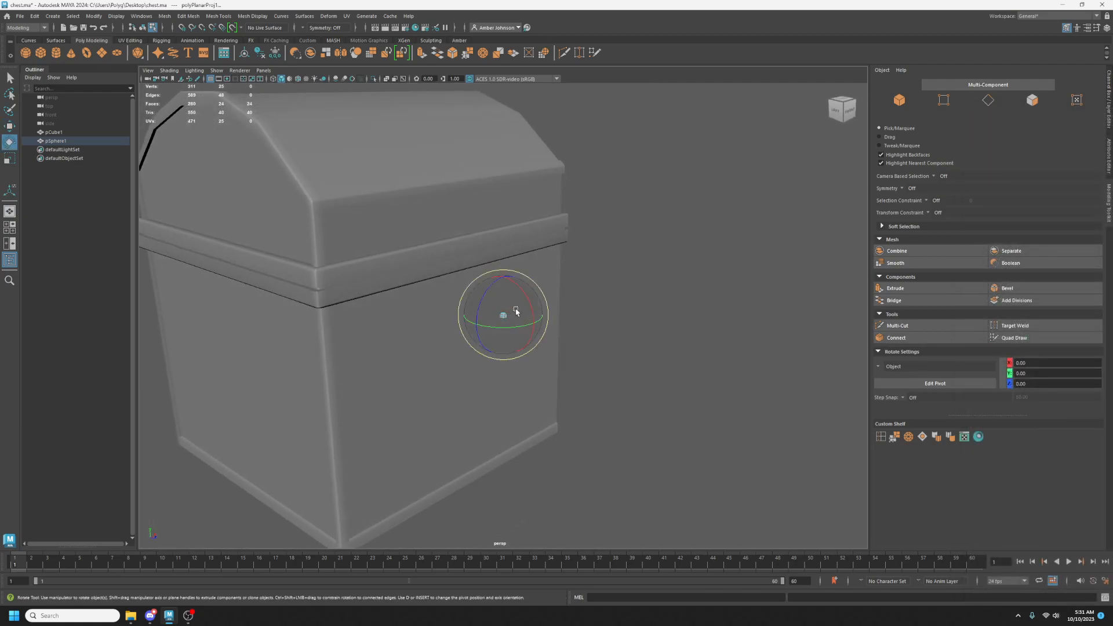
pyautogui.press('w')
pyautogui.press('e')
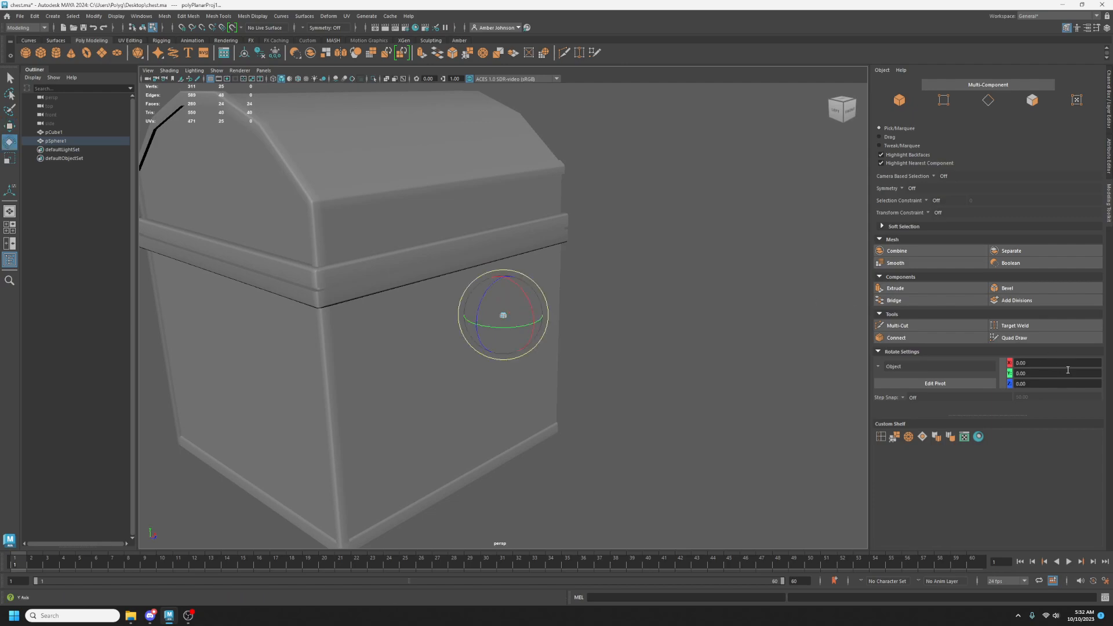
pyautogui.click(1049, 363)
pyautogui.scroll(5, 530, 343)
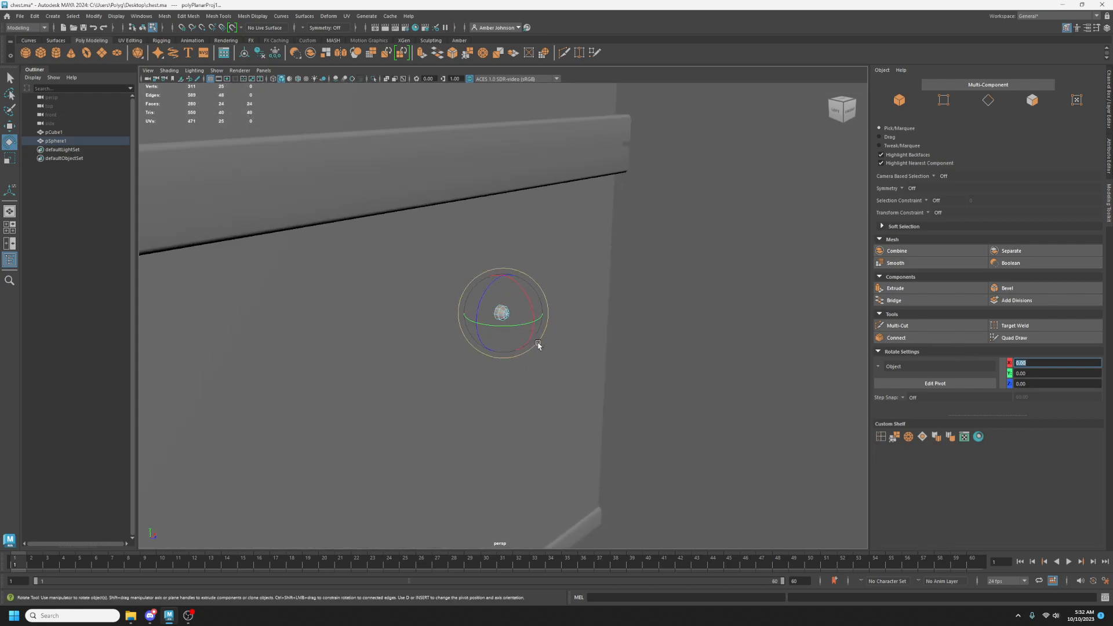
pyautogui.click(897, 109)
pyautogui.scroll(-3, 552, 311)
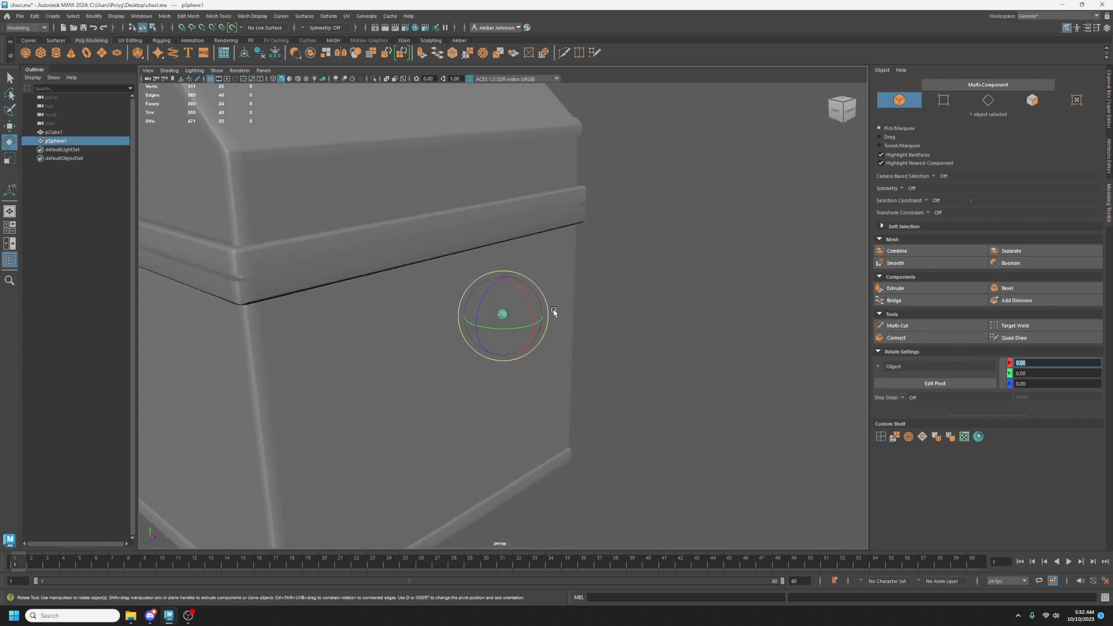
# Move the rivet onto the upper front trim band, close to the chest's left corner.
pyautogui.keyDown('alt'); pyautogui.moveTo(583, 297); pyautogui.dragTo(422, 318); pyautogui.keyUp('alt')
pyautogui.press('w')
pyautogui.moveTo(262, 421); pyautogui.dragTo(394, 273)
pyautogui.moveTo(394, 322); pyautogui.dragTo(414, 339)
pyautogui.moveTo(384, 290); pyautogui.dragTo(386, 323)
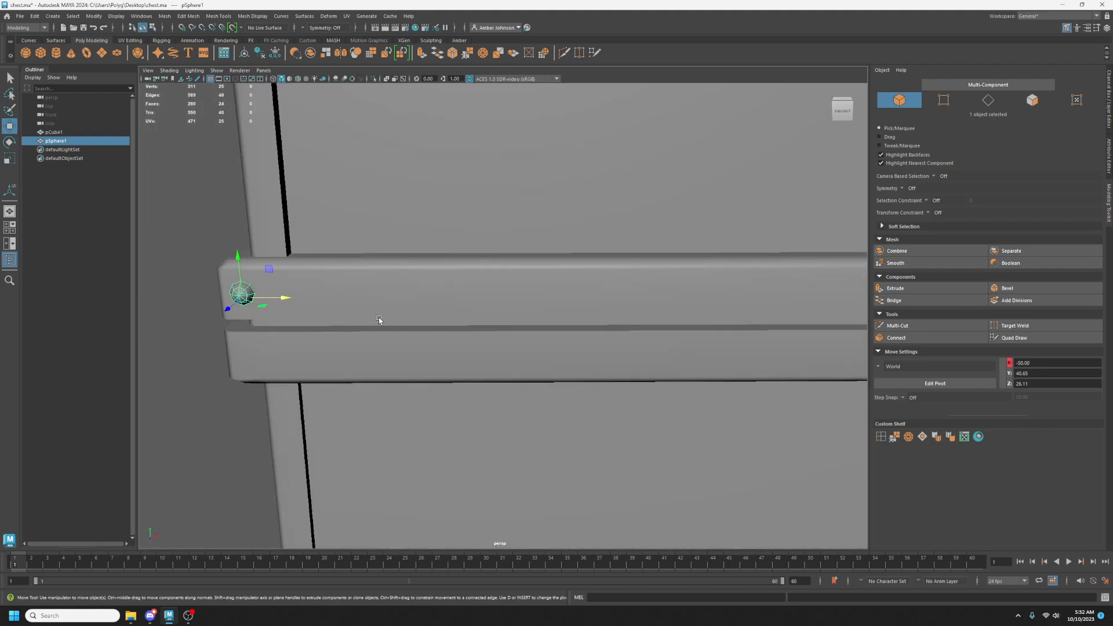
pyautogui.moveTo(286, 298); pyautogui.dragTo(357, 316)
pyautogui.moveTo(377, 266); pyautogui.dragTo(372, 338)
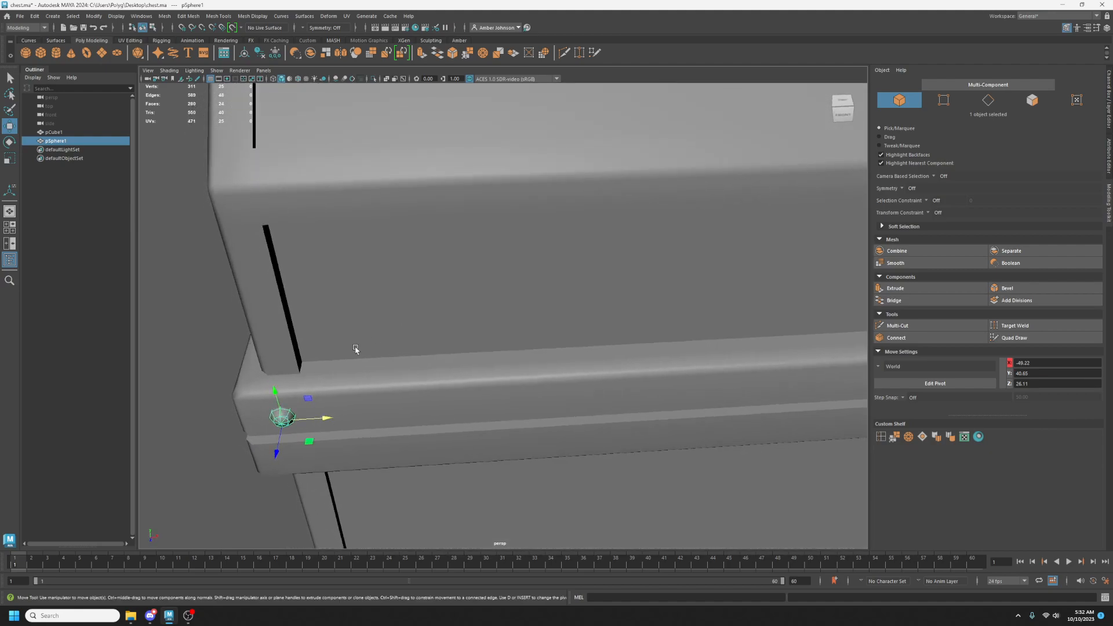
pyautogui.moveTo(322, 421); pyautogui.dragTo(325, 421)
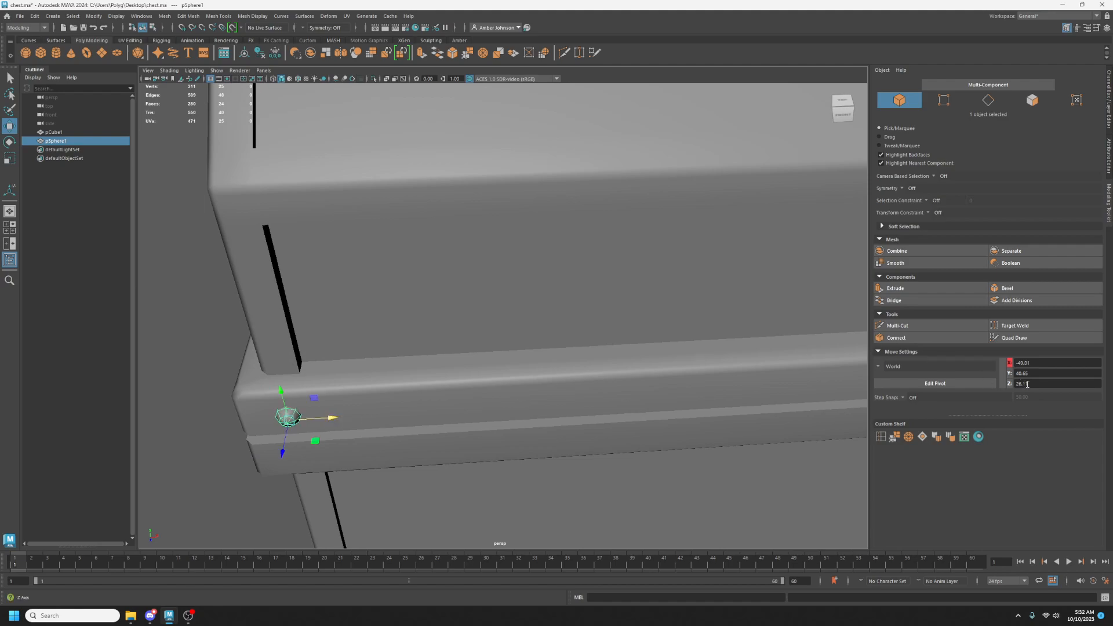
# Set the rivet's world position to X -49, Y 40.5 and Z 26.15.
pyautogui.click(1044, 363)
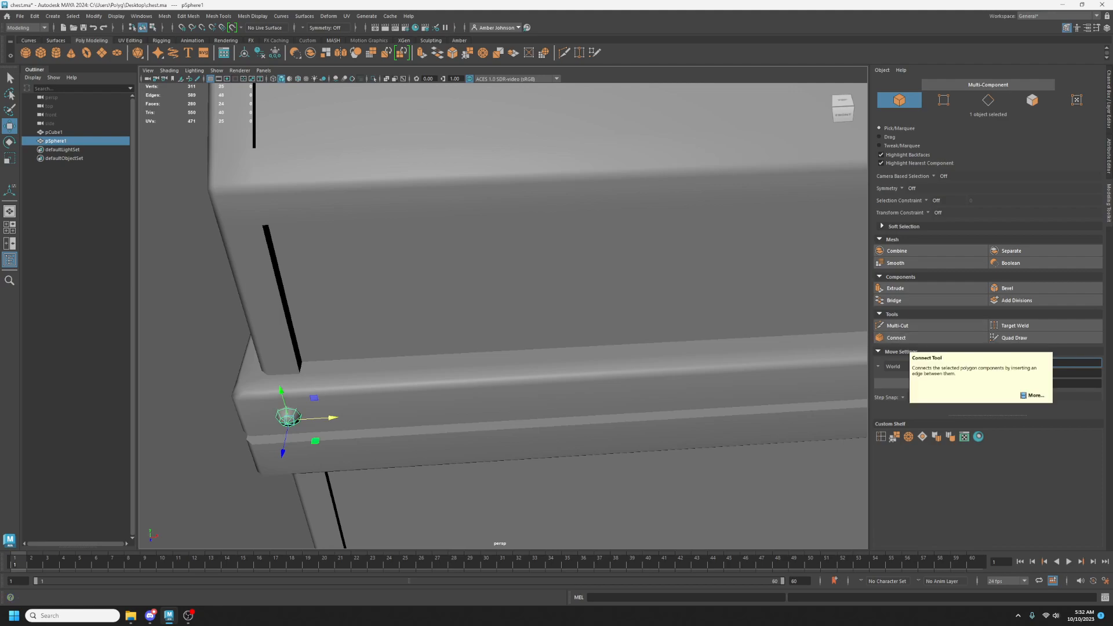
pyautogui.click(1047, 376)
pyautogui.write('40.5')
pyautogui.press('Return')
pyautogui.click(1042, 384)
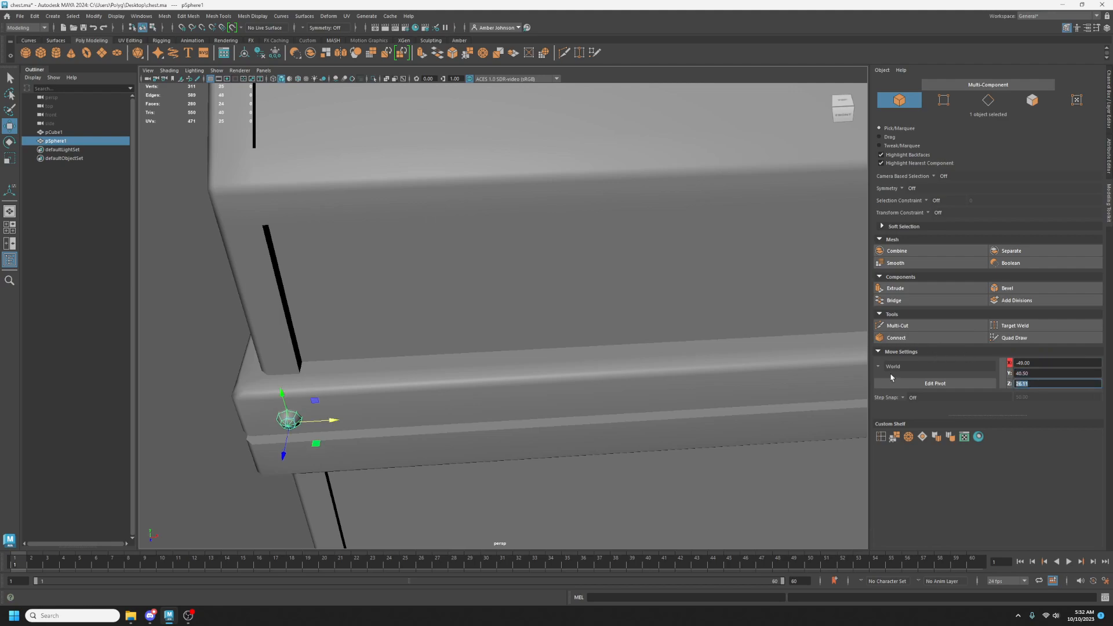
pyautogui.write('26')
pyautogui.press('Return')
pyautogui.keyDown('alt'); pyautogui.moveTo(282, 454); pyautogui.dragTo(420, 447); pyautogui.keyUp('alt')
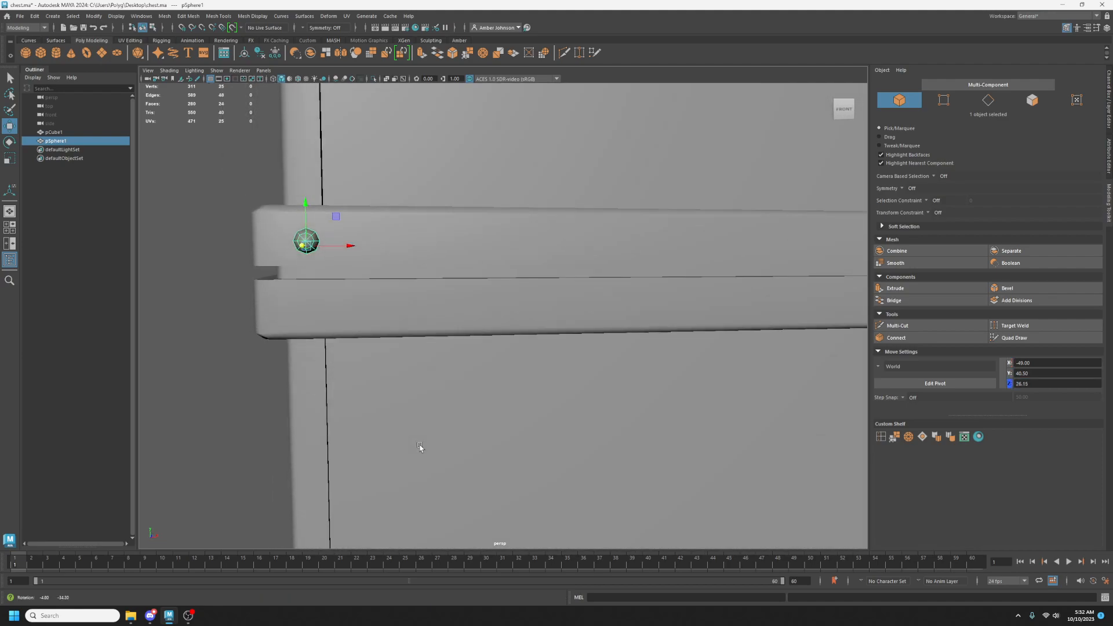
# Duplicate the rivet and place the copy on the lower trim band at Y 38.
pyautogui.hotkey('ctrl', 'd')
pyautogui.moveTo(306, 204); pyautogui.dragTo(307, 272)
pyautogui.click(1046, 372)
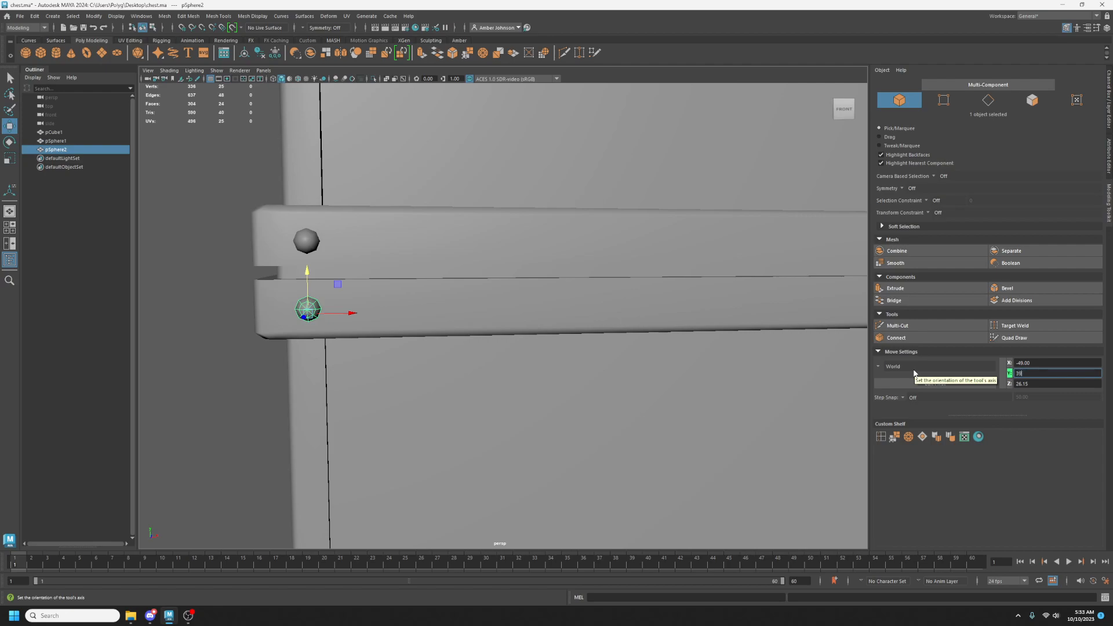
pyautogui.write('38')
pyautogui.press('Return')
# Select both corner rivets and duplicate them together along the X axis of the front trim.
pyautogui.keyDown('alt'); pyautogui.moveTo(745, 439); pyautogui.dragTo(513, 420); pyautogui.keyUp('alt')
pyautogui.keyDown('alt'); pyautogui.moveTo(571, 390); pyautogui.dragTo(550, 394); pyautogui.keyUp('alt')
pyautogui.keyDown('alt'); pyautogui.moveTo(618, 342); pyautogui.dragTo(627, 361, button='right'); pyautogui.keyUp('alt')
pyautogui.keyDown('shift'); pyautogui.click(528, 340); pyautogui.keyUp('shift')
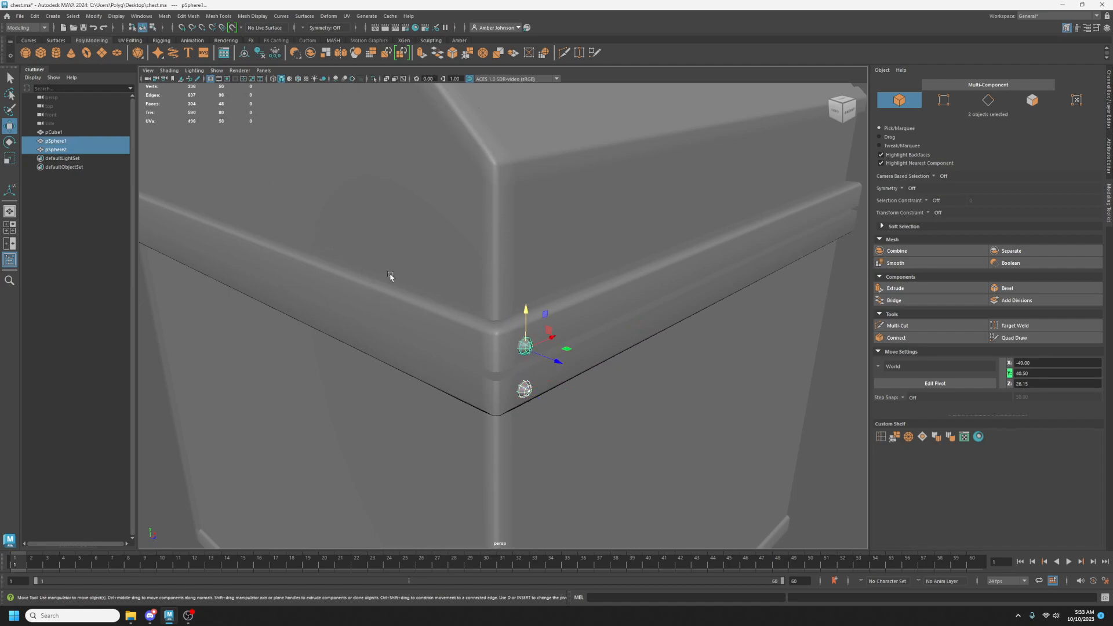
pyautogui.click(526, 393)
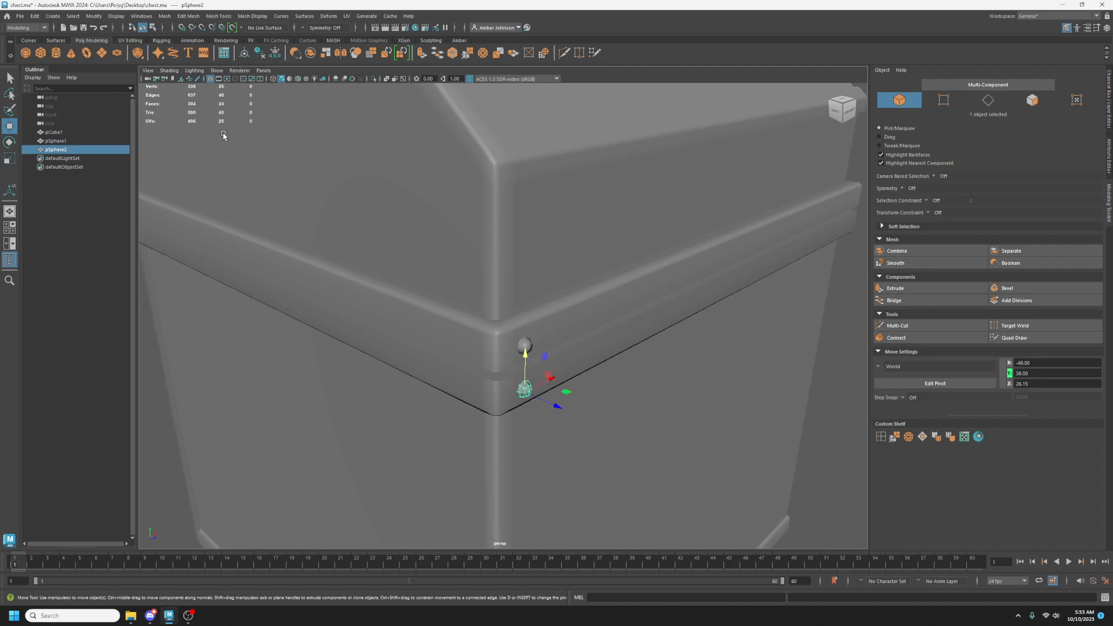
pyautogui.keyDown('shift'); pyautogui.click(526, 346); pyautogui.keyUp('shift')
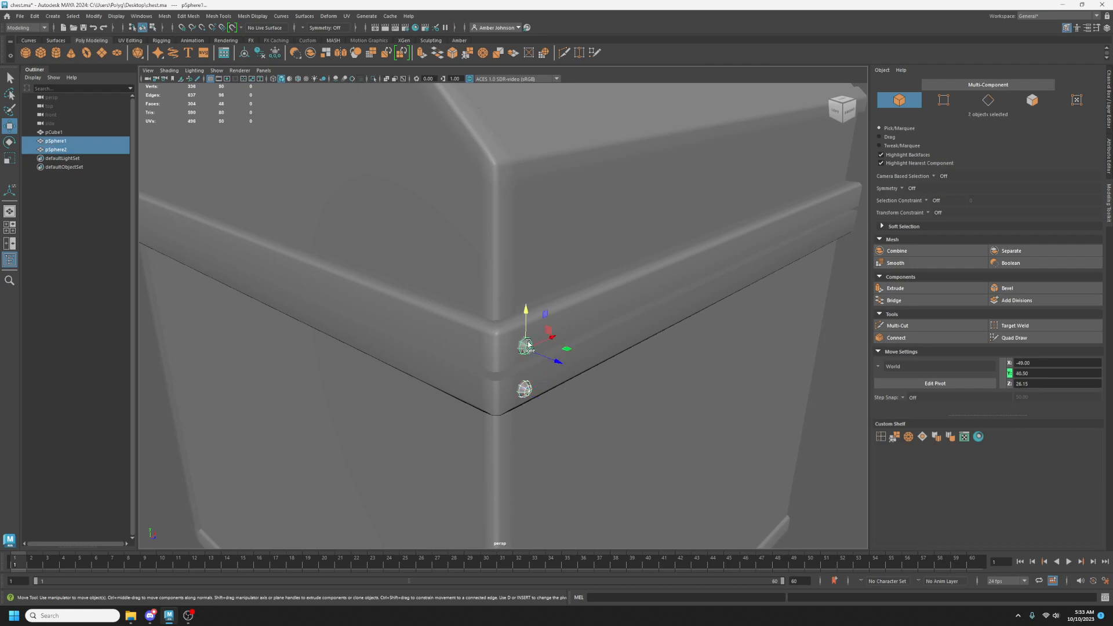
pyautogui.keyDown('alt'); pyautogui.moveTo(628, 375); pyautogui.dragTo(600, 389); pyautogui.keyUp('alt')
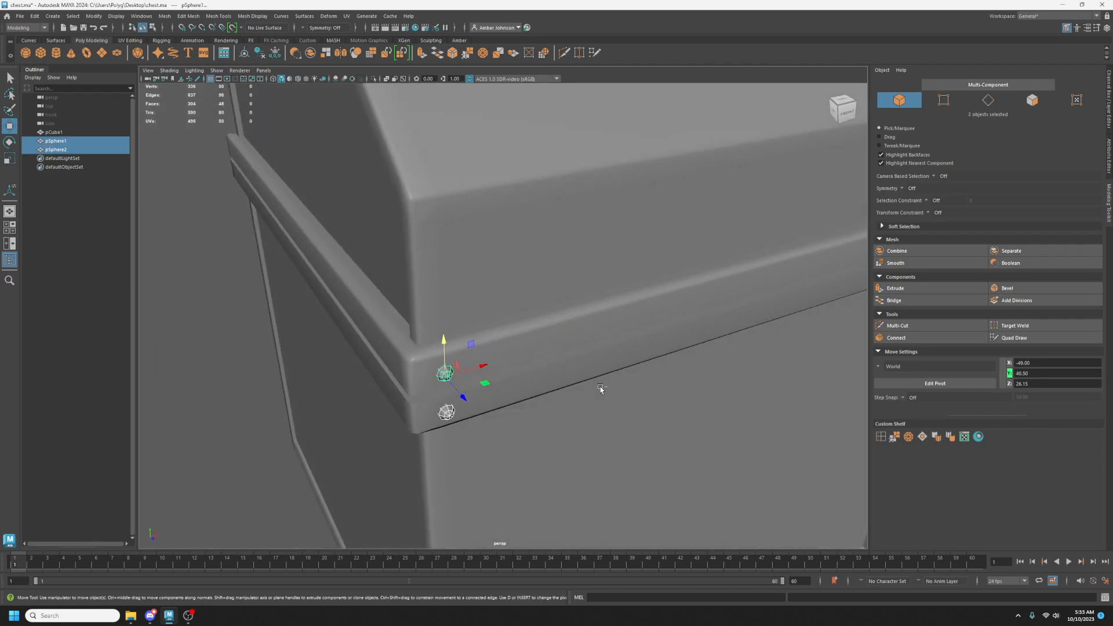
pyautogui.keyDown('shift'); pyautogui.moveTo(484, 366); pyautogui.dragTo(659, 315); pyautogui.keyUp('shift')
pyautogui.scroll(-5, 675, 379)
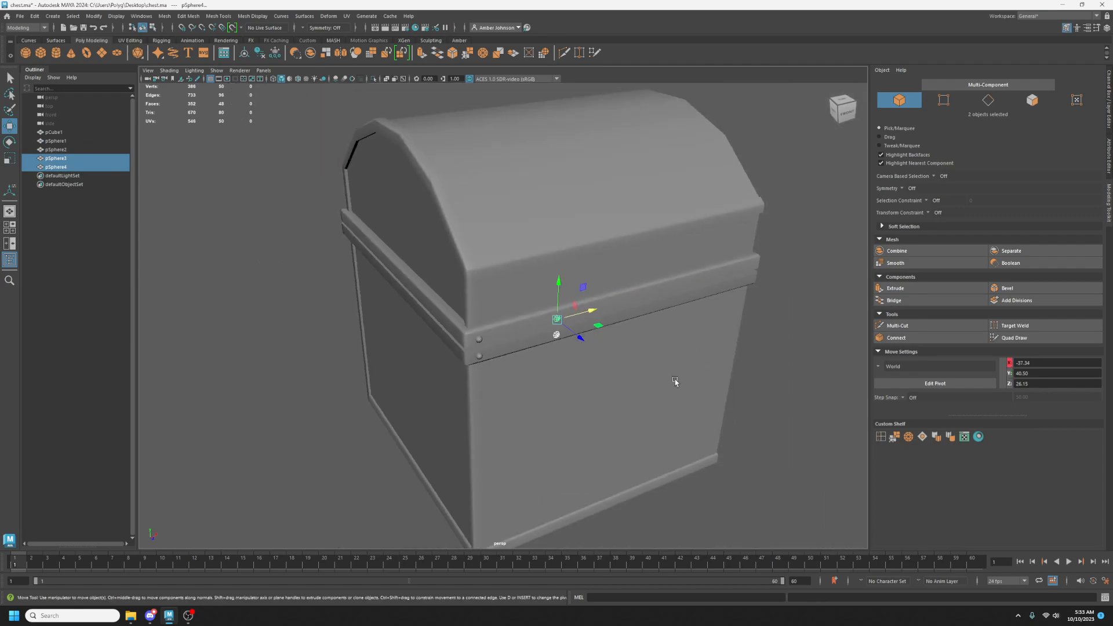
# Move the duplicated rivet pair along X to the opposite end of the front trim.
pyautogui.moveTo(600, 318); pyautogui.dragTo(776, 286)
pyautogui.click(1041, 362)
pyautogui.press('Return')
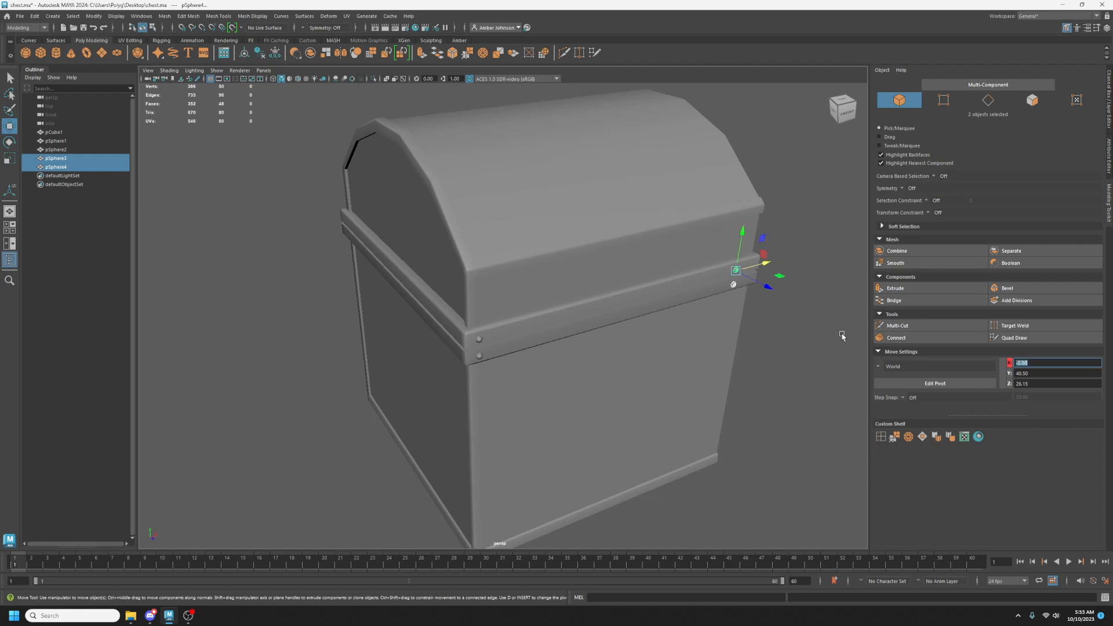
pyautogui.keyDown('alt'); pyautogui.moveTo(660, 351); pyautogui.dragTo(651, 348, button='middle'); pyautogui.keyUp('alt')
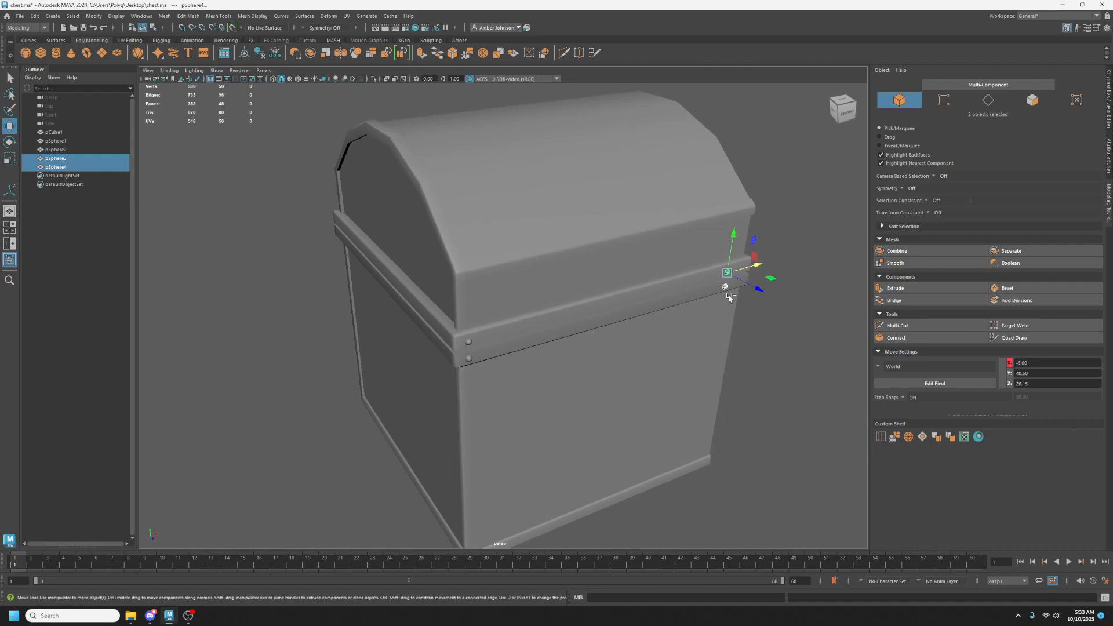
# Duplicate the selected rivet pair and place the copy on the front trim at X -15.
pyautogui.hotkey('ctrl', 'd')
pyautogui.moveTo(758, 266); pyautogui.dragTo(705, 287)
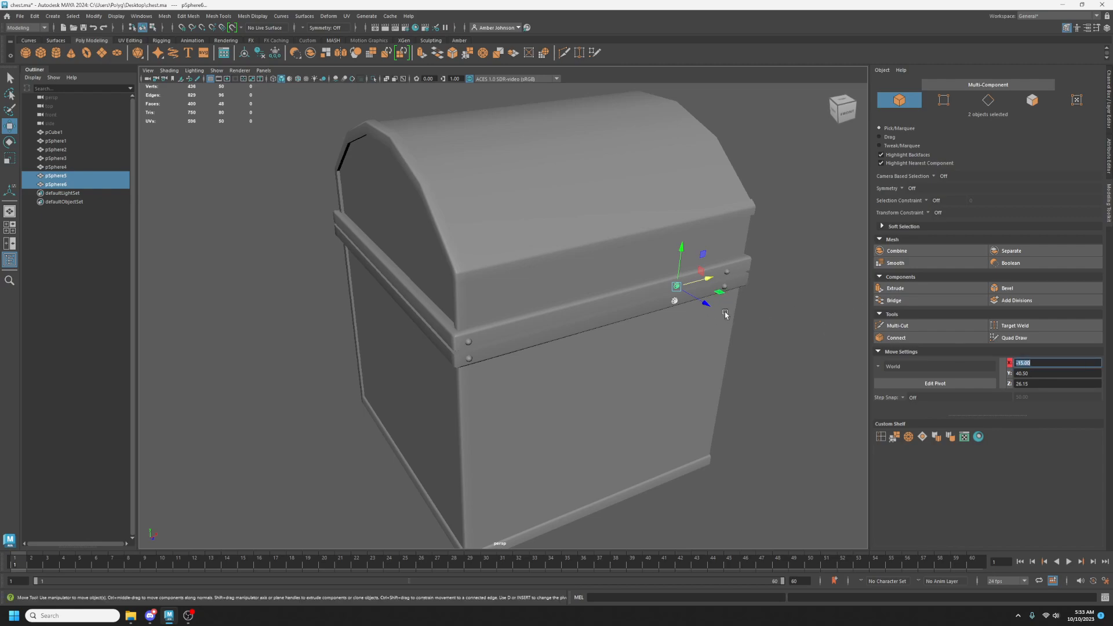
pyautogui.keyDown('alt'); pyautogui.moveTo(657, 295); pyautogui.dragTo(638, 303, button='middle'); pyautogui.keyUp('alt')
# Duplicate the pair again and set the new copy's X position one spacing further along the front trim.
pyautogui.hotkey('ctrl', 'd')
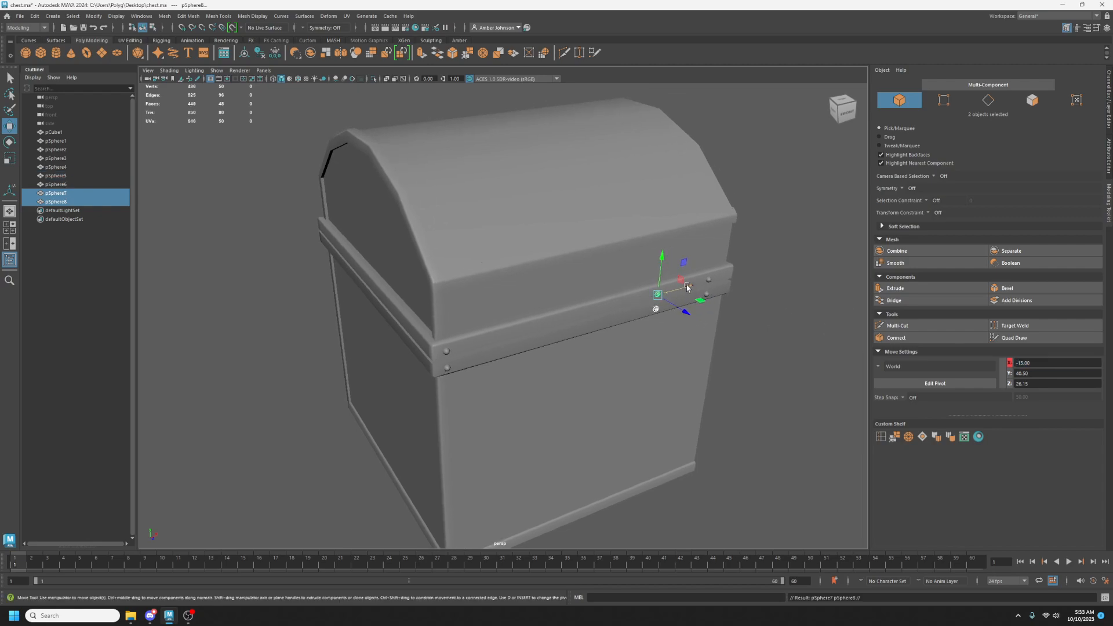
pyautogui.moveTo(698, 287); pyautogui.dragTo(633, 305)
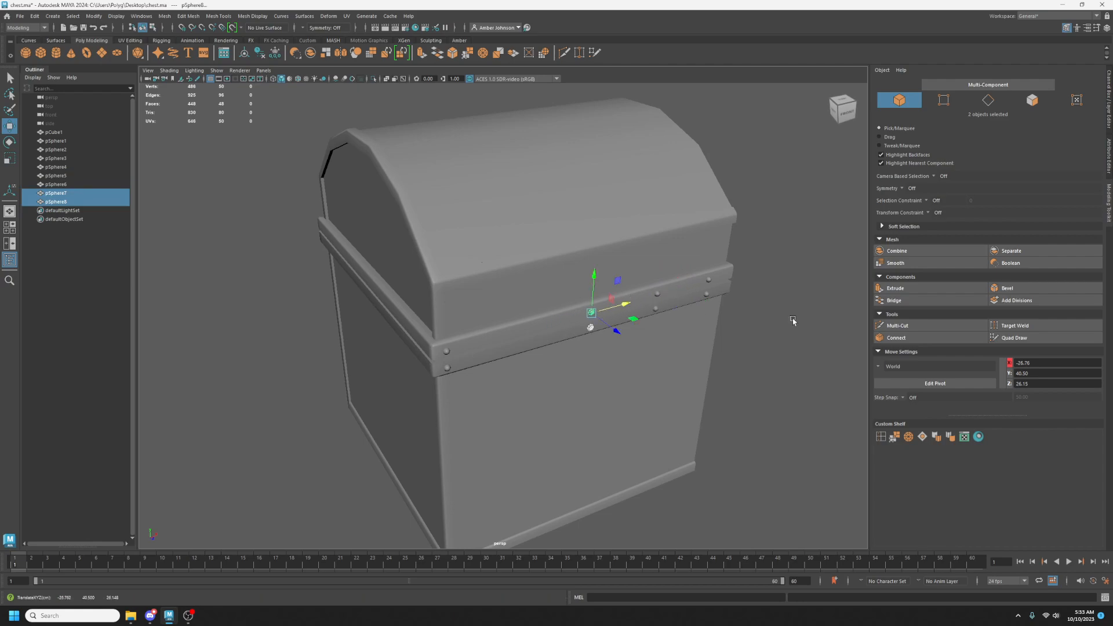
pyautogui.click(1034, 363)
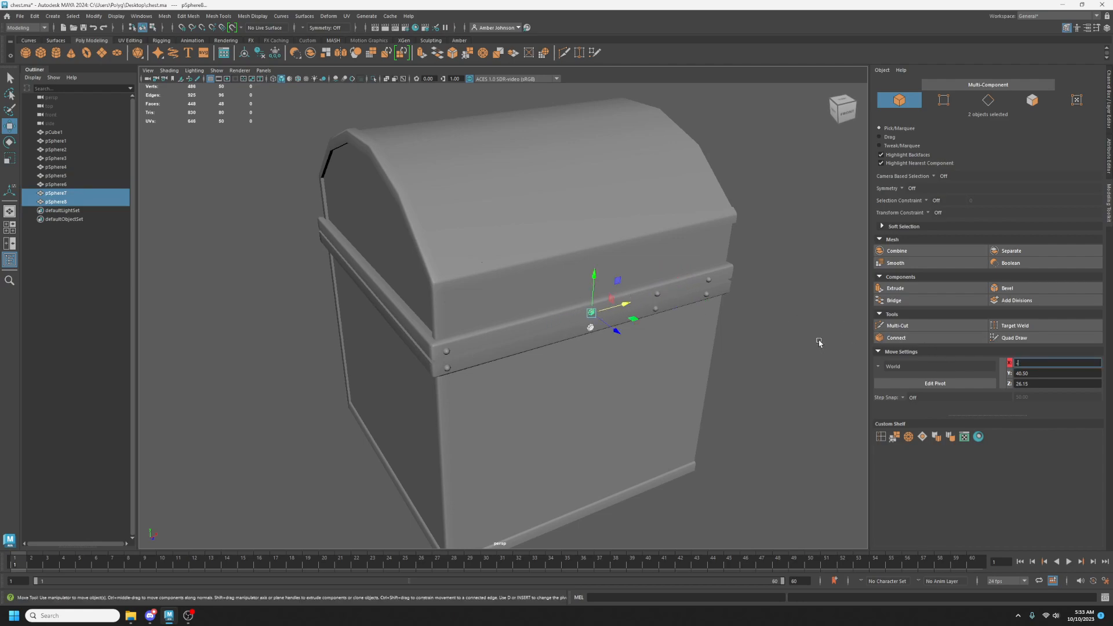
pyautogui.press('Return')
pyautogui.keyDown('alt'); pyautogui.moveTo(604, 379); pyautogui.dragTo(624, 380, button='middle'); pyautogui.keyUp('alt')
# Duplicate the newest rivet pair and set the copy's X position to -35.
pyautogui.hotkey('ctrl', 'd')
pyautogui.moveTo(645, 305); pyautogui.dragTo(595, 320)
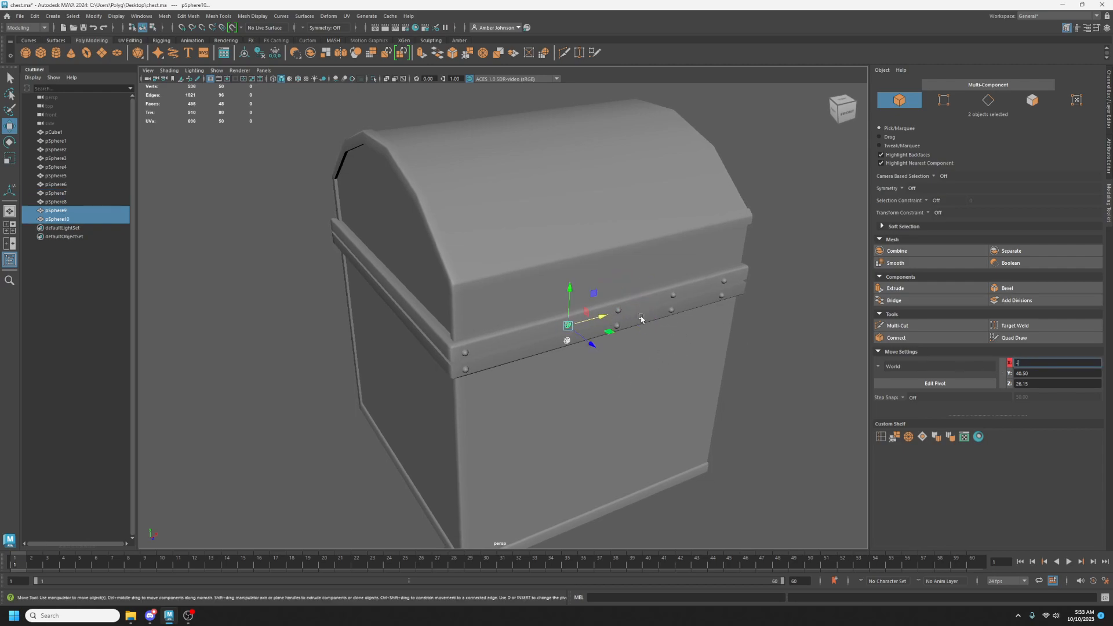
pyautogui.write('-35')
pyautogui.press('Return')
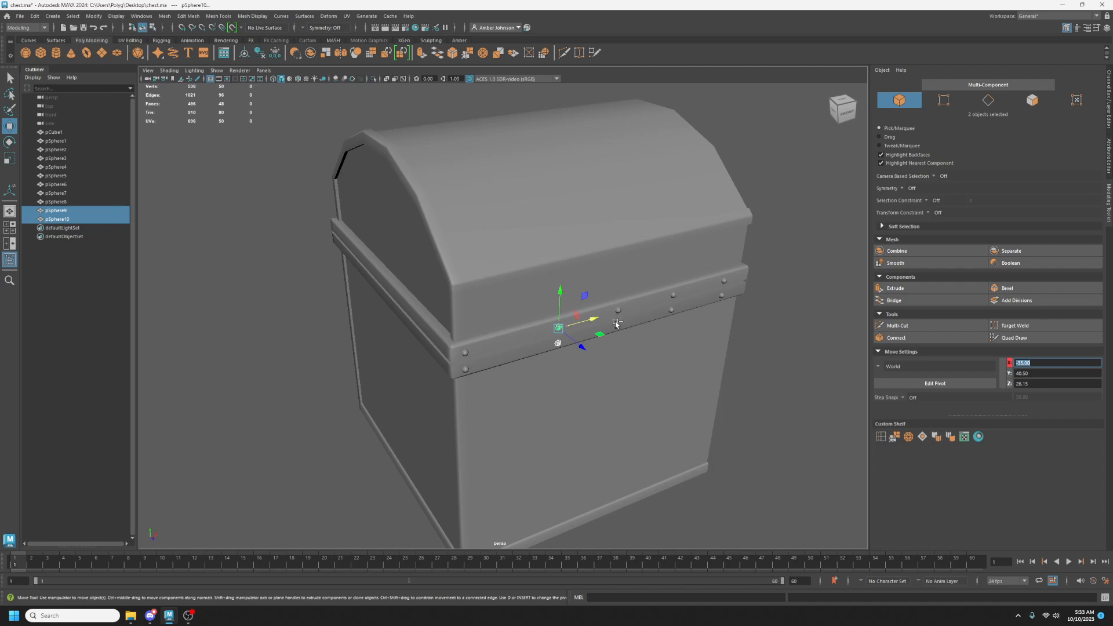
pyautogui.keyDown('alt'); pyautogui.moveTo(609, 410); pyautogui.dragTo(649, 407, button='middle'); pyautogui.keyUp('alt')
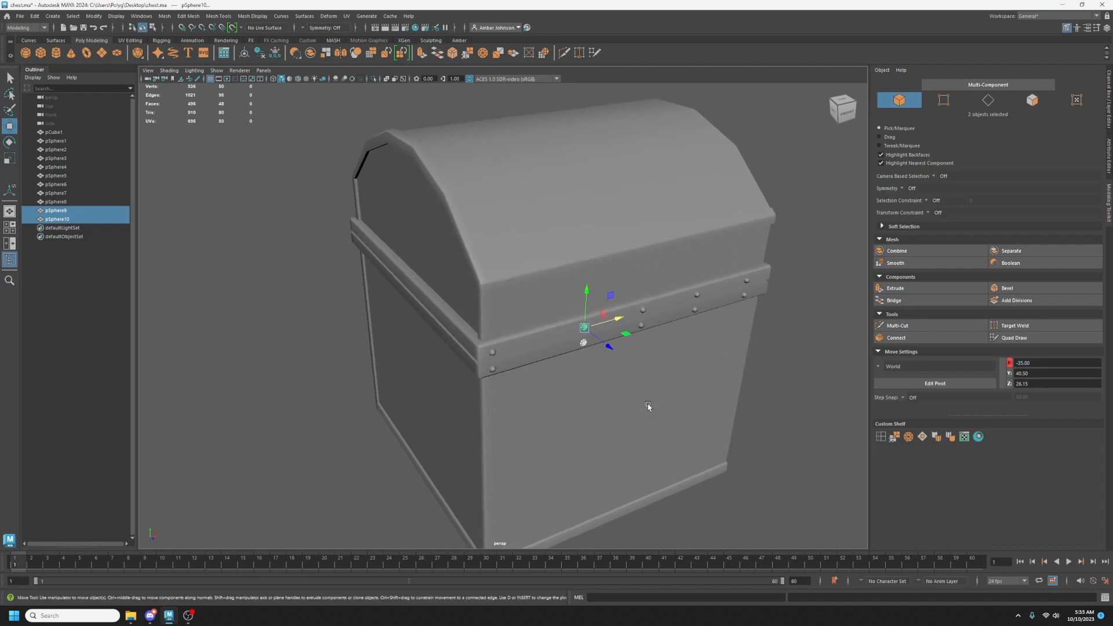
# Add another duplicated rivet pair near the starting corner, with its X position set to -45.
pyautogui.hotkey('ctrl', 'd')
pyautogui.moveTo(617, 319); pyautogui.dragTo(575, 330)
pyautogui.doubleClick(1043, 363)
pyautogui.write('-45')
pyautogui.press('Return')
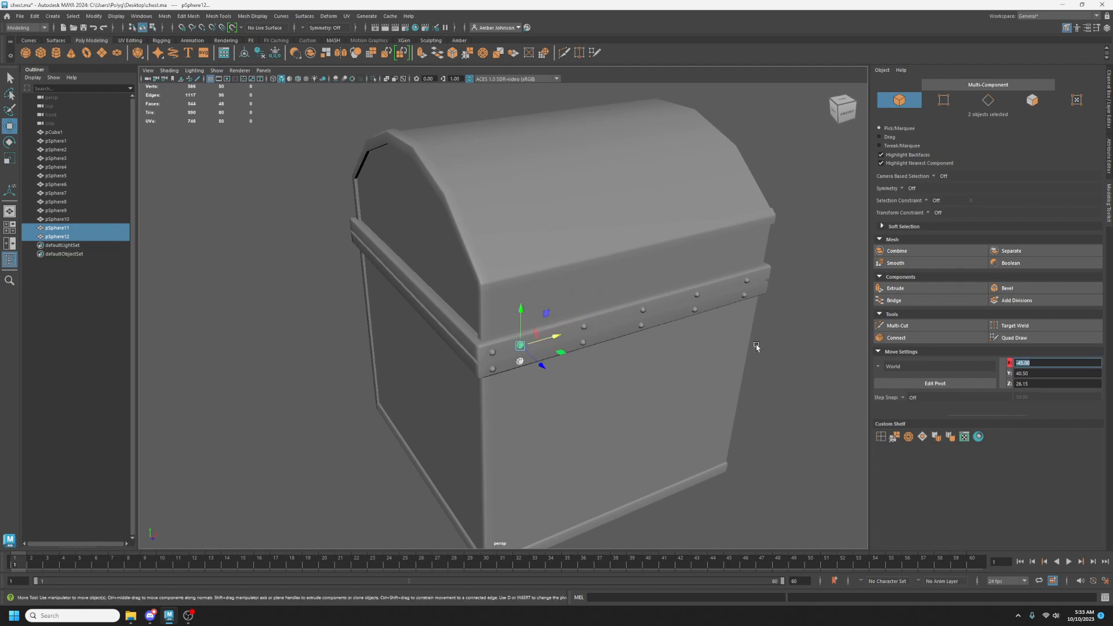
pyautogui.moveTo(667, 381)
pyautogui.keyDown('alt'); pyautogui.mouseDown()
pyautogui.moveTo(604, 362)
pyautogui.moveTo(713, 365)
pyautogui.moveTo(666, 373)
pyautogui.moveTo(703, 377)
pyautogui.moveTo(641, 377)
pyautogui.moveTo(790, 358)
pyautogui.moveTo(722, 380)
pyautogui.moveTo(669, 368)
pyautogui.moveTo(683, 378)
pyautogui.mouseUp(); pyautogui.keyUp('alt')
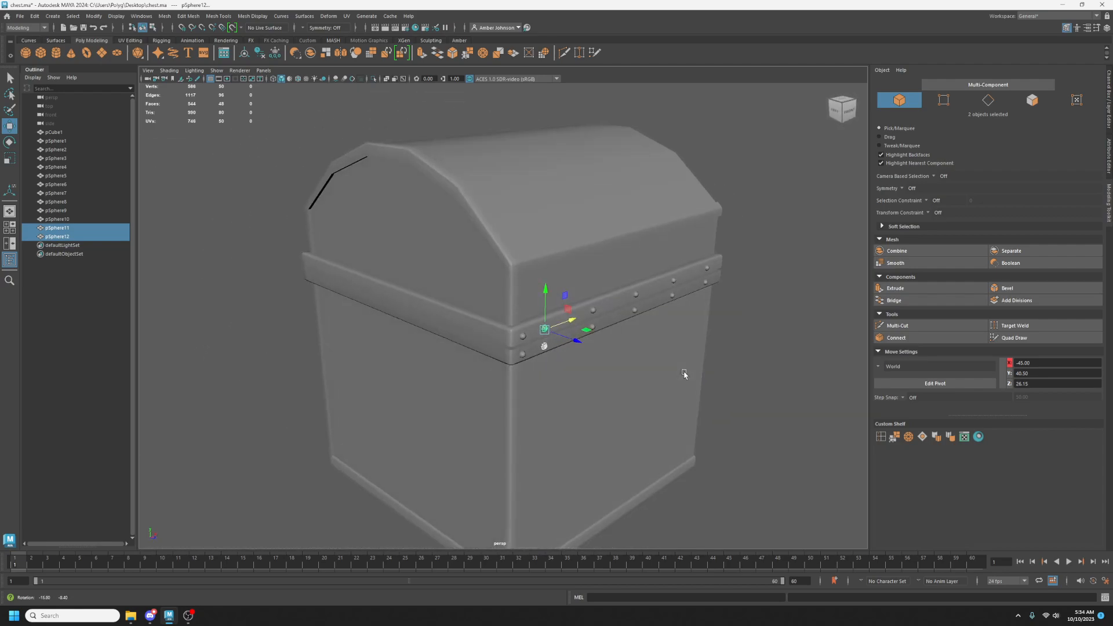
# Duplicate the original upper corner rivet and move the copy along X clear of the chest's side, to about X -66.
pyautogui.click(61, 142)
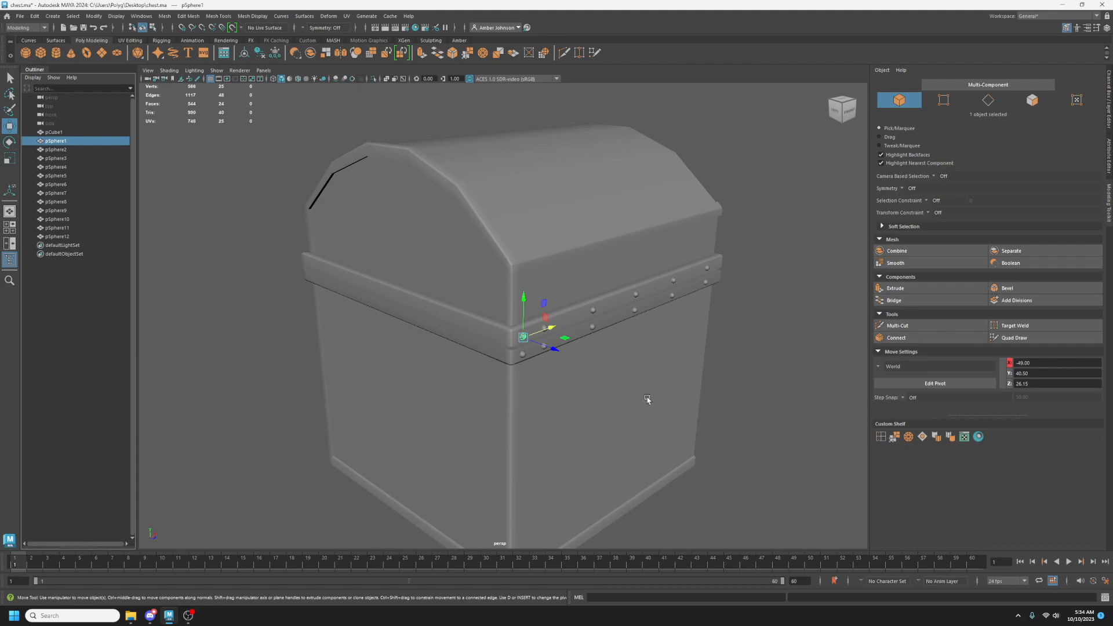
pyautogui.hotkey('ctrl', 'd')
pyautogui.moveTo(551, 329); pyautogui.dragTo(444, 367)
# Select the twelve rivets on the front trim and combine them into one mesh with its pivot at the world origin.
pyautogui.click(72, 238)
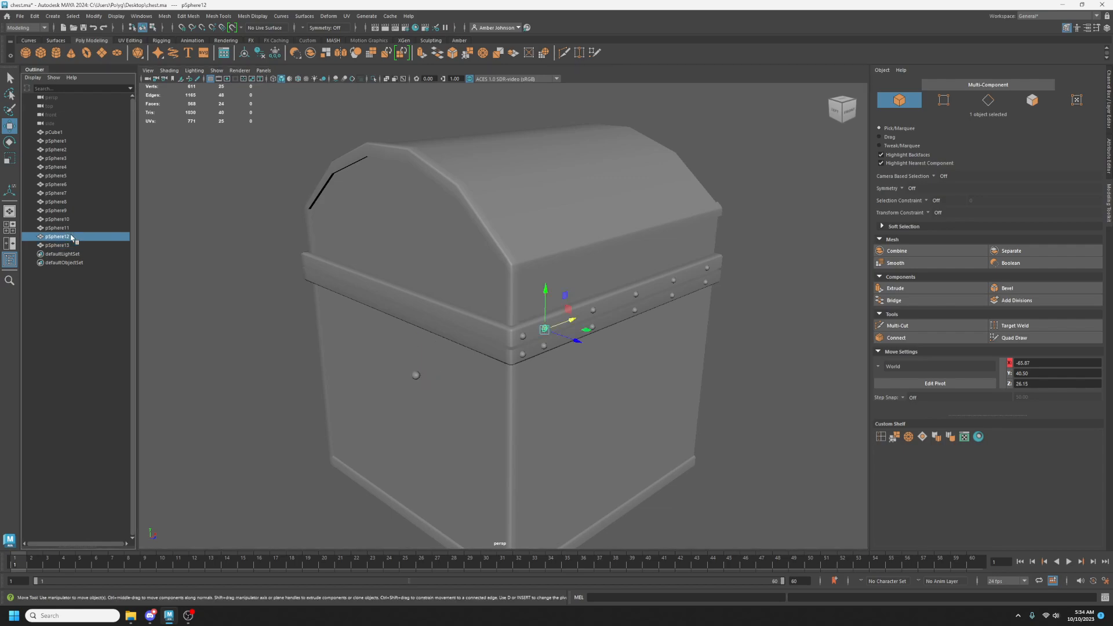
pyautogui.keyDown('shift'); pyautogui.click(60, 142); pyautogui.keyUp('shift')
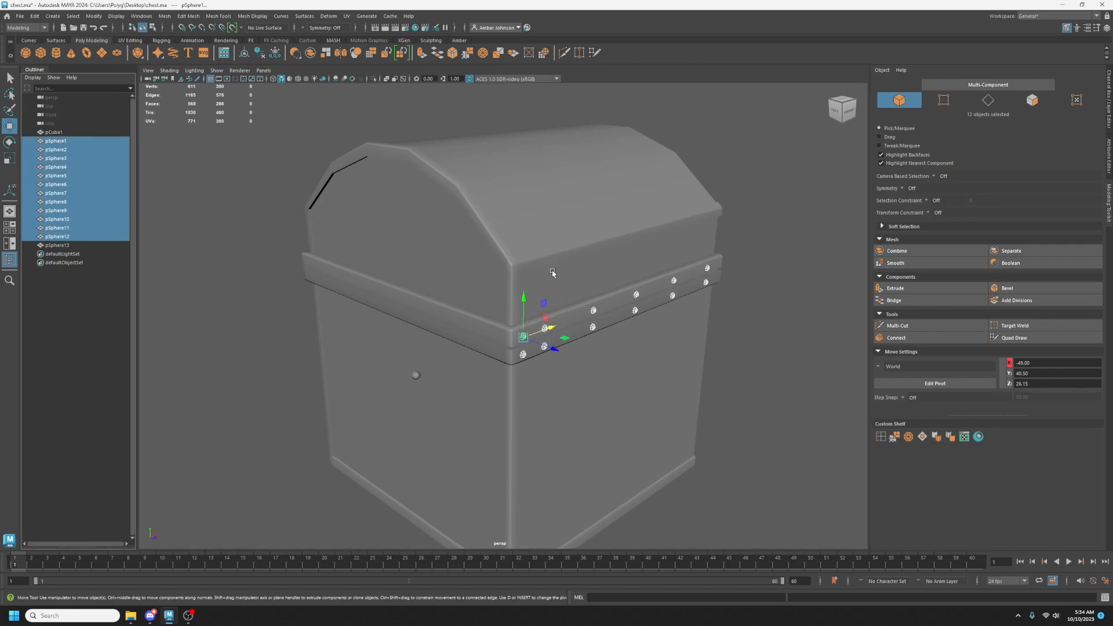
pyautogui.keyDown('shift'); pyautogui.click(919, 253); pyautogui.keyUp('shift')
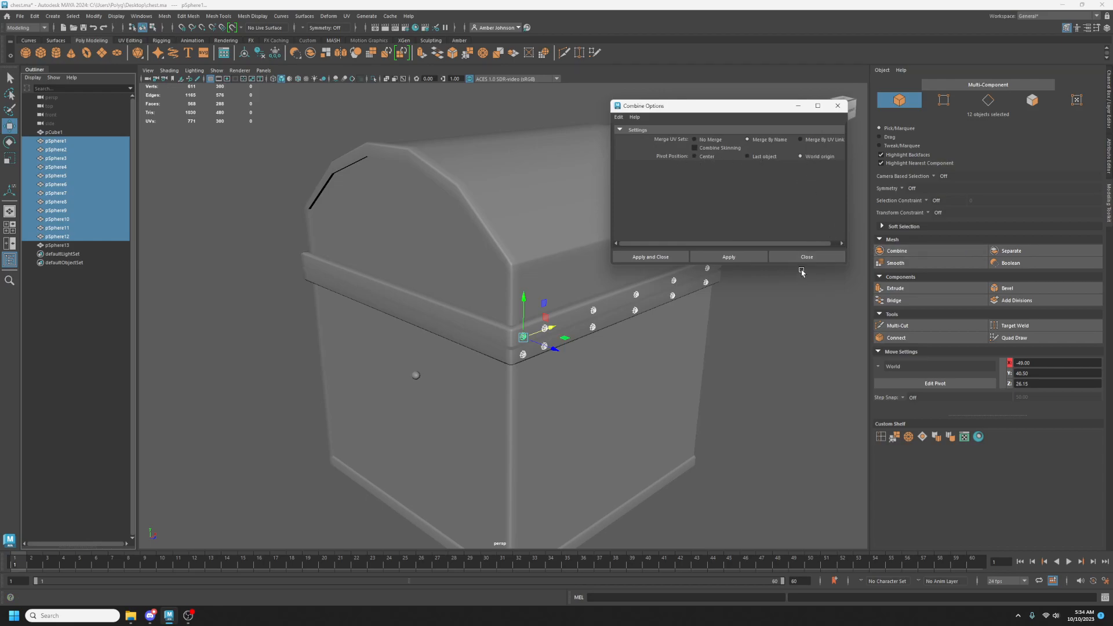
pyautogui.click(753, 257)
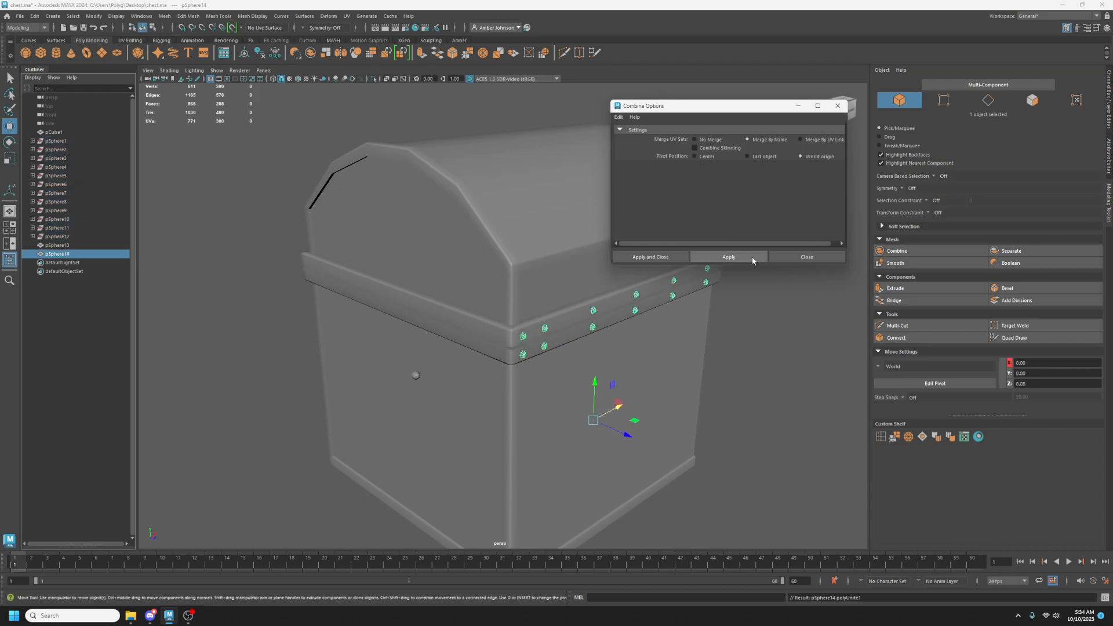
pyautogui.click(814, 258)
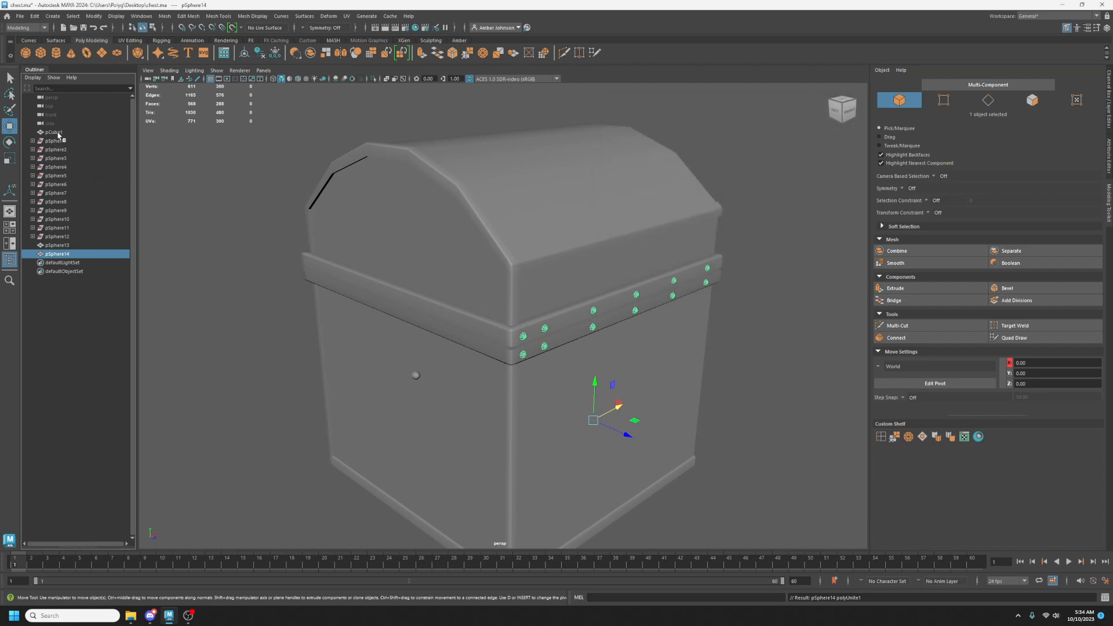
# Delete the construction history of the chest, the loose rivet and the combined rivets.
pyautogui.keyDown('shift'); pyautogui.click(54, 132); pyautogui.keyUp('shift')
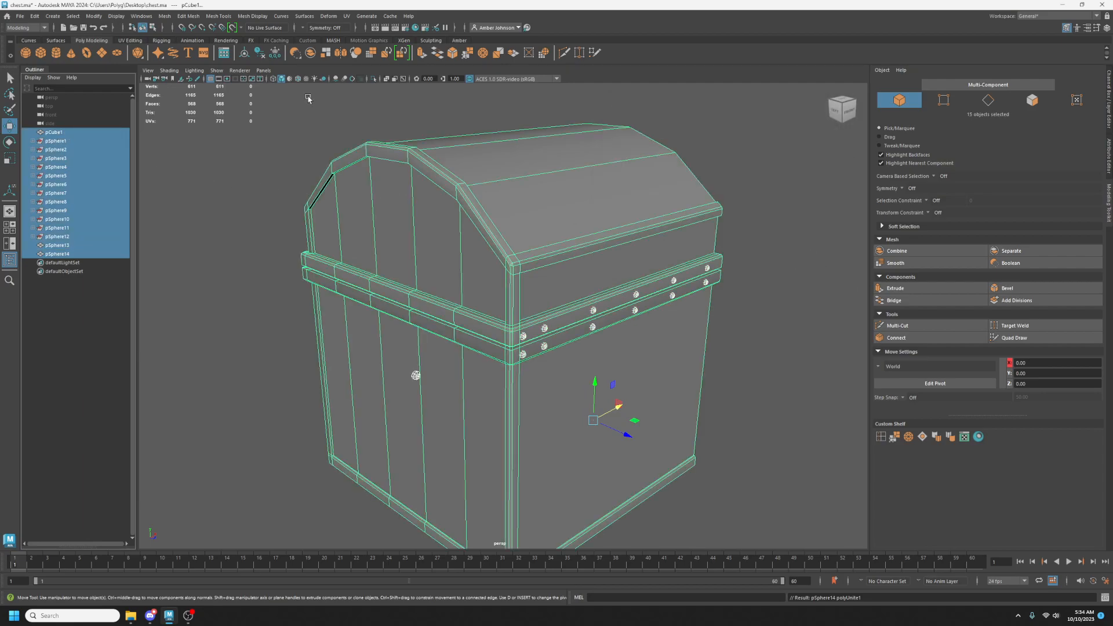
pyautogui.click(262, 54)
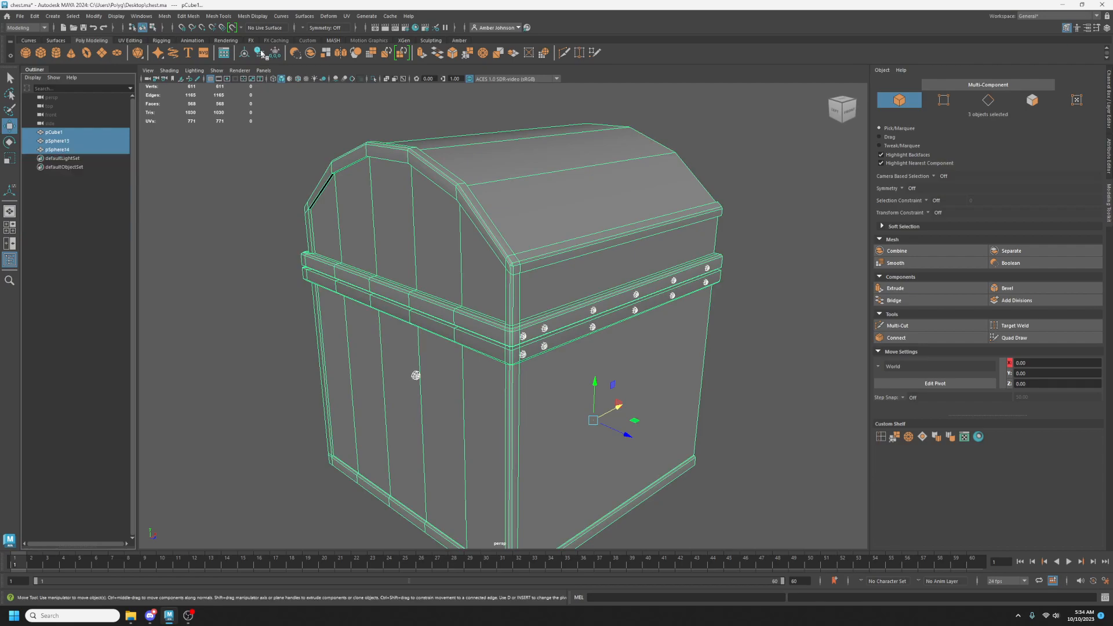
pyautogui.click(56, 141)
pyautogui.click(58, 150)
# Duplicate the combined front rivets and mirror the copy to the back trim with a Z scale of -1.
pyautogui.keyDown('alt'); pyautogui.moveTo(784, 288); pyautogui.dragTo(604, 305); pyautogui.keyUp('alt')
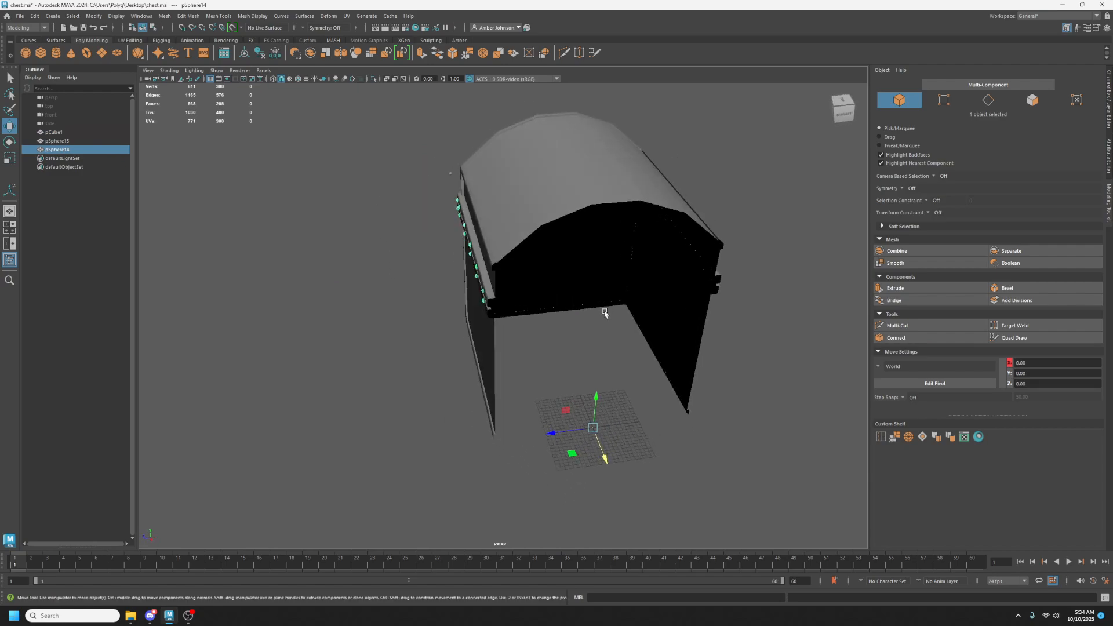
pyautogui.keyDown('alt'); pyautogui.moveTo(609, 310); pyautogui.dragTo(244, 195); pyautogui.keyUp('alt')
pyautogui.click(69, 141)
pyautogui.click(66, 150)
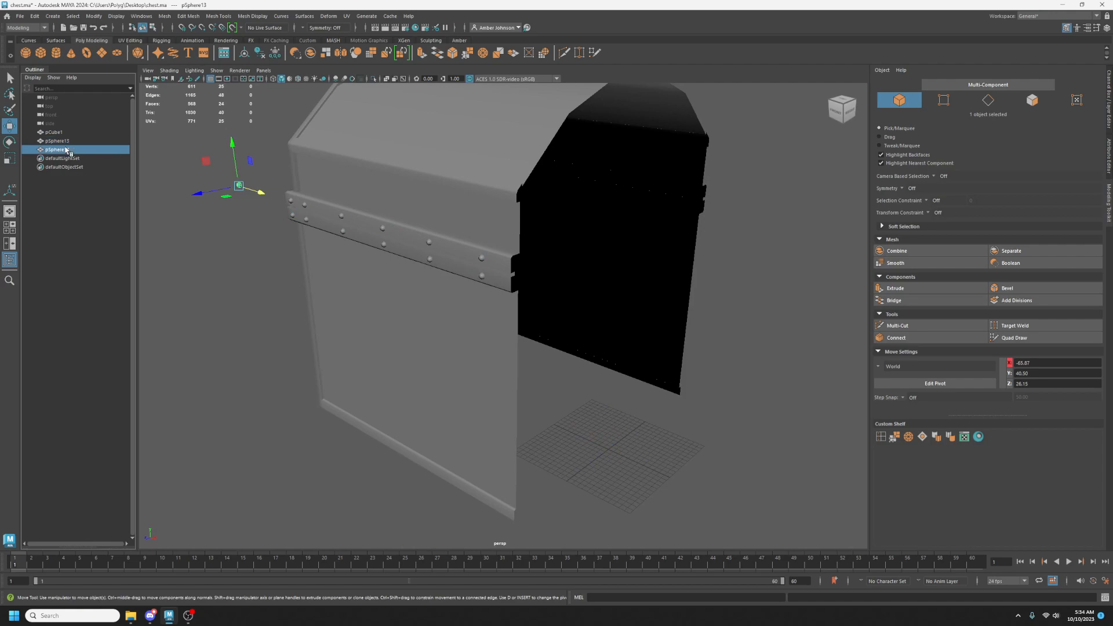
pyautogui.keyDown('alt'); pyautogui.moveTo(677, 439); pyautogui.dragTo(590, 481); pyautogui.keyUp('alt')
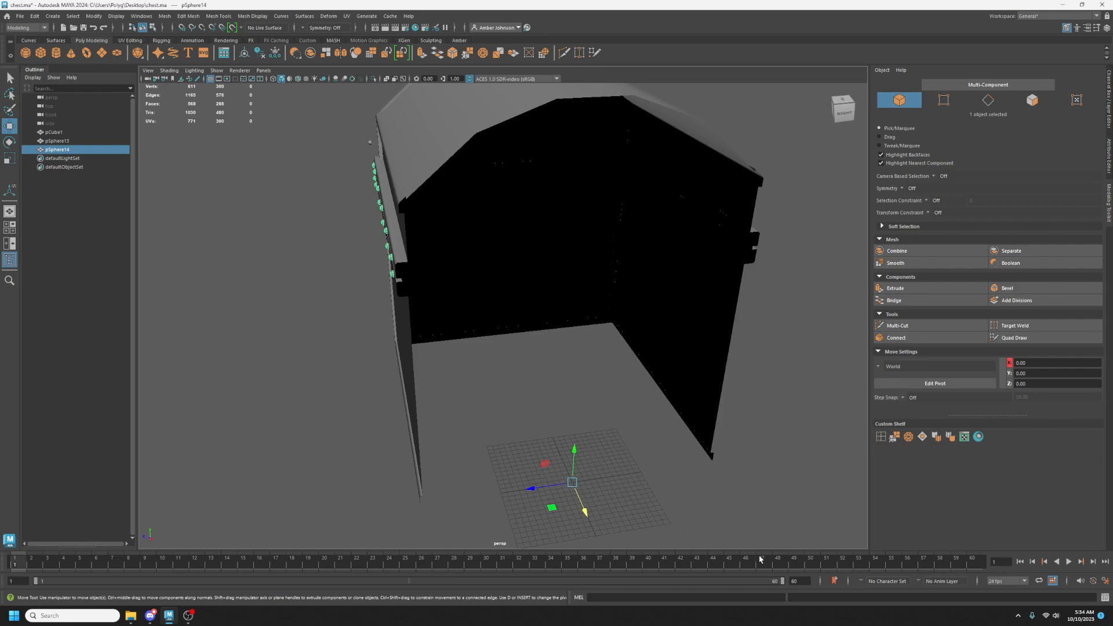
pyautogui.hotkey('ctrl', 'd')
pyautogui.press('r')
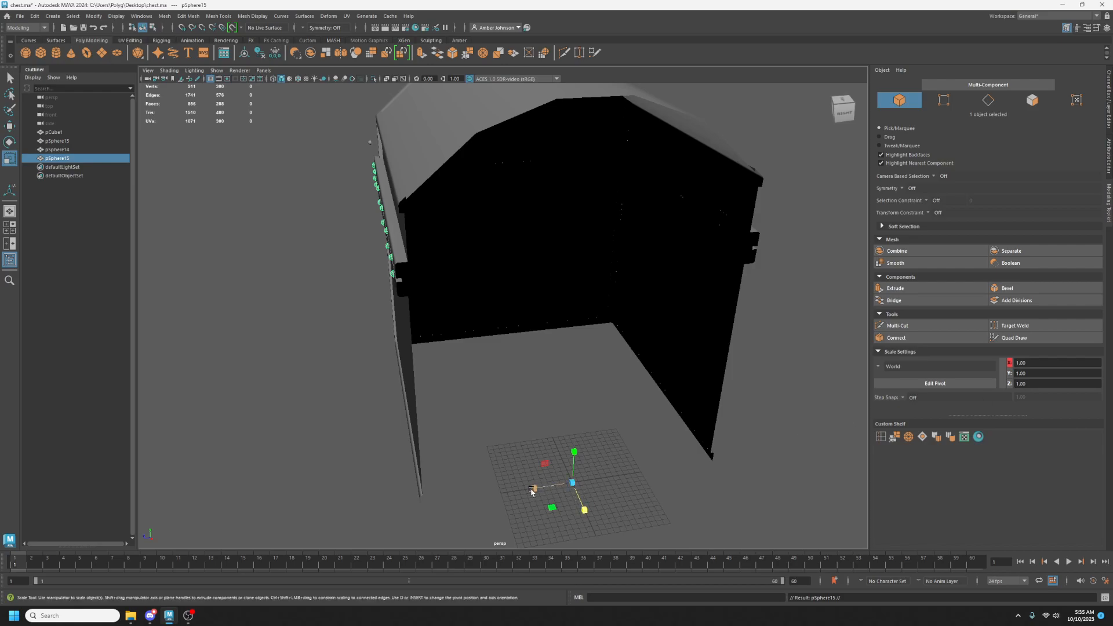
pyautogui.click(1031, 385)
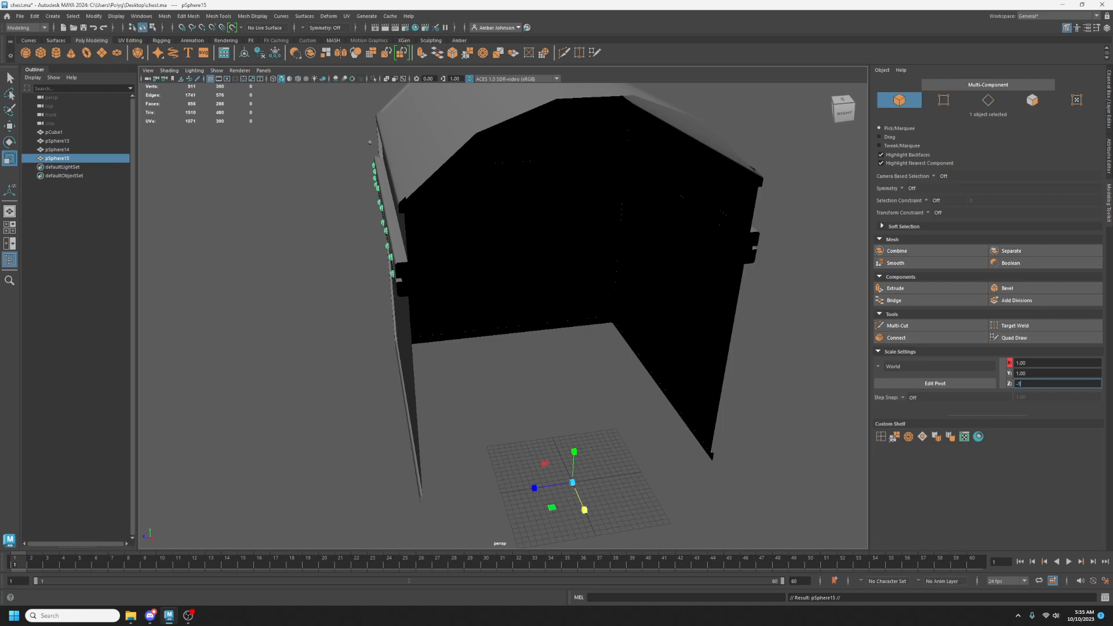
pyautogui.press('Return')
# Select all faces of the mirrored back rivets, reverse their normals and return to object selection.
pyautogui.keyDown('alt'); pyautogui.moveTo(790, 347); pyautogui.dragTo(578, 347); pyautogui.keyUp('alt')
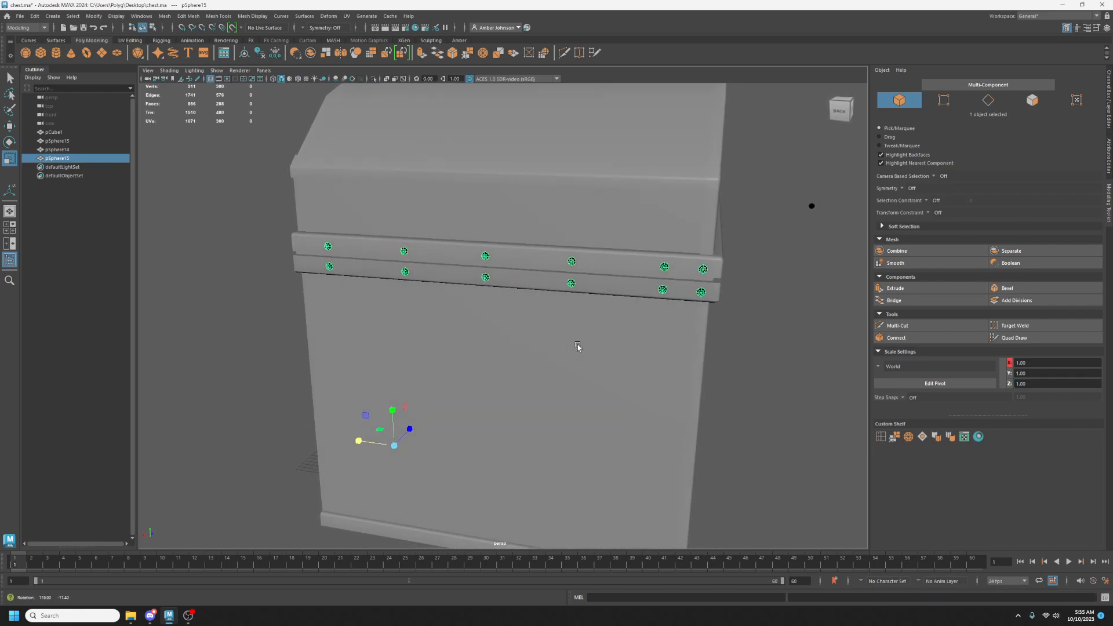
pyautogui.keyDown('alt'); pyautogui.moveTo(609, 285); pyautogui.dragTo(511, 340); pyautogui.keyUp('alt')
pyautogui.keyDown('alt'); pyautogui.moveTo(760, 400); pyautogui.dragTo(609, 403); pyautogui.keyUp('alt')
pyautogui.scroll(8, 422, 348)
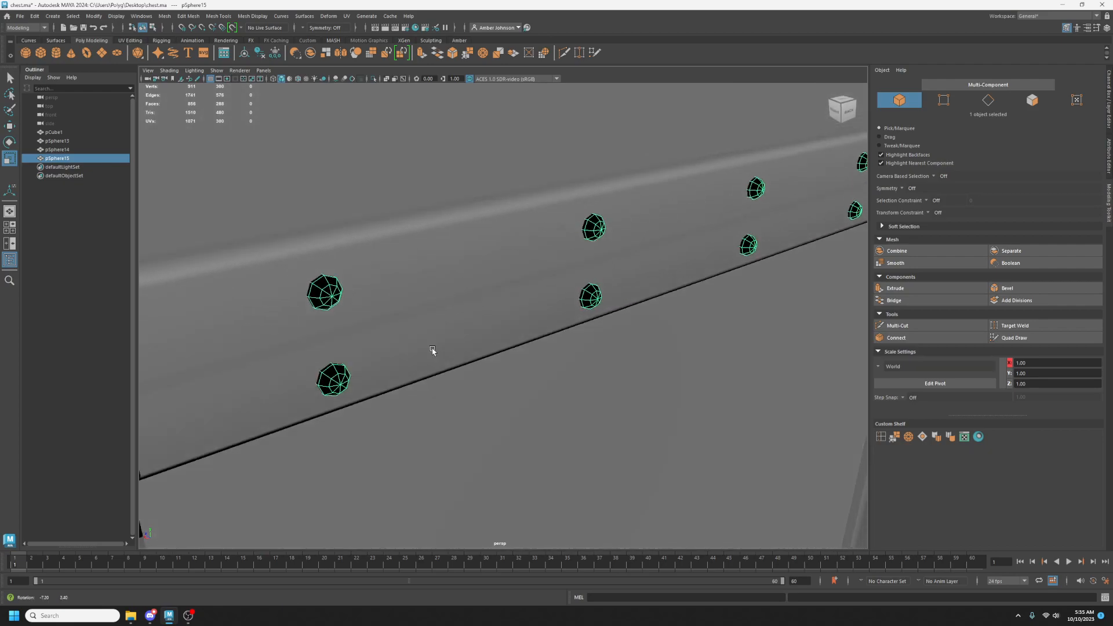
pyautogui.keyDown('alt'); pyautogui.moveTo(378, 351); pyautogui.dragTo(736, 270); pyautogui.keyUp('alt')
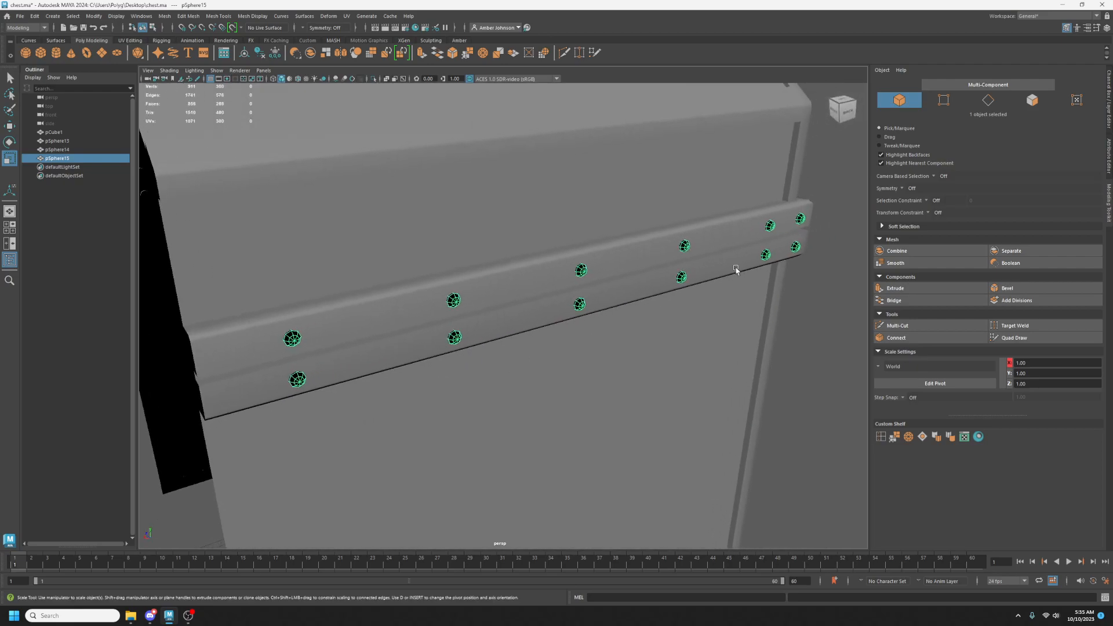
pyautogui.click(1031, 101)
pyautogui.keyDown('alt'); pyautogui.moveTo(654, 334); pyautogui.dragTo(599, 410); pyautogui.keyUp('alt')
pyautogui.moveTo(715, 170); pyautogui.dragTo(527, 462)
pyautogui.press('f')
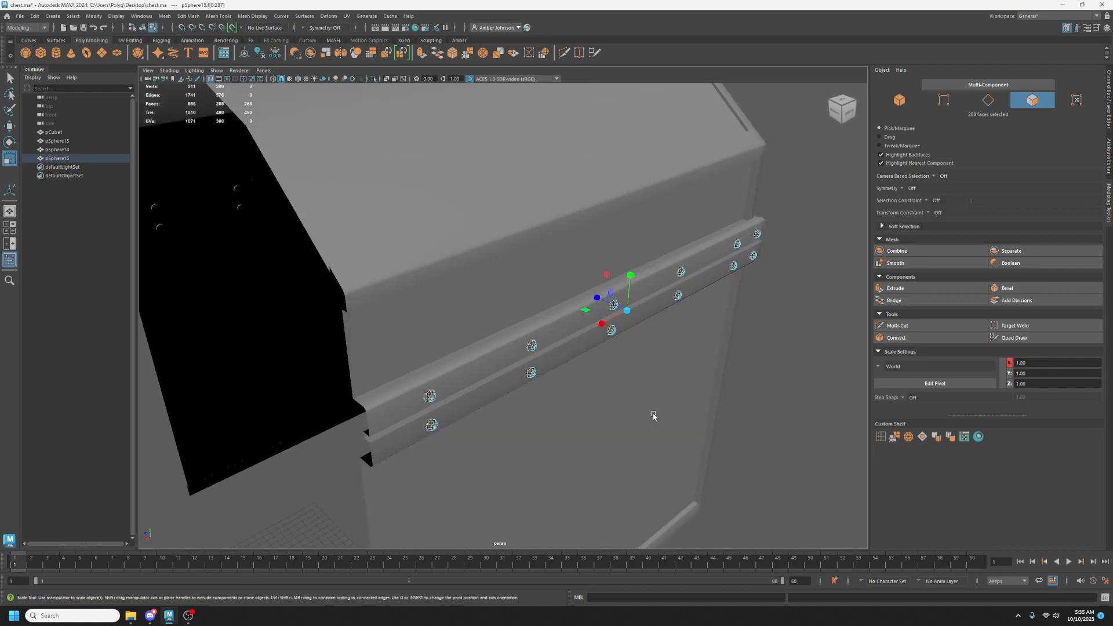
pyautogui.click(260, 17)
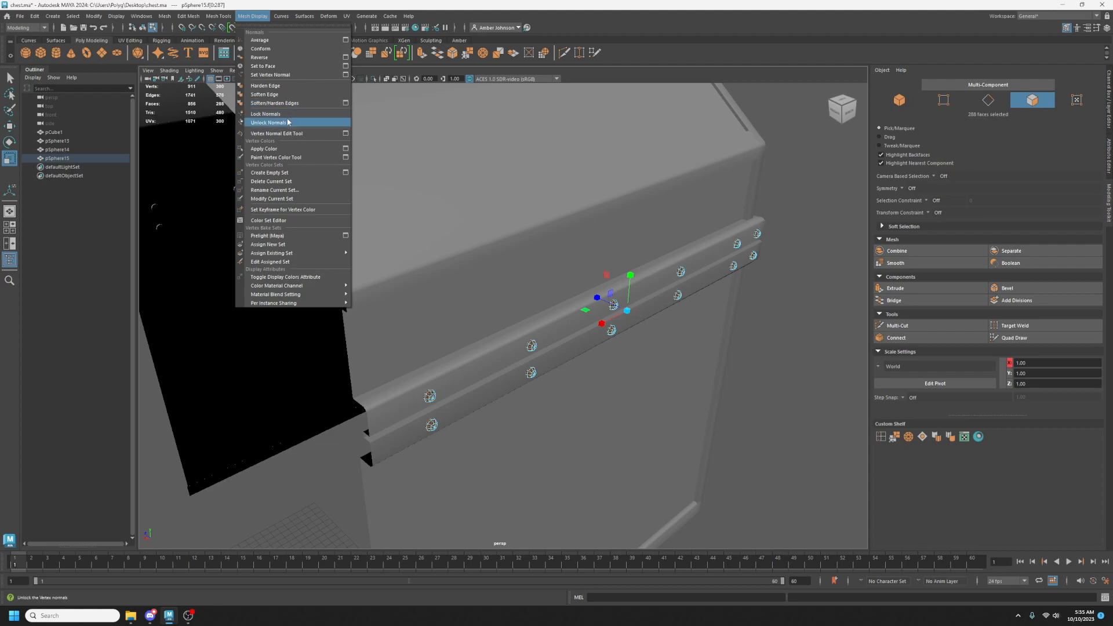
pyautogui.click(259, 57)
pyautogui.press('F8')
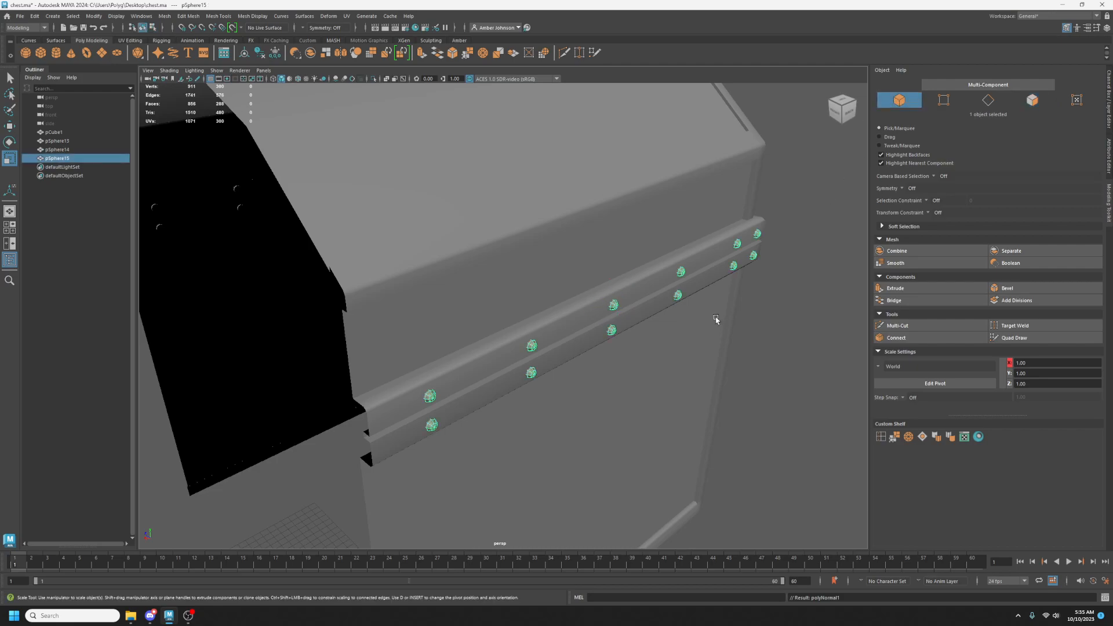
# Select the loose rivet beside the chest and rotate it 90 degrees about Y to face outward from the side trim.
pyautogui.keyDown('alt'); pyautogui.moveTo(650, 338); pyautogui.dragTo(833, 325); pyautogui.keyUp('alt')
pyautogui.scroll(-3, 823, 317)
pyautogui.keyDown('alt'); pyautogui.moveTo(562, 283); pyautogui.dragTo(579, 293); pyautogui.keyUp('alt')
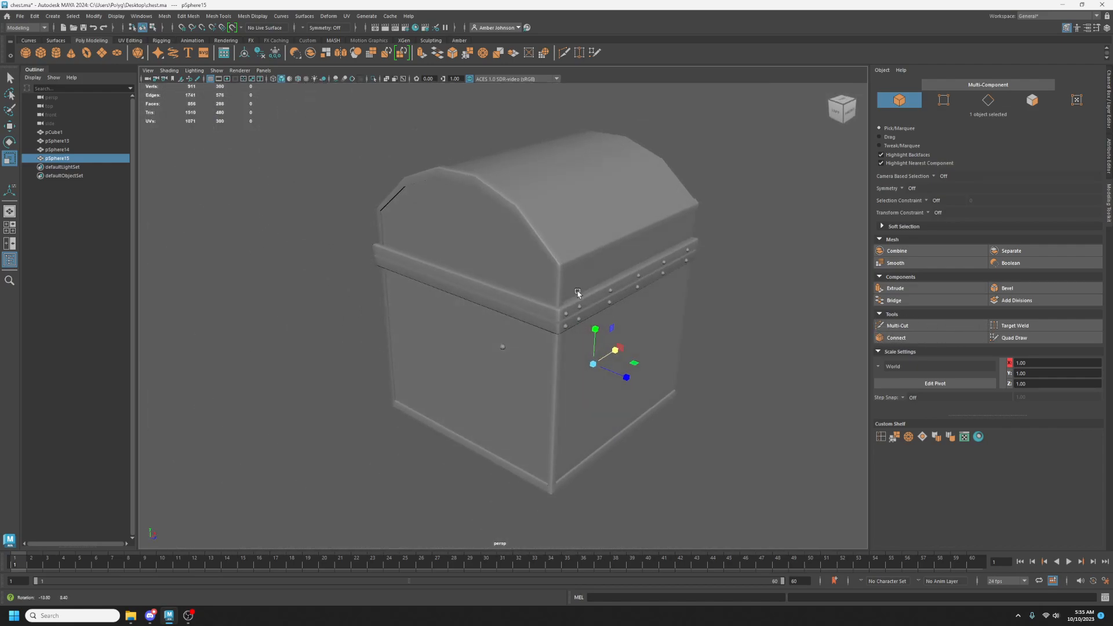
pyautogui.scroll(1, 596, 283)
pyautogui.scroll(1, 596, 283)
pyautogui.click(502, 356)
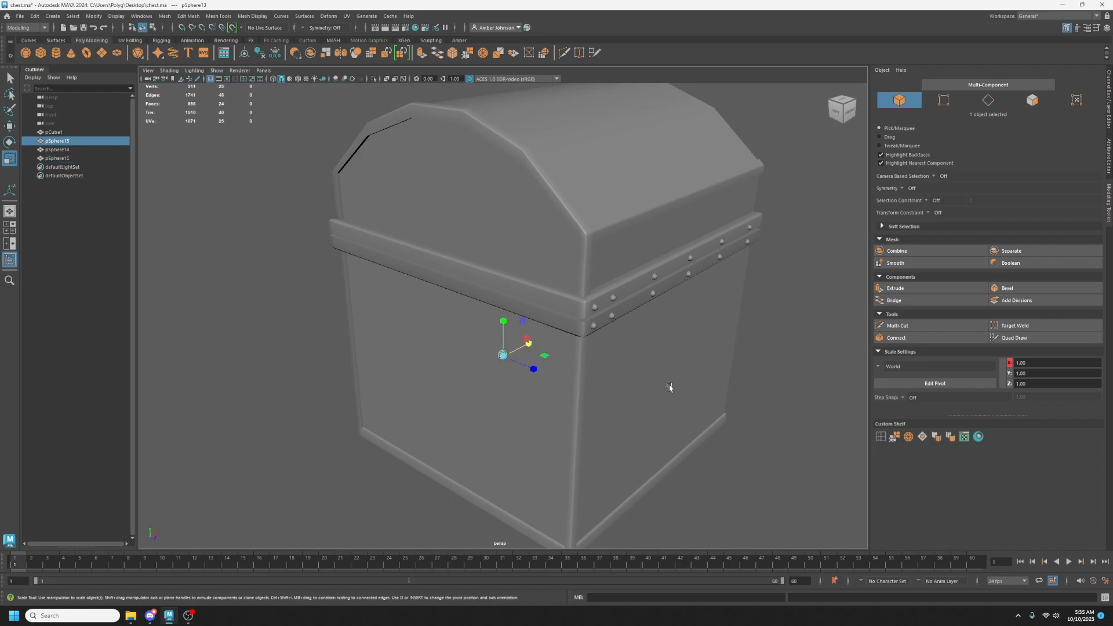
pyautogui.press('e')
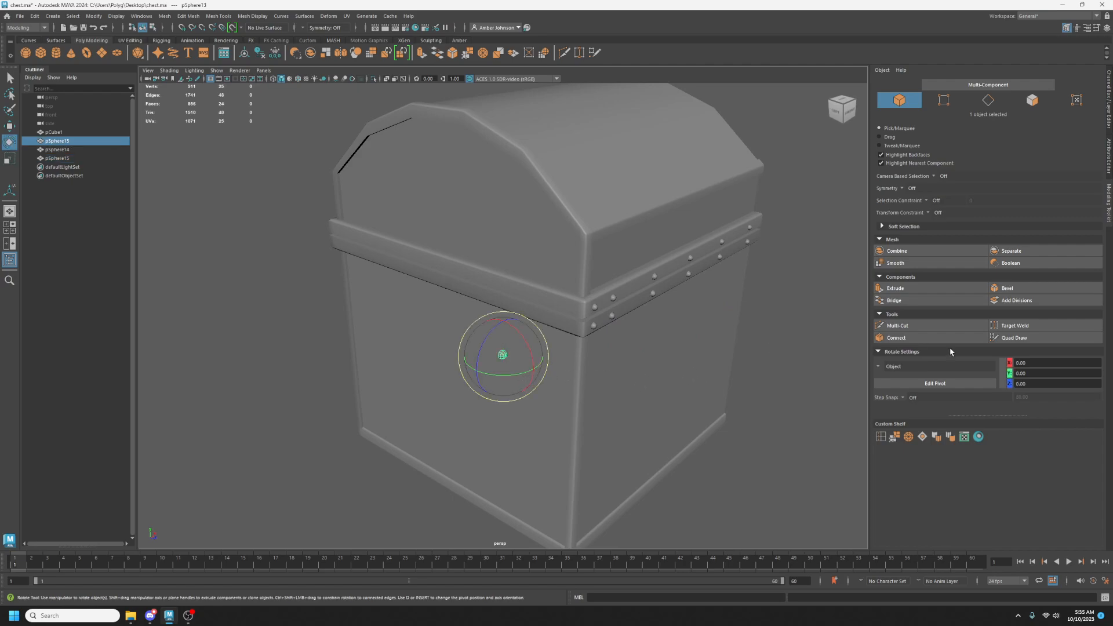
pyautogui.press('r')
pyautogui.press('e')
pyautogui.click(1038, 373)
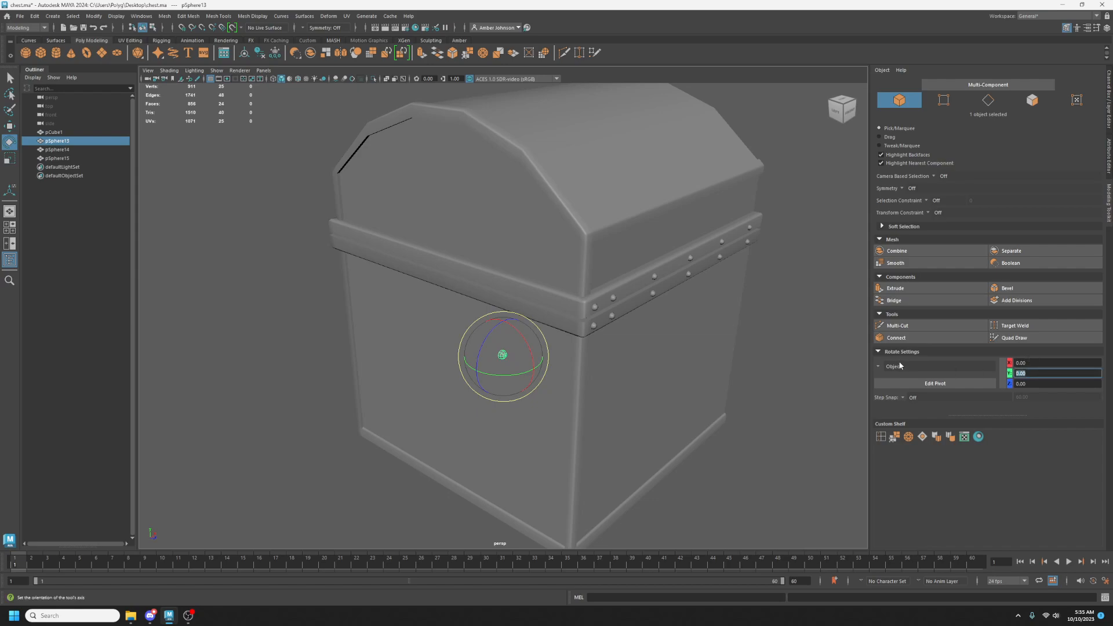
pyautogui.write('90')
pyautogui.press('Return')
pyautogui.press('Return')
# Move the rotated rivet onto the side's upper trim band near the front corner, at about X -51 and Z 24.
pyautogui.scroll(5, 522, 386)
pyautogui.press('w')
pyautogui.moveTo(543, 333); pyautogui.dragTo(645, 265, button='middle')
pyautogui.scroll(5, 644, 277)
pyautogui.keyDown('alt'); pyautogui.moveTo(643, 278); pyautogui.dragTo(709, 289); pyautogui.keyUp('alt')
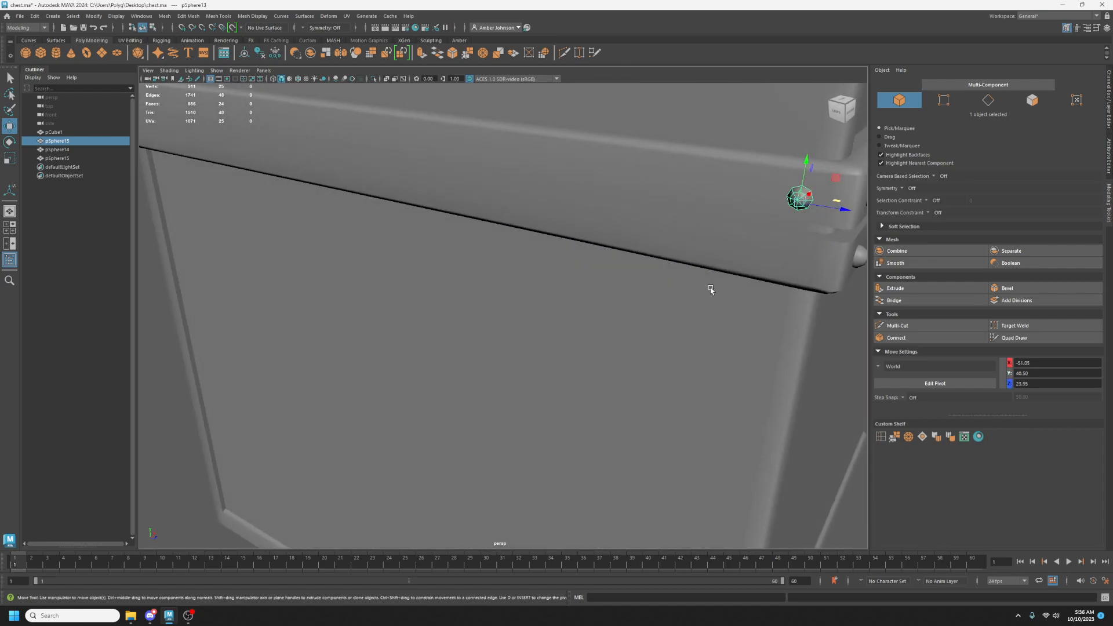
pyautogui.keyDown('alt'); pyautogui.moveTo(710, 289); pyautogui.dragTo(619, 323, button='middle'); pyautogui.keyUp('alt')
pyautogui.scroll(2, 620, 321)
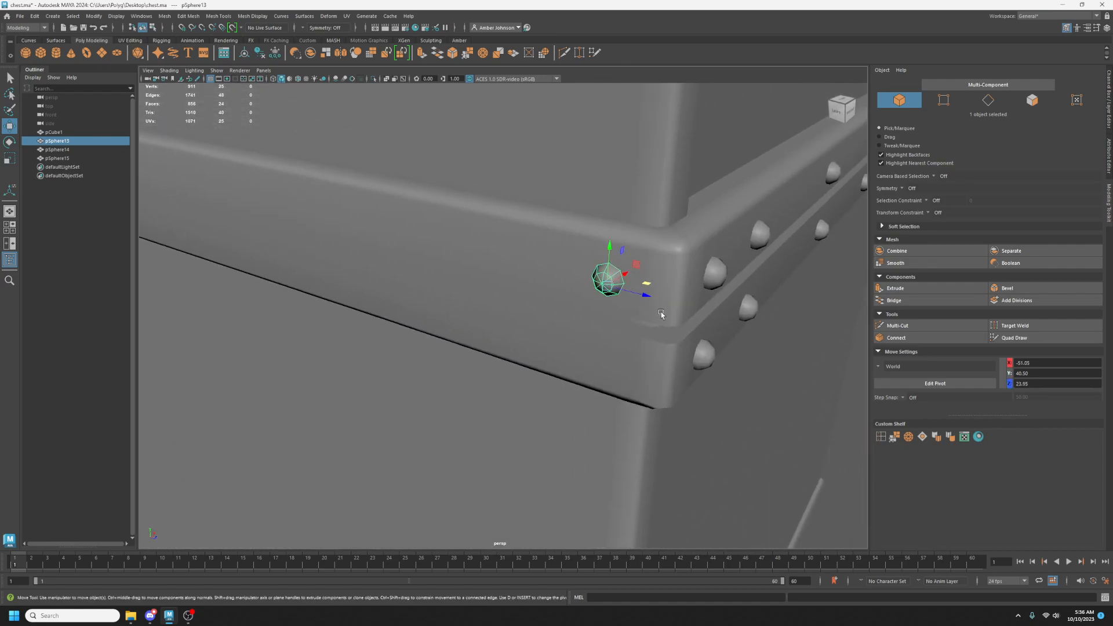
pyautogui.press('f')
pyautogui.scroll(-4, 624, 378)
pyautogui.keyDown('alt'); pyautogui.moveTo(624, 377); pyautogui.dragTo(653, 367); pyautogui.keyUp('alt')
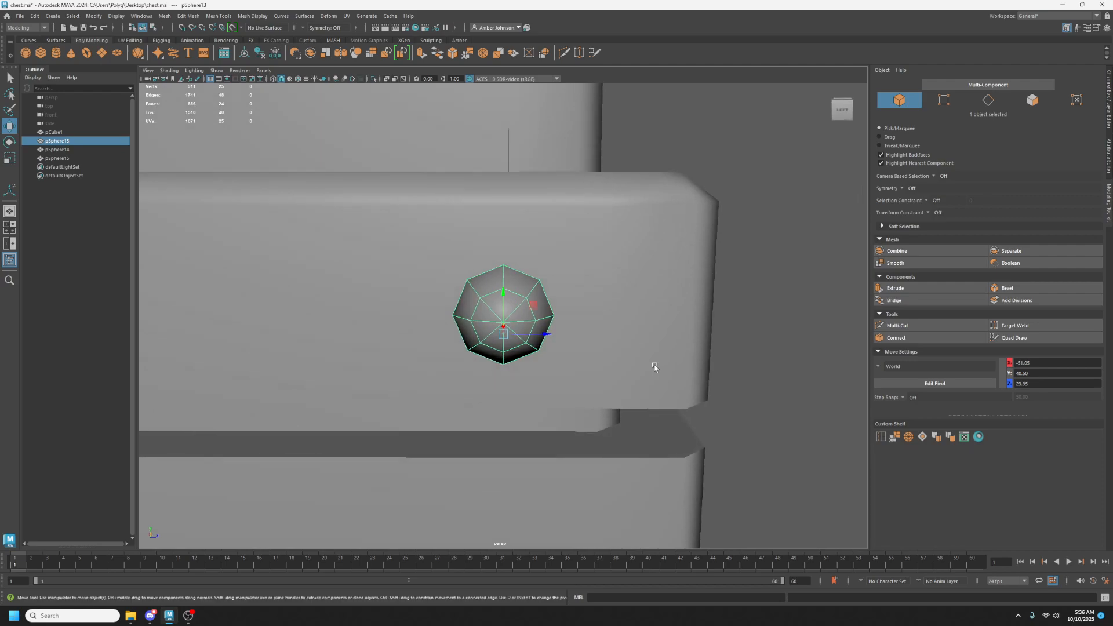
# Move the side rivet closer to the front corner at Z 24.5, seated against the upper trim at about X -51.24.
pyautogui.scroll(-6, 624, 366)
pyautogui.moveTo(545, 322); pyautogui.dragTo(558, 319)
pyautogui.click(1047, 384)
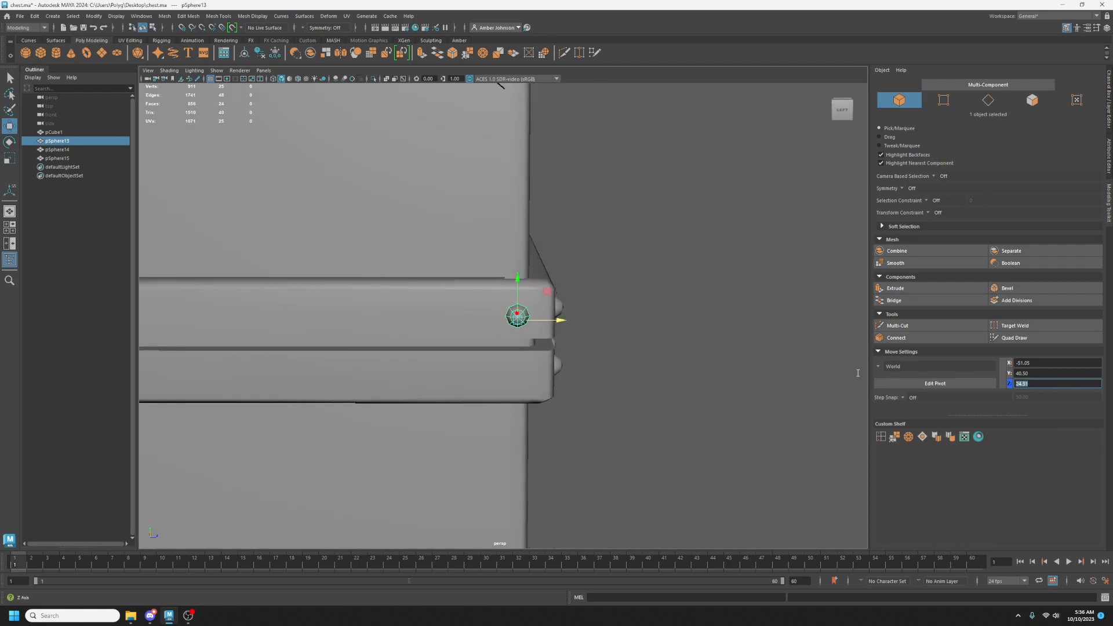
pyautogui.write('24.5')
pyautogui.press('Return')
pyautogui.press('Tab')
pyautogui.press('Return')
pyautogui.moveTo(520, 332)
pyautogui.keyDown('alt'); pyautogui.mouseDown()
pyautogui.moveTo(427, 331)
pyautogui.moveTo(548, 322)
pyautogui.moveTo(487, 355)
pyautogui.moveTo(520, 344)
pyautogui.mouseUp(); pyautogui.keyUp('alt')
# Duplicate the side rivet and lower the copy onto the lower trim band at Y 38.
pyautogui.hotkey('ctrl', 'd')
pyautogui.moveTo(512, 281); pyautogui.dragTo(510, 311)
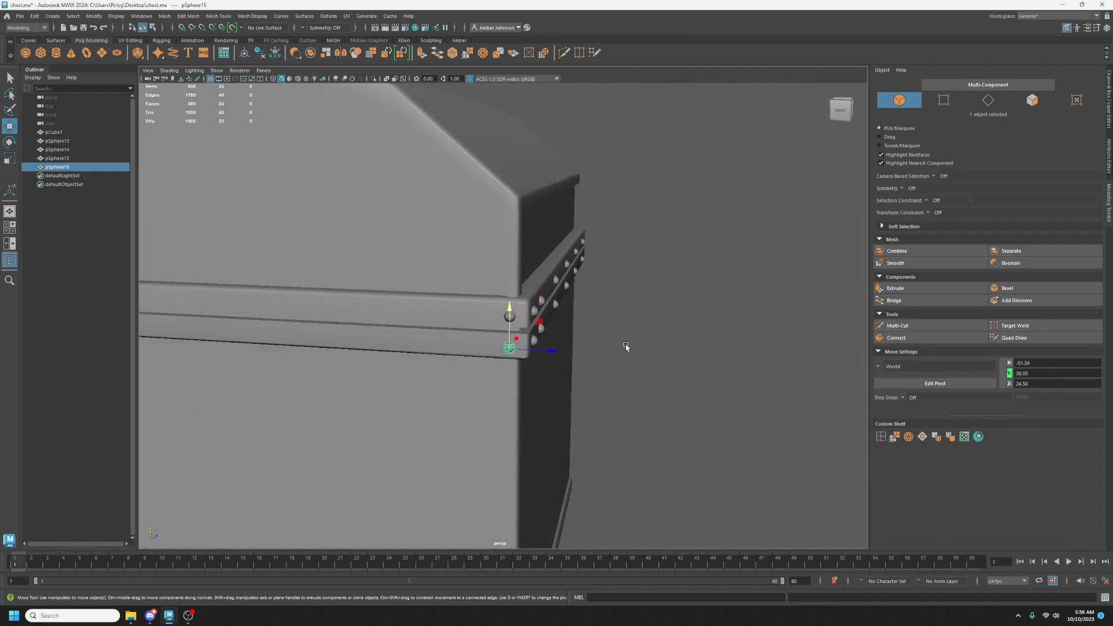
pyautogui.moveTo(582, 342)
pyautogui.keyDown('alt'); pyautogui.mouseDown()
pyautogui.moveTo(588, 324)
pyautogui.moveTo(581, 333)
pyautogui.mouseUp(); pyautogui.keyUp('alt')
pyautogui.moveTo(510, 307); pyautogui.dragTo(510, 305)
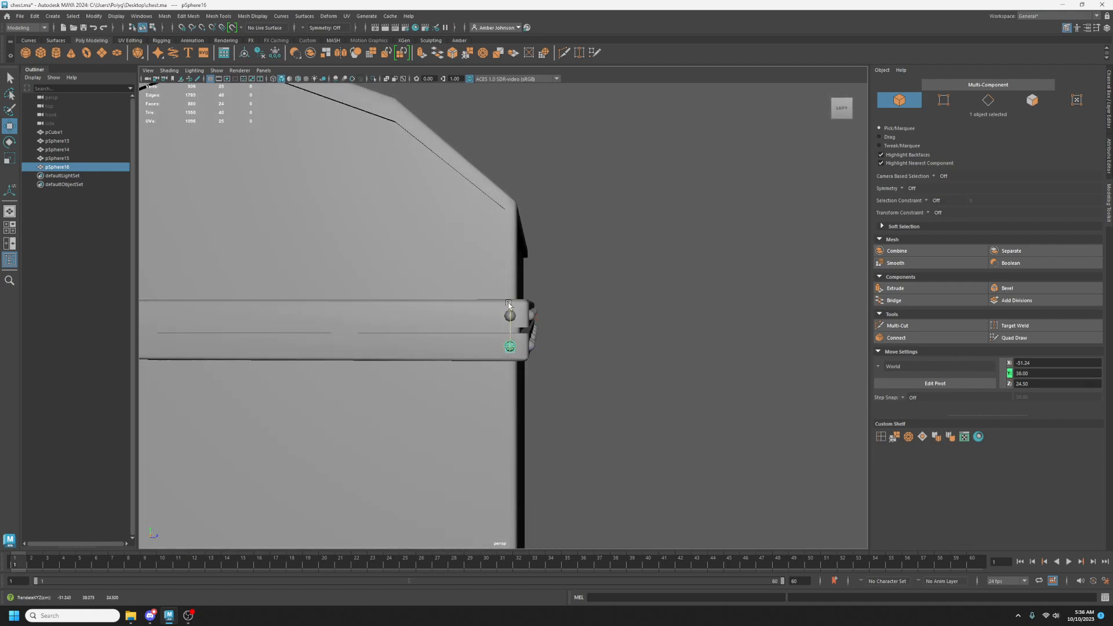
pyautogui.hotkey('ctrl', 'z')
pyautogui.keyDown('alt'); pyautogui.moveTo(652, 343); pyautogui.dragTo(592, 347); pyautogui.keyUp('alt')
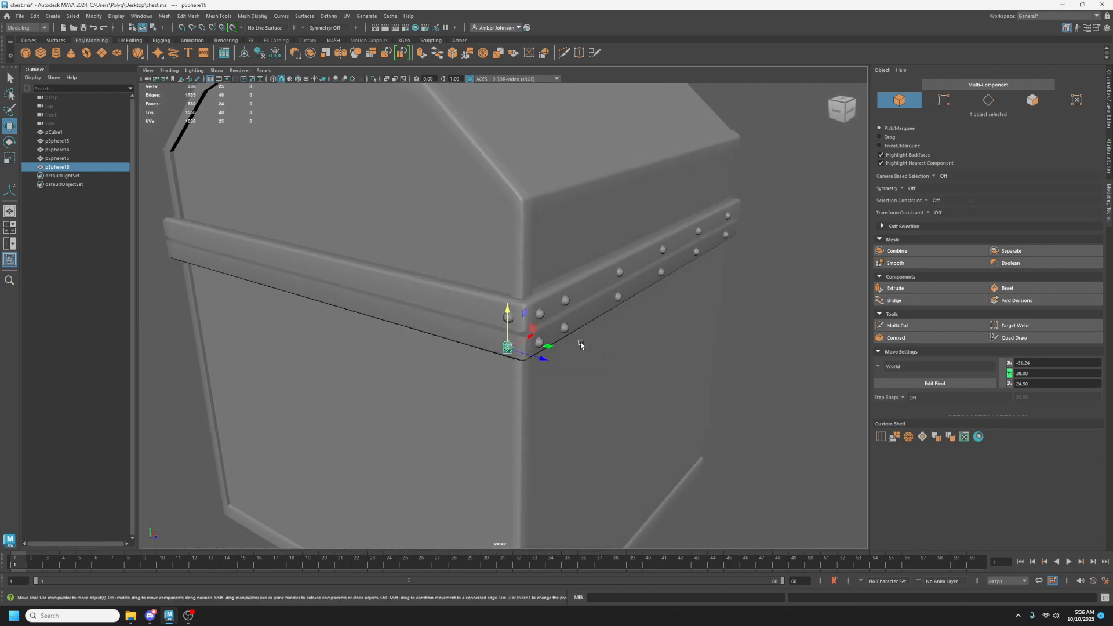
pyautogui.keyDown('alt'); pyautogui.moveTo(494, 333); pyautogui.dragTo(552, 326); pyautogui.keyUp('alt')
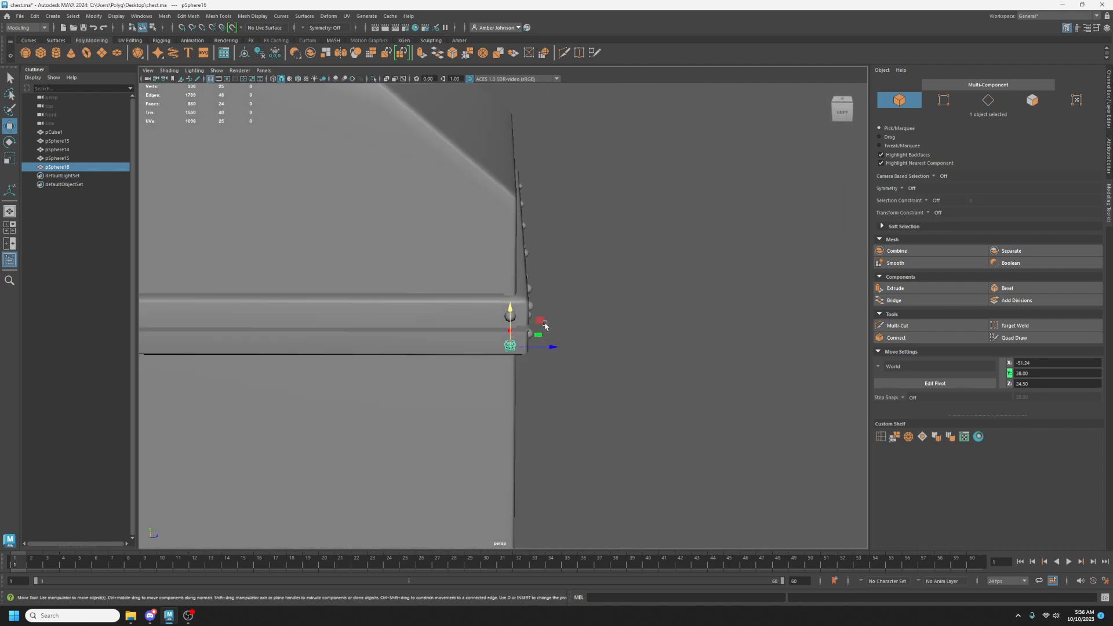
# Select both front-corner side rivets, duplicate them and set the copies' Z position to -24.5 near the back corner.
pyautogui.keyDown('shift'); pyautogui.click(506, 318); pyautogui.keyUp('shift')
pyautogui.scroll(-5, 560, 338)
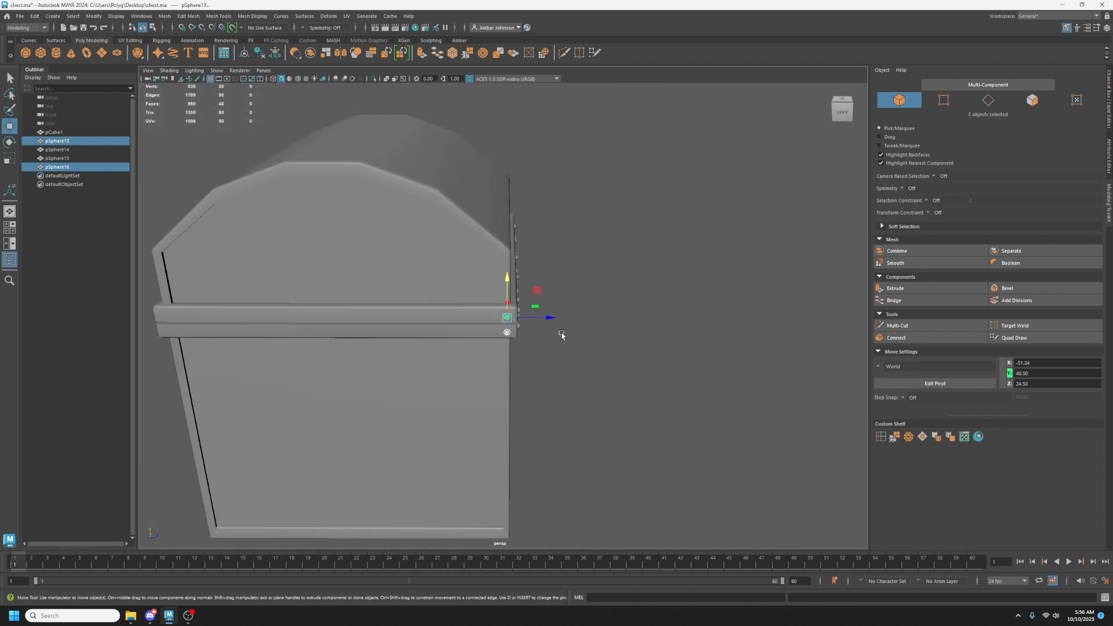
pyautogui.keyDown('alt'); pyautogui.moveTo(463, 337); pyautogui.dragTo(574, 338, button='middle'); pyautogui.keyUp('alt')
pyautogui.hotkey('ctrl', 'd')
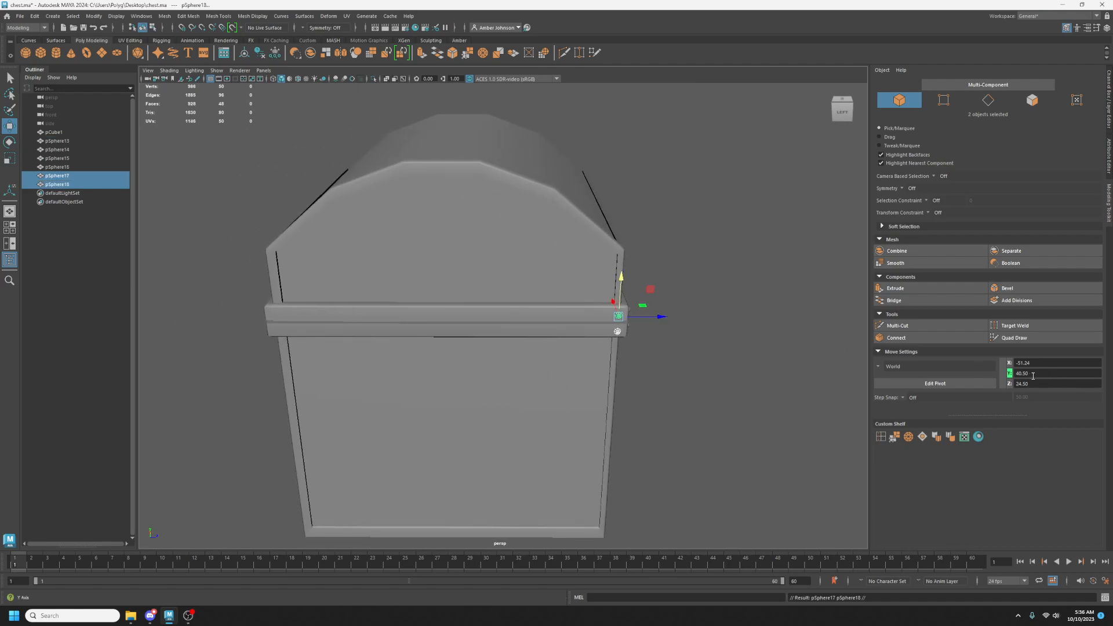
pyautogui.click(1015, 384)
pyautogui.write('-')
pyautogui.press('Return')
pyautogui.keyDown('alt'); pyautogui.moveTo(644, 241); pyautogui.dragTo(457, 242); pyautogui.keyUp('alt')
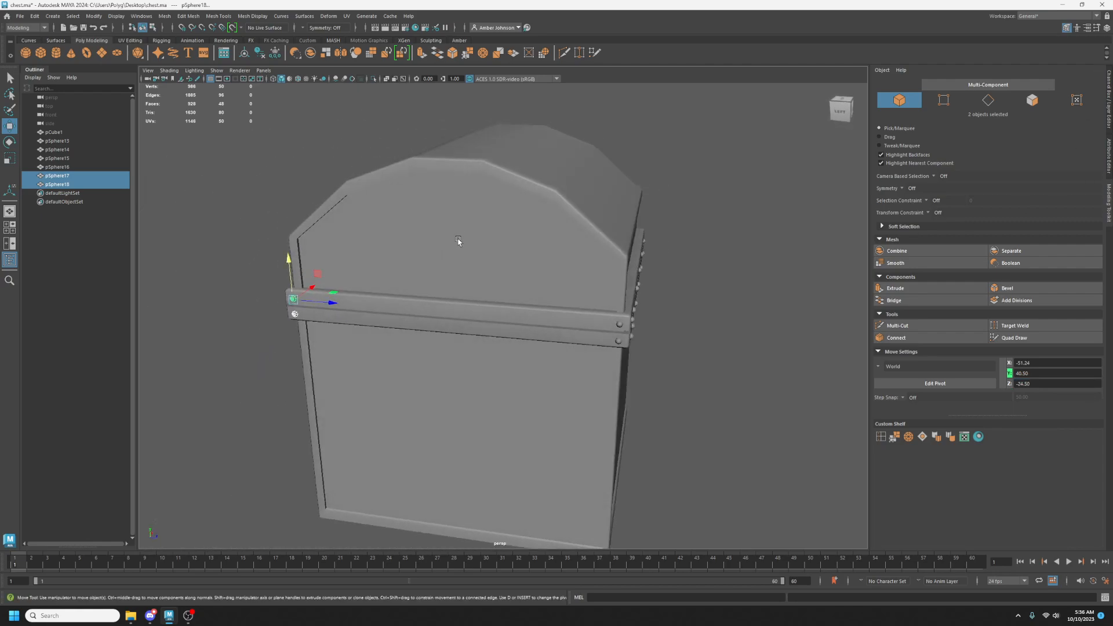
# Duplicate the back-corner rivet pair and place the copy at the middle of the side trim, at Z 0.
pyautogui.hotkey('ctrl', 'd')
pyautogui.moveTo(332, 302); pyautogui.dragTo(470, 313)
pyautogui.click(1041, 383)
pyautogui.write('0')
pyautogui.press('Return')
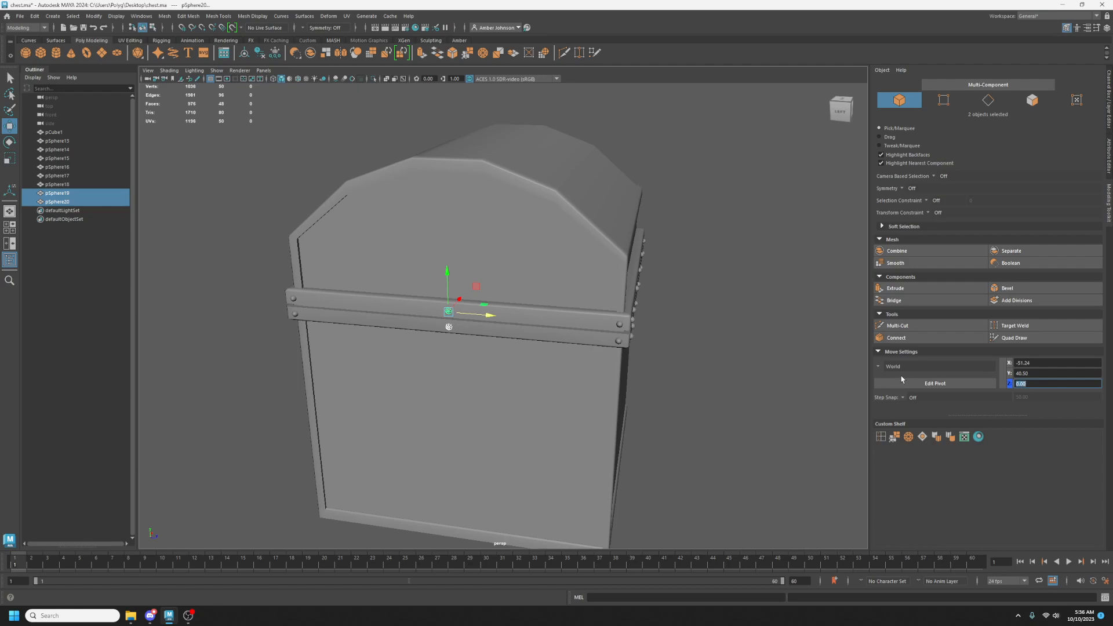
pyautogui.keyDown('alt'); pyautogui.moveTo(508, 393); pyautogui.dragTo(558, 394); pyautogui.keyUp('alt')
# Duplicate the middle rivet pair and place the copy toward the front of the side trim at Z 10.
pyautogui.hotkey('ctrl', 'd')
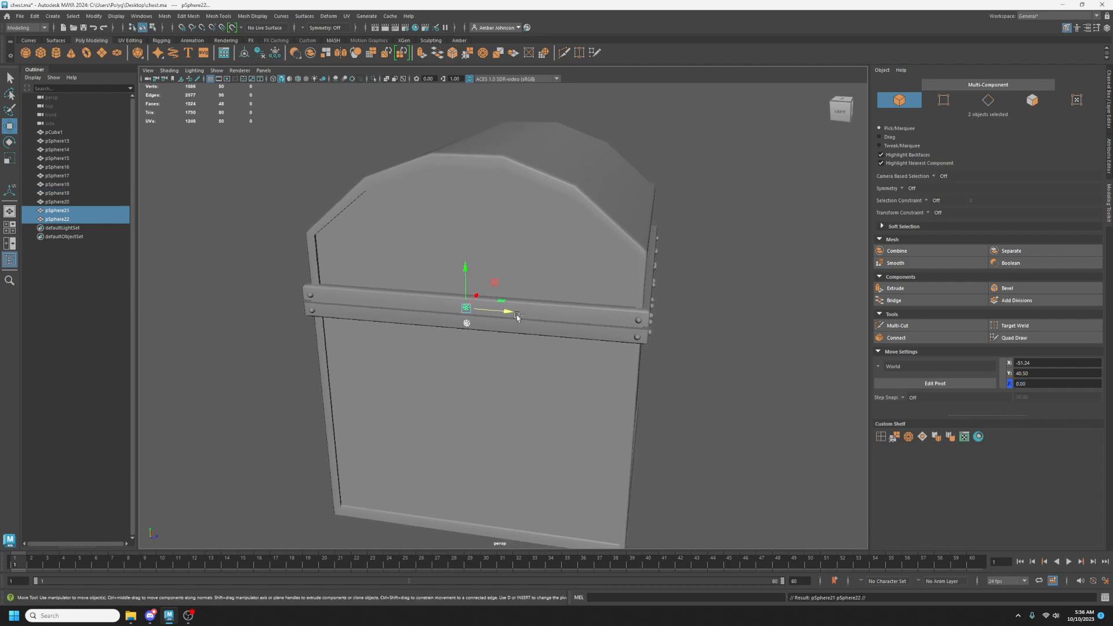
pyautogui.moveTo(518, 317); pyautogui.dragTo(558, 321)
pyautogui.click(1041, 385)
pyautogui.write('10')
pyautogui.press('Return')
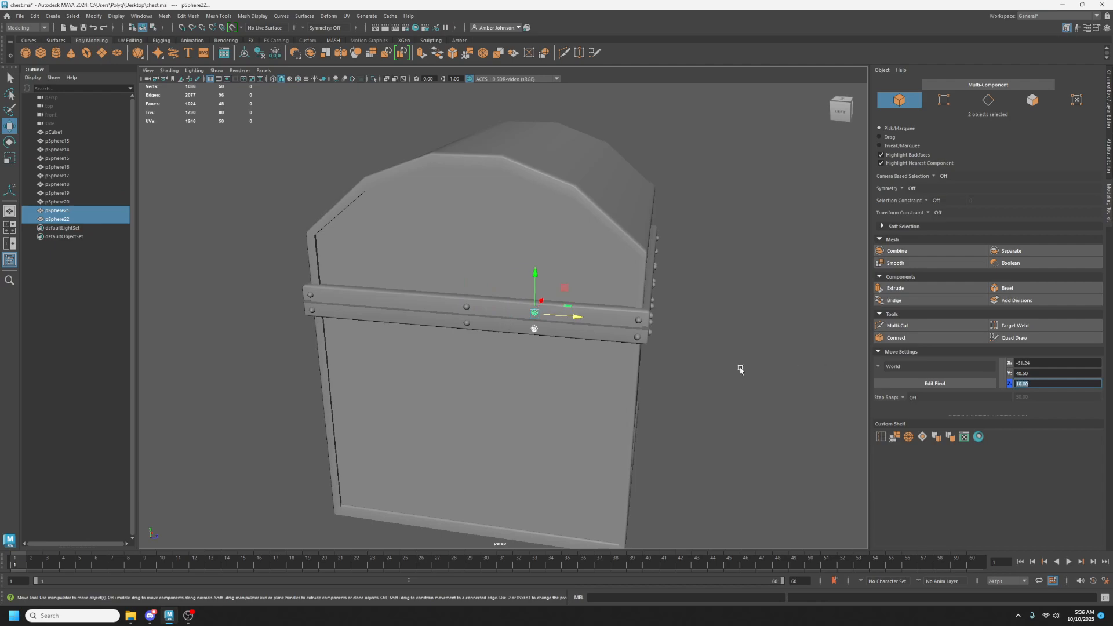
pyautogui.keyDown('alt'); pyautogui.moveTo(620, 398); pyautogui.dragTo(604, 401, button='middle'); pyautogui.keyUp('alt')
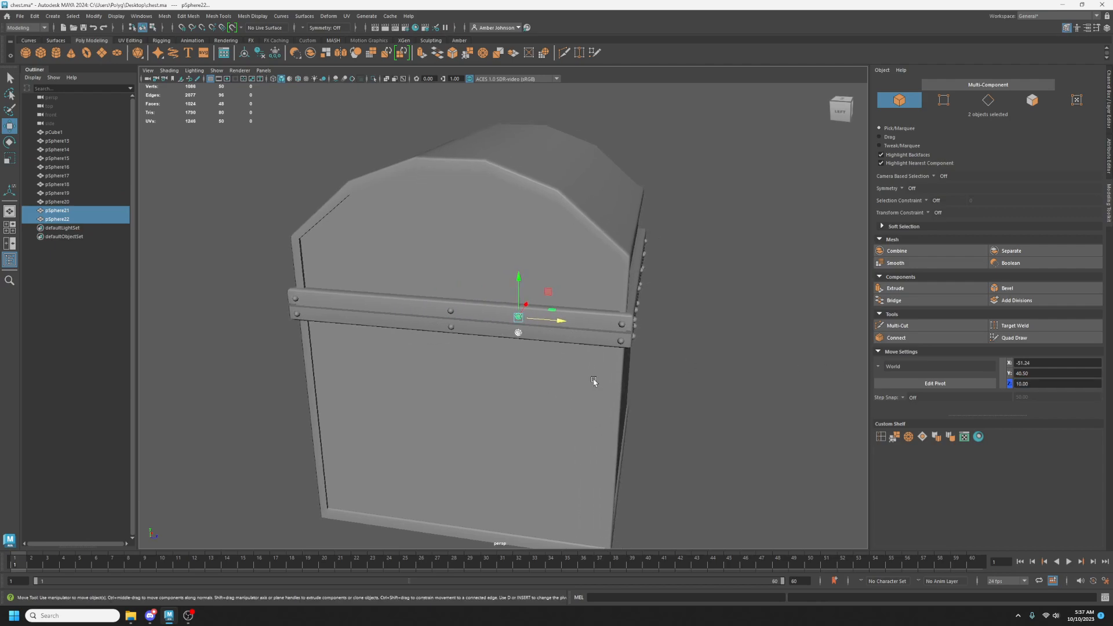
# Duplicate the Z 10 rivet pair and place the copy at Z 20 along the side trim.
pyautogui.keyDown('shift'); pyautogui.moveTo(587, 322); pyautogui.dragTo(646, 324); pyautogui.keyUp('shift')
pyautogui.doubleClick(1037, 385)
pyautogui.write('20')
pyautogui.press('Return')
pyautogui.keyDown('alt'); pyautogui.moveTo(581, 406); pyautogui.dragTo(611, 419); pyautogui.keyUp('alt')
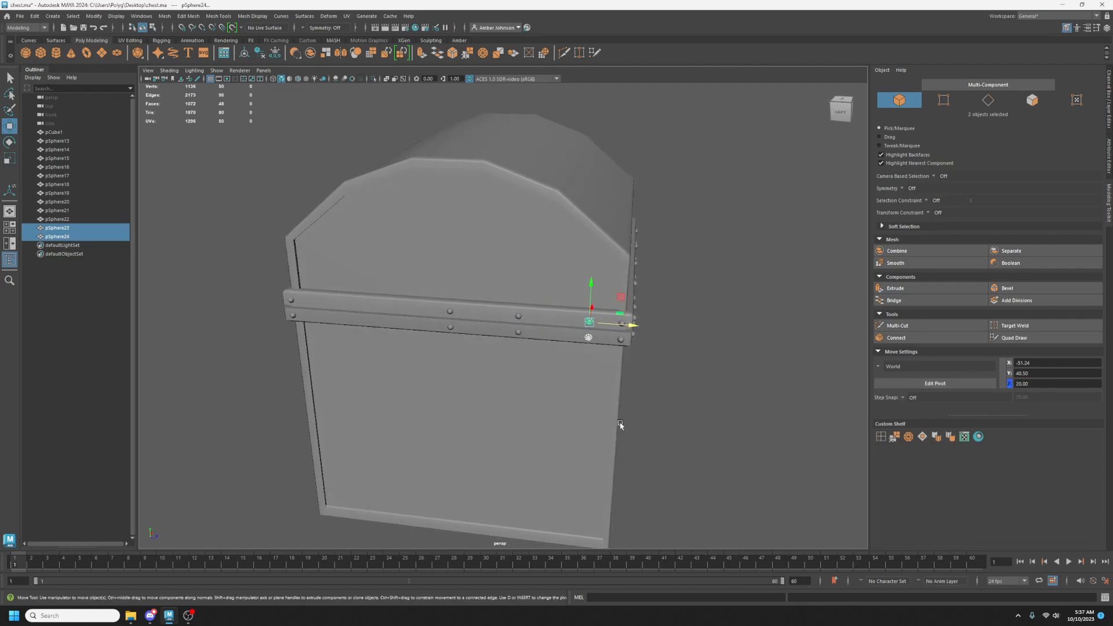
# Duplicate the Z 20 rivet pair and place the copy on the back half of the side trim at Z -10.
pyautogui.hotkey('ctrl', 'd')
pyautogui.moveTo(629, 323); pyautogui.dragTo(453, 329)
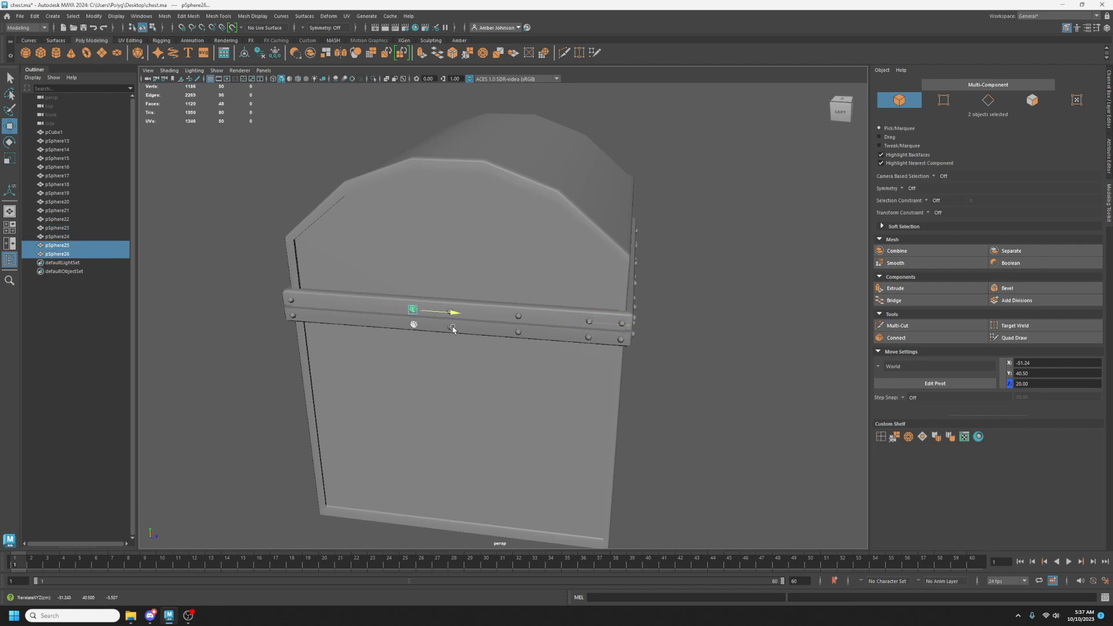
pyautogui.write('-10')
pyautogui.press('Return')
pyautogui.keyDown('alt'); pyautogui.moveTo(482, 410); pyautogui.dragTo(522, 410, button='middle'); pyautogui.keyUp('alt')
# Duplicate the Z -10 rivet pair and set the copy's Z position to -20.
pyautogui.hotkey('ctrl', 'd')
pyautogui.write('-20')
pyautogui.press('Return')
pyautogui.keyDown('alt'); pyautogui.moveTo(695, 362); pyautogui.dragTo(613, 372, button='right'); pyautogui.keyUp('alt')
pyautogui.keyDown('alt'); pyautogui.moveTo(613, 373); pyautogui.dragTo(719, 313); pyautogui.keyUp('alt')
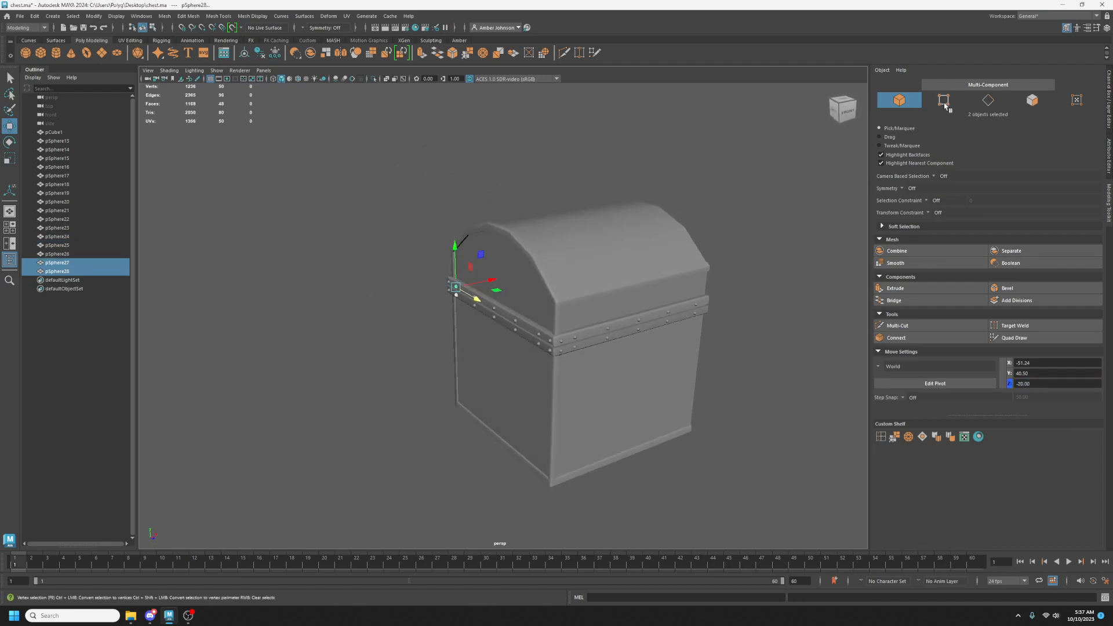
pyautogui.click(775, 200)
pyautogui.click(588, 286)
pyautogui.keyDown('alt'); pyautogui.moveTo(771, 313); pyautogui.dragTo(696, 307); pyautogui.keyUp('alt')
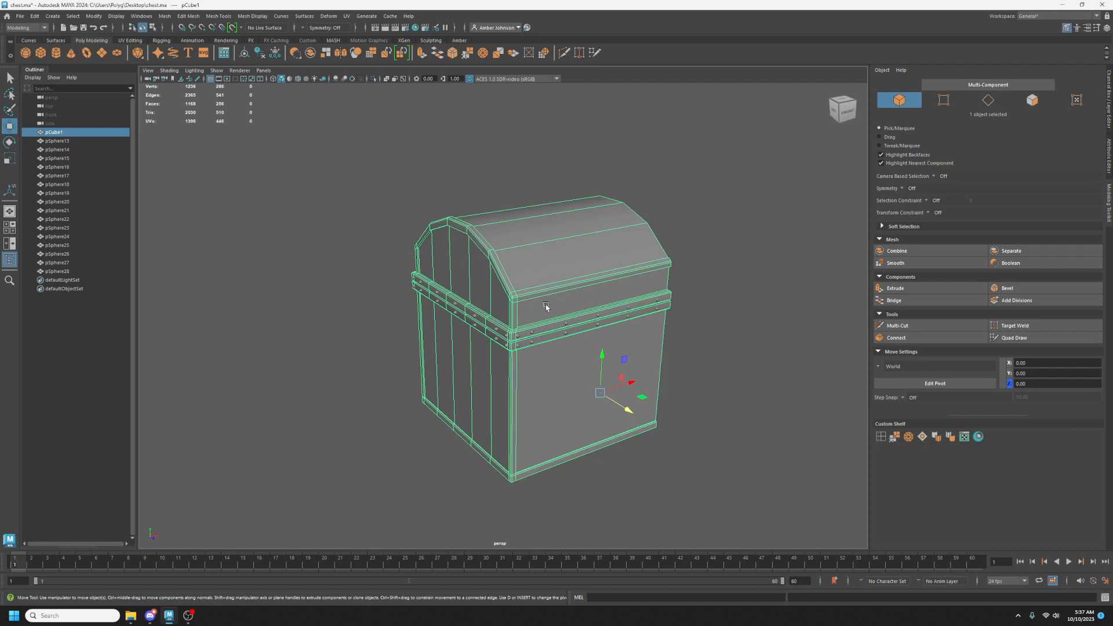
pyautogui.keyDown('alt'); pyautogui.moveTo(481, 410); pyautogui.dragTo(450, 408); pyautogui.keyUp('alt')
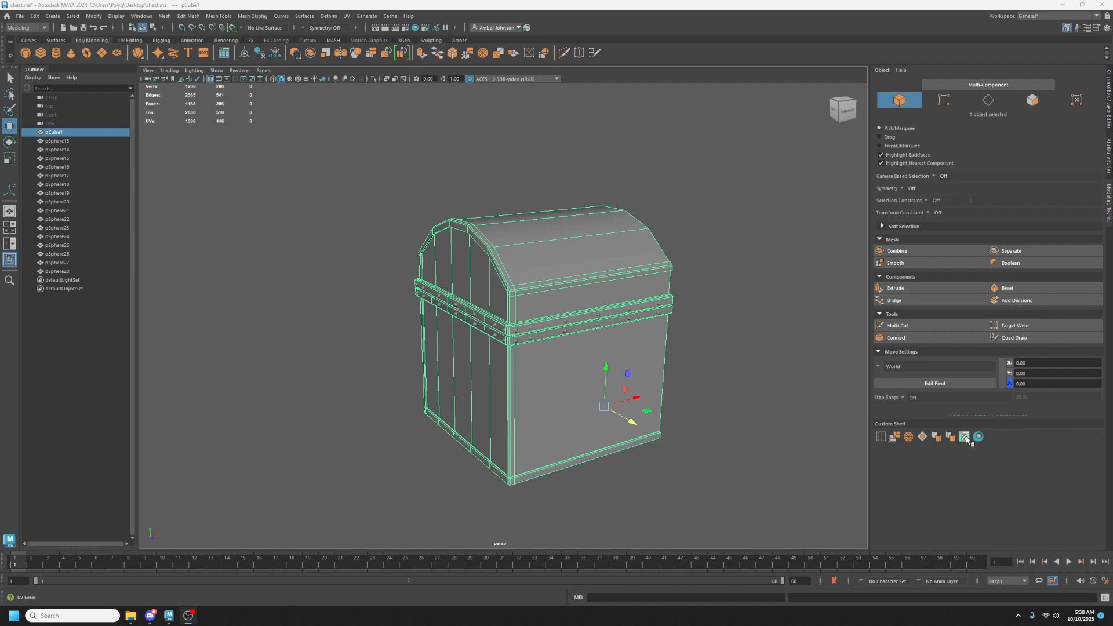
# Combine all the rivet objects into one mesh and delete the construction history of the mesh and leftover groups.
pyautogui.click(71, 142)
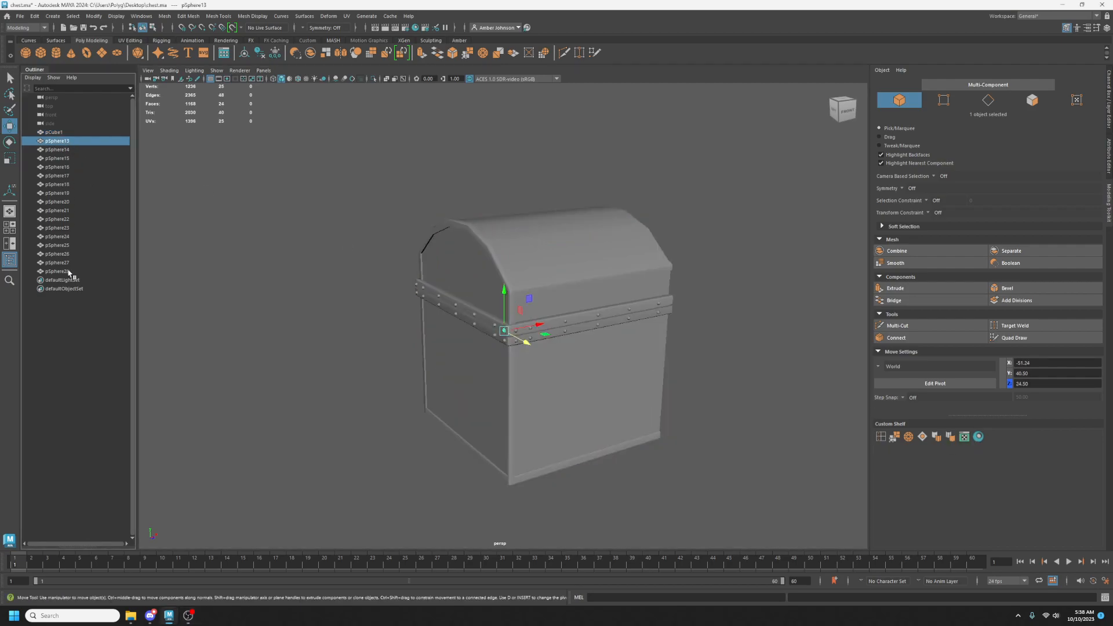
pyautogui.keyDown('shift'); pyautogui.click(68, 273); pyautogui.keyUp('shift')
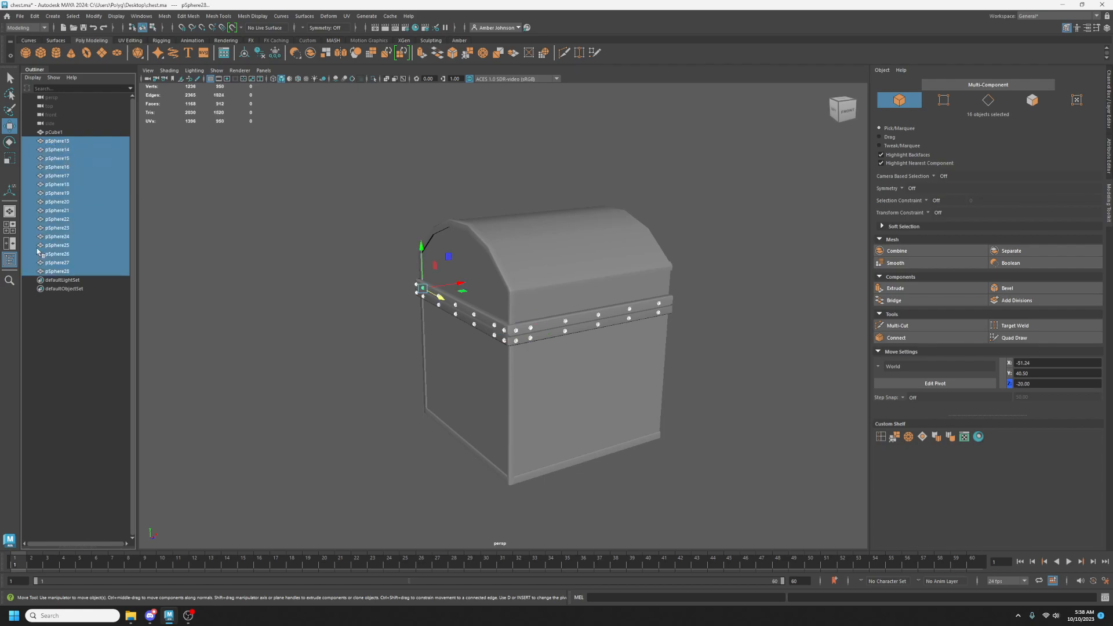
pyautogui.click(925, 251)
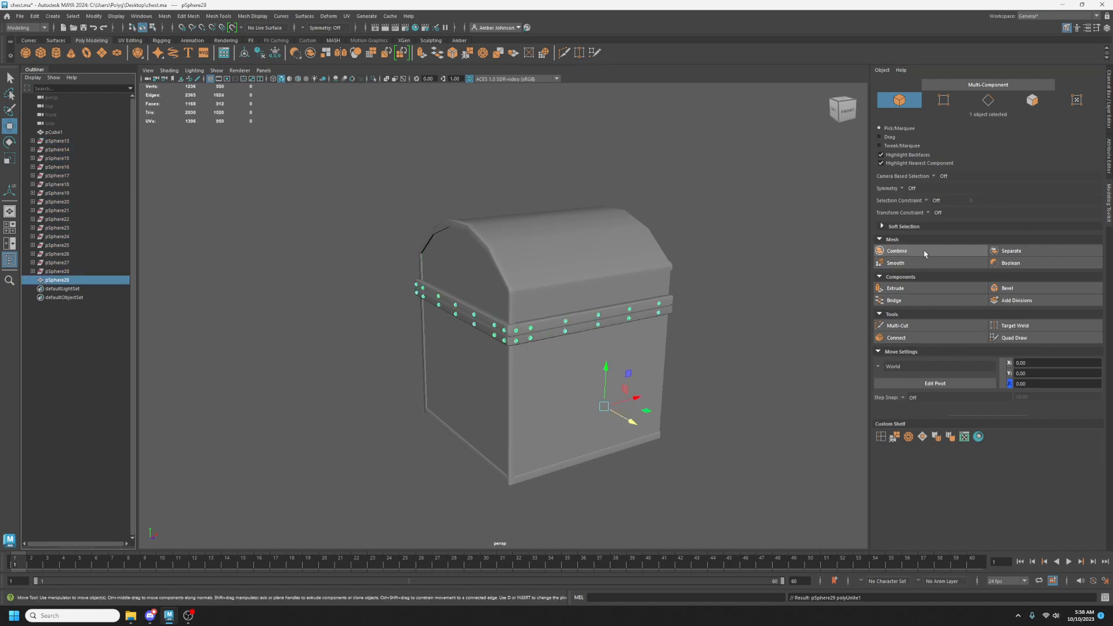
pyautogui.keyDown('shift'); pyautogui.click(73, 142); pyautogui.keyUp('shift')
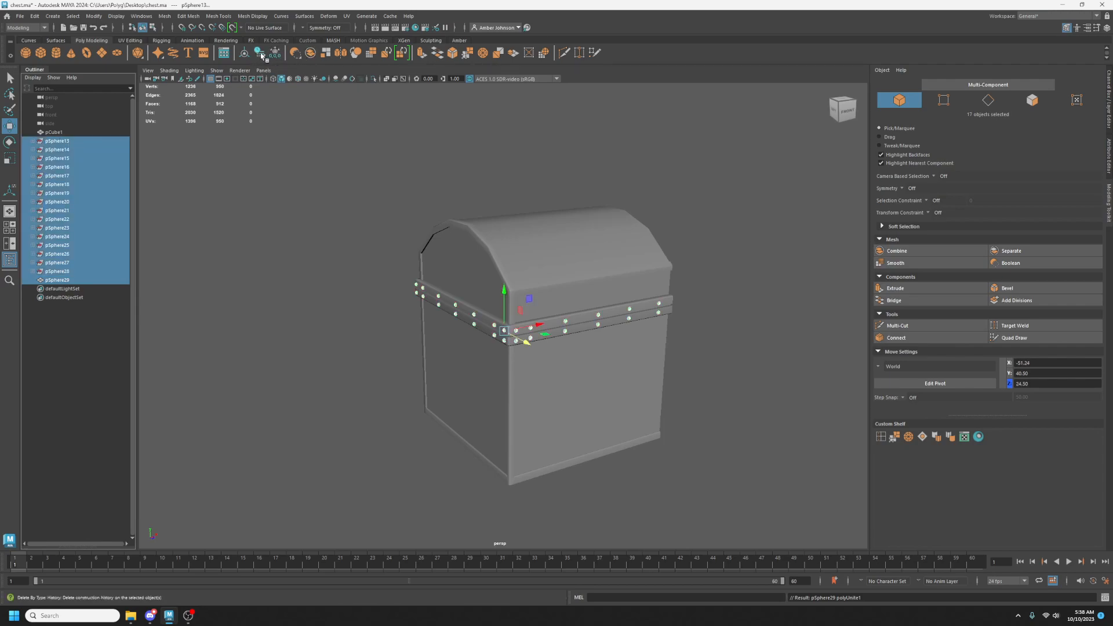
pyautogui.click(259, 54)
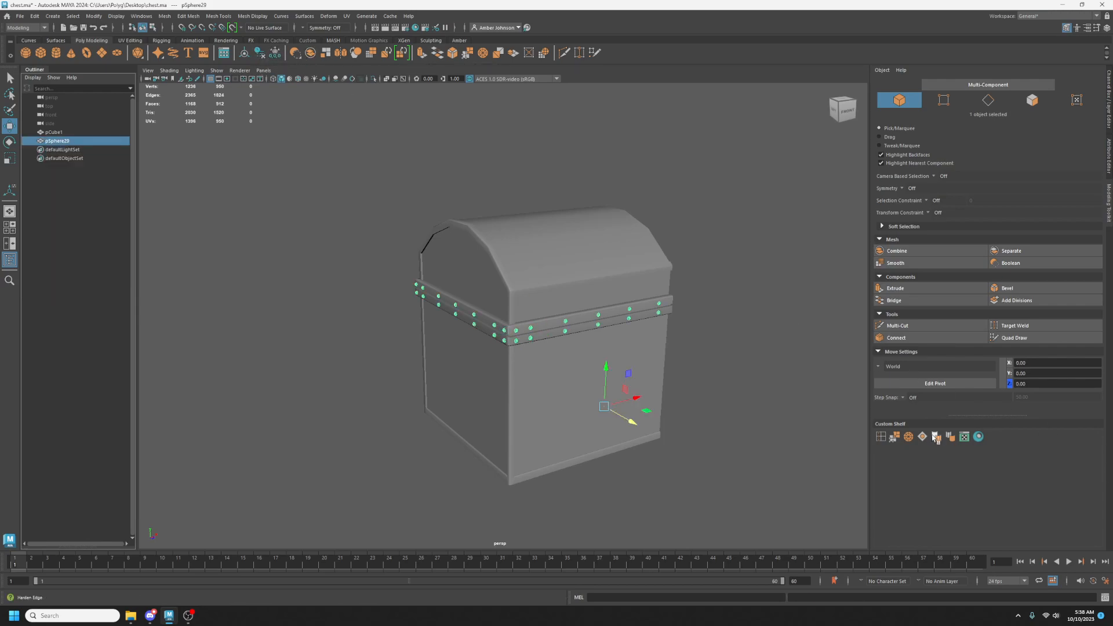
# Open the UV Editor, move all the rivets' UV faces into the diagonally adjacent tile outside 0–1, and turn off the checker map.
pyautogui.click(964, 437)
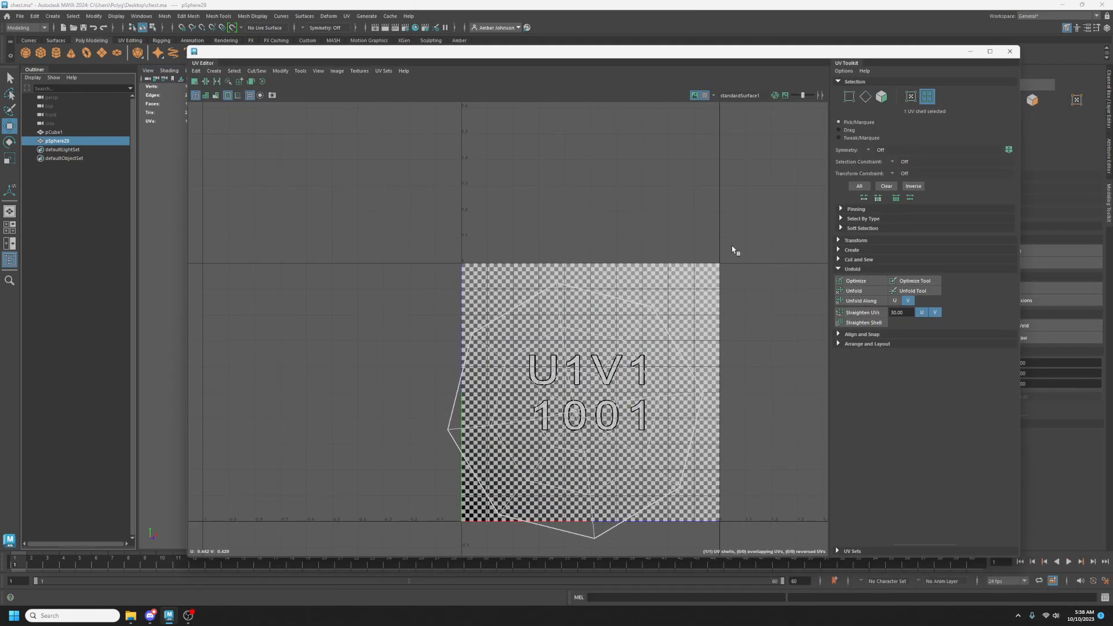
pyautogui.scroll(-2, 661, 346)
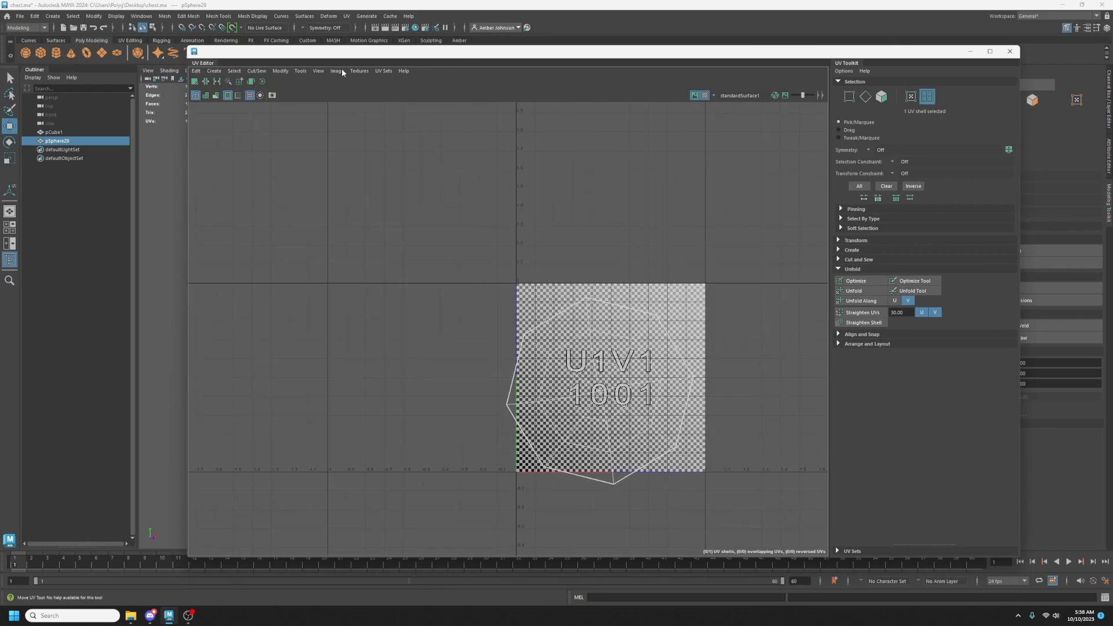
pyautogui.moveTo(307, 56); pyautogui.dragTo(469, 60)
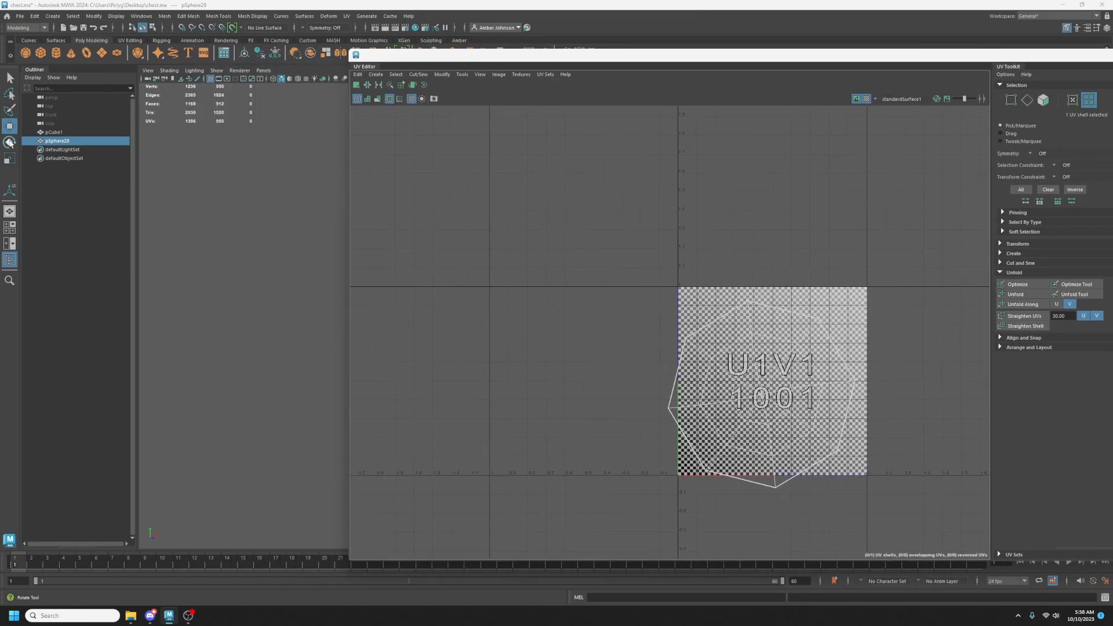
pyautogui.click(1043, 101)
pyautogui.moveTo(922, 254); pyautogui.dragTo(628, 501)
pyautogui.moveTo(767, 394); pyautogui.dragTo(962, 200)
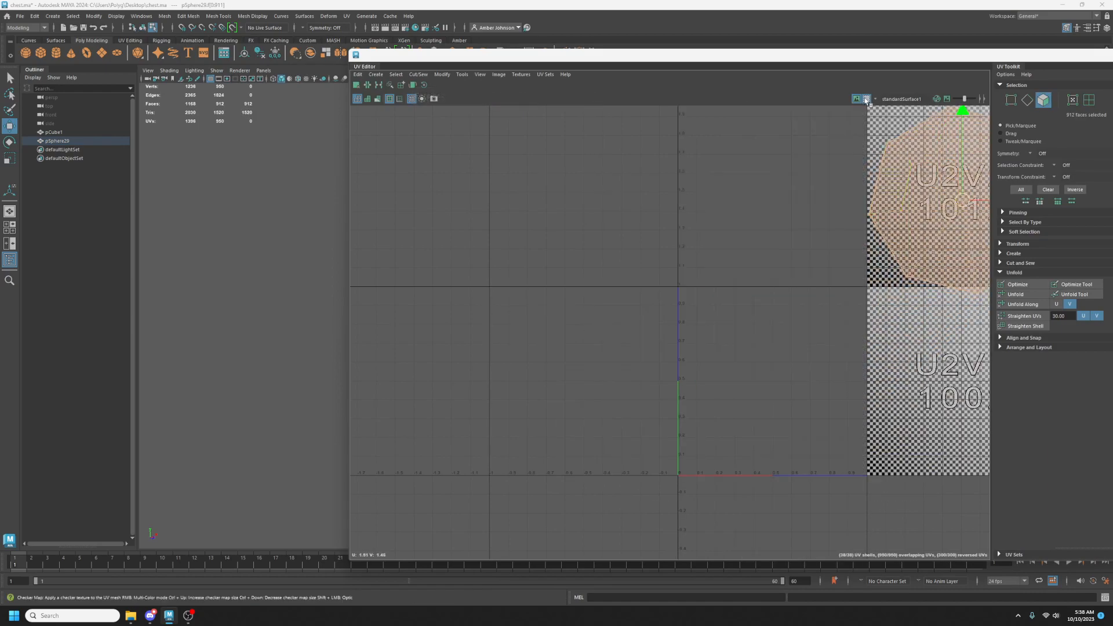
pyautogui.click(866, 99)
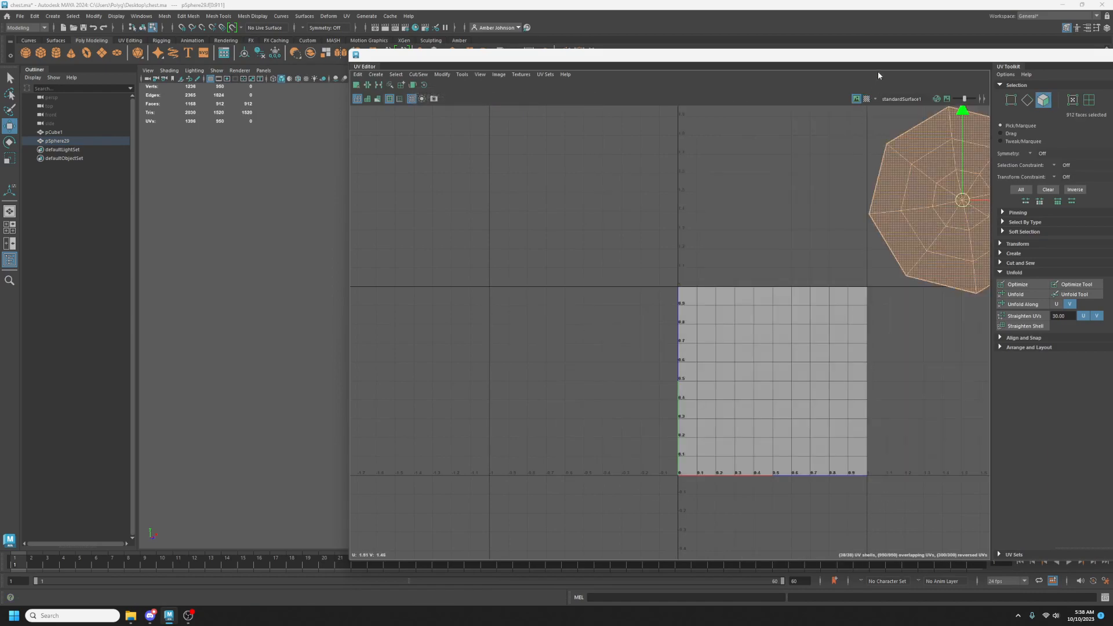
# Try to optimize the stacked rivet UVs, undo it and check the selected rivet faces on the chest.
pyautogui.click(1027, 285)
pyautogui.click(1027, 285)
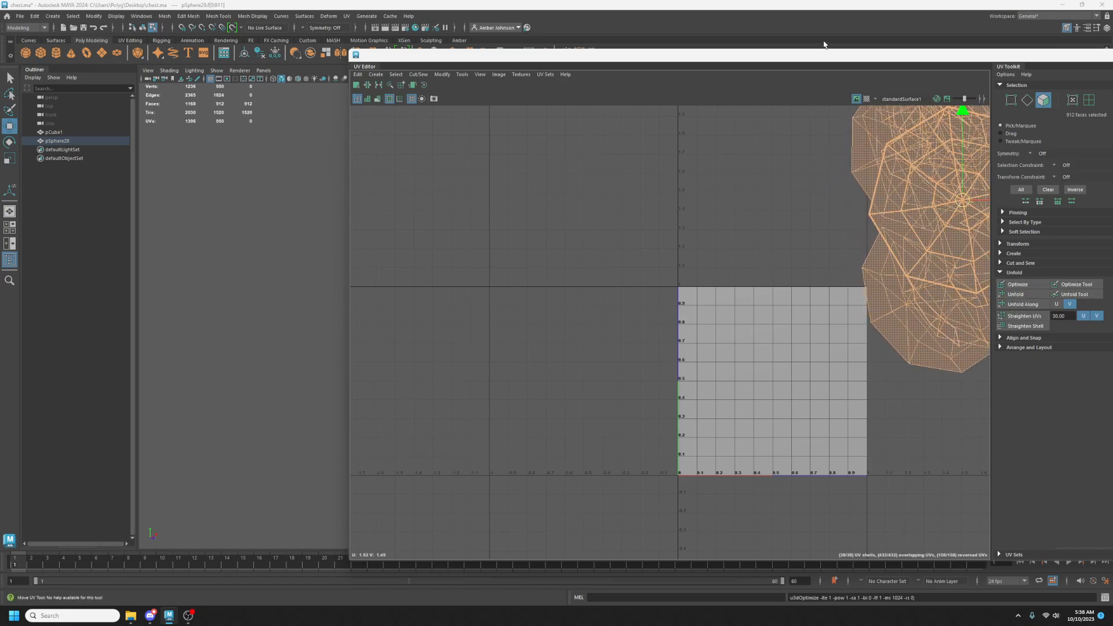
pyautogui.moveTo(829, 57); pyautogui.dragTo(450, 51)
pyautogui.scroll(-3, 482, 250)
pyautogui.keyDown('alt'); pyautogui.moveTo(520, 318); pyautogui.dragTo(452, 375, button='middle'); pyautogui.keyUp('alt')
pyautogui.click(691, 281)
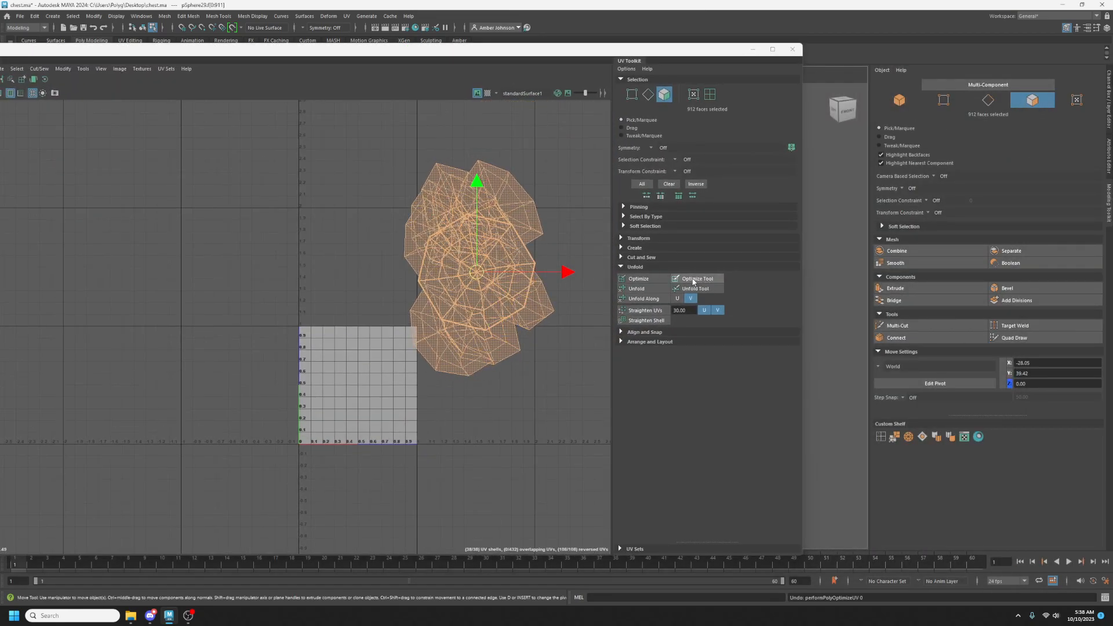
pyautogui.moveTo(455, 52); pyautogui.dragTo(1112, 156)
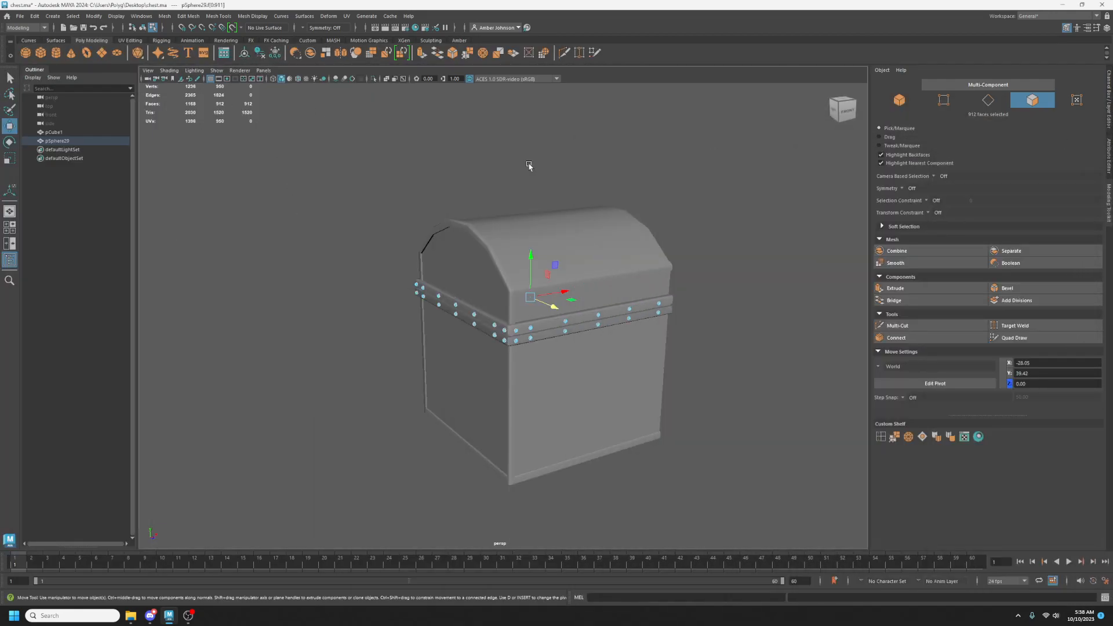
pyautogui.moveTo(1112, 77); pyautogui.dragTo(317, 74)
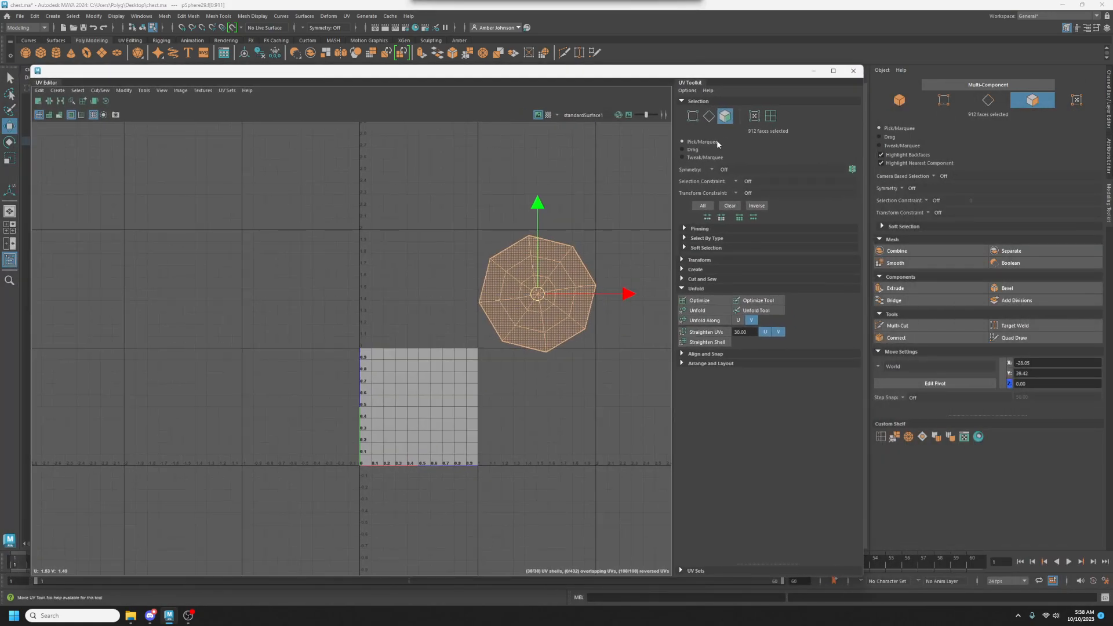
# Try to unfold and optimize the rivet UVs, and pull one UV shell away from the stack.
pyautogui.click(712, 313)
pyautogui.click(714, 301)
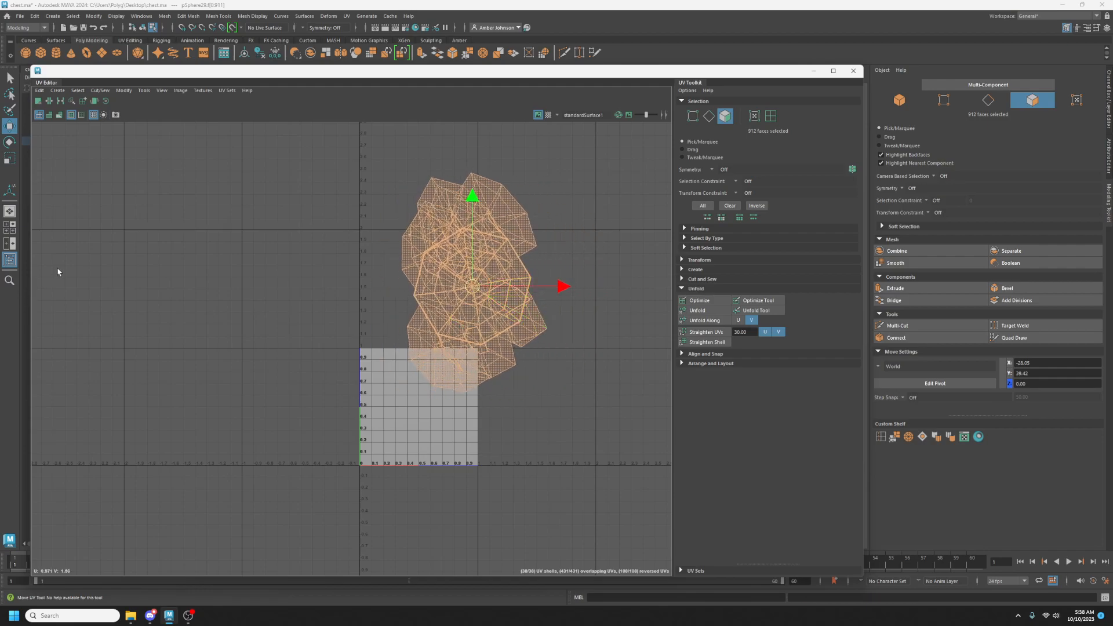
pyautogui.click(525, 226)
pyautogui.click(771, 115)
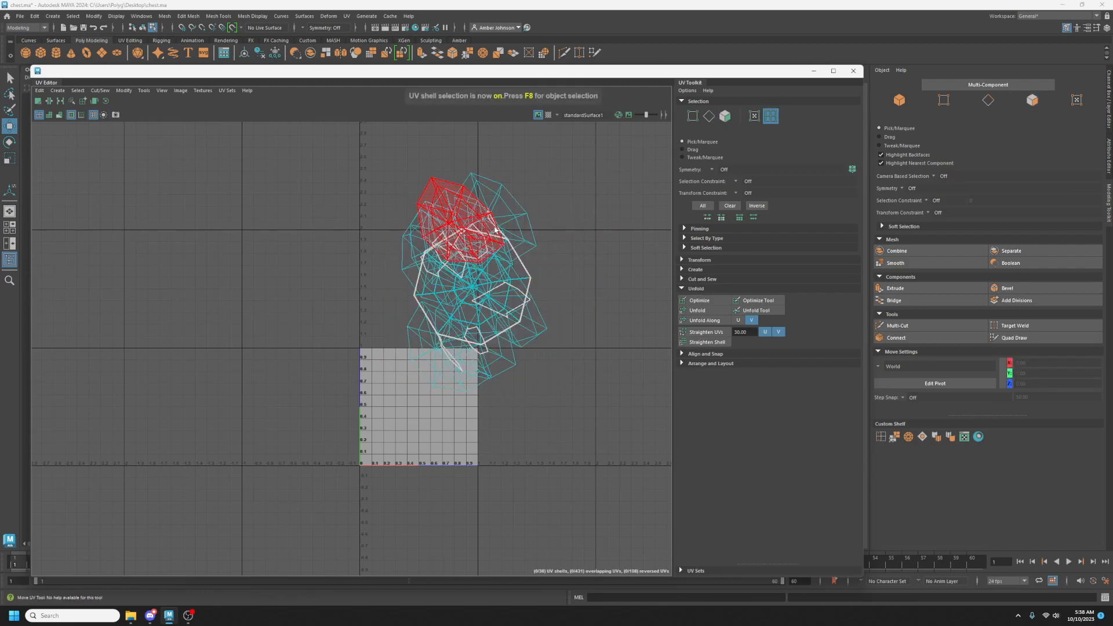
pyautogui.click(493, 229)
pyautogui.moveTo(463, 224); pyautogui.dragTo(309, 249)
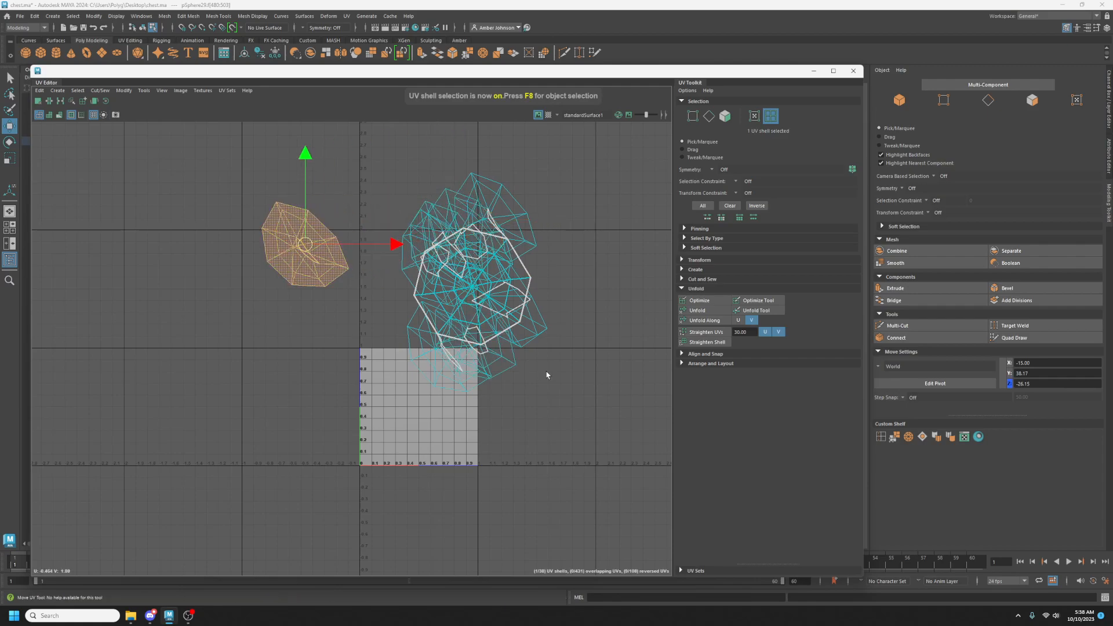
# Undo the shell move and the UV unfolding and optimizing, and move the UV Editor aside to reveal the chest.
pyautogui.hotkey('ctrl', 'z')
pyautogui.hotkey('ctrl', 'z')
pyautogui.hotkey('ctrl', 'z')
pyautogui.hotkey('ctrl', 'z')
pyautogui.moveTo(485, 79); pyautogui.dragTo(1110, 136)
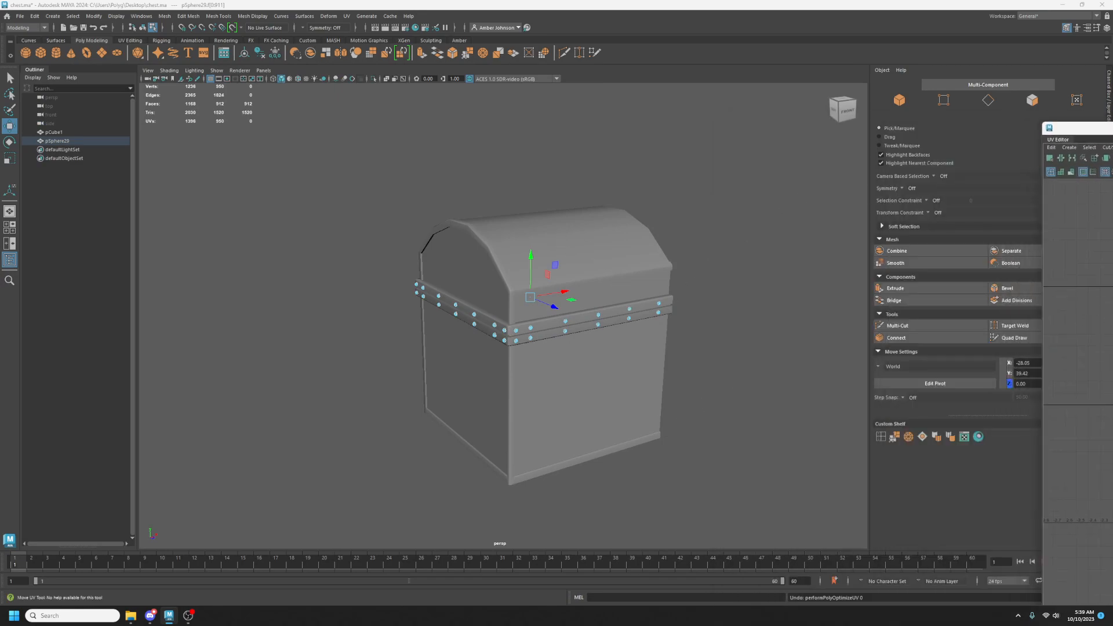
# Select the faces of the rivets on the chest's back and move their UV shells away from the rest, to negative U.
pyautogui.keyDown('alt'); pyautogui.moveTo(665, 292); pyautogui.dragTo(426, 293); pyautogui.keyUp('alt')
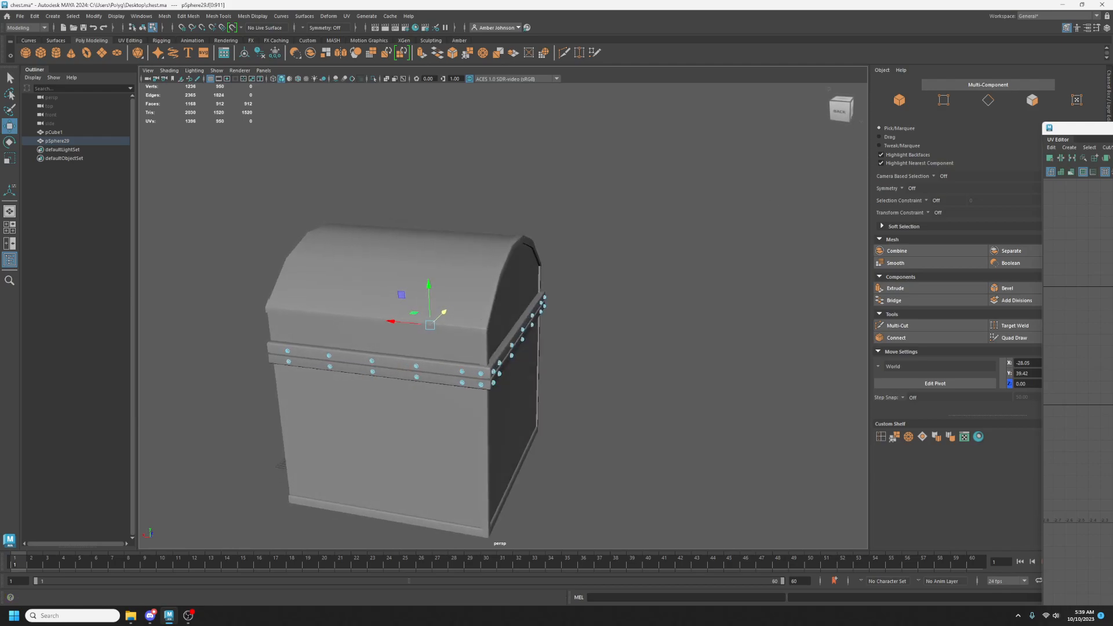
pyautogui.moveTo(1112, 127); pyautogui.dragTo(881, 90)
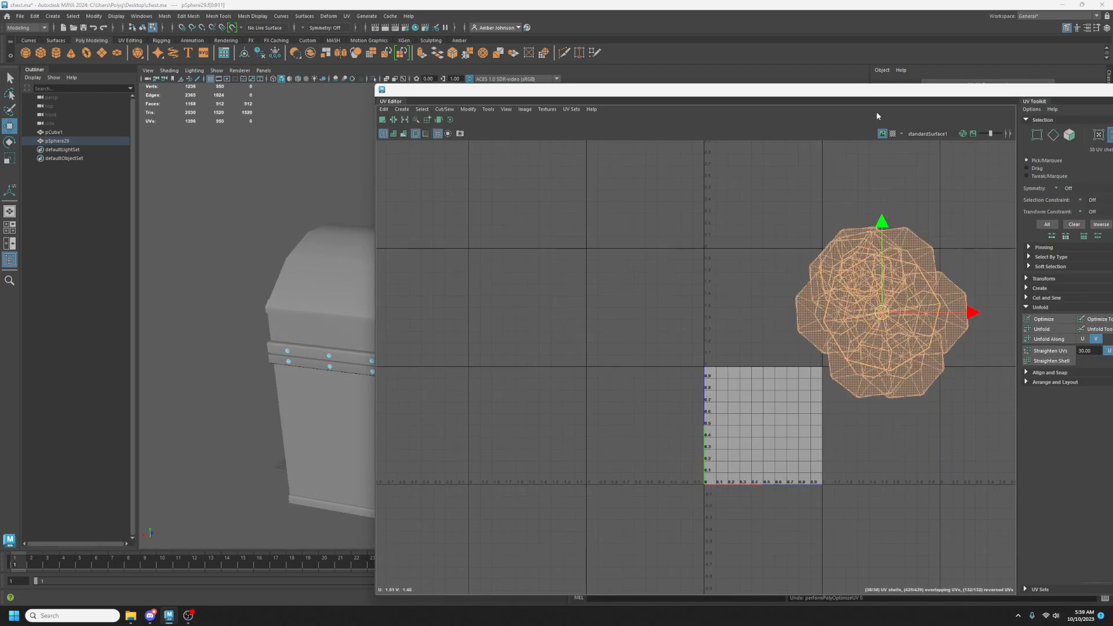
pyautogui.moveTo(1059, 90); pyautogui.dragTo(1112, 55)
pyautogui.moveTo(242, 315); pyautogui.dragTo(482, 422)
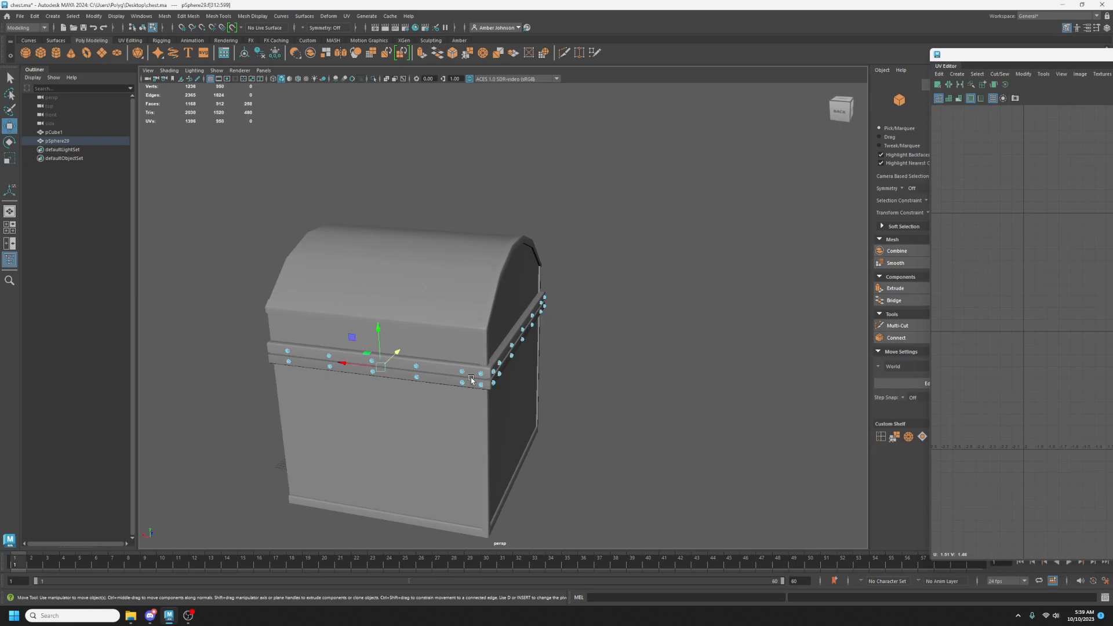
pyautogui.scroll(10, 482, 421)
pyautogui.keyDown('alt'); pyautogui.moveTo(495, 293); pyautogui.dragTo(355, 317); pyautogui.keyUp('alt')
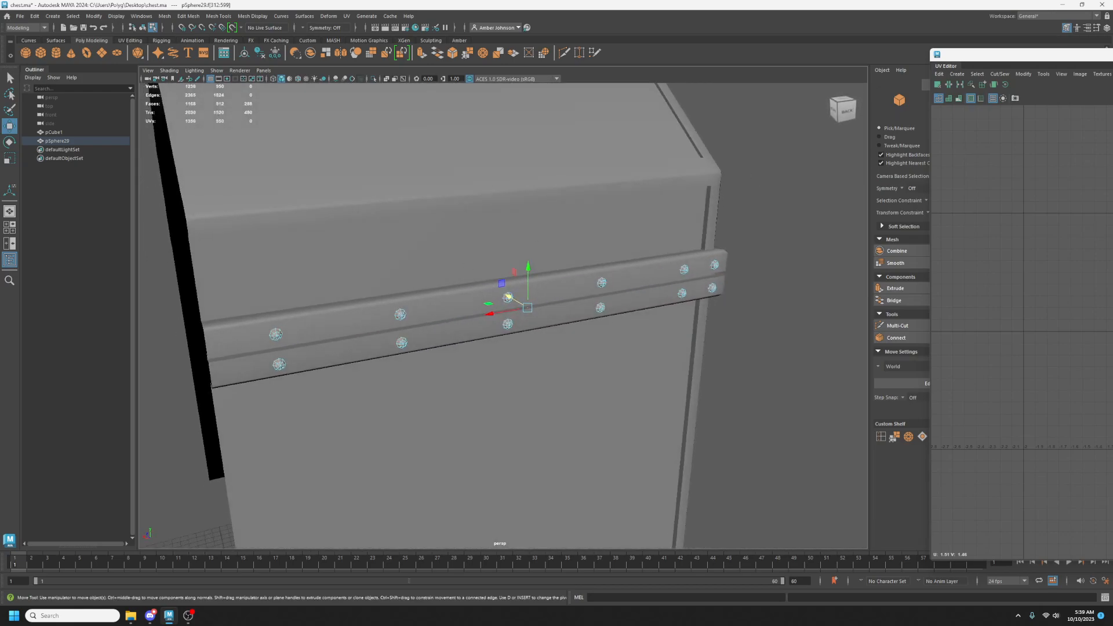
pyautogui.moveTo(1089, 61); pyautogui.dragTo(345, 76)
pyautogui.moveTo(782, 298); pyautogui.dragTo(535, 298)
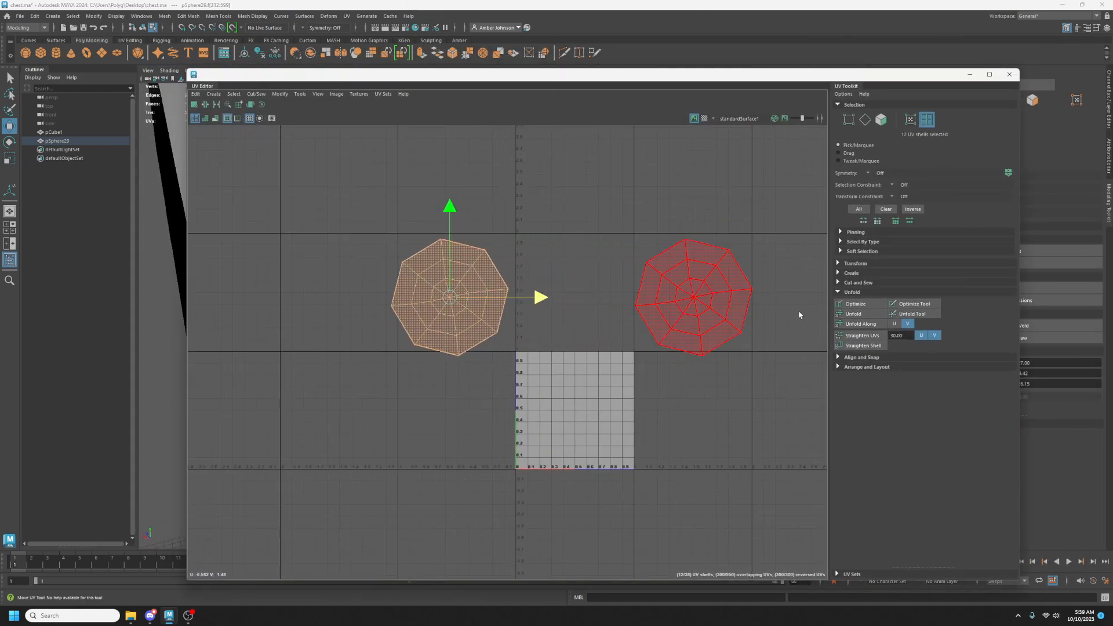
# Flip the separated back-rivet UV shells along V and unfold them.
pyautogui.click(848, 264)
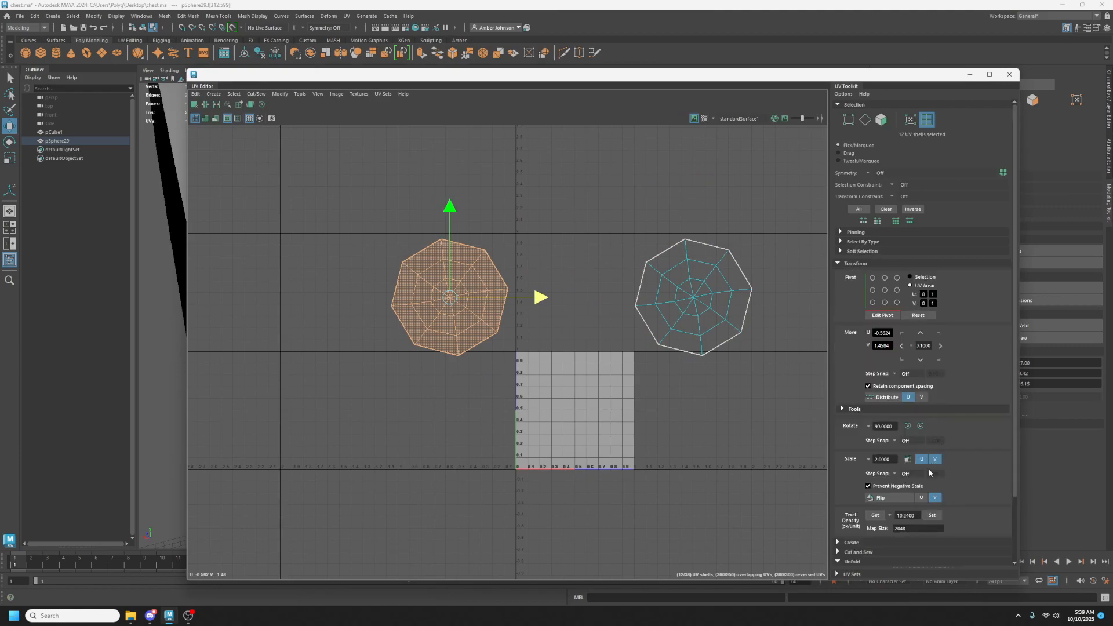
pyautogui.click(891, 497)
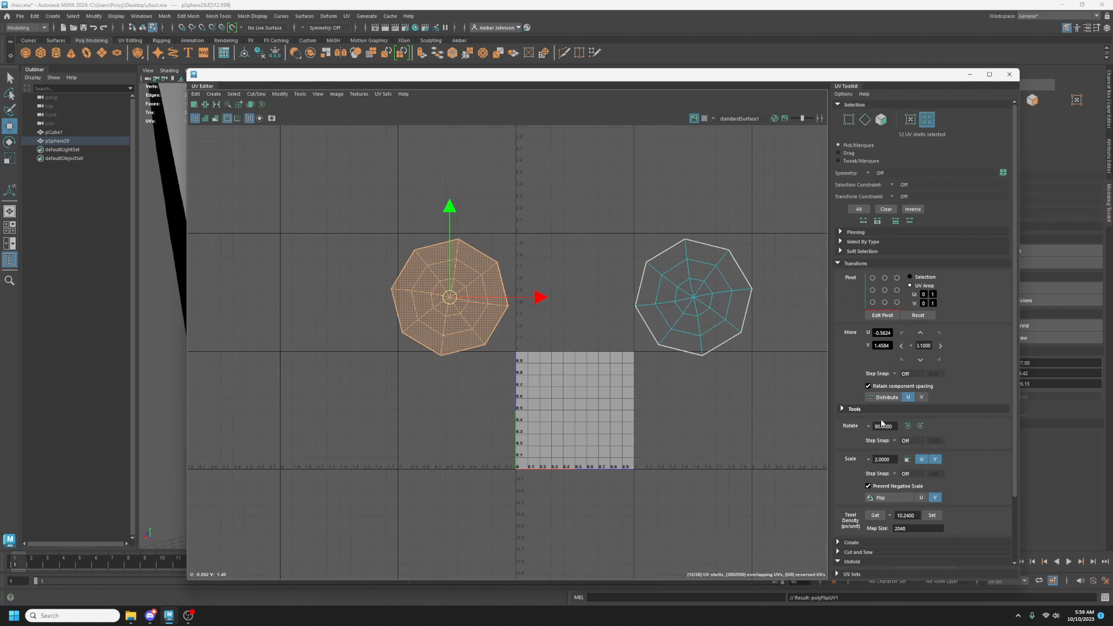
pyautogui.scroll(-3, 898, 469)
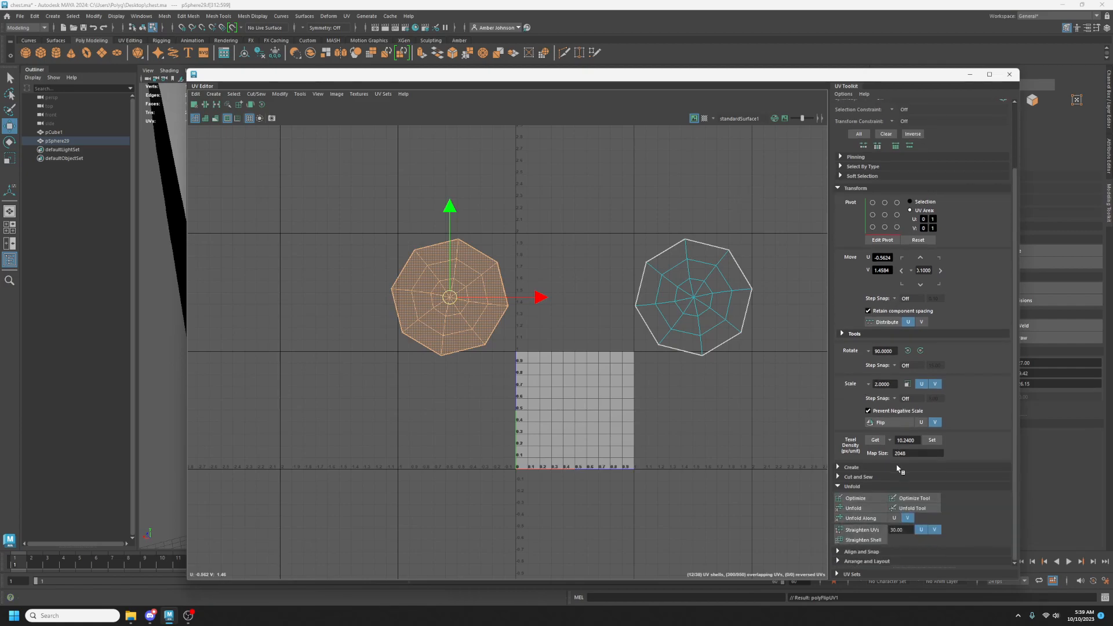
pyautogui.click(857, 508)
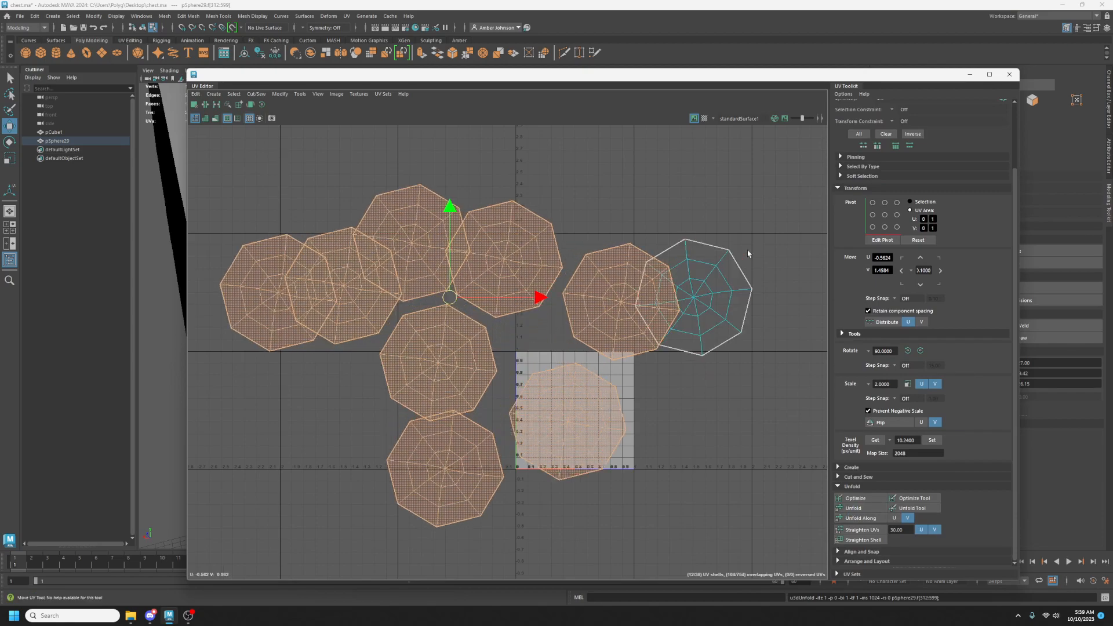
# Select the remaining stacked rivet UV shells and unfold them.
pyautogui.click(731, 273)
pyautogui.click(864, 511)
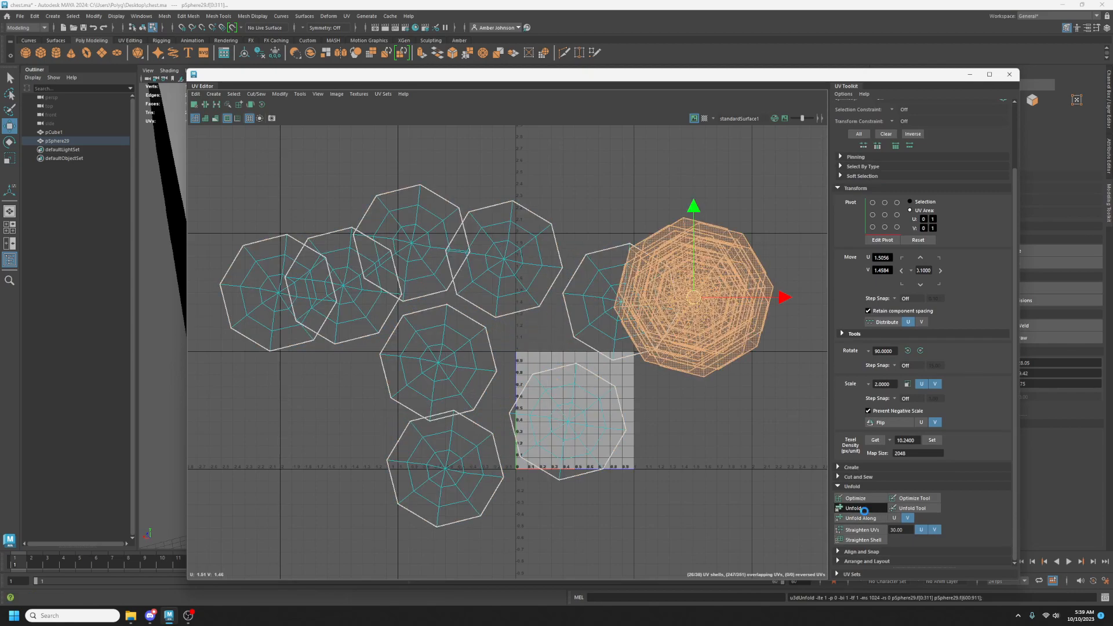
pyautogui.click(863, 510)
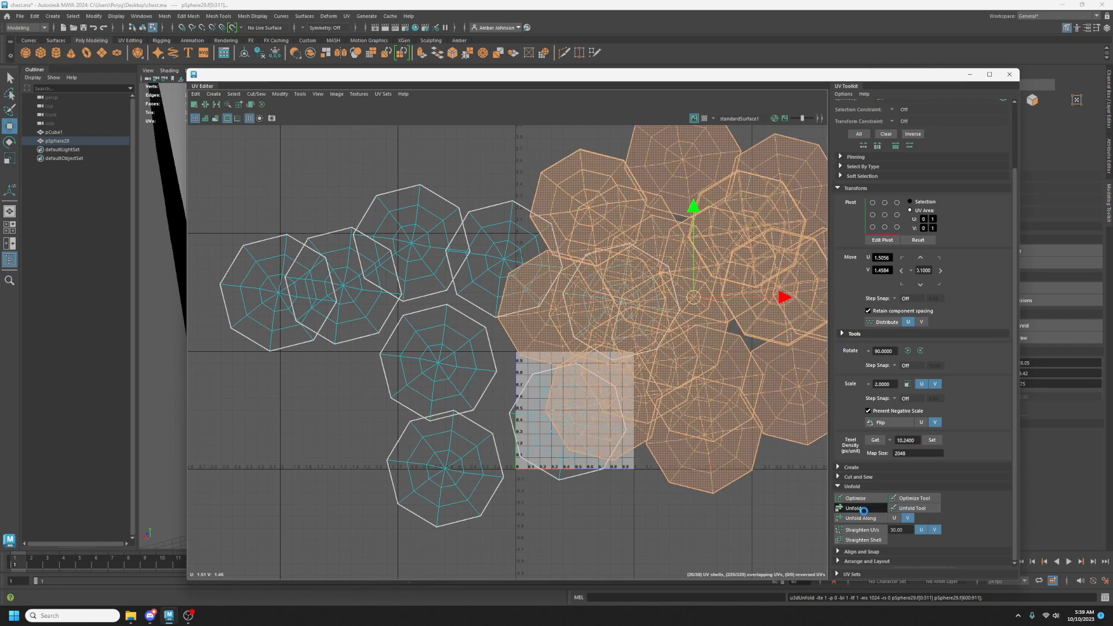
# Move all the rivet UV shells up and to the left, away from the 0–1 tile, and close the UV Editor.
pyautogui.scroll(-4, 630, 372)
pyautogui.moveTo(414, 207); pyautogui.dragTo(736, 490)
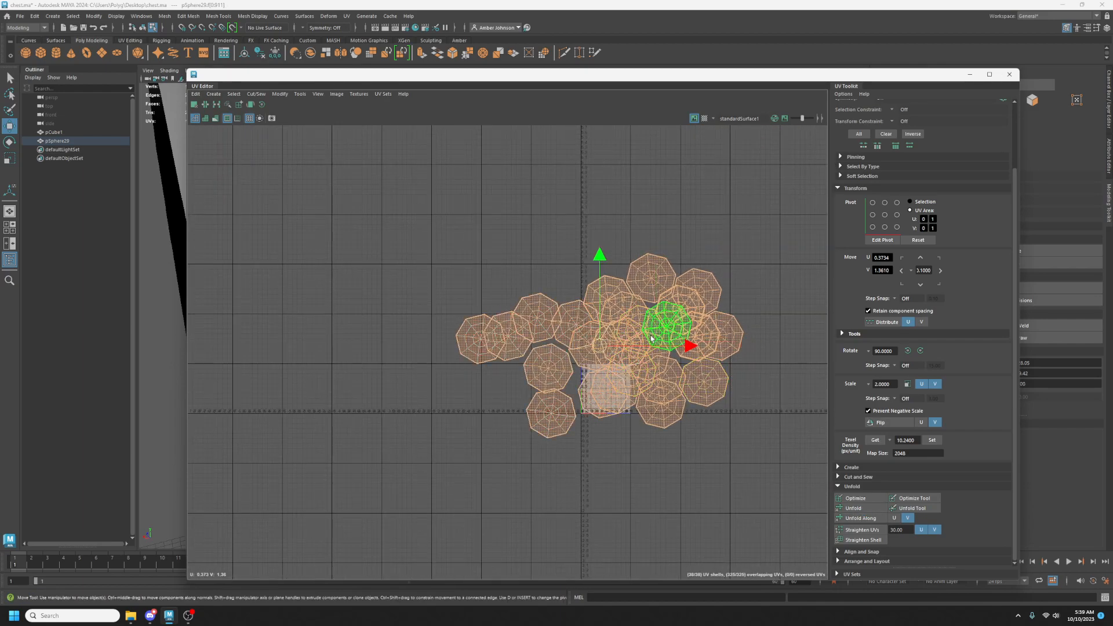
pyautogui.moveTo(597, 343); pyautogui.dragTo(483, 121)
pyautogui.click(1010, 74)
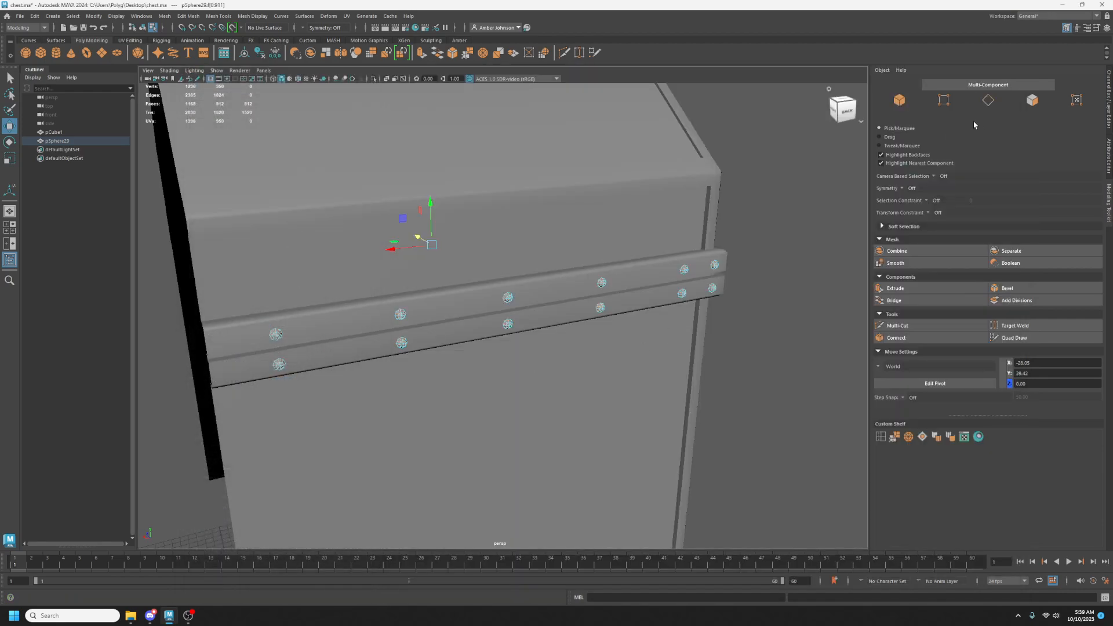
# Return to object selection, select the chest body pCube1 and open its UVs in the UV Editor.
pyautogui.click(898, 101)
pyautogui.scroll(-6, 745, 290)
pyautogui.keyDown('alt'); pyautogui.moveTo(717, 297); pyautogui.dragTo(499, 302); pyautogui.keyUp('alt')
pyautogui.click(64, 132)
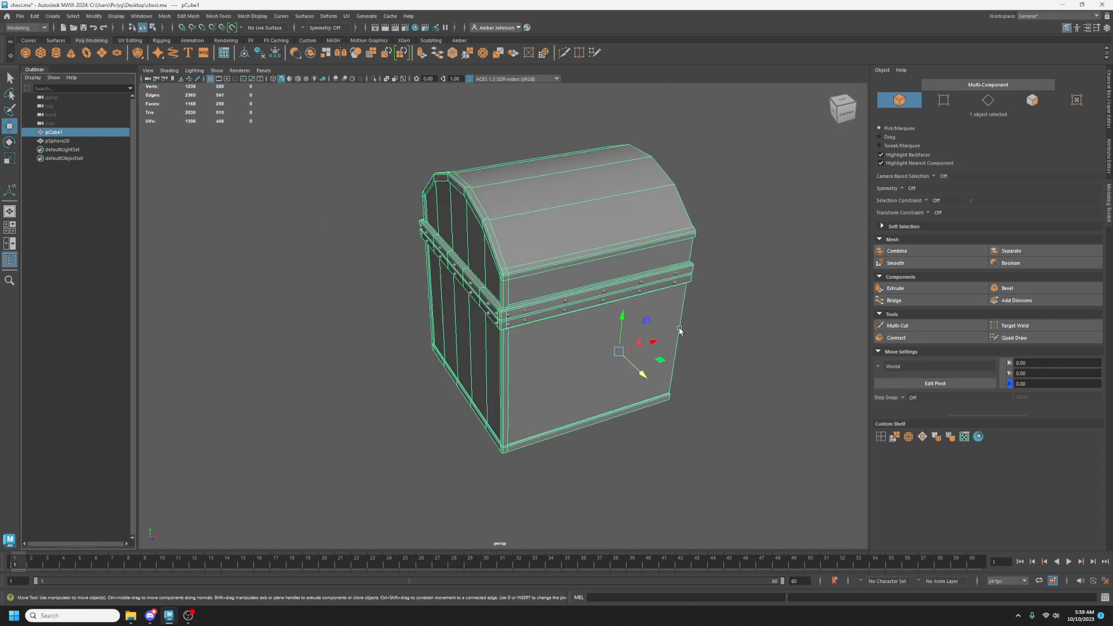
pyautogui.scroll(4, 627, 323)
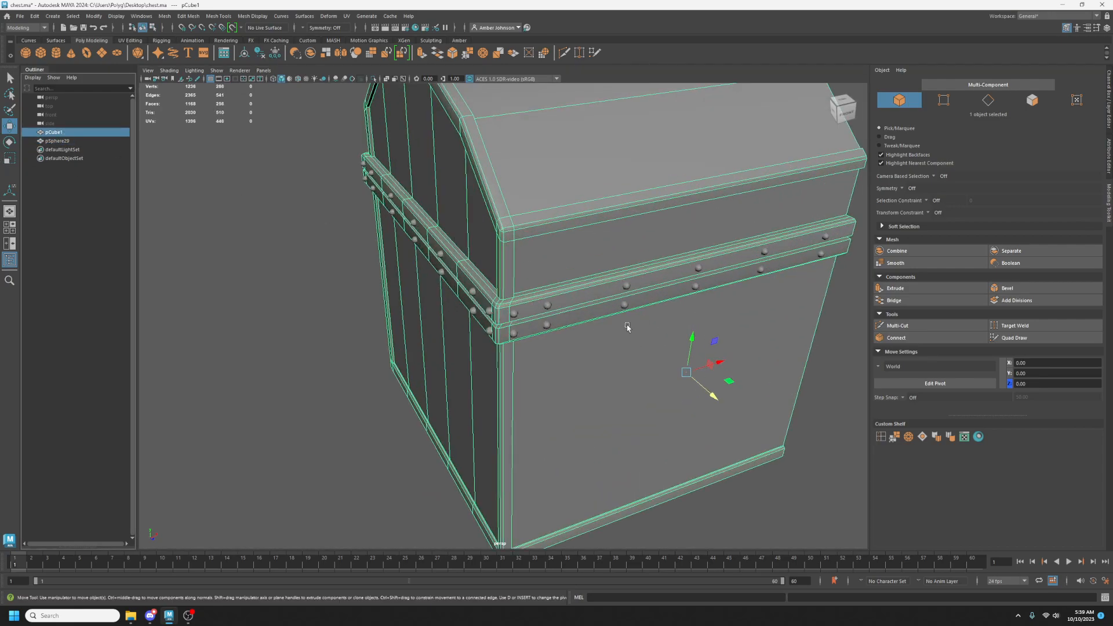
pyautogui.click(965, 438)
# Maximize the UV Editor window and frame the chest's UV shells around the 0–1 tile.
pyautogui.scroll(-1, 632, 304)
pyautogui.scroll(3, 645, 317)
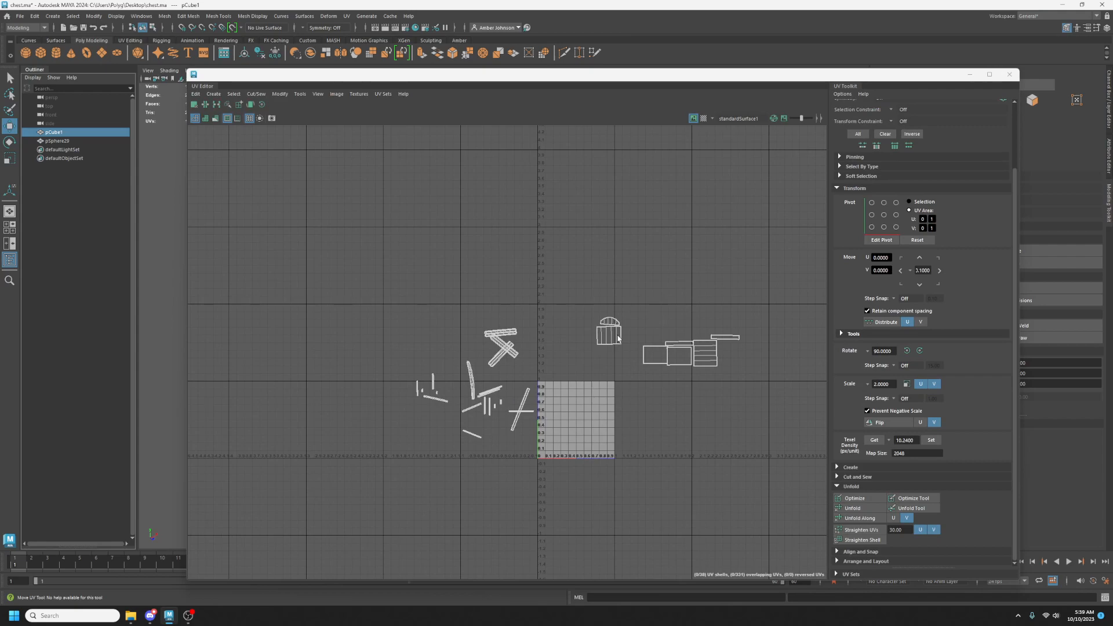
pyautogui.scroll(3, 645, 386)
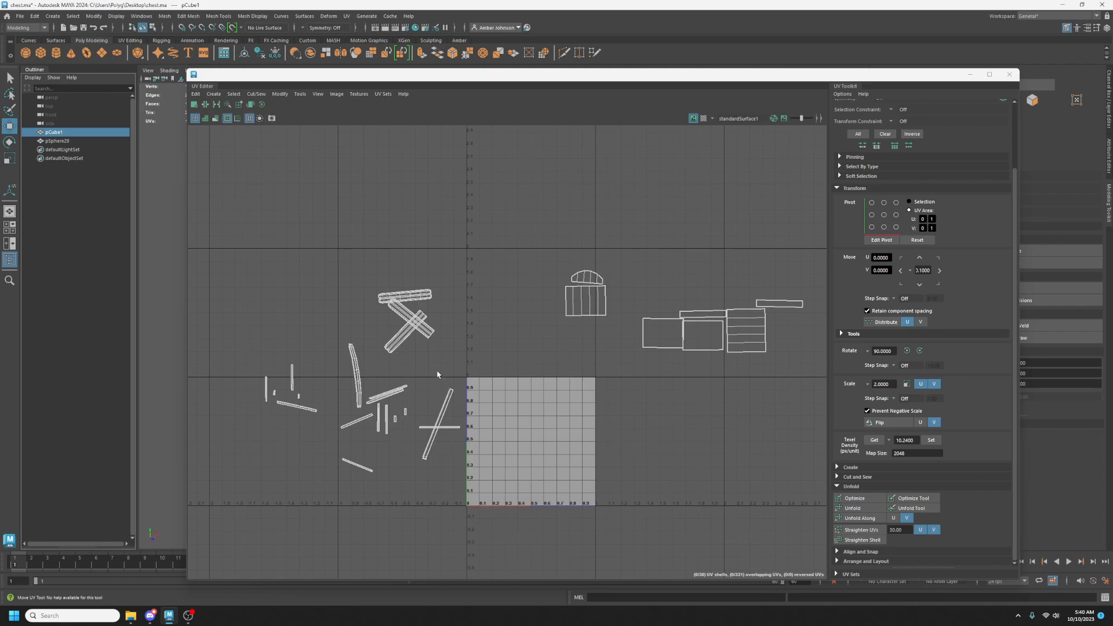
pyautogui.scroll(2, 599, 338)
pyautogui.moveTo(770, 77); pyautogui.dragTo(784, 2)
pyautogui.keyDown('alt'); pyautogui.moveTo(596, 427); pyautogui.dragTo(546, 434, button='right'); pyautogui.keyUp('alt')
pyautogui.keyDown('alt'); pyautogui.moveTo(547, 434); pyautogui.dragTo(555, 337, button='middle'); pyautogui.keyUp('alt')
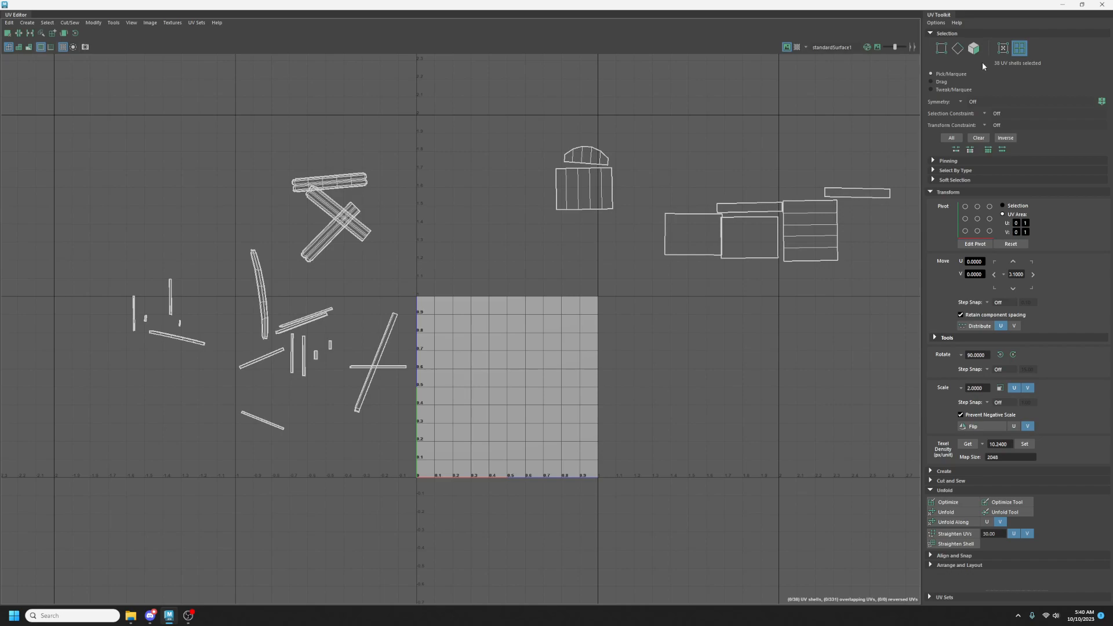
# In UV shell mode, orient the planked side panel's shell and move it down and left, above the 0–1 tile.
pyautogui.click(974, 49)
pyautogui.click(1019, 48)
pyautogui.click(597, 191)
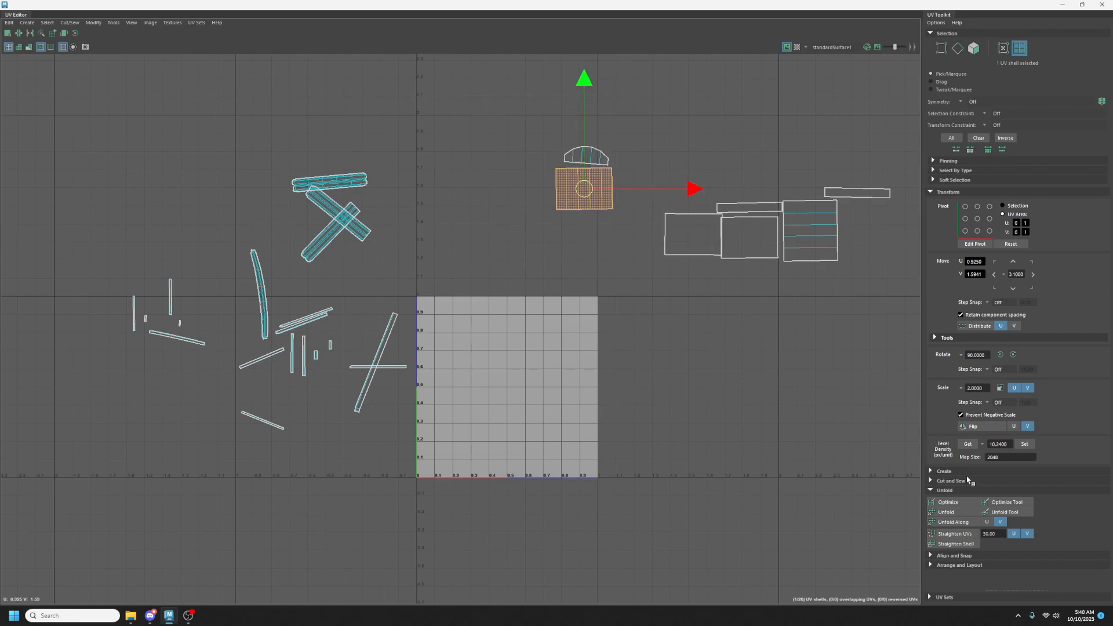
pyautogui.click(978, 566)
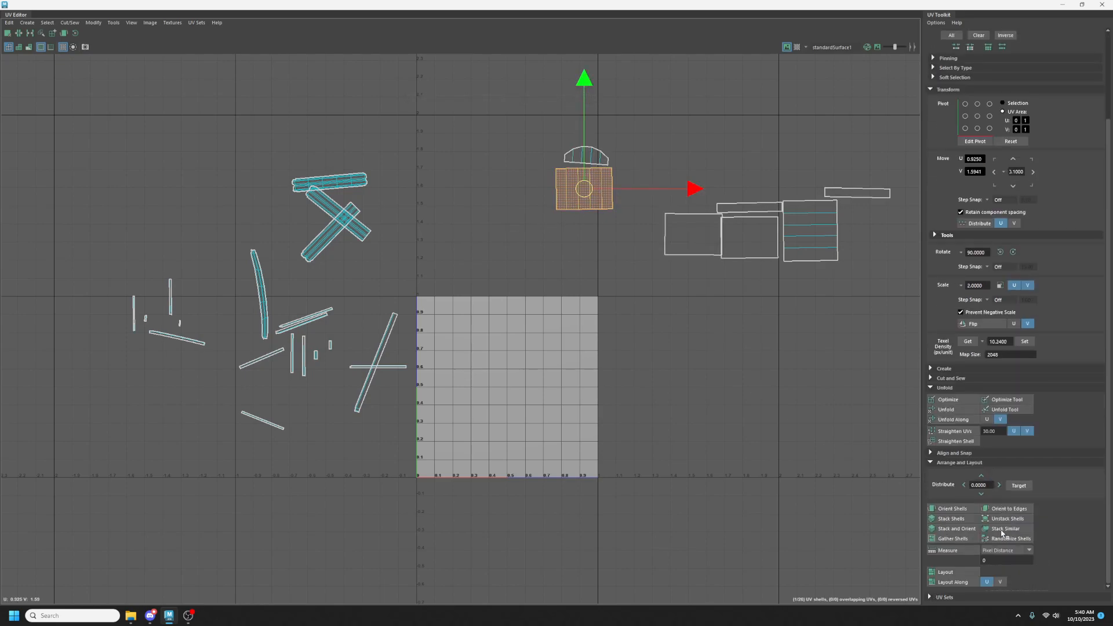
pyautogui.moveTo(586, 192); pyautogui.dragTo(556, 230)
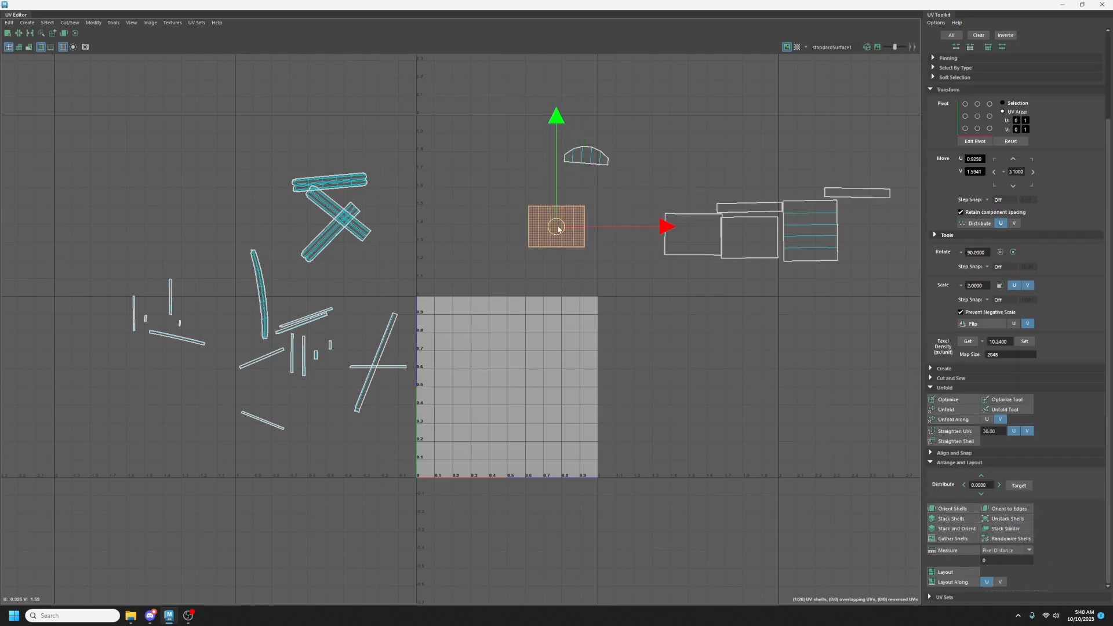
# Orient the curved lid-end shell and place it above the side panel, then orient the planked lid shell and place it beside them.
pyautogui.click(586, 155)
pyautogui.click(964, 512)
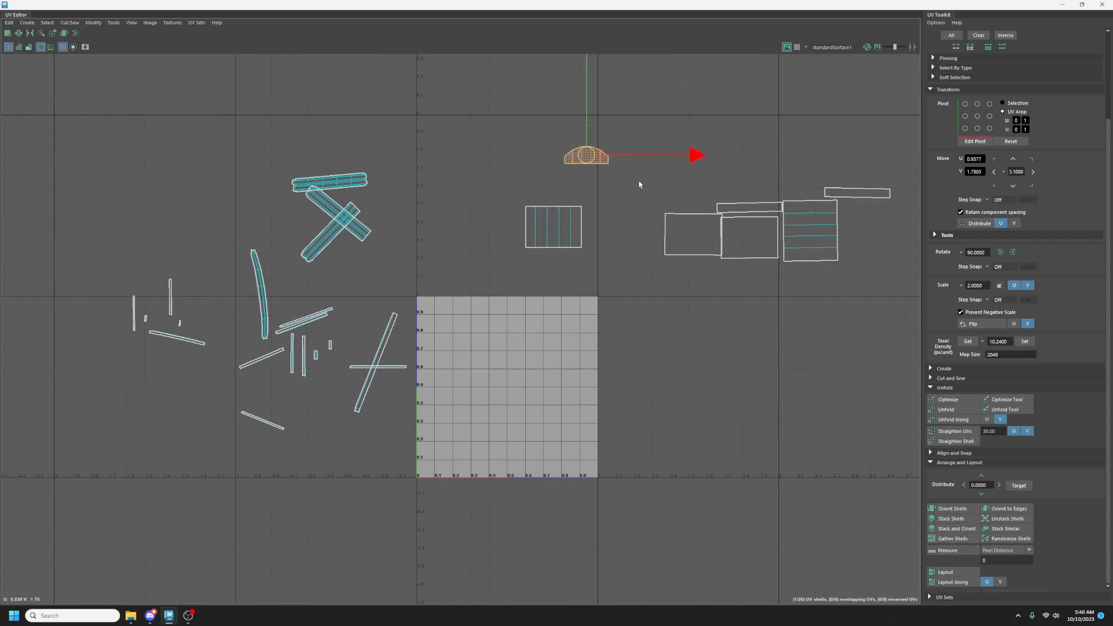
pyautogui.moveTo(587, 155); pyautogui.dragTo(547, 191)
pyautogui.click(824, 246)
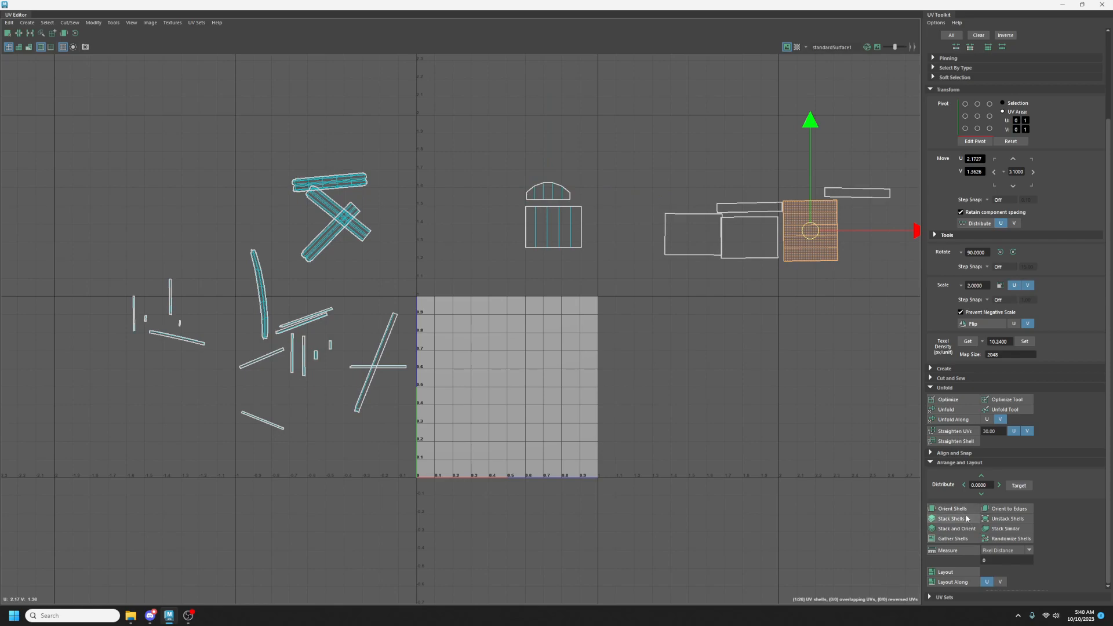
pyautogui.moveTo(807, 218); pyautogui.dragTo(467, 197)
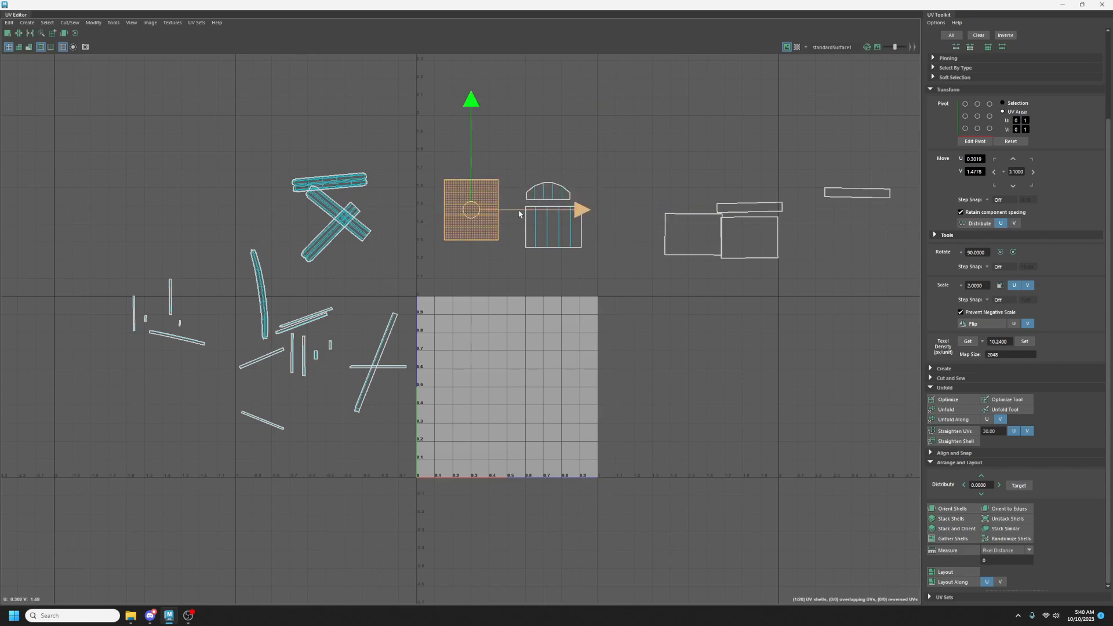
# Orient the plain rectangular panel and strip shells and gather them into one vertical column.
pyautogui.click(750, 208)
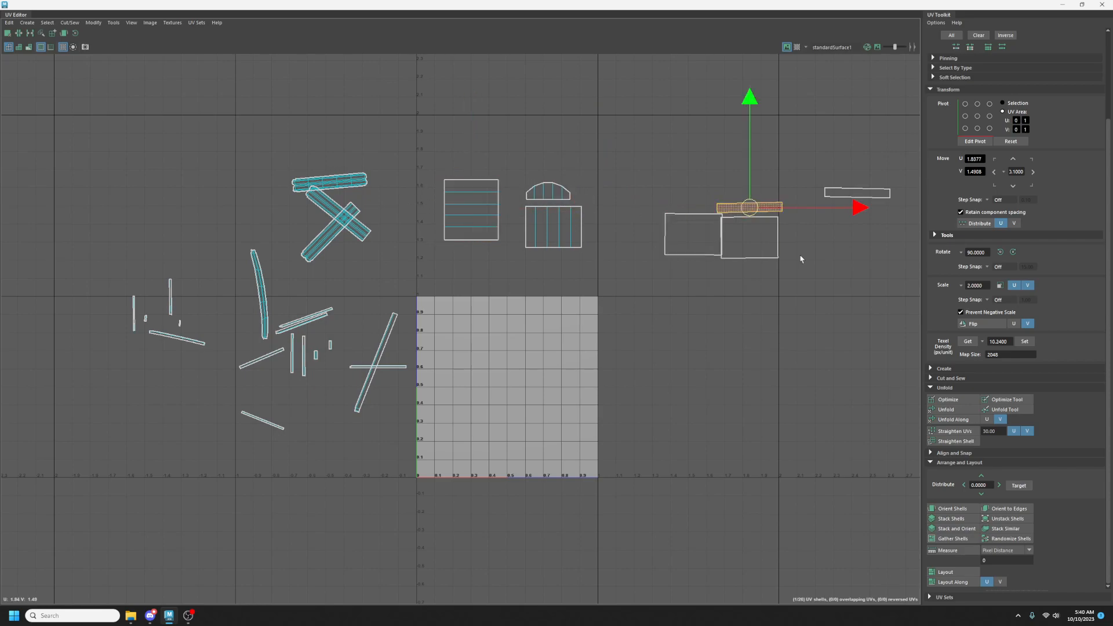
pyautogui.click(858, 194)
pyautogui.moveTo(858, 192); pyautogui.dragTo(750, 191)
pyautogui.click(686, 245)
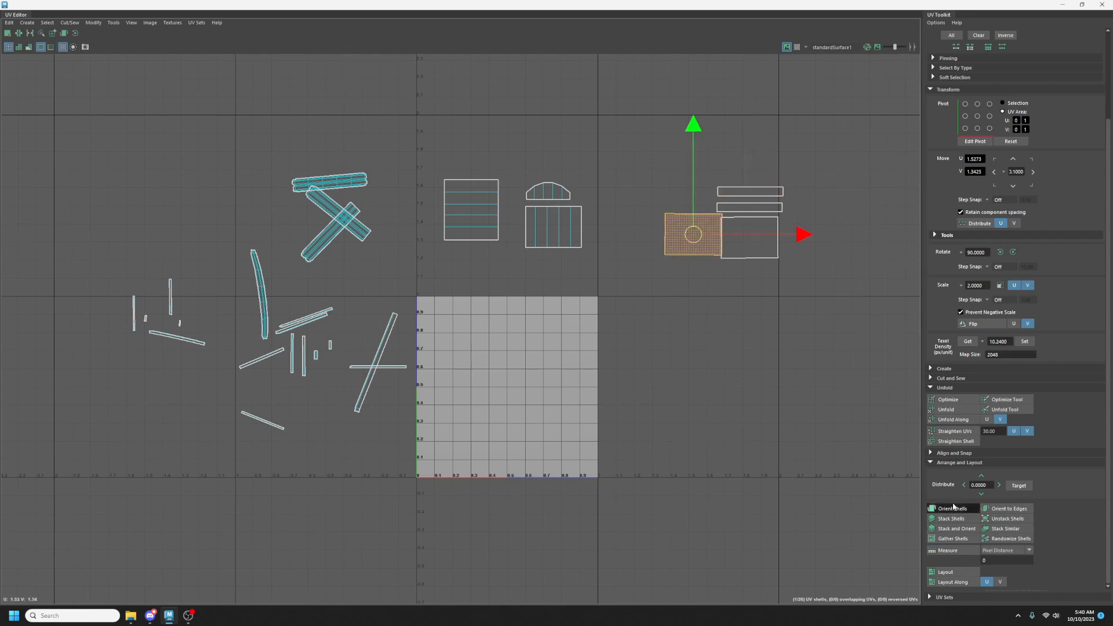
pyautogui.moveTo(693, 232); pyautogui.dragTo(741, 238)
# Apply the side panel's texel density of 13.2816 to all the large chest shells and move them to the right of the 0–1 tile.
pyautogui.click(567, 237)
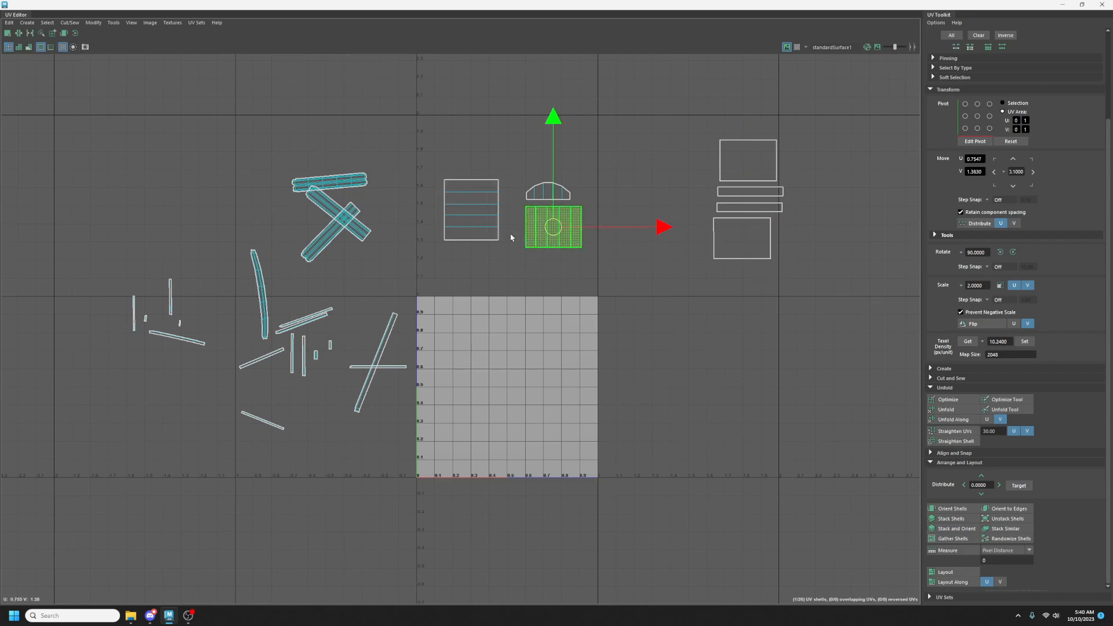
pyautogui.click(972, 342)
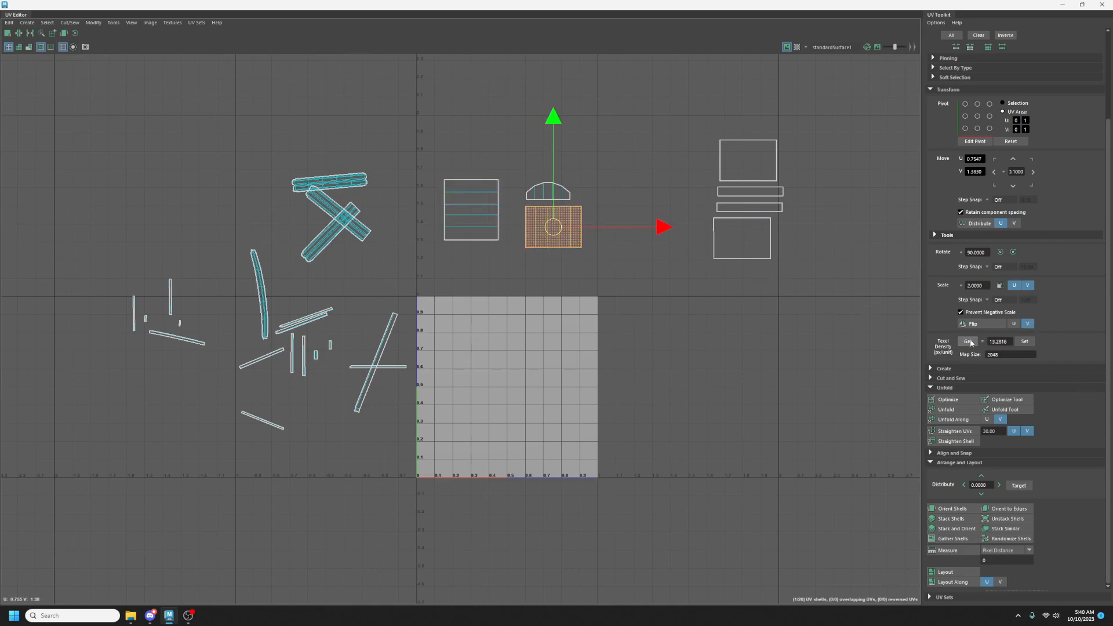
pyautogui.moveTo(839, 112); pyautogui.dragTo(437, 288)
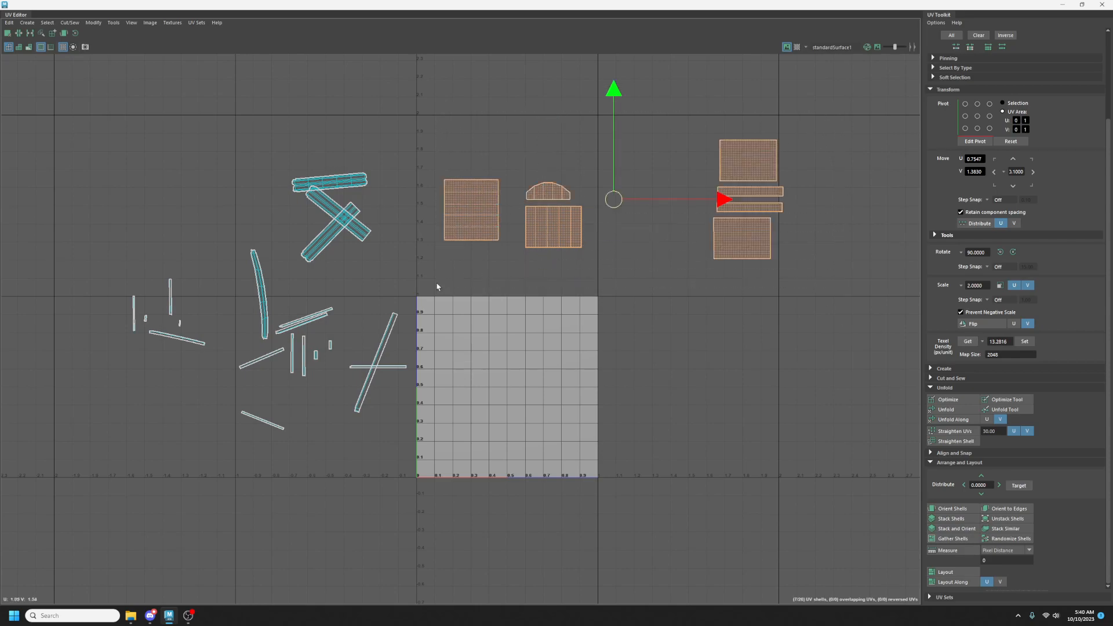
pyautogui.moveTo(619, 204); pyautogui.dragTo(767, 346)
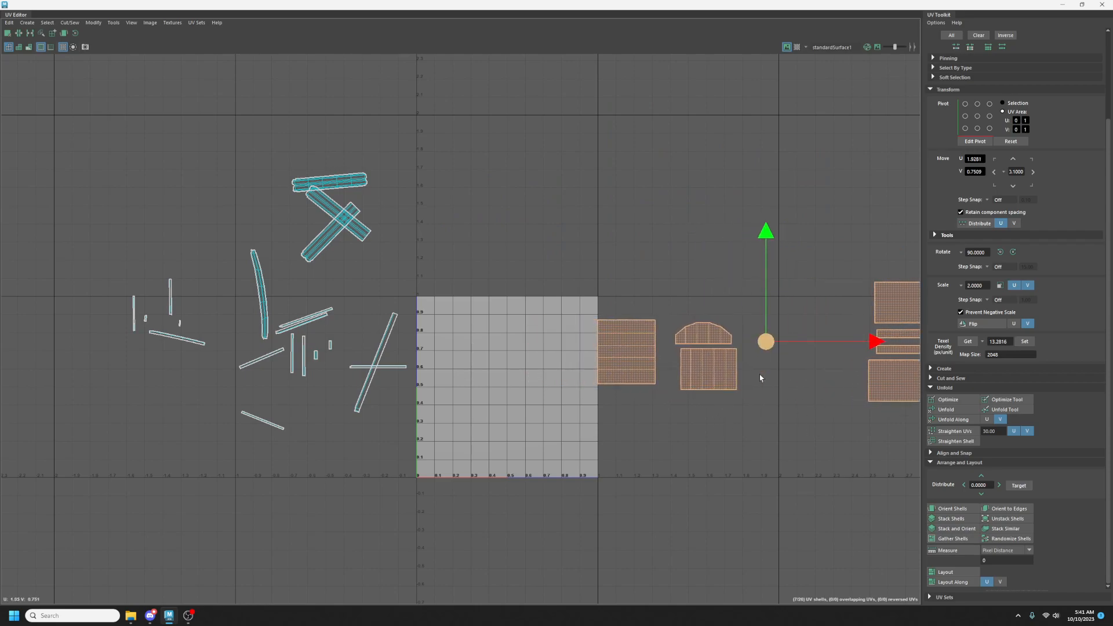
# Place the planked side panel below the planked lid shell and the curved lid-end shell above it, beside the 0–1 tile.
pyautogui.click(708, 373)
pyautogui.moveTo(716, 371); pyautogui.dragTo(634, 412)
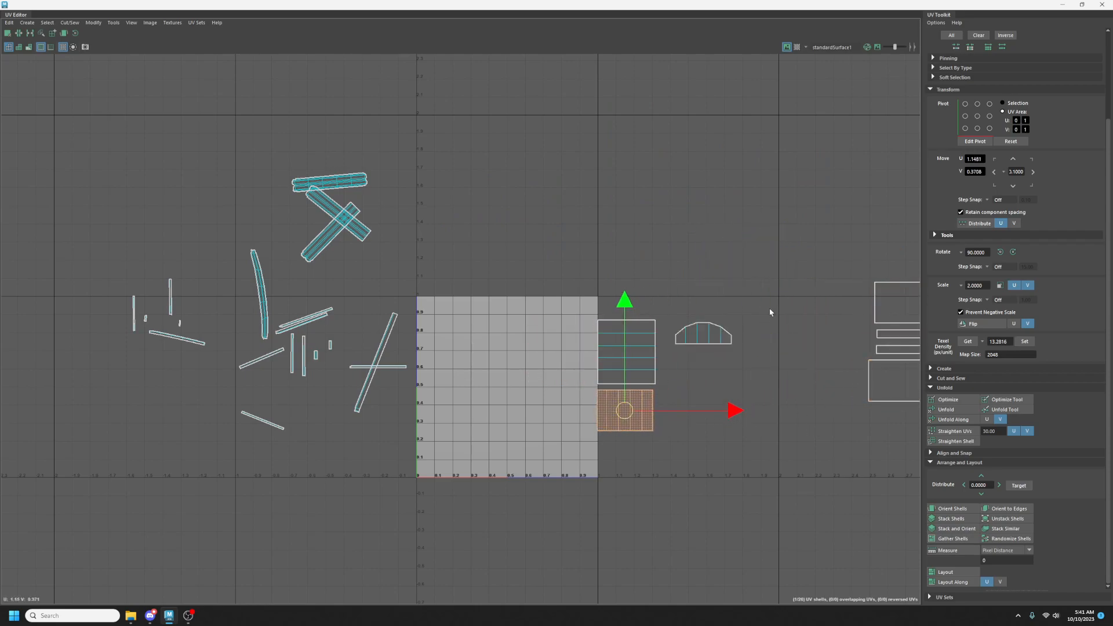
pyautogui.click(710, 336)
pyautogui.moveTo(710, 336); pyautogui.dragTo(644, 309)
# Move the column of plain panel and strip shells left, next to the planked shells.
pyautogui.scroll(-1, 704, 323)
pyautogui.moveTo(812, 264); pyautogui.dragTo(896, 398)
pyautogui.moveTo(859, 338); pyautogui.dragTo(720, 352)
pyautogui.scroll(2, 449, 312)
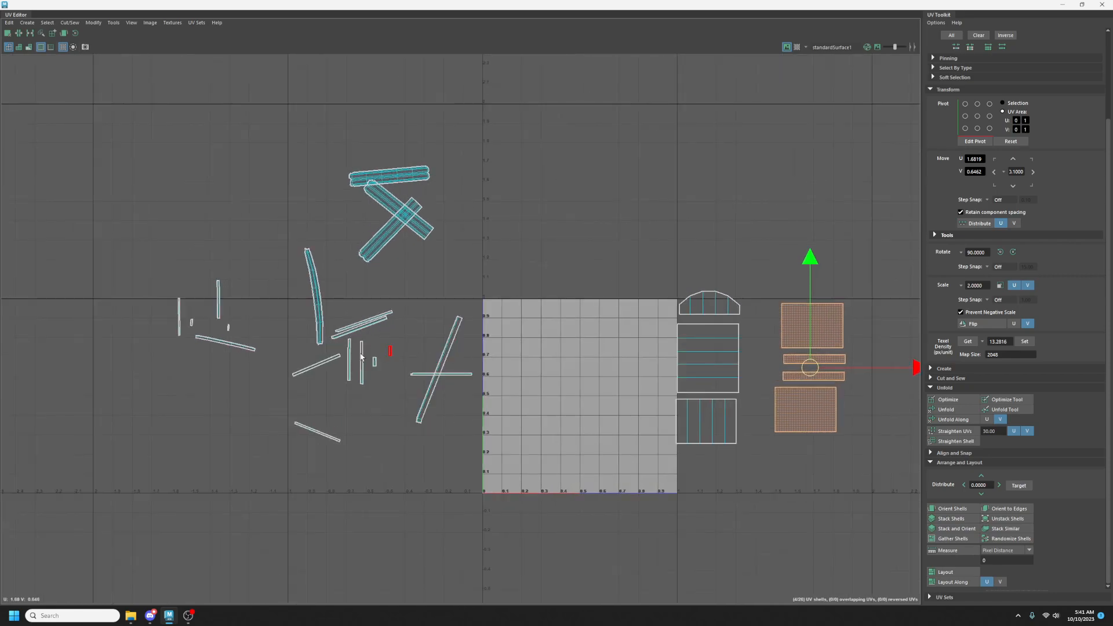
# Optimize all the narrow trim shells left of the 0–1 tile and orient them at a texel density of 13.2816.
pyautogui.moveTo(142, 136); pyautogui.dragTo(479, 488)
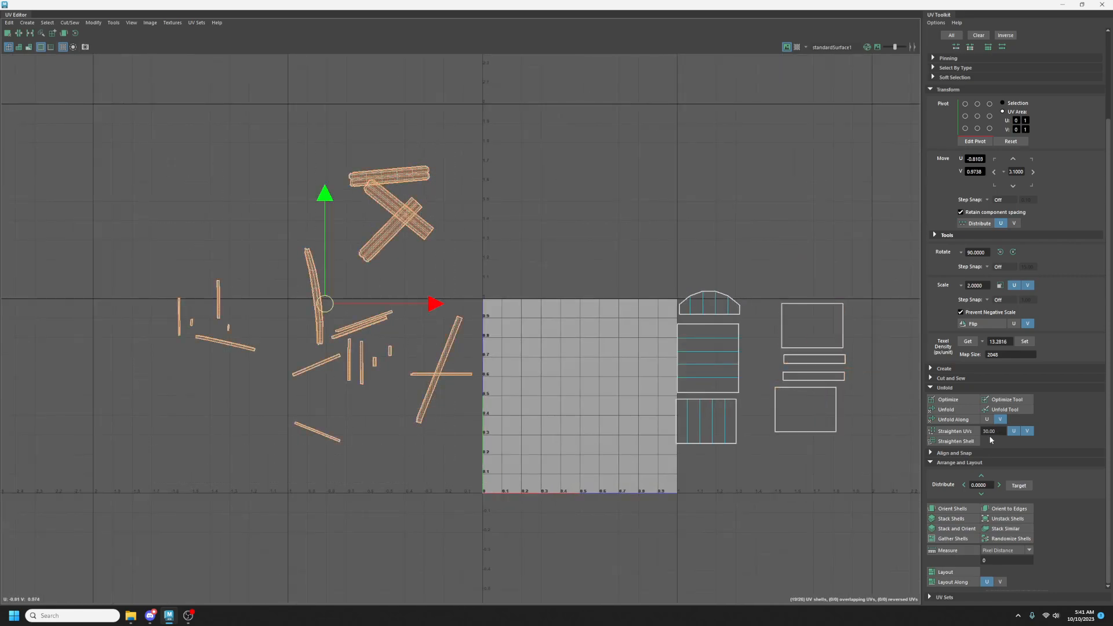
pyautogui.click(949, 400)
pyautogui.click(1025, 342)
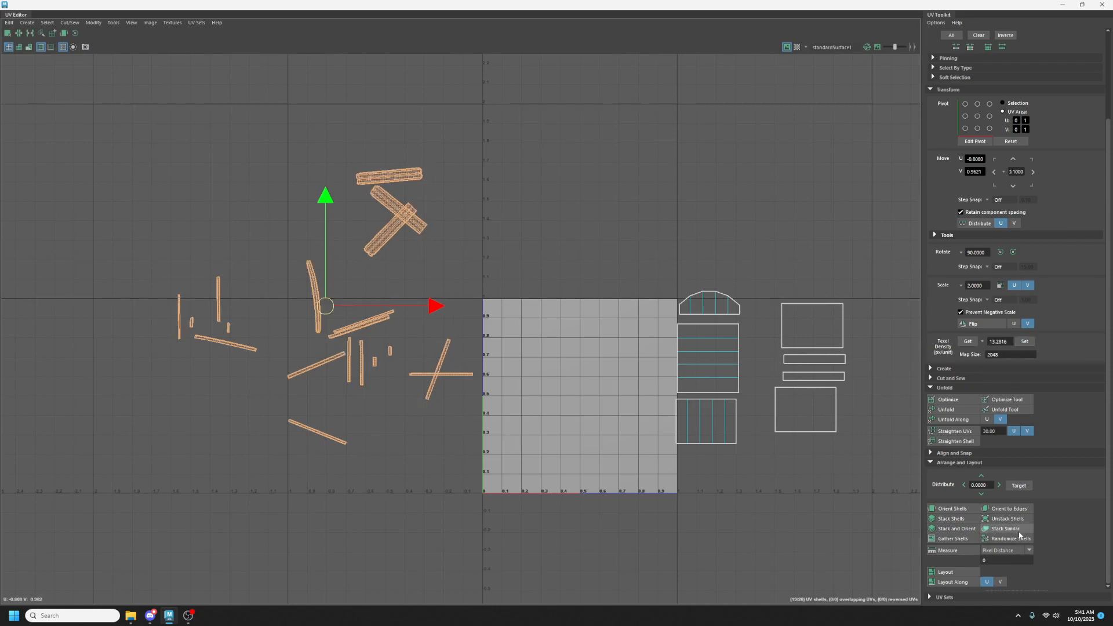
pyautogui.click(962, 511)
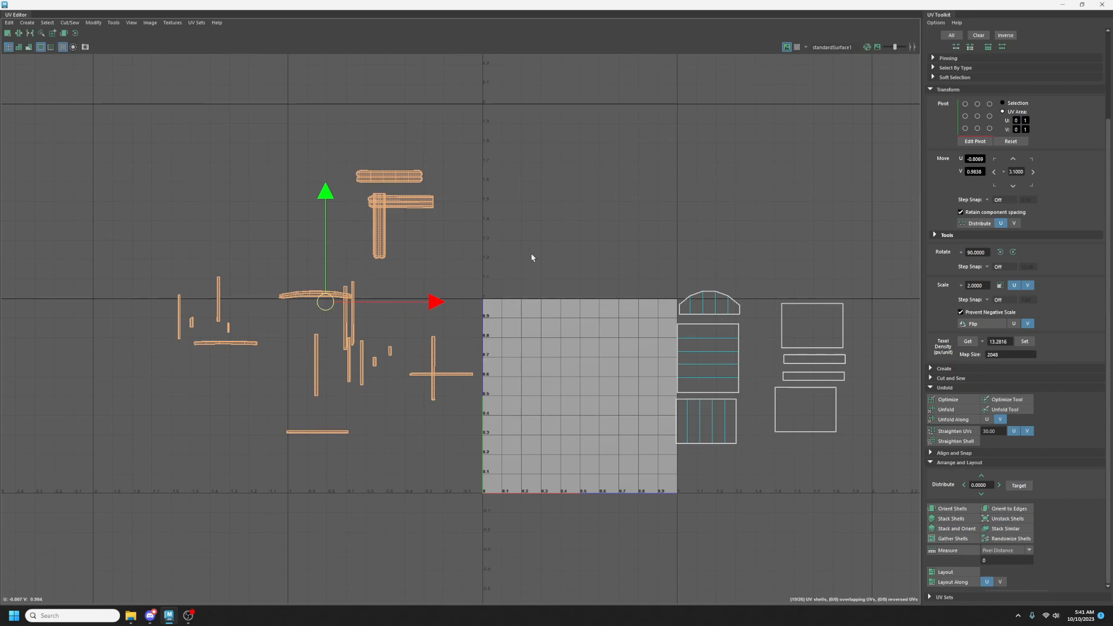
# Arrange the two banded shells, the long thin strips and the curved strip in a column above the 0–1 tile.
pyautogui.moveTo(460, 132); pyautogui.dragTo(410, 209)
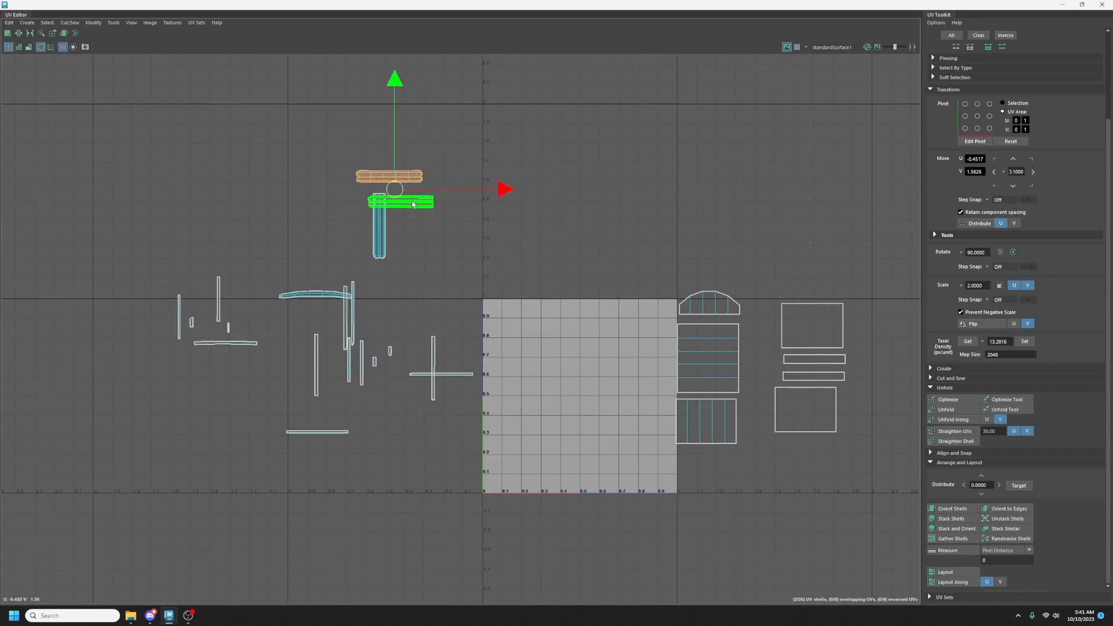
pyautogui.moveTo(457, 207); pyautogui.dragTo(516, 235, button='middle')
pyautogui.moveTo(516, 234); pyautogui.dragTo(549, 263)
pyautogui.moveTo(448, 359); pyautogui.dragTo(544, 234)
pyautogui.moveTo(312, 415); pyautogui.dragTo(529, 222)
pyautogui.moveTo(249, 342); pyautogui.dragTo(563, 208)
pyautogui.click(319, 297)
pyautogui.moveTo(319, 297); pyautogui.dragTo(542, 190)
# Rotate the remaining trim shells 90 degrees and start a second column above the tile with the banded shell and a long strip.
pyautogui.moveTo(124, 177); pyautogui.dragTo(452, 444)
pyautogui.click(1000, 252)
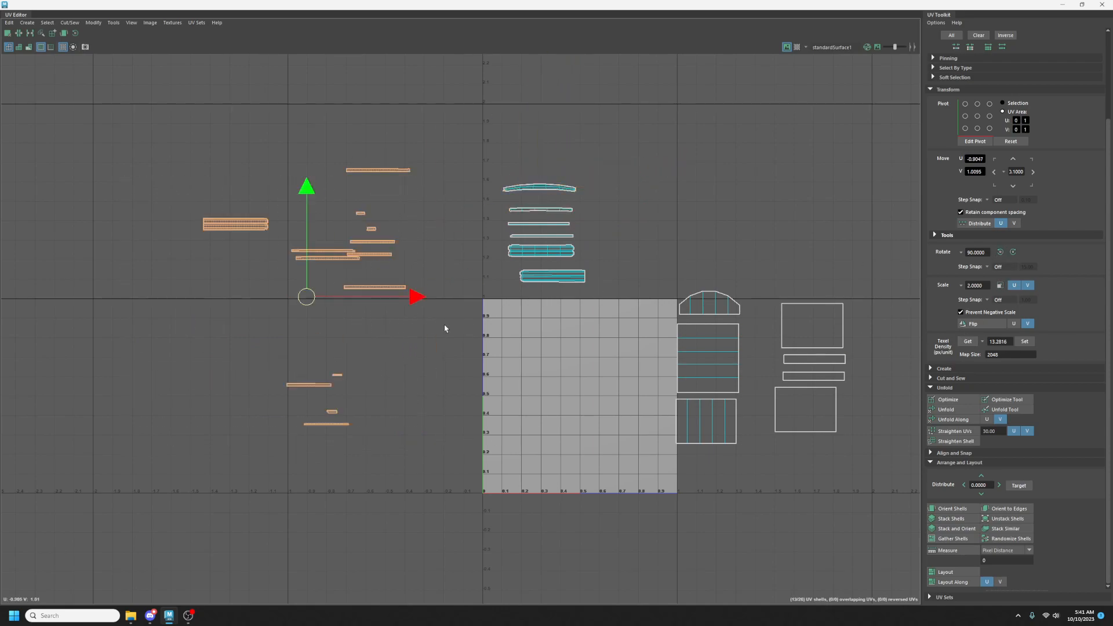
pyautogui.moveTo(455, 129); pyautogui.dragTo(307, 292)
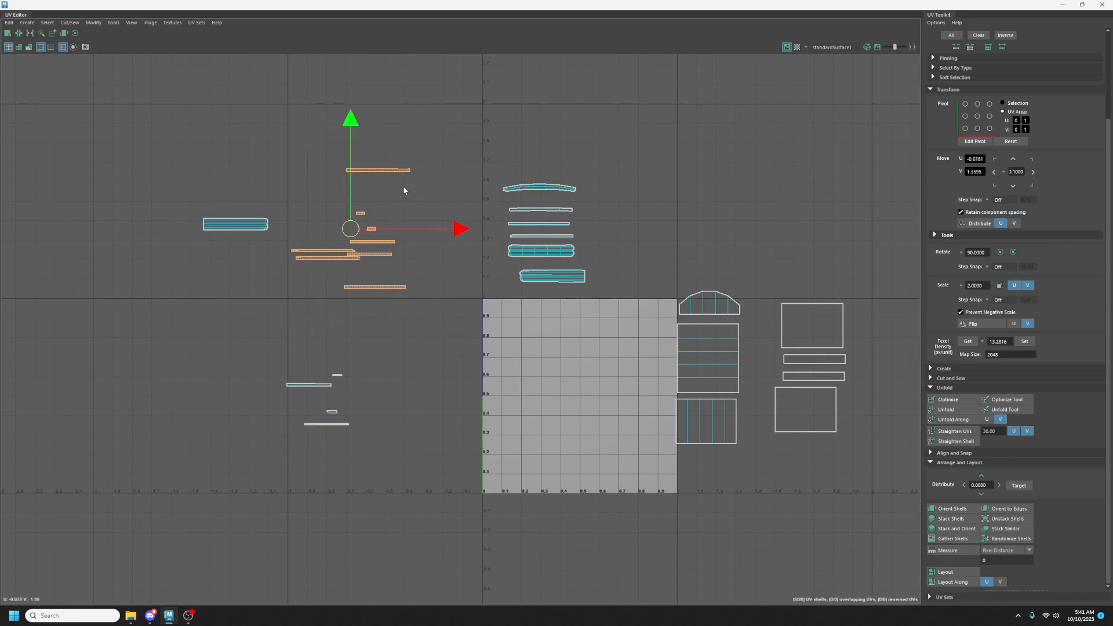
pyautogui.click(235, 224)
pyautogui.moveTo(235, 224); pyautogui.dragTo(617, 191)
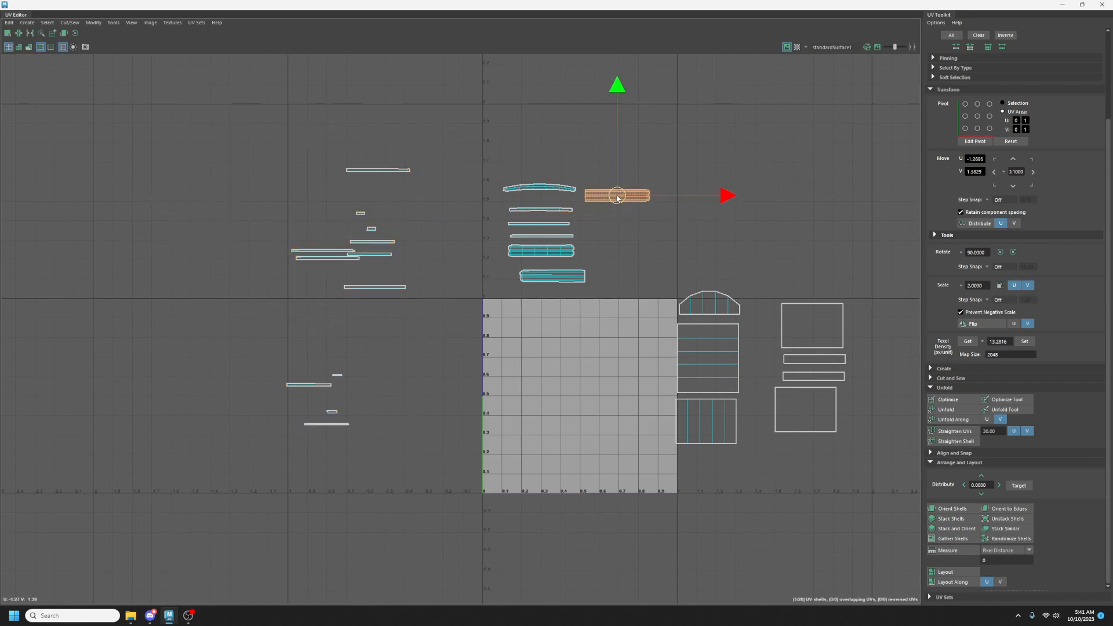
pyautogui.moveTo(408, 149); pyautogui.dragTo(623, 208)
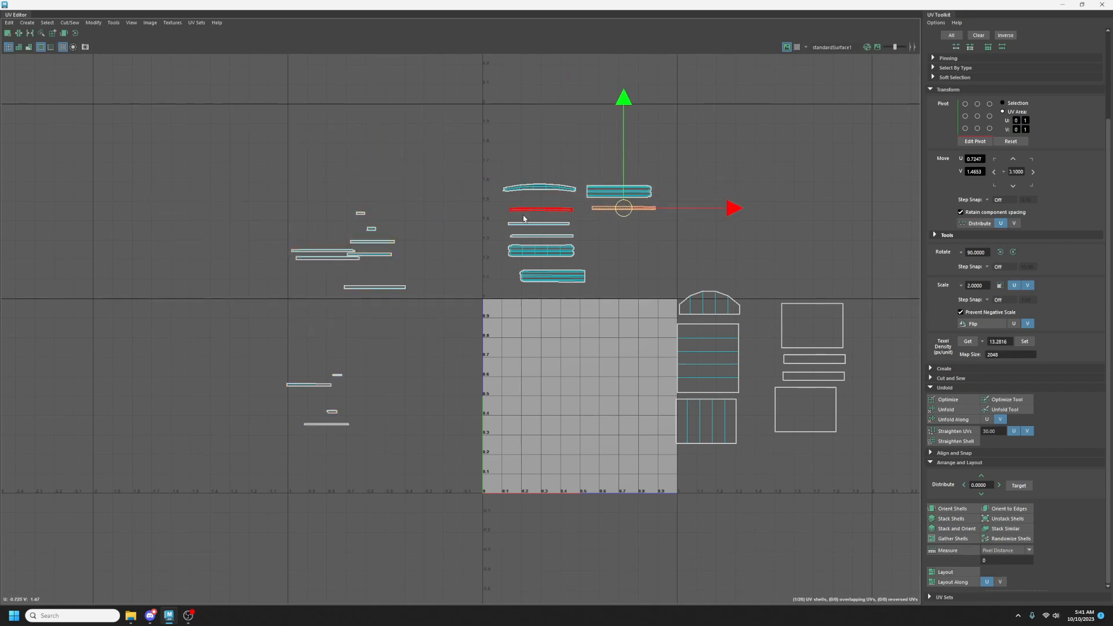
# Move the four lower short strips into the second column and bring the remaining seven strips close to the first column.
pyautogui.scroll(2, 429, 186)
pyautogui.moveTo(341, 400); pyautogui.dragTo(266, 497)
pyautogui.moveTo(305, 433); pyautogui.dragTo(663, 261)
pyautogui.moveTo(226, 164); pyautogui.dragTo(443, 339)
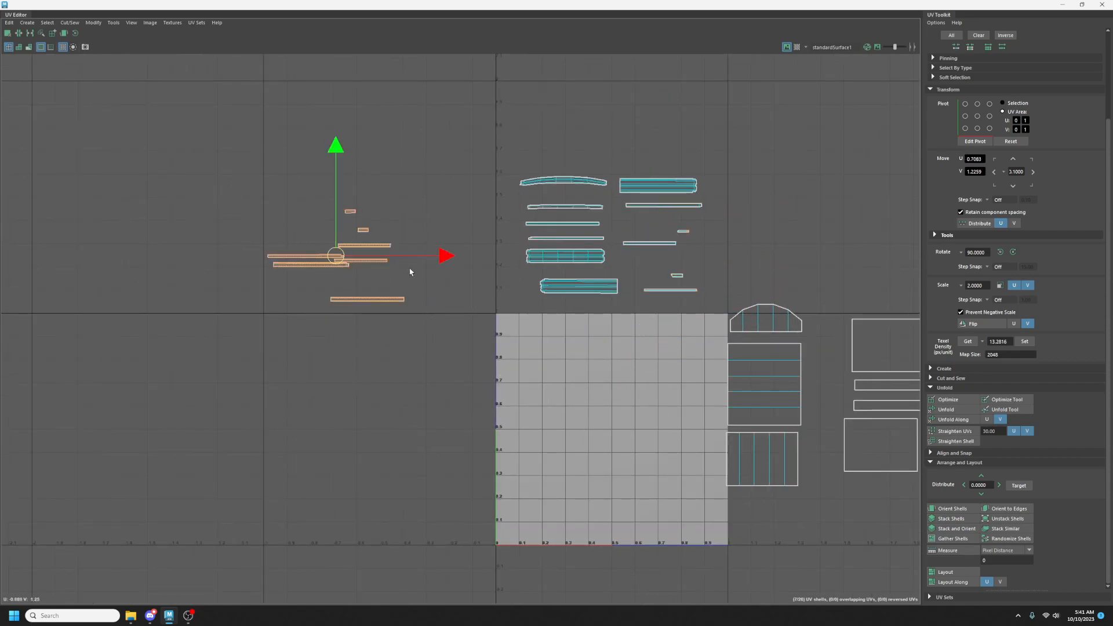
pyautogui.moveTo(338, 253); pyautogui.dragTo(467, 244)
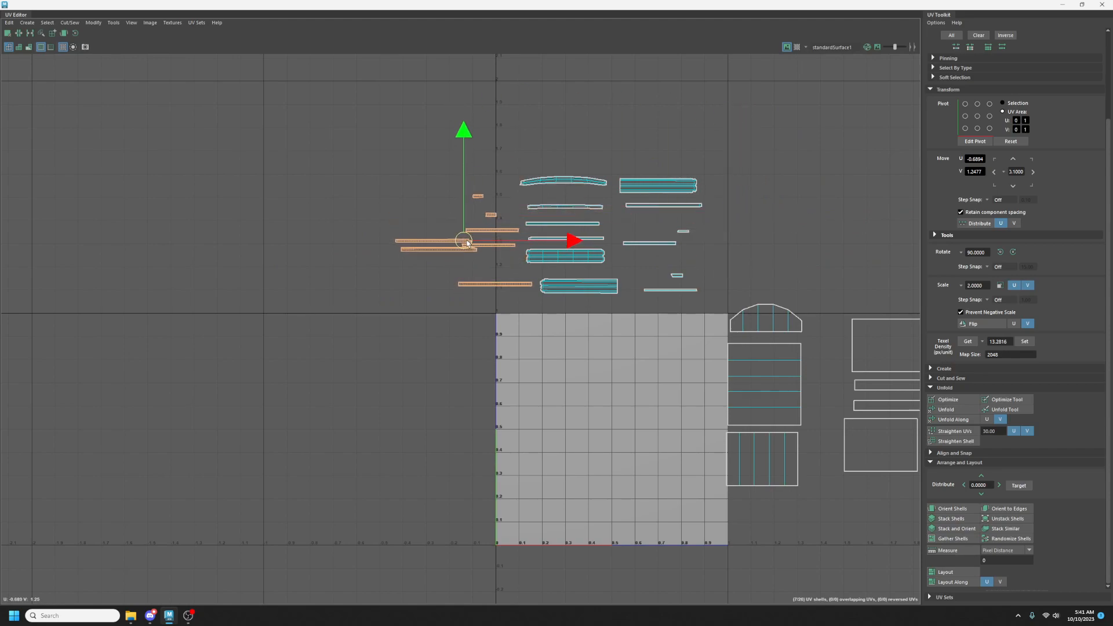
# Combine the chest body and the rivets into one mesh with the pivot position at the world origin.
pyautogui.click(1098, 6)
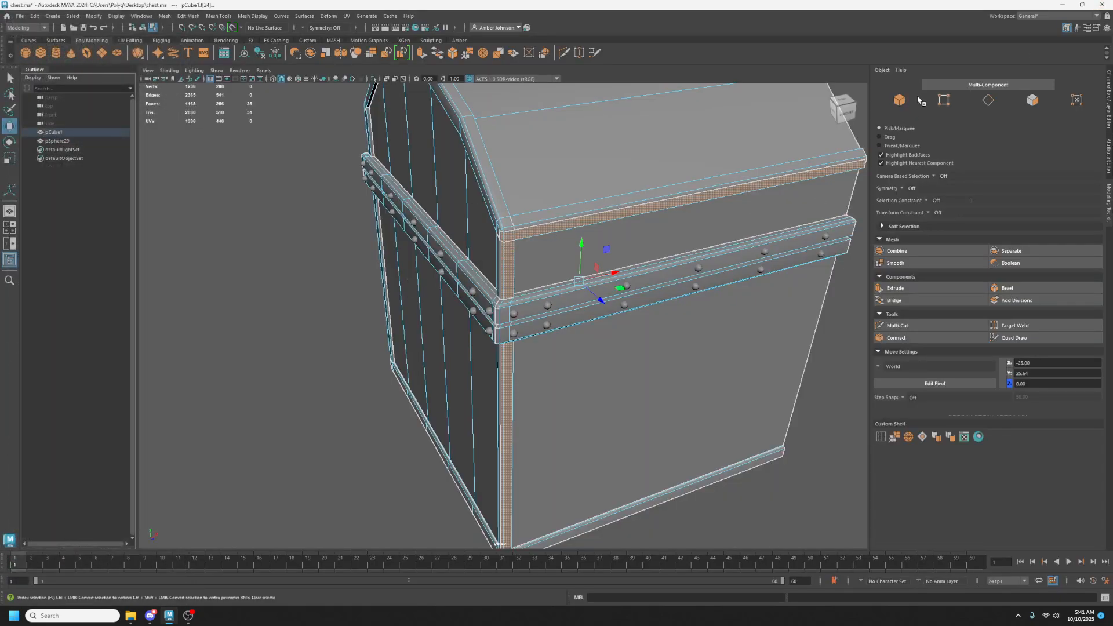
pyautogui.click(899, 103)
pyautogui.click(58, 141)
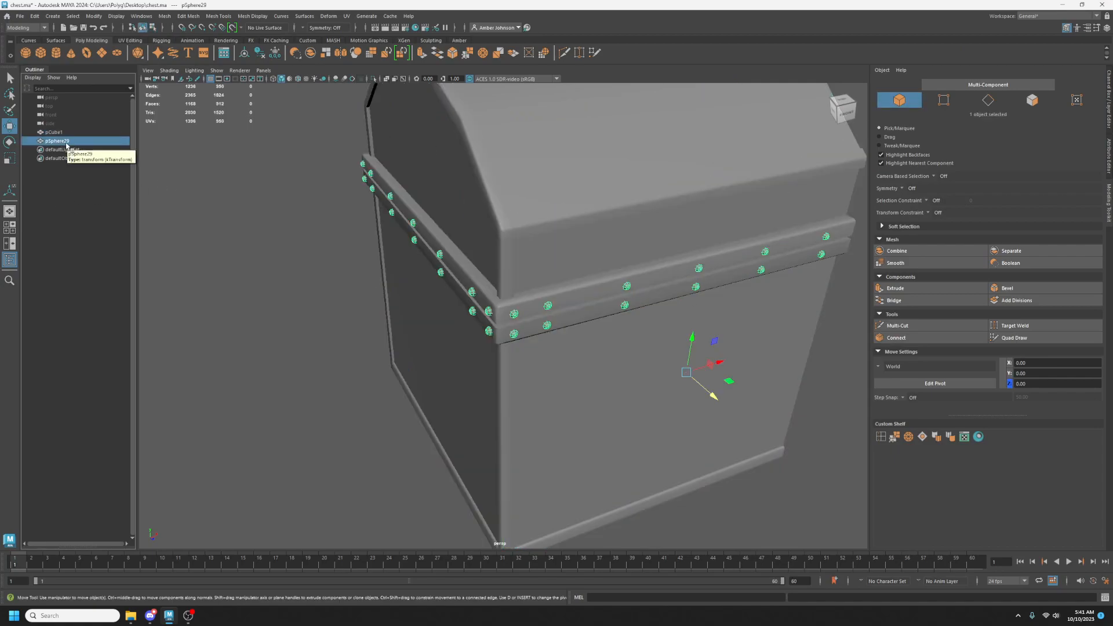
pyautogui.keyDown('ctrl'); pyautogui.click(54, 133); pyautogui.keyUp('ctrl')
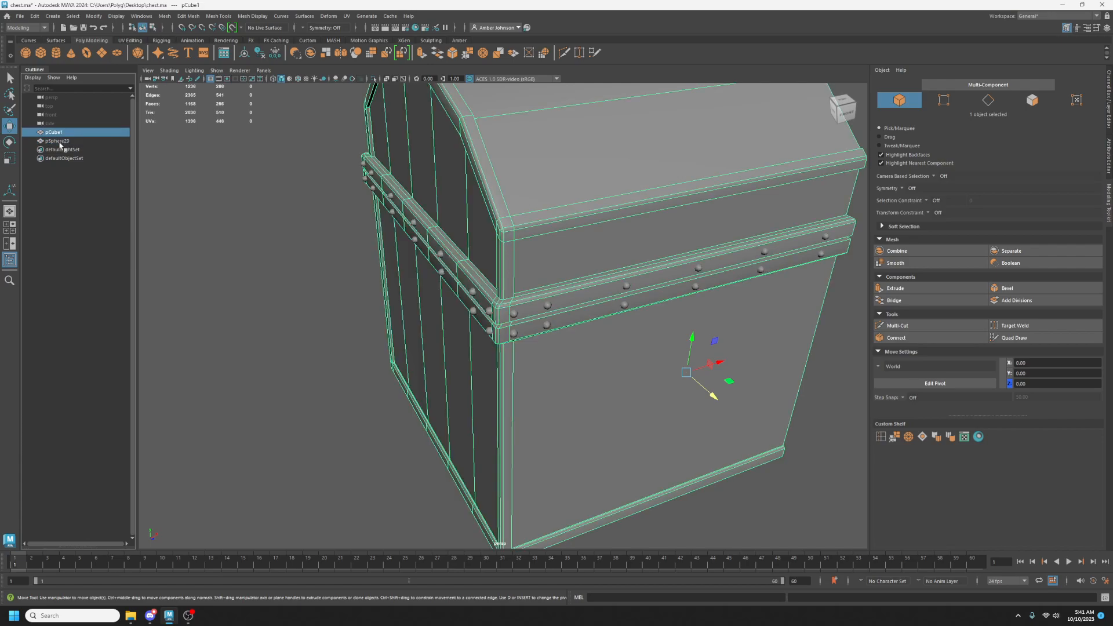
pyautogui.keyDown('shift'); pyautogui.click(906, 253); pyautogui.keyUp('shift')
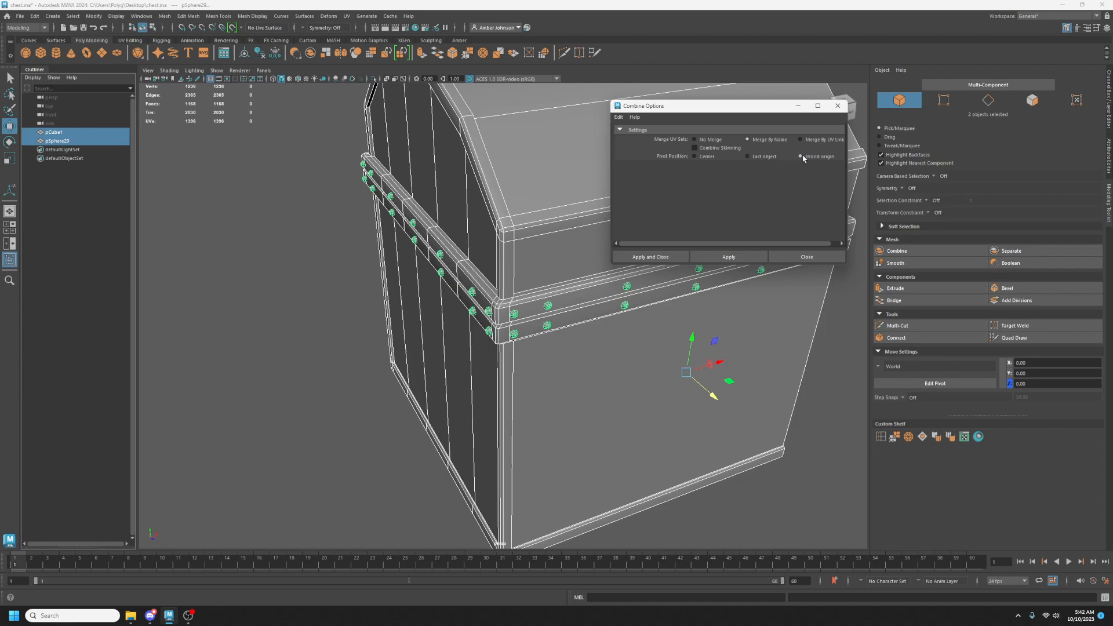
pyautogui.click(749, 256)
pyautogui.click(838, 105)
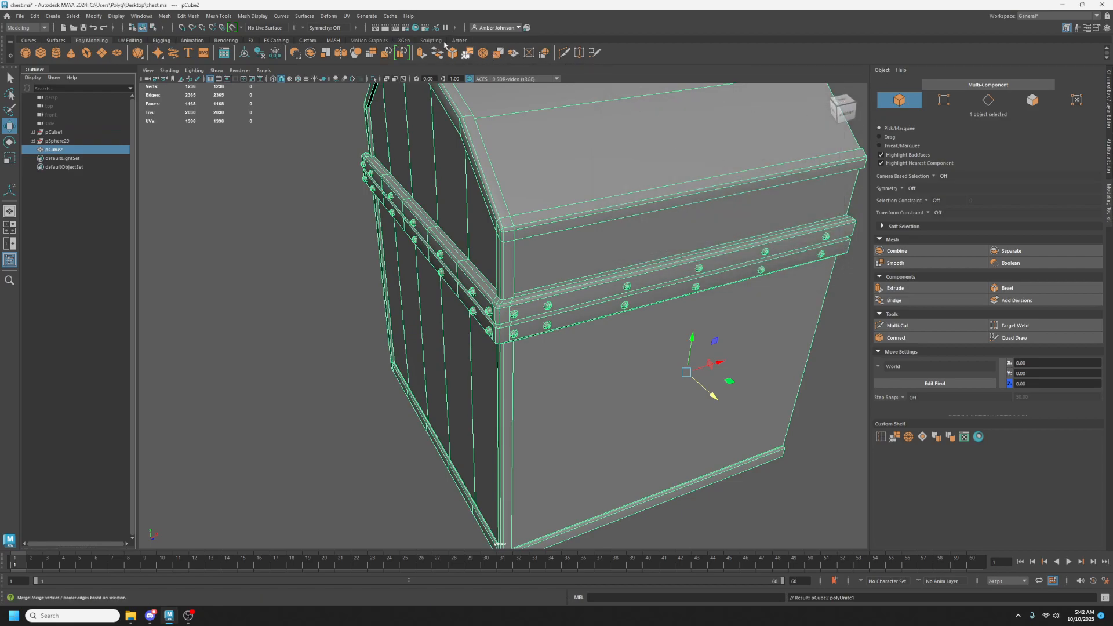
# In the UV Editor, set all the rivet faces to a texel density of 13.2816 and move their shells closer to the chest shells.
pyautogui.click(347, 16)
pyautogui.click(358, 32)
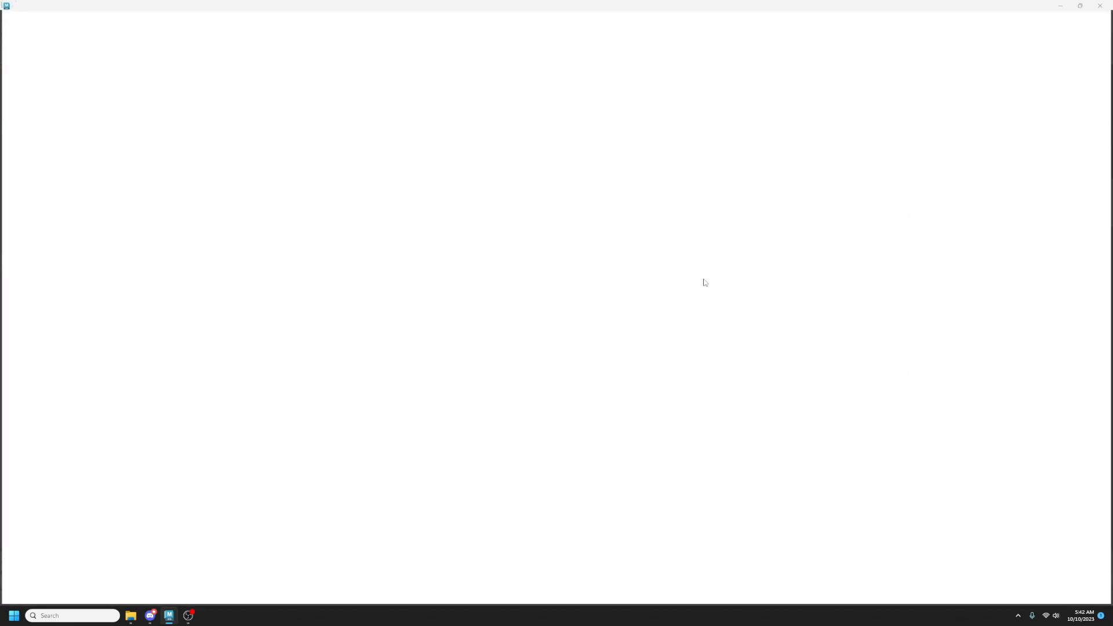
pyautogui.scroll(-3, 719, 354)
pyautogui.scroll(-2, 665, 166)
pyautogui.keyDown('alt'); pyautogui.moveTo(665, 166); pyautogui.dragTo(626, 335, button='middle'); pyautogui.keyUp('alt')
pyautogui.moveTo(735, 69); pyautogui.dragTo(269, 345)
pyautogui.scroll(3, 992, 167)
pyautogui.moveTo(720, 68); pyautogui.dragTo(221, 340)
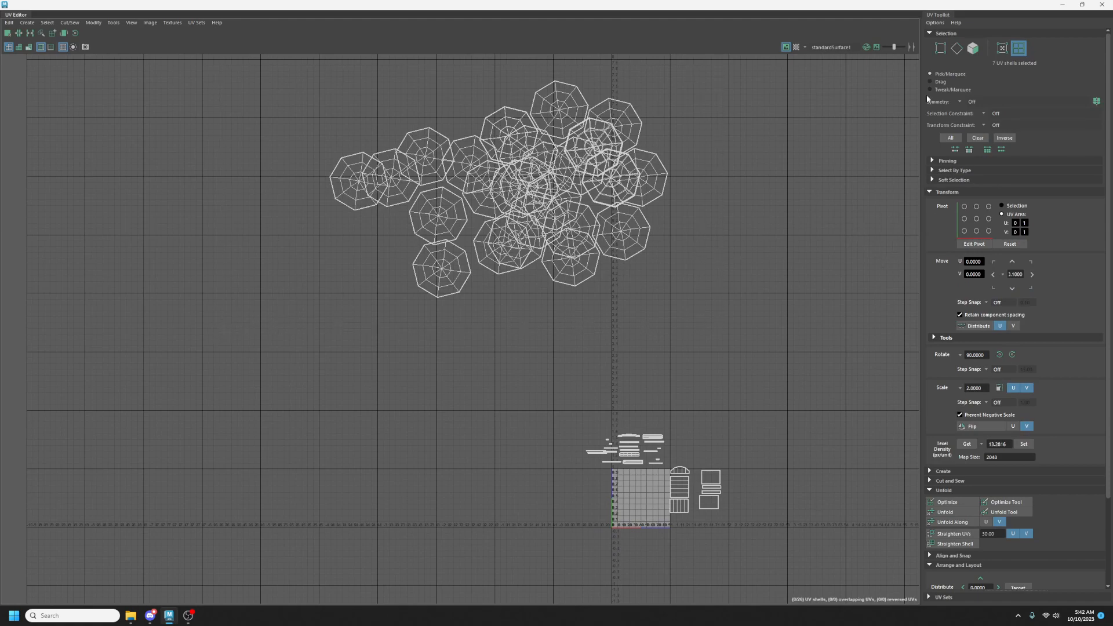
pyautogui.click(974, 48)
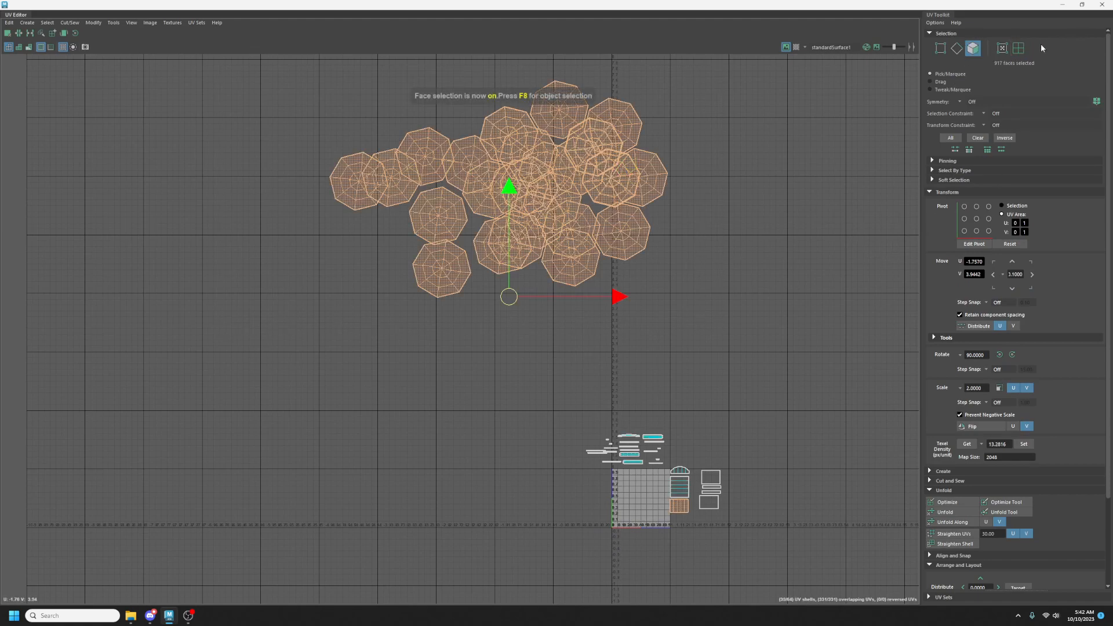
pyautogui.moveTo(745, 68); pyautogui.dragTo(260, 354)
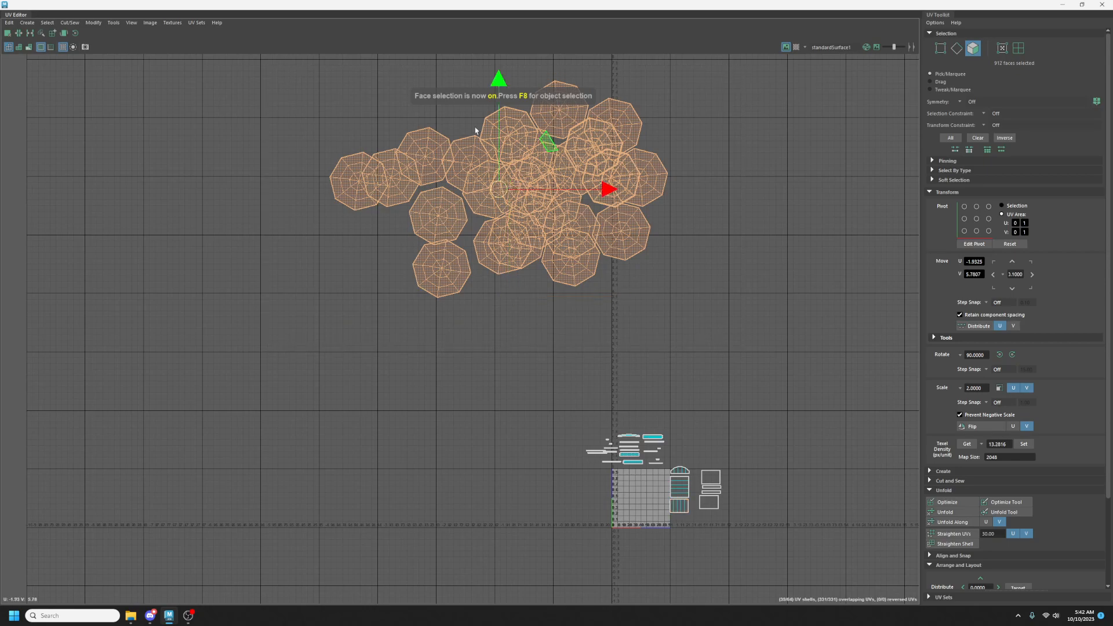
pyautogui.click(1023, 444)
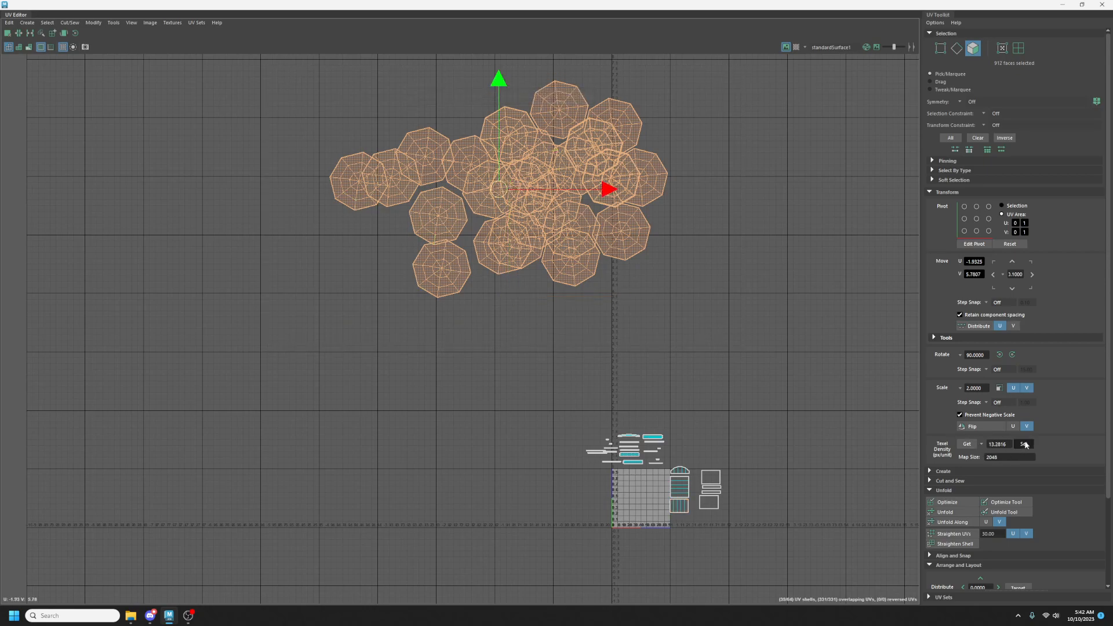
pyautogui.moveTo(503, 194); pyautogui.dragTo(608, 297)
pyautogui.scroll(2, 696, 406)
pyautogui.keyDown('alt'); pyautogui.moveTo(745, 429); pyautogui.dragTo(693, 377, button='middle'); pyautogui.keyUp('alt')
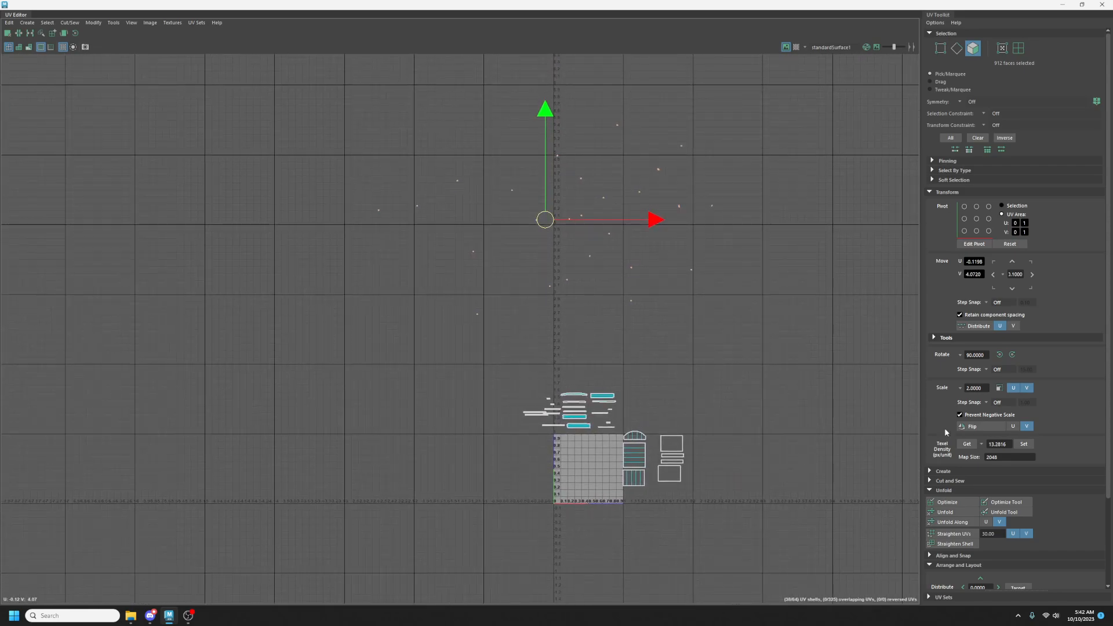
# Lay out the selected rivet shells in the 0–1 tile with Shell Pre-Scaling set to Off.
pyautogui.scroll(-3, 1048, 450)
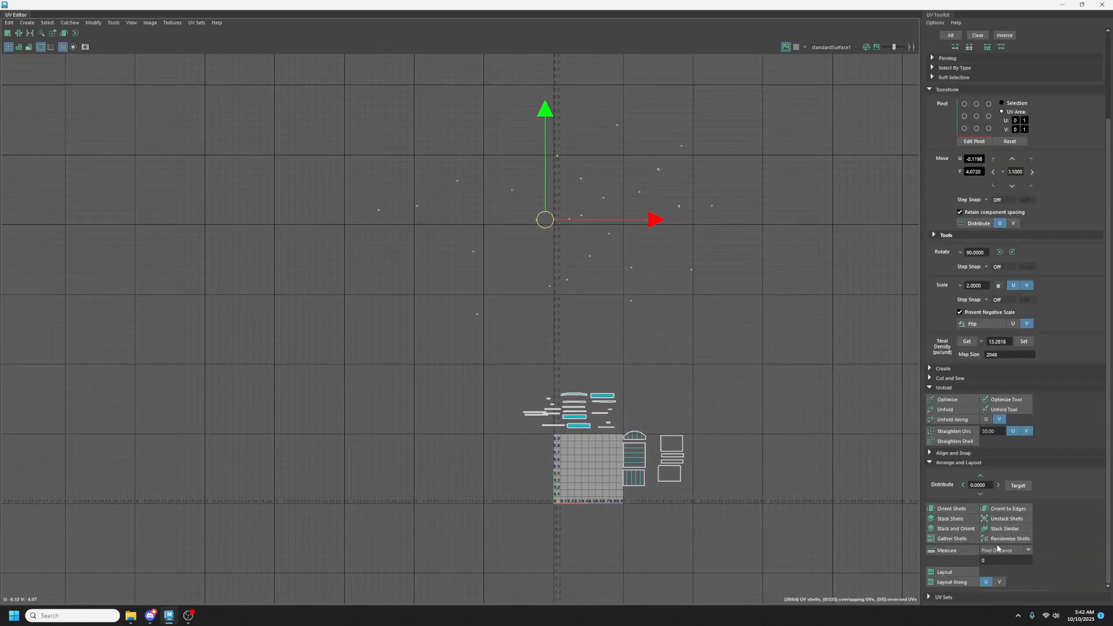
pyautogui.keyDown('shift'); pyautogui.click(957, 572); pyautogui.keyUp('shift')
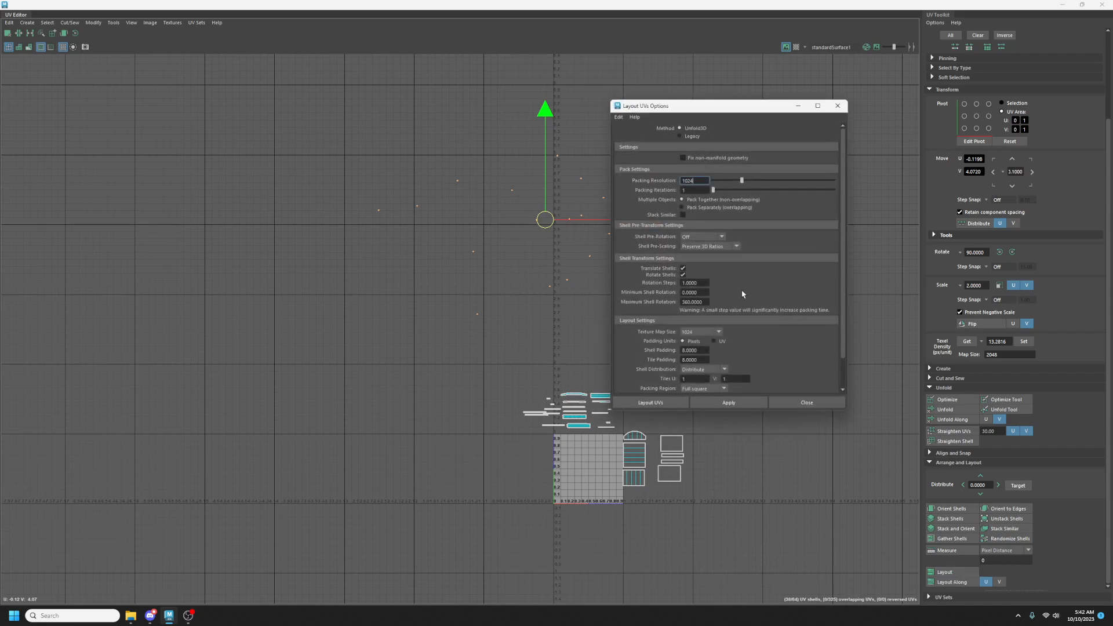
pyautogui.click(736, 247)
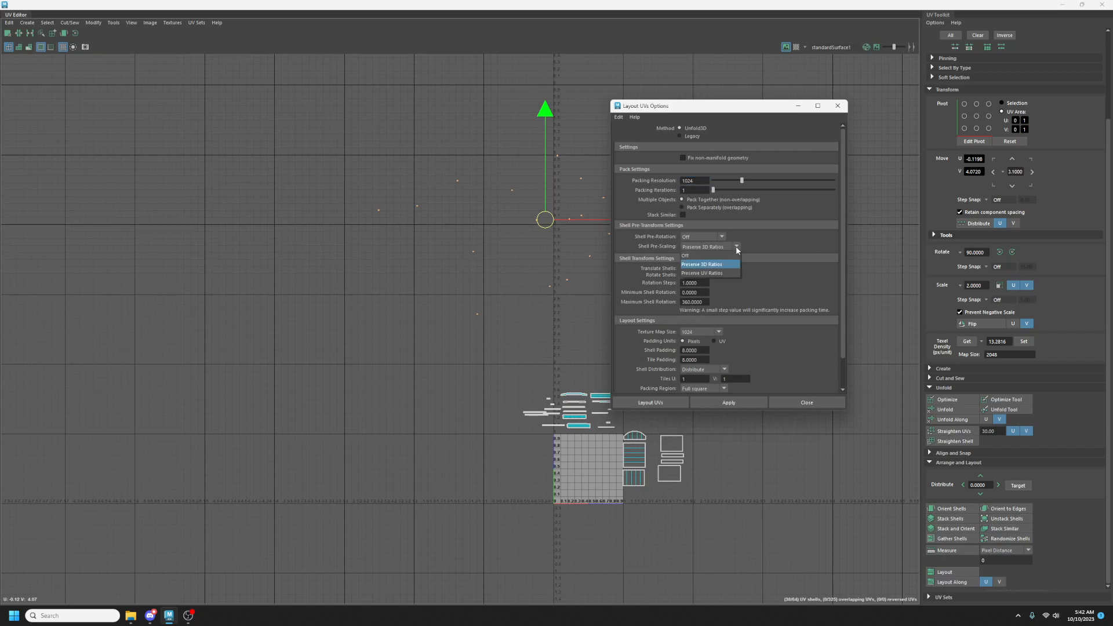
pyautogui.click(724, 255)
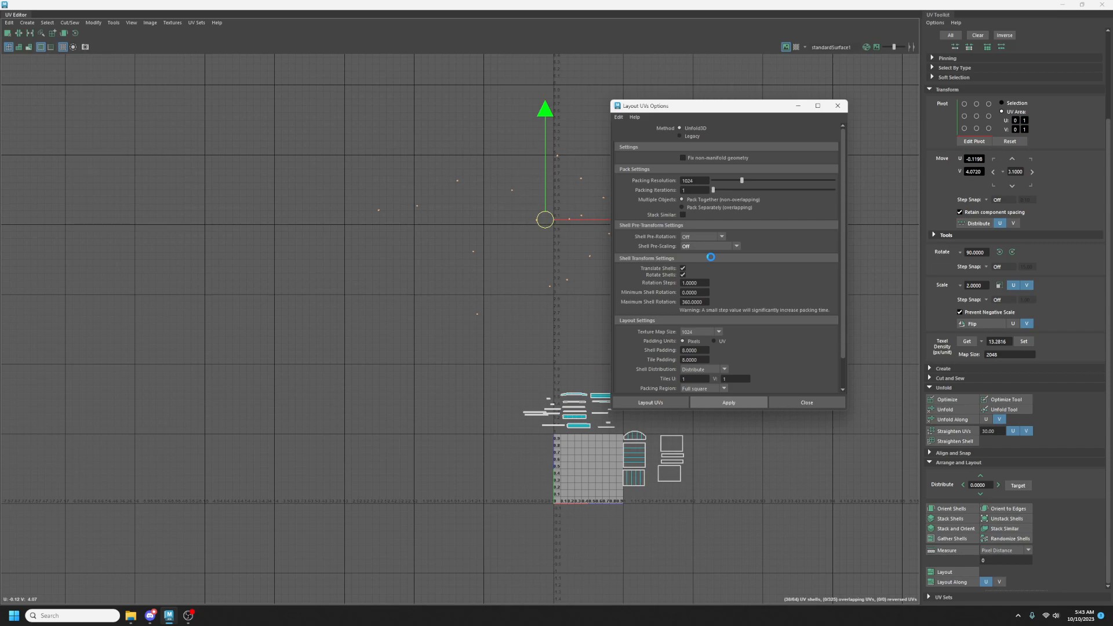
pyautogui.click(728, 402)
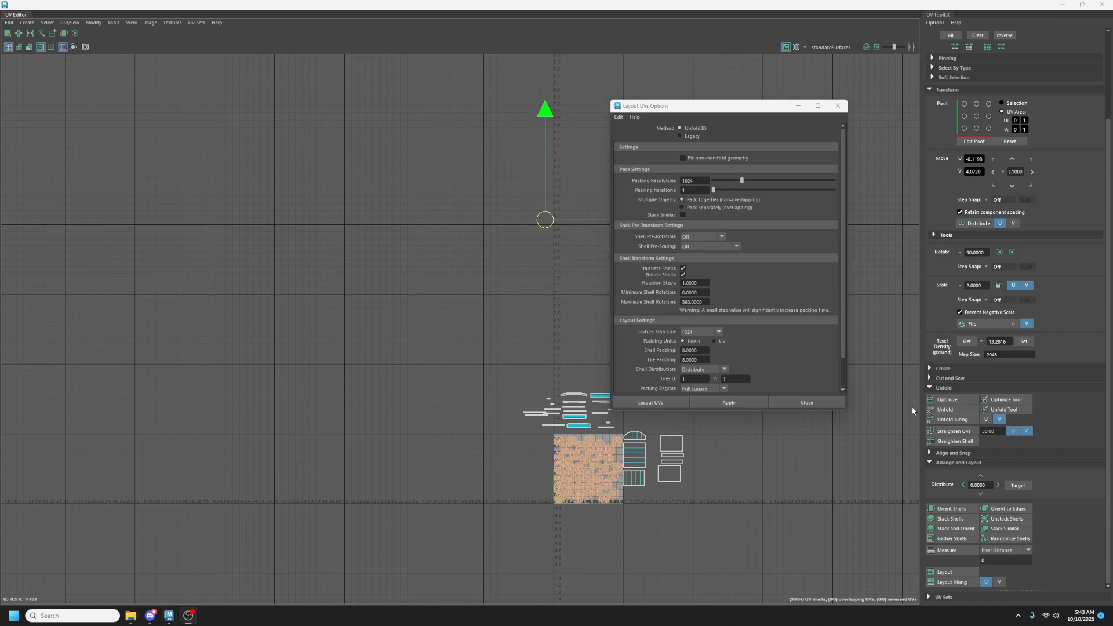
pyautogui.scroll(3, 658, 476)
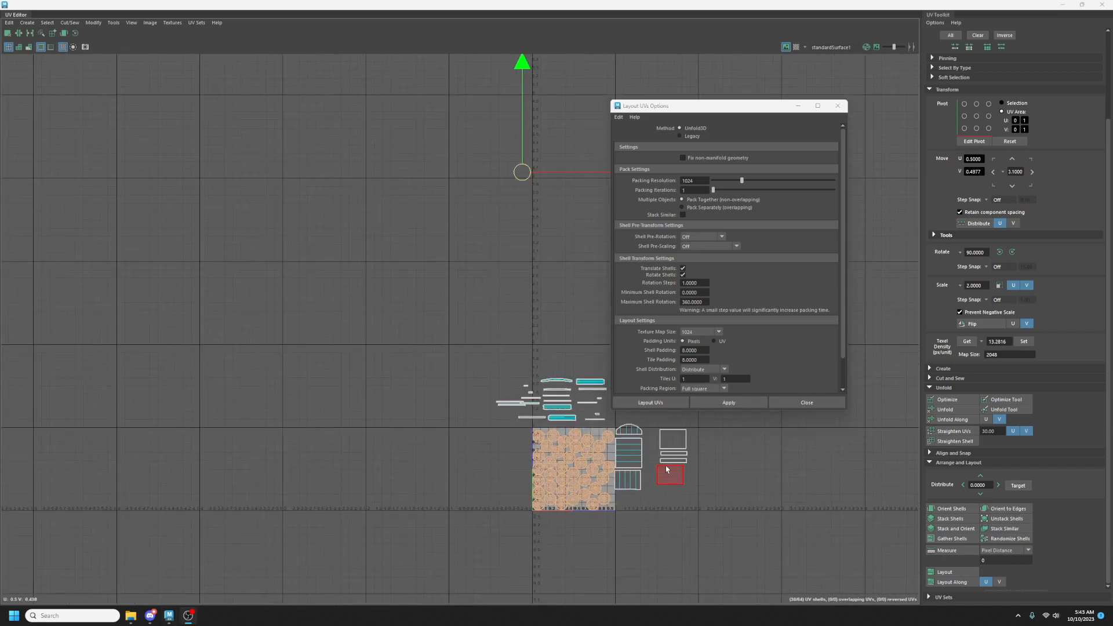
pyautogui.click(838, 106)
pyautogui.scroll(5, 597, 499)
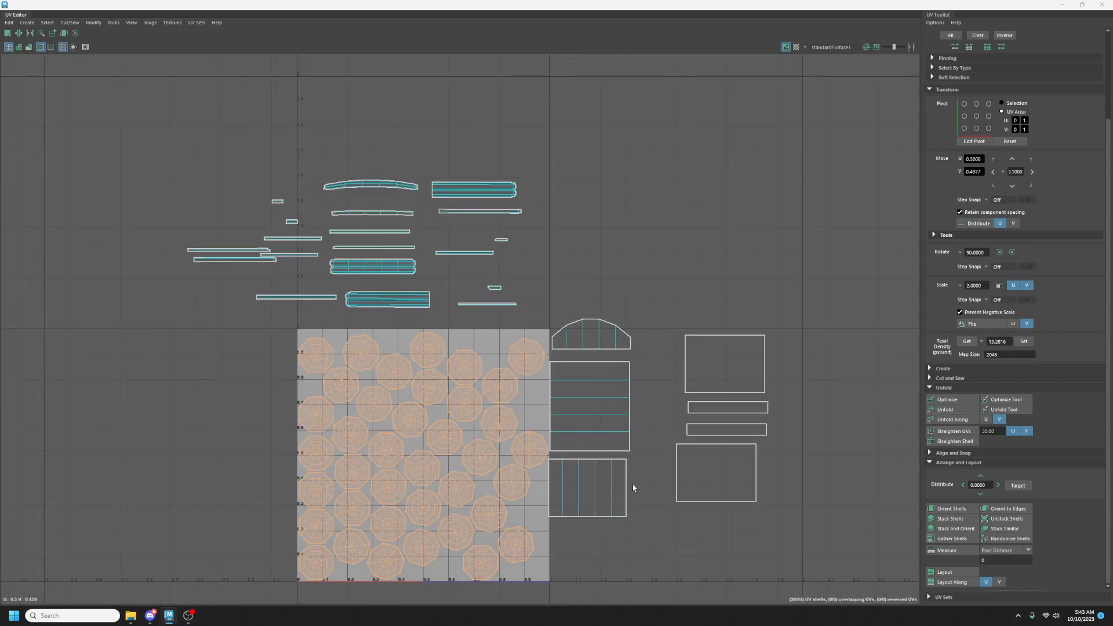
# Move the packed rivet shells to the left of the 0–1 tile and set their texel density to 13.2816.
pyautogui.keyDown('alt'); pyautogui.moveTo(548, 526); pyautogui.dragTo(732, 432, button='middle'); pyautogui.keyUp('alt')
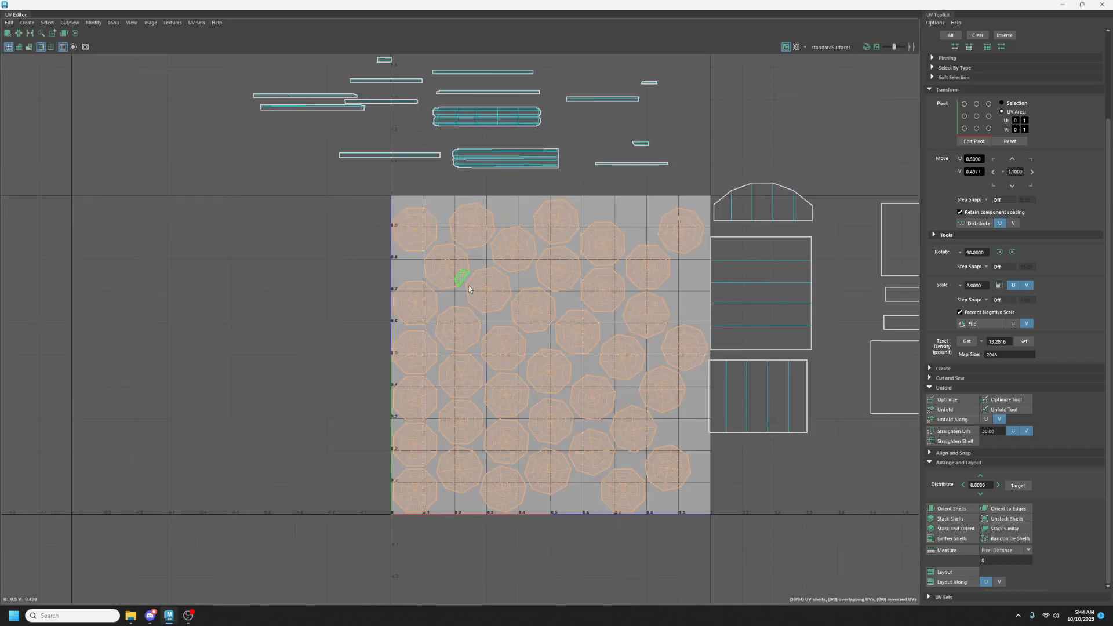
pyautogui.scroll(-2, 580, 264)
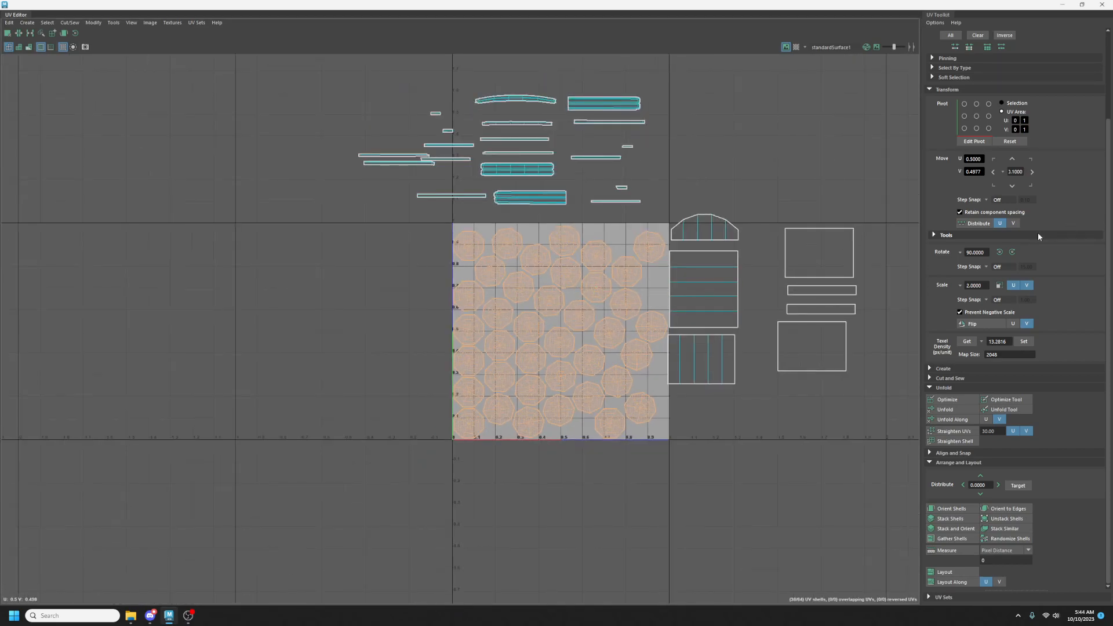
pyautogui.scroll(3, 1038, 220)
pyautogui.click(1019, 48)
pyautogui.moveTo(437, 241); pyautogui.dragTo(649, 448)
pyautogui.moveTo(671, 334); pyautogui.dragTo(444, 334)
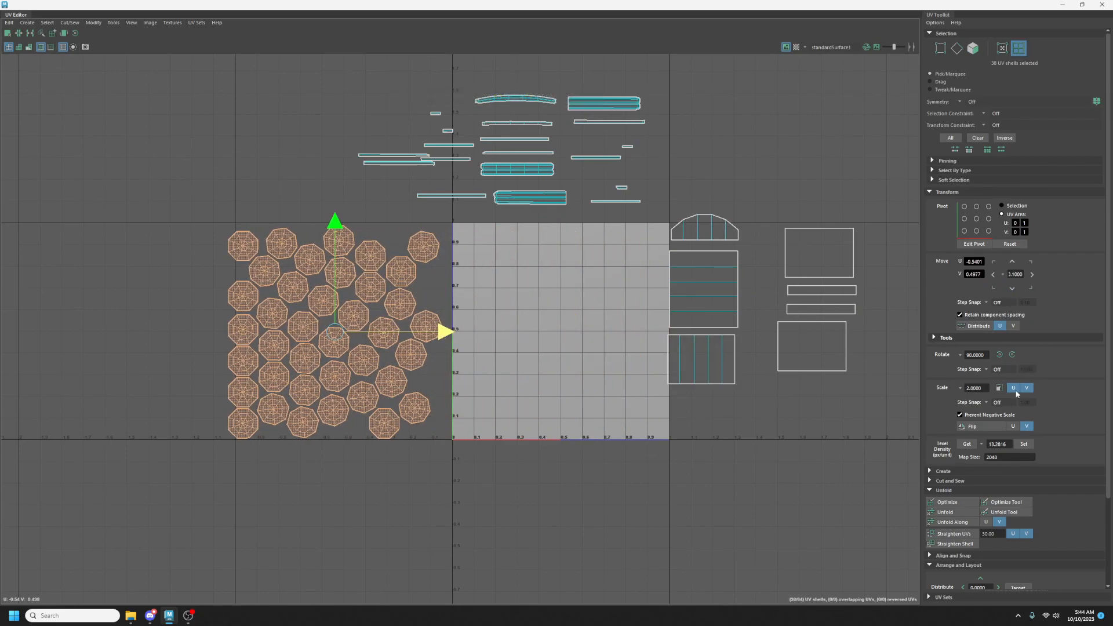
pyautogui.click(1024, 444)
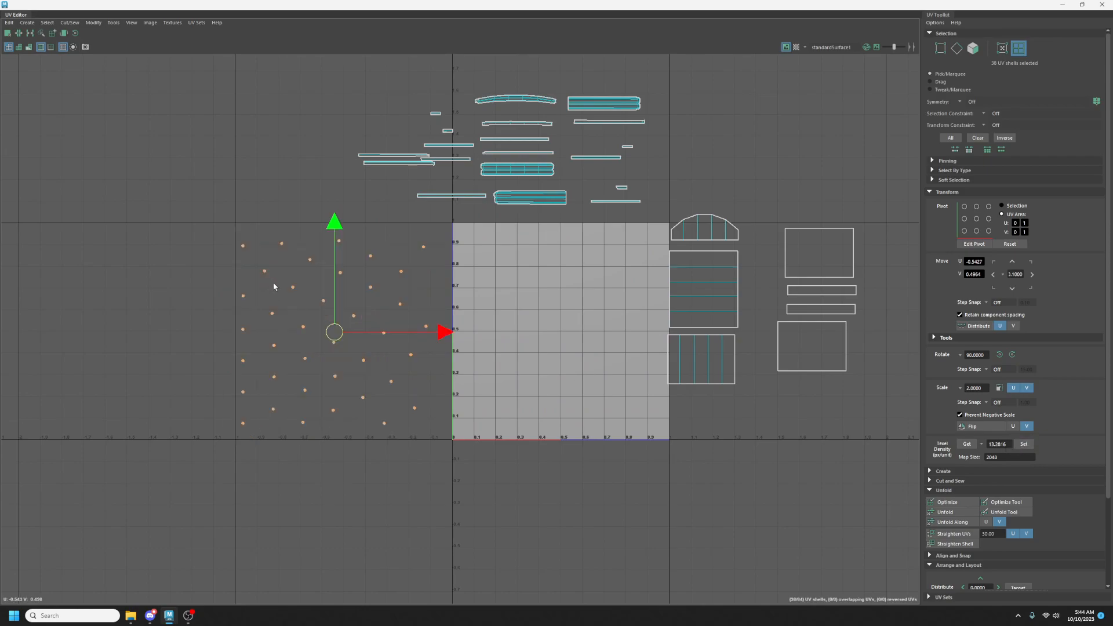
pyautogui.moveTo(334, 332); pyautogui.dragTo(298, 329)
pyautogui.click(770, 154)
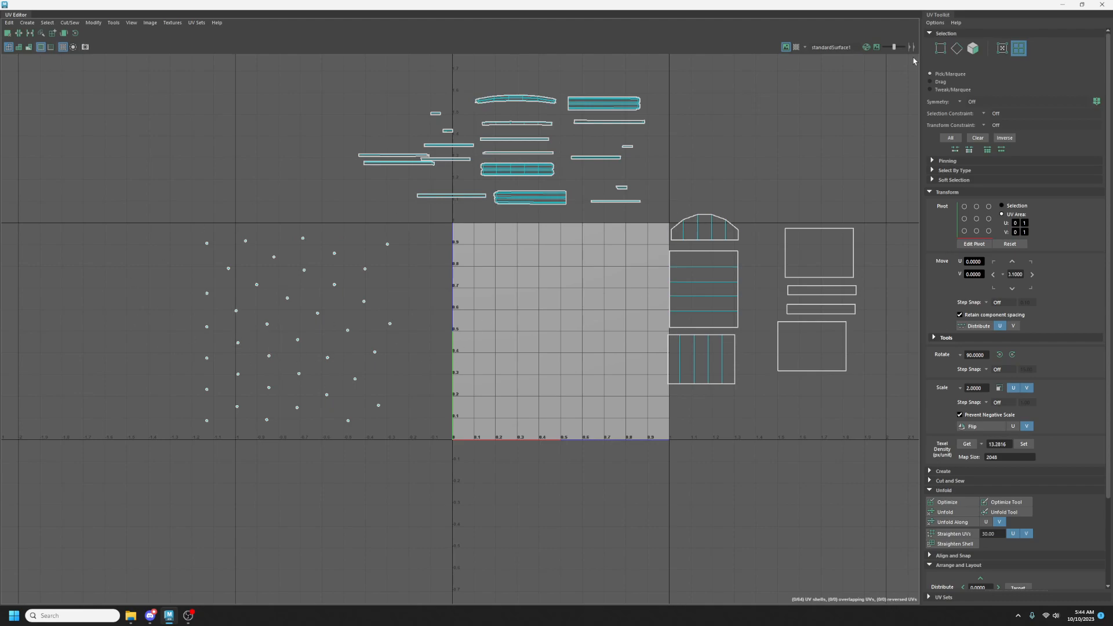
# Delete the construction history of the combined chest and its leftover source groups, and save the scene.
pyautogui.click(1101, 5)
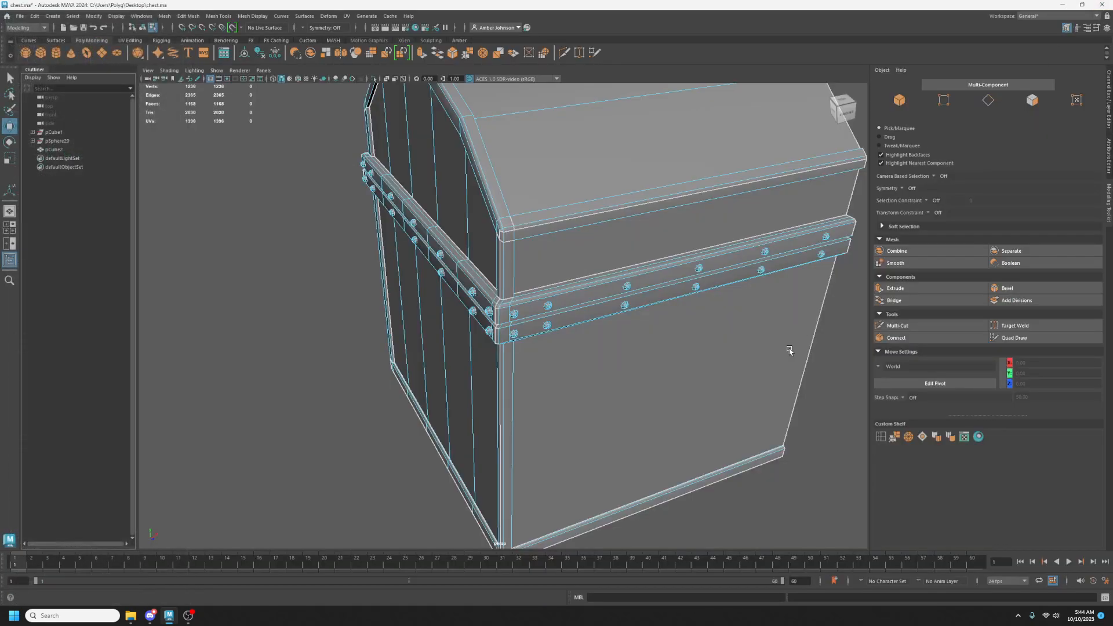
pyautogui.click(898, 100)
pyautogui.scroll(-3, 714, 262)
pyautogui.keyDown('alt'); pyautogui.moveTo(742, 293); pyautogui.dragTo(653, 301); pyautogui.keyUp('alt')
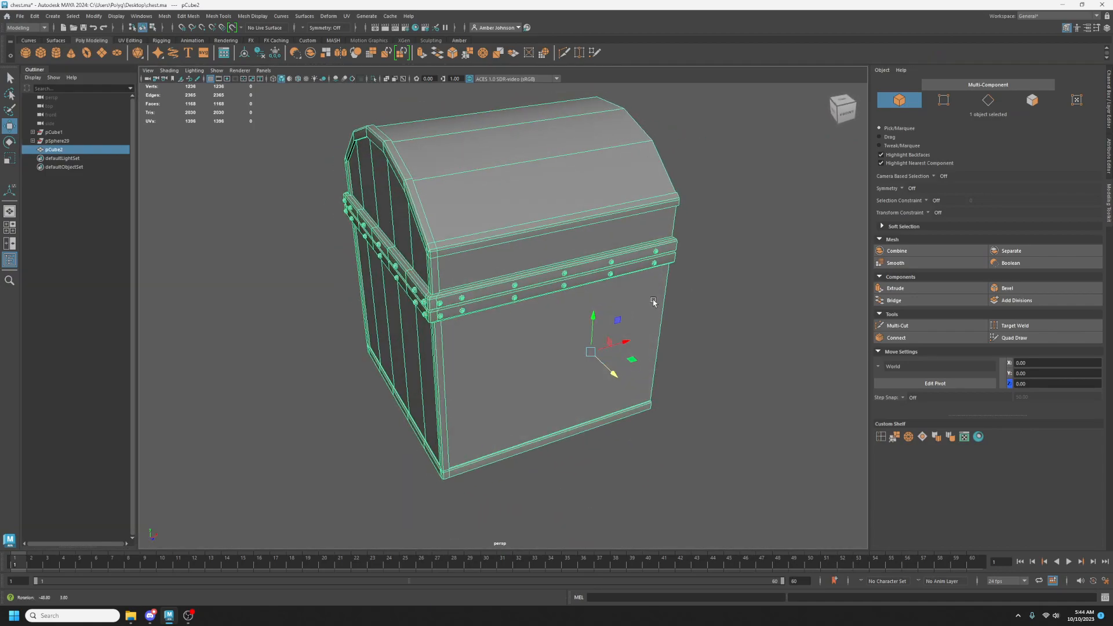
pyautogui.keyDown('shift'); pyautogui.click(61, 133); pyautogui.keyUp('shift')
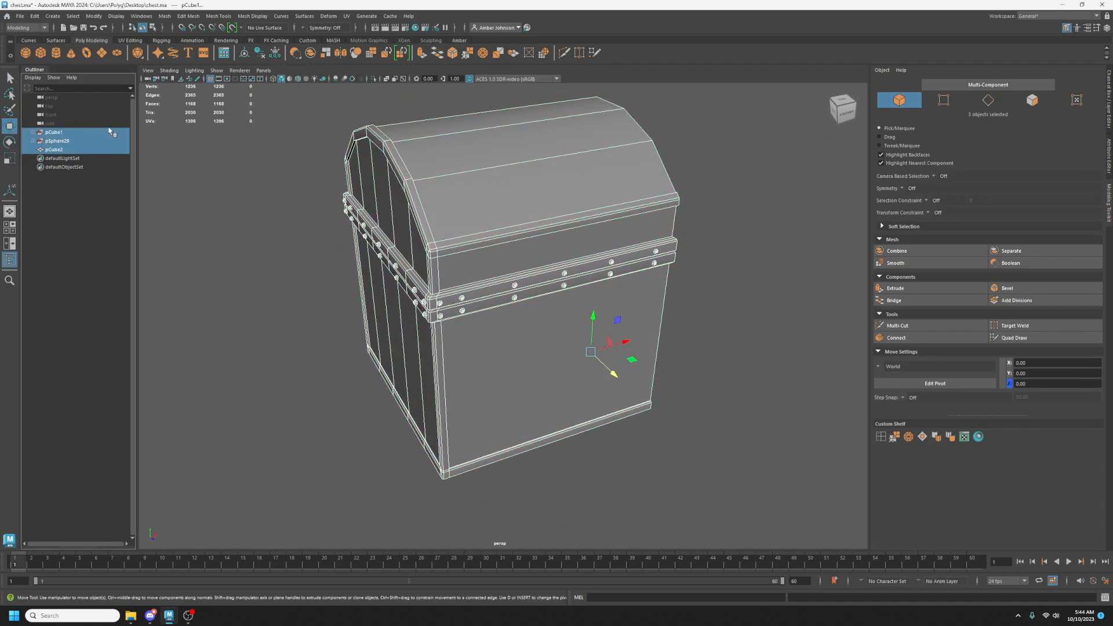
pyautogui.click(261, 54)
pyautogui.hotkey('ctrl', 's')
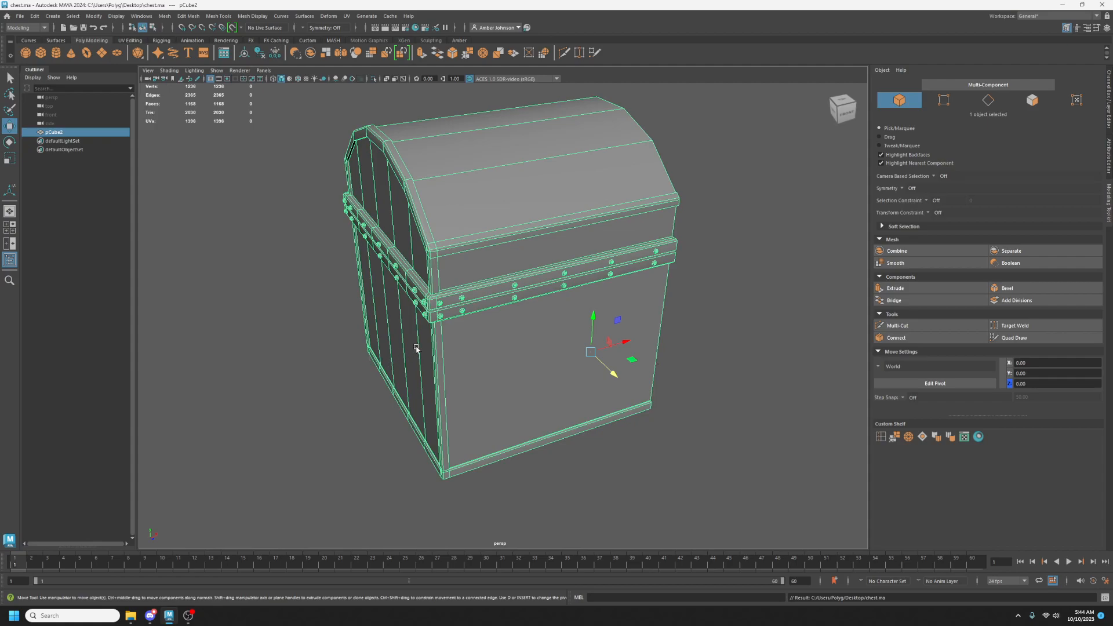
pyautogui.keyDown('alt'); pyautogui.moveTo(692, 366); pyautogui.dragTo(606, 361); pyautogui.keyUp('alt')
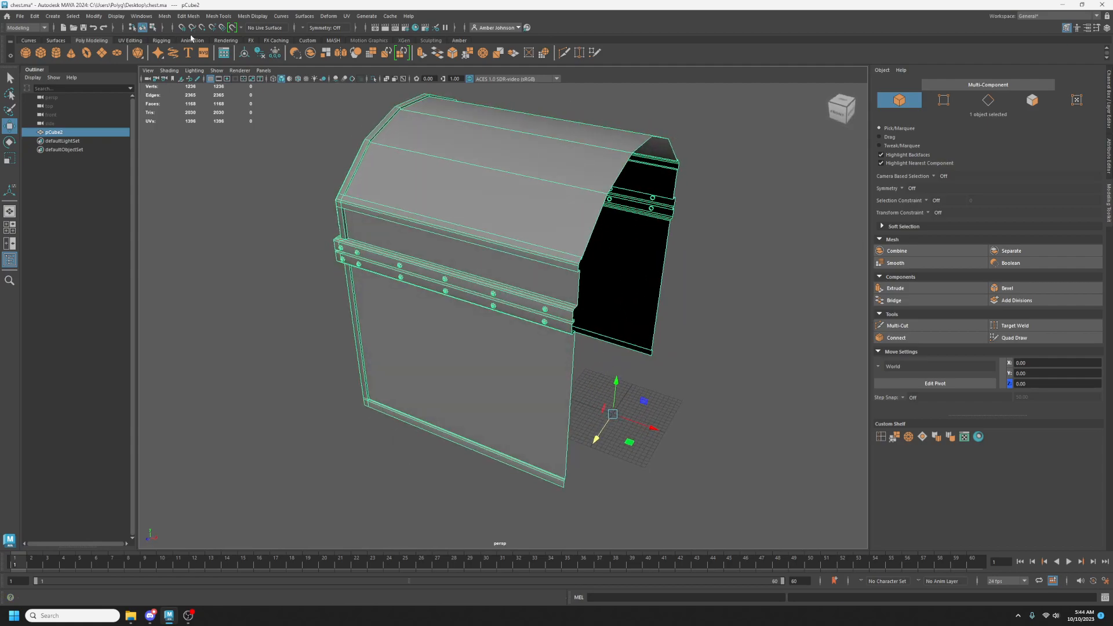
# Mirror the half chest with its rivets across the world X axis.
pyautogui.click(167, 17)
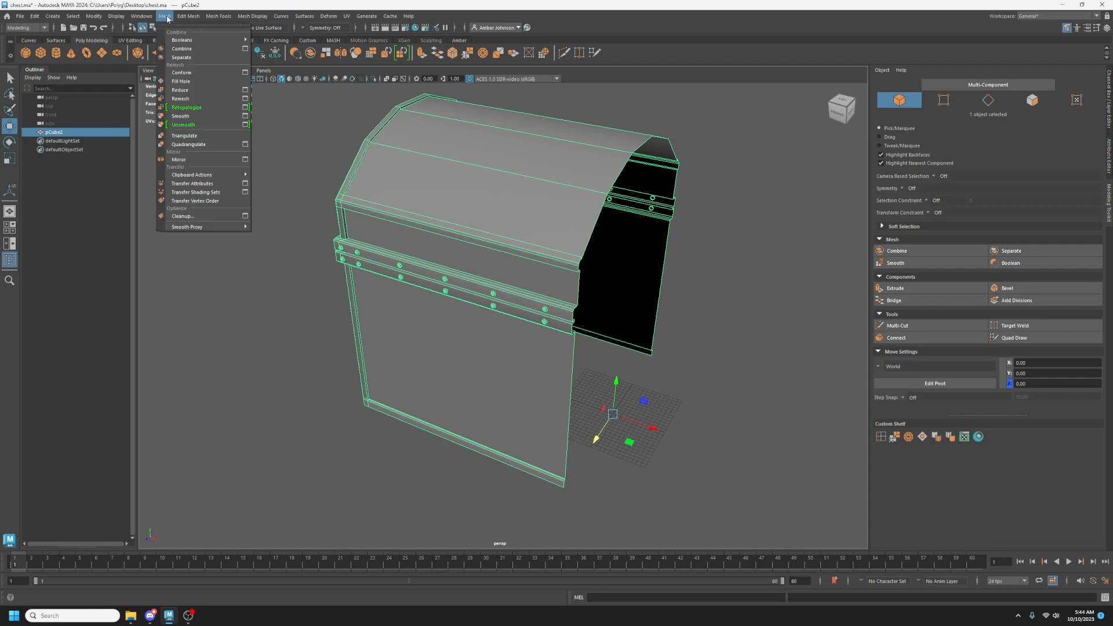
pyautogui.click(203, 161)
pyautogui.keyDown('alt'); pyautogui.moveTo(674, 342); pyautogui.dragTo(525, 316); pyautogui.keyUp('alt')
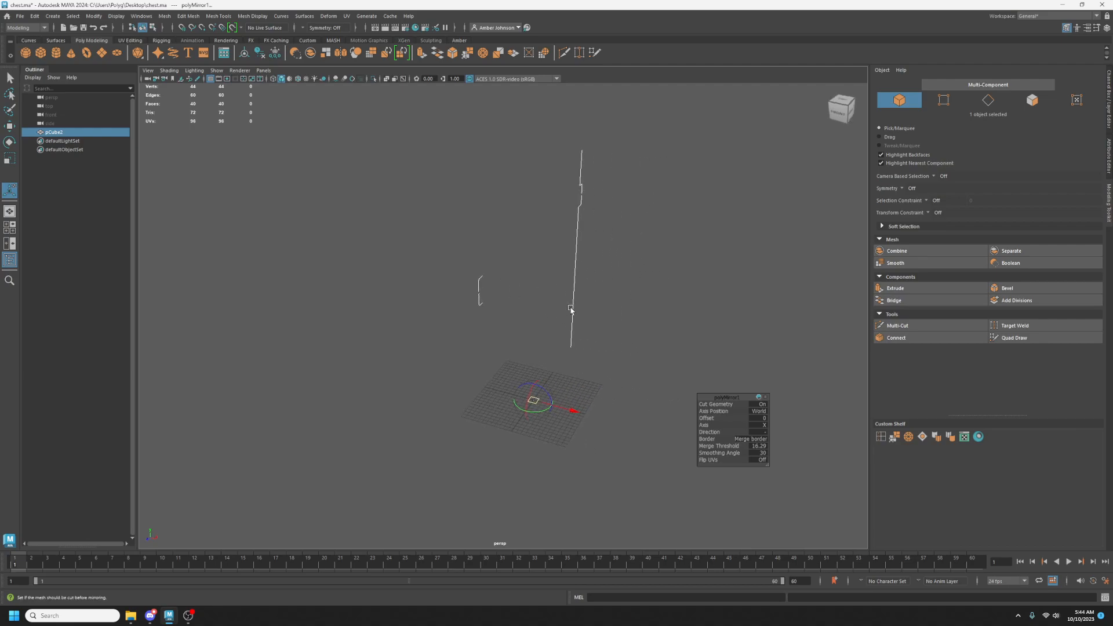
pyautogui.scroll(2, 569, 310)
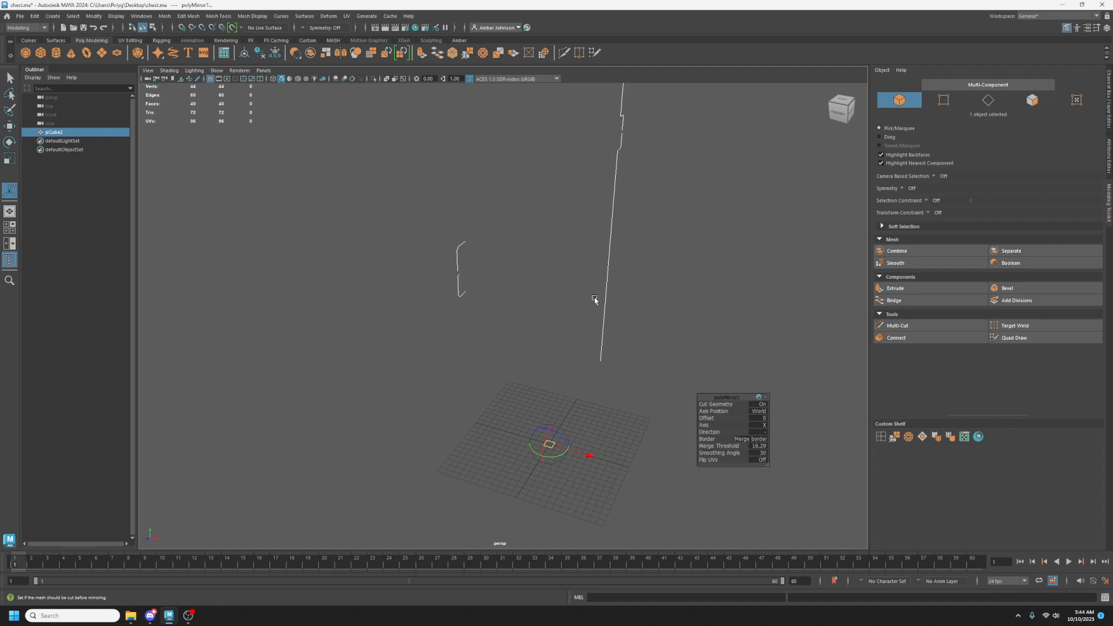
# Set the mirror's direction to + so the missing half of the chest is generated.
pyautogui.moveTo(727, 398); pyautogui.dragTo(780, 236)
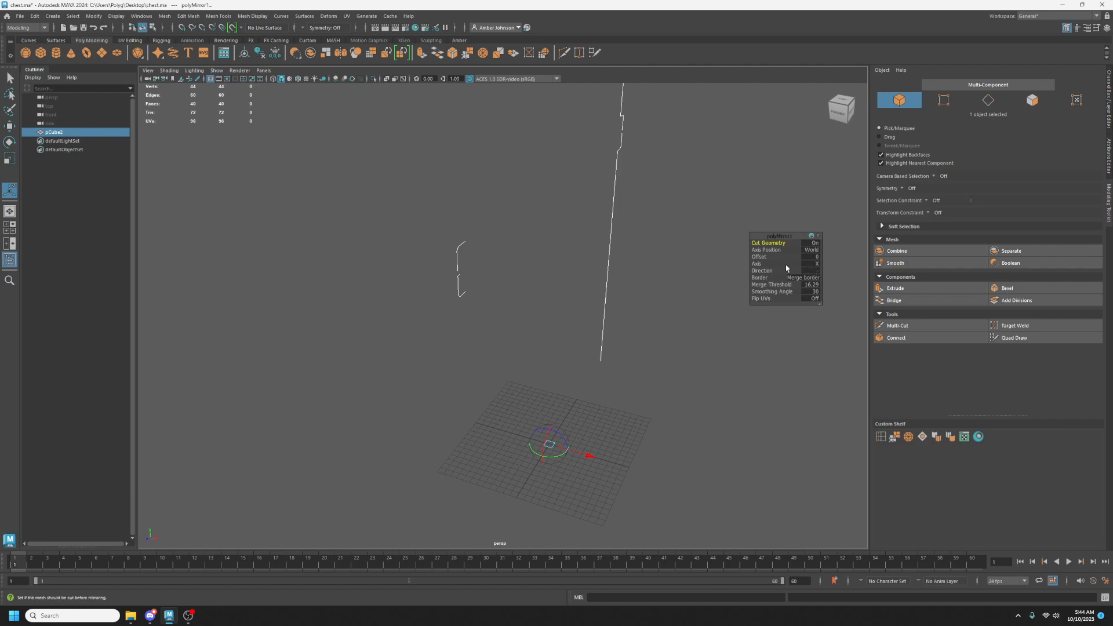
pyautogui.moveTo(758, 263); pyautogui.dragTo(821, 279)
pyautogui.keyDown('alt'); pyautogui.moveTo(660, 313); pyautogui.dragTo(470, 406, button='right'); pyautogui.keyUp('alt')
pyautogui.click(820, 265)
pyautogui.click(835, 285)
pyautogui.click(820, 265)
pyautogui.click(831, 268)
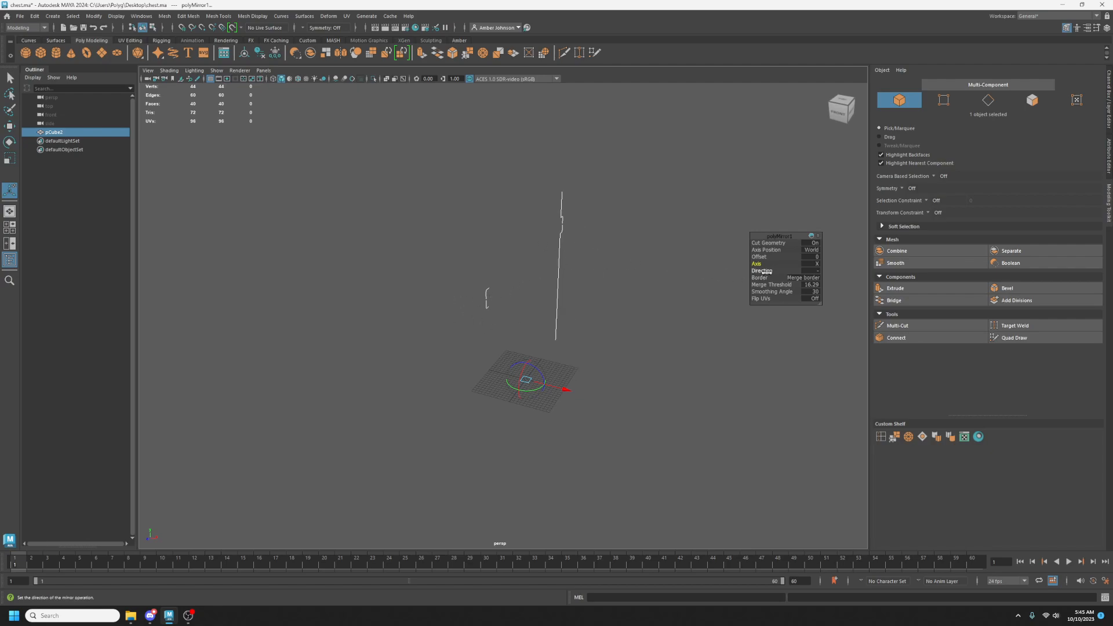
pyautogui.click(817, 271)
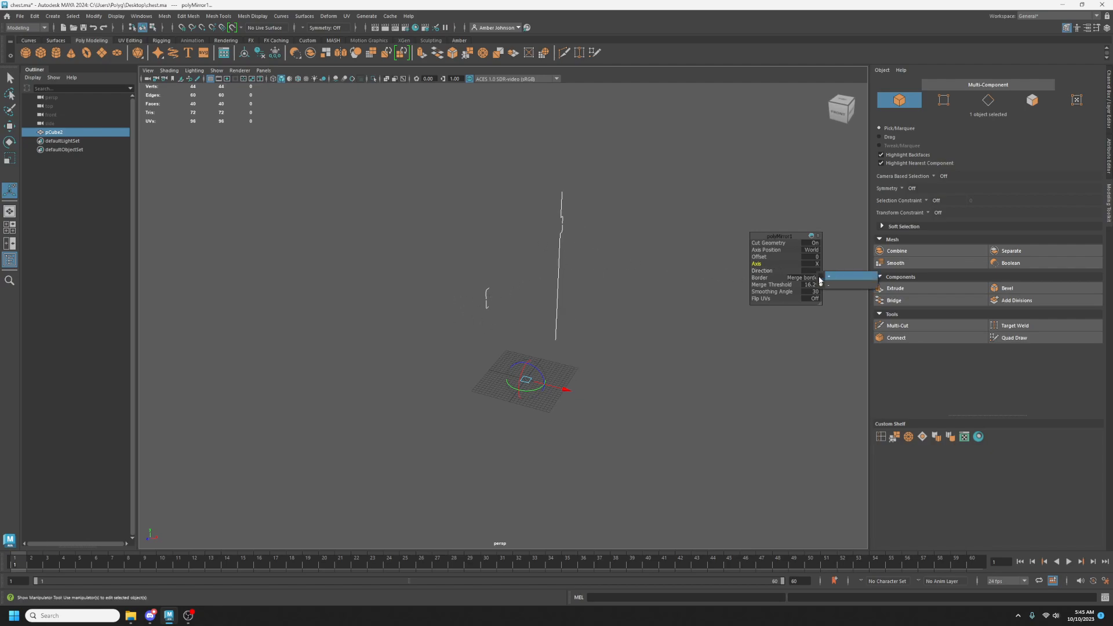
pyautogui.click(825, 278)
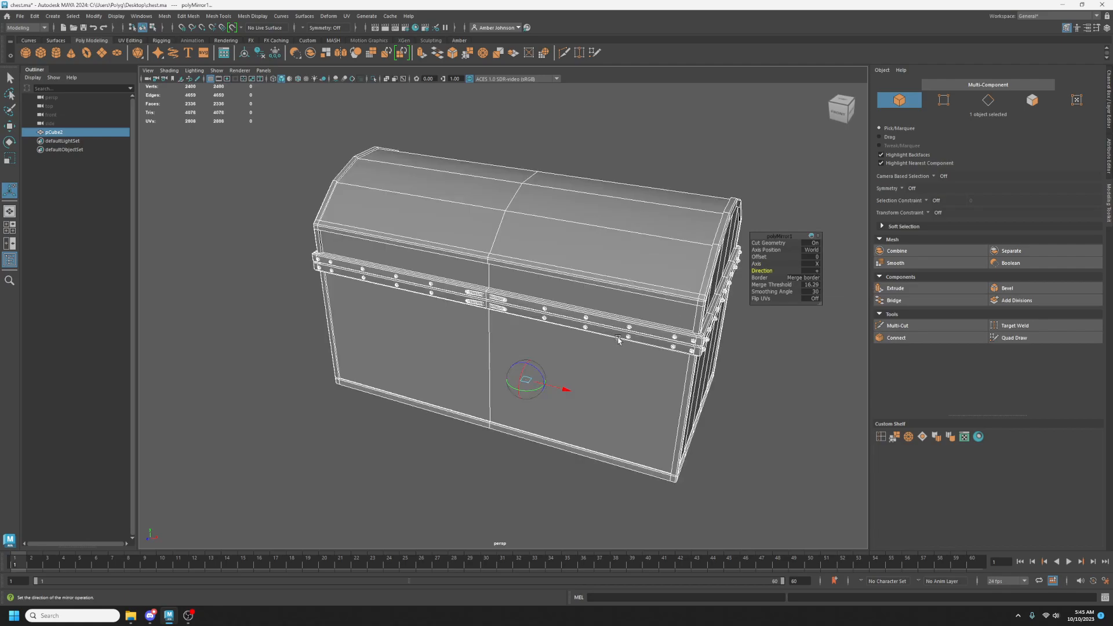
# Set the mirror's merge threshold to 1 and check the centre seam and rivets from several angles.
pyautogui.keyDown('alt'); pyautogui.moveTo(638, 339); pyautogui.dragTo(488, 345); pyautogui.keyUp('alt')
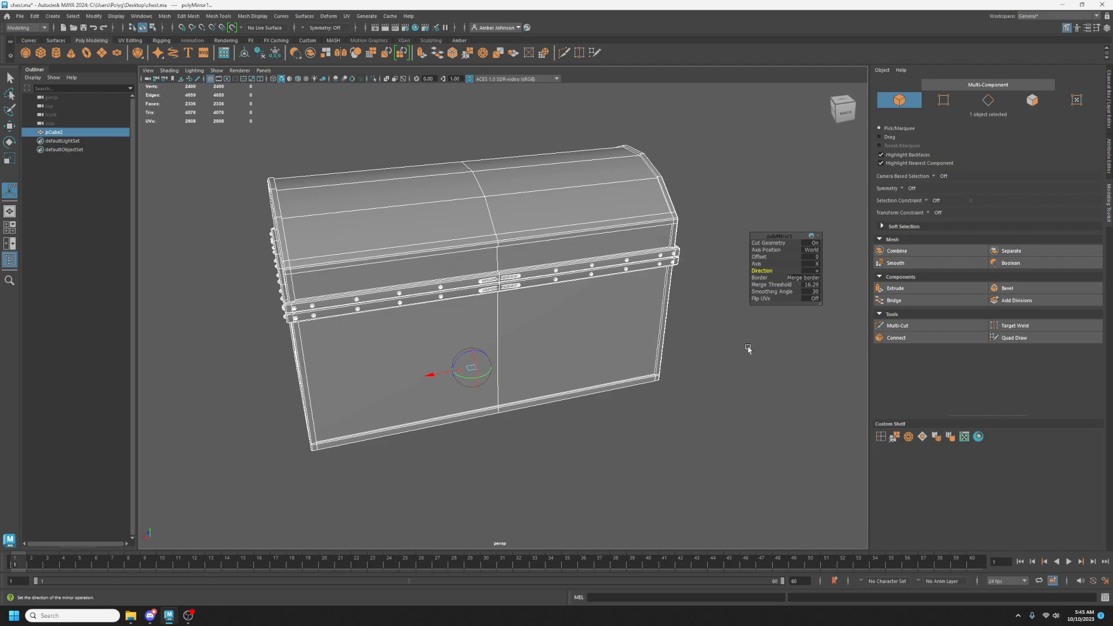
pyautogui.moveTo(792, 286); pyautogui.dragTo(784, 286, button='middle')
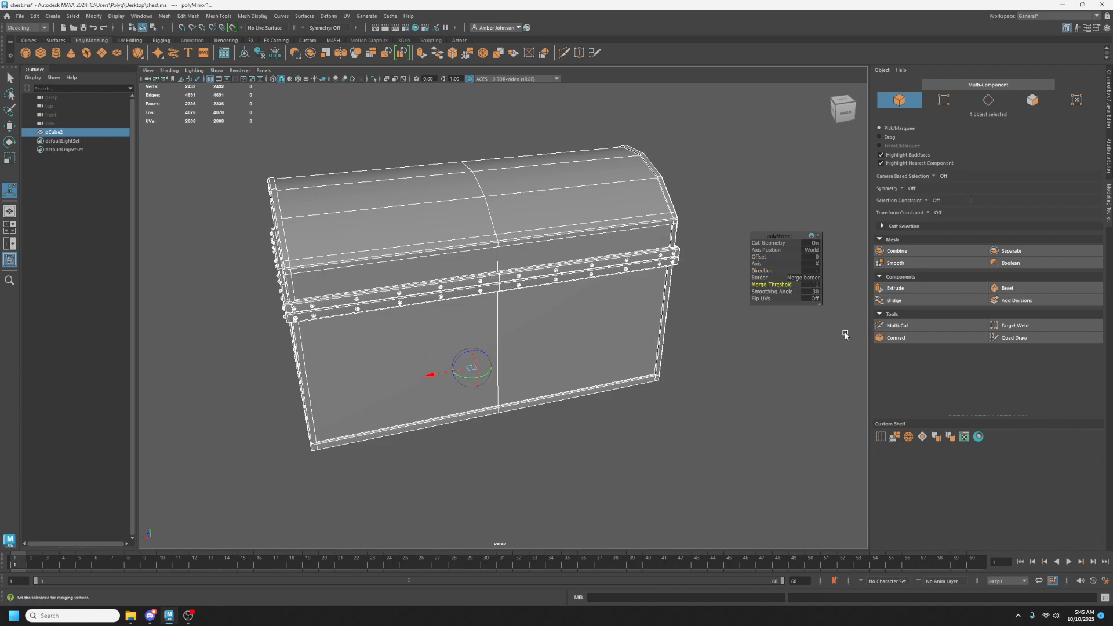
pyautogui.keyDown('alt'); pyautogui.moveTo(580, 380); pyautogui.dragTo(757, 328); pyautogui.keyUp('alt')
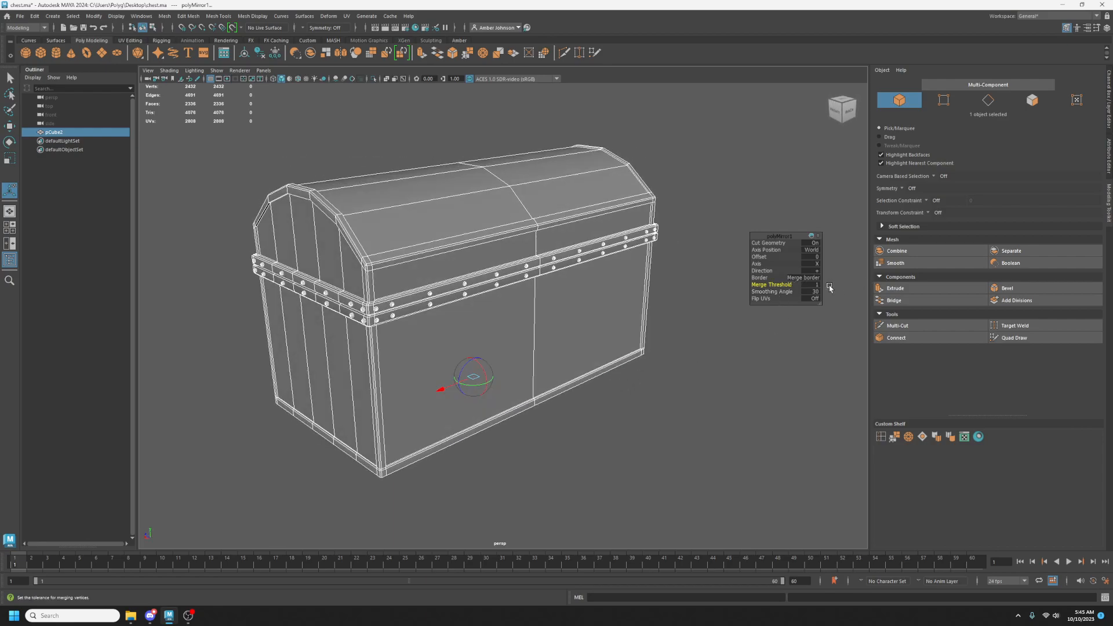
pyautogui.moveTo(782, 284); pyautogui.dragTo(741, 285)
pyautogui.keyDown('alt'); pyautogui.moveTo(499, 313); pyautogui.dragTo(372, 325); pyautogui.keyUp('alt')
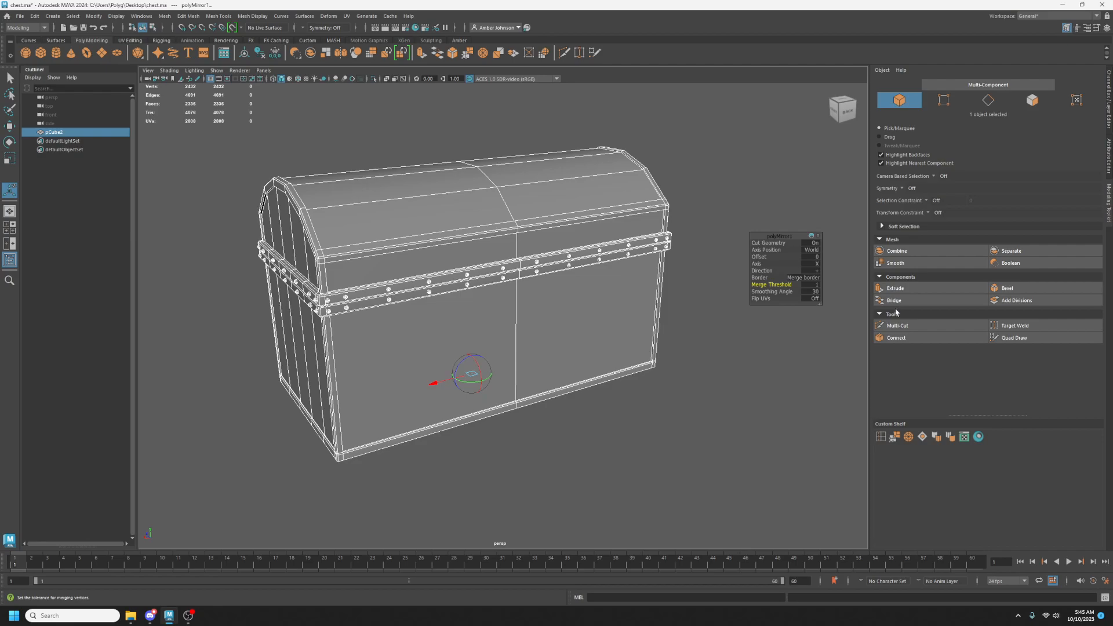
# Set the mirror's Flip UVs option to Local U and finish the mirror operation.
pyautogui.click(816, 299)
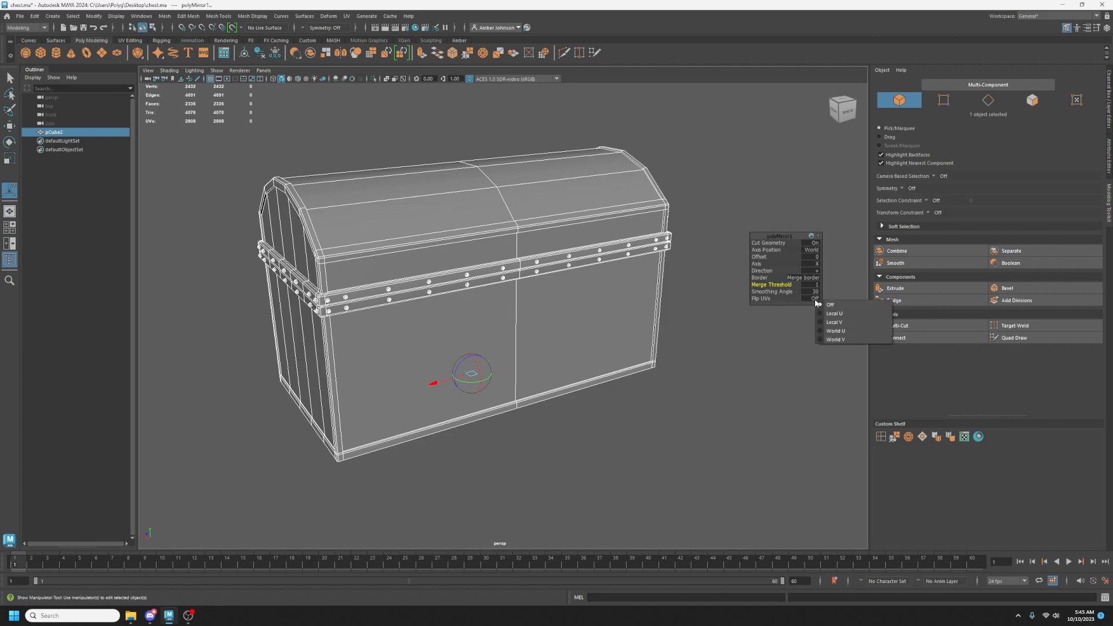
pyautogui.click(834, 314)
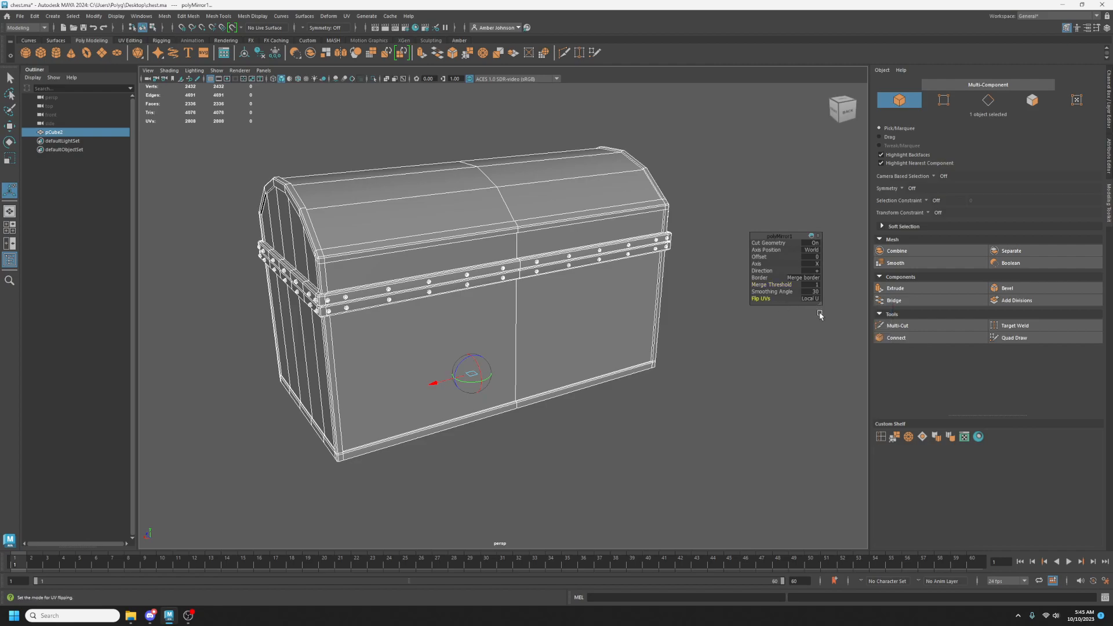
pyautogui.moveTo(445, 425)
pyautogui.keyDown('alt'); pyautogui.mouseDown()
pyautogui.moveTo(423, 425)
pyautogui.moveTo(475, 425)
pyautogui.moveTo(440, 425)
pyautogui.moveTo(454, 426)
pyautogui.mouseUp(); pyautogui.keyUp('alt')
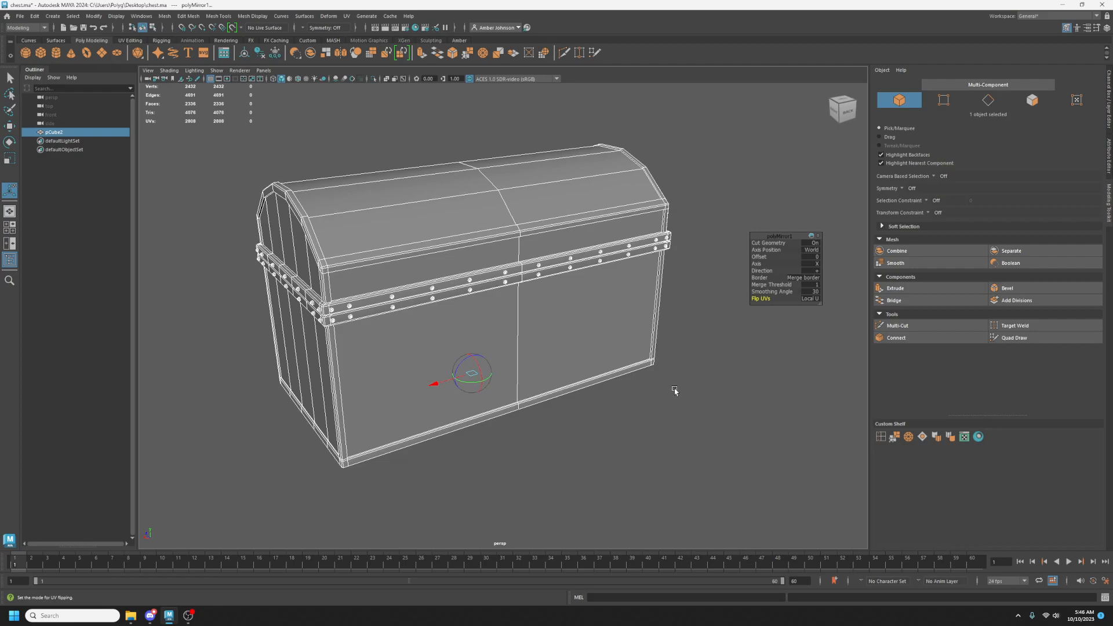
pyautogui.press('w')
pyautogui.click(671, 427)
pyautogui.keyDown('alt'); pyautogui.moveTo(625, 423); pyautogui.dragTo(646, 435); pyautogui.keyUp('alt')
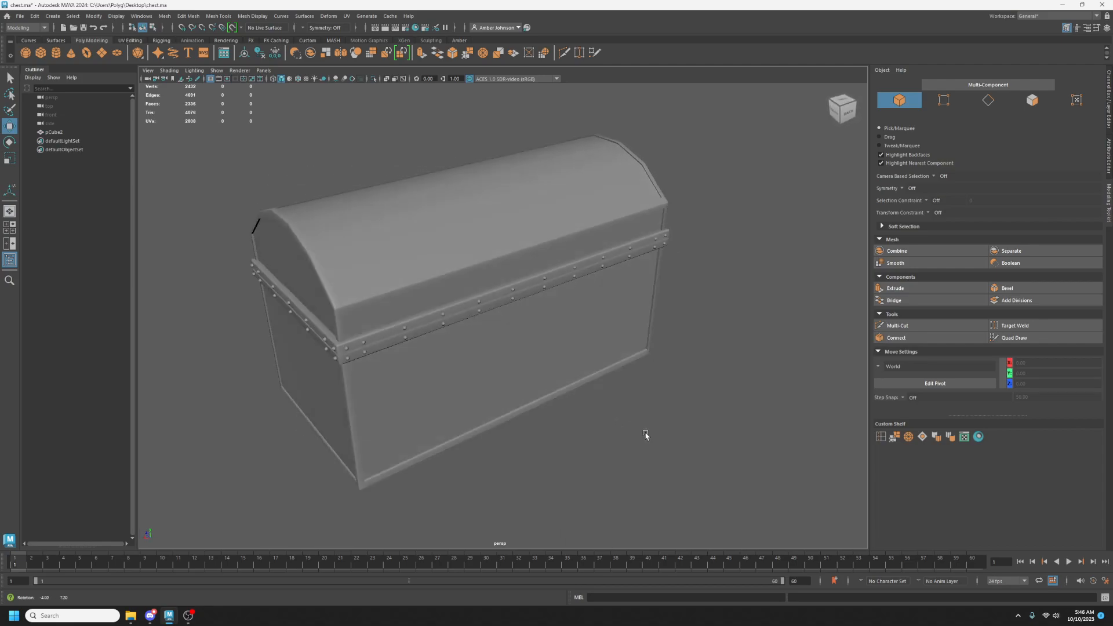
# Select the mirrored chest and open the UV Editor for it.
pyautogui.click(557, 369)
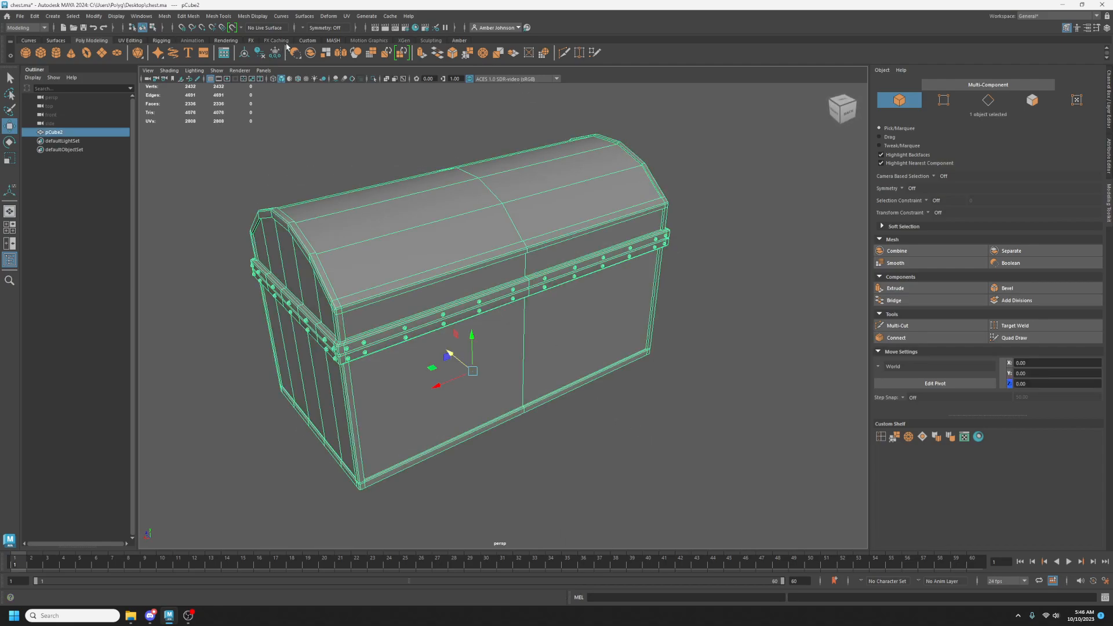
pyautogui.click(347, 16)
pyautogui.click(362, 35)
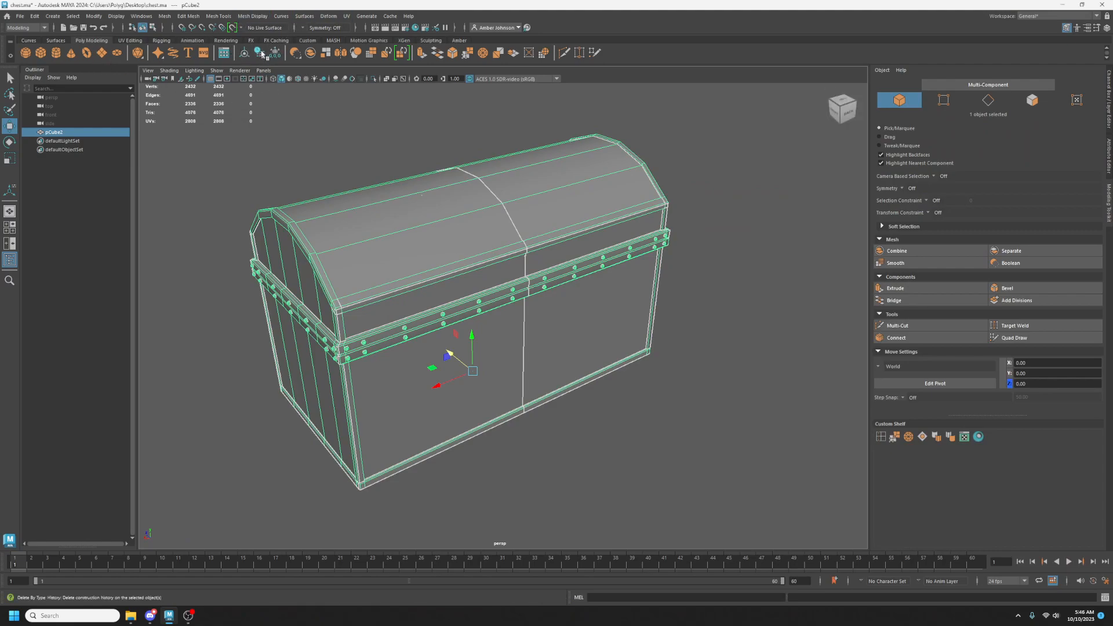
pyautogui.moveTo(1112, 46); pyautogui.dragTo(963, 45)
pyautogui.scroll(2, 527, 255)
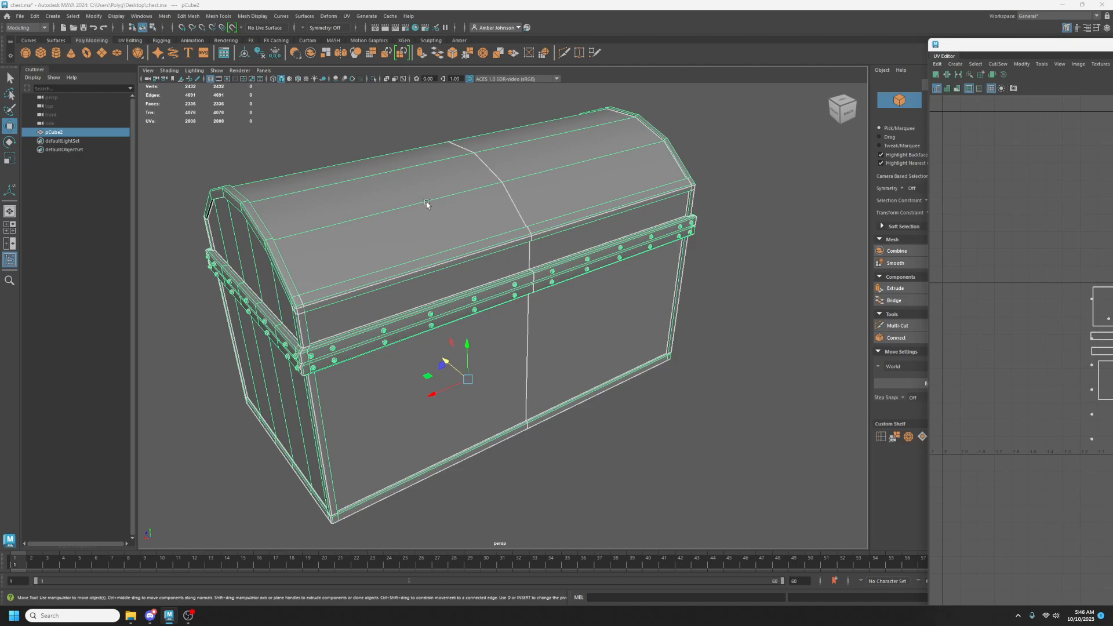
pyautogui.moveTo(974, 45); pyautogui.dragTo(1112, 60)
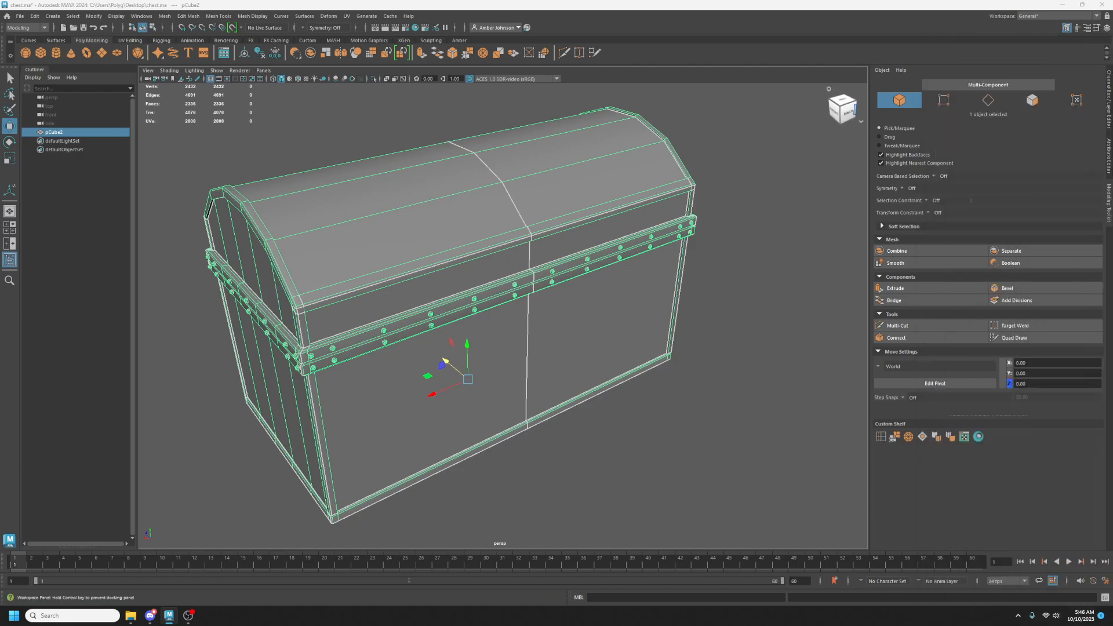
# Select the faces on both sides of the lower panel's centre seam to locate their shells in the UV Editor.
pyautogui.click(999, 102)
pyautogui.click(524, 342)
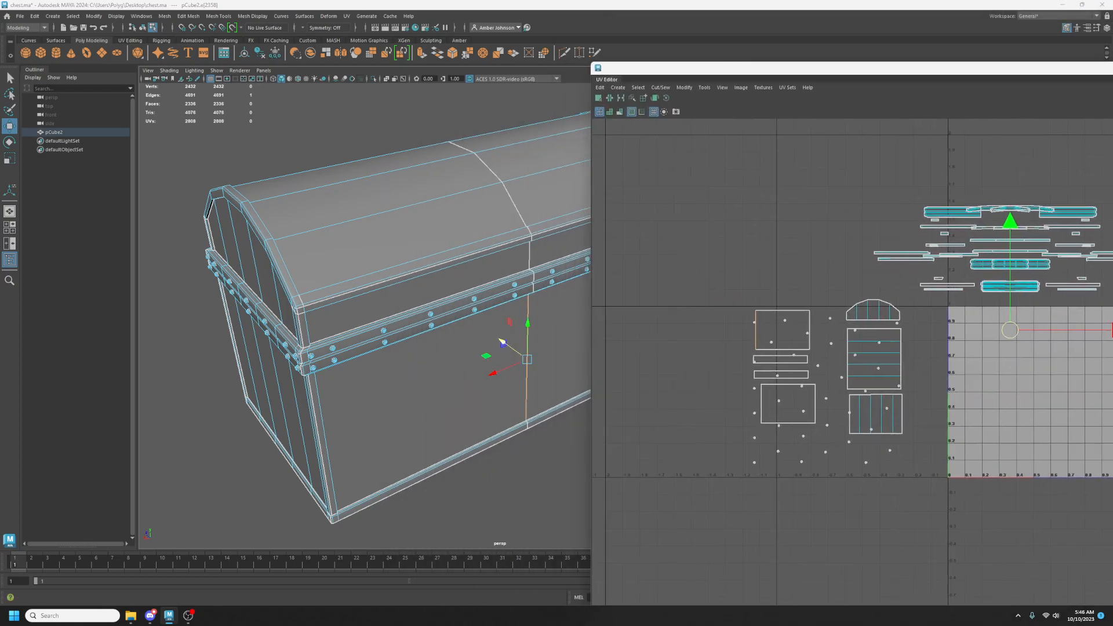
pyautogui.press('F11')
pyautogui.click(468, 376)
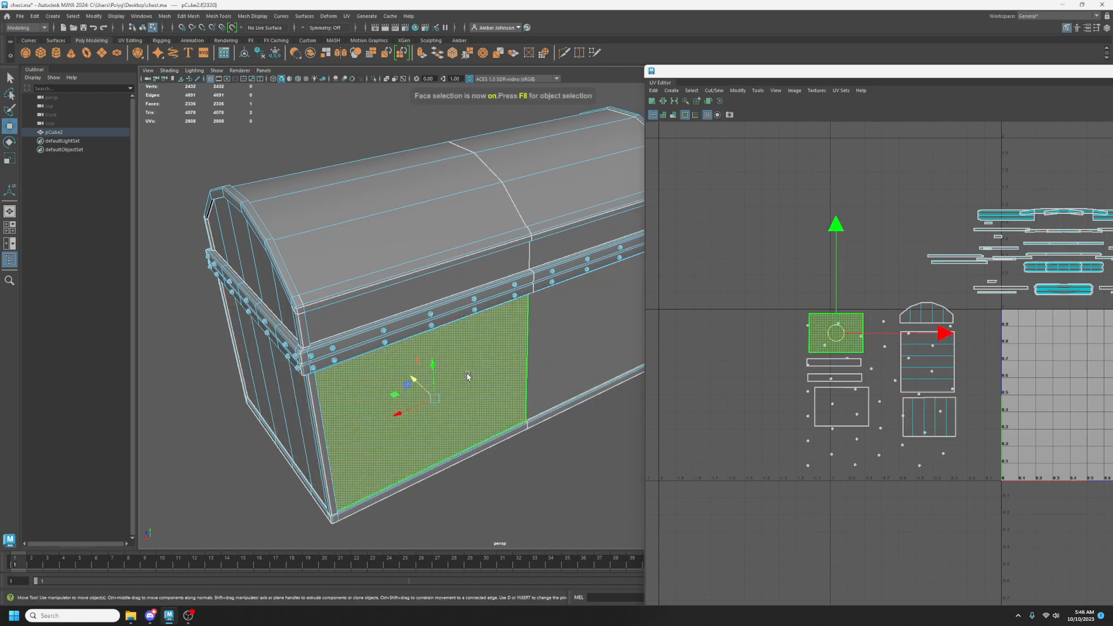
pyautogui.keyDown('shift'); pyautogui.click(566, 354); pyautogui.keyUp('shift')
pyautogui.moveTo(1039, 72); pyautogui.dragTo(745, 102)
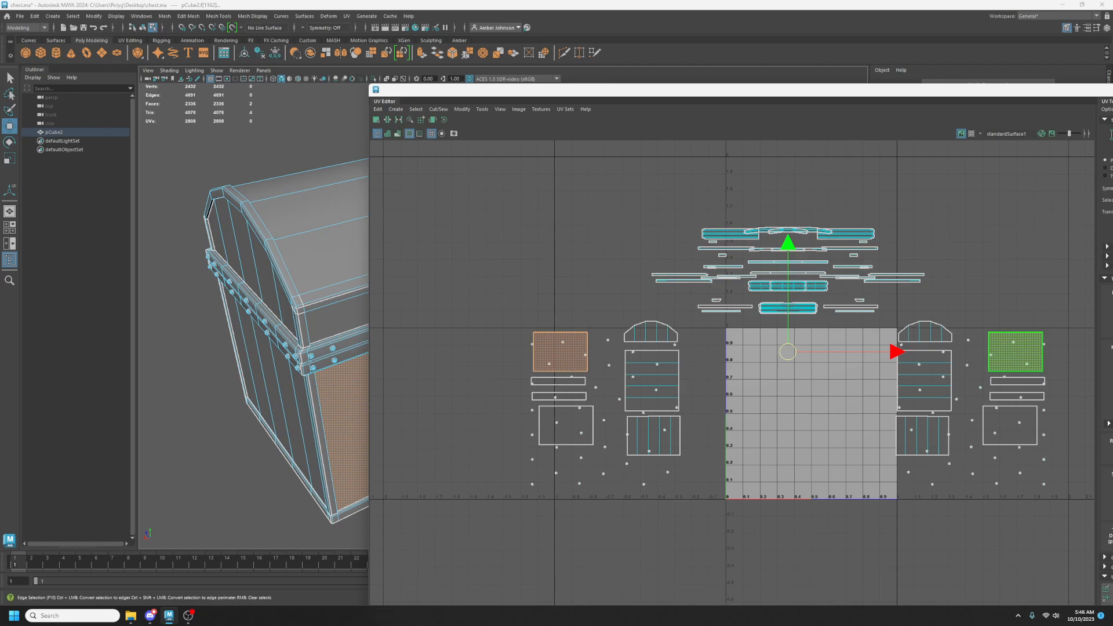
# Join the two halves of the upper plain panel shell with Move and Sew along their shared centre edge.
pyautogui.press('F10')
pyautogui.scroll(3, 660, 356)
pyautogui.scroll(-3, 859, 351)
pyautogui.moveTo(979, 93); pyautogui.dragTo(754, 49)
pyautogui.keyDown('alt'); pyautogui.moveTo(729, 395); pyautogui.dragTo(589, 366, button='middle'); pyautogui.keyUp('alt')
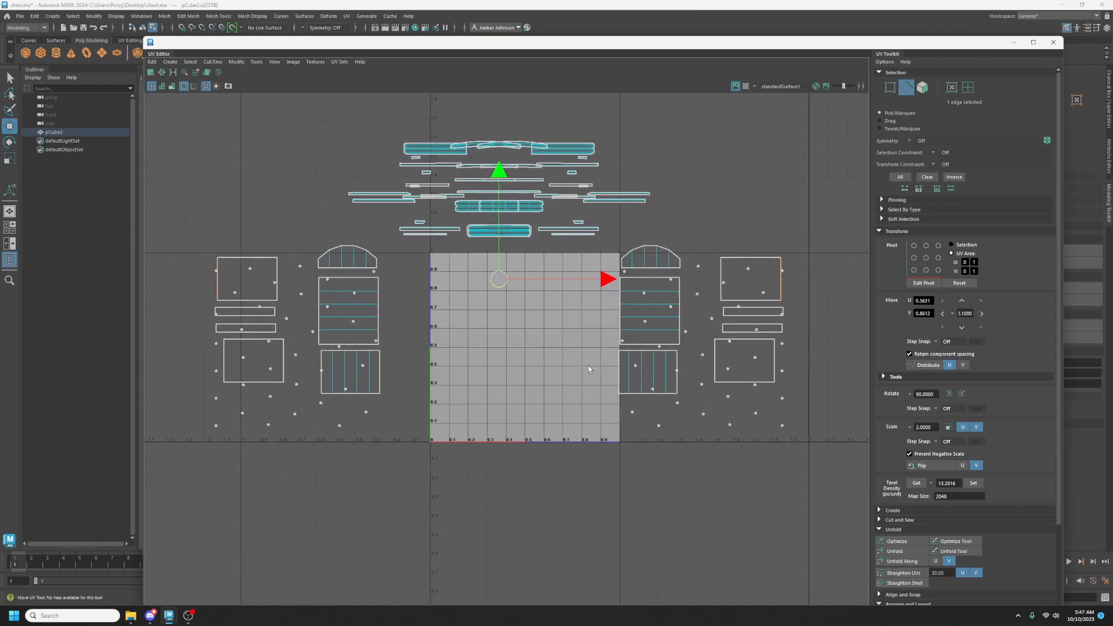
pyautogui.click(786, 289)
pyautogui.click(781, 289)
pyautogui.rightClick(783, 289)
pyautogui.moveTo(781, 354)
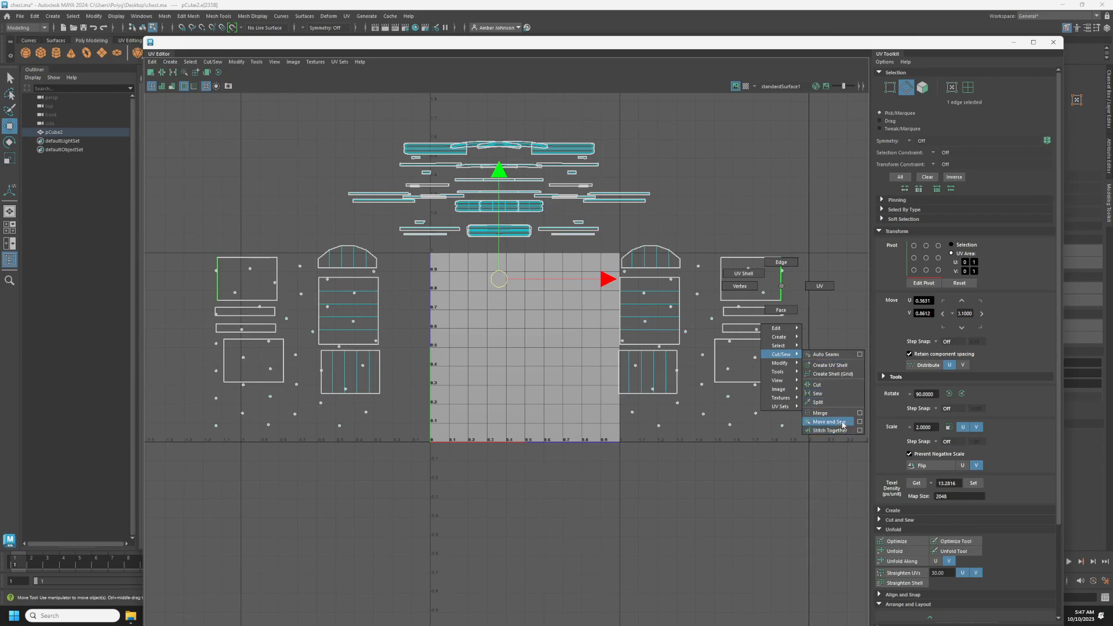
pyautogui.click(829, 422)
# Move and sew the halves of the other plain panel, the two thin strips and the curved lid shell along their centre edges.
pyautogui.click(775, 361)
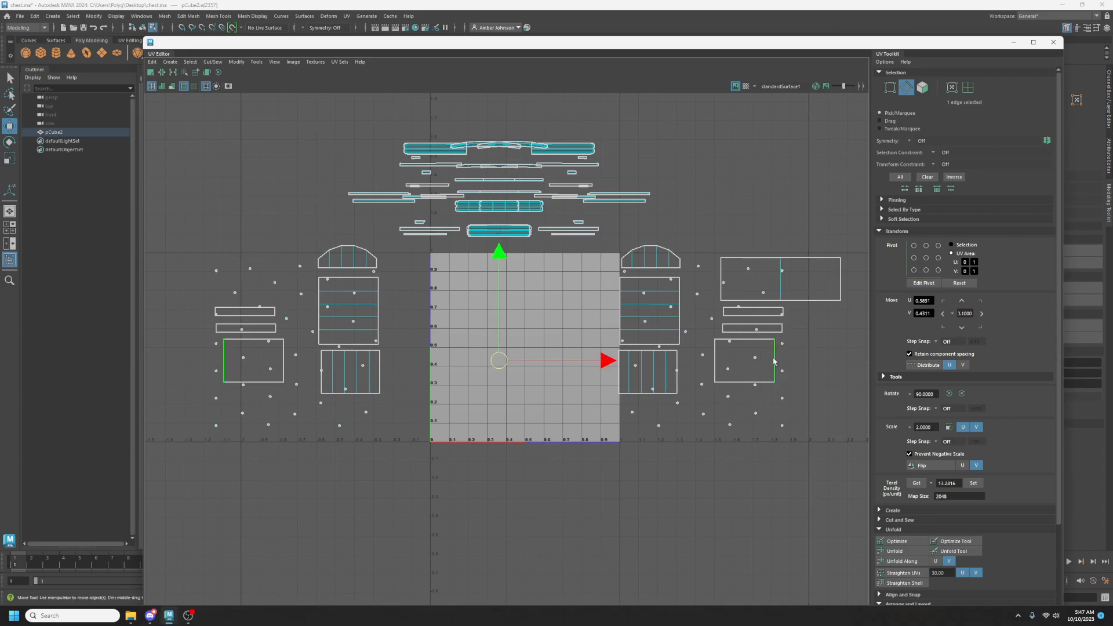
pyautogui.press('g')
pyautogui.press('g')
pyautogui.click(783, 329)
pyautogui.press('g')
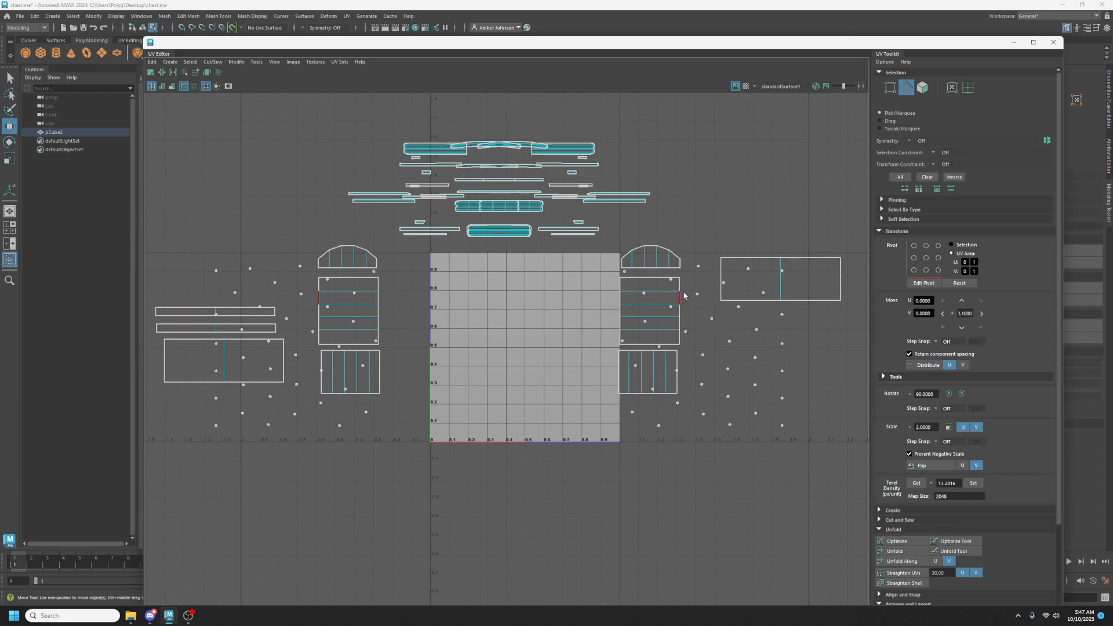
pyautogui.click(683, 292)
pyautogui.press('g')
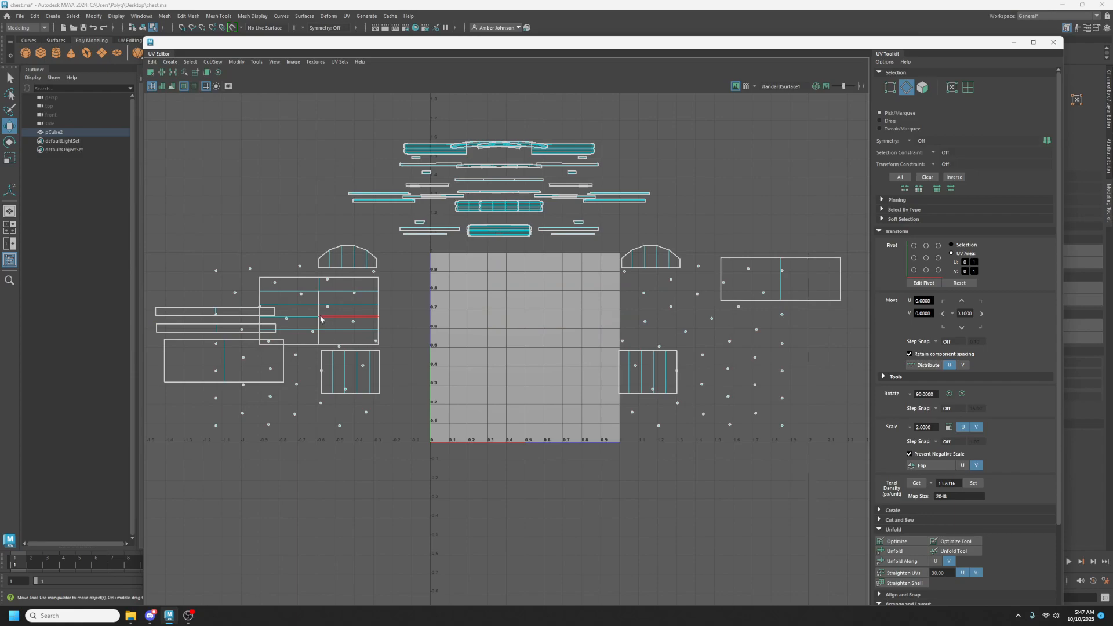
# Select the short centre seam edge on the lid's lower trim and join its shell halves with Move and Sew.
pyautogui.click(379, 387)
pyautogui.moveTo(476, 42); pyautogui.dragTo(1016, 153)
pyautogui.click(487, 169)
pyautogui.click(327, 313)
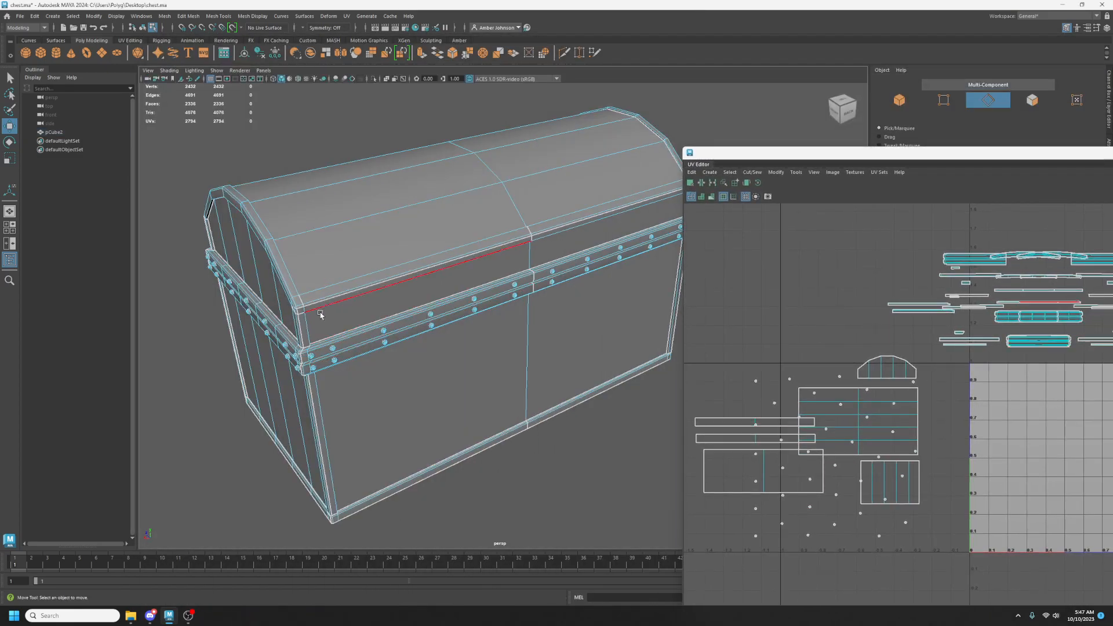
pyautogui.click(673, 305)
pyautogui.moveTo(1007, 157); pyautogui.dragTo(951, 132)
pyautogui.scroll(5, 559, 173)
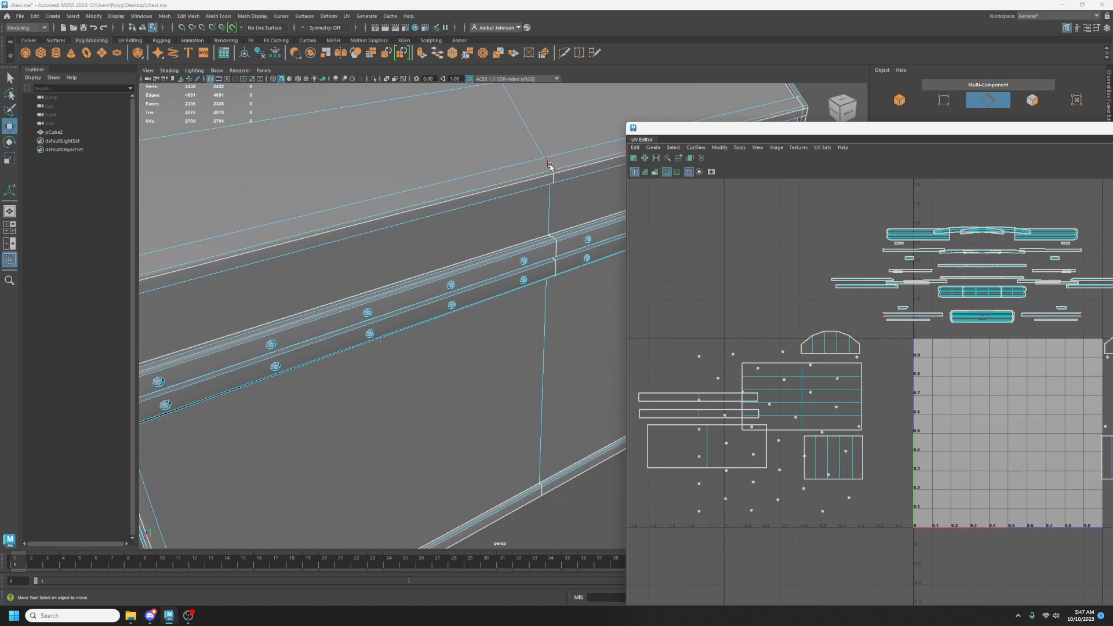
pyautogui.click(549, 165)
pyautogui.moveTo(950, 131); pyautogui.dragTo(628, 82)
pyautogui.scroll(6, 681, 376)
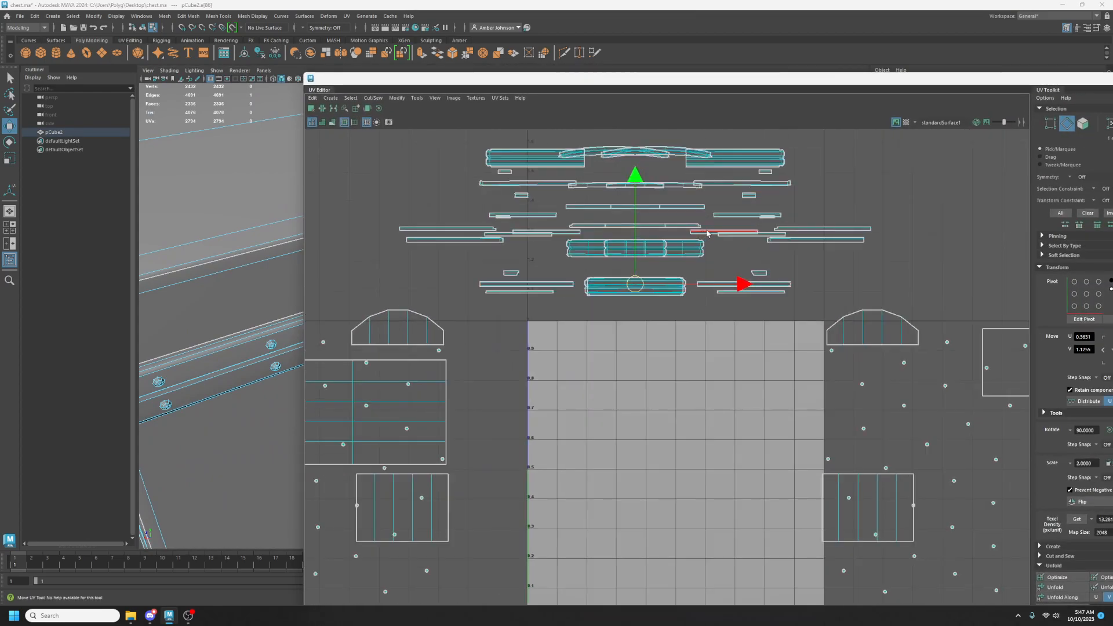
pyautogui.scroll(-4, 681, 376)
pyautogui.scroll(4, 826, 233)
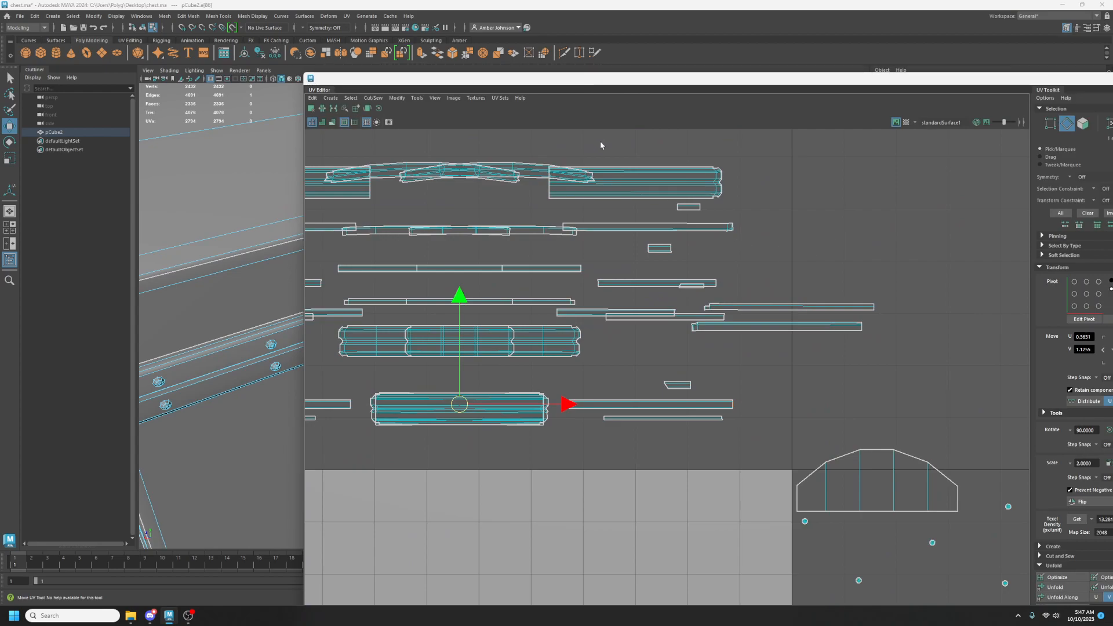
pyautogui.keyDown('shift'); pyautogui.moveTo(750, 266); pyautogui.dragTo(792, 242, button='right'); pyautogui.keyUp('shift')
# Join the two halves of the riveted band's shell along the chest's centre seam with Move and Sew.
pyautogui.moveTo(476, 82); pyautogui.dragTo(812, 95)
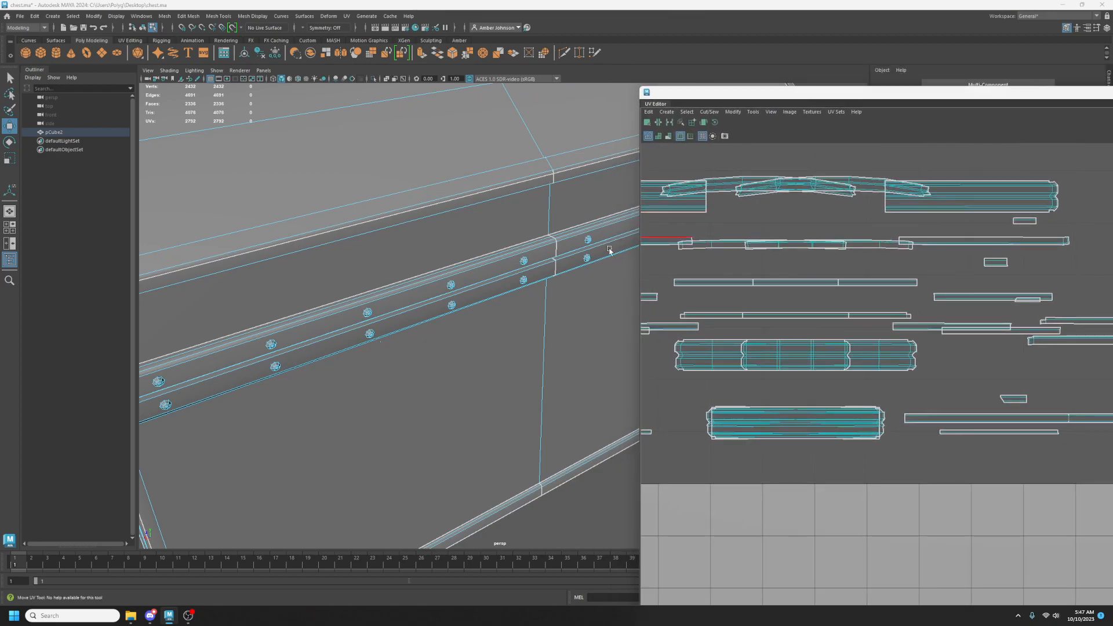
pyautogui.click(561, 247)
pyautogui.click(555, 248)
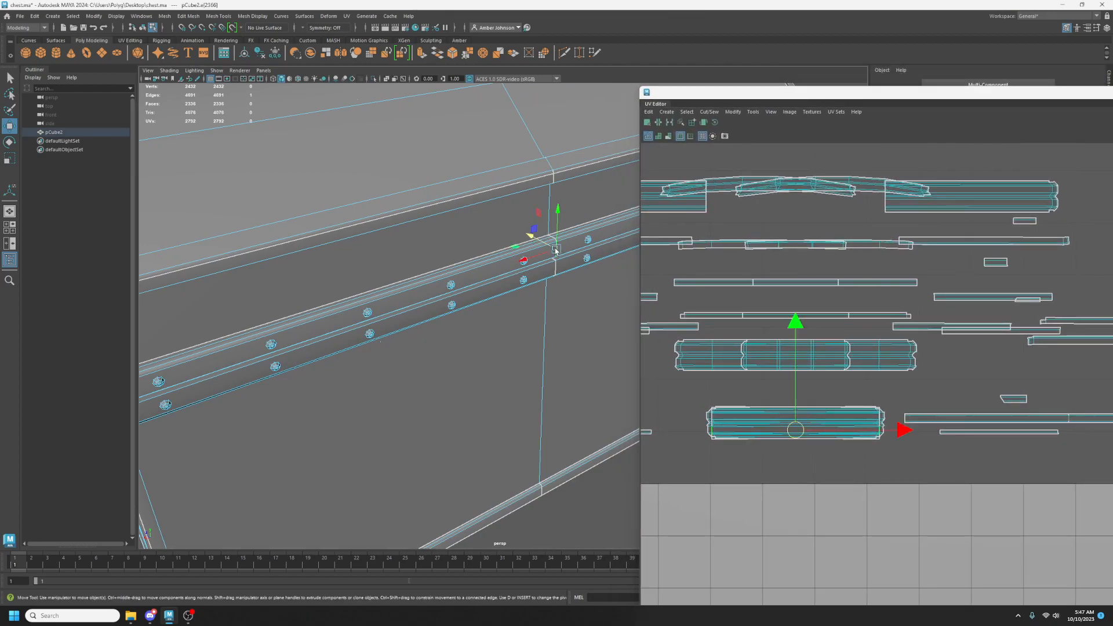
pyautogui.moveTo(837, 87); pyautogui.dragTo(850, 59)
pyautogui.click(821, 421)
pyautogui.scroll(10, 728, 403)
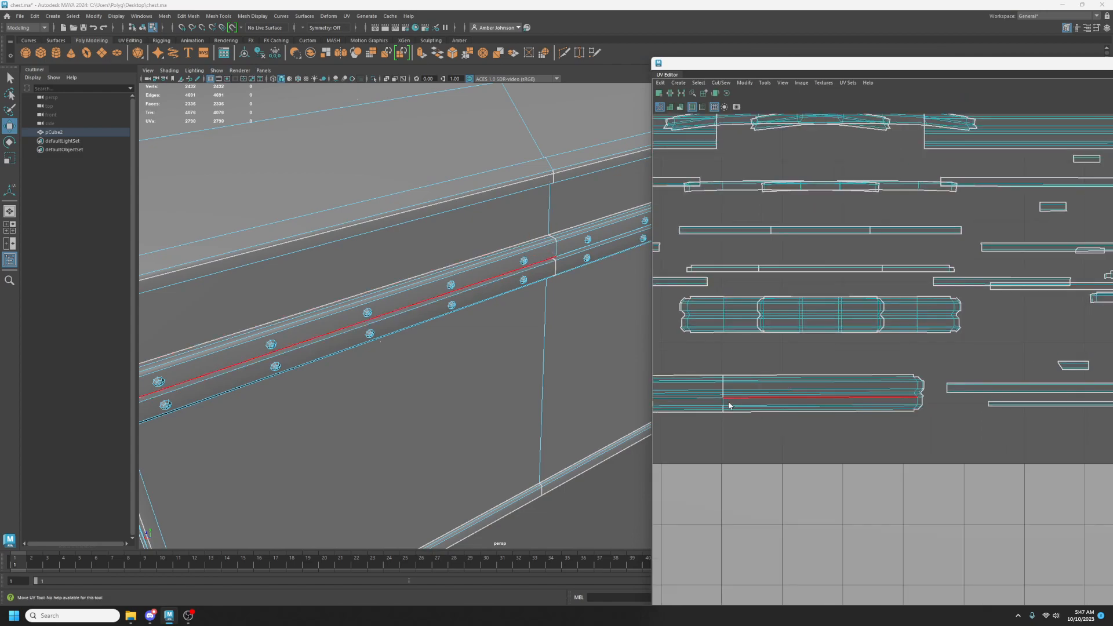
# Sew the remaining centre seam edges inside the back riveted band's UV shell with Move and Sew.
pyautogui.click(711, 337)
pyautogui.hotkey('shift', 's')
pyautogui.click(712, 343)
pyautogui.hotkey('shift', 's')
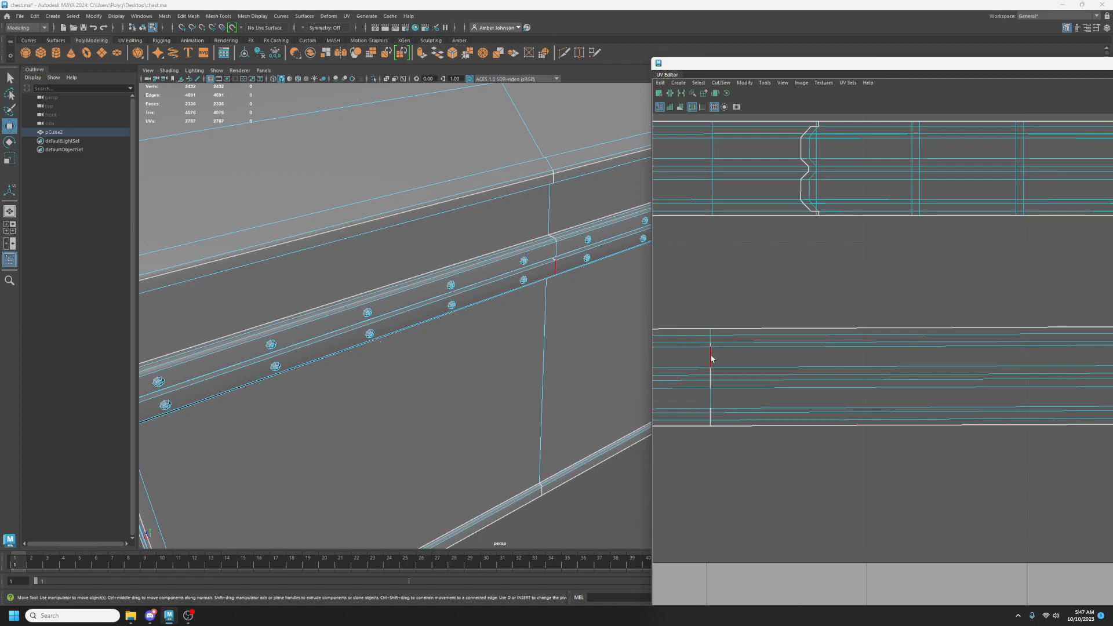
pyautogui.hotkey('shift', 's')
pyautogui.hotkey('shift', 's')
pyautogui.click(712, 418)
pyautogui.hotkey('shift', 's')
pyautogui.scroll(-4, 789, 418)
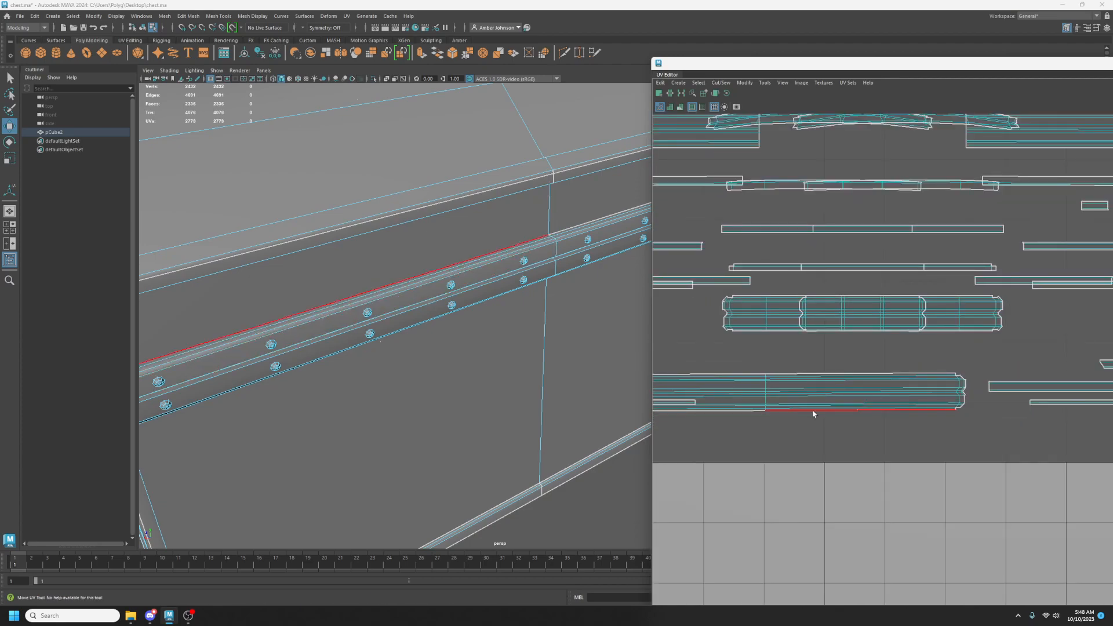
# Join the two halves of the chest's bottom trim on the back by sewing its short centre seam edges.
pyautogui.scroll(-5, 442, 342)
pyautogui.scroll(5, 511, 342)
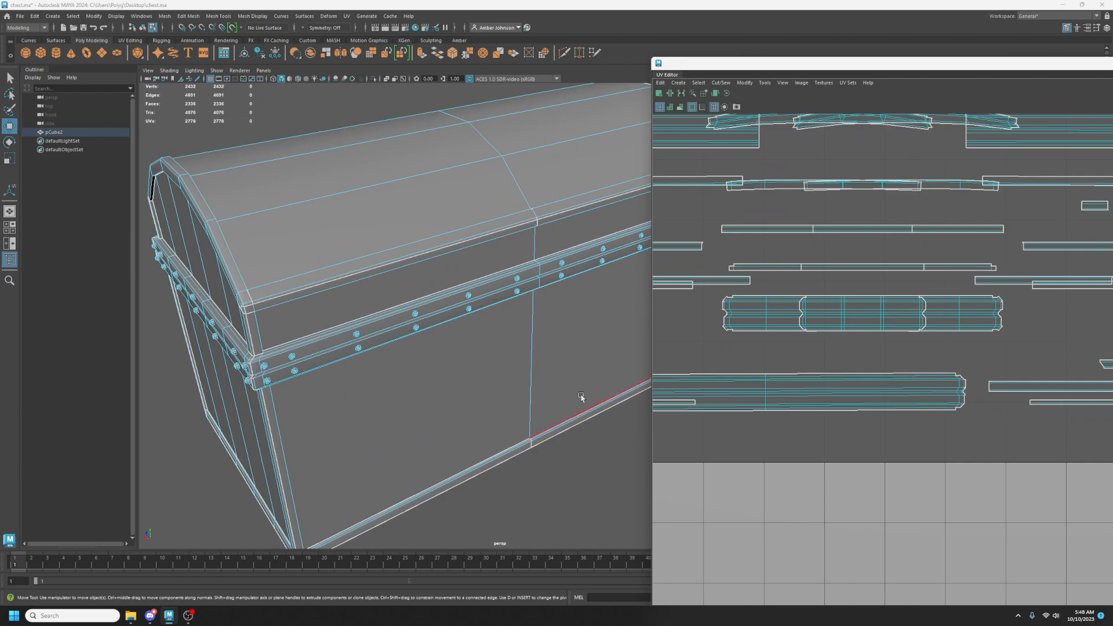
pyautogui.scroll(6, 568, 400)
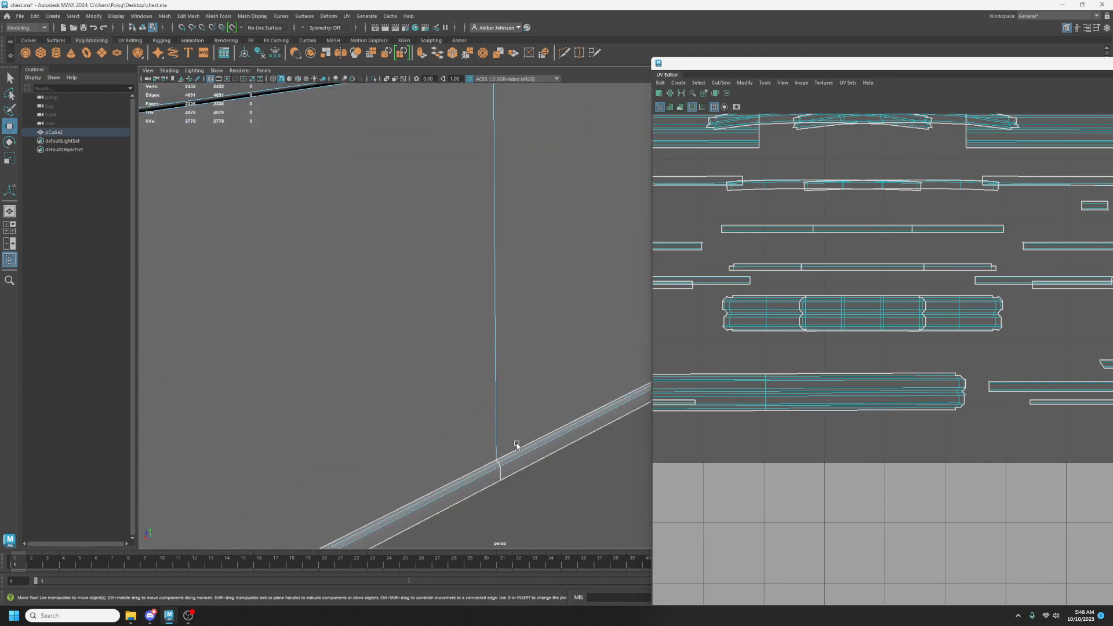
pyautogui.click(500, 449)
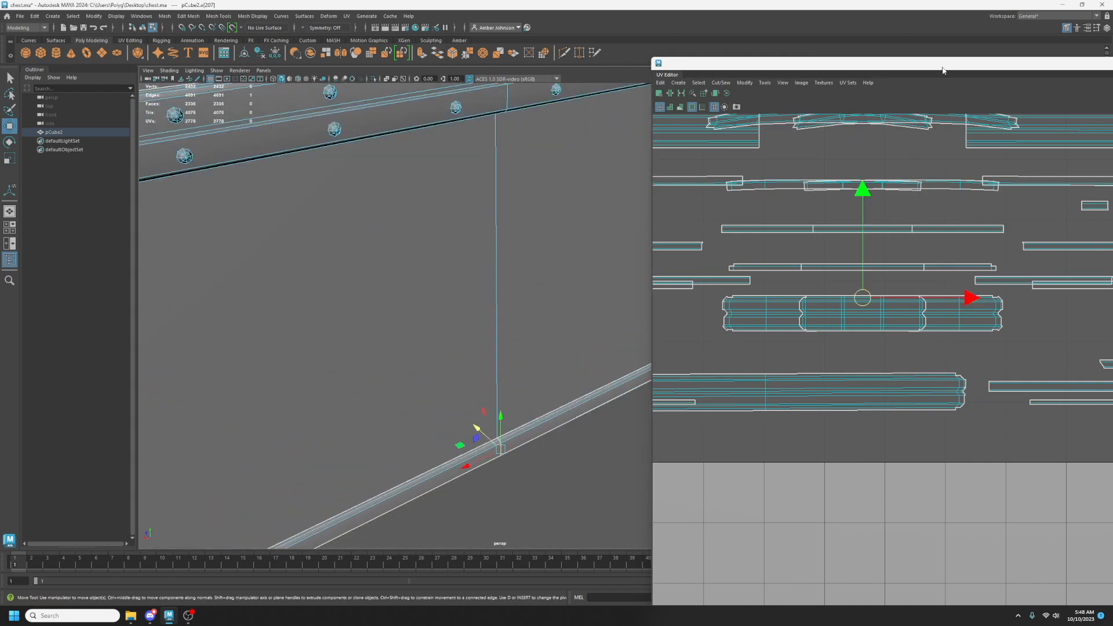
pyautogui.moveTo(915, 71); pyautogui.dragTo(896, 70)
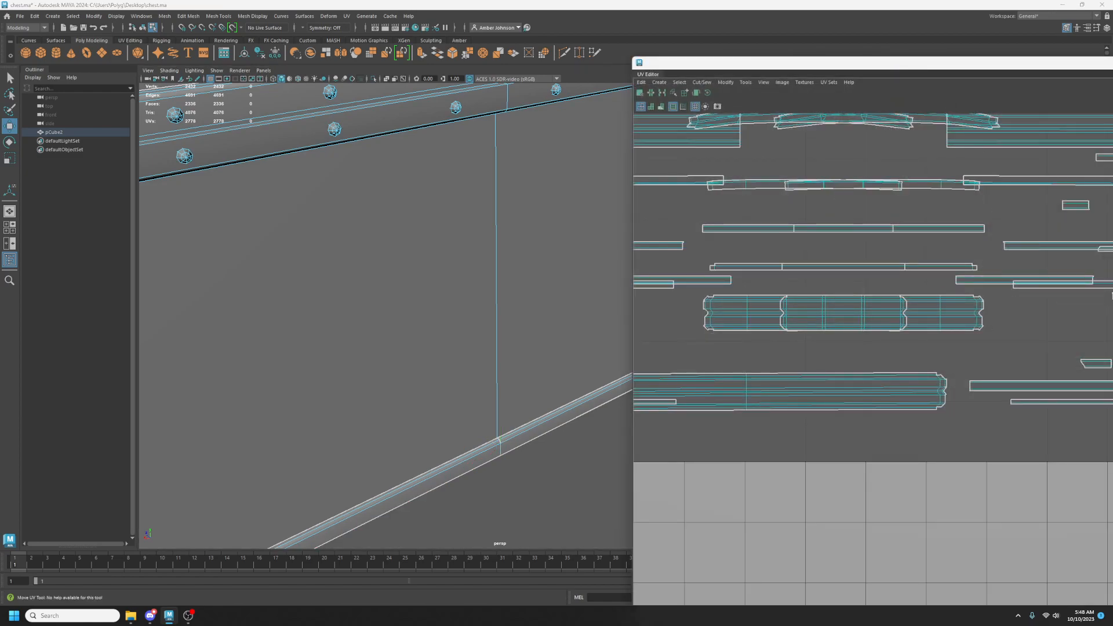
pyautogui.scroll(8, 872, 300)
pyautogui.click(498, 439)
pyautogui.scroll(-2, 465, 451)
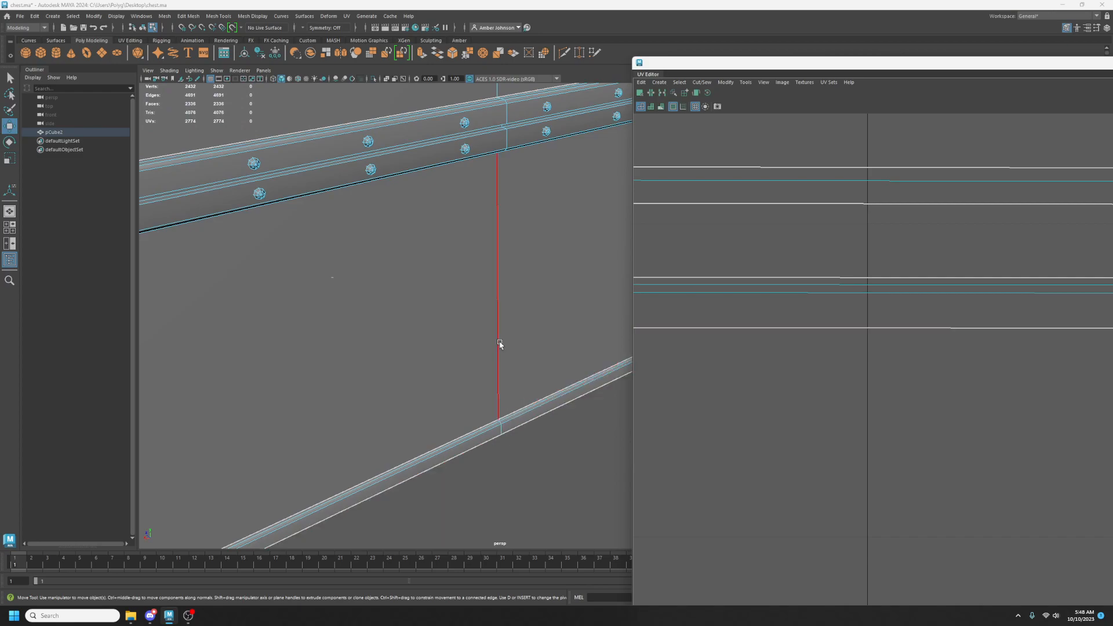
# Sew the short centre seam edges left open on the lid's lower trim at the back.
pyautogui.moveTo(500, 344)
pyautogui.keyDown('alt'); pyautogui.mouseDown()
pyautogui.moveTo(504, 366)
pyautogui.moveTo(495, 301)
pyautogui.moveTo(497, 338)
pyautogui.moveTo(494, 328)
pyautogui.mouseUp(); pyautogui.keyUp('alt')
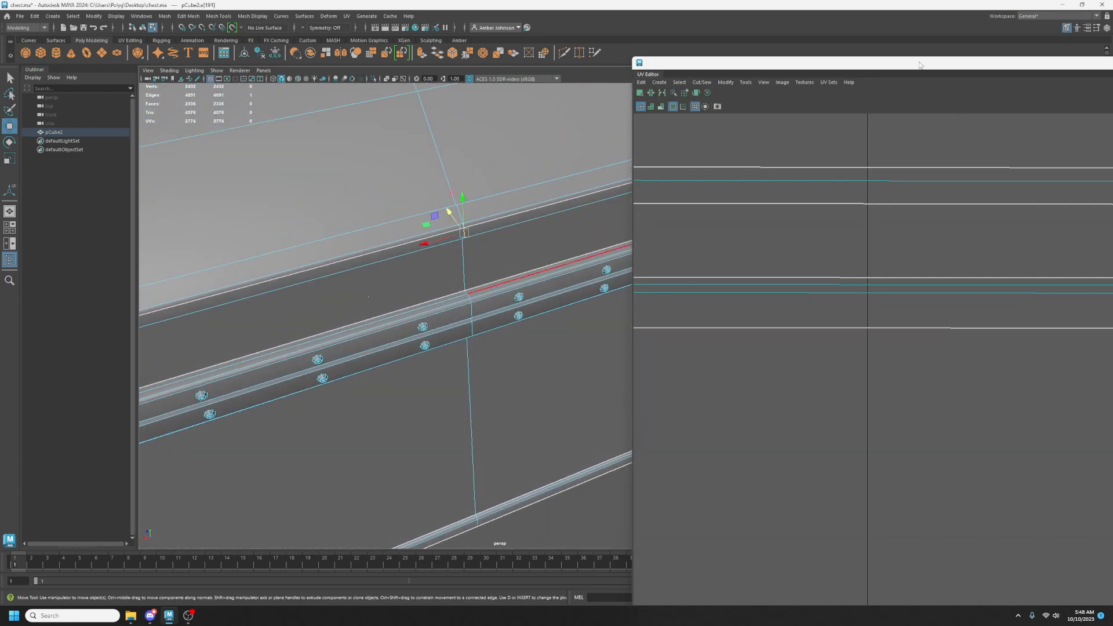
pyautogui.press('f')
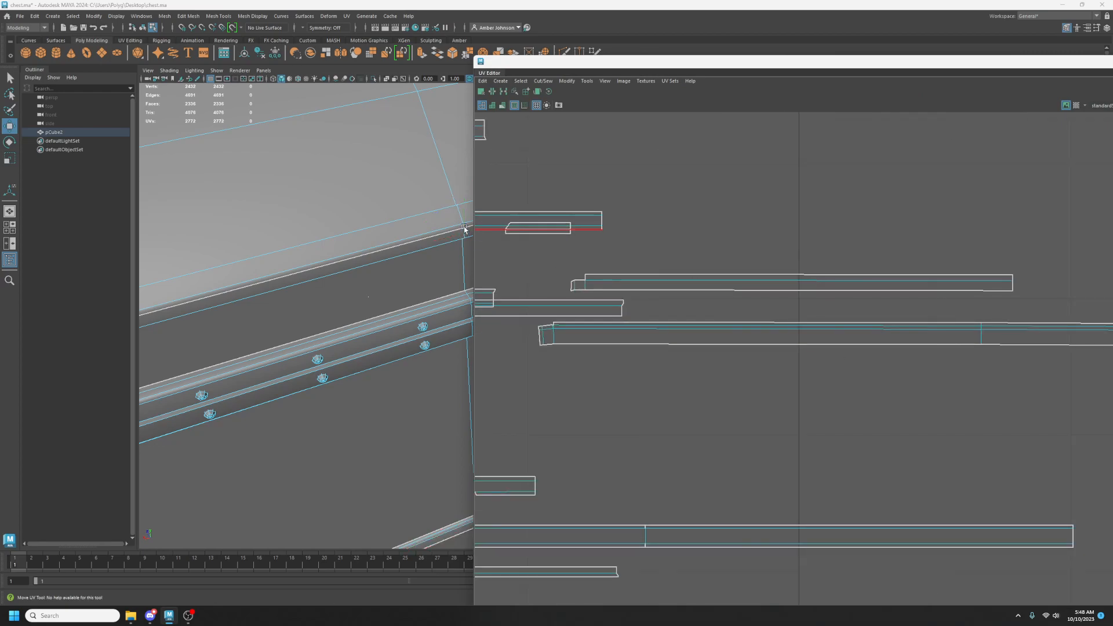
pyautogui.click(465, 226)
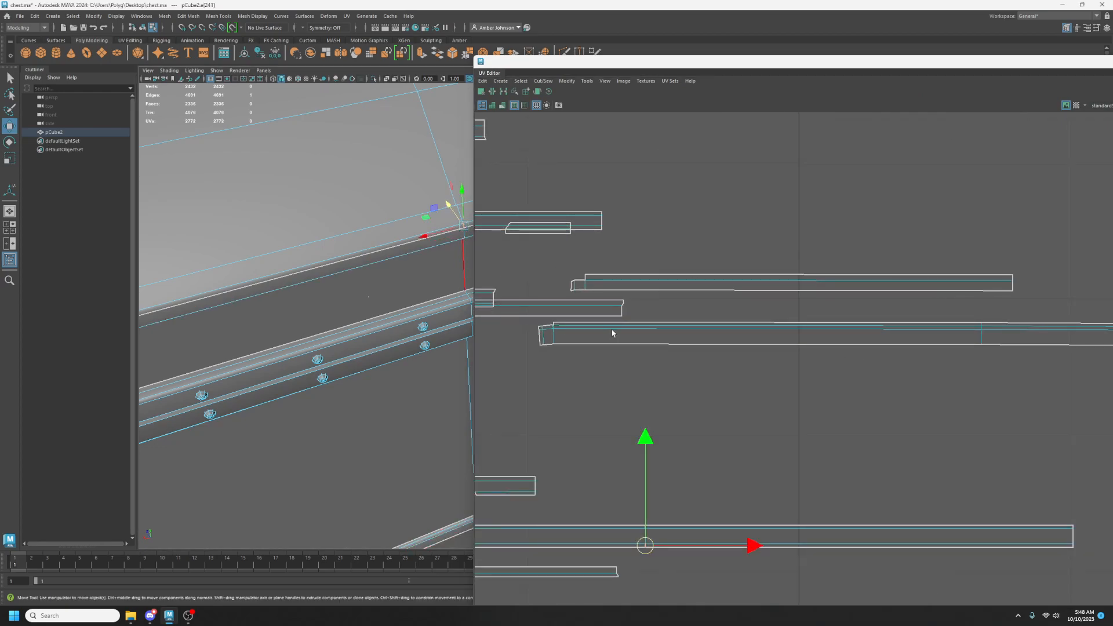
pyautogui.keyDown('alt'); pyautogui.moveTo(383, 257); pyautogui.dragTo(368, 309); pyautogui.keyUp('alt')
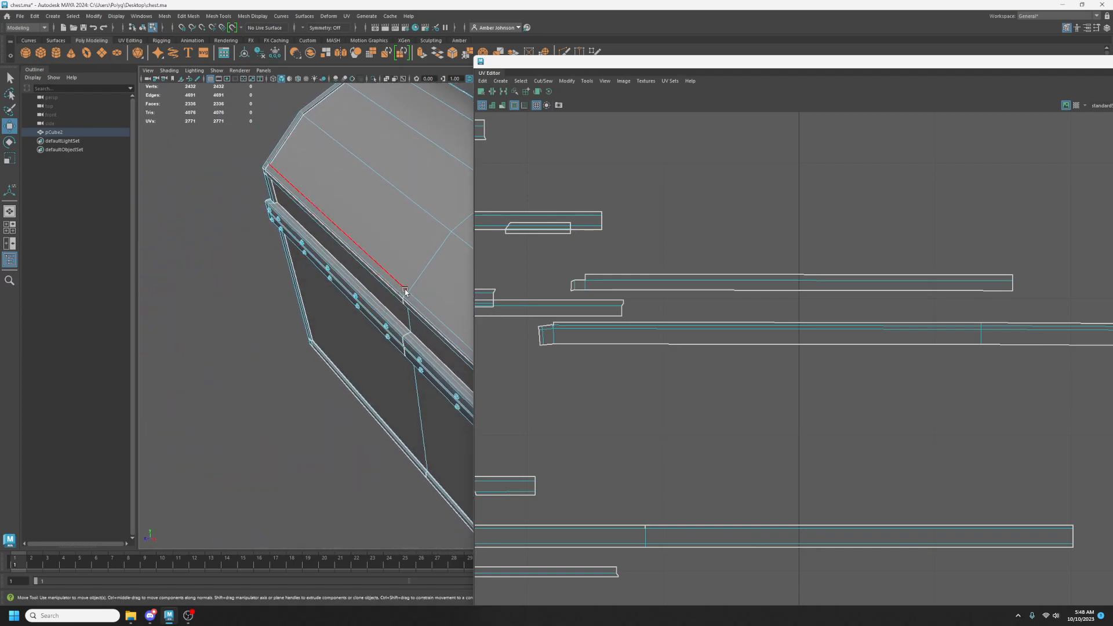
# Join the two halves of the front lid trim's strip shell with Move and Sew along all its centre edges.
pyautogui.moveTo(695, 63); pyautogui.dragTo(718, 43)
pyautogui.scroll(-8, 678, 308)
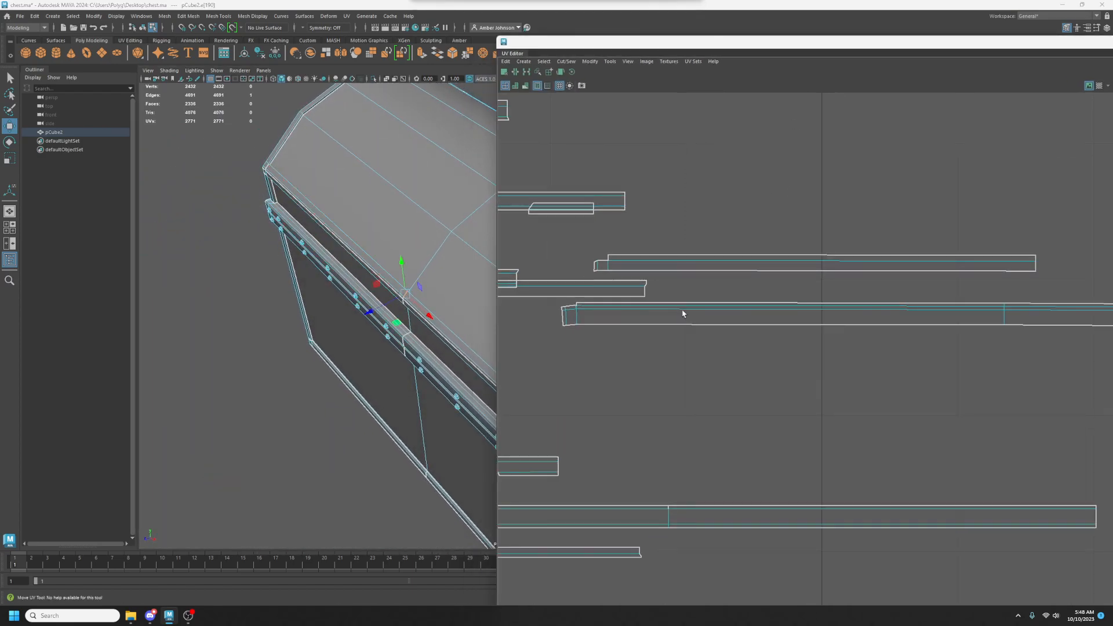
pyautogui.scroll(3, 711, 281)
pyautogui.scroll(4, 712, 281)
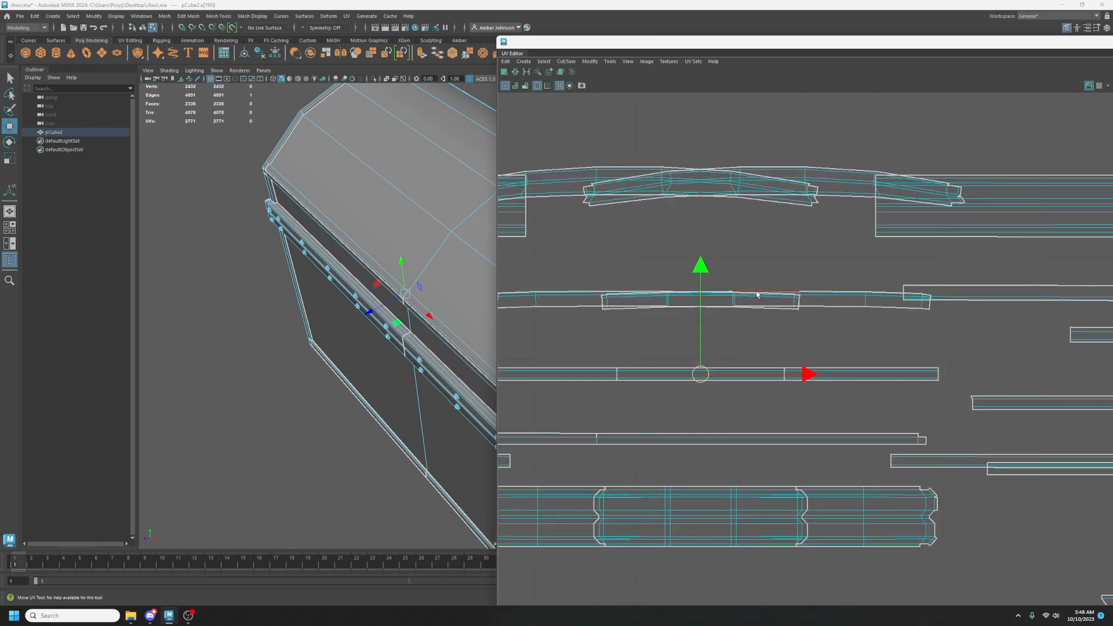
pyautogui.click(746, 380)
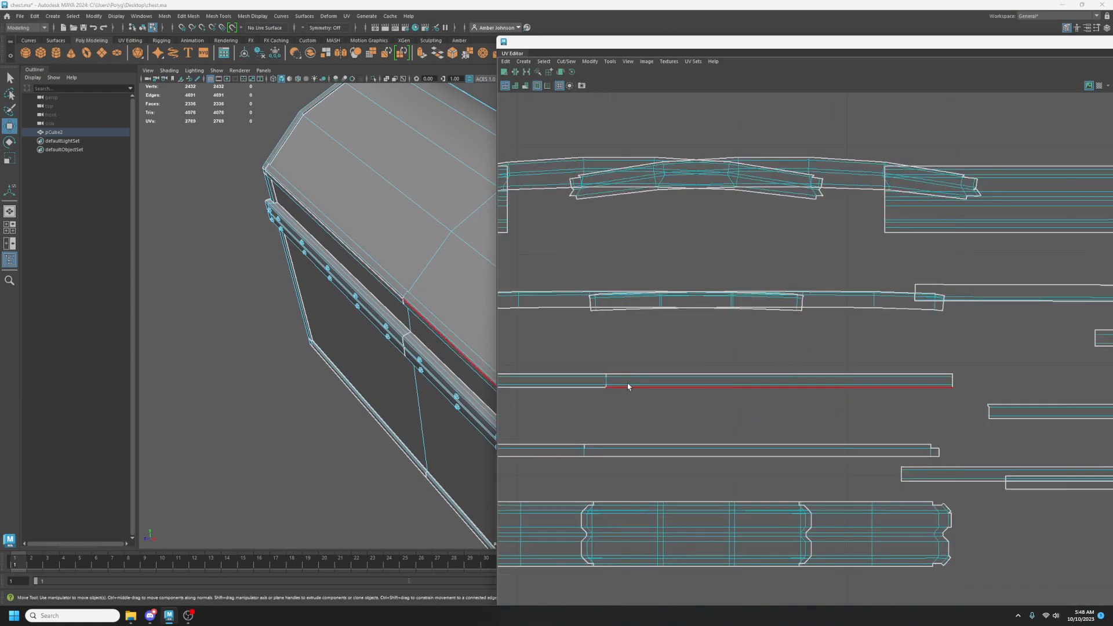
pyautogui.scroll(5, 612, 390)
pyautogui.click(594, 372)
pyautogui.hotkey('shift', 's')
pyautogui.click(594, 391)
pyautogui.hotkey('shift', 's')
# Sew the open centre edge just below the lid's lower trim on the chest's front.
pyautogui.keyDown('alt'); pyautogui.moveTo(418, 312); pyautogui.dragTo(415, 308); pyautogui.keyUp('alt')
pyautogui.scroll(-5, 416, 310)
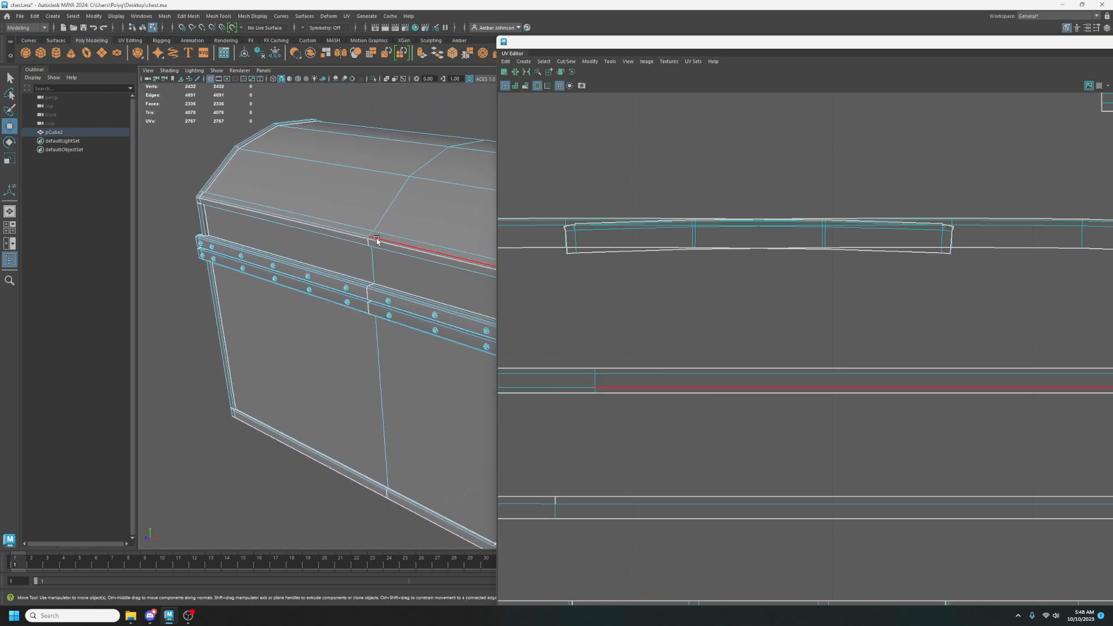
pyautogui.click(368, 244)
pyautogui.hotkey('shift', 's')
# Join the two halves of the front riveted band's UV shell along the centre seam with Move and Sew.
pyautogui.scroll(5, 397, 257)
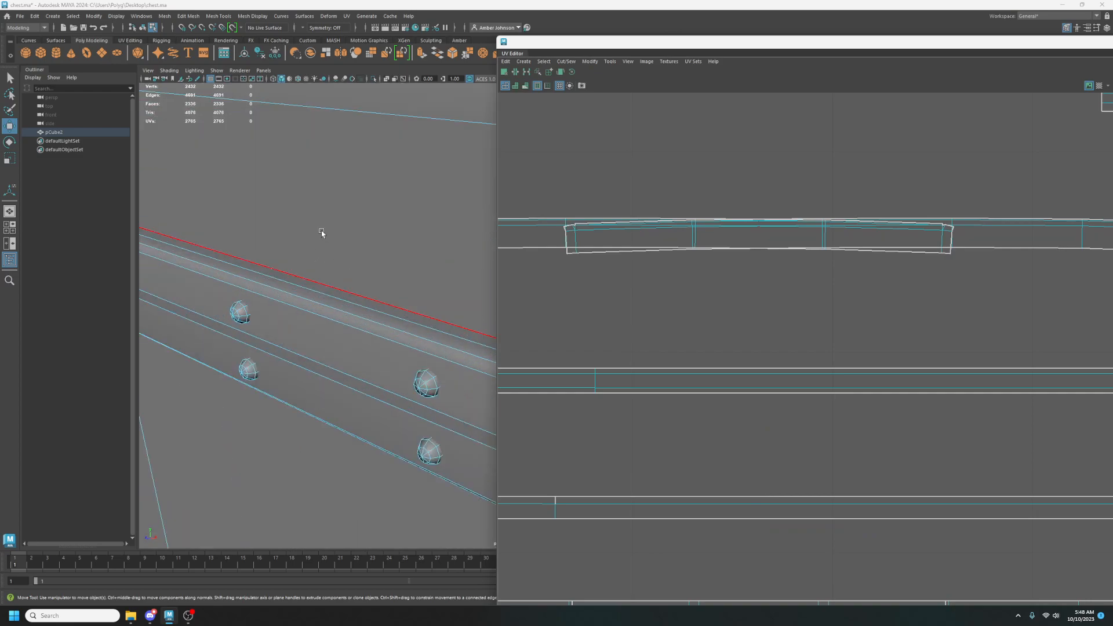
pyautogui.scroll(-5, 323, 234)
pyautogui.scroll(5, 312, 297)
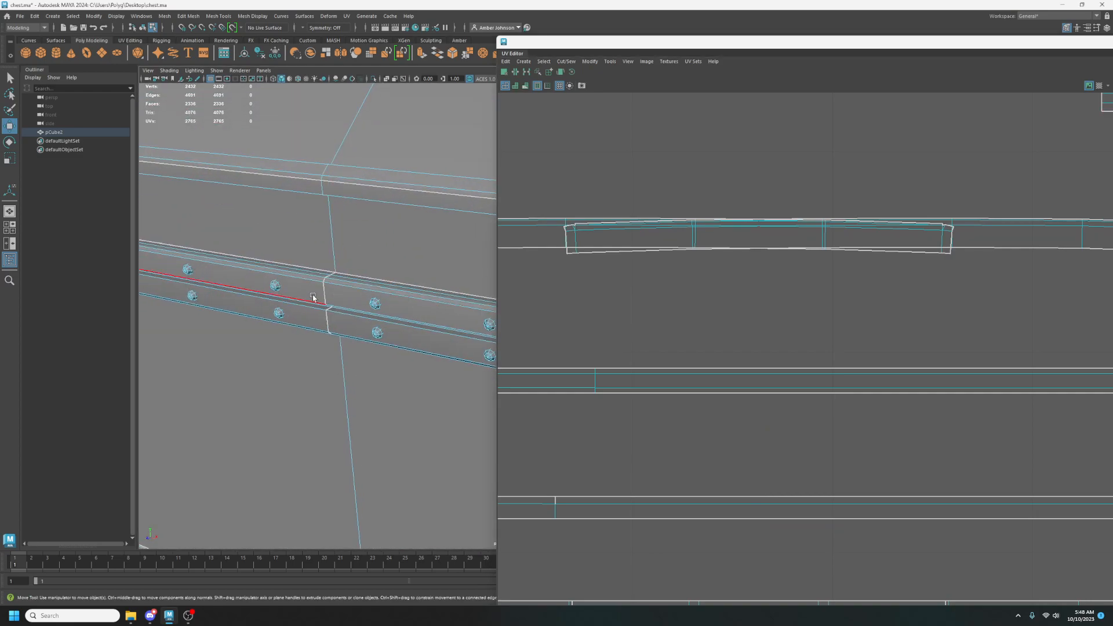
pyautogui.hotkey('shift', 's')
pyautogui.scroll(-6, 808, 350)
pyautogui.scroll(8, 775, 351)
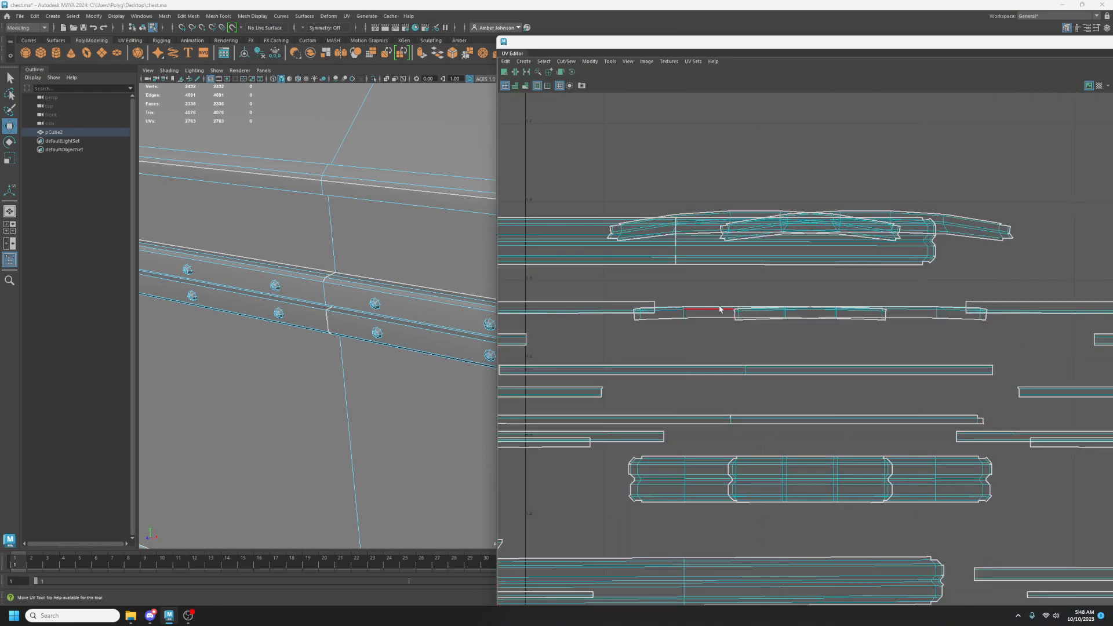
# Sew the leftover centre seam edges of the front riveted band, working across the height of its UV shell.
pyautogui.click(693, 293)
pyautogui.hotkey('shift', 's')
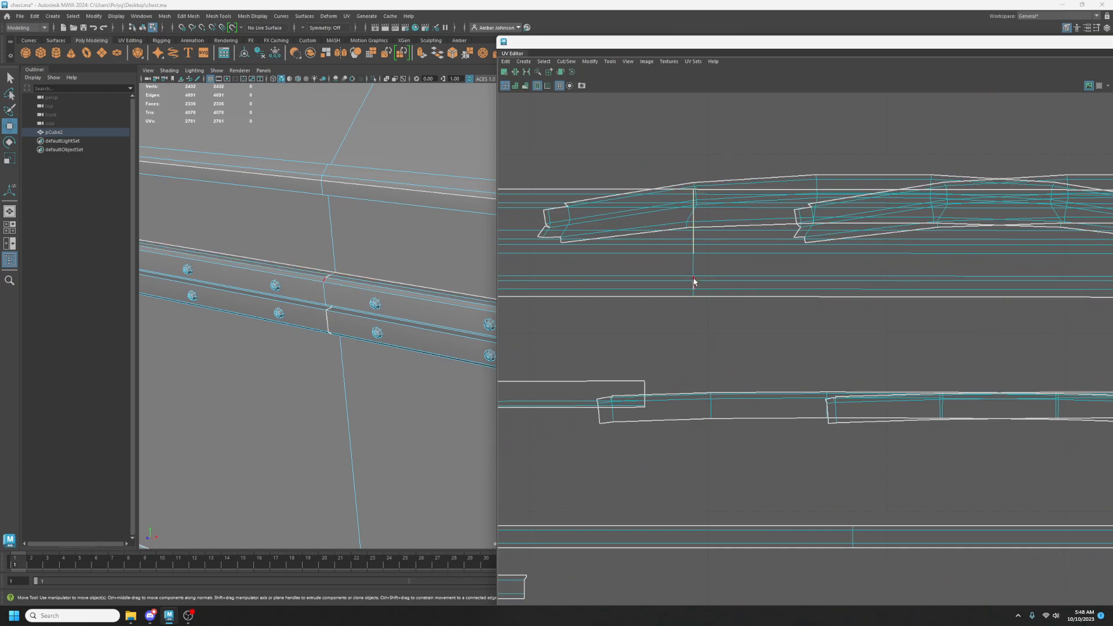
pyautogui.click(694, 243)
pyautogui.hotkey('shift', 's')
pyautogui.click(692, 249)
pyautogui.hotkey('shift', 's')
pyautogui.click(693, 238)
pyautogui.hotkey('shift', 's')
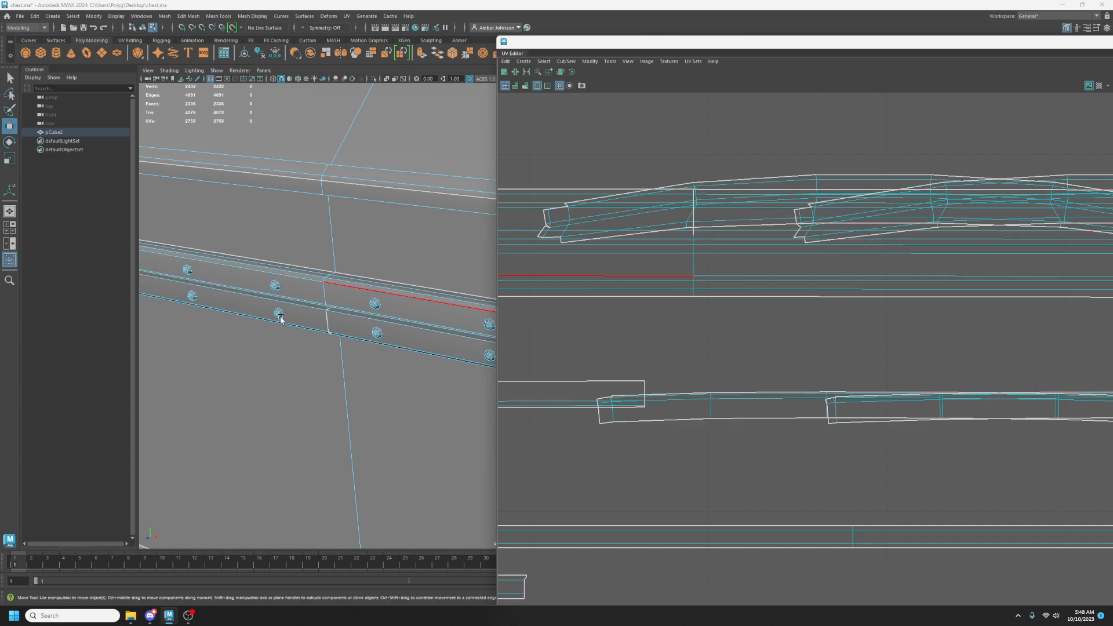
pyautogui.click(332, 323)
pyautogui.hotkey('shift', 's')
# Sew the last short centre edges on the underside lip of the front riveted band.
pyautogui.keyDown('alt'); pyautogui.moveTo(331, 323); pyautogui.dragTo(404, 297); pyautogui.keyUp('alt')
pyautogui.keyDown('alt'); pyautogui.moveTo(404, 297); pyautogui.dragTo(388, 337, button='middle'); pyautogui.keyUp('alt')
pyautogui.scroll(-5, 406, 338)
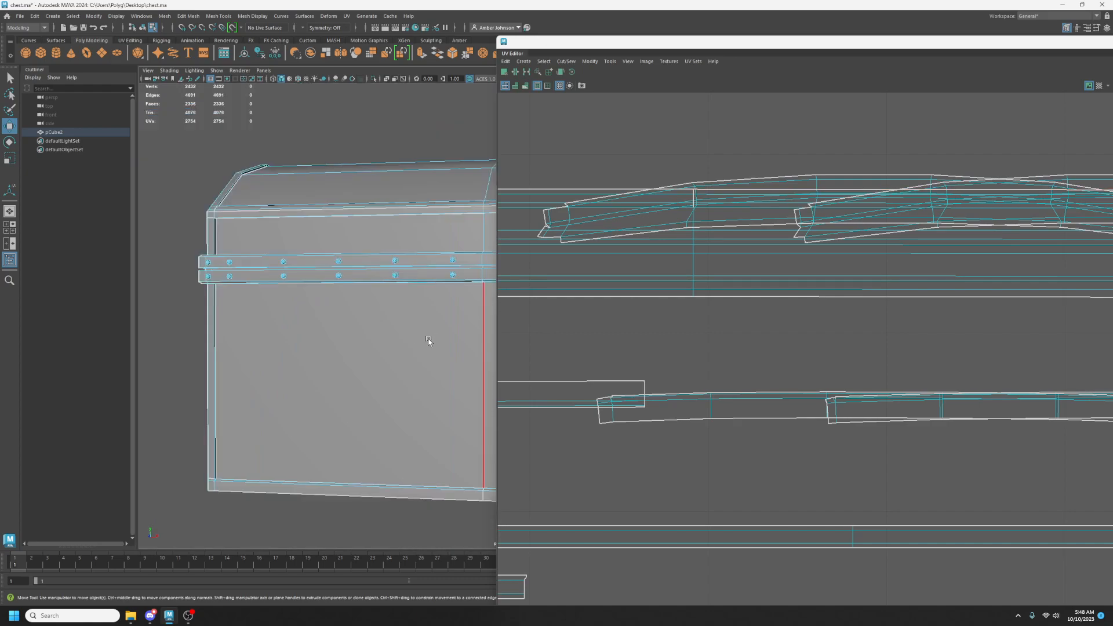
pyautogui.keyDown('alt'); pyautogui.moveTo(449, 304); pyautogui.dragTo(375, 327, button='middle'); pyautogui.keyUp('alt')
pyautogui.scroll(4, 375, 327)
pyautogui.keyDown('alt'); pyautogui.moveTo(375, 327); pyautogui.dragTo(409, 296); pyautogui.keyUp('alt')
pyautogui.keyDown('alt'); pyautogui.moveTo(375, 262); pyautogui.dragTo(377, 308, button='middle'); pyautogui.keyUp('alt')
pyautogui.scroll(3, 377, 309)
pyautogui.scroll(3, 417, 301)
pyautogui.click(394, 336)
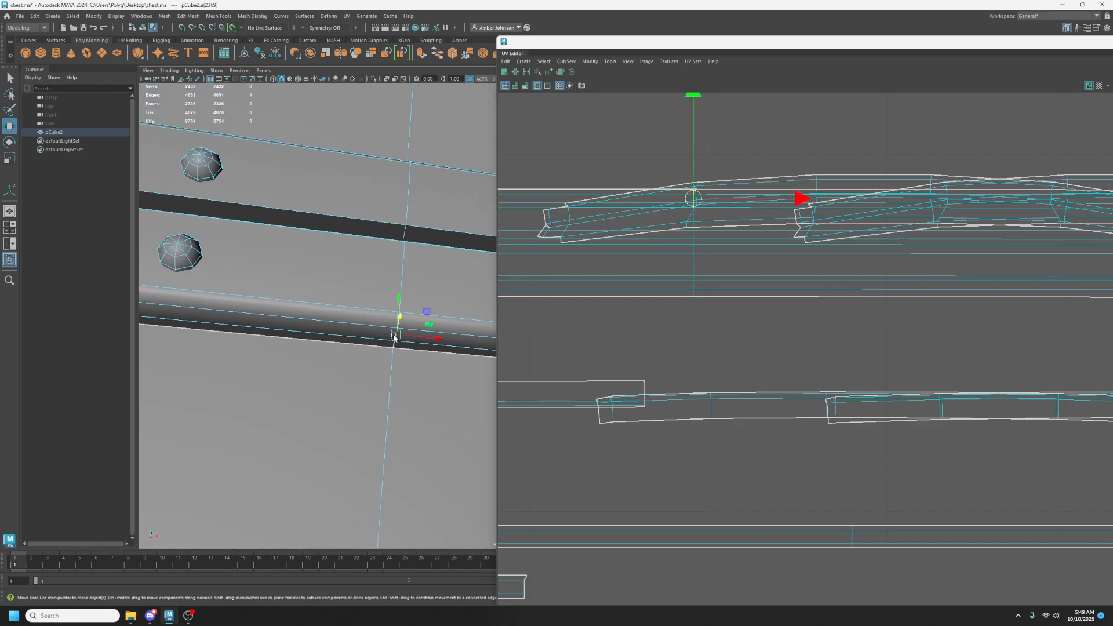
pyautogui.hotkey('shift', 's')
pyautogui.click(395, 346)
pyautogui.hotkey('shift', 's')
# Join the two halves of the front bottom trim's shell by sewing its short centre seam edge.
pyautogui.scroll(-5, 418, 325)
pyautogui.scroll(-5, 417, 322)
pyautogui.keyDown('alt'); pyautogui.moveTo(404, 378); pyautogui.dragTo(385, 325); pyautogui.keyUp('alt')
pyautogui.scroll(5, 369, 402)
pyautogui.keyDown('alt'); pyautogui.moveTo(276, 404); pyautogui.dragTo(345, 367, button='middle'); pyautogui.keyUp('alt')
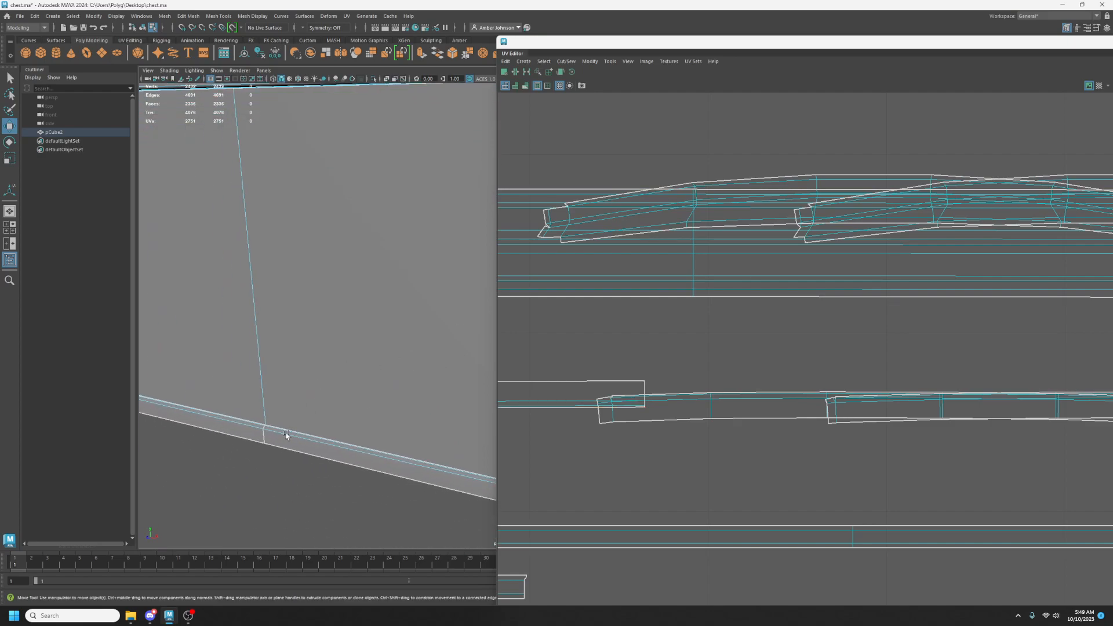
pyautogui.keyDown('alt'); pyautogui.moveTo(294, 427); pyautogui.dragTo(359, 394, button='middle'); pyautogui.keyUp('alt')
pyautogui.scroll(3, 360, 393)
pyautogui.click(278, 435)
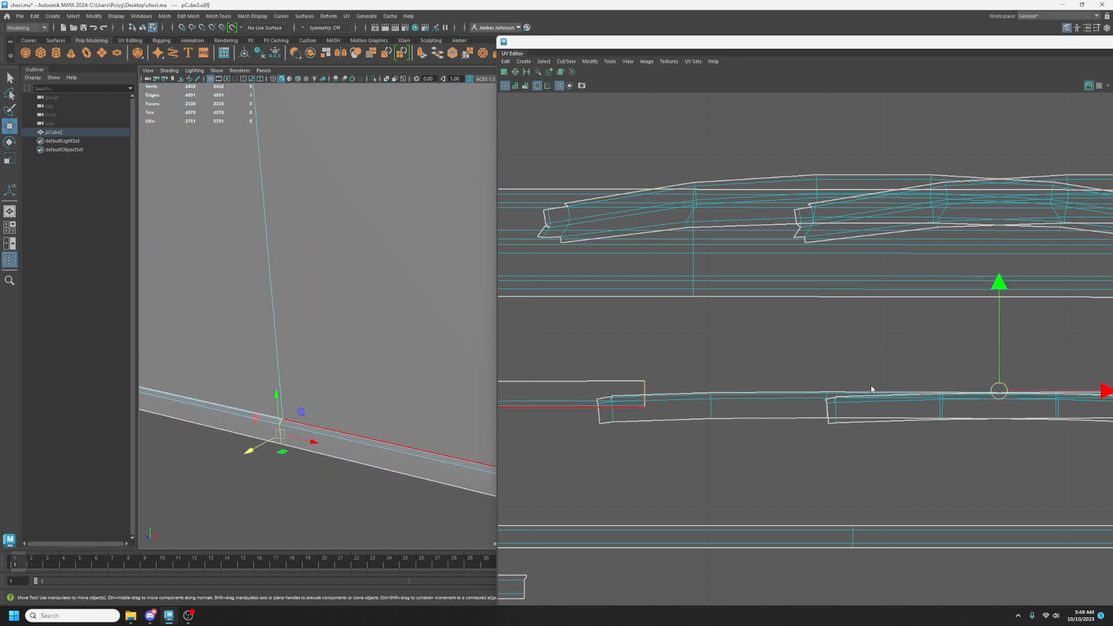
pyautogui.hotkey('shift', 's')
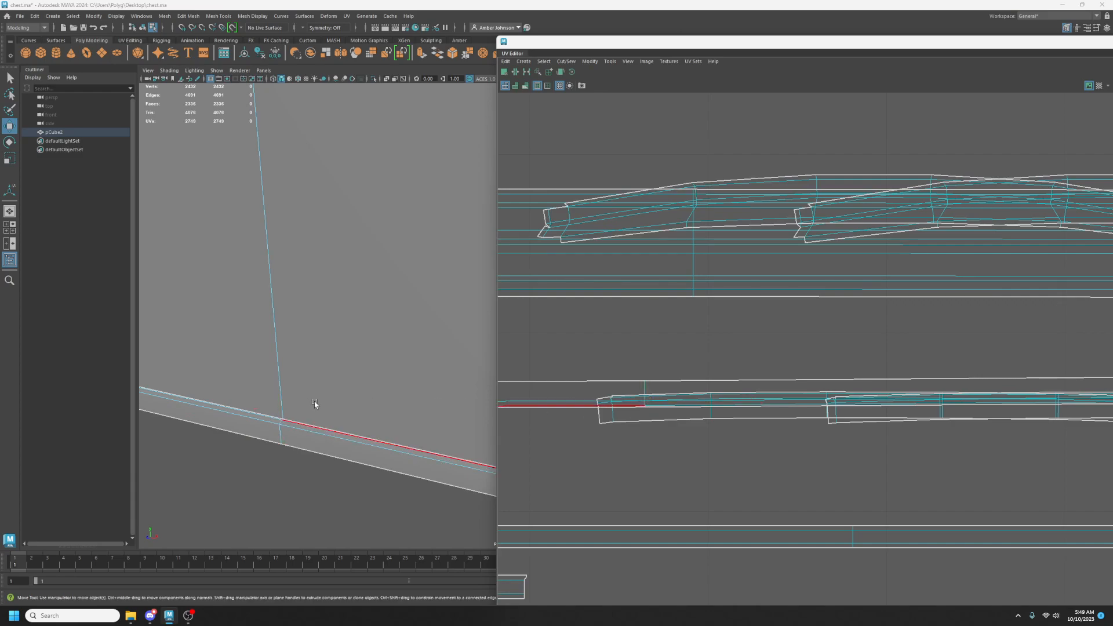
# Sew the remaining tiny centre edge along the inner lip of the front bottom trim.
pyautogui.keyDown('alt'); pyautogui.moveTo(315, 401); pyautogui.dragTo(296, 425); pyautogui.keyUp('alt')
pyautogui.keyDown('alt'); pyautogui.moveTo(296, 425); pyautogui.dragTo(335, 420, button='middle'); pyautogui.keyUp('alt')
pyautogui.keyDown('alt'); pyautogui.moveTo(336, 419); pyautogui.dragTo(303, 408); pyautogui.keyUp('alt')
pyautogui.keyDown('alt'); pyautogui.moveTo(270, 393); pyautogui.dragTo(412, 352, button='middle'); pyautogui.keyUp('alt')
pyautogui.click(348, 416)
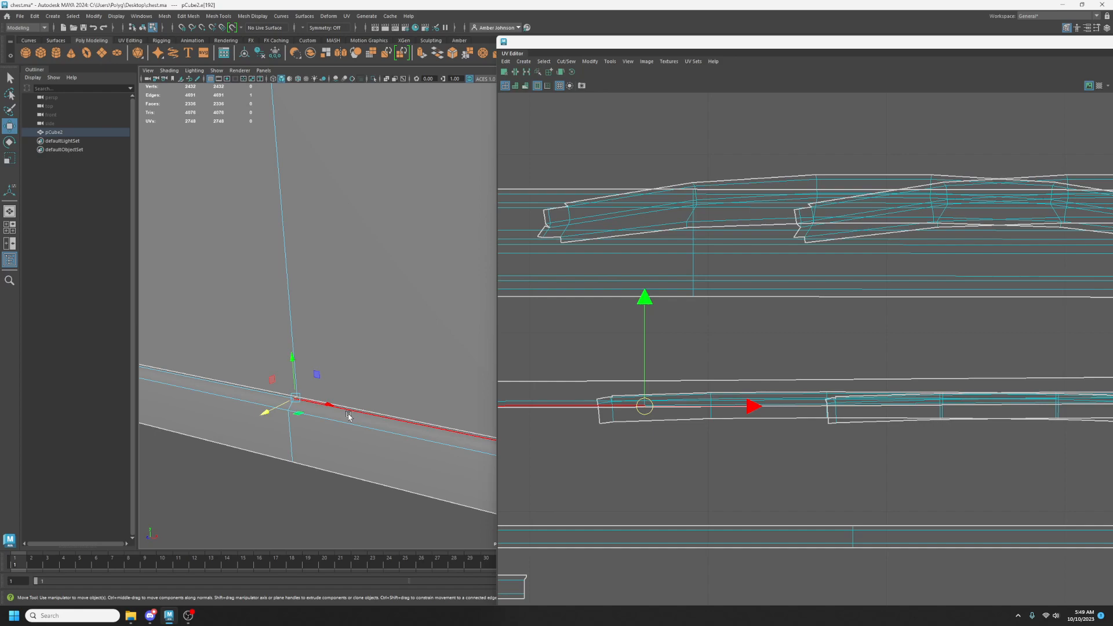
pyautogui.hotkey('ctrl', 'z')
pyautogui.hotkey('ctrl', 'z')
# Move the UV Editor window aside, inspect the sewn centre seam around the chest and save the scene.
pyautogui.scroll(-3, 364, 391)
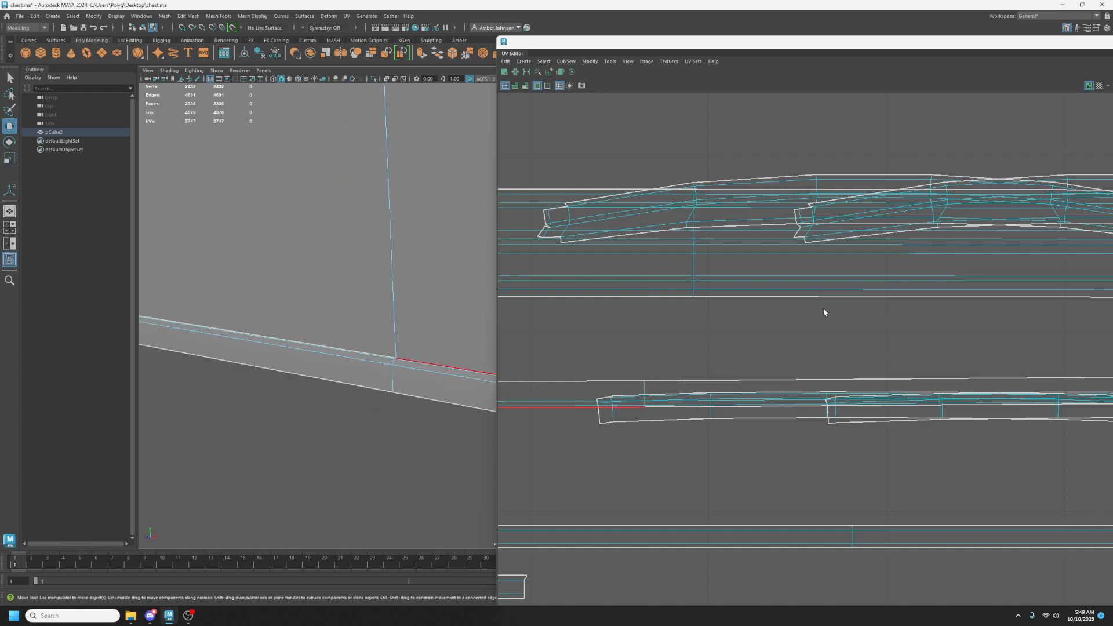
pyautogui.keyDown('alt'); pyautogui.moveTo(388, 208); pyautogui.dragTo(336, 375, button='middle'); pyautogui.keyUp('alt')
pyautogui.keyDown('alt'); pyautogui.moveTo(355, 177); pyautogui.dragTo(350, 306, button='middle'); pyautogui.keyUp('alt')
pyautogui.keyDown('alt'); pyautogui.moveTo(385, 116); pyautogui.dragTo(350, 273, button='middle'); pyautogui.keyUp('alt')
pyautogui.scroll(-3, 349, 270)
pyautogui.scroll(-8, 372, 288)
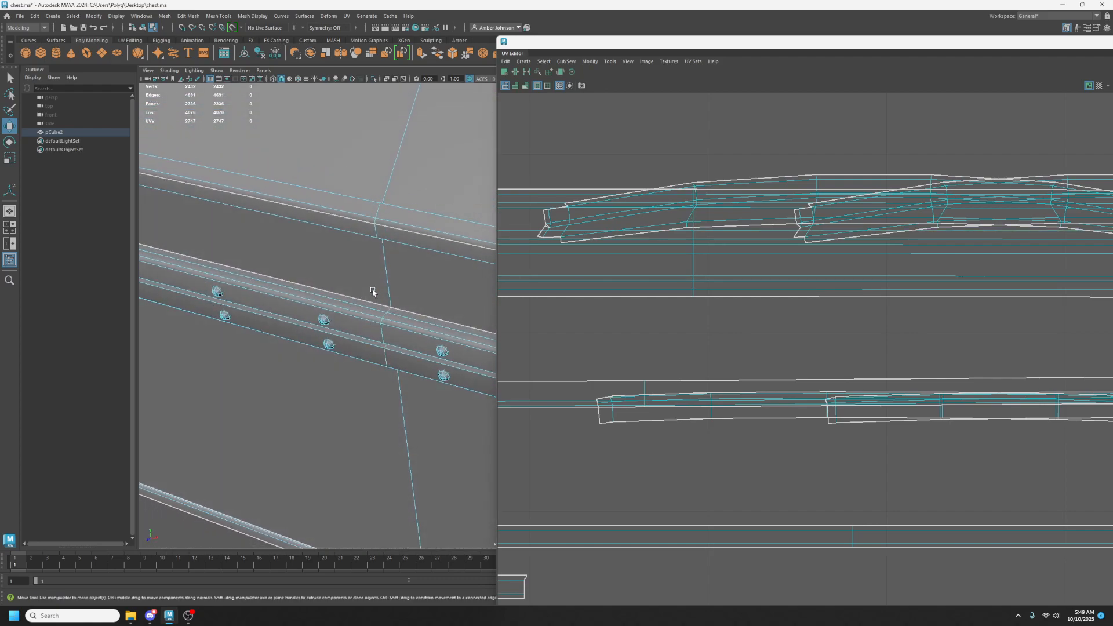
pyautogui.moveTo(1109, 42); pyautogui.dragTo(1112, 85)
pyautogui.keyDown('alt'); pyautogui.moveTo(775, 280); pyautogui.dragTo(554, 277); pyautogui.keyUp('alt')
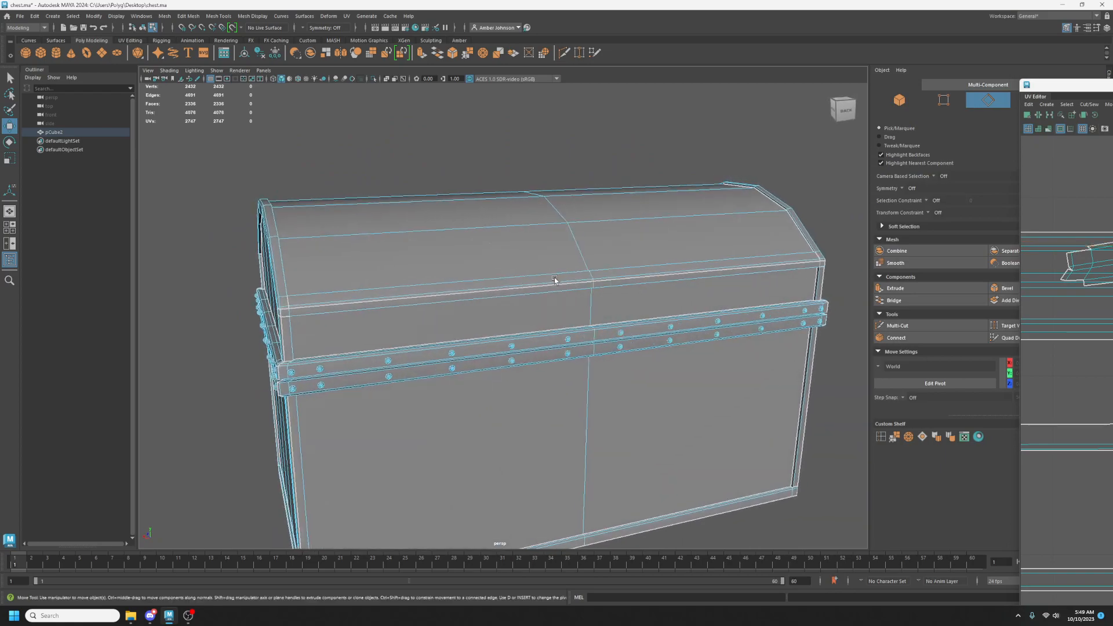
pyautogui.scroll(6, 580, 302)
pyautogui.moveTo(620, 338)
pyautogui.keyDown('alt'); pyautogui.mouseDown()
pyautogui.moveTo(621, 323)
pyautogui.moveTo(623, 336)
pyautogui.mouseUp(); pyautogui.keyUp('alt')
pyautogui.keyDown('alt'); pyautogui.moveTo(676, 392); pyautogui.dragTo(666, 365); pyautogui.keyUp('alt')
pyautogui.scroll(-6, 641, 271)
pyautogui.keyDown('alt'); pyautogui.moveTo(648, 282); pyautogui.dragTo(699, 310); pyautogui.keyUp('alt')
pyautogui.hotkey('ctrl', 's')
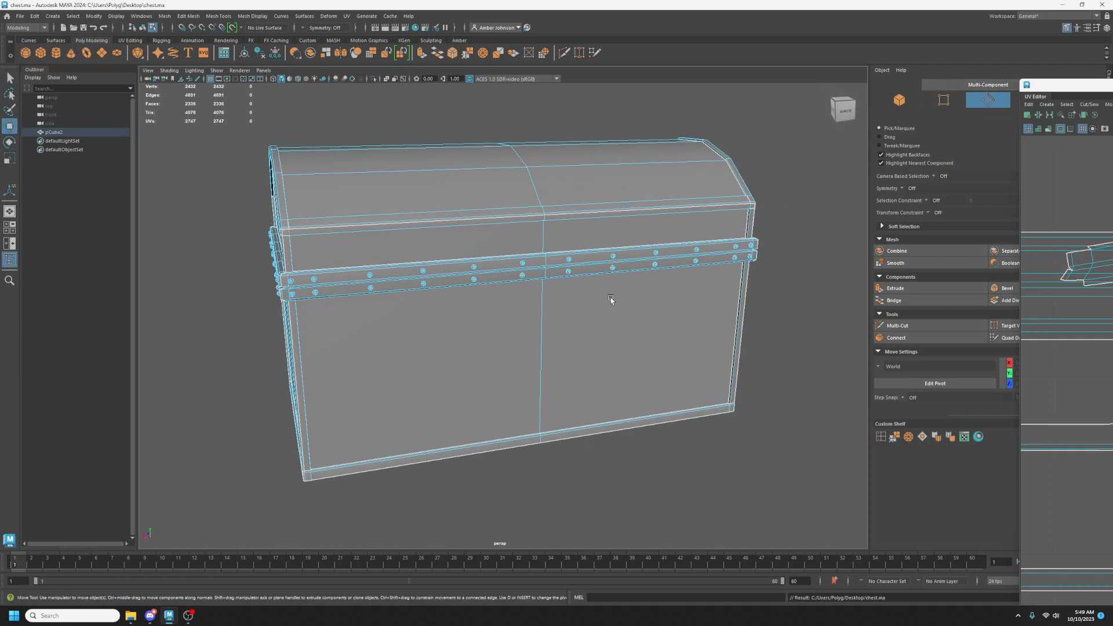
# Delete the stray vertex on the centre seam of the back riveted band, between its two rivet rows.
pyautogui.doubleClick(545, 319)
pyautogui.scroll(5, 577, 251)
pyautogui.keyDown('alt'); pyautogui.moveTo(653, 207); pyautogui.dragTo(601, 263); pyautogui.keyUp('alt')
pyautogui.scroll(2, 625, 225)
pyautogui.scroll(3, 626, 226)
pyautogui.click(943, 101)
pyautogui.click(630, 261)
pyautogui.keyDown('alt'); pyautogui.moveTo(659, 293); pyautogui.dragTo(642, 295); pyautogui.keyUp('alt')
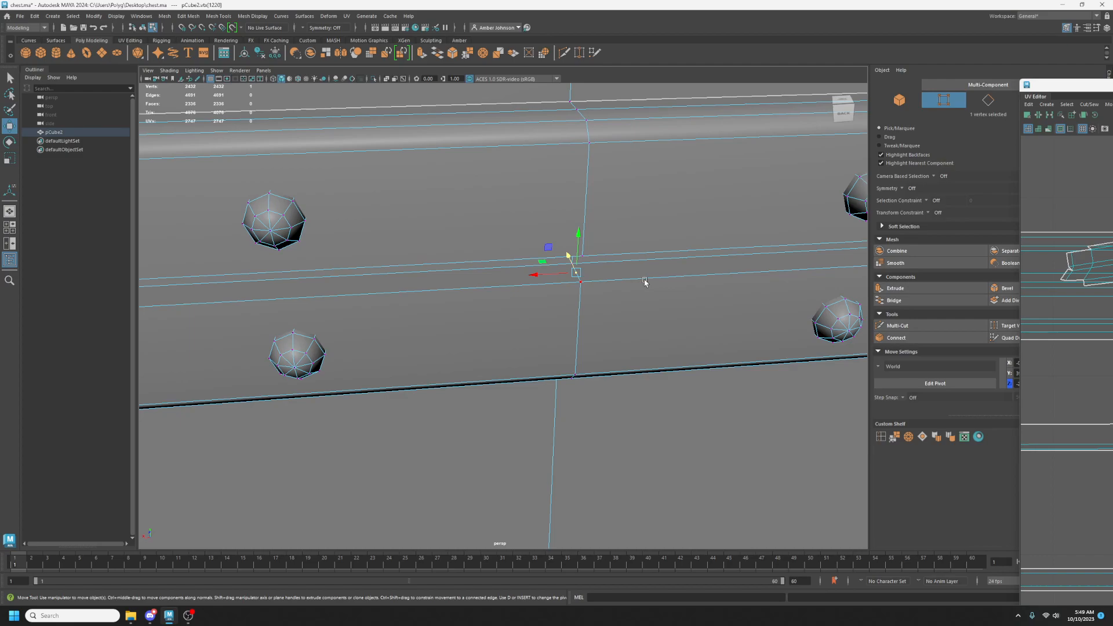
pyautogui.press('Delete')
pyautogui.keyDown('alt'); pyautogui.moveTo(613, 257); pyautogui.dragTo(634, 194); pyautogui.keyUp('alt')
pyautogui.scroll(-8, 616, 227)
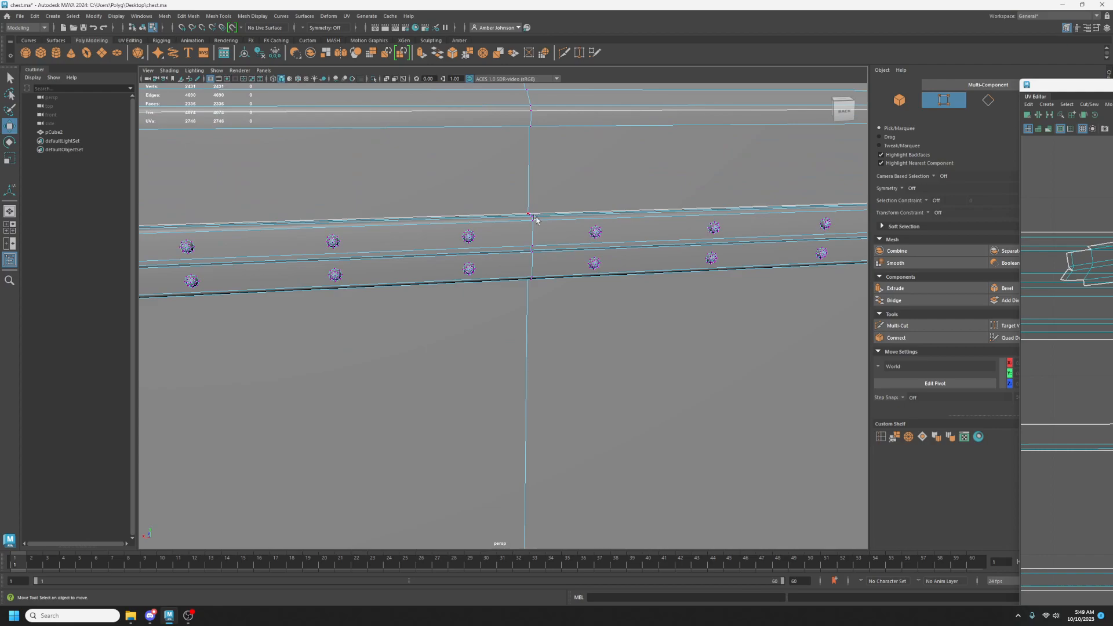
# Delete the stray centre-seam vertex on the underside of the groove between the back riveted band's two rivet rows.
pyautogui.scroll(5, 534, 216)
pyautogui.click(530, 155)
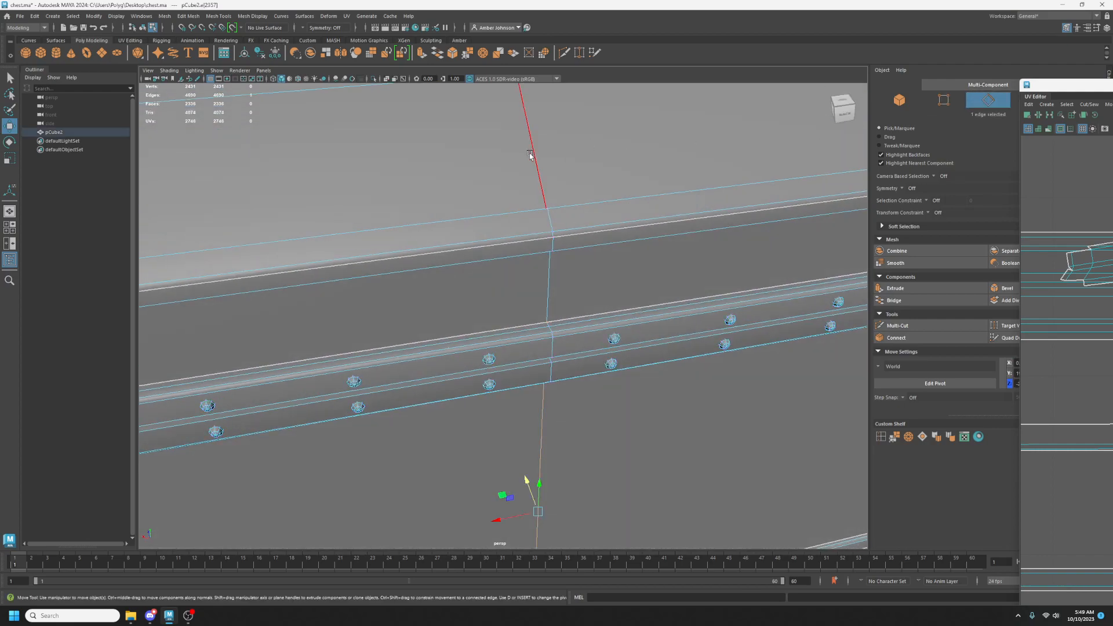
pyautogui.keyDown('alt'); pyautogui.moveTo(593, 270); pyautogui.dragTo(572, 249); pyautogui.keyUp('alt')
pyautogui.keyDown('alt'); pyautogui.moveTo(585, 211); pyautogui.dragTo(527, 288); pyautogui.keyUp('alt')
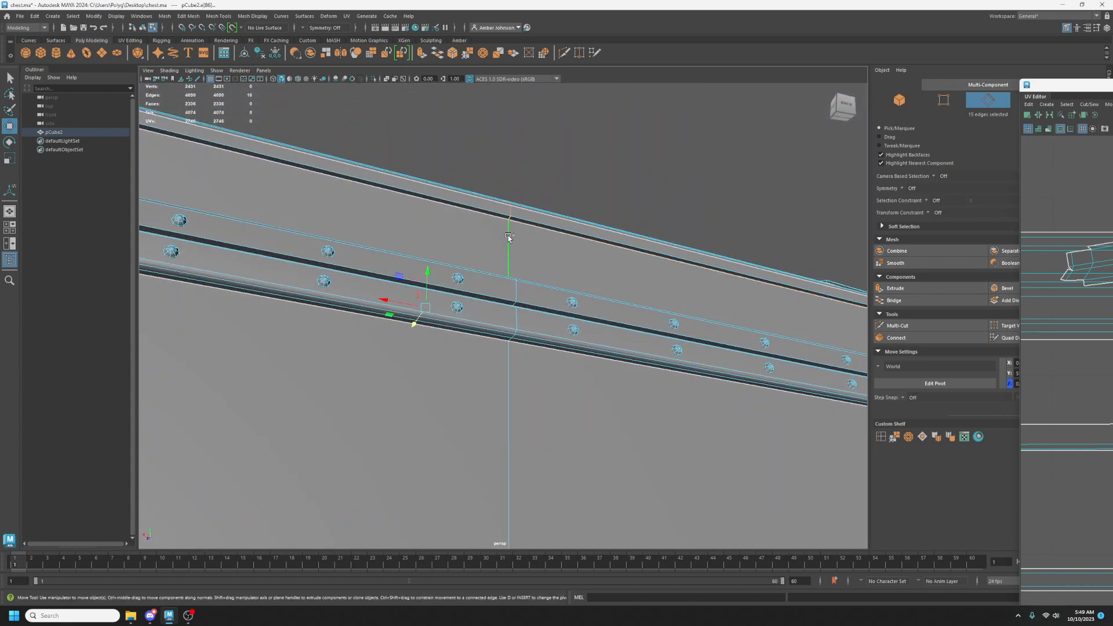
pyautogui.scroll(5, 540, 278)
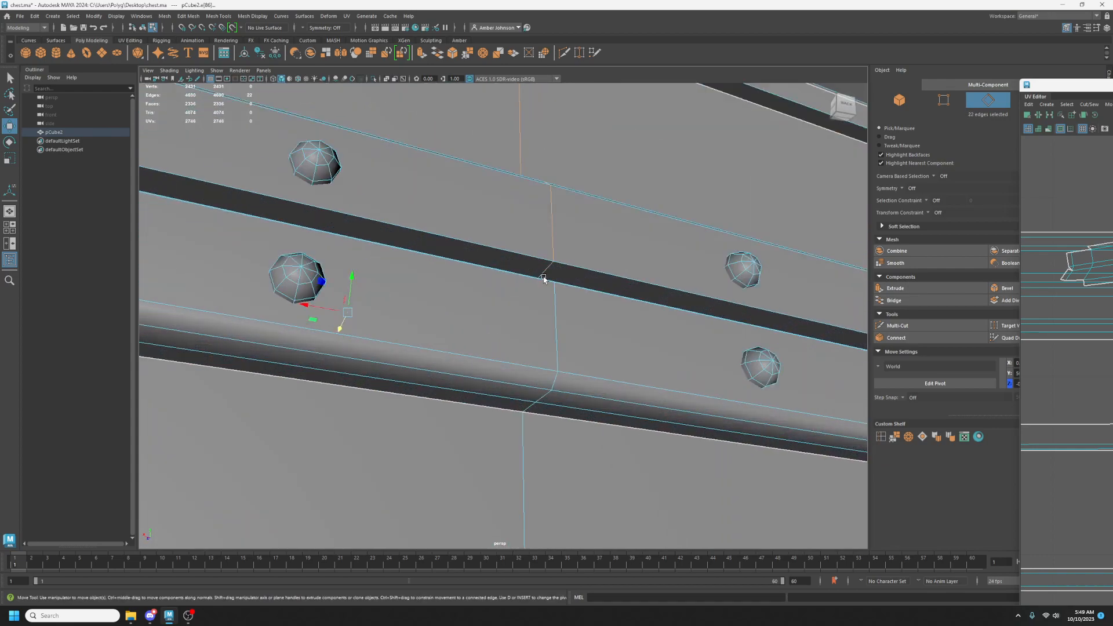
pyautogui.press('F9')
pyautogui.click(569, 243)
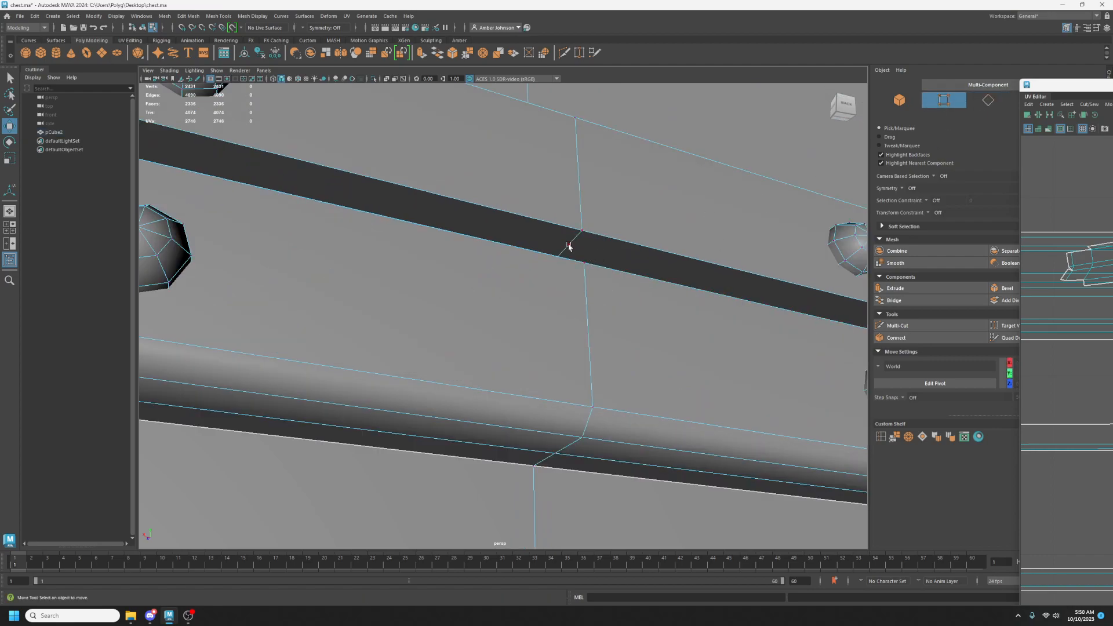
pyautogui.press('Delete')
# Sew the short centre seam edge on the underside of the lid's back rim.
pyautogui.press('F10')
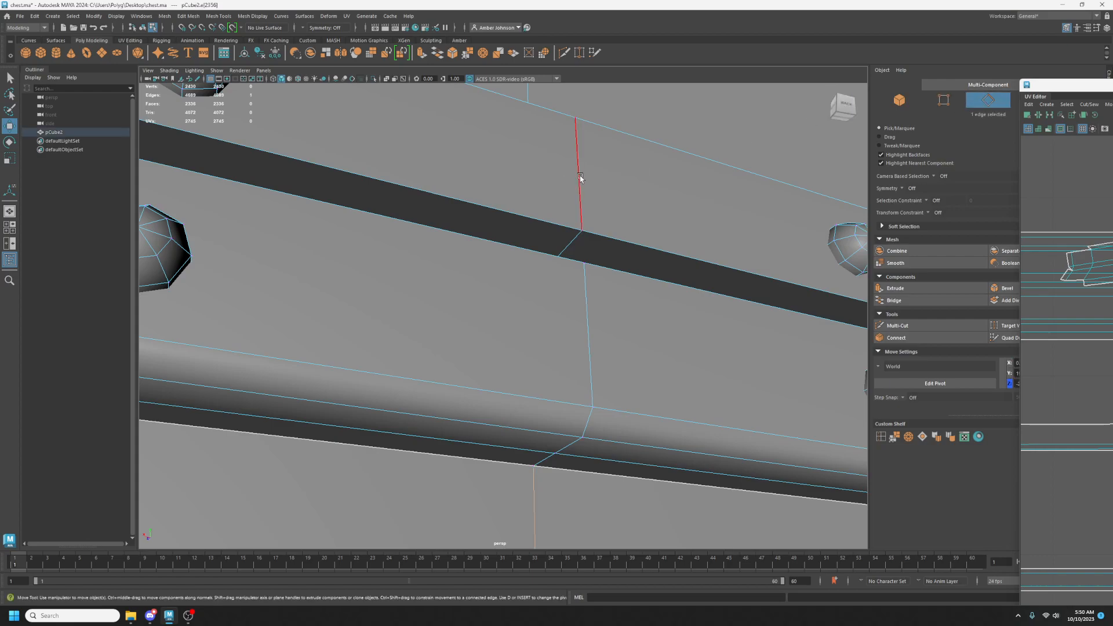
pyautogui.scroll(-5, 632, 197)
pyautogui.scroll(5, 490, 281)
pyautogui.scroll(-5, 524, 237)
pyautogui.scroll(3, 586, 106)
pyautogui.scroll(5, 586, 106)
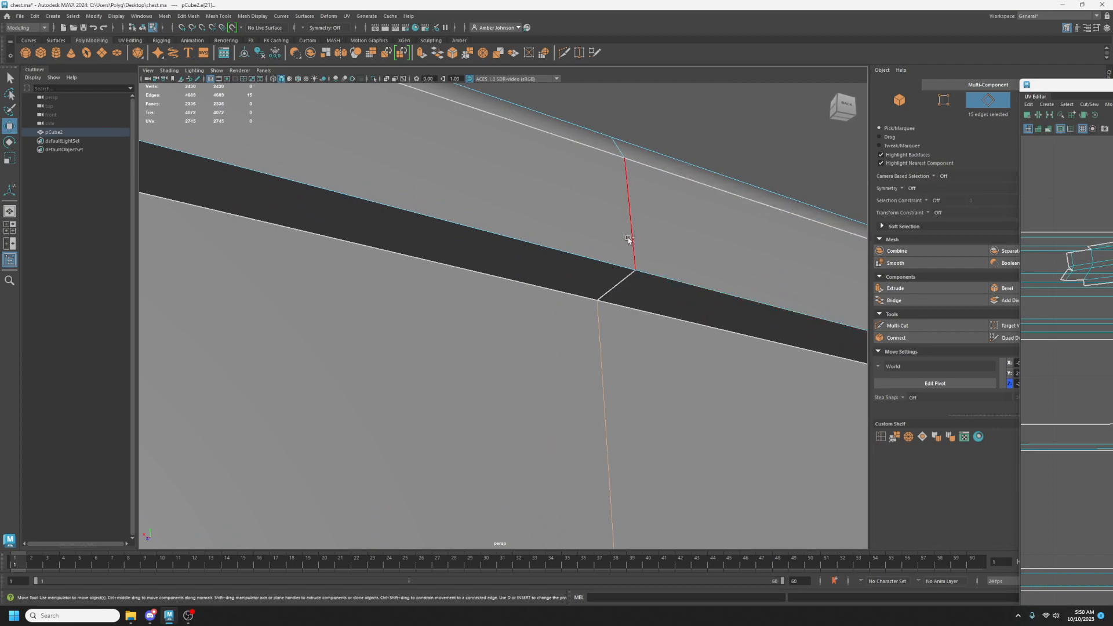
pyautogui.scroll(-3, 1066, 371)
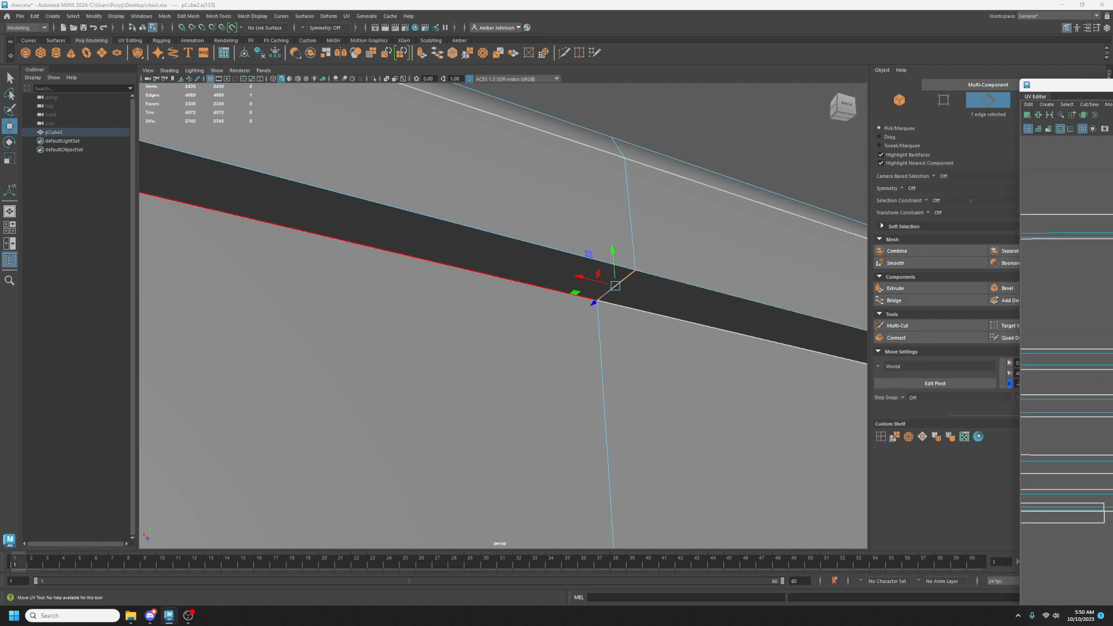
pyautogui.press('g')
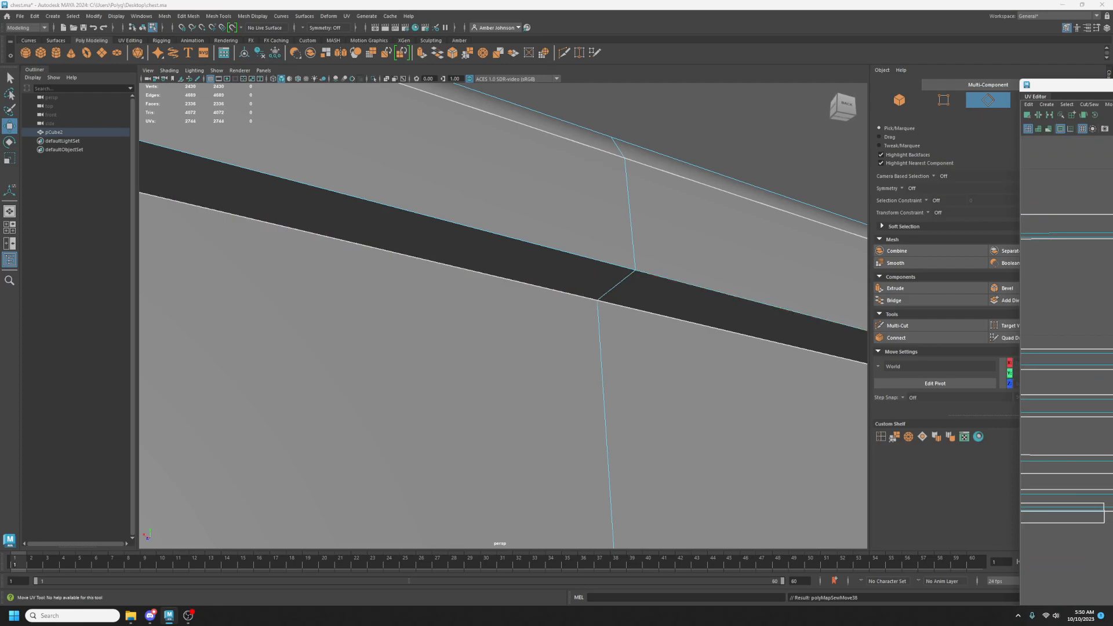
pyautogui.doubleClick(625, 214)
pyautogui.scroll(-5, 624, 209)
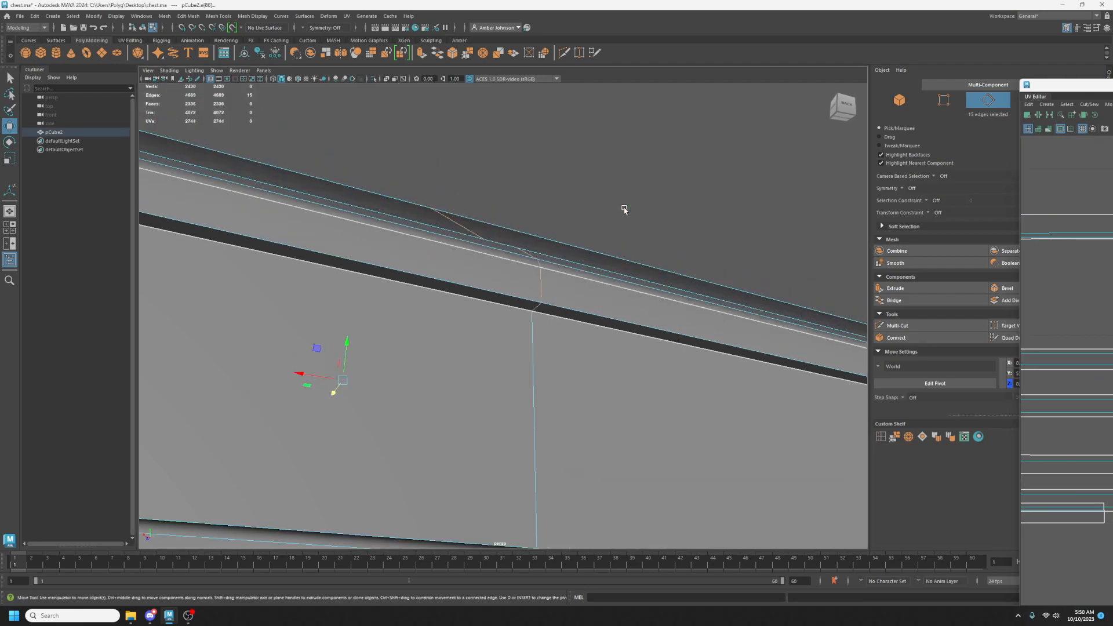
pyautogui.keyDown('alt'); pyautogui.moveTo(562, 293); pyautogui.dragTo(534, 413); pyautogui.keyUp('alt')
pyautogui.scroll(-3, 591, 326)
pyautogui.keyDown('alt'); pyautogui.moveTo(534, 412); pyautogui.dragTo(565, 271, button='middle'); pyautogui.keyUp('alt')
pyautogui.scroll(4, 565, 271)
pyautogui.keyDown('alt'); pyautogui.moveTo(602, 239); pyautogui.dragTo(611, 323); pyautogui.keyUp('alt')
pyautogui.keyDown('shift'); pyautogui.doubleClick(635, 185); pyautogui.keyUp('shift')
pyautogui.scroll(-5, 632, 191)
pyautogui.scroll(10, 569, 198)
pyautogui.keyDown('shift'); pyautogui.doubleClick(608, 249); pyautogui.keyUp('shift')
pyautogui.scroll(-8, 632, 264)
pyautogui.keyDown('alt'); pyautogui.moveTo(649, 281); pyautogui.dragTo(582, 231); pyautogui.keyUp('alt')
pyautogui.scroll(8, 607, 201)
pyautogui.scroll(4, 582, 230)
# Delete the two stray centre-seam vertices in the groove between the rivet rows of the front band, on its upper and lower faces.
pyautogui.press('F9')
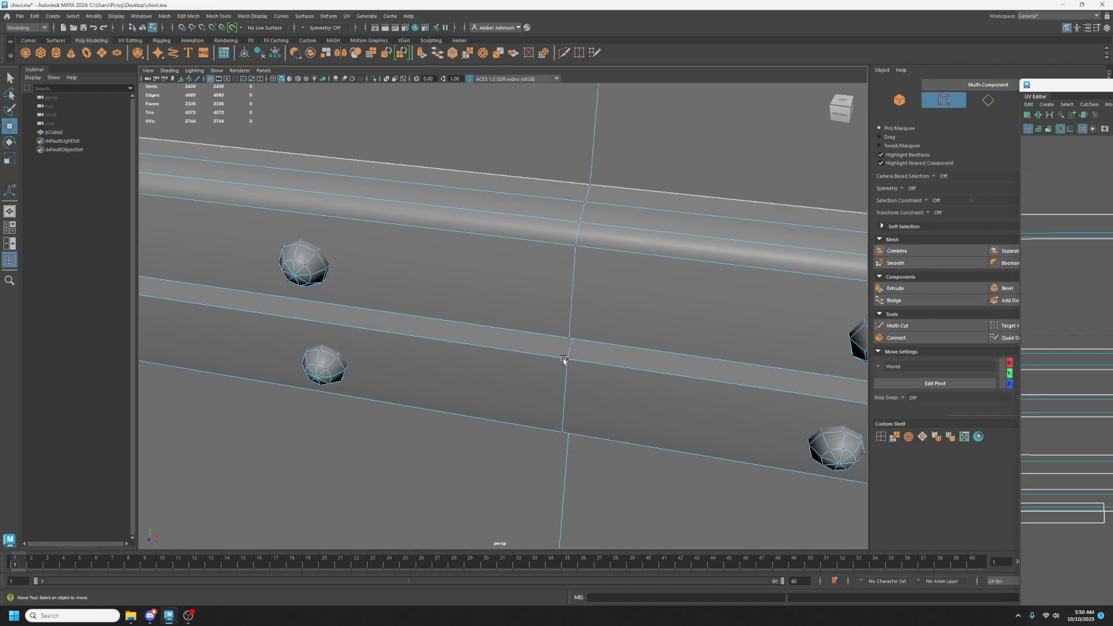
pyautogui.click(573, 346)
pyautogui.press('Delete')
pyautogui.keyDown('alt'); pyautogui.moveTo(603, 350); pyautogui.dragTo(619, 263); pyautogui.keyUp('alt')
pyautogui.keyDown('alt'); pyautogui.moveTo(619, 263); pyautogui.dragTo(556, 509, button='middle'); pyautogui.keyUp('alt')
pyautogui.keyDown('alt'); pyautogui.moveTo(557, 509); pyautogui.dragTo(581, 405); pyautogui.keyUp('alt')
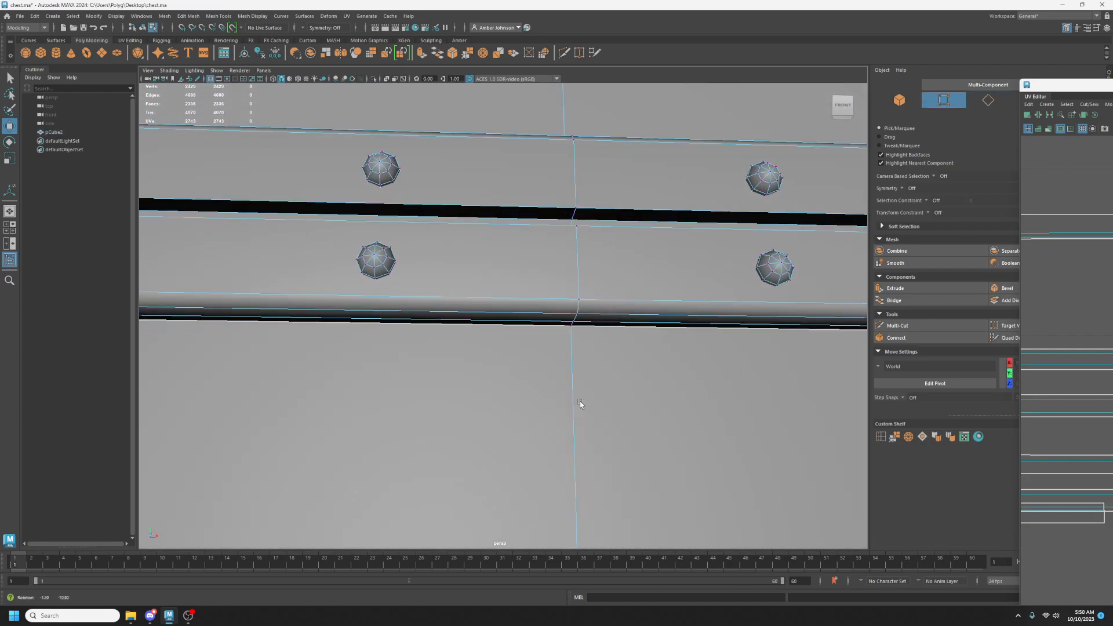
pyautogui.click(573, 215)
pyautogui.press('Delete')
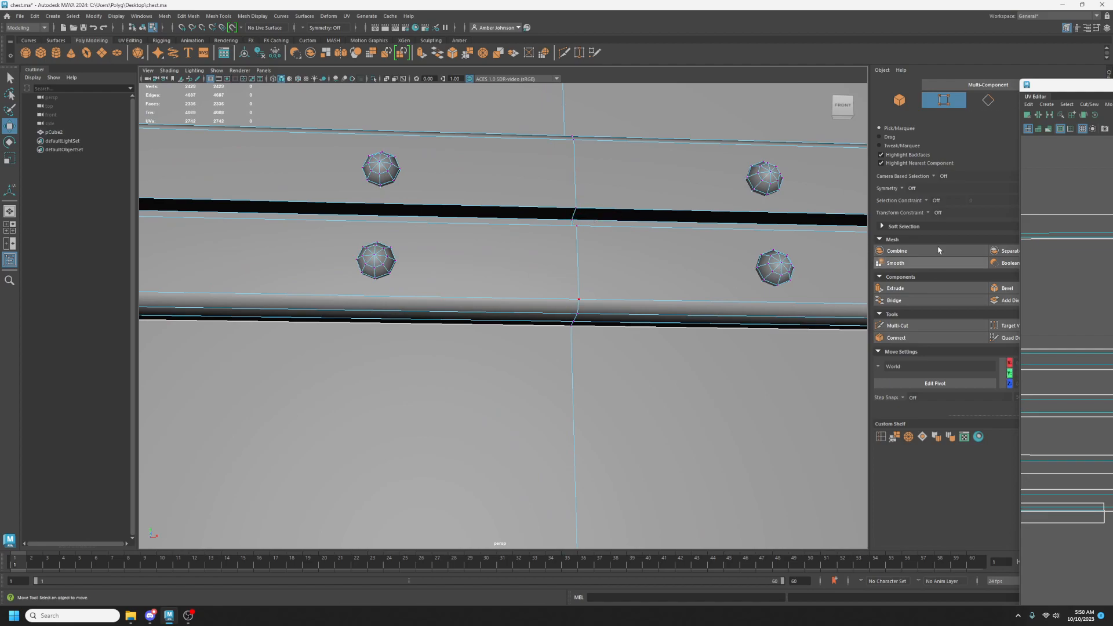
# Select all centre edge loops around the chest's front, lid, riveted band, back and bottom trim, and delete them with their vertices.
pyautogui.click(989, 101)
pyautogui.click(599, 423)
pyautogui.doubleClick(581, 411)
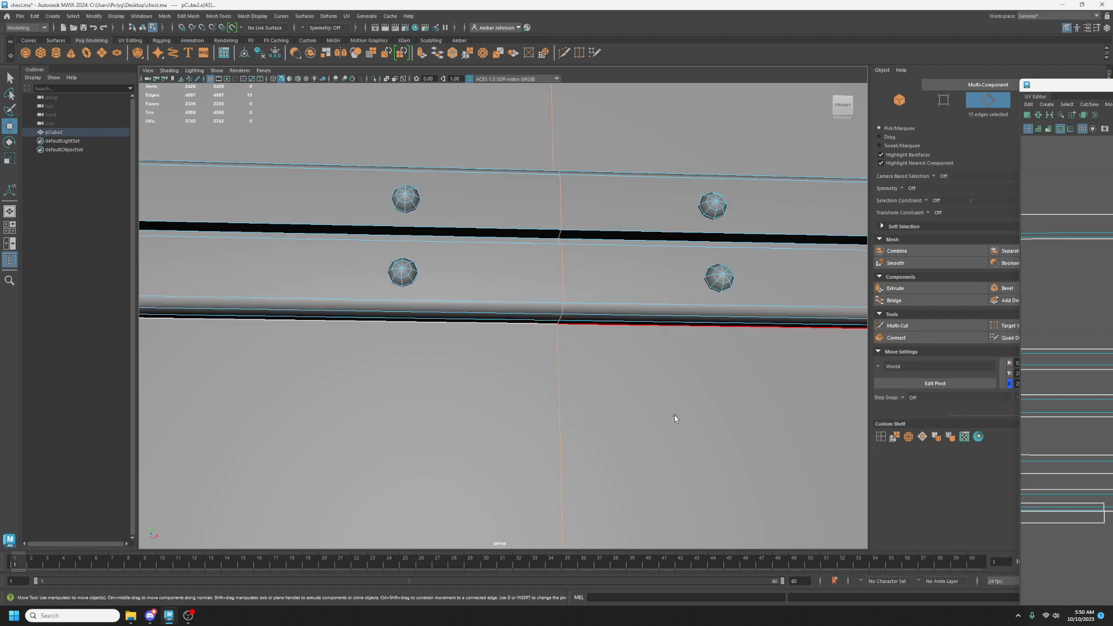
pyautogui.scroll(-6, 670, 419)
pyautogui.keyDown('alt'); pyautogui.moveTo(548, 445); pyautogui.dragTo(502, 472); pyautogui.keyUp('alt')
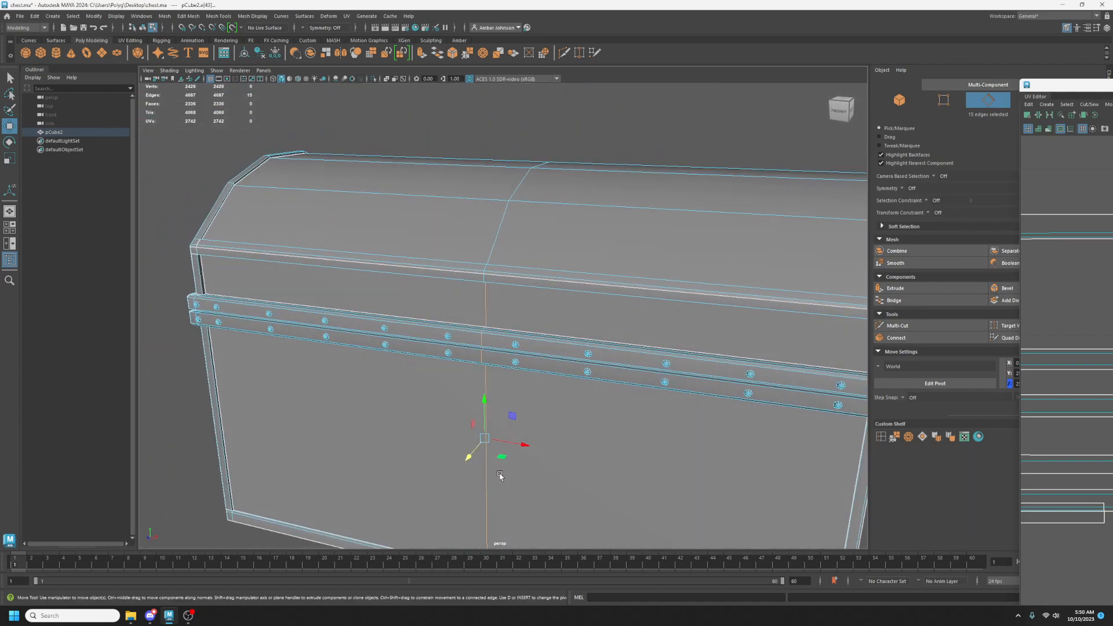
pyautogui.keyDown('alt'); pyautogui.moveTo(502, 472); pyautogui.dragTo(526, 285, button='middle'); pyautogui.keyUp('alt')
pyautogui.keyDown('alt'); pyautogui.moveTo(588, 334); pyautogui.dragTo(572, 368); pyautogui.keyUp('alt')
pyautogui.scroll(5, 571, 368)
pyautogui.keyDown('alt'); pyautogui.moveTo(549, 400); pyautogui.dragTo(587, 445, button='middle'); pyautogui.keyUp('alt')
pyautogui.scroll(3, 593, 304)
pyautogui.keyDown('shift'); pyautogui.click(561, 385); pyautogui.keyUp('shift')
pyautogui.scroll(-4, 592, 308)
pyautogui.keyDown('alt'); pyautogui.moveTo(601, 203); pyautogui.dragTo(591, 403, button='middle'); pyautogui.keyUp('alt')
pyautogui.keyDown('alt'); pyautogui.moveTo(591, 404); pyautogui.dragTo(589, 360); pyautogui.keyUp('alt')
pyautogui.keyDown('alt'); pyautogui.moveTo(452, 165); pyautogui.dragTo(624, 233); pyautogui.keyUp('alt')
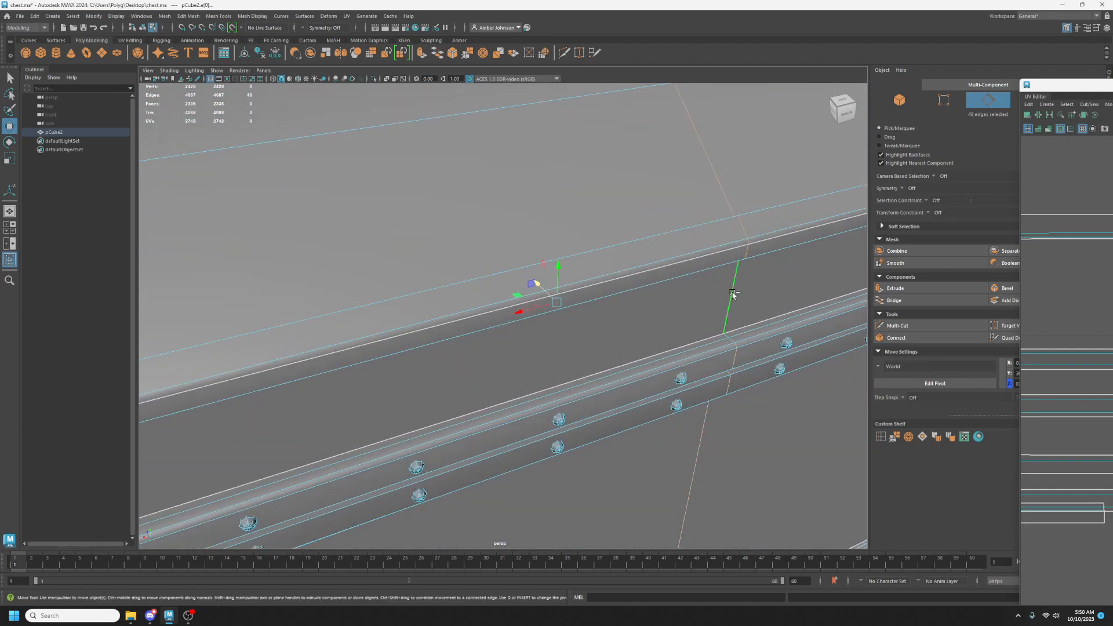
pyautogui.scroll(-5, 761, 459)
pyautogui.keyDown('alt'); pyautogui.moveTo(681, 437); pyautogui.dragTo(639, 360, button='middle'); pyautogui.keyUp('alt')
pyautogui.scroll(5, 639, 360)
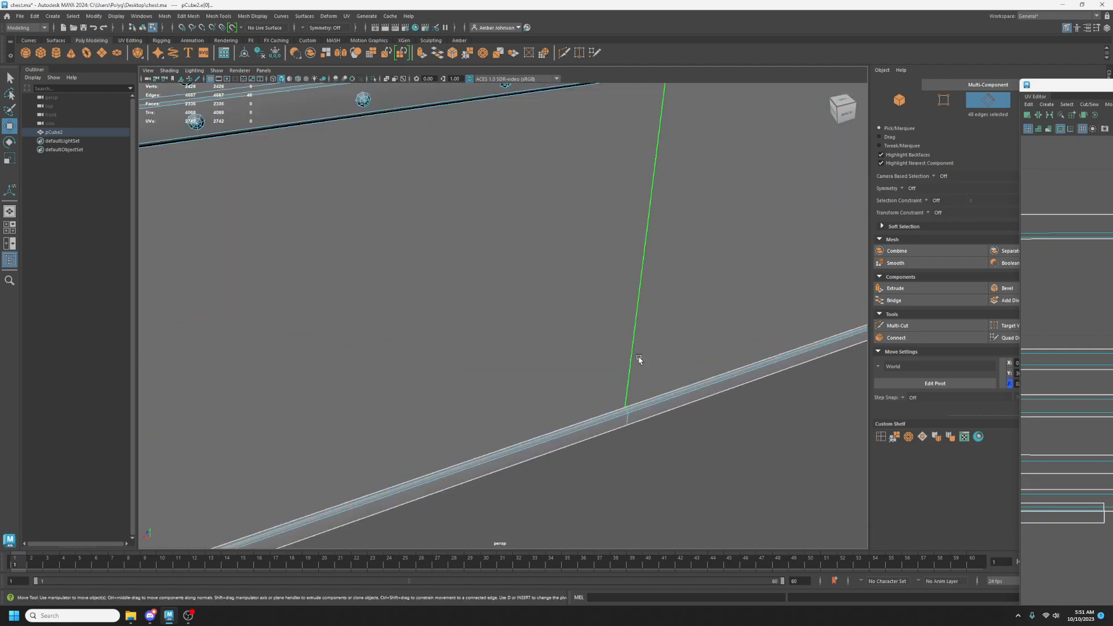
pyautogui.keyDown('shift'); pyautogui.click(629, 419); pyautogui.keyUp('shift')
pyautogui.scroll(-5, 686, 441)
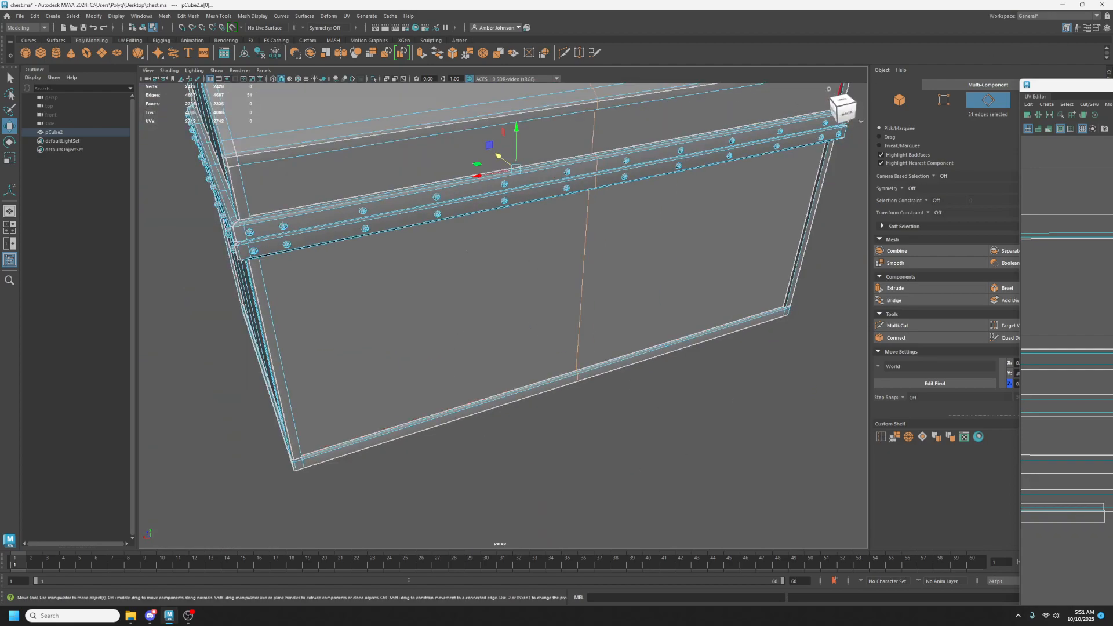
pyautogui.keyDown('alt'); pyautogui.moveTo(683, 240); pyautogui.dragTo(613, 259); pyautogui.keyUp('alt')
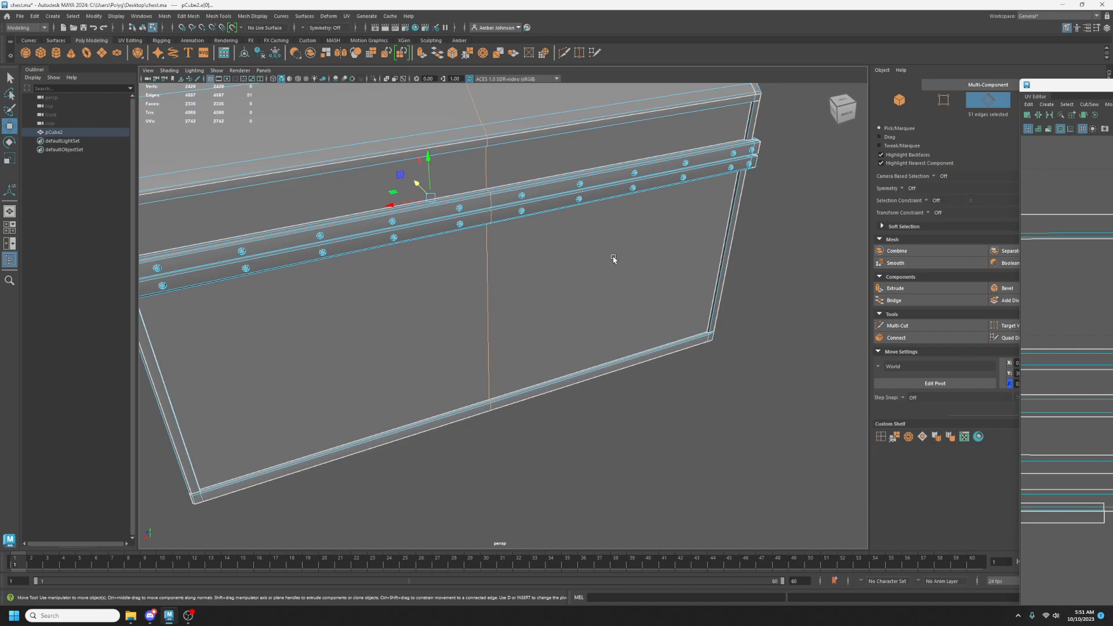
pyautogui.hotkey('ctrl', 'Delete')
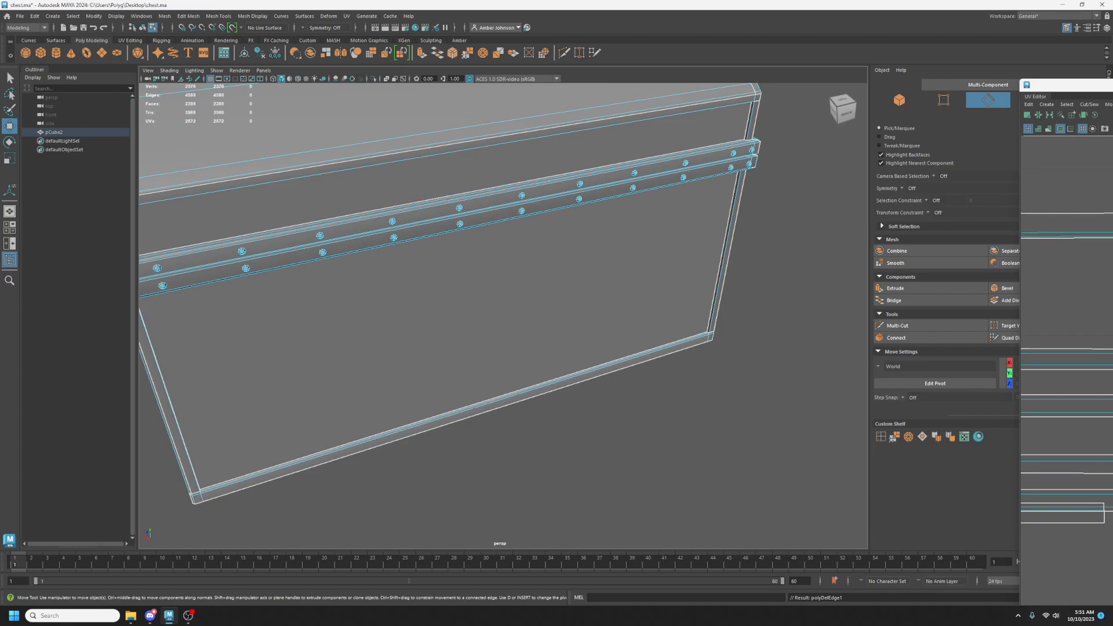
# Bring the UV Editor into view and examine the shell layout for trim strips that can still be joined.
pyautogui.press('f')
pyautogui.moveTo(1110, 85); pyautogui.dragTo(322, 66)
pyautogui.scroll(-9, 512, 373)
pyautogui.keyDown('alt'); pyautogui.moveTo(615, 477); pyautogui.dragTo(528, 383, button='middle'); pyautogui.keyUp('alt')
pyautogui.scroll(3, 487, 325)
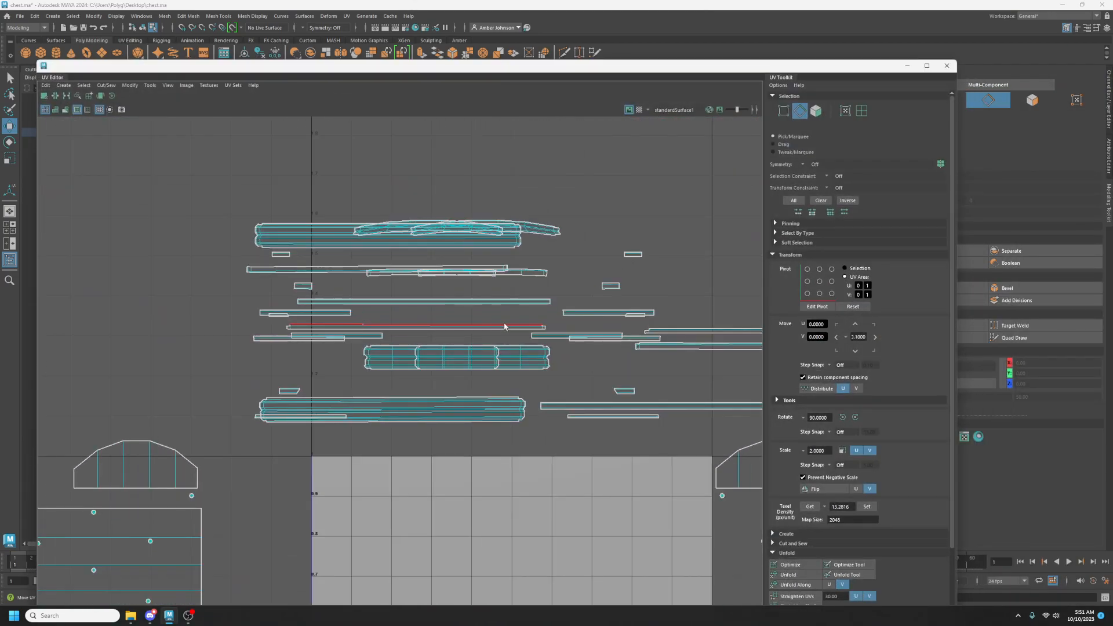
pyautogui.scroll(3, 503, 322)
pyautogui.moveTo(523, 73); pyautogui.dragTo(1055, 184)
# Move and sew the long UV seam edge running along the outside of the lid's back rim.
pyautogui.scroll(6, 512, 266)
pyautogui.moveTo(534, 317)
pyautogui.keyDown('alt'); pyautogui.mouseDown()
pyautogui.moveTo(641, 352)
pyautogui.moveTo(527, 317)
pyautogui.mouseUp(); pyautogui.keyUp('alt')
pyautogui.keyDown('alt'); pyautogui.moveTo(482, 272); pyautogui.dragTo(427, 427); pyautogui.keyUp('alt')
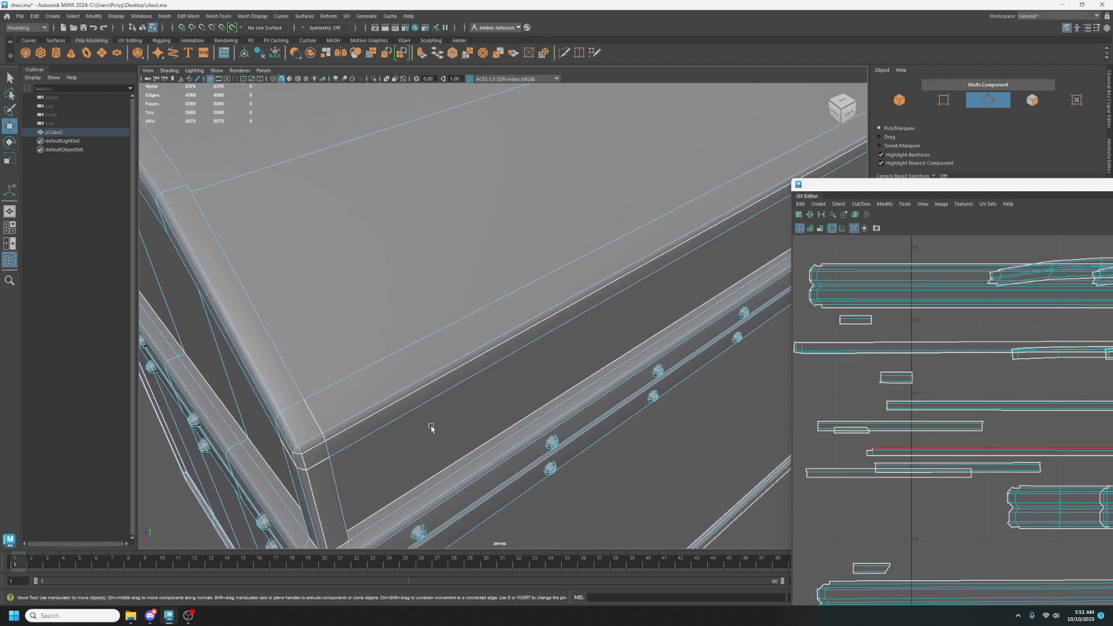
pyautogui.click(398, 405)
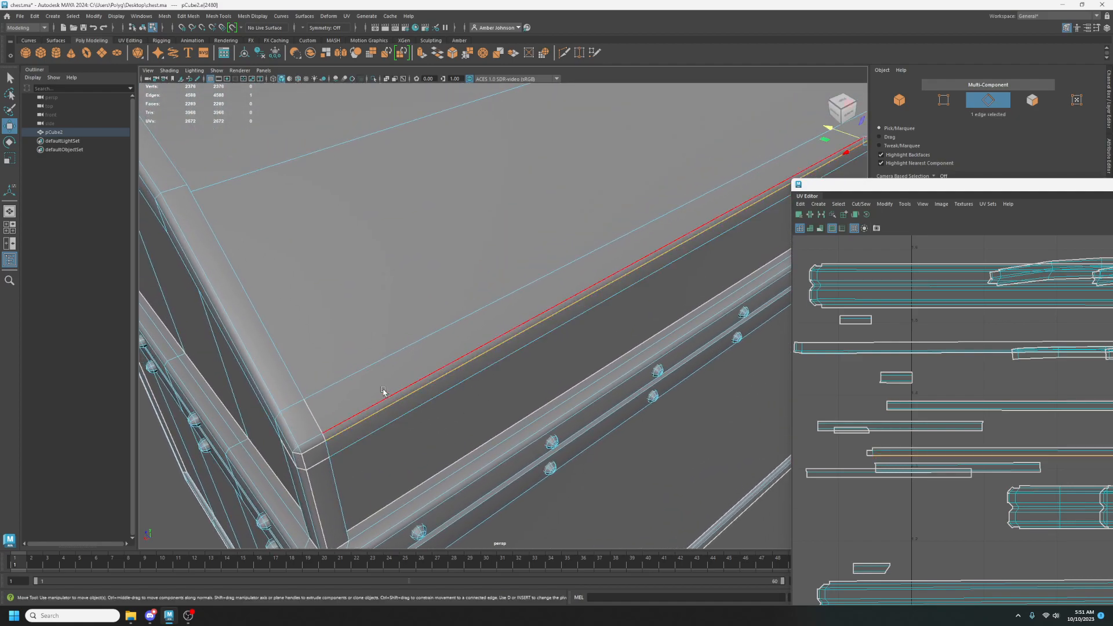
pyautogui.keyDown('alt'); pyautogui.moveTo(440, 371); pyautogui.dragTo(360, 284); pyautogui.keyUp('alt')
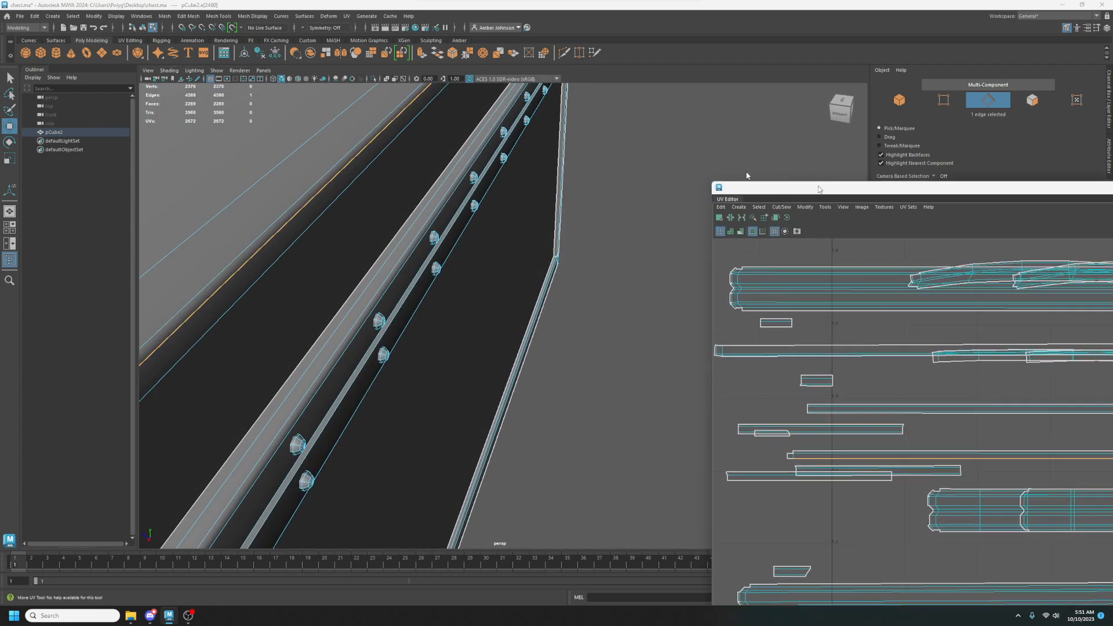
pyautogui.moveTo(898, 184); pyautogui.dragTo(254, 16)
pyautogui.moveTo(500, 298); pyautogui.dragTo(564, 431, button='right')
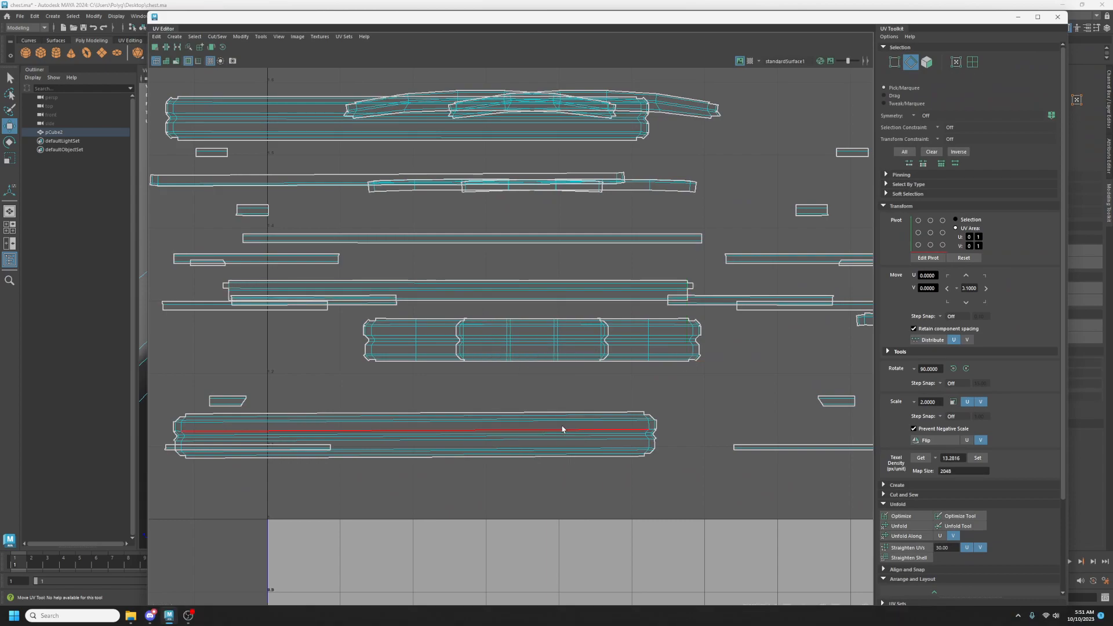
pyautogui.scroll(-3, 528, 348)
# Move and sew the matching long rim seam edge on the opposite side of the chest.
pyautogui.moveTo(565, 23); pyautogui.dragTo(985, 156)
pyautogui.keyDown('alt'); pyautogui.moveTo(402, 353); pyautogui.dragTo(731, 373); pyautogui.keyUp('alt')
pyautogui.click(566, 352)
pyautogui.moveTo(1032, 145); pyautogui.dragTo(429, 80)
pyautogui.moveTo(573, 339); pyautogui.dragTo(628, 478, button='right')
pyautogui.moveTo(564, 94); pyautogui.dragTo(632, 17)
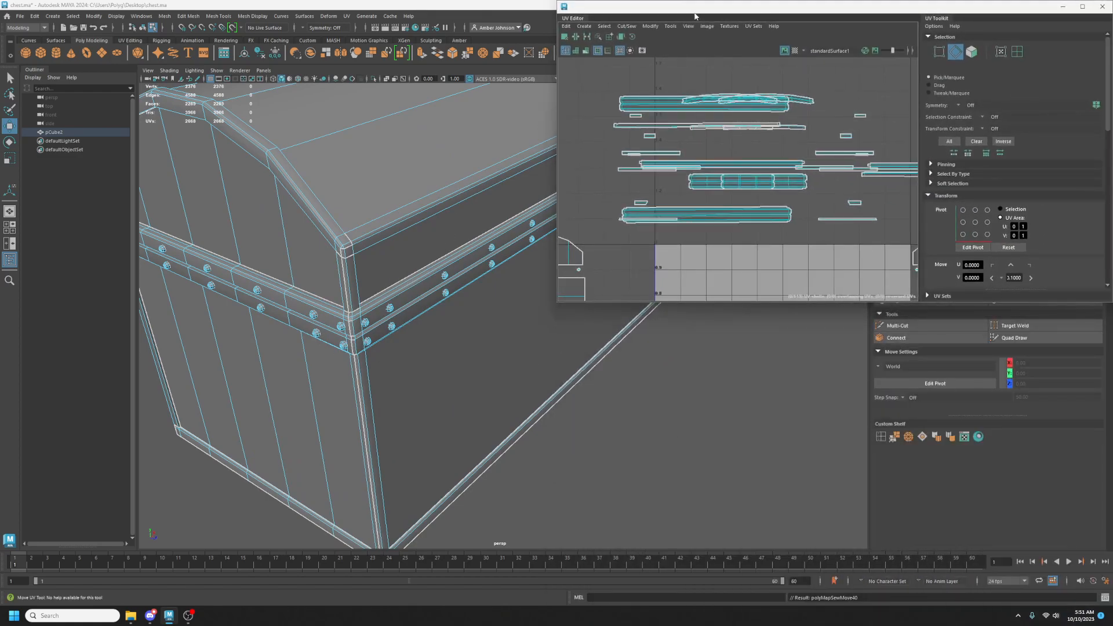
# Move and sew the vertical seam edge of the chest's corner post below the riveted band.
pyautogui.moveTo(698, 12); pyautogui.dragTo(1112, 183)
pyautogui.scroll(3, 542, 310)
pyautogui.keyDown('alt'); pyautogui.moveTo(326, 367); pyautogui.dragTo(490, 353); pyautogui.keyUp('alt')
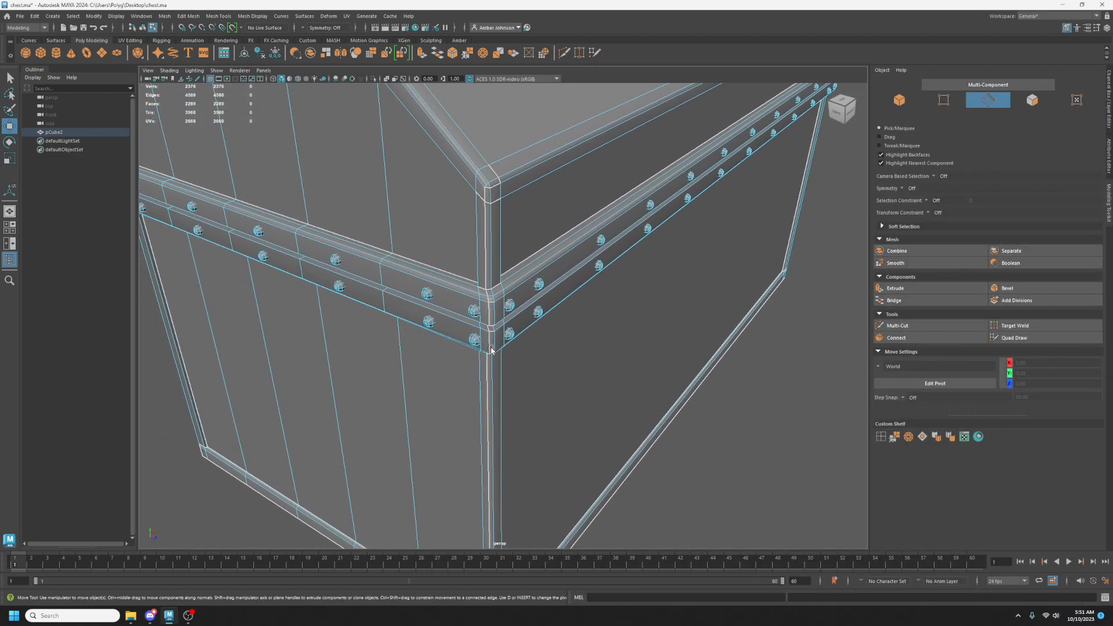
pyautogui.scroll(2, 489, 353)
pyautogui.click(485, 393)
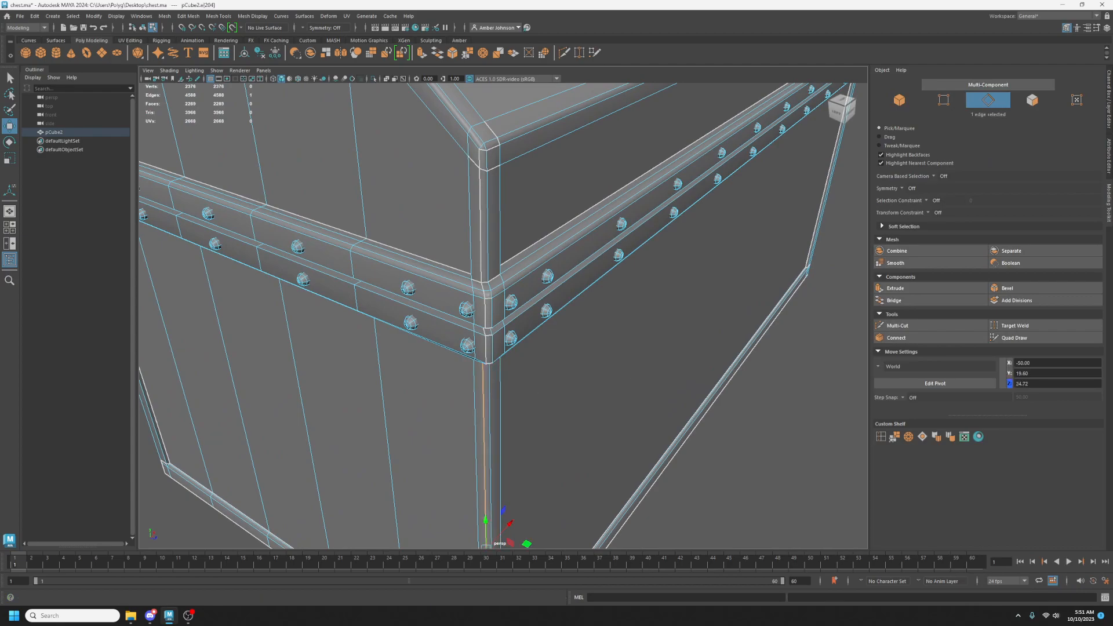
pyautogui.moveTo(1112, 183); pyautogui.dragTo(476, 43)
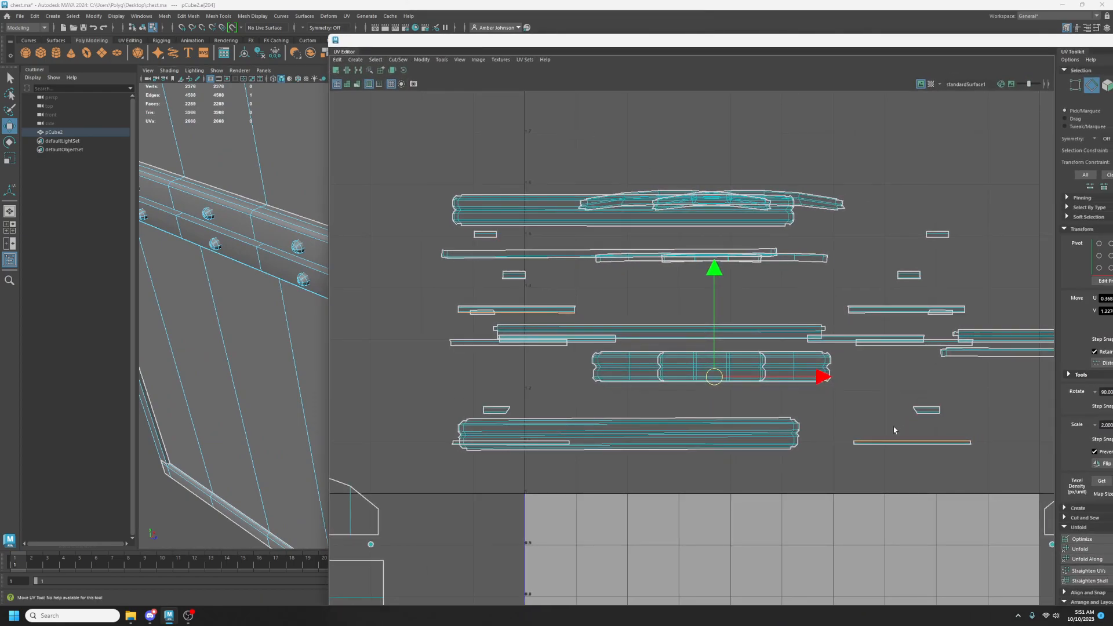
pyautogui.moveTo(886, 429); pyautogui.dragTo(921, 565, button='right')
pyautogui.moveTo(553, 41); pyautogui.dragTo(1082, 105)
# Move and sew the vertical seam edge of the same corner post above the riveted band, up to the lid rim.
pyautogui.click(480, 227)
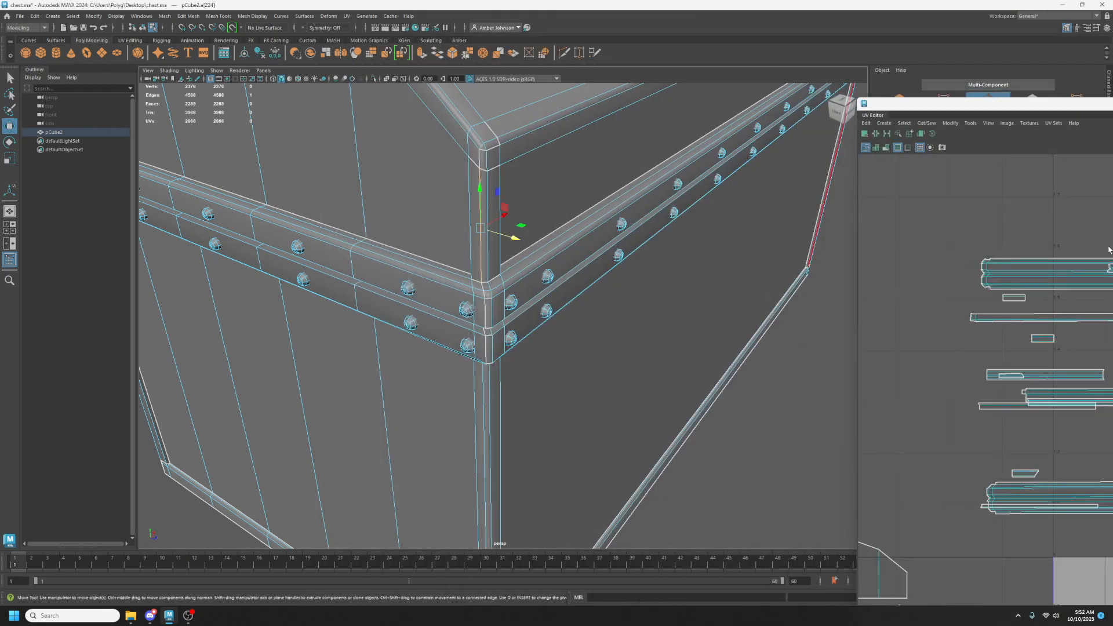
pyautogui.moveTo(1045, 109); pyautogui.dragTo(475, 57)
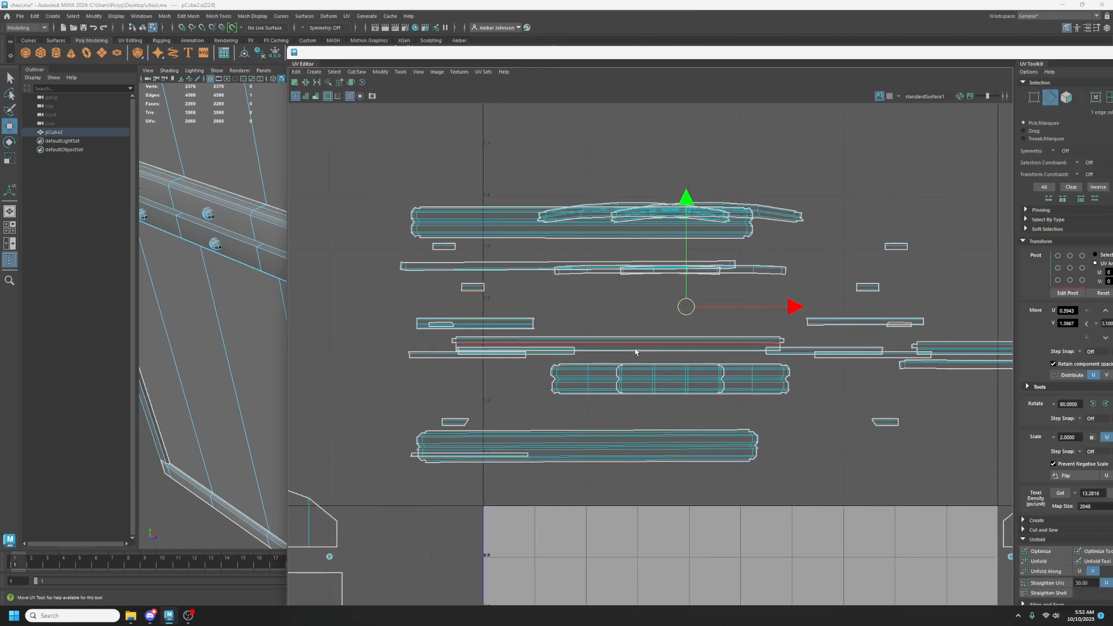
pyautogui.moveTo(631, 309); pyautogui.dragTo(640, 377, button='right')
pyautogui.moveTo(711, 441); pyautogui.dragTo(676, 441, button='right')
pyautogui.moveTo(513, 53); pyautogui.dragTo(967, 102)
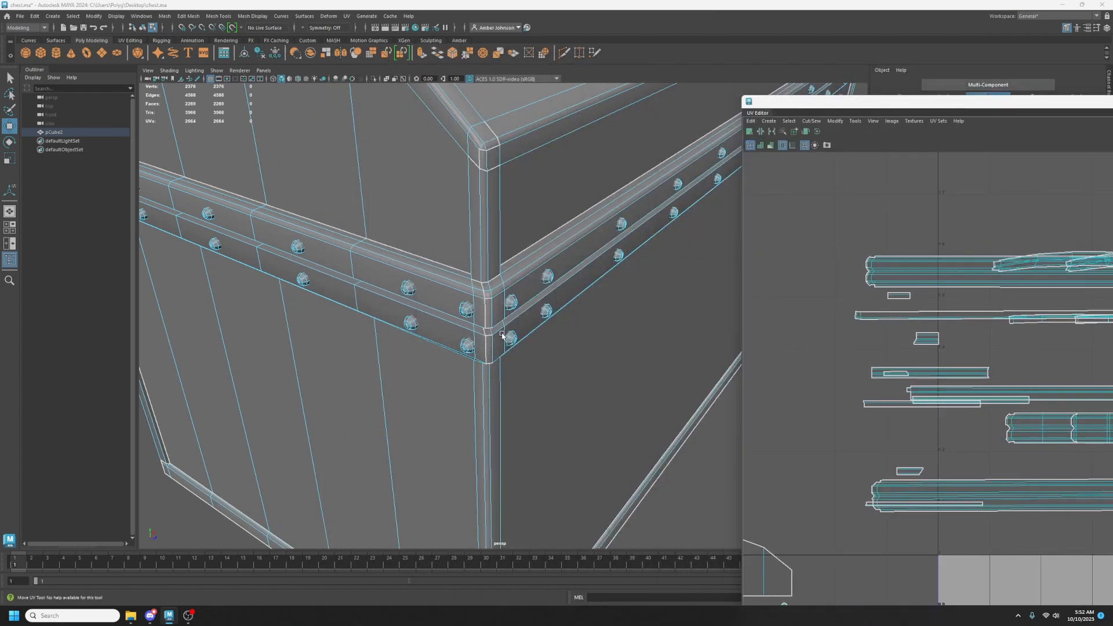
# Sew the vertical seam edges of the next corner post, both above and below the riveted band.
pyautogui.keyDown('alt'); pyautogui.moveTo(504, 342); pyautogui.dragTo(576, 332); pyautogui.keyUp('alt')
pyautogui.click(562, 194)
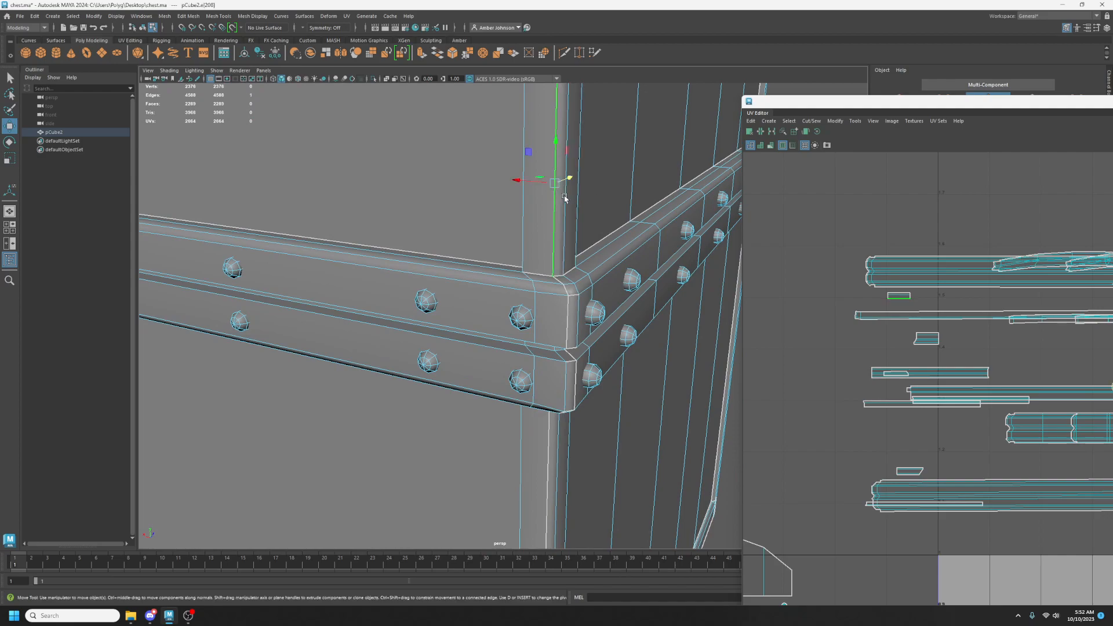
pyautogui.moveTo(938, 267); pyautogui.dragTo(985, 403, button='right')
pyautogui.click(548, 458)
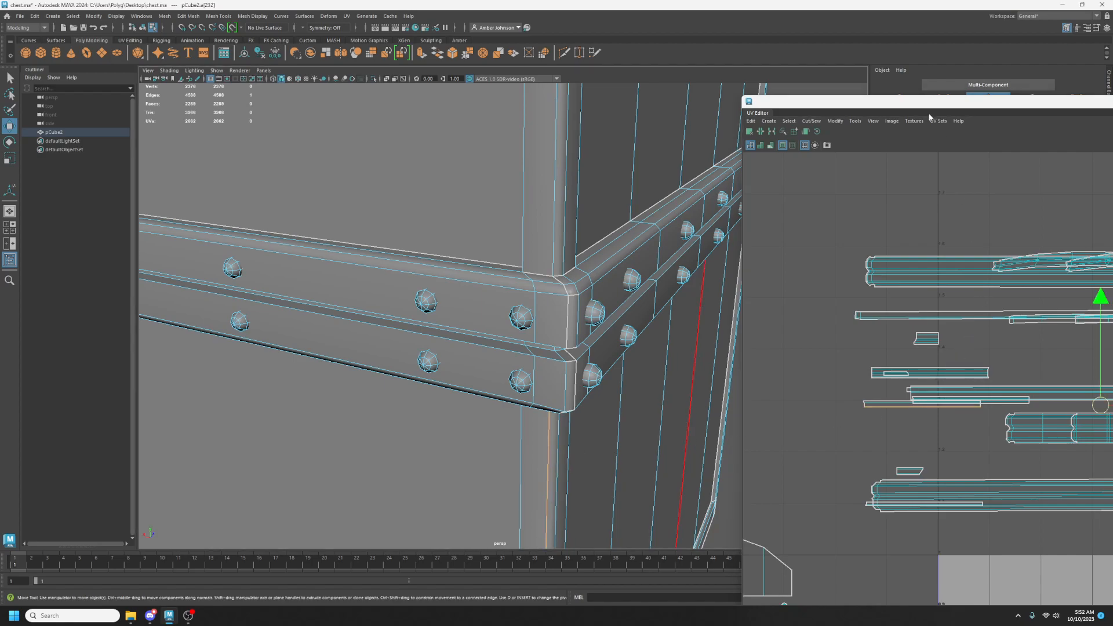
pyautogui.moveTo(927, 106); pyautogui.dragTo(900, 105)
pyautogui.press('g')
pyautogui.scroll(-5, 510, 388)
pyautogui.keyDown('alt'); pyautogui.moveTo(559, 445); pyautogui.dragTo(530, 263, button='middle'); pyautogui.keyUp('alt')
pyautogui.keyDown('alt'); pyautogui.moveTo(529, 264); pyautogui.dragTo(415, 246); pyautogui.keyUp('alt')
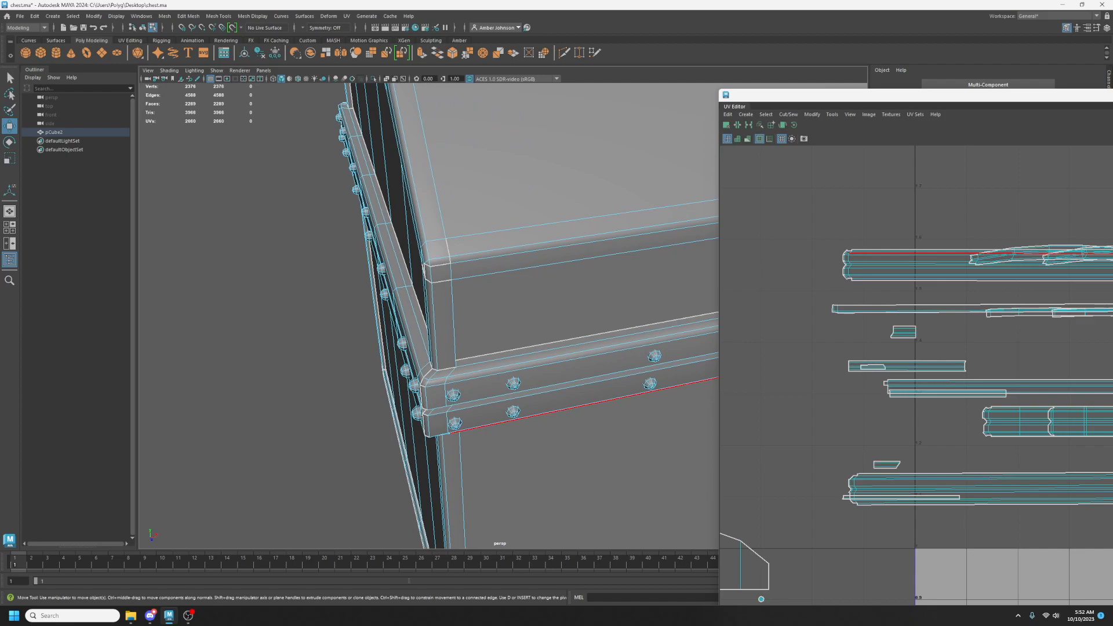
# Restore the main window to full screen and place the enlarged UV Editor with its UV Toolkit in front of it.
pyautogui.moveTo(1096, 94); pyautogui.dragTo(543, 36)
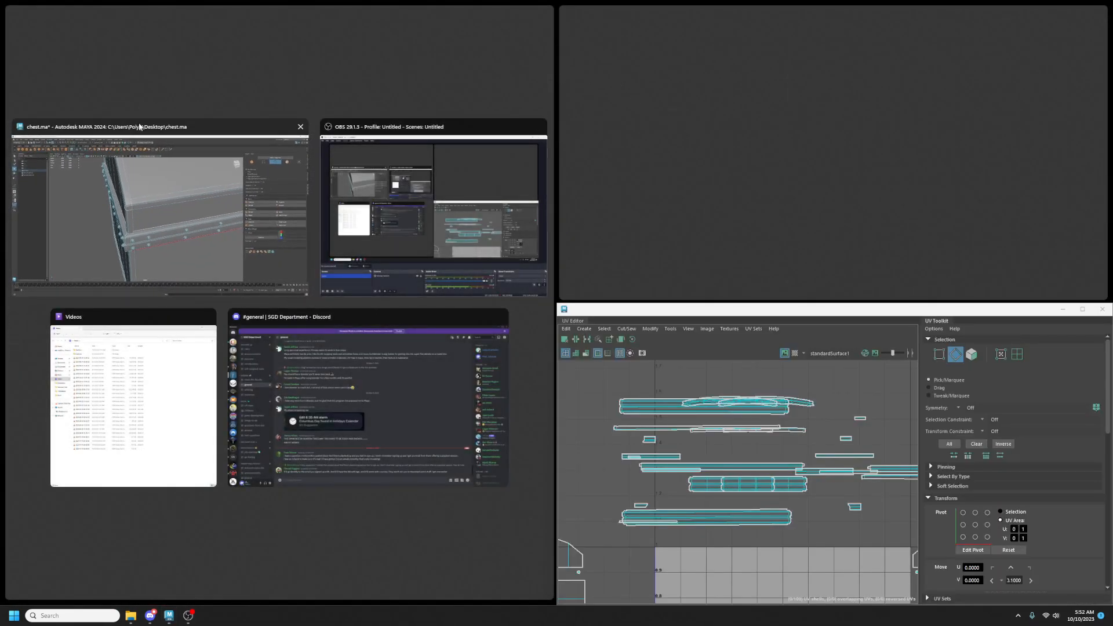
pyautogui.click(502, 316)
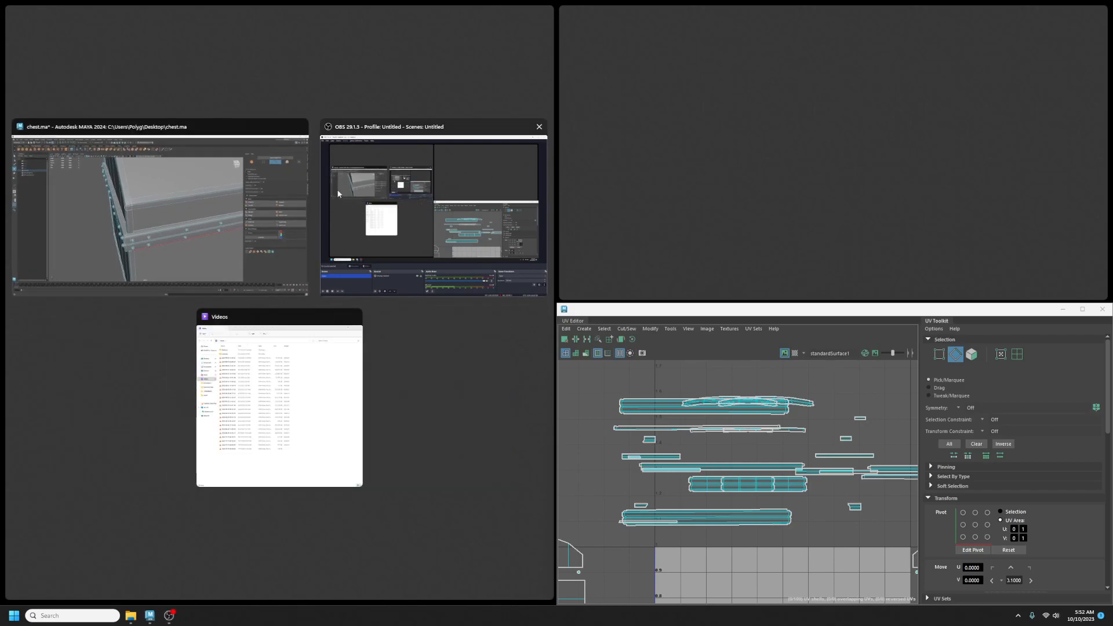
pyautogui.click(153, 137)
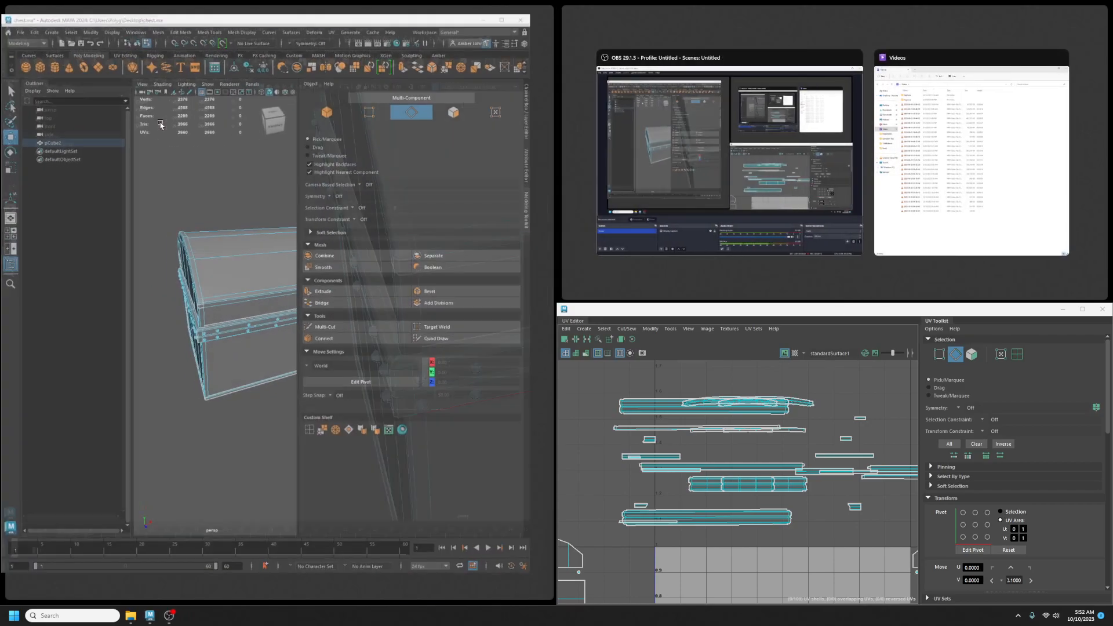
pyautogui.click(596, 43)
pyautogui.moveTo(472, 7); pyautogui.dragTo(736, 63)
pyautogui.moveTo(795, 313); pyautogui.dragTo(1112, 245)
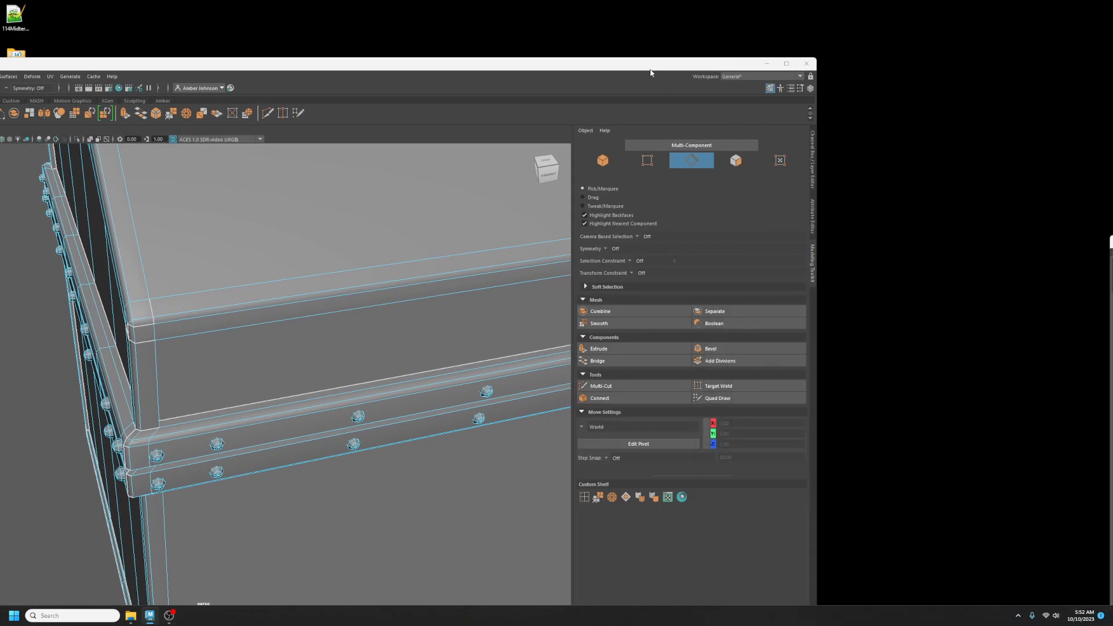
pyautogui.moveTo(651, 74); pyautogui.dragTo(708, 37)
pyautogui.scroll(-5, 503, 315)
pyautogui.keyDown('alt'); pyautogui.moveTo(442, 352); pyautogui.dragTo(435, 318); pyautogui.keyUp('alt')
pyautogui.doubleClick(534, 29)
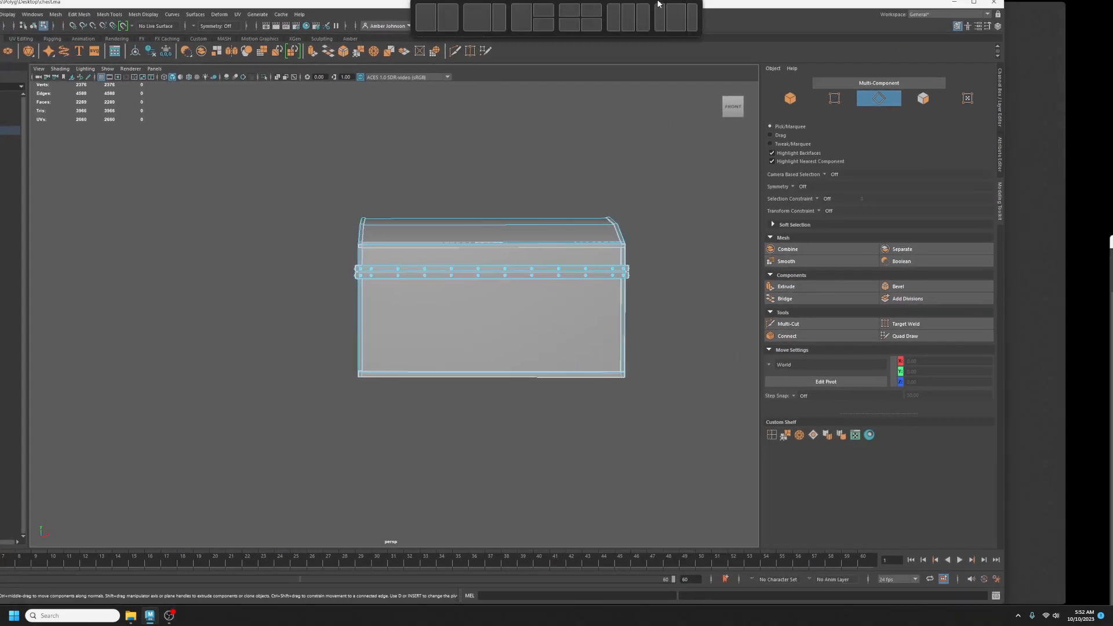
pyautogui.moveTo(1110, 241); pyautogui.dragTo(396, 106)
pyautogui.scroll(-8, 556, 256)
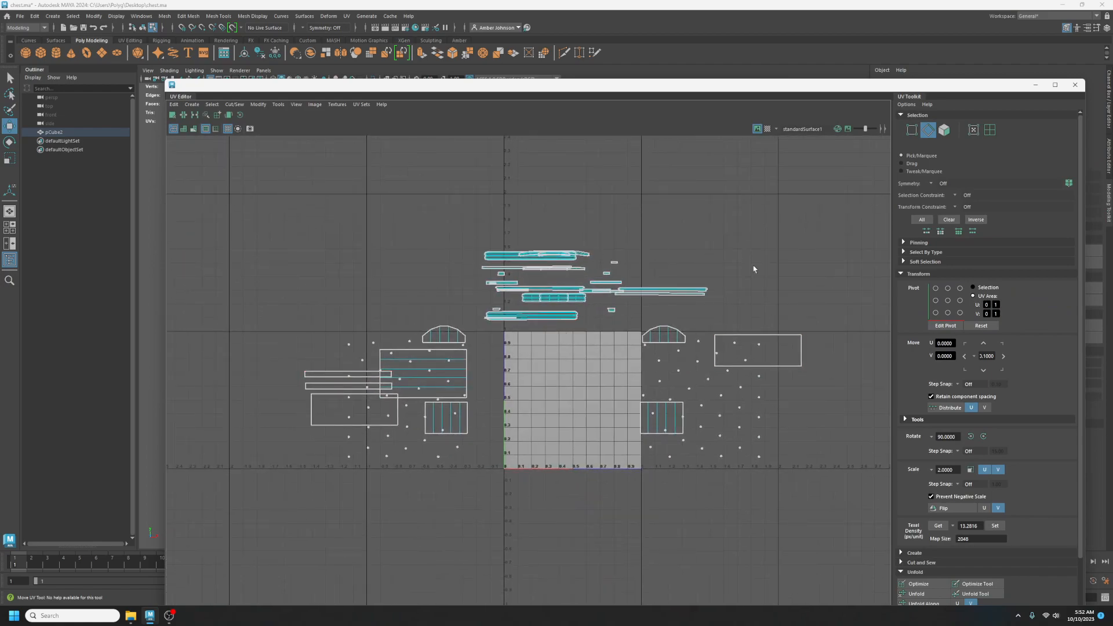
# Select all of the chest's UV shells and set their texel density to 13.2816 at a map size of 2048.
pyautogui.click(990, 129)
pyautogui.moveTo(249, 193); pyautogui.dragTo(837, 519)
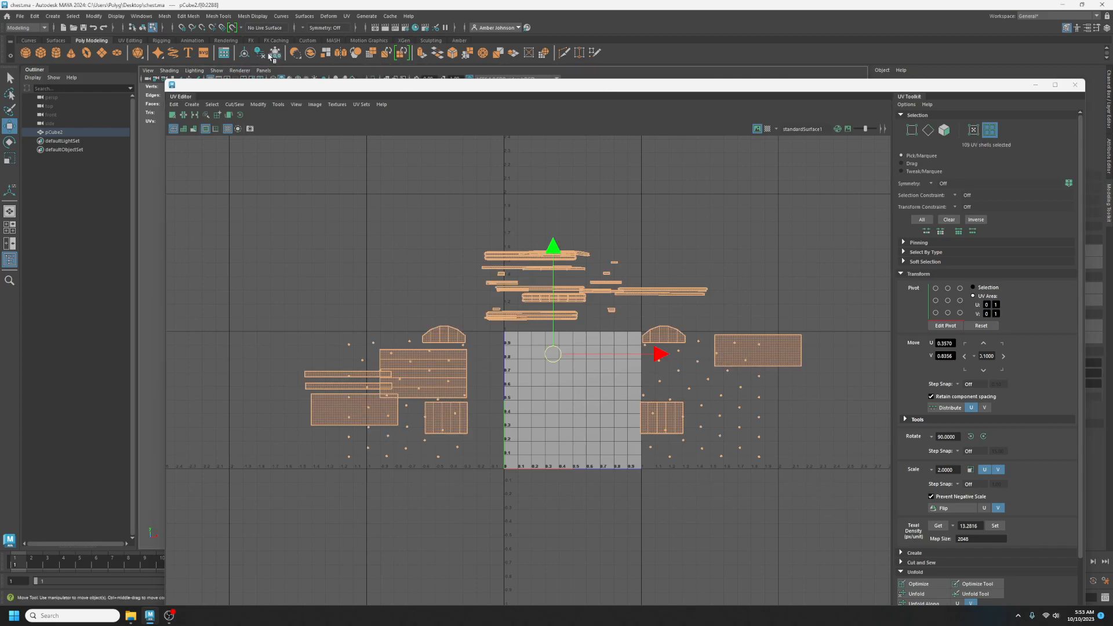
pyautogui.click(259, 56)
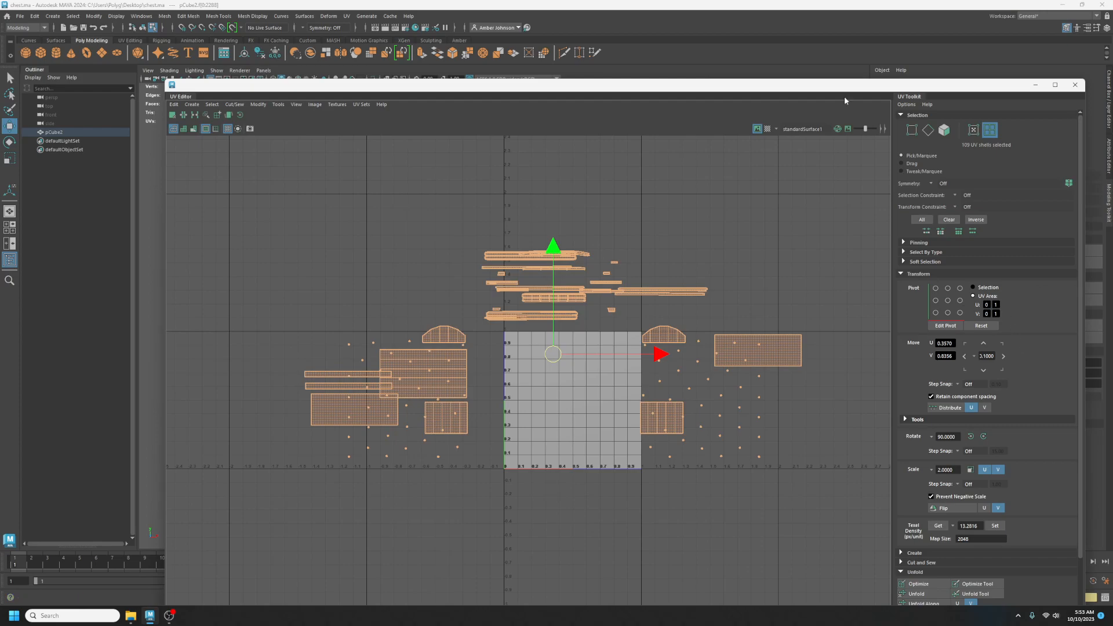
pyautogui.moveTo(817, 91); pyautogui.dragTo(797, 22)
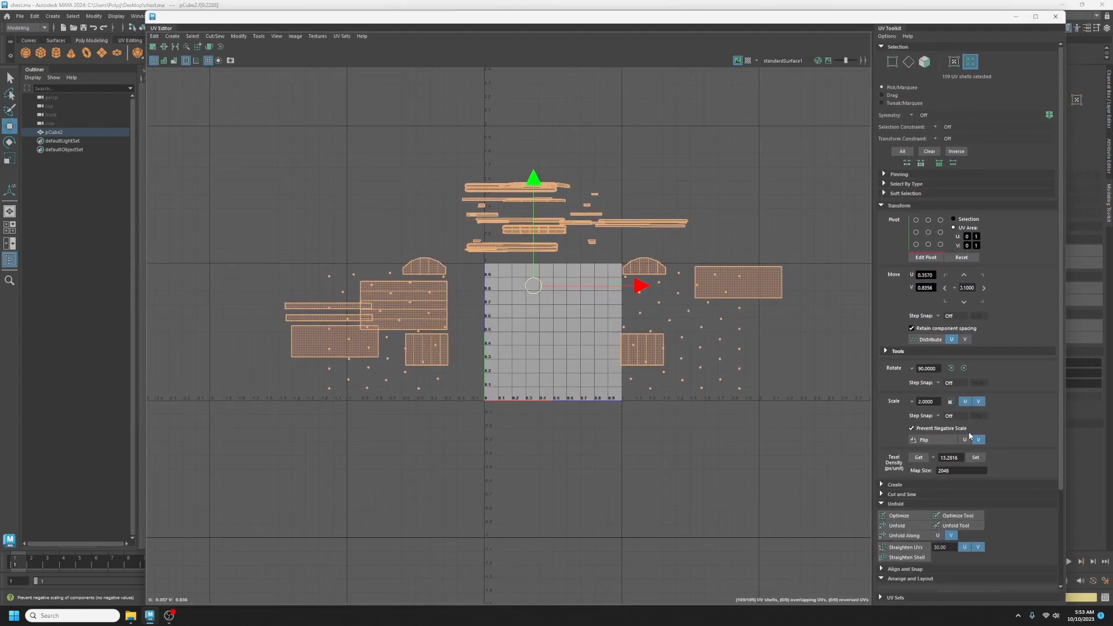
pyautogui.click(977, 461)
# Lay out all UV shells in the tile with shell pre-scaling set to Preserve UV Ratios and shell rotation turned off.
pyautogui.scroll(-4, 958, 382)
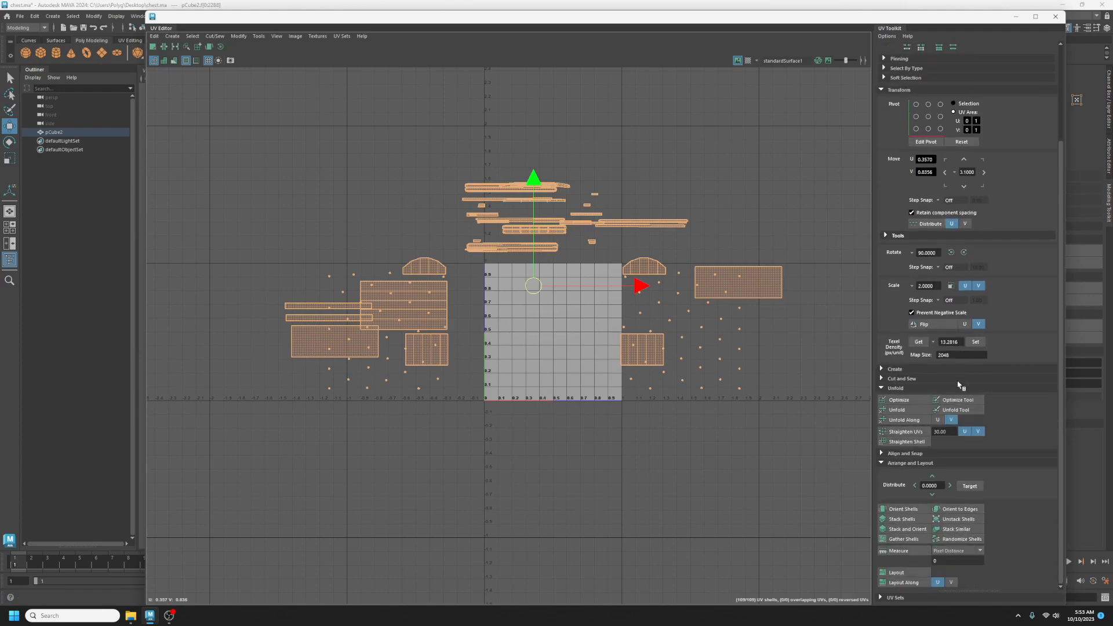
pyautogui.keyDown('shift'); pyautogui.click(909, 576); pyautogui.keyUp('shift')
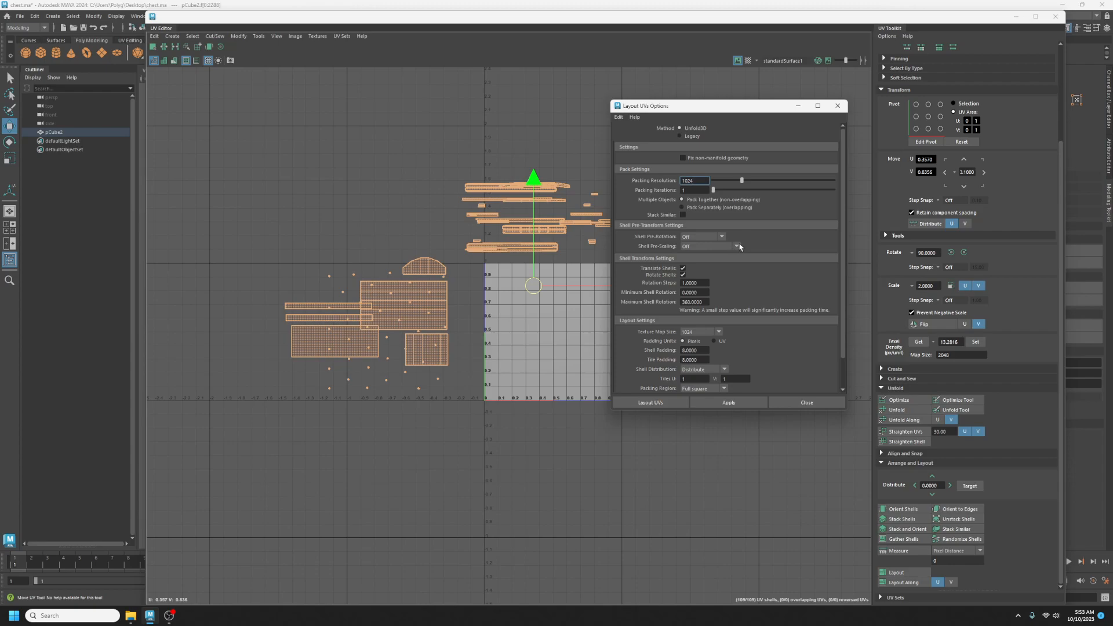
pyautogui.click(737, 247)
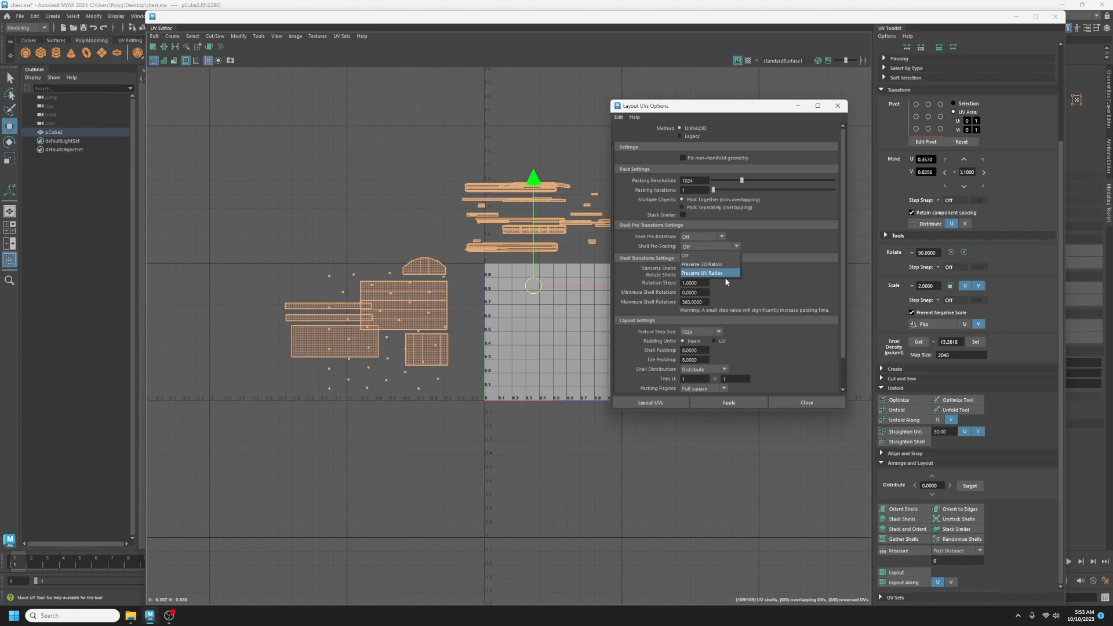
pyautogui.click(729, 275)
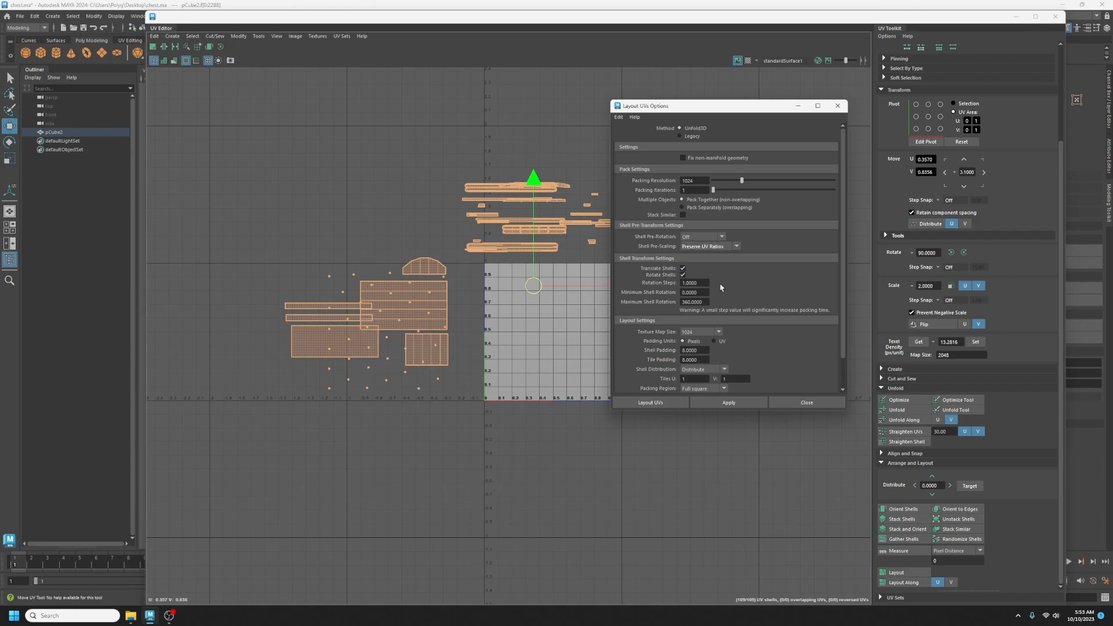
pyautogui.click(683, 275)
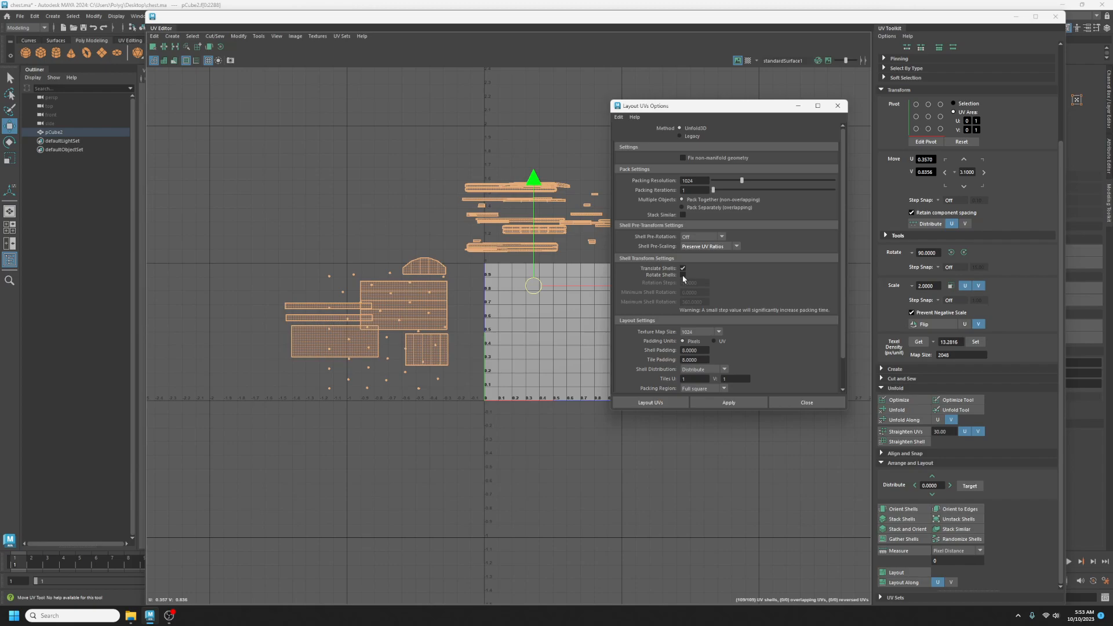
pyautogui.click(683, 274)
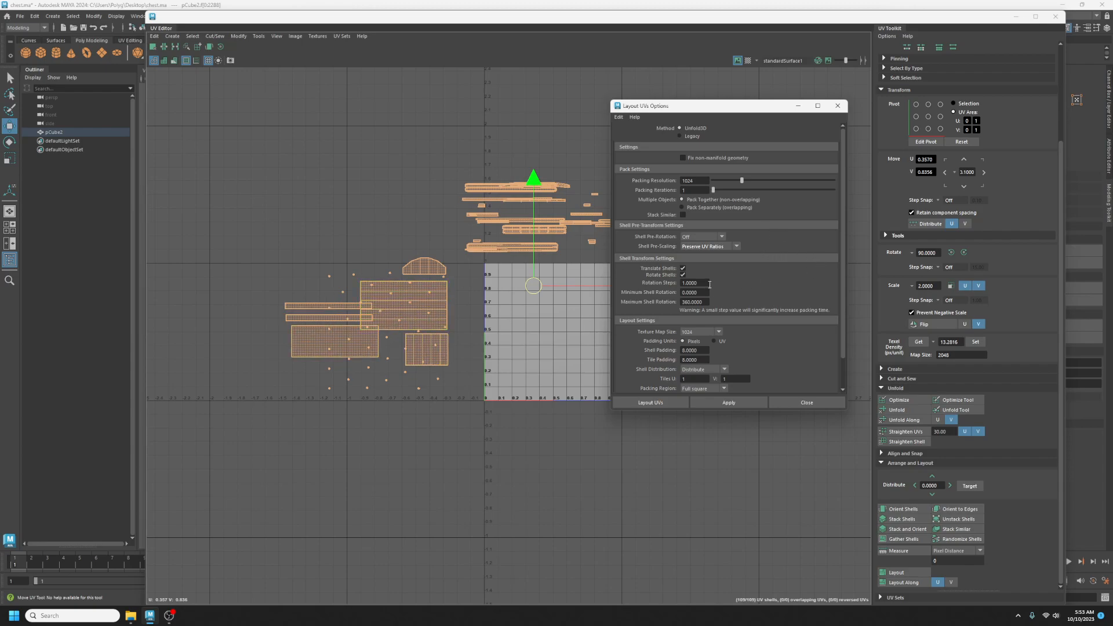
pyautogui.click(683, 274)
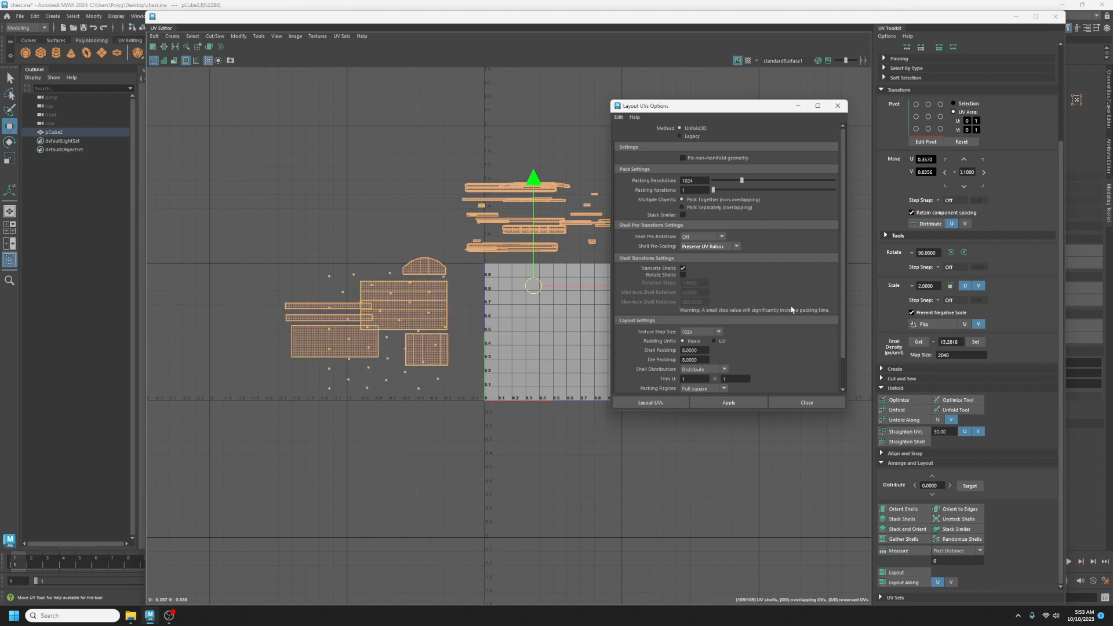
pyautogui.scroll(-1, 788, 287)
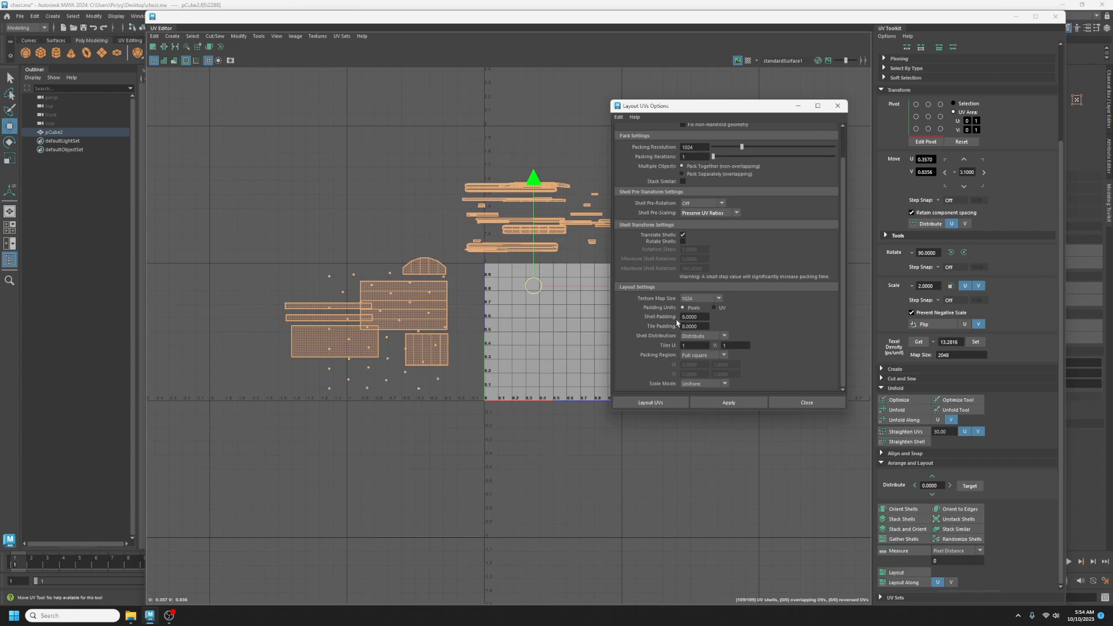
pyautogui.click(729, 403)
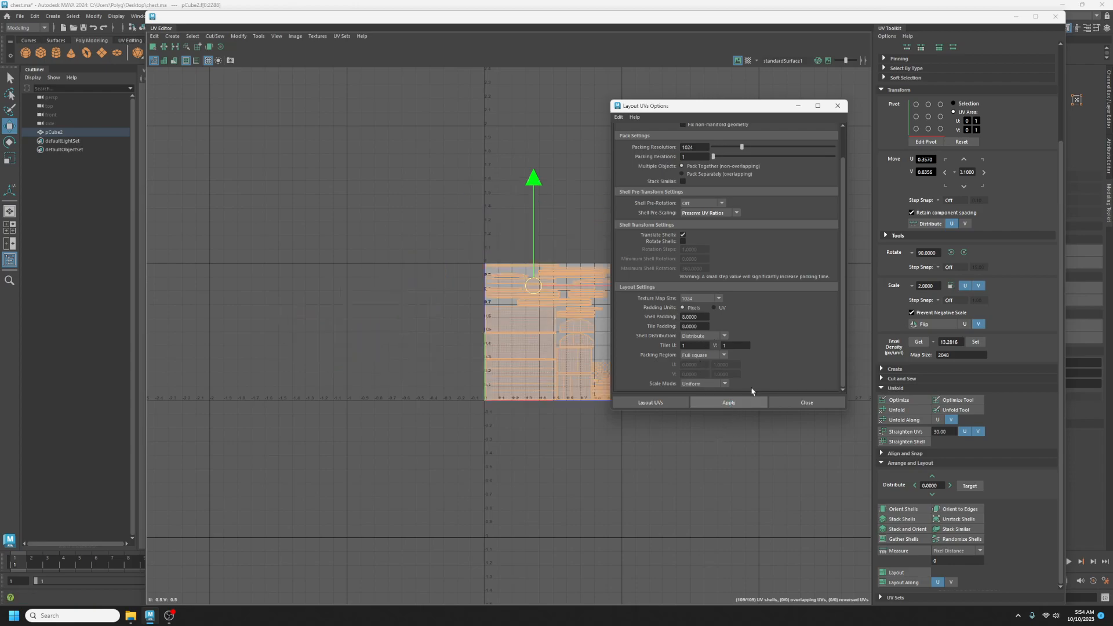
pyautogui.click(837, 106)
# Clear the shell selection and turn off the texture image display behind the packed UVs.
pyautogui.scroll(5, 613, 343)
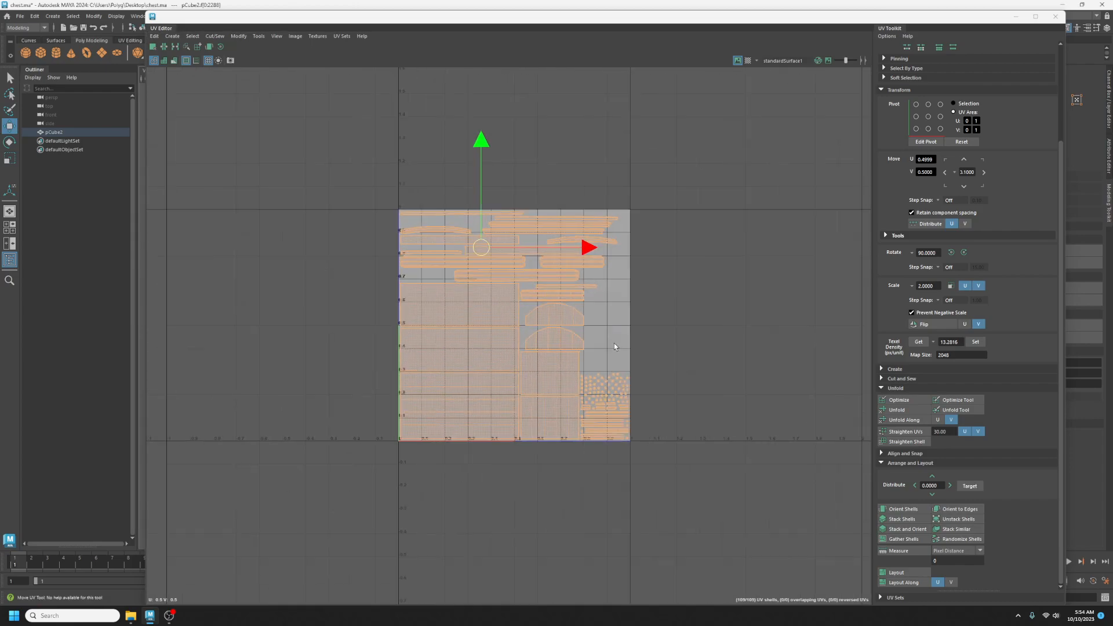
pyautogui.click(725, 298)
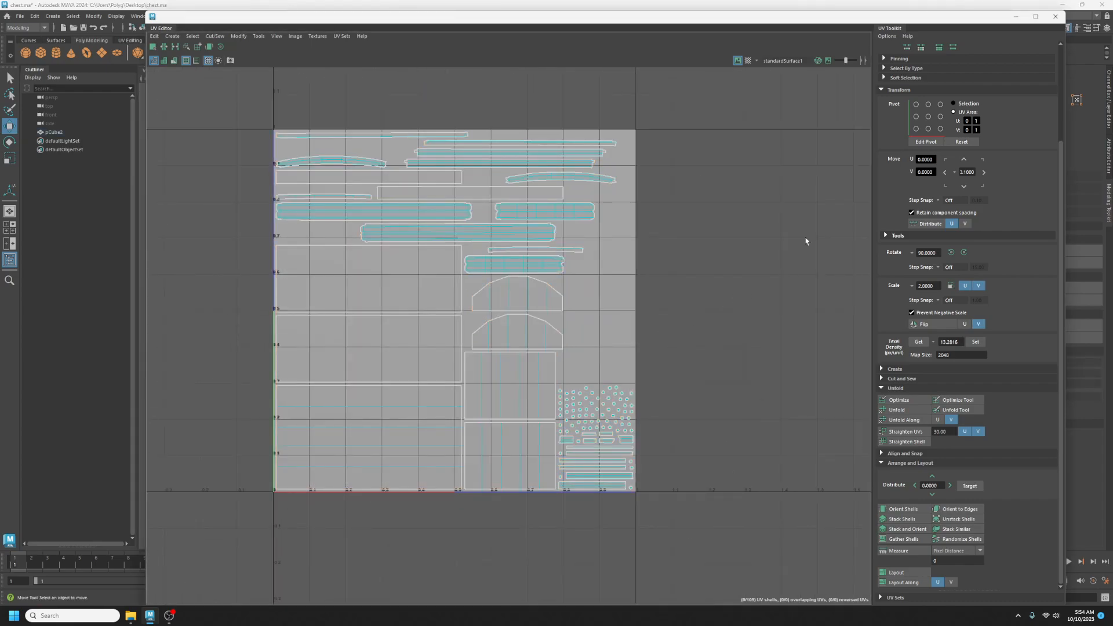
pyautogui.click(737, 60)
pyautogui.scroll(-2, 723, 313)
pyautogui.scroll(2, 647, 320)
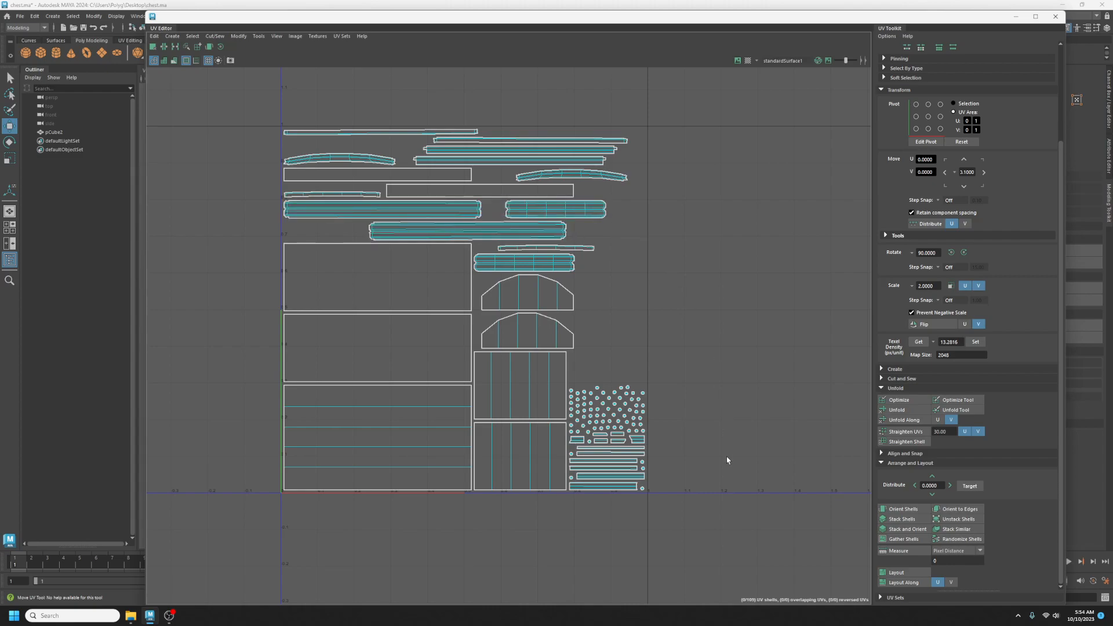
# Move the rivet and small-strip shells, the upper planked side panel and the lower arched lid-end shell out of the packed layout.
pyautogui.moveTo(748, 538); pyautogui.dragTo(569, 374)
pyautogui.moveTo(604, 438); pyautogui.dragTo(786, 283)
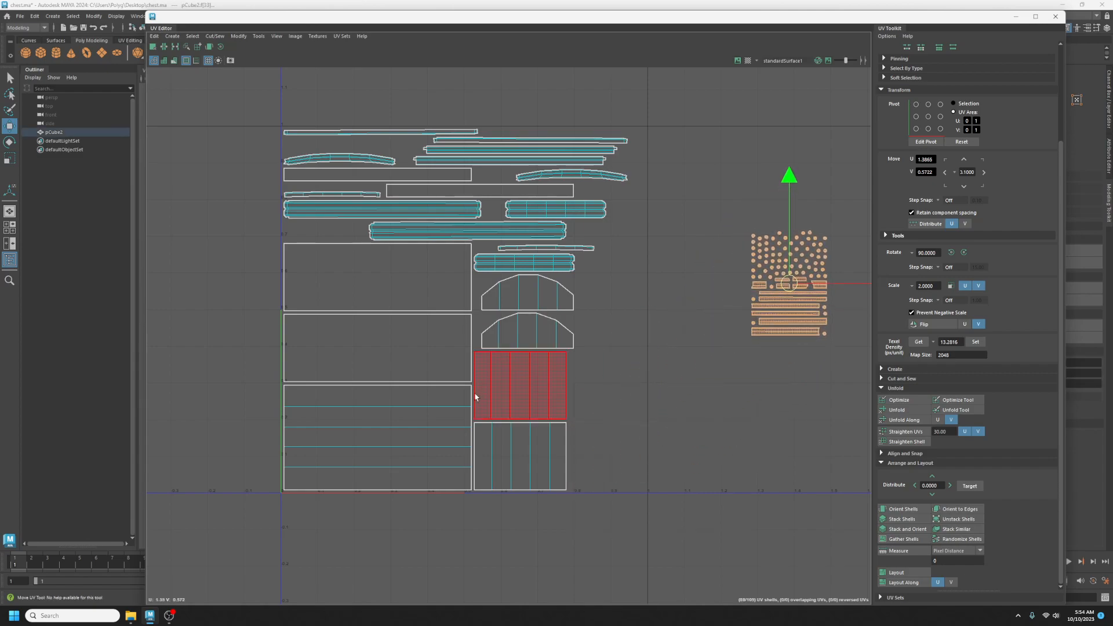
pyautogui.click(493, 396)
pyautogui.moveTo(523, 390); pyautogui.dragTo(719, 390)
pyautogui.click(524, 329)
pyautogui.moveTo(524, 329); pyautogui.dragTo(681, 499)
# Return the planked side panel to its place above its twin and move the lower long plain strip outside the layout.
pyautogui.click(719, 388)
pyautogui.moveTo(719, 389); pyautogui.dragTo(524, 389)
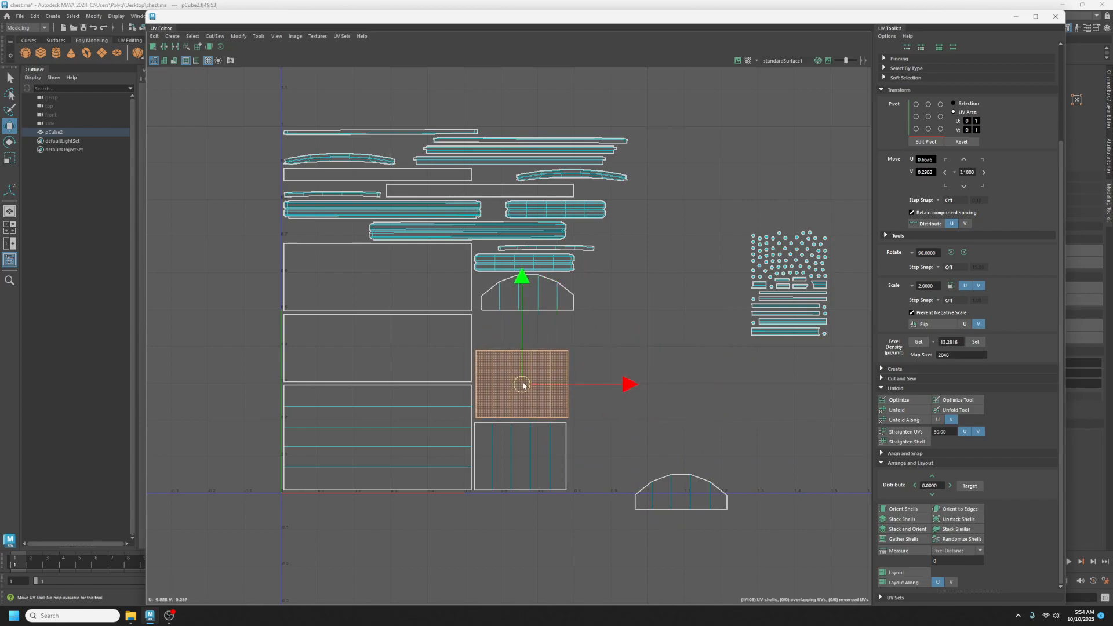
pyautogui.click(480, 190)
pyautogui.moveTo(480, 190); pyautogui.dragTo(691, 377)
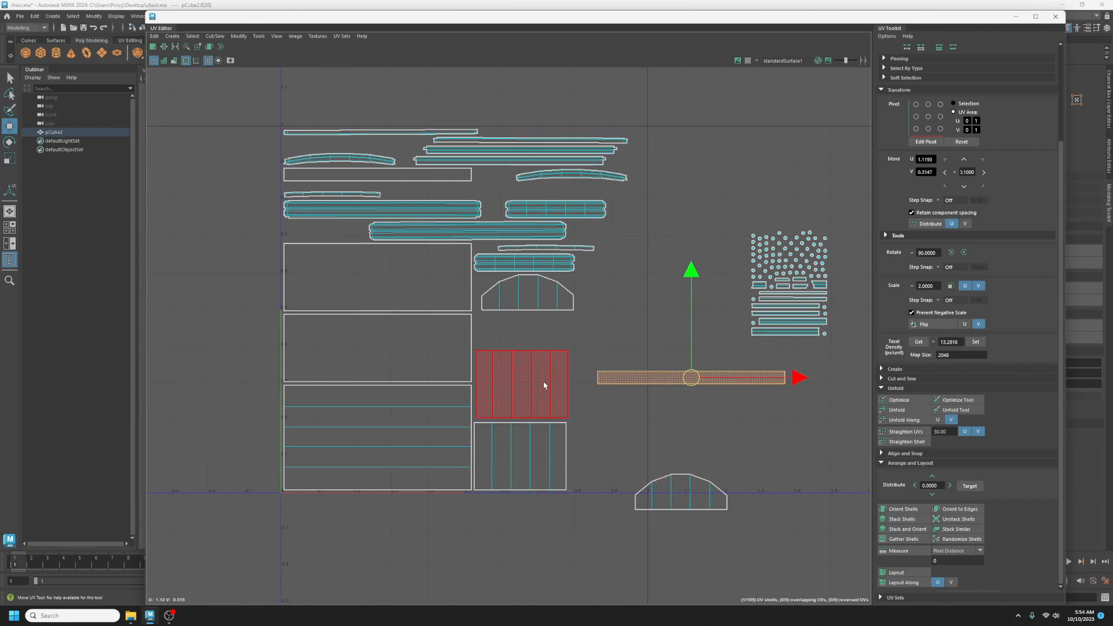
pyautogui.click(544, 385)
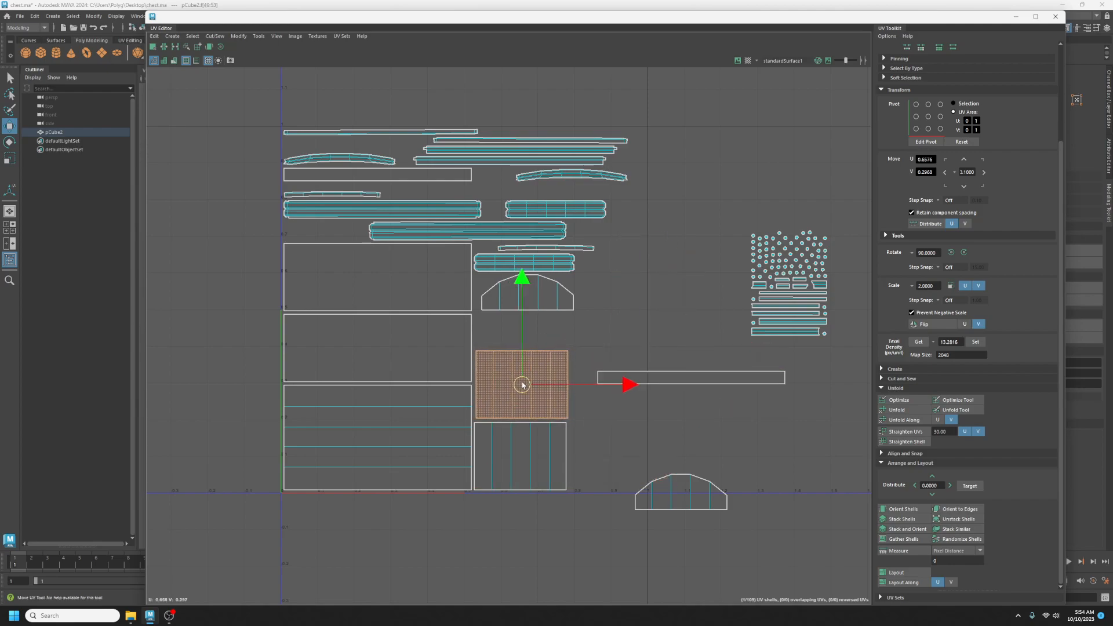
pyautogui.moveTo(522, 383)
pyautogui.mouseDown()
pyautogui.moveTo(550, 384)
pyautogui.moveTo(521, 382)
pyautogui.mouseUp()
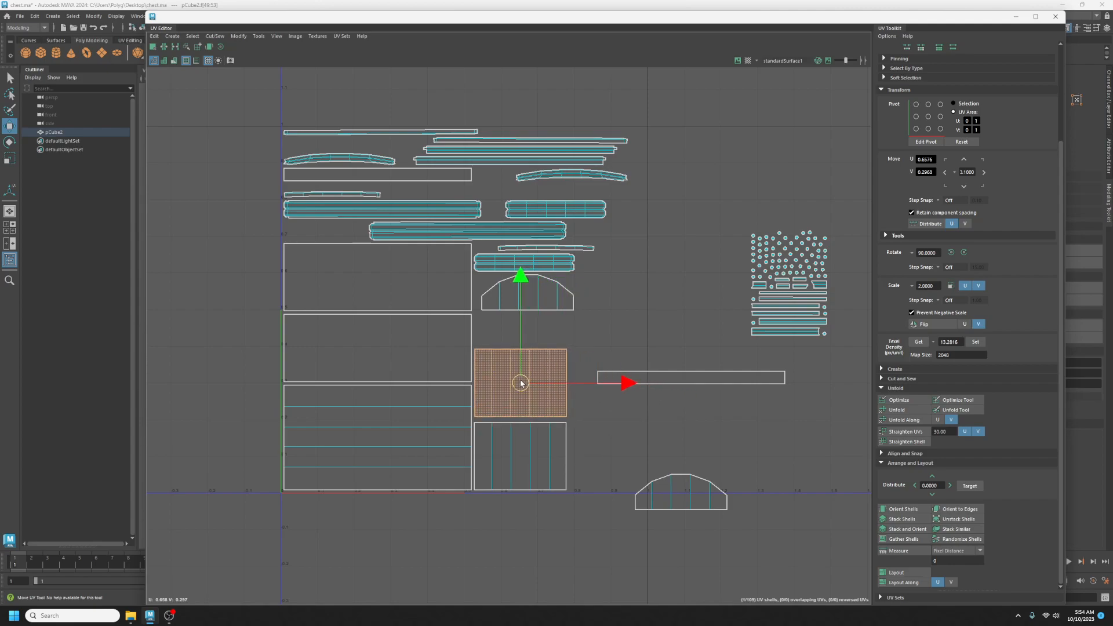
# Rotate the moved arched lid-end shell 90 degrees counterclockwise and place it upright beside the lower planked side panel.
pyautogui.click(678, 487)
pyautogui.moveTo(677, 487); pyautogui.dragTo(619, 456)
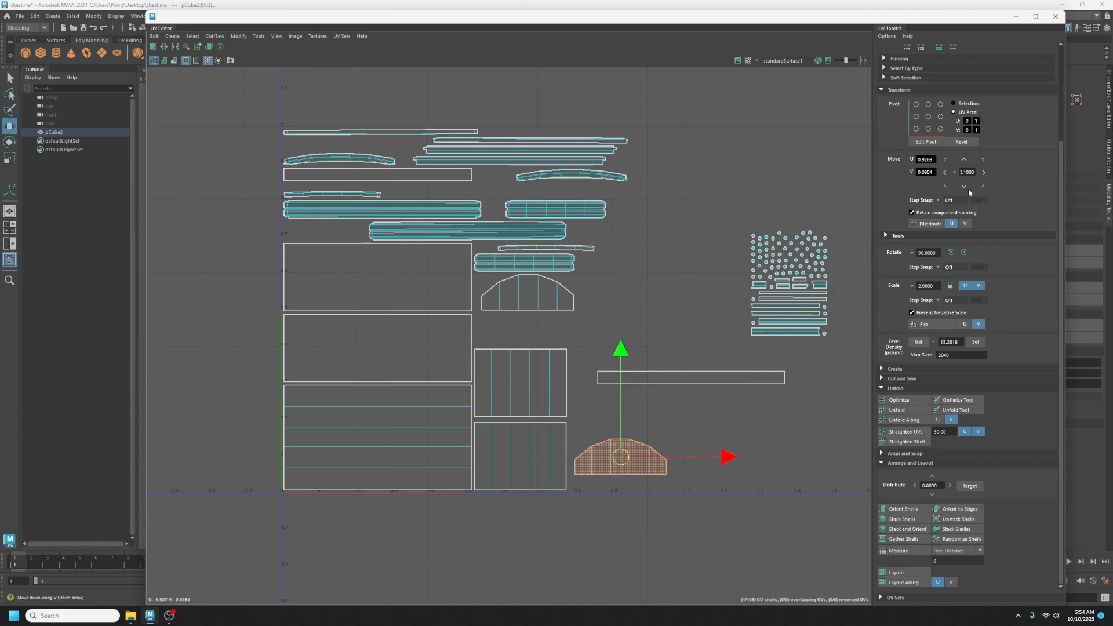
pyautogui.click(952, 253)
pyautogui.moveTo(623, 457); pyautogui.dragTo(625, 440)
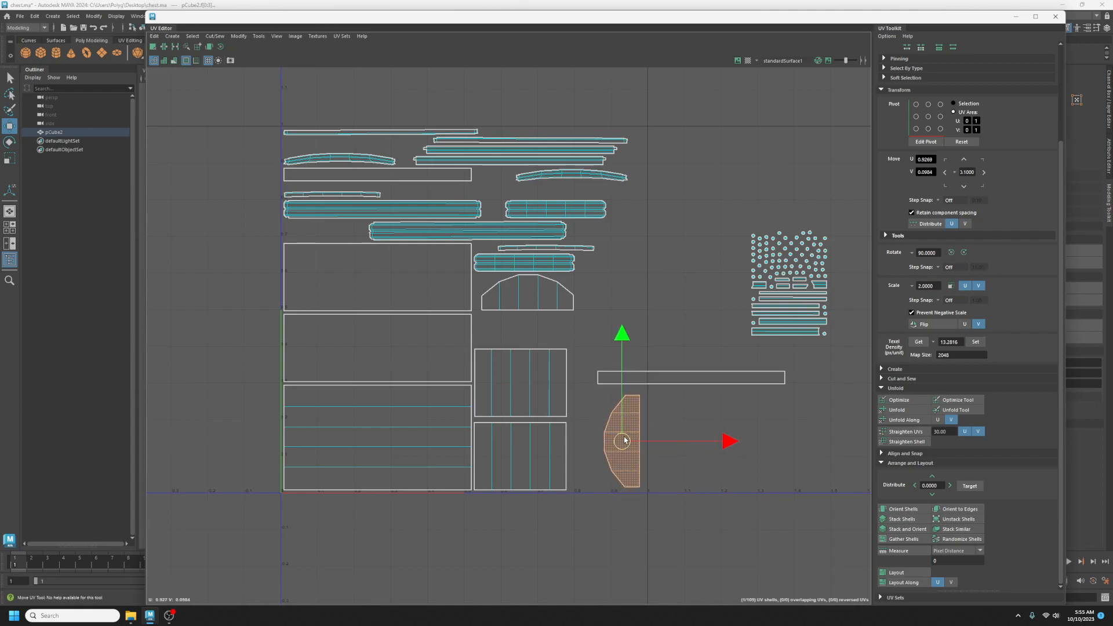
# Rotate the other arched lid-end shell 90 degrees clockwise, place it against the upper side panel and nest the first arch beside it.
pyautogui.click(557, 298)
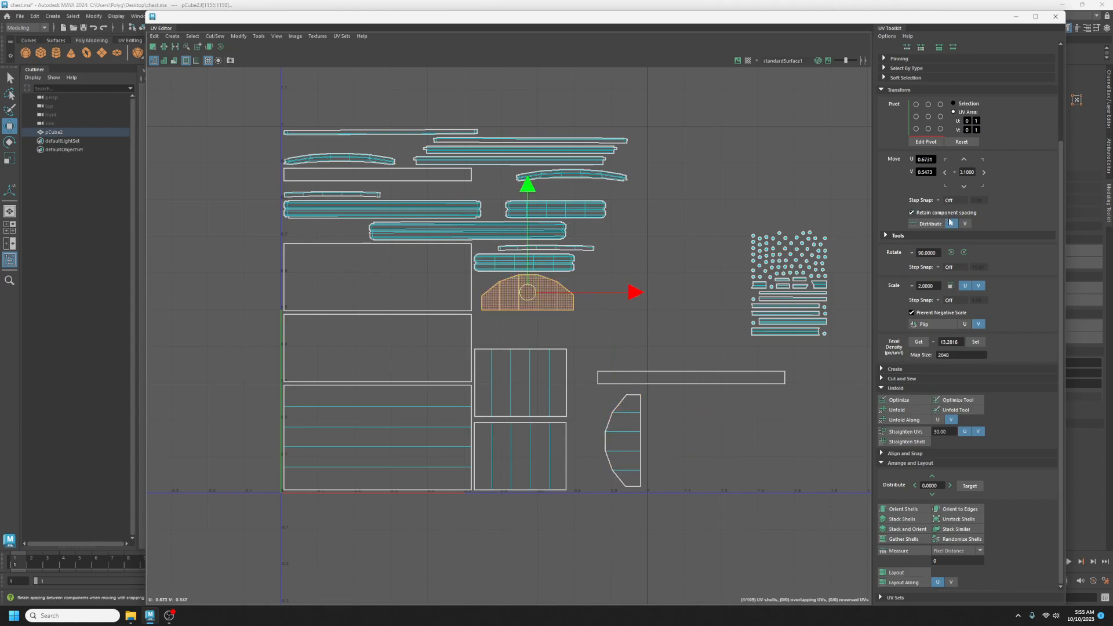
pyautogui.click(965, 252)
pyautogui.moveTo(529, 292); pyautogui.dragTo(595, 372)
pyautogui.click(625, 442)
pyautogui.moveTo(626, 442); pyautogui.dragTo(607, 446)
# Move the remaining thin trim, curved and riveted-band shells away from the large panels, leaving only the long plain strip.
pyautogui.click(652, 378)
pyautogui.moveTo(640, 287); pyautogui.dragTo(512, 119)
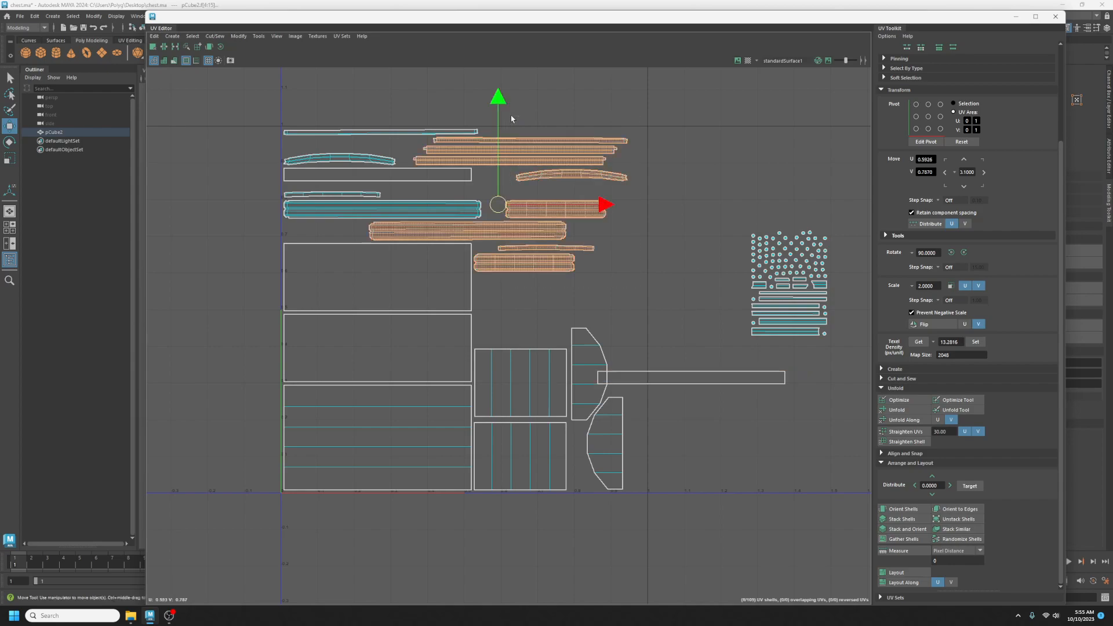
pyautogui.moveTo(498, 205); pyautogui.dragTo(719, 137)
pyautogui.moveTo(492, 115); pyautogui.dragTo(308, 168)
pyautogui.moveTo(383, 149); pyautogui.dragTo(483, 98)
pyautogui.moveTo(352, 226); pyautogui.dragTo(275, 104)
# Stack the two long plain strip shells directly above the large rectangular panels, aligned with their left edge.
pyautogui.click(394, 176)
pyautogui.moveTo(393, 179); pyautogui.dragTo(377, 233)
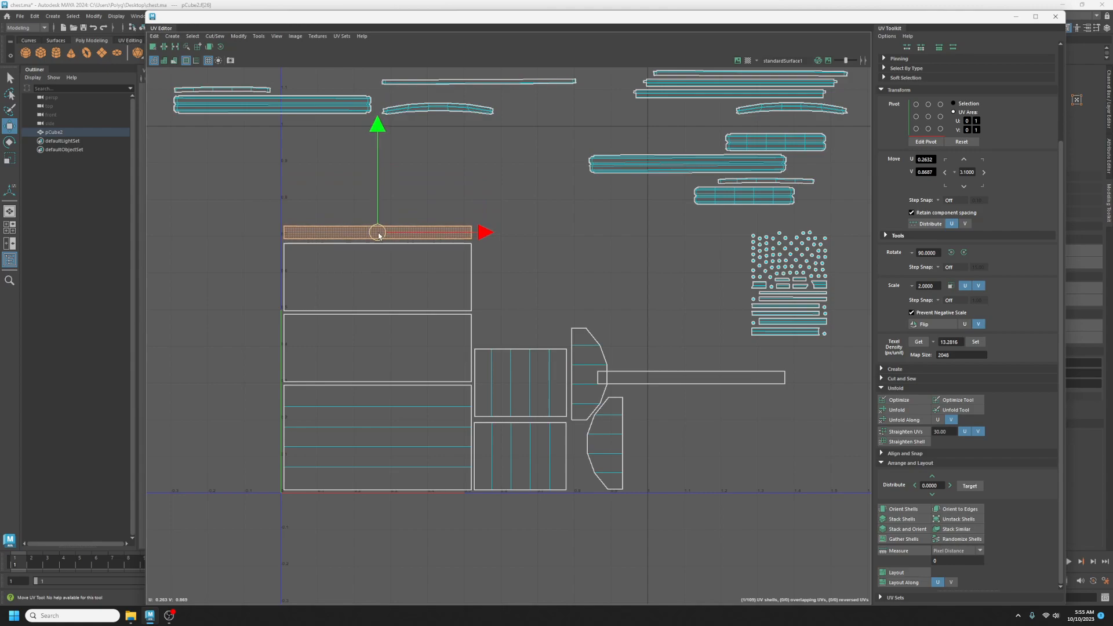
pyautogui.click(699, 379)
pyautogui.moveTo(699, 380); pyautogui.dragTo(378, 216)
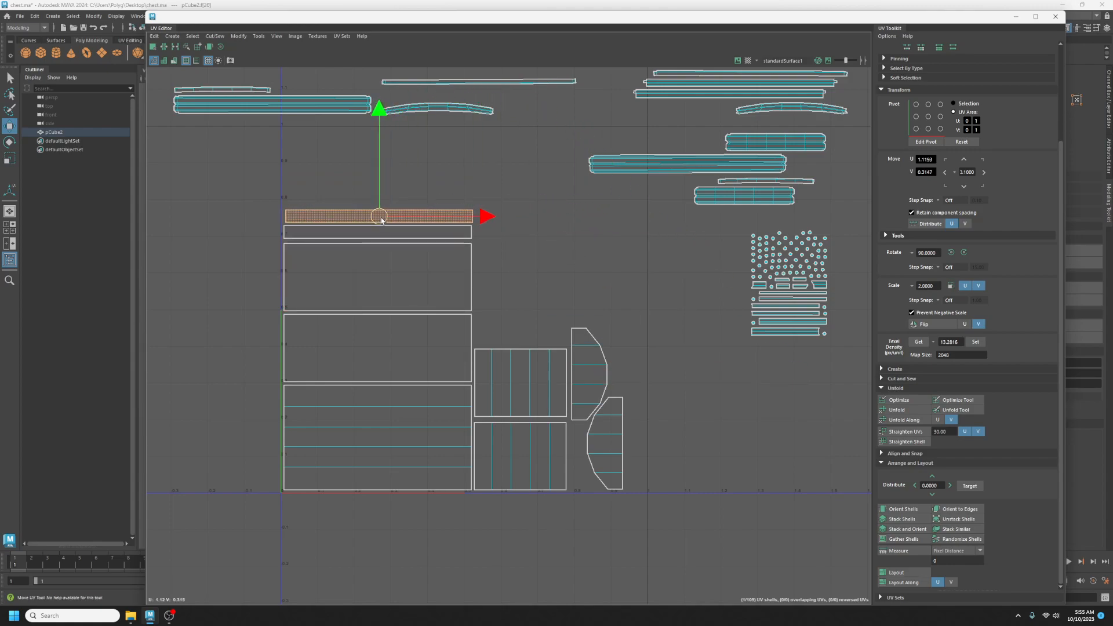
pyautogui.click(709, 301)
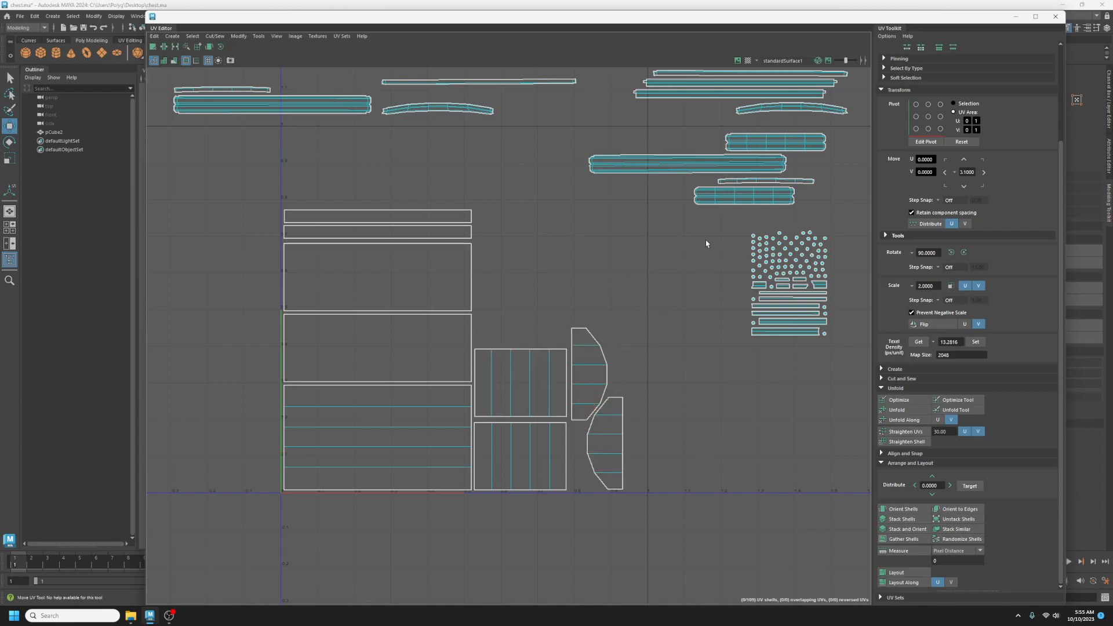
pyautogui.scroll(-2, 678, 221)
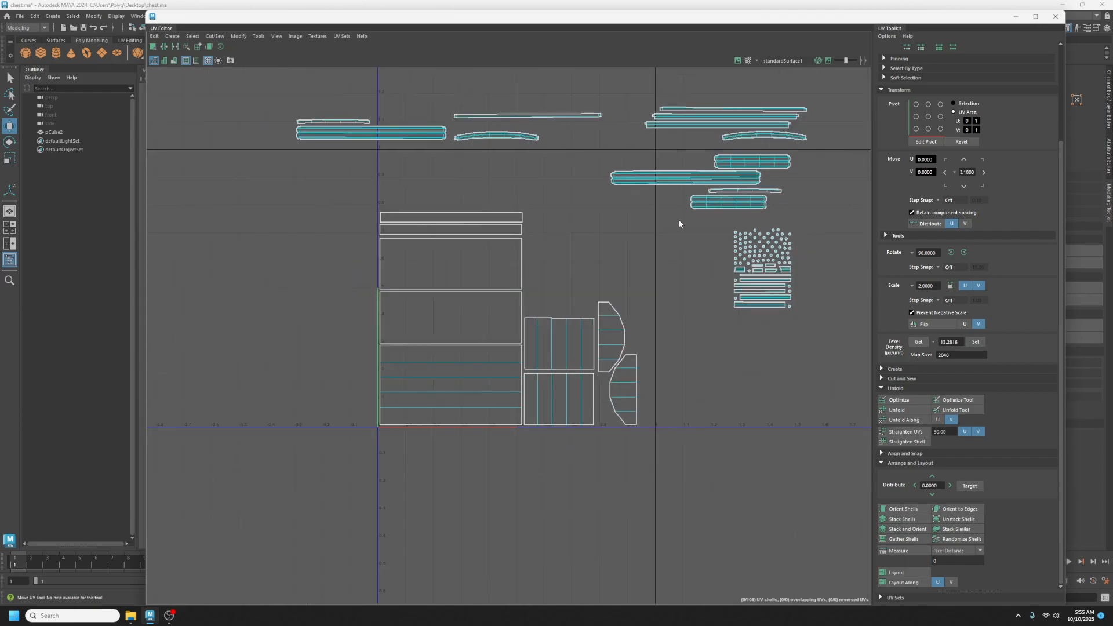
# Rotate all loose trim, curved and riveted-band shells 90 degrees clockwise and move them outside the tile, beyond its U=0 edge.
pyautogui.moveTo(273, 84); pyautogui.dragTo(810, 210)
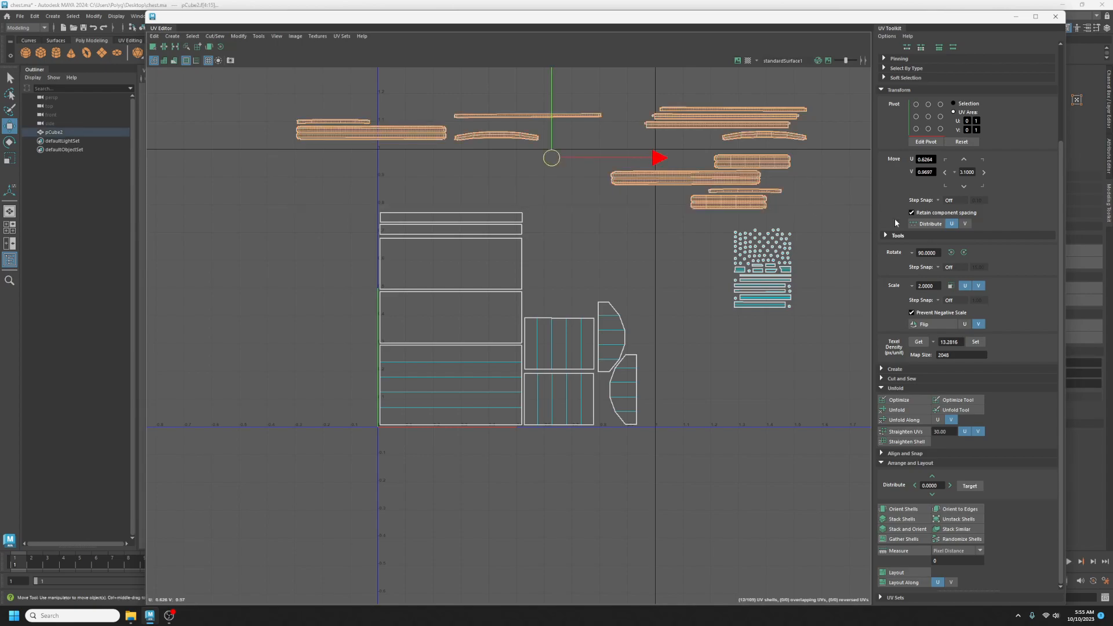
pyautogui.click(964, 253)
pyautogui.moveTo(551, 162); pyautogui.dragTo(178, 361)
# Stand the two long riveted-band shells and one long thin trim strip side by side above the planked side panels.
pyautogui.click(274, 202)
pyautogui.moveTo(274, 165); pyautogui.dragTo(539, 245)
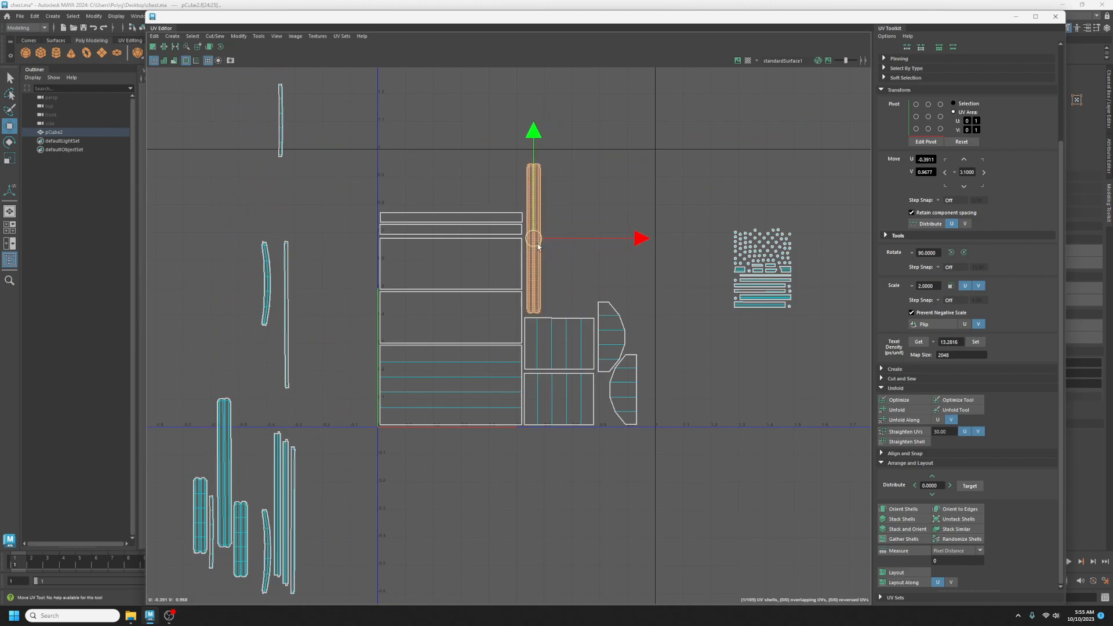
pyautogui.click(229, 422)
pyautogui.moveTo(225, 472); pyautogui.dragTo(551, 239)
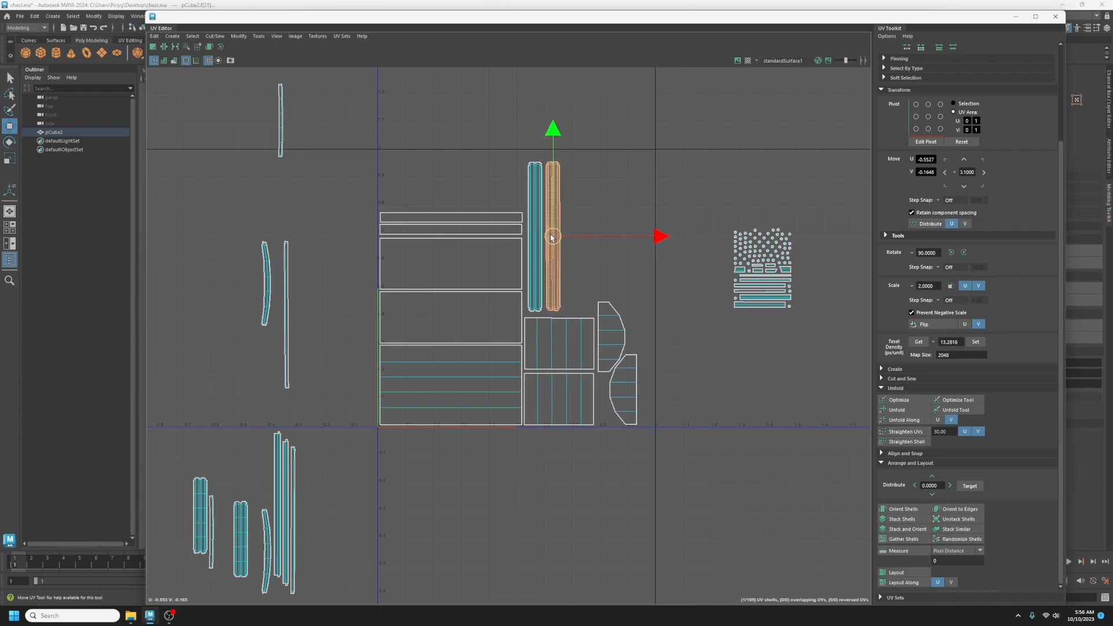
pyautogui.click(287, 316)
pyautogui.moveTo(291, 317); pyautogui.dragTo(570, 238)
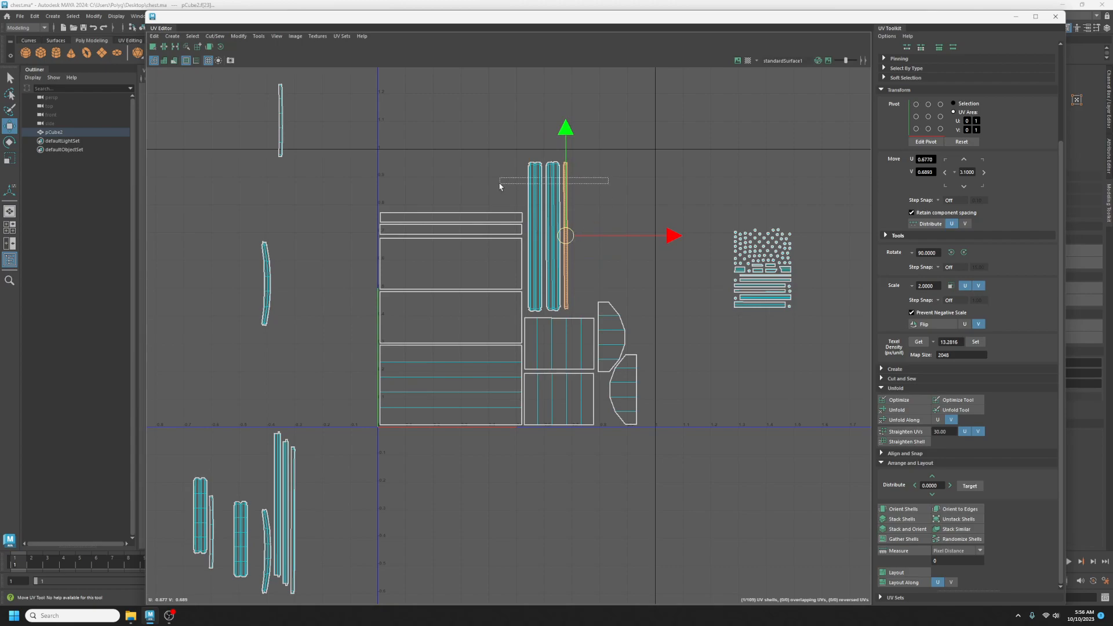
# Apply Orient Shells to the three placed long shells and to the three long trim strips still outside the tile.
pyautogui.moveTo(501, 186); pyautogui.dragTo(501, 185)
pyautogui.click(914, 509)
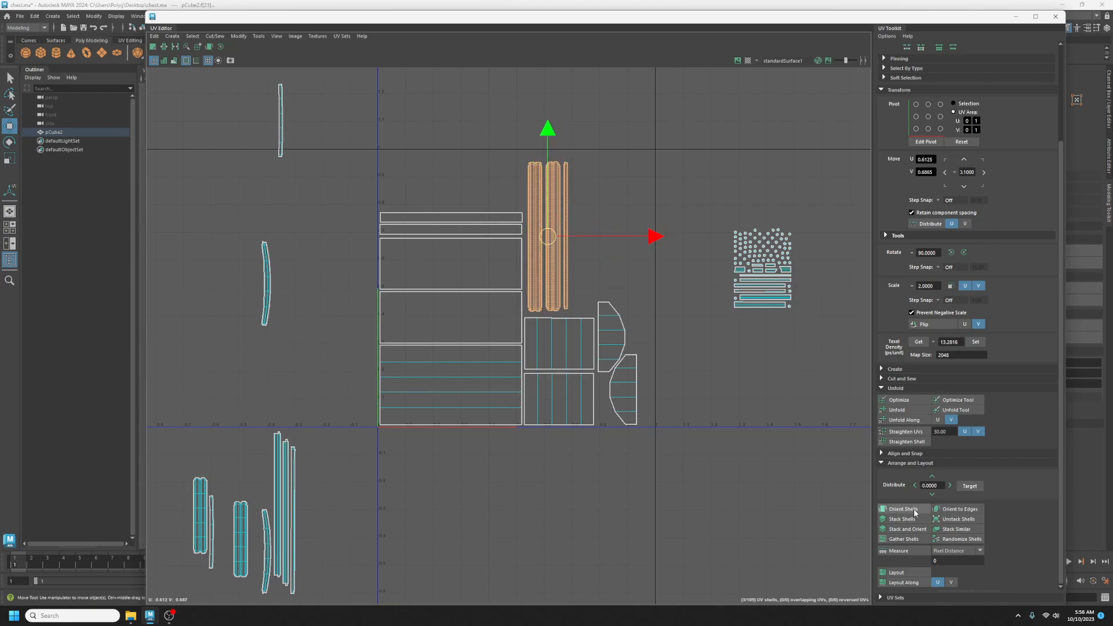
pyautogui.moveTo(283, 117); pyautogui.dragTo(280, 117)
pyautogui.moveTo(354, 442); pyautogui.dragTo(250, 468)
pyautogui.click(896, 509)
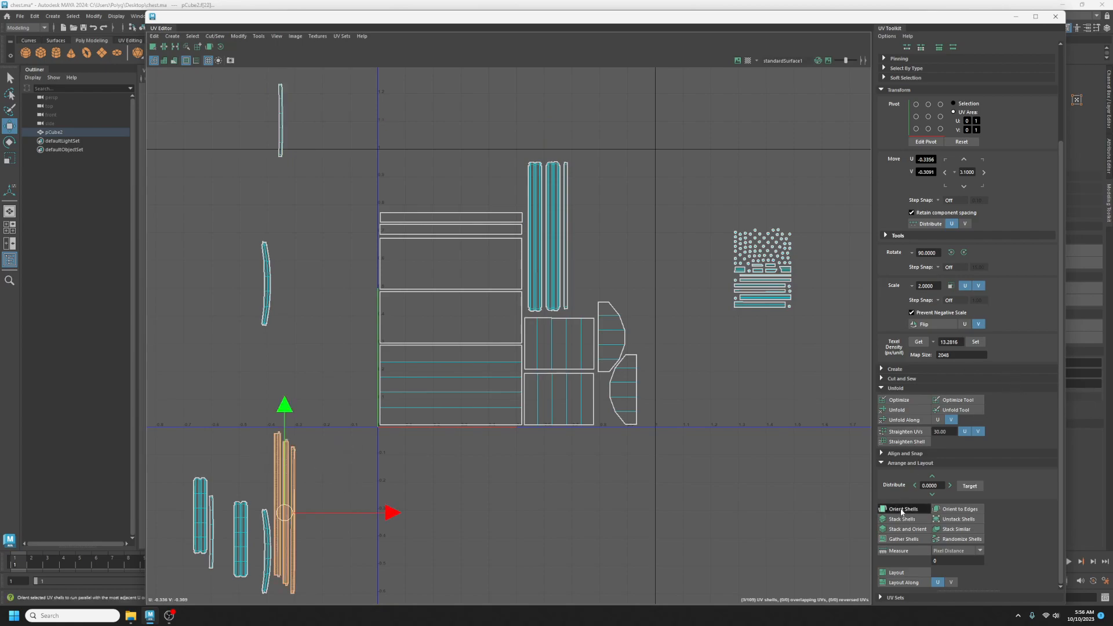
# Move the three remaining long trim strips into the tile and line them up beside the long riveted bands.
pyautogui.moveTo(289, 509); pyautogui.dragTo(621, 211)
pyautogui.scroll(2, 621, 212)
pyautogui.click(626, 278)
pyautogui.click(574, 255)
pyautogui.moveTo(567, 240); pyautogui.dragTo(556, 272)
pyautogui.click(592, 272)
pyautogui.click(602, 272)
pyautogui.moveTo(600, 242); pyautogui.dragTo(560, 263)
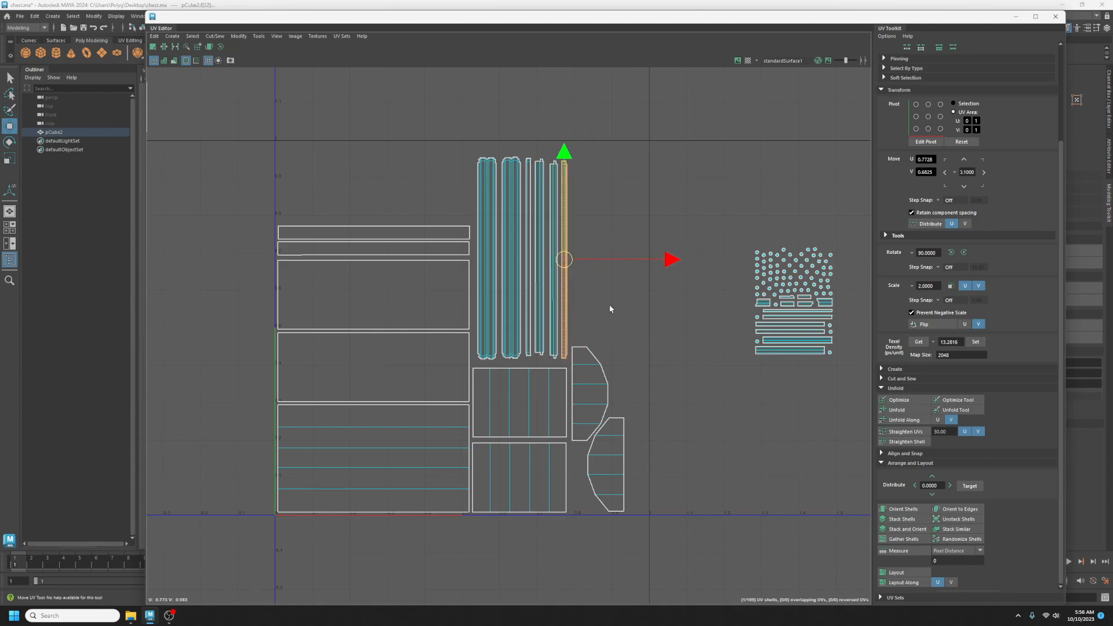
# Bring the two short riveted-band shells into the tile, above the arched lid-end shells.
pyautogui.scroll(-3, 539, 319)
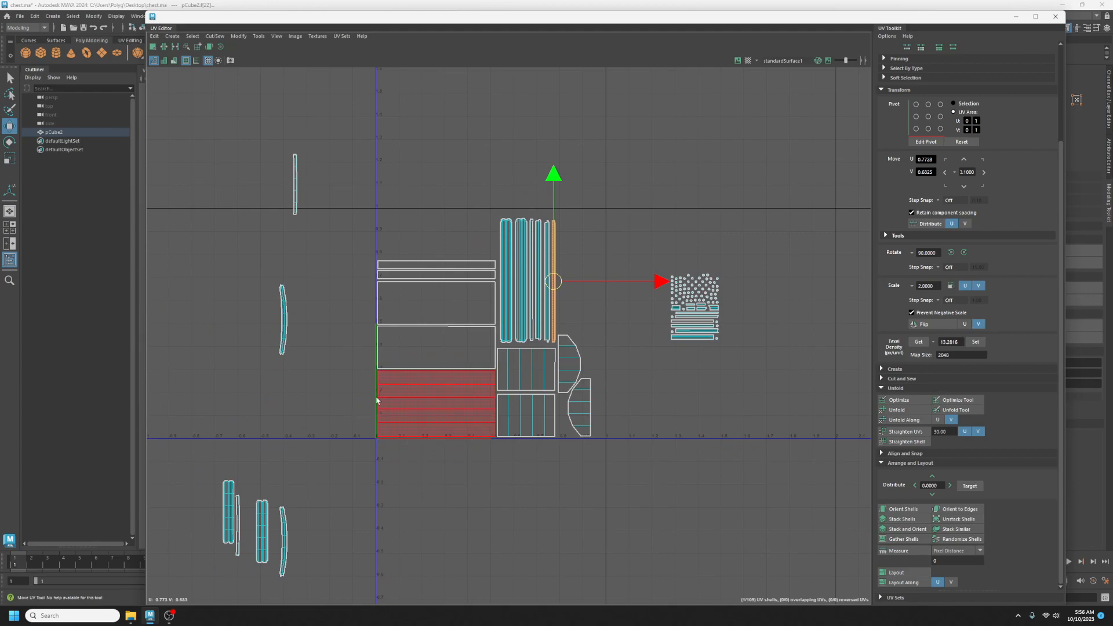
pyautogui.click(282, 528)
pyautogui.moveTo(282, 538); pyautogui.dragTo(294, 447)
pyautogui.click(229, 510)
pyautogui.moveTo(230, 505); pyautogui.dragTo(564, 297)
pyautogui.click(262, 528)
pyautogui.moveTo(262, 528); pyautogui.dragTo(595, 266)
# Nudge the lower arched lid-end shell and fit the second short riveted band right beside the first one.
pyautogui.scroll(5, 586, 275)
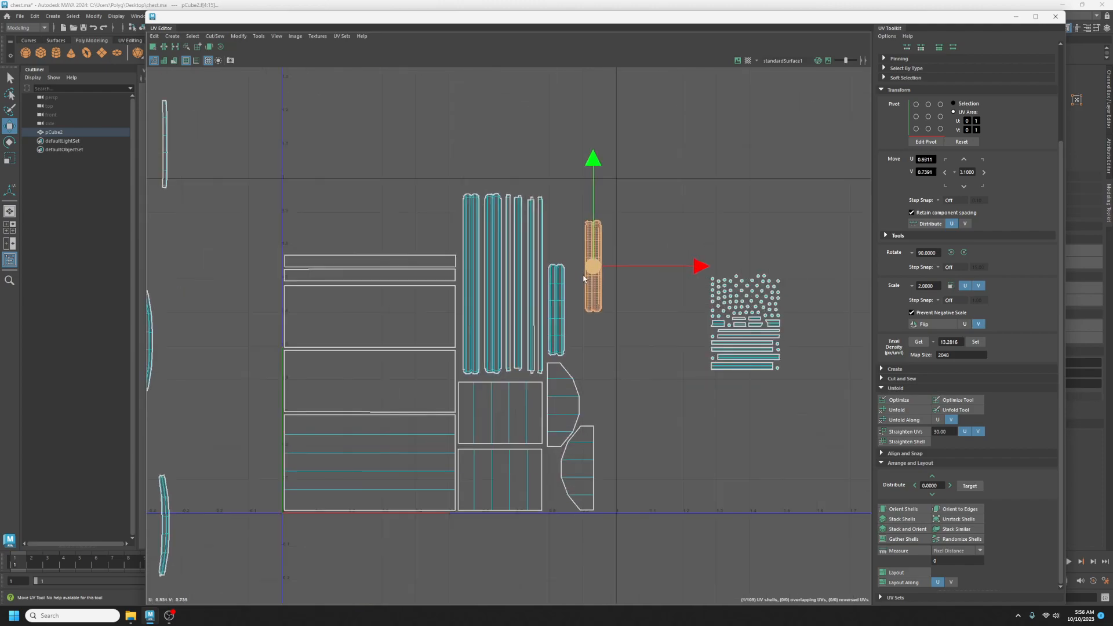
pyautogui.scroll(-2, 623, 486)
pyautogui.click(585, 529)
pyautogui.moveTo(586, 528); pyautogui.dragTo(584, 532)
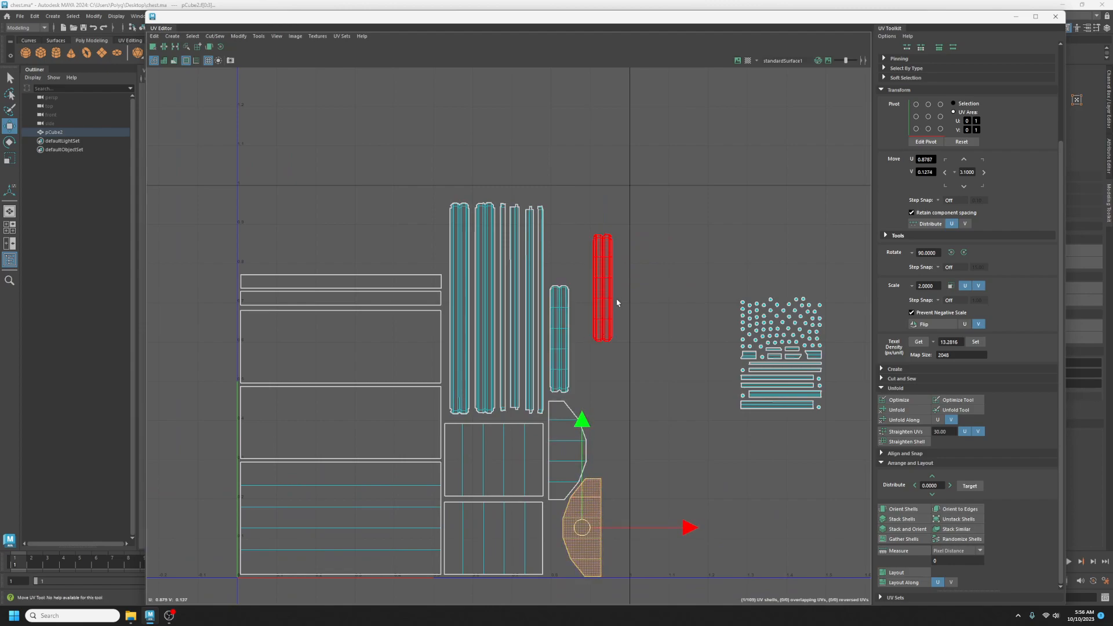
pyautogui.click(599, 287)
pyautogui.moveTo(599, 287); pyautogui.dragTo(581, 343)
pyautogui.scroll(-2, 388, 351)
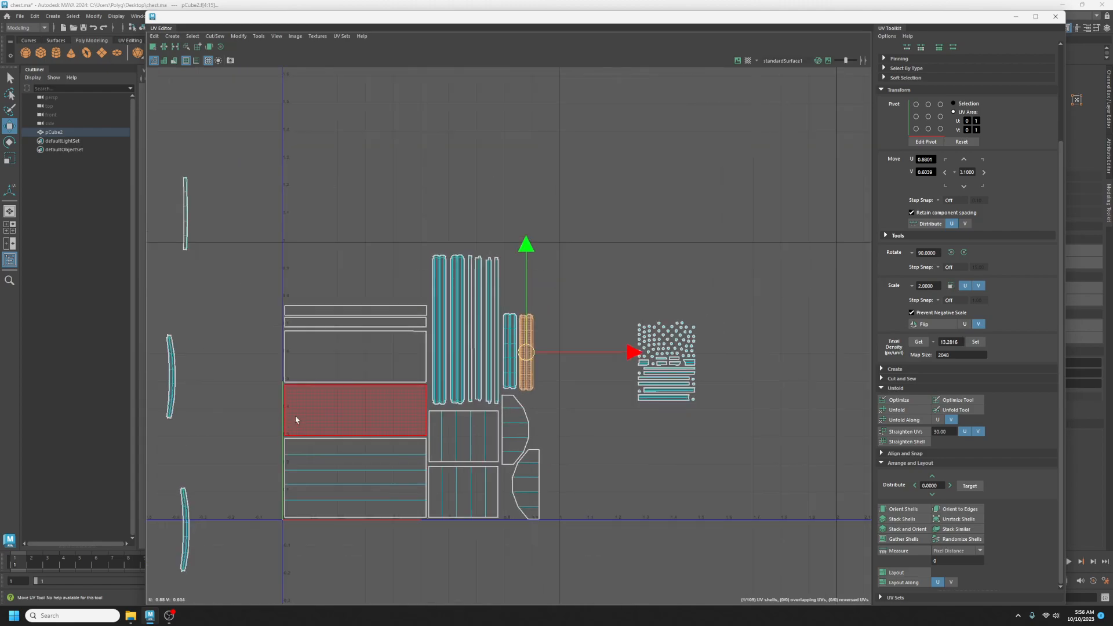
# Move the two curved band shells and the thin trim shell to the opposite side of the layout, beside the short riveted bands.
pyautogui.click(171, 378)
pyautogui.moveTo(171, 378); pyautogui.dragTo(543, 378)
pyautogui.moveTo(187, 529); pyautogui.dragTo(575, 340)
pyautogui.click(547, 366)
pyautogui.moveTo(544, 378); pyautogui.dragTo(588, 342)
pyautogui.moveTo(380, 246); pyautogui.dragTo(581, 345)
# Select the laid-out shells, set the pivot to the tile's bottom-left corner and scale them up slightly to fill its height.
pyautogui.moveTo(214, 164); pyautogui.dragTo(755, 539)
pyautogui.scroll(4, 940, 266)
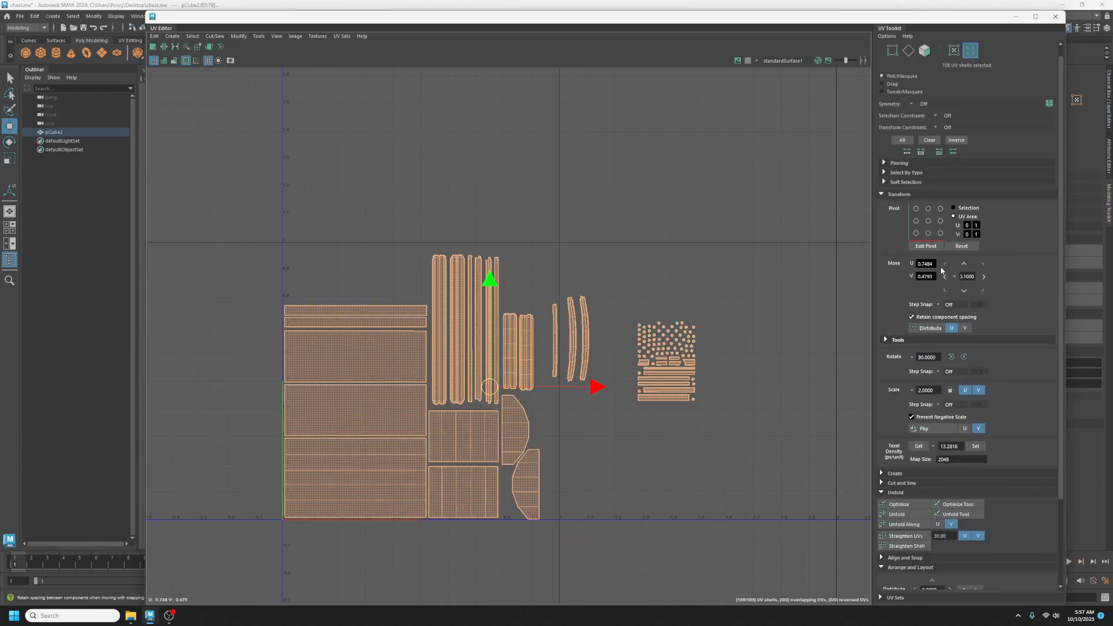
pyautogui.click(909, 257)
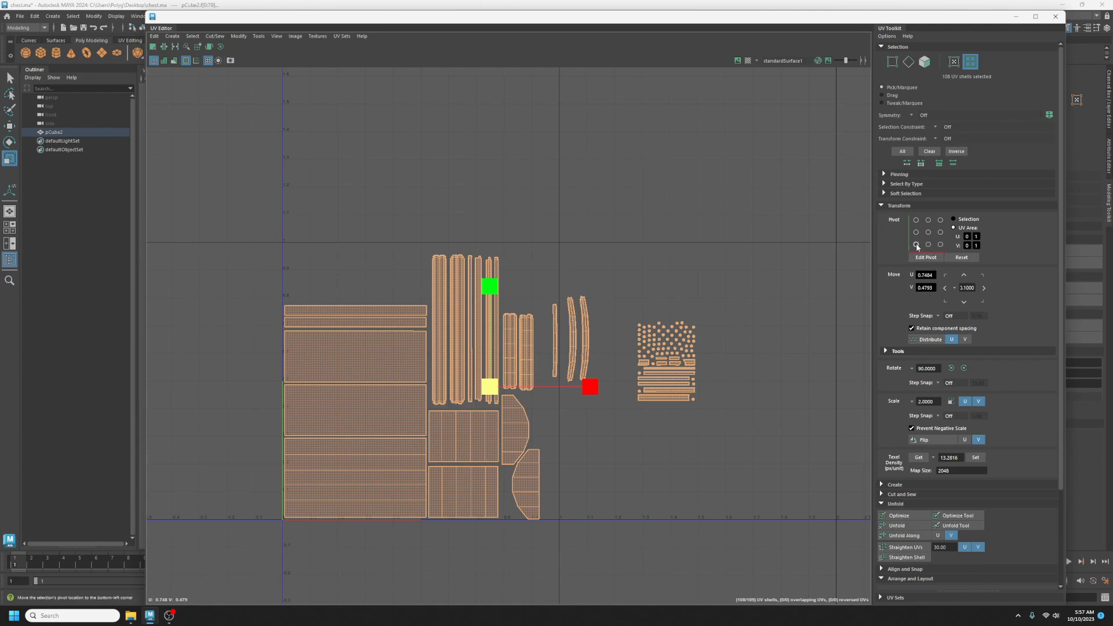
pyautogui.click(916, 244)
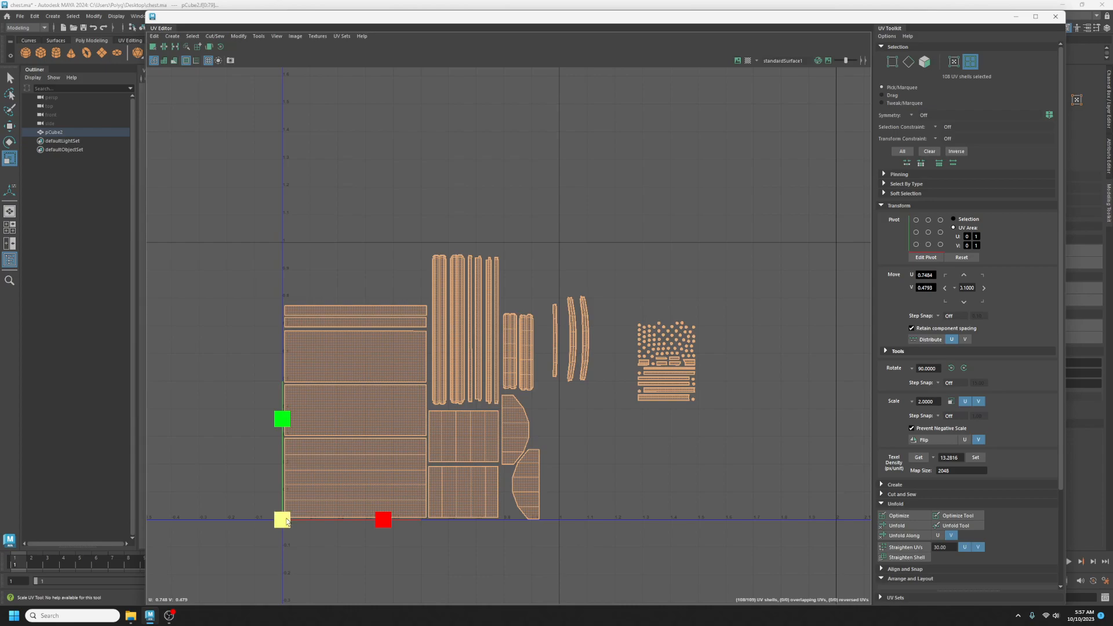
pyautogui.moveTo(287, 522); pyautogui.dragTo(289, 520)
pyautogui.click(594, 437)
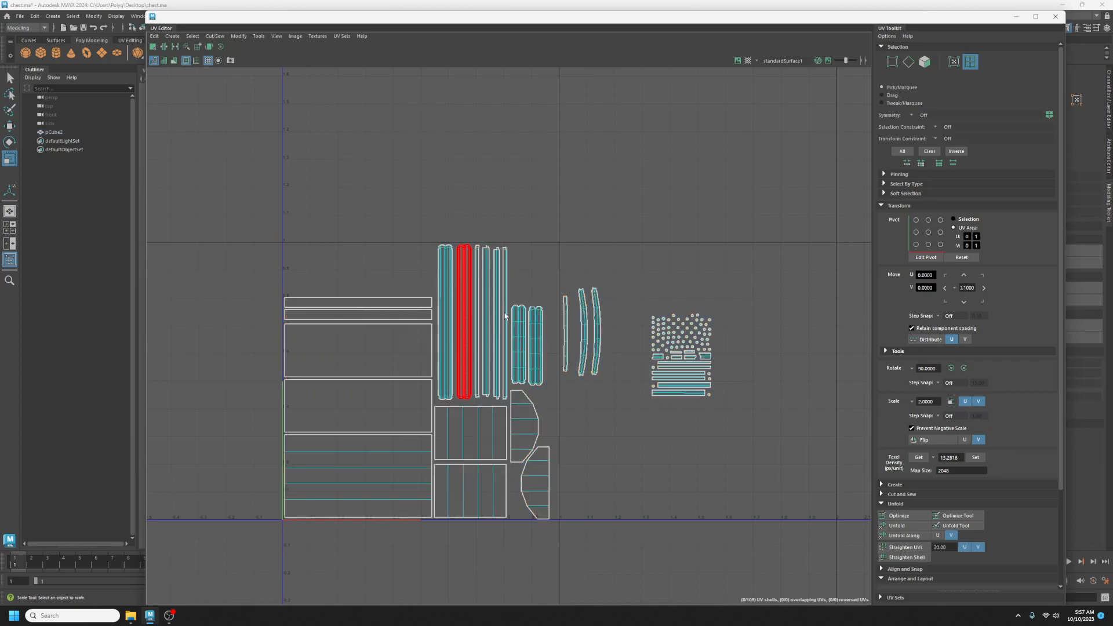
# Move the thin trim shell out of the way, between the curved bands and the cluster of small shells.
pyautogui.scroll(3, 562, 368)
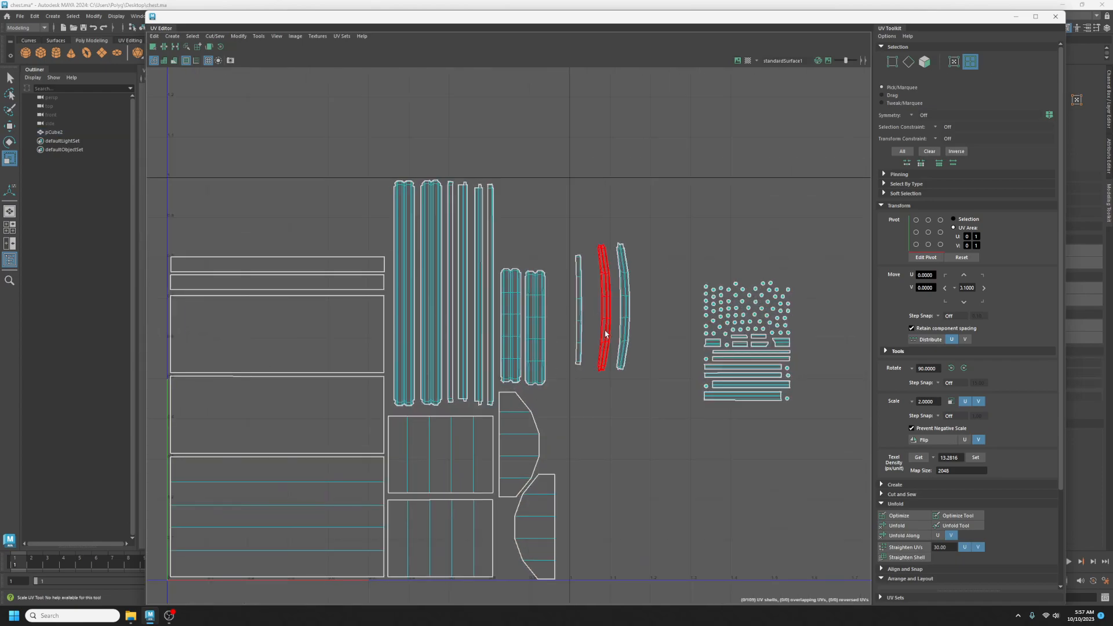
pyautogui.click(534, 325)
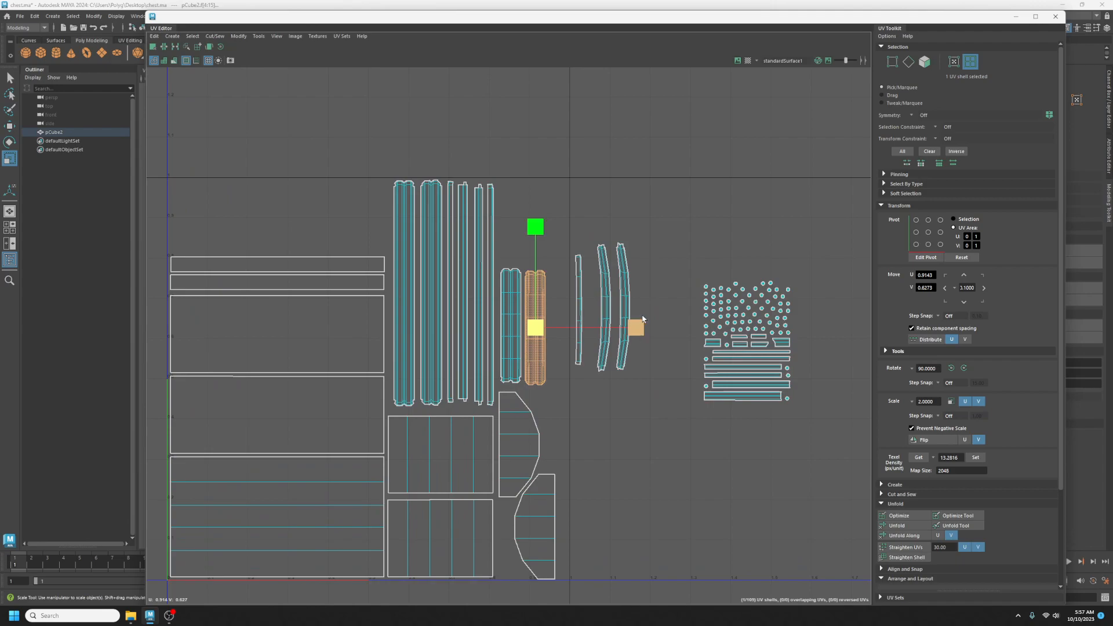
pyautogui.click(806, 153)
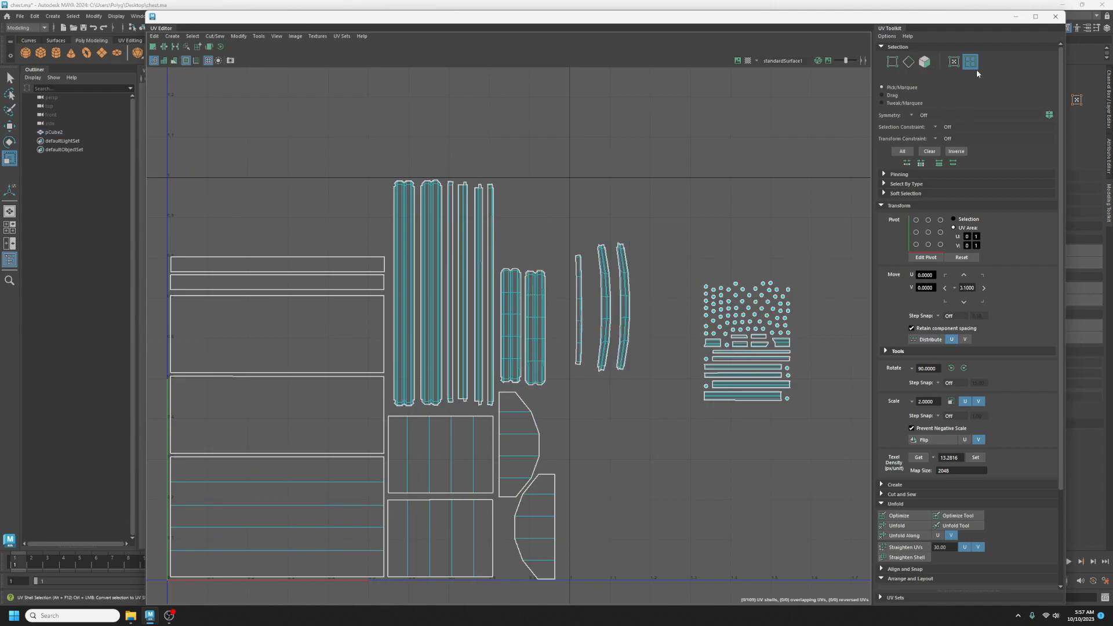
pyautogui.click(579, 314)
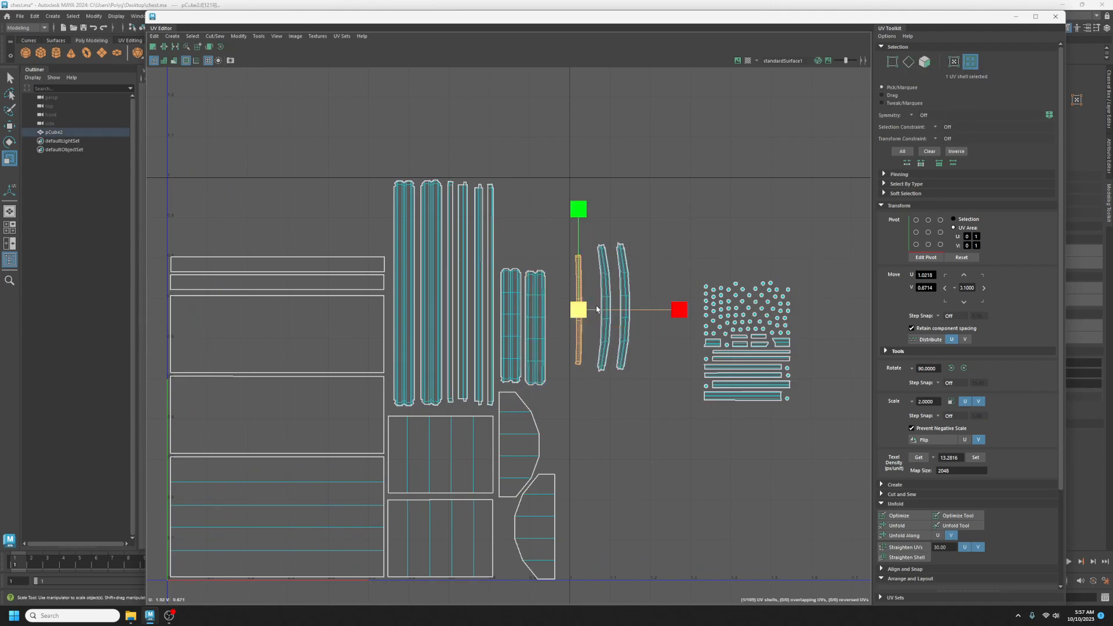
pyautogui.press('w')
pyautogui.moveTo(581, 313); pyautogui.dragTo(667, 290)
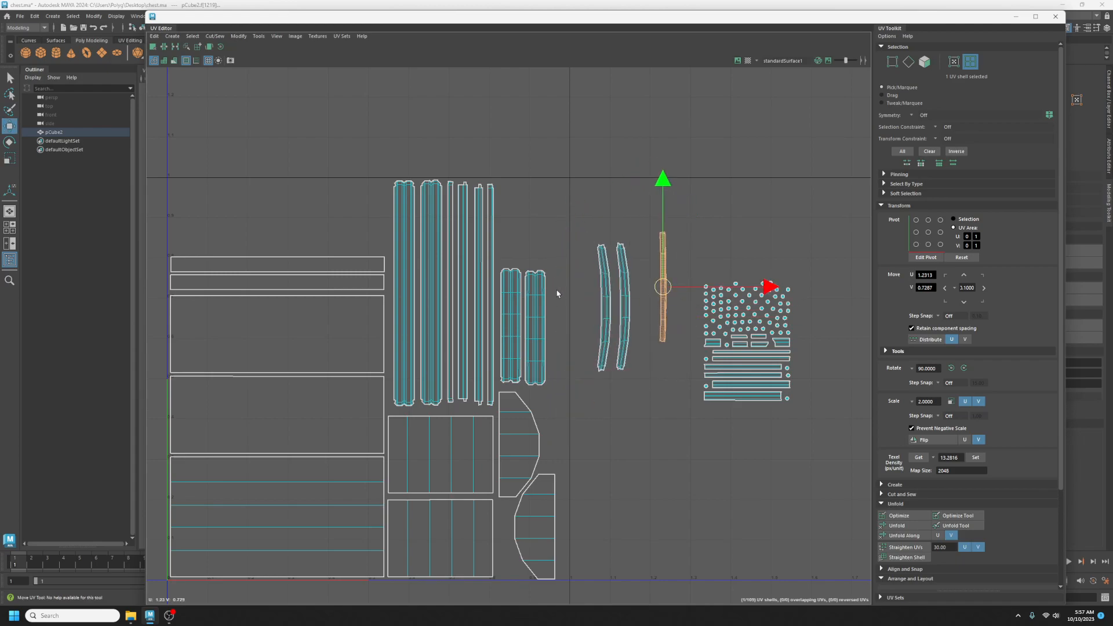
# Stack the two curved band shells one above the other along the tile's U=1 edge, beside the short riveted bands.
pyautogui.click(539, 293)
pyautogui.click(599, 295)
pyautogui.moveTo(603, 307); pyautogui.dragTo(559, 384)
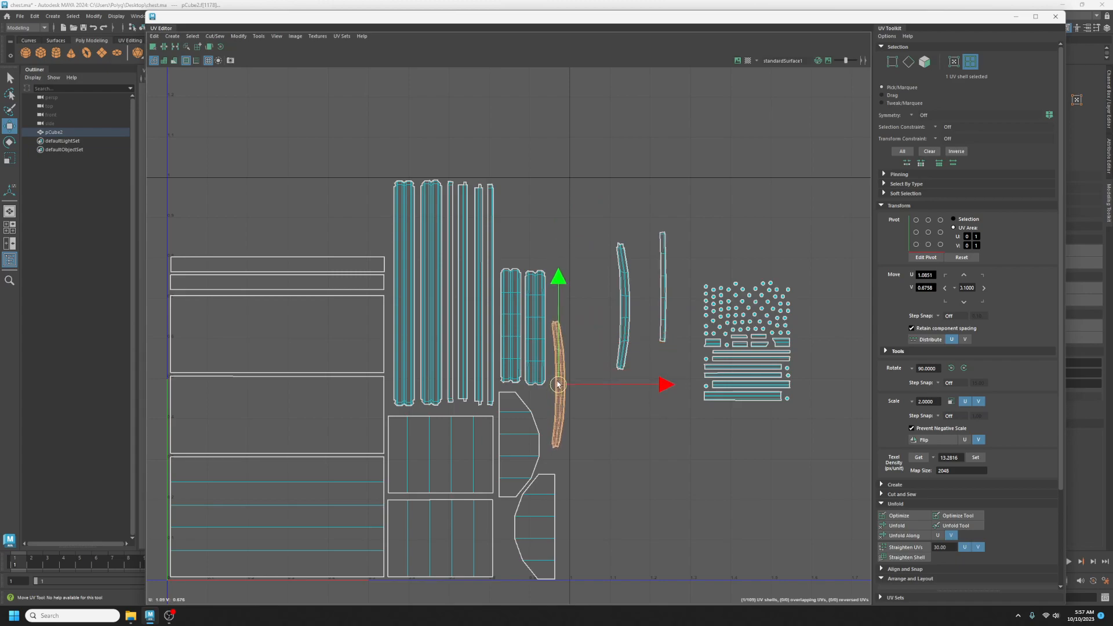
pyautogui.click(625, 309)
pyautogui.moveTo(624, 308); pyautogui.dragTo(557, 250)
# Examine on the chest model which piece the thin trim shell belongs to.
pyautogui.click(664, 290)
pyautogui.scroll(2, 700, 300)
pyautogui.scroll(1, 701, 300)
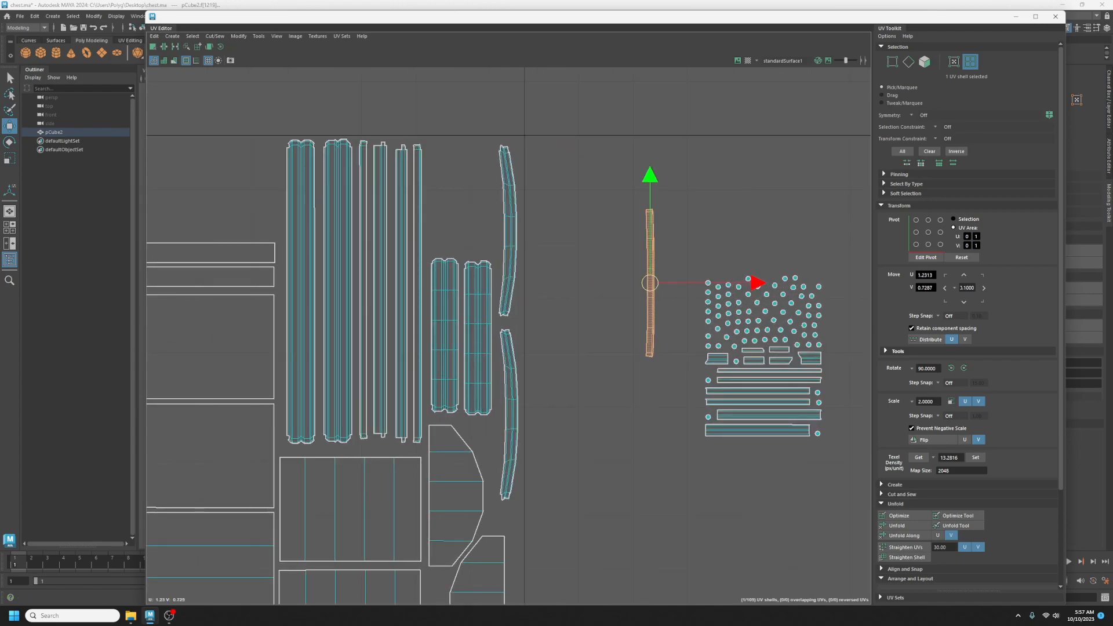
pyautogui.scroll(2, 629, 341)
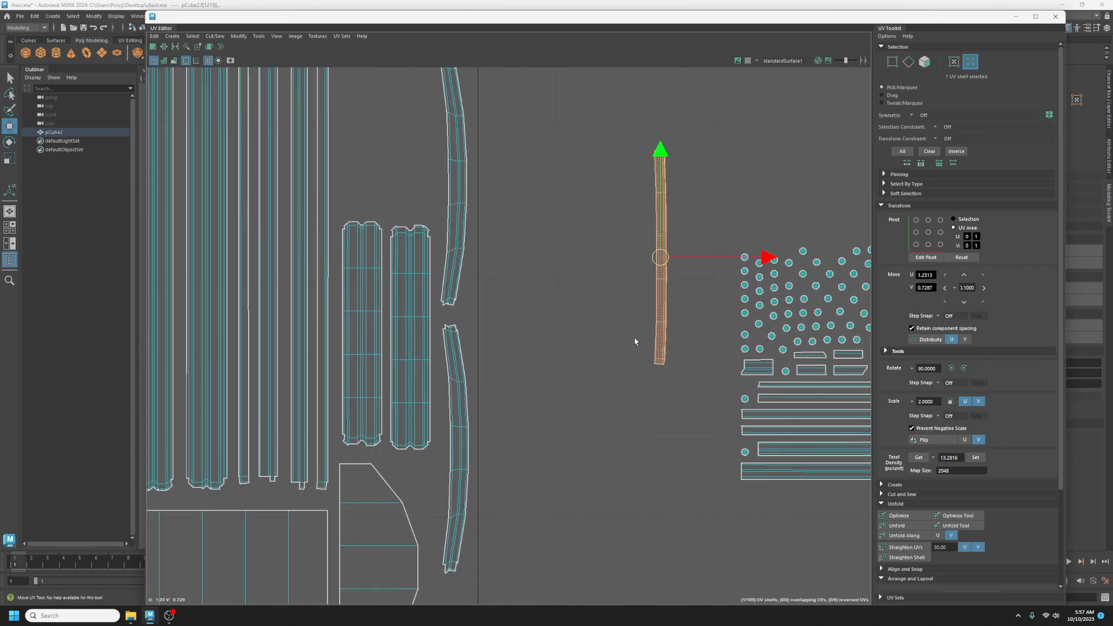
pyautogui.scroll(-2, 635, 341)
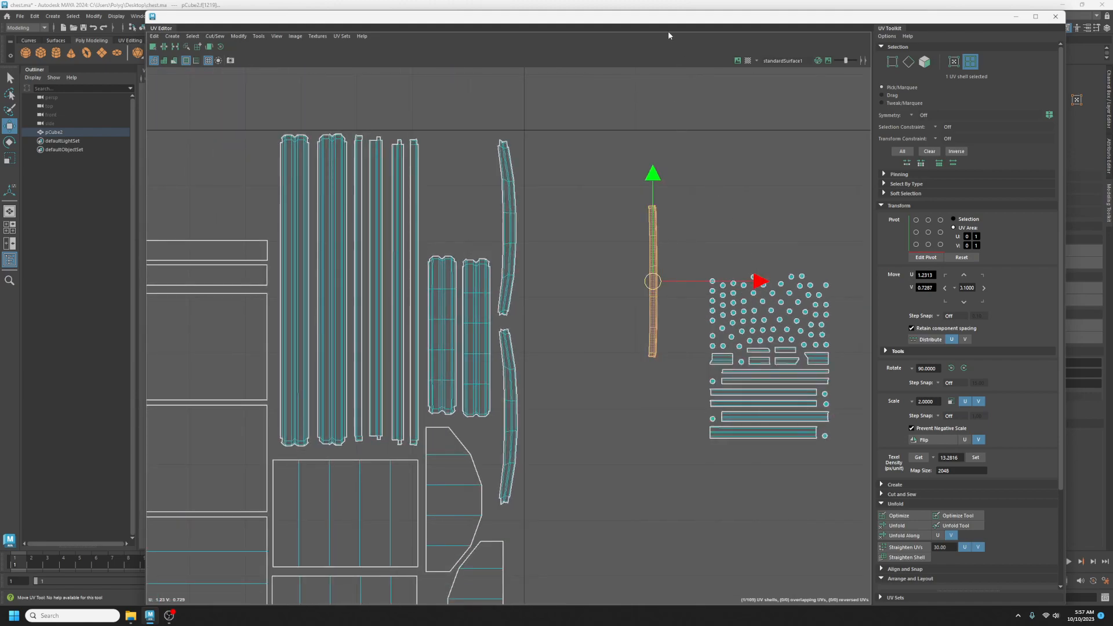
pyautogui.moveTo(521, 11); pyautogui.dragTo(1112, 41)
pyautogui.keyDown('alt'); pyautogui.moveTo(735, 365); pyautogui.dragTo(623, 376); pyautogui.keyUp('alt')
pyautogui.scroll(3, 527, 437)
pyautogui.keyDown('alt'); pyautogui.moveTo(527, 437); pyautogui.dragTo(555, 333, button='middle'); pyautogui.keyUp('alt')
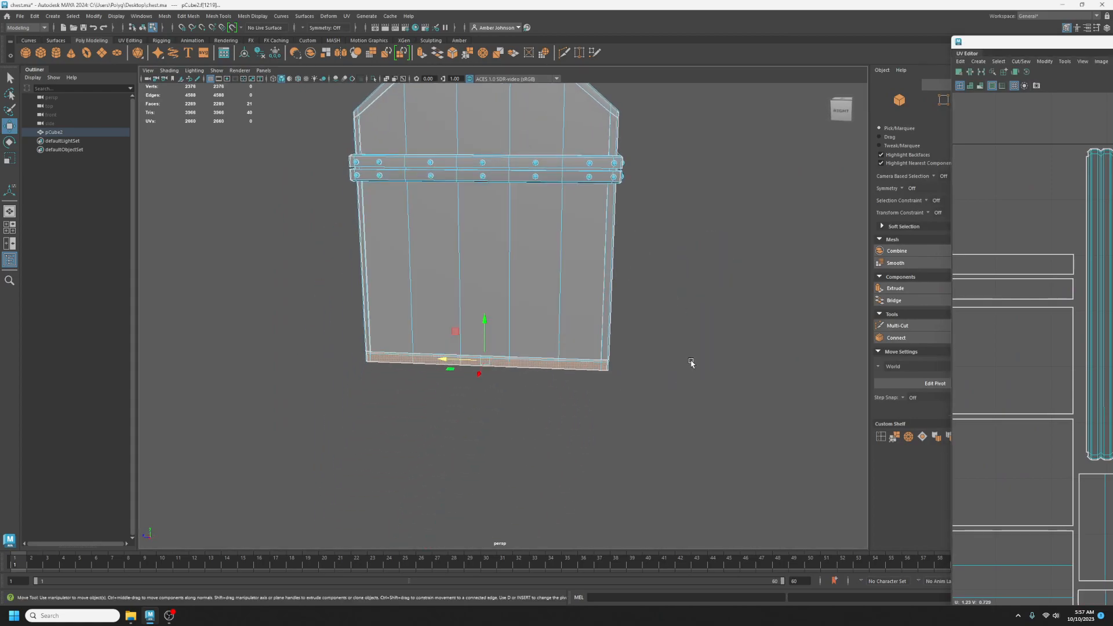
pyautogui.scroll(4, 438, 394)
pyautogui.scroll(-5, 478, 418)
pyautogui.keyDown('alt'); pyautogui.moveTo(487, 405); pyautogui.dragTo(472, 398); pyautogui.keyUp('alt')
# Select the bottom trim on the chest's other end and place its shell beside the long trim strips at the tile's upper edge.
pyautogui.doubleClick(547, 334)
pyautogui.scroll(-2, 1033, 347)
pyautogui.scroll(2, 1032, 348)
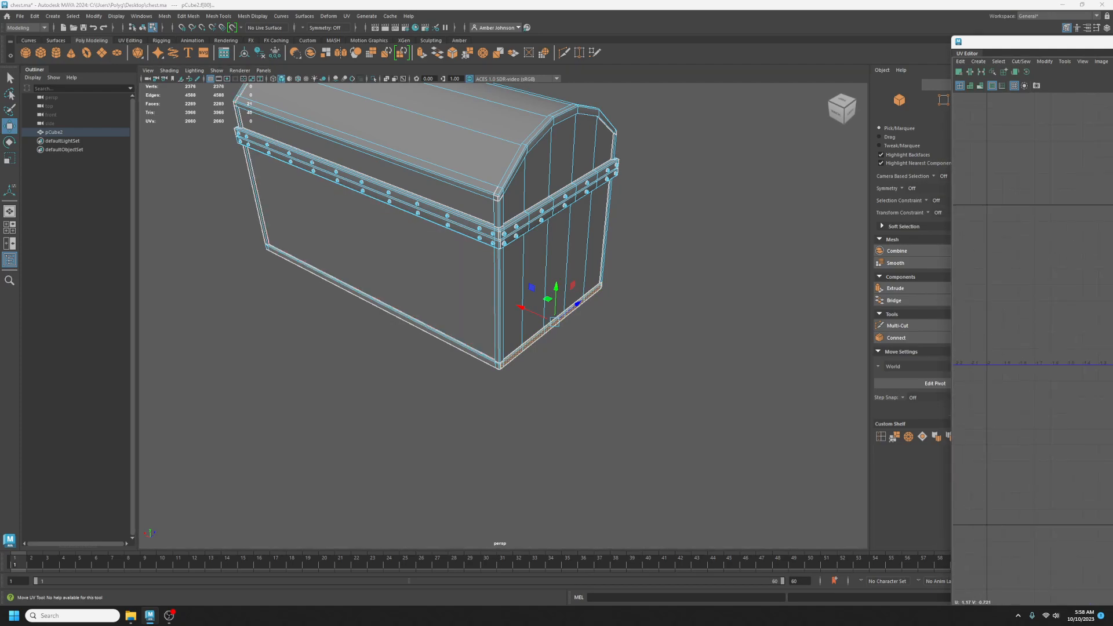
pyautogui.moveTo(1112, 42); pyautogui.dragTo(651, 40)
pyautogui.scroll(5, 822, 203)
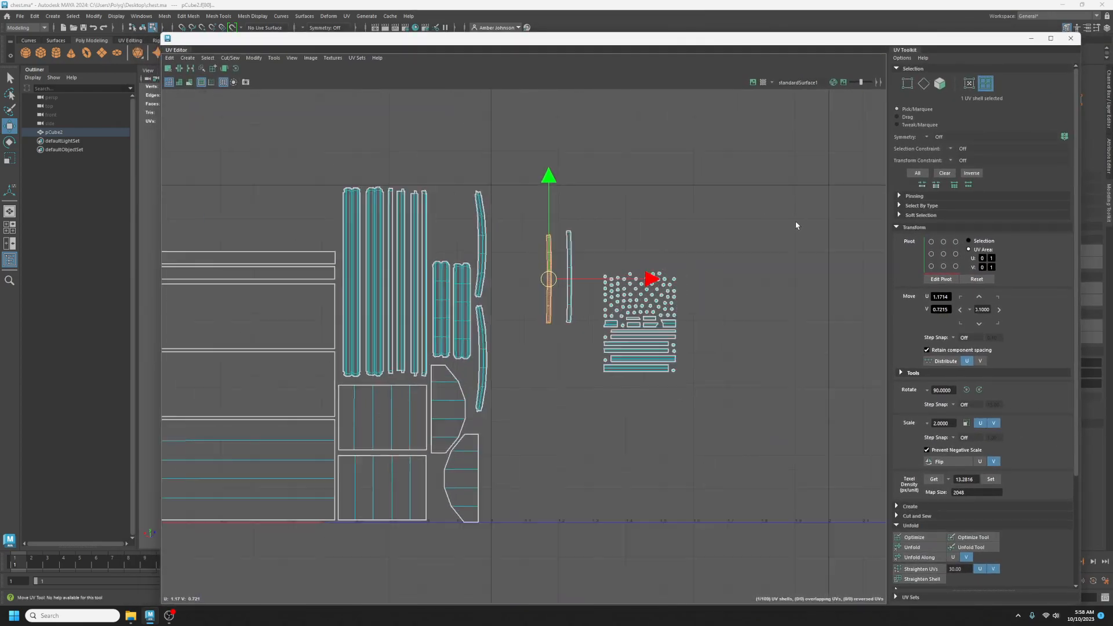
pyautogui.keyDown('alt'); pyautogui.moveTo(554, 197); pyautogui.dragTo(719, 154, button='middle'); pyautogui.keyUp('alt')
pyautogui.moveTo(654, 253); pyautogui.dragTo(506, 194)
# Shift the long trim strips closer together and stack the two short bottom-end trim shells in a column beside them.
pyautogui.click(400, 262)
pyautogui.moveTo(506, 253); pyautogui.dragTo(563, 253)
pyautogui.click(454, 301)
pyautogui.click(554, 249)
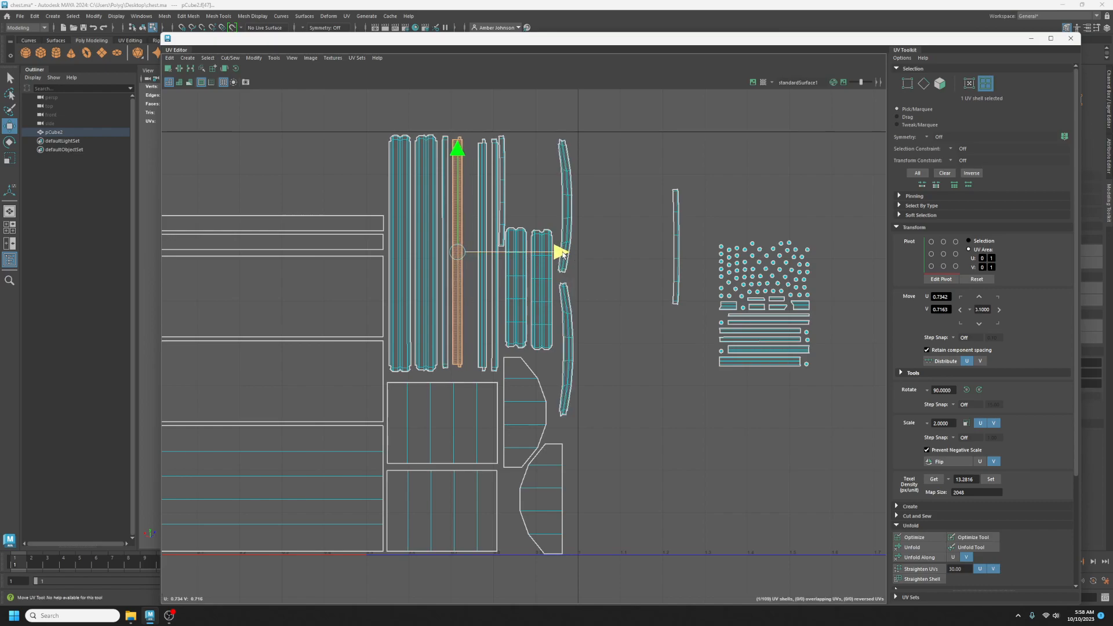
pyautogui.click(483, 221)
pyautogui.moveTo(586, 256)
pyautogui.mouseDown()
pyautogui.moveTo(569, 253)
pyautogui.moveTo(596, 255)
pyautogui.moveTo(585, 258)
pyautogui.mouseUp()
pyautogui.moveTo(502, 191); pyautogui.dragTo(498, 193)
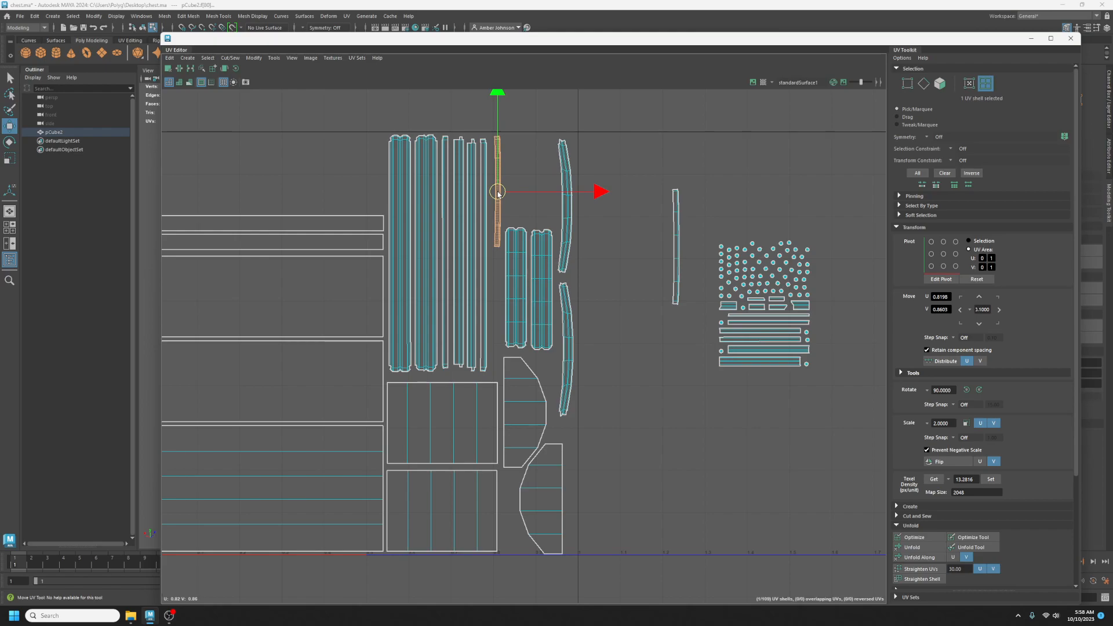
pyautogui.moveTo(650, 221); pyautogui.dragTo(500, 314)
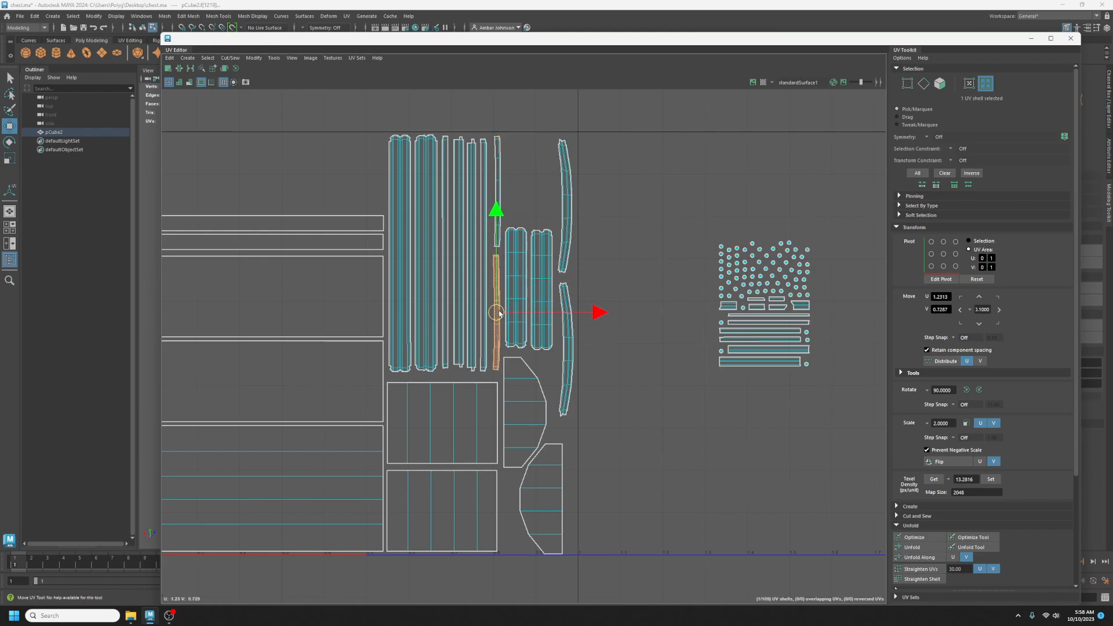
# Move the round rivet shells from the small-shell cluster into the empty area above the long plain strips.
pyautogui.click(756, 399)
pyautogui.moveTo(689, 216); pyautogui.dragTo(834, 294)
pyautogui.moveTo(763, 266); pyautogui.dragTo(324, 175)
pyautogui.scroll(3, 783, 326)
pyautogui.scroll(-3, 741, 337)
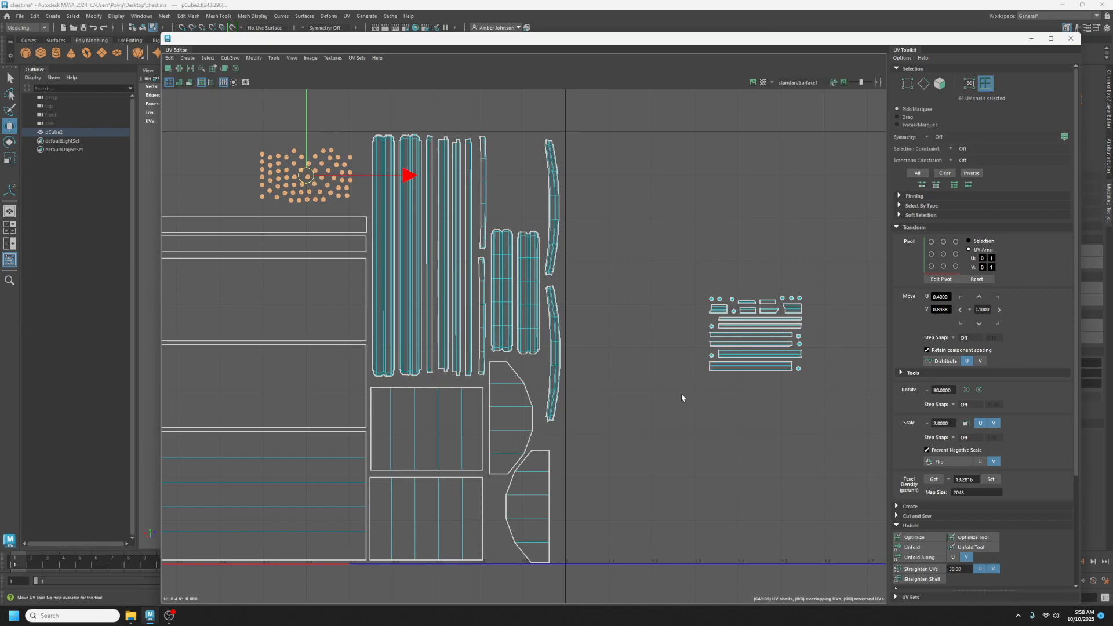
pyautogui.moveTo(733, 303); pyautogui.dragTo(301, 145)
# Separate the small straight strip shells from the cluster, rotate them 90 degrees counterclockwise and place them beside the upper curved band.
pyautogui.moveTo(758, 391); pyautogui.dragTo(749, 320)
pyautogui.scroll(-1, 754, 359)
pyautogui.keyDown('alt'); pyautogui.moveTo(767, 381); pyautogui.dragTo(802, 388, button='middle'); pyautogui.keyUp('alt')
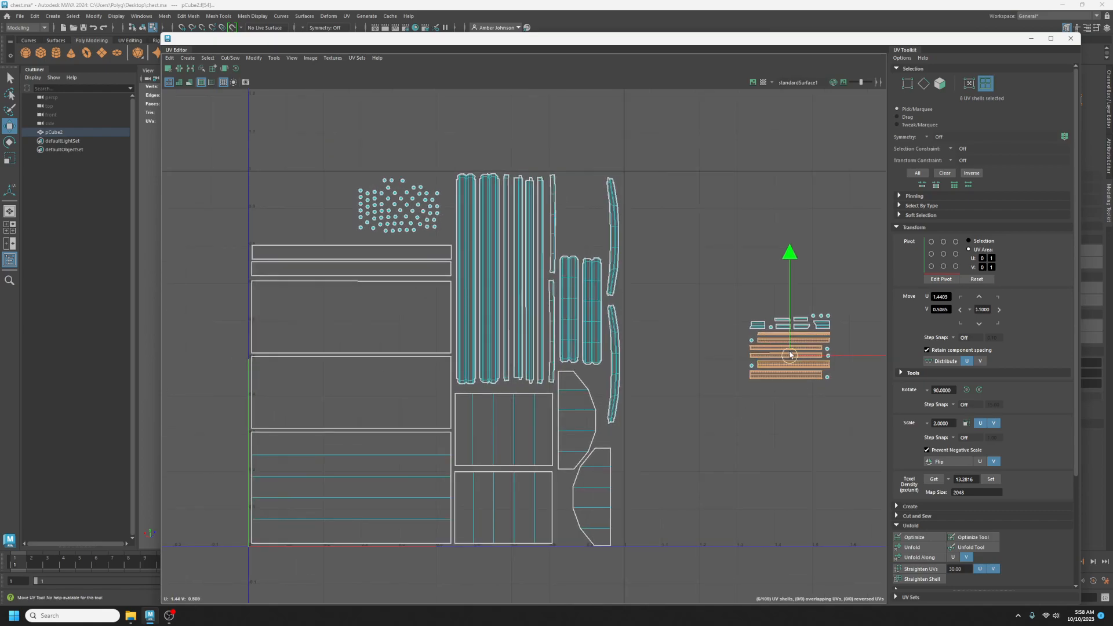
pyautogui.moveTo(792, 356); pyautogui.dragTo(705, 243)
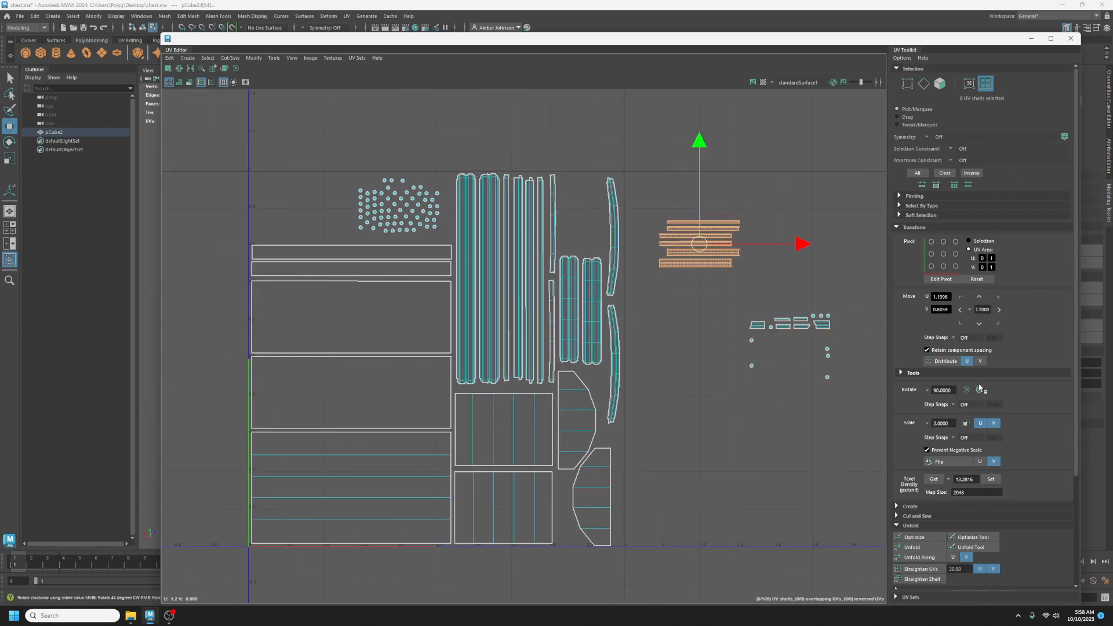
pyautogui.click(967, 390)
pyautogui.moveTo(700, 244); pyautogui.dragTo(680, 222)
# Find the vertical corner trim matching a selected small straight strip shell and sew its two halves along their shared edge.
pyautogui.scroll(2, 668, 235)
pyautogui.keyDown('alt'); pyautogui.moveTo(628, 306); pyautogui.dragTo(658, 348, button='middle'); pyautogui.keyUp('alt')
pyautogui.click(683, 268)
pyautogui.moveTo(677, 44); pyautogui.dragTo(1112, 122)
pyautogui.keyDown('alt'); pyautogui.moveTo(479, 233); pyautogui.dragTo(400, 348); pyautogui.keyUp('alt')
pyautogui.scroll(3, 642, 388)
pyautogui.keyDown('alt'); pyautogui.moveTo(642, 388); pyautogui.dragTo(601, 348); pyautogui.keyUp('alt')
pyautogui.scroll(6, 594, 397)
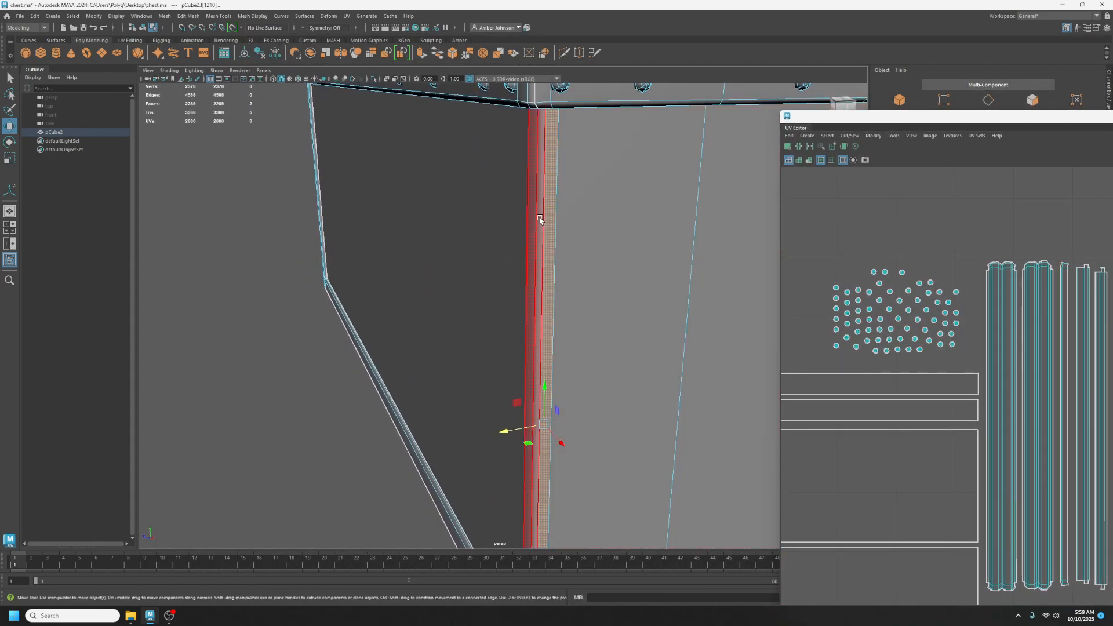
pyautogui.press('F10')
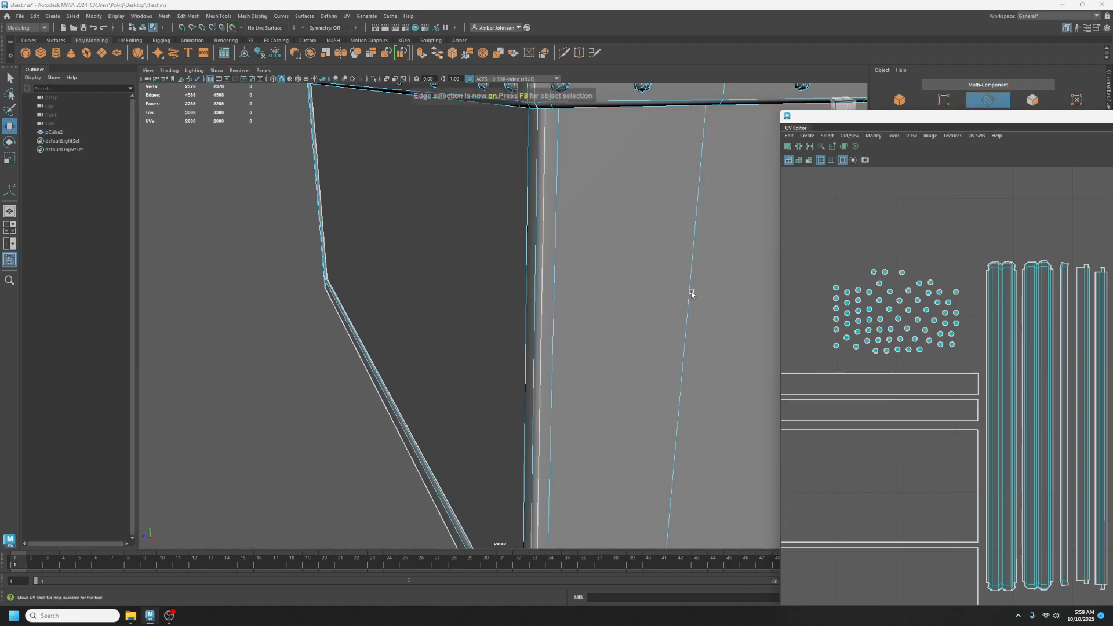
pyautogui.click(542, 270)
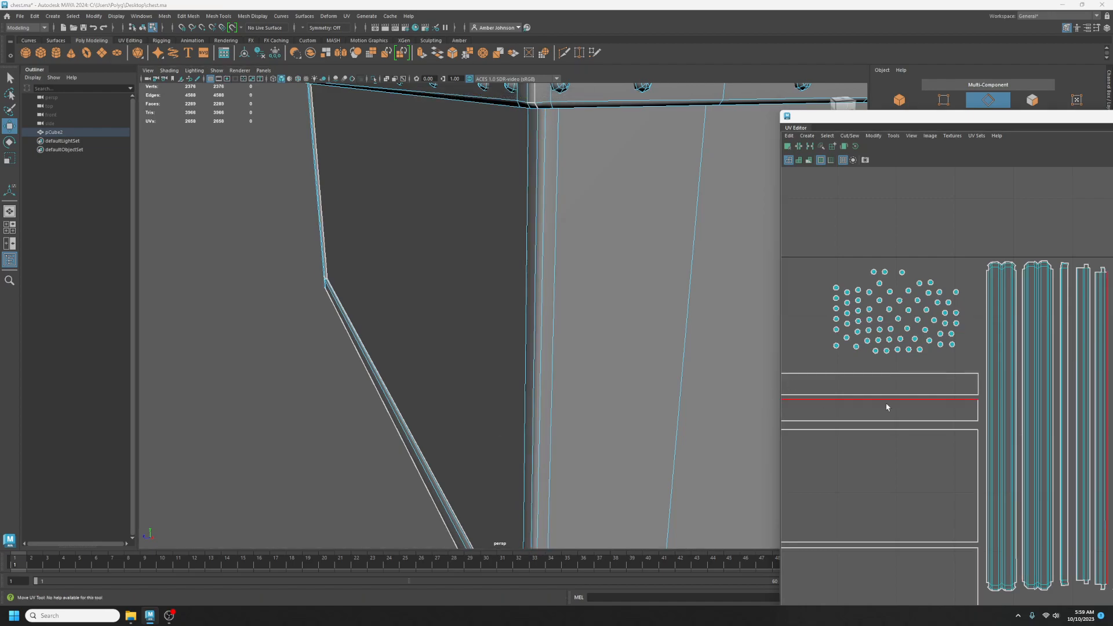
pyautogui.hotkey('alt', 'F12')
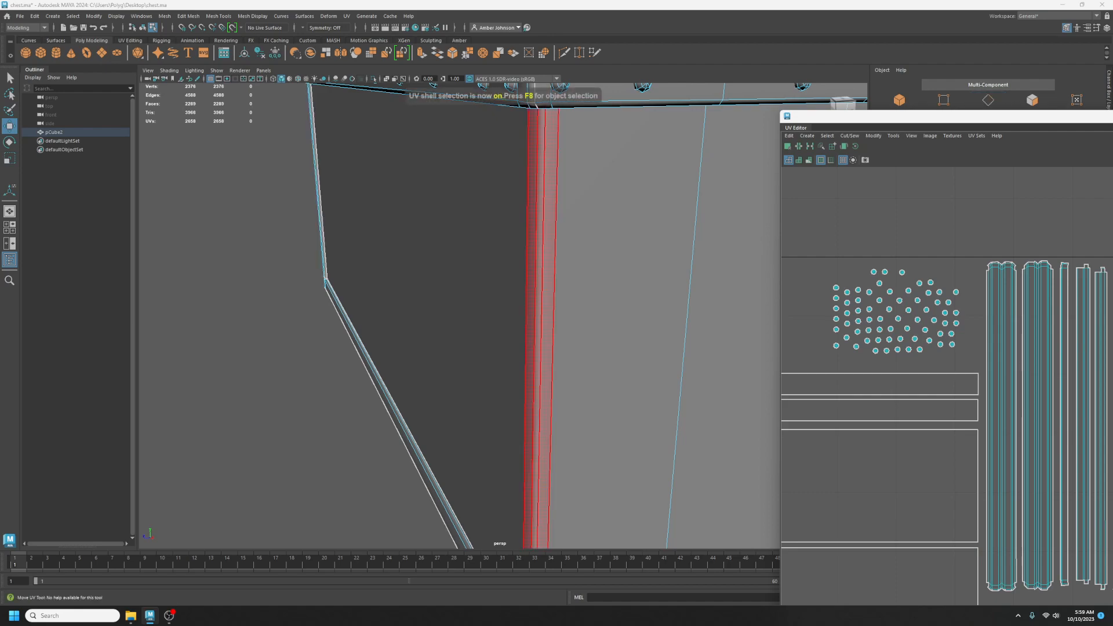
pyautogui.click(538, 328)
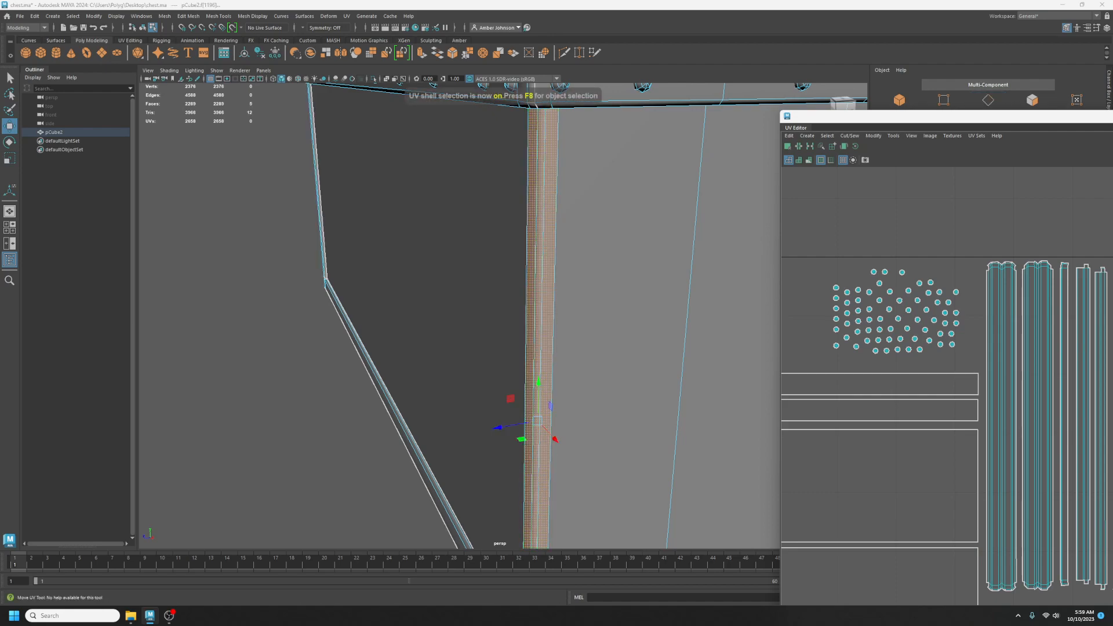
pyautogui.hotkey('ctrl', 'z')
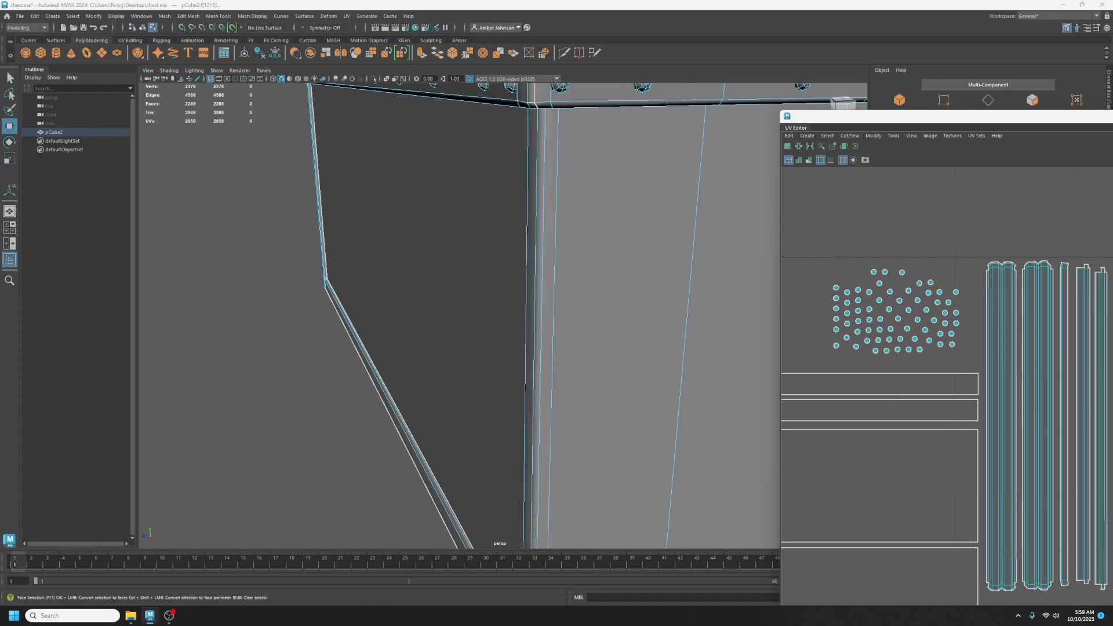
# Sew the split trim strips on another vertical corner of the chest and select the merged shell.
pyautogui.press('F10')
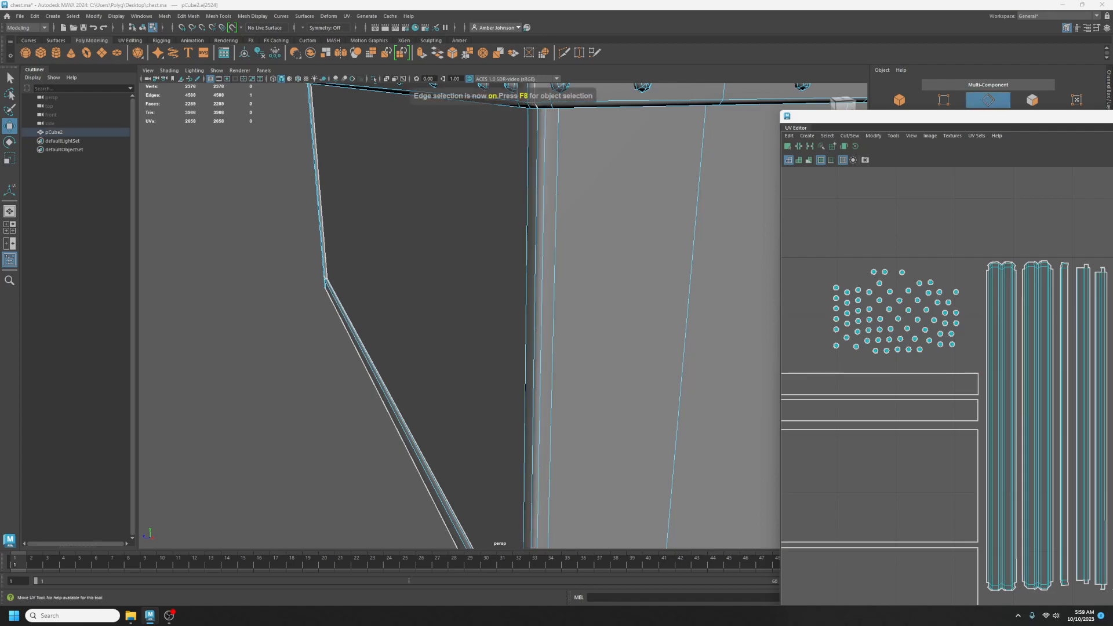
pyautogui.scroll(-5, 593, 327)
pyautogui.keyDown('alt'); pyautogui.moveTo(662, 350); pyautogui.dragTo(527, 360); pyautogui.keyUp('alt')
pyautogui.scroll(5, 527, 360)
pyautogui.keyDown('alt'); pyautogui.moveTo(345, 374); pyautogui.dragTo(417, 319); pyautogui.keyUp('alt')
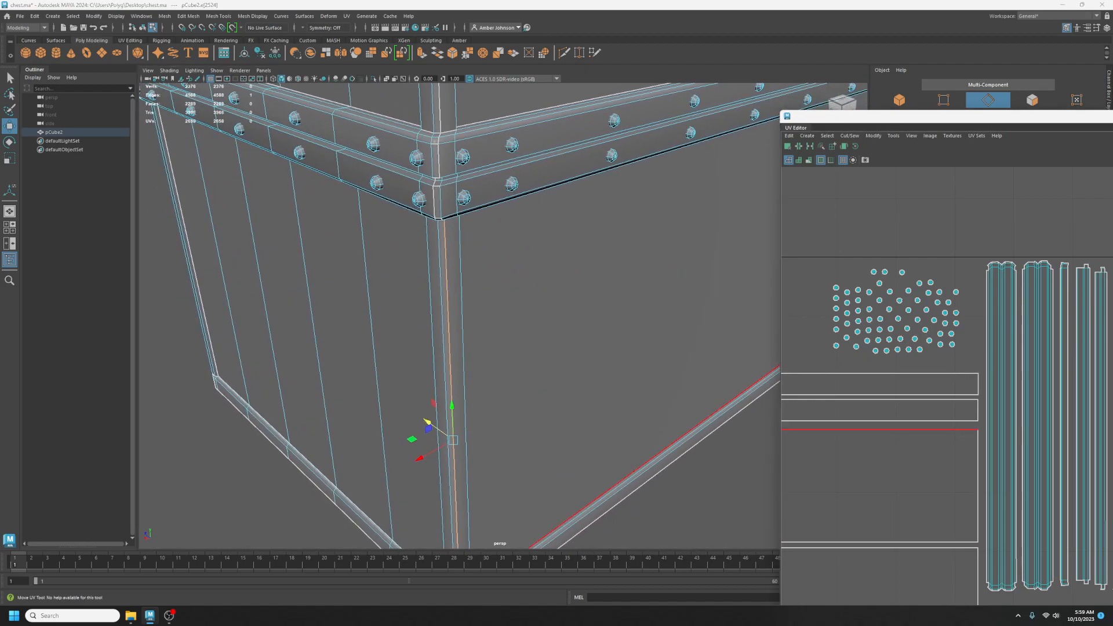
pyautogui.hotkey('alt', 'F12')
pyautogui.click(449, 348)
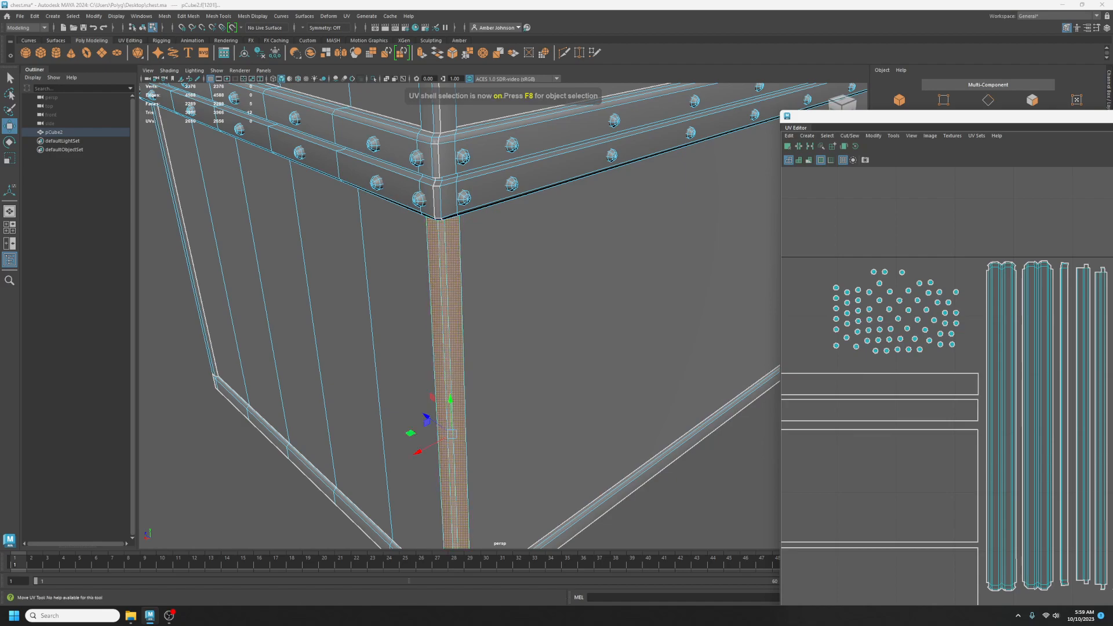
# Place the four sewn corner trim shells side by side above the two short bottom-end trims at the tile's upper edge.
pyautogui.hotkey('ctrl', 'z')
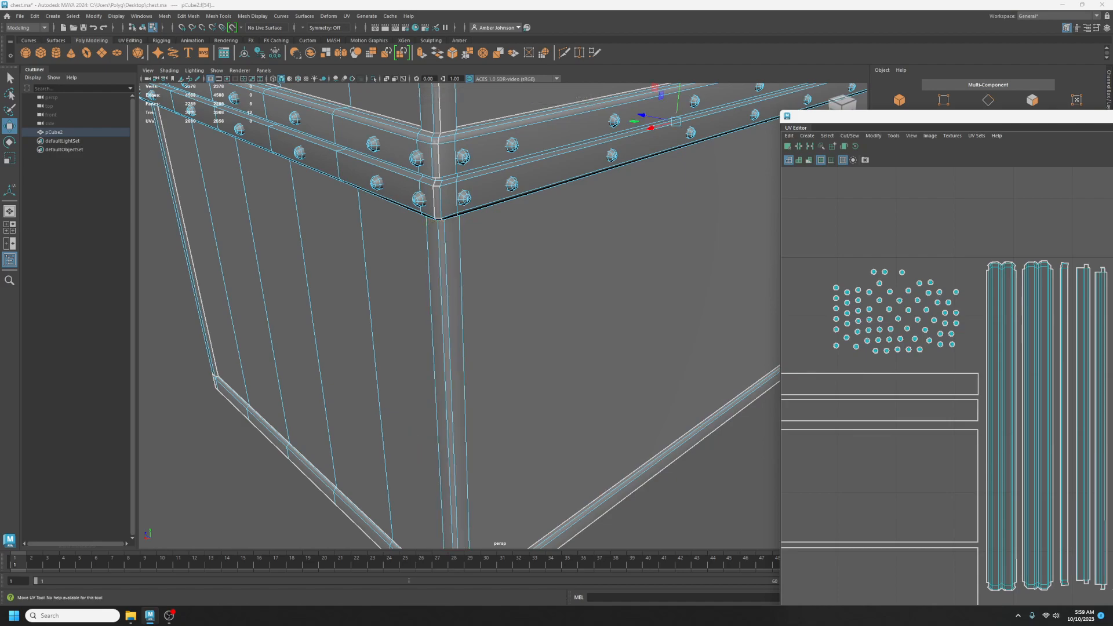
pyautogui.hotkey('ctrl', 'z')
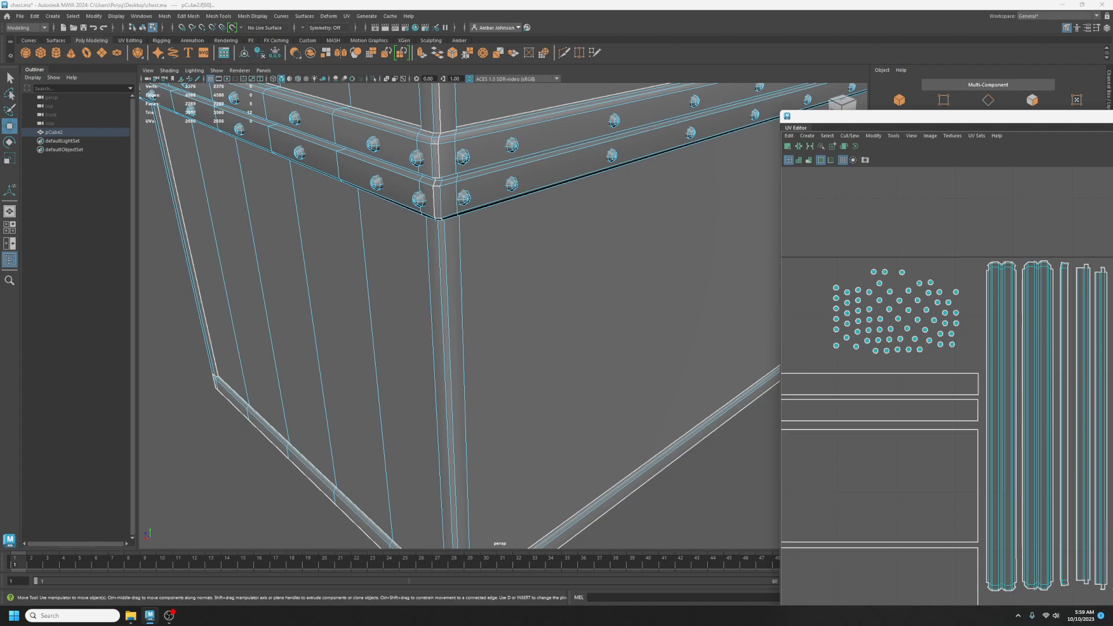
pyautogui.moveTo(1112, 116); pyautogui.dragTo(607, 50)
pyautogui.keyDown('alt'); pyautogui.moveTo(723, 386); pyautogui.dragTo(572, 298, button='middle'); pyautogui.keyUp('alt')
pyautogui.scroll(4, 795, 398)
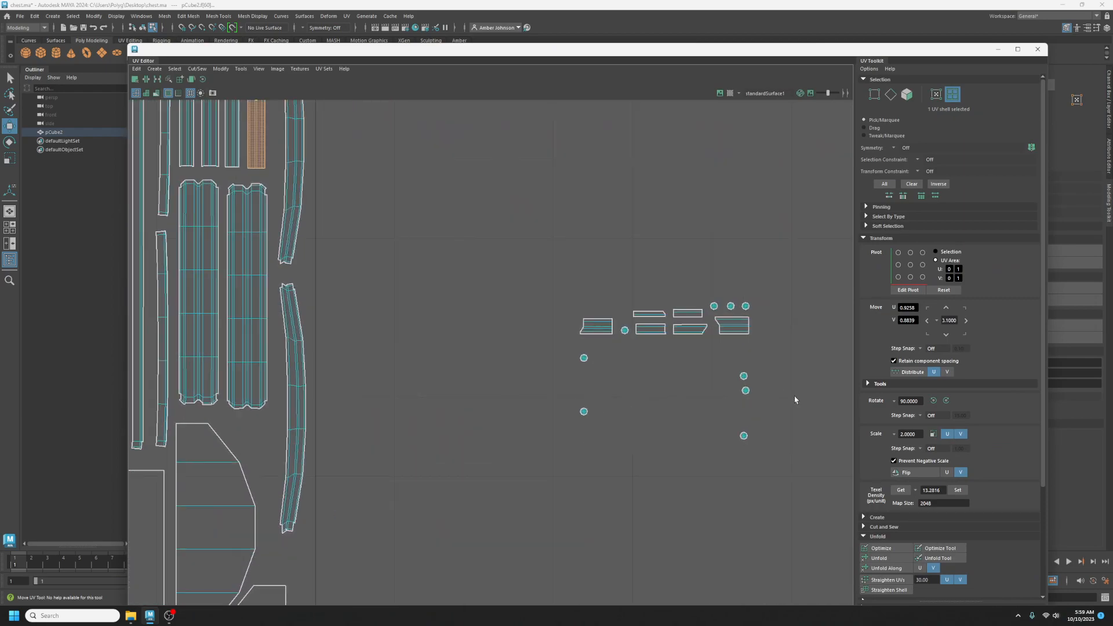
# Move and sew the two small thin pieces onto their matching small trim shells in the leftover cluster.
pyautogui.click(891, 94)
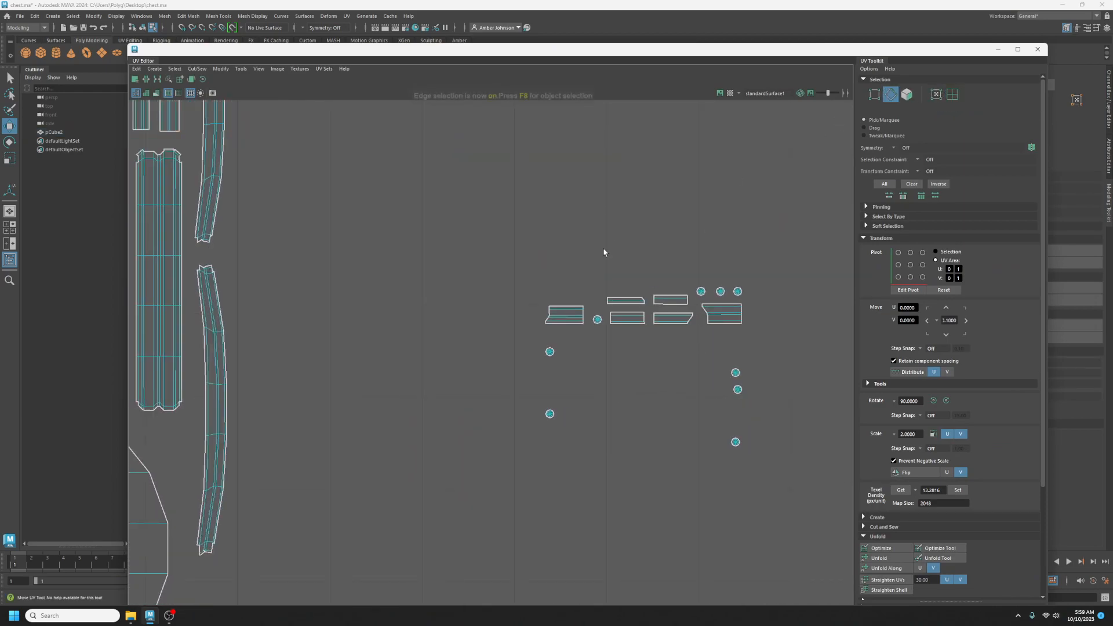
pyautogui.click(625, 324)
pyautogui.moveTo(625, 325); pyautogui.dragTo(678, 459, button='right')
pyautogui.click(680, 323)
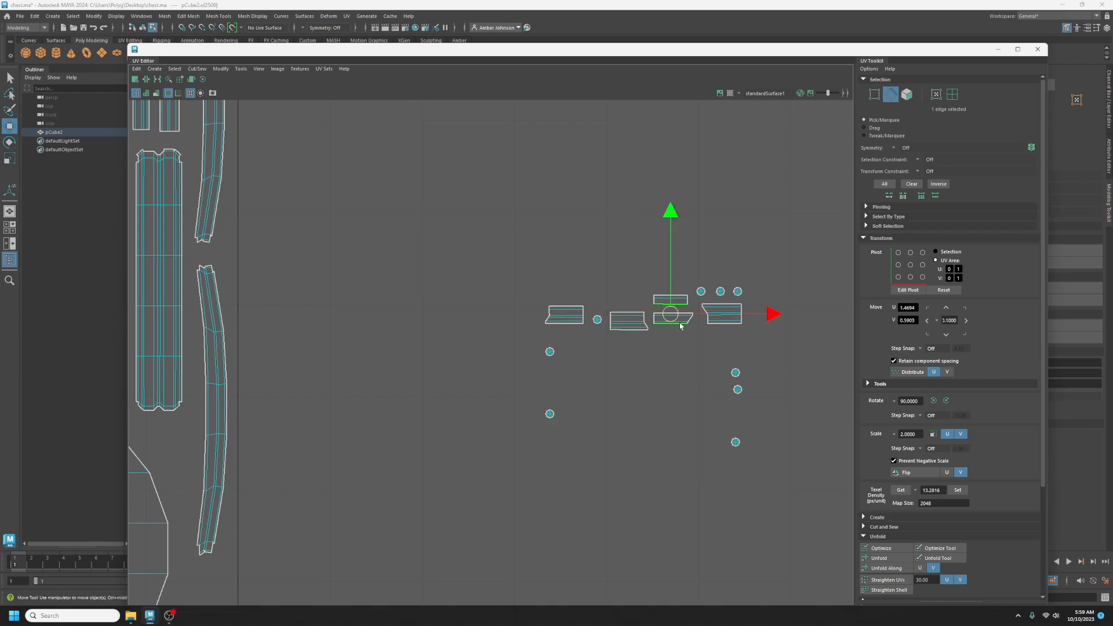
pyautogui.press('g')
pyautogui.scroll(-5, 617, 358)
pyautogui.keyDown('alt'); pyautogui.moveTo(513, 398); pyautogui.dragTo(647, 439, button='middle'); pyautogui.keyUp('alt')
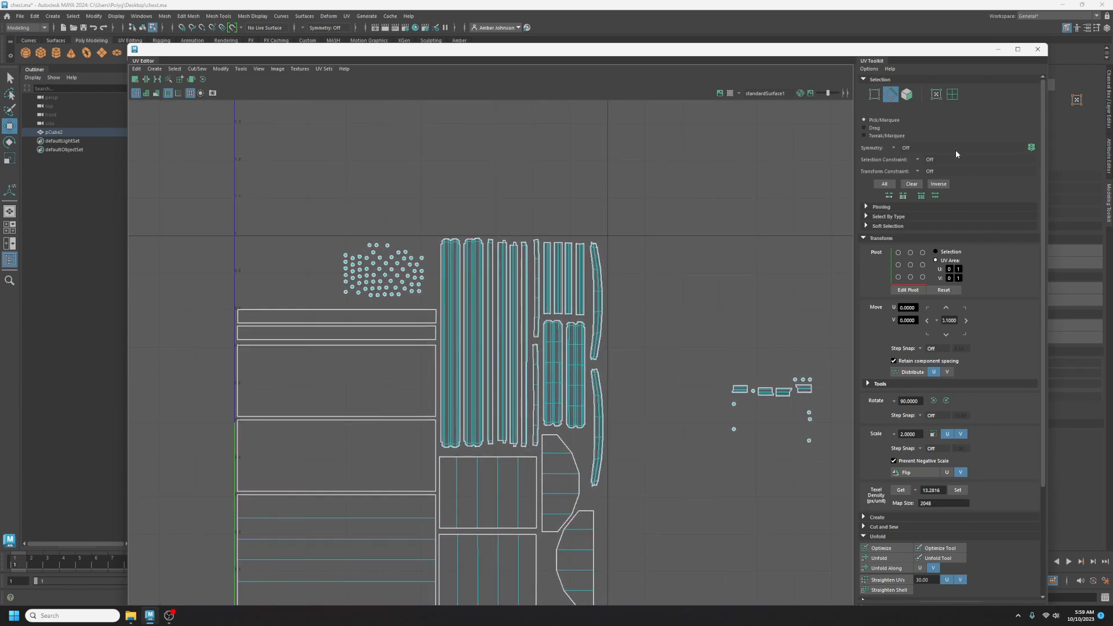
# Shift the group of round rivet shells along U toward the tile's left edge.
pyautogui.click(953, 94)
pyautogui.moveTo(301, 219); pyautogui.dragTo(429, 303)
pyautogui.moveTo(486, 270); pyautogui.dragTo(399, 277)
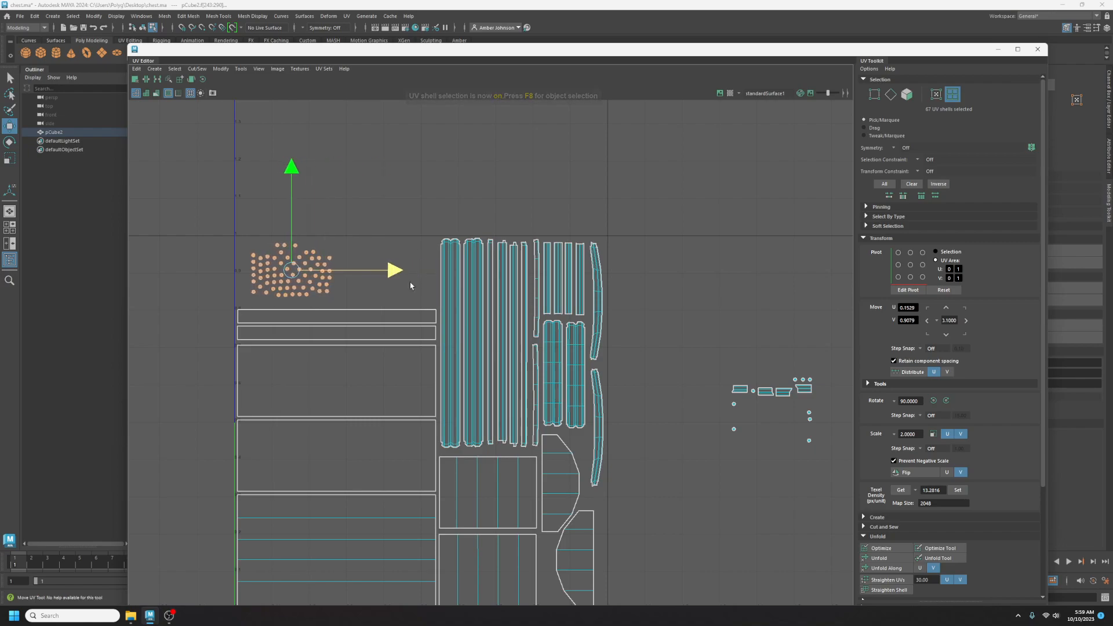
# Rotate the four small trim shells 90 degrees clockwise and place them in a column between the rivets and the long trim strips.
pyautogui.click(735, 390)
pyautogui.keyDown('shift'); pyautogui.click(765, 392); pyautogui.keyUp('shift')
pyautogui.keyDown('shift'); pyautogui.click(784, 393); pyautogui.keyUp('shift')
pyautogui.keyDown('shift'); pyautogui.click(804, 389); pyautogui.keyUp('shift')
pyautogui.moveTo(776, 392); pyautogui.dragTo(439, 206)
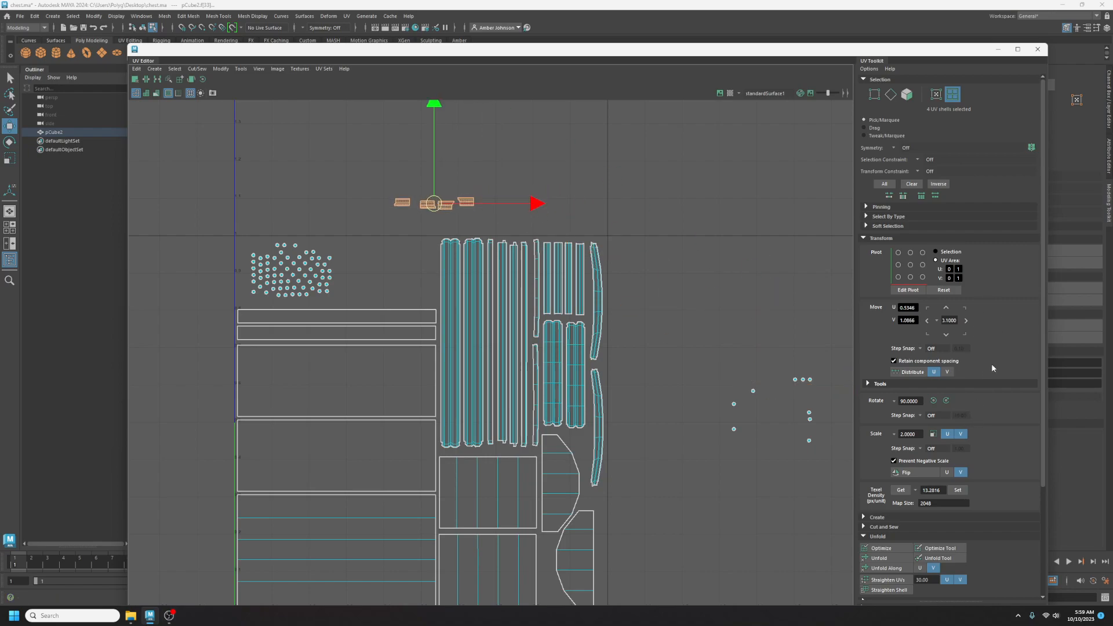
pyautogui.click(951, 401)
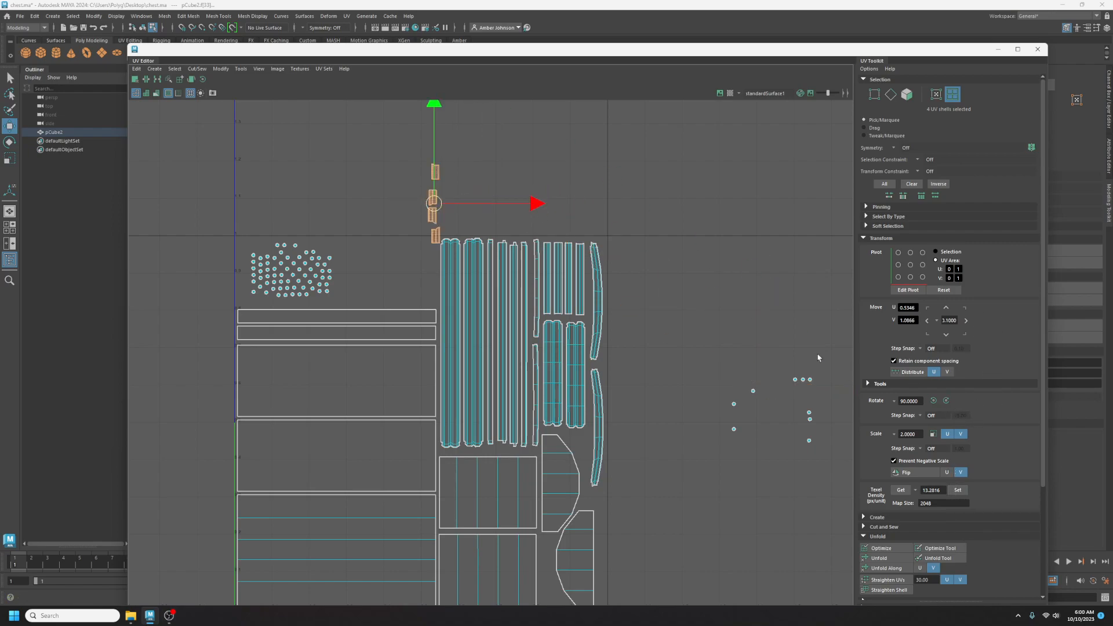
pyautogui.moveTo(435, 208); pyautogui.dragTo(435, 262)
pyautogui.click(407, 267)
# Align and space the four small trim shells evenly in their column, keeping them below the tile's upper edge.
pyautogui.scroll(2, 406, 268)
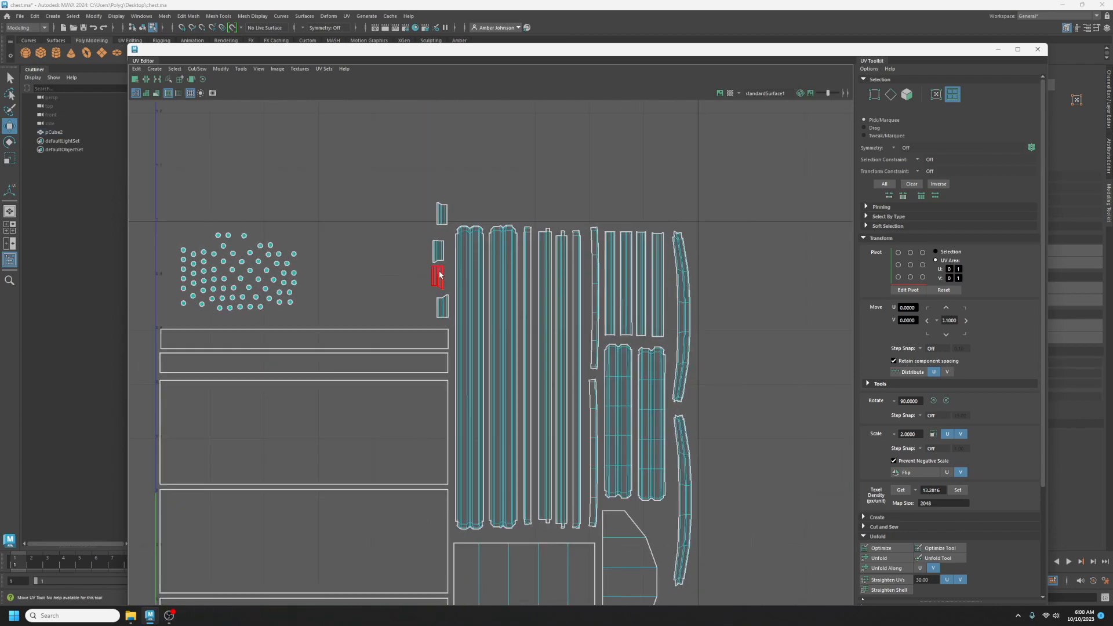
pyautogui.click(444, 276)
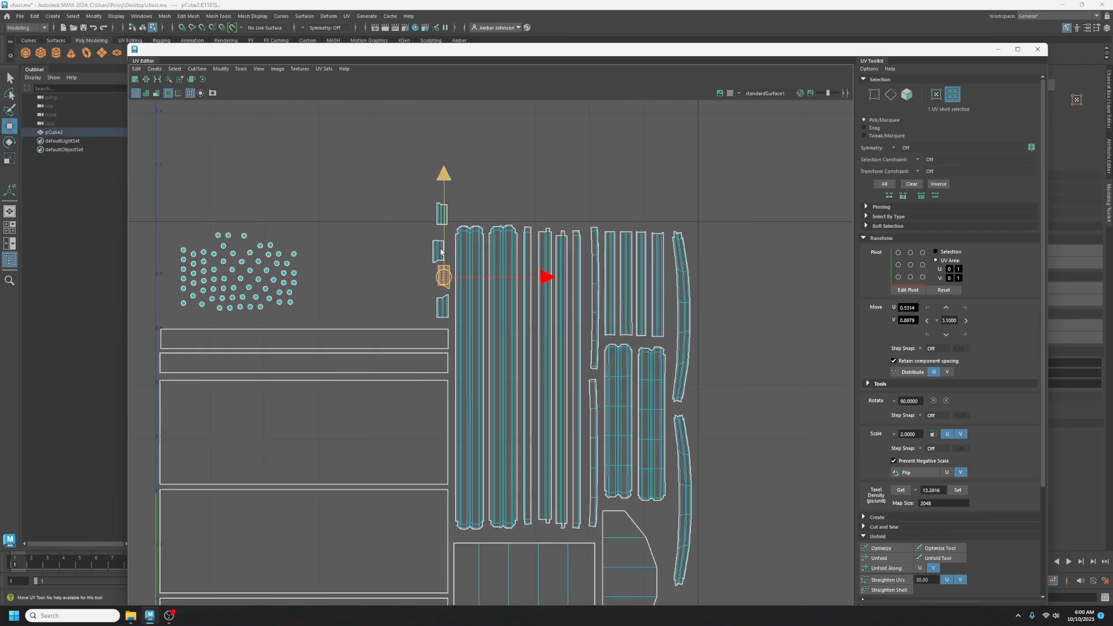
pyautogui.click(439, 264)
pyautogui.click(442, 250)
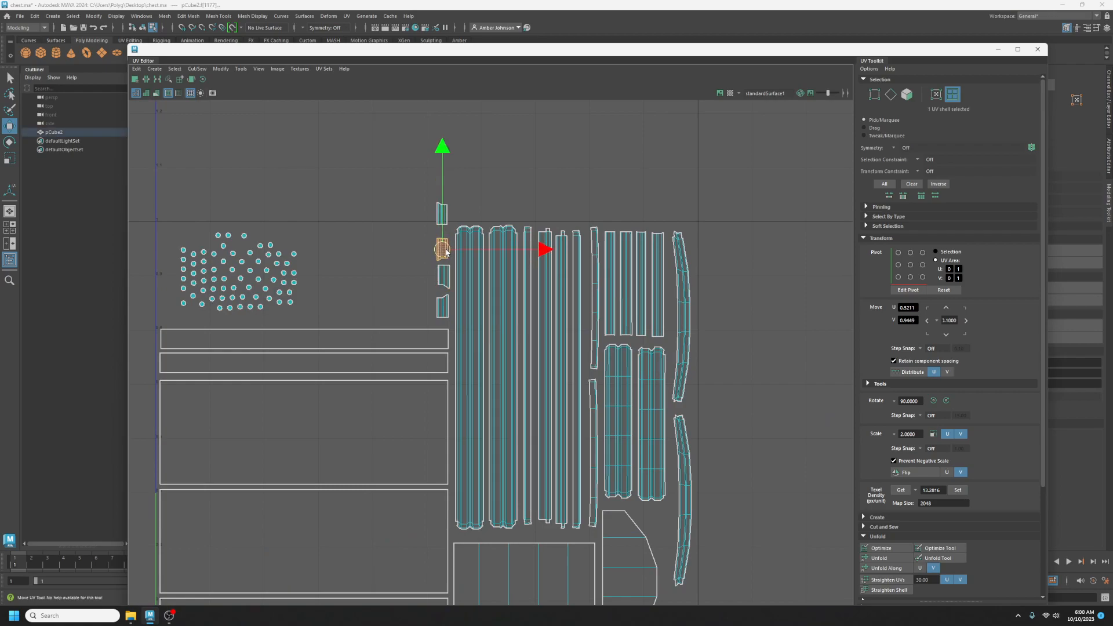
pyautogui.scroll(2, 440, 284)
pyautogui.click(444, 318)
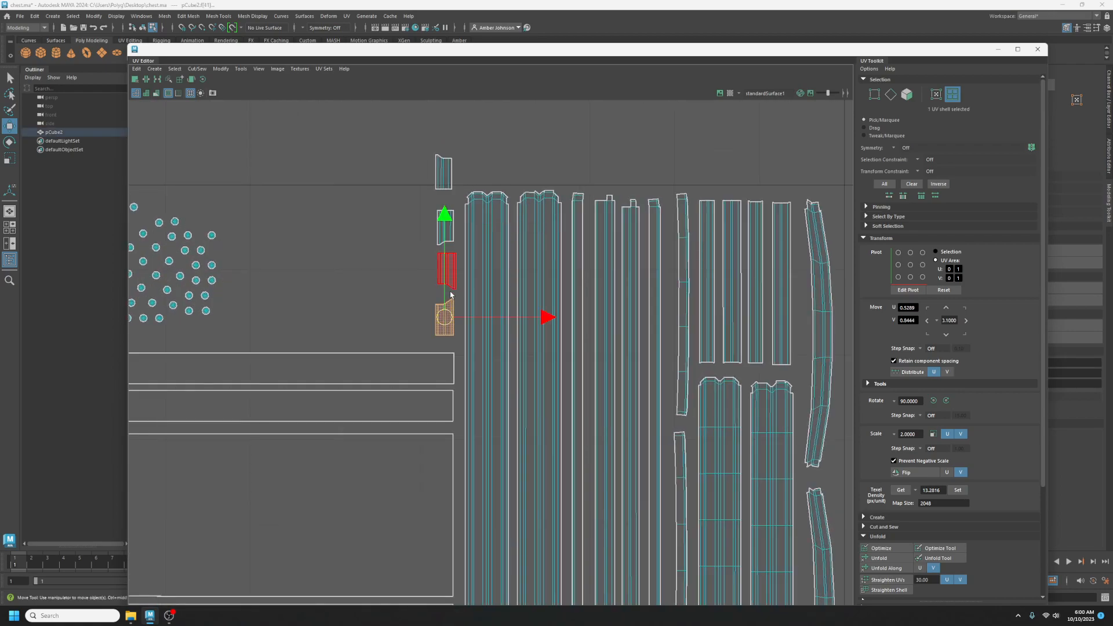
pyautogui.click(453, 277)
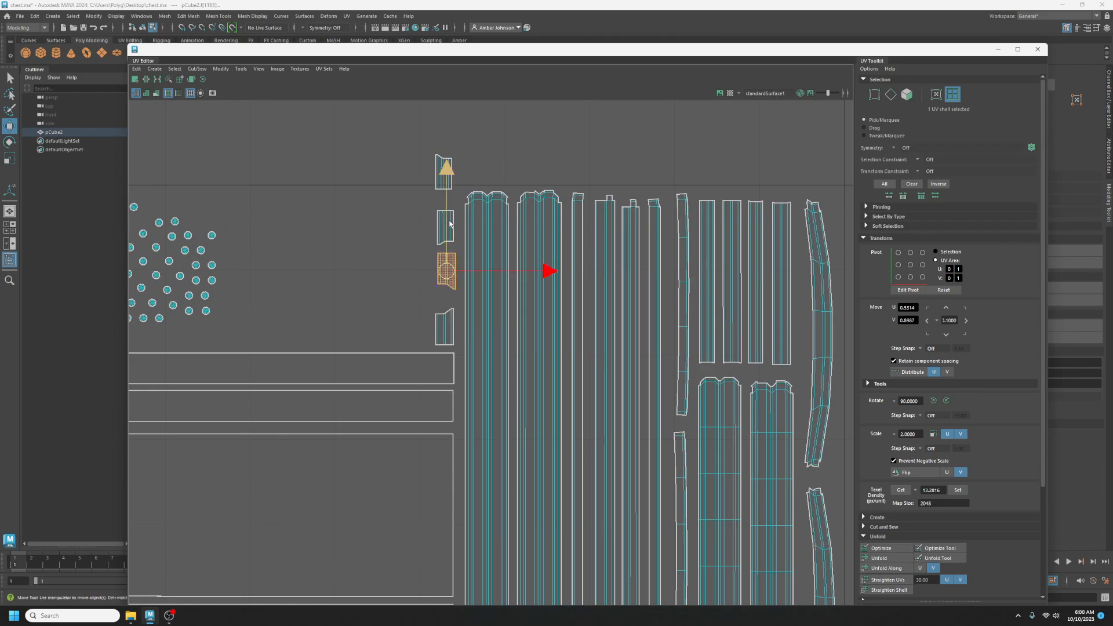
pyautogui.moveTo(447, 215)
pyautogui.mouseDown()
pyautogui.moveTo(444, 227)
pyautogui.moveTo(444, 209)
pyautogui.mouseUp()
pyautogui.click(449, 213)
pyautogui.click(437, 180)
pyautogui.moveTo(443, 126); pyautogui.dragTo(442, 159)
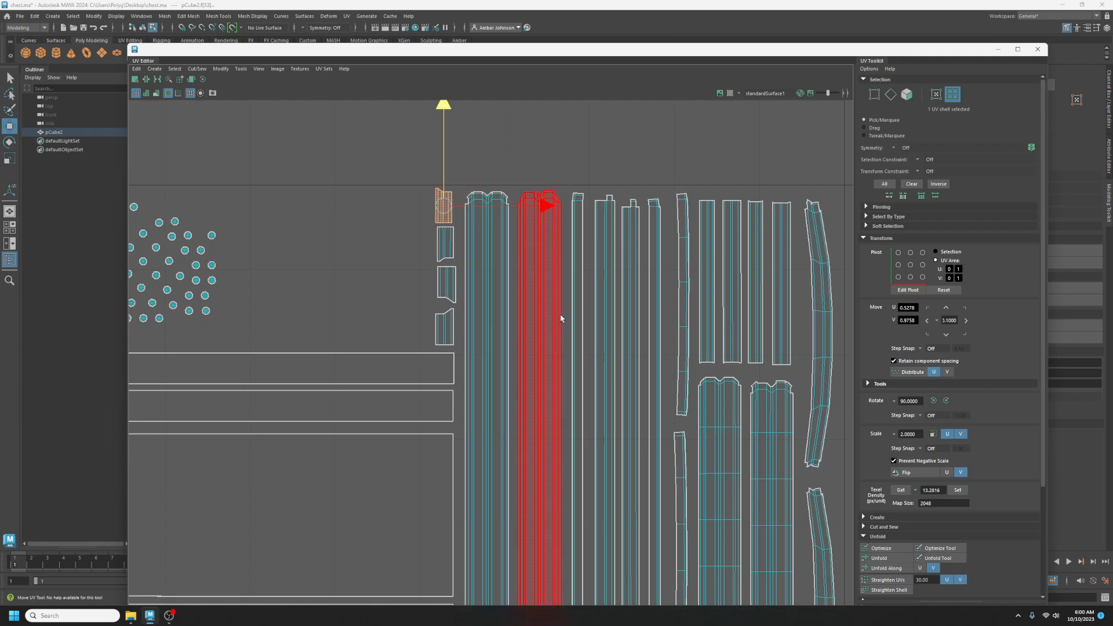
# Move the stray rivet shells from outside the tile into the free space beside the main rivet group.
pyautogui.scroll(-5, 570, 344)
pyautogui.keyDown('alt'); pyautogui.moveTo(768, 468); pyautogui.dragTo(644, 396, button='middle'); pyautogui.keyUp('alt')
pyautogui.moveTo(723, 351); pyautogui.dragTo(293, 222)
pyautogui.moveTo(757, 449); pyautogui.dragTo(721, 275)
pyautogui.moveTo(744, 387); pyautogui.dragTo(315, 246)
pyautogui.moveTo(755, 327); pyautogui.dragTo(317, 223)
pyautogui.moveTo(718, 341); pyautogui.dragTo(641, 380)
pyautogui.moveTo(674, 365); pyautogui.dragTo(319, 235)
pyautogui.click(673, 387)
pyautogui.moveTo(673, 387); pyautogui.dragTo(319, 253)
pyautogui.click(337, 269)
pyautogui.keyDown('alt'); pyautogui.moveTo(483, 415); pyautogui.dragTo(625, 384, button='middle'); pyautogui.keyUp('alt')
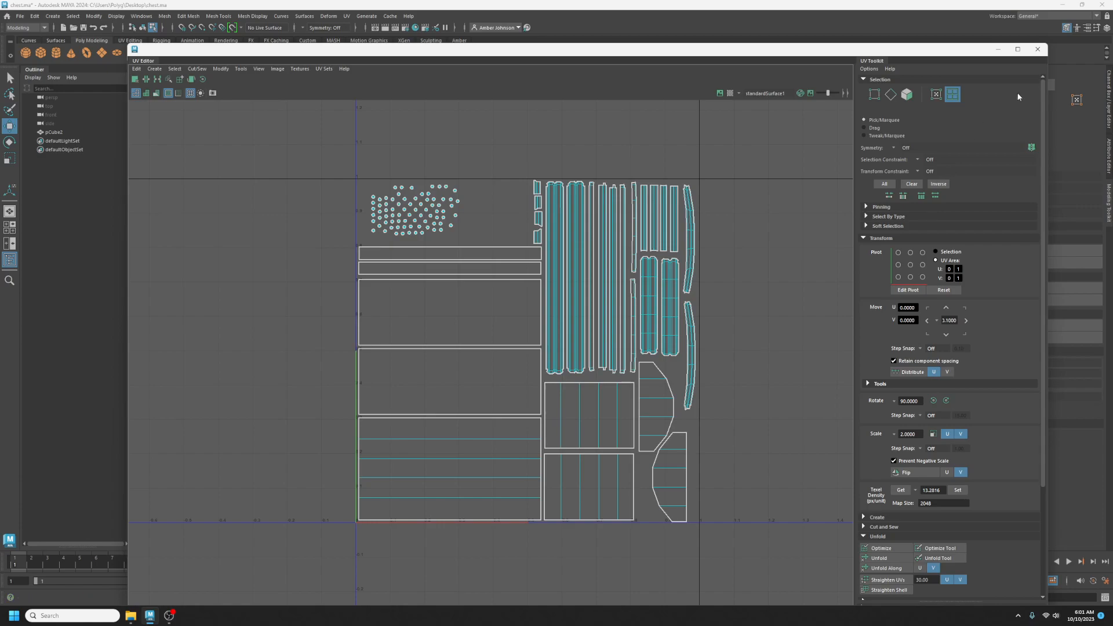
# Close the UV Editor, return to object selection and deselect the chest.
pyautogui.click(1038, 49)
pyautogui.scroll(-5, 587, 435)
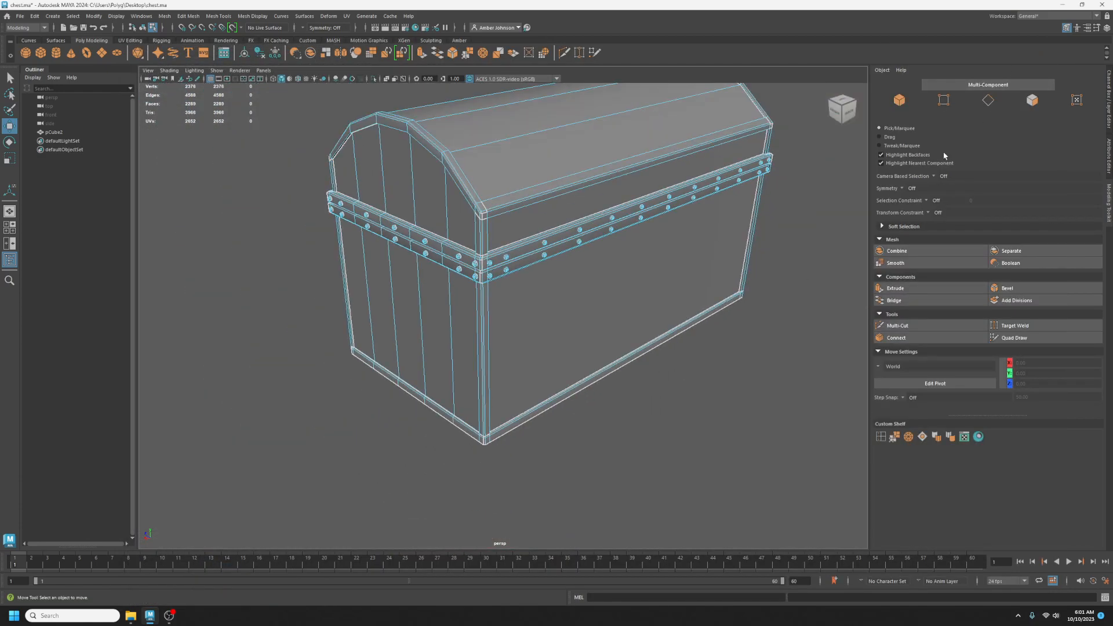
pyautogui.click(900, 101)
pyautogui.click(699, 443)
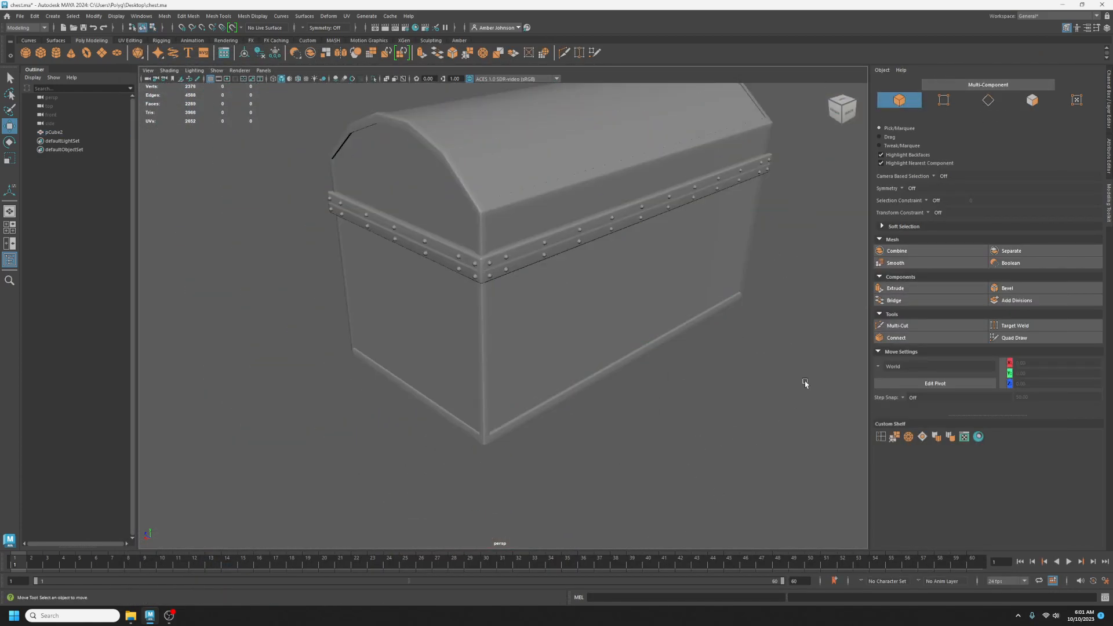